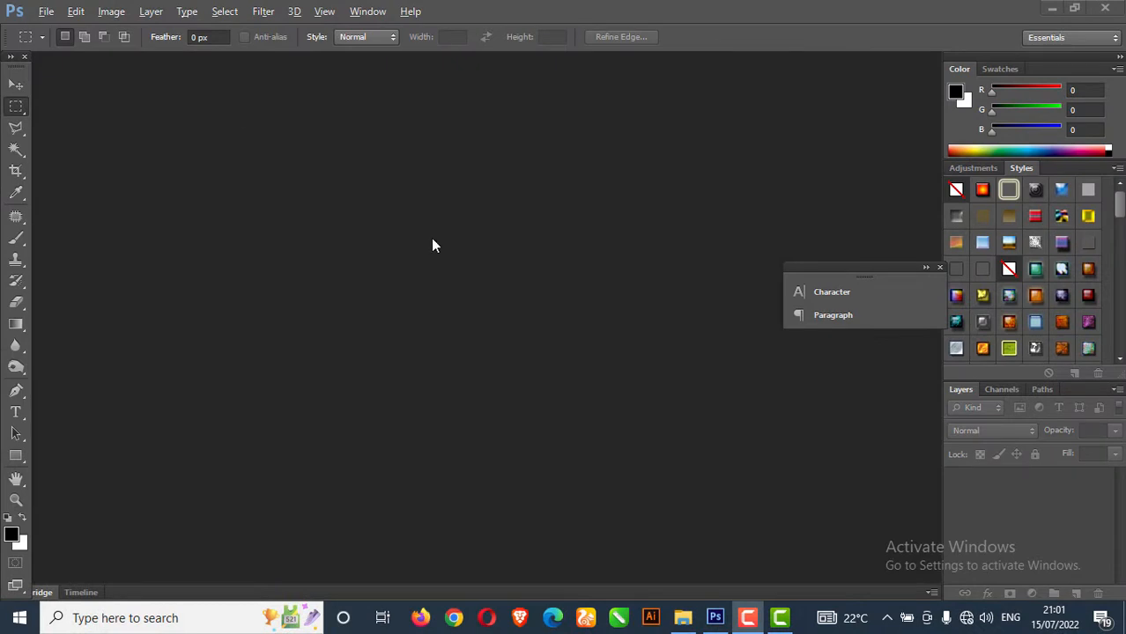
# Create a new 10 by 10 inch document at 300 pixels/inch in RGB Color with a white background
pyautogui.click(49, 12)
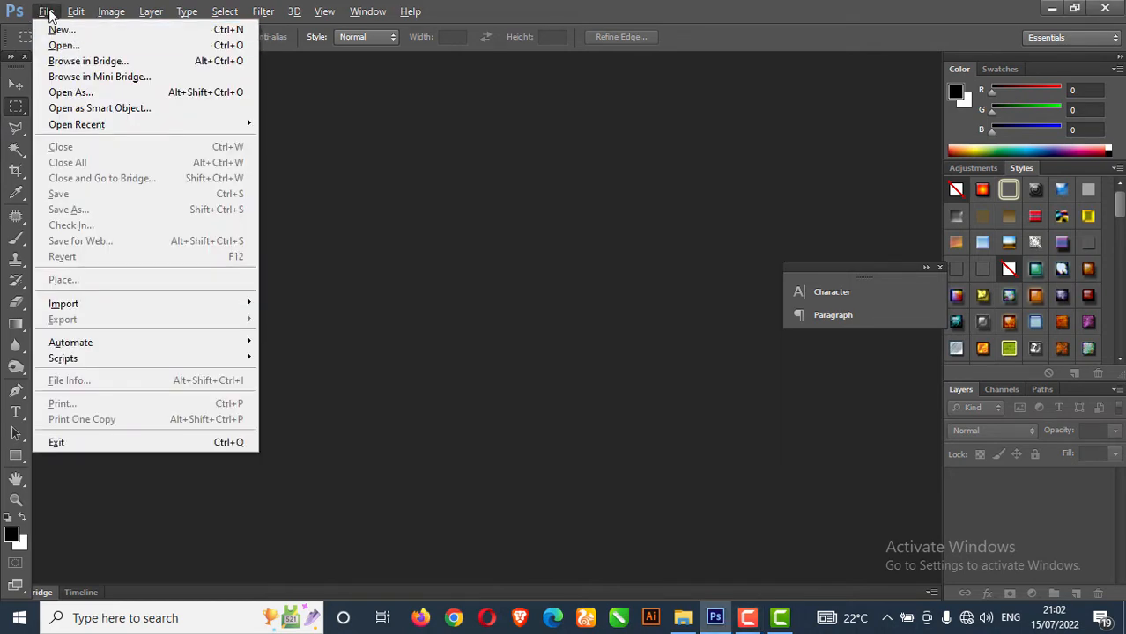
pyautogui.click(48, 12)
pyautogui.click(48, 12)
pyautogui.click(60, 30)
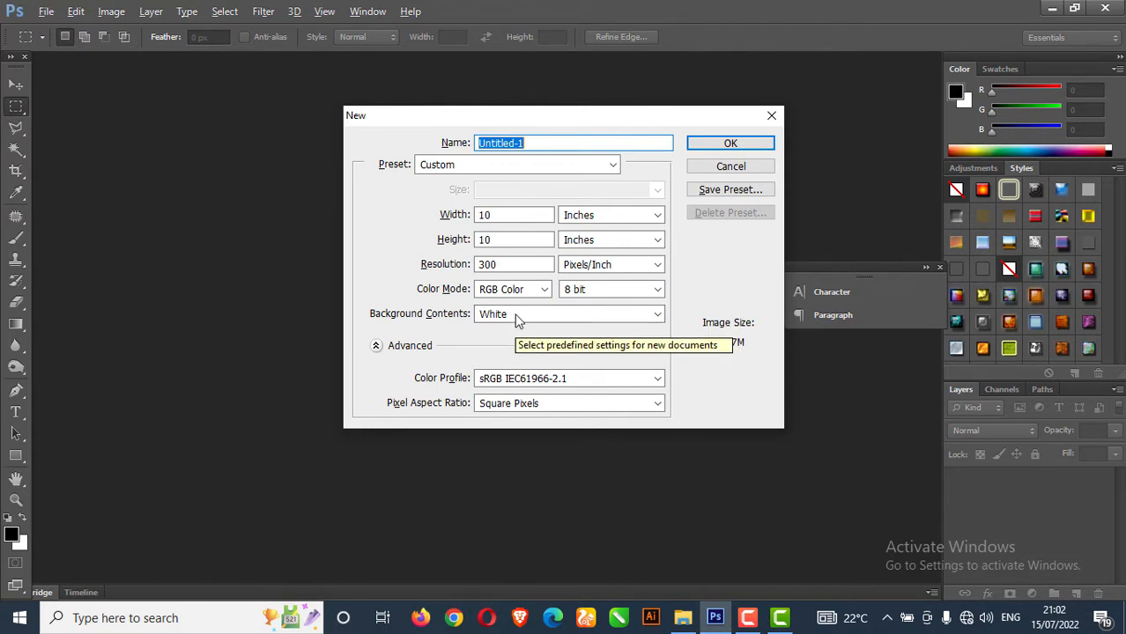
pyautogui.click(727, 145)
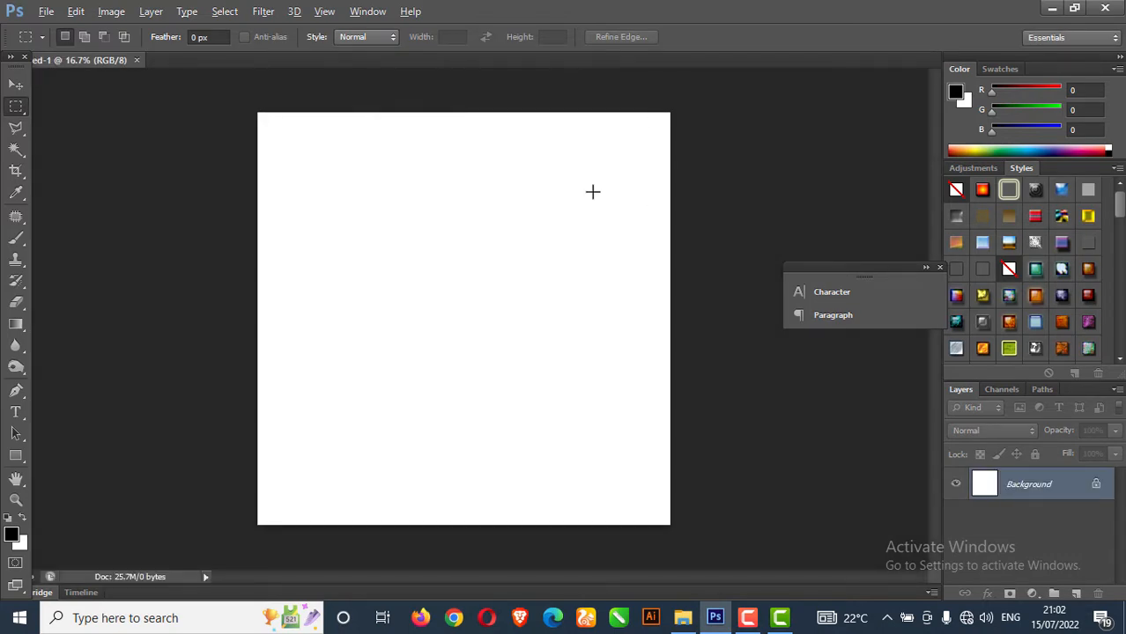
# Place the yellow texture image O4YINM0 from the resource fieles folder into the new document, covering the canvas
pyautogui.click(16, 85)
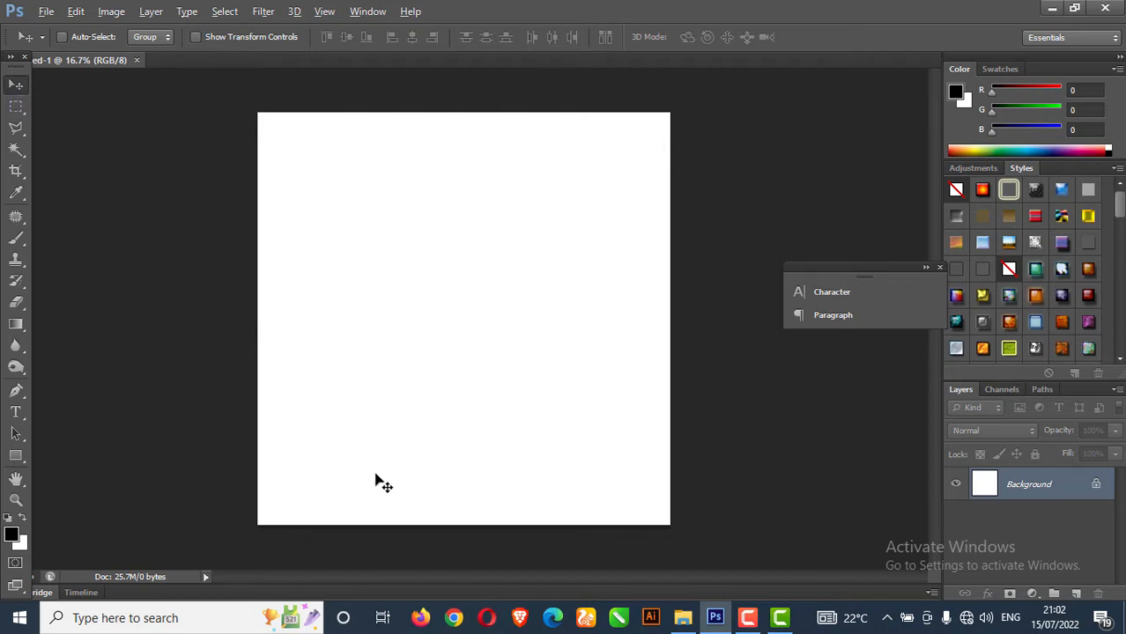
pyautogui.click(683, 618)
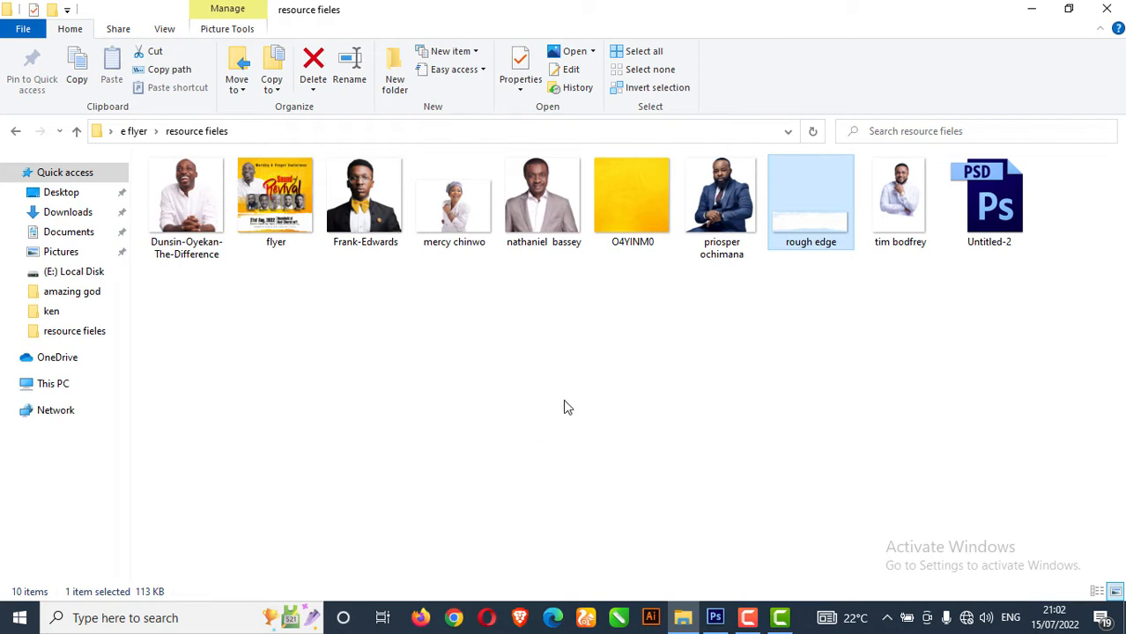
pyautogui.click(667, 374)
pyautogui.moveTo(638, 185); pyautogui.dragTo(557, 392)
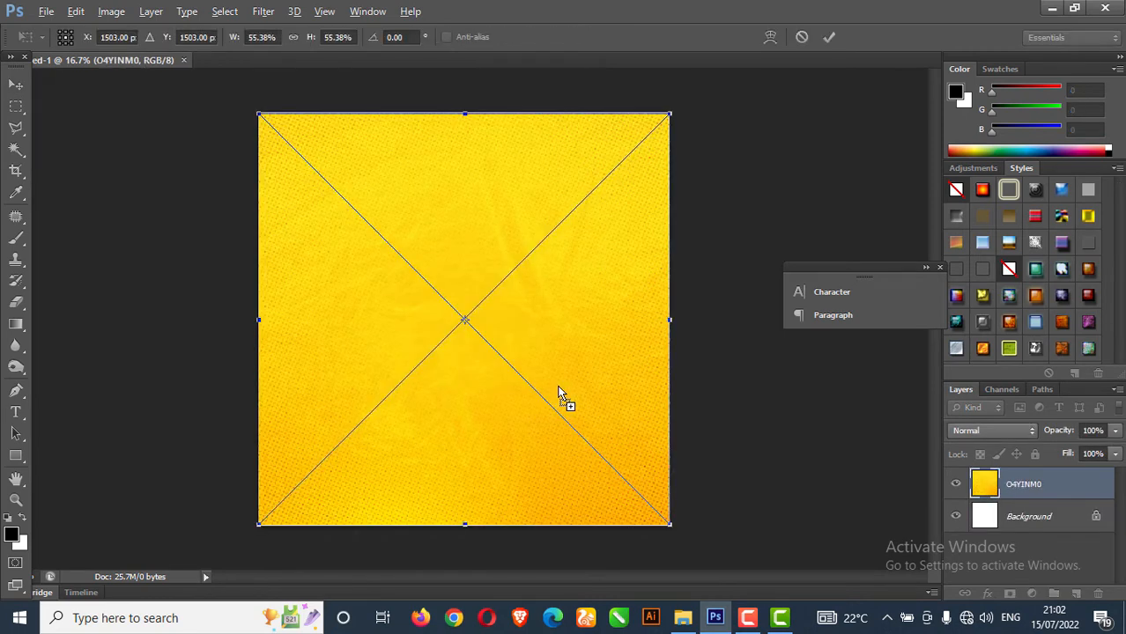
pyautogui.press('Return')
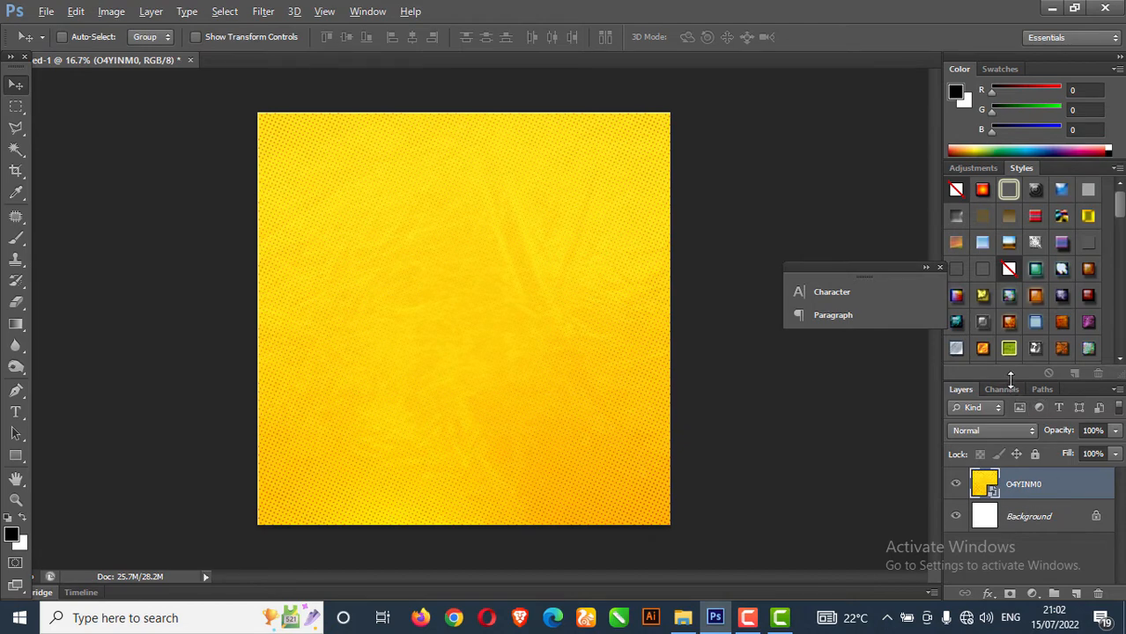
# Rasterize the placed O4YINM0 texture layer
pyautogui.moveTo(1010, 379); pyautogui.dragTo(1010, 336)
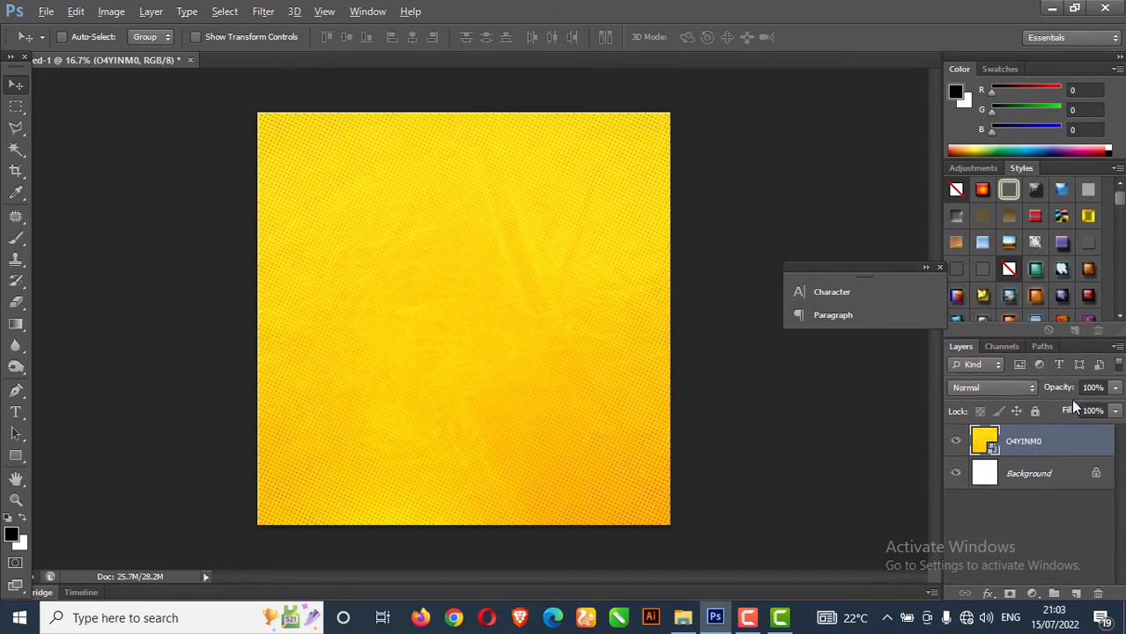
pyautogui.rightClick(1030, 449)
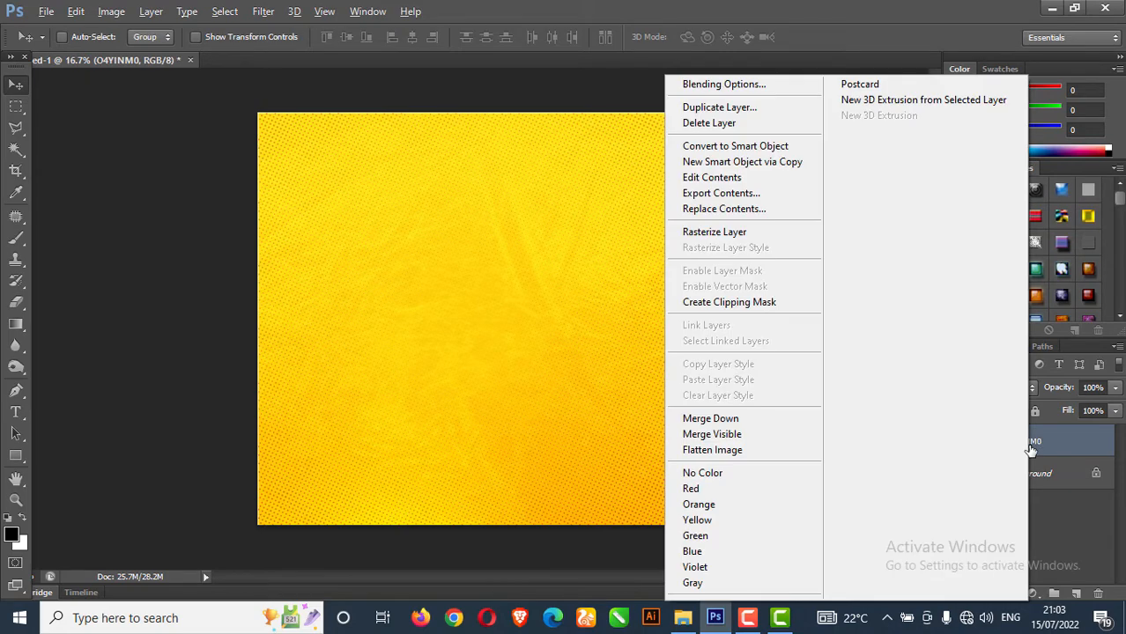
pyautogui.click(734, 233)
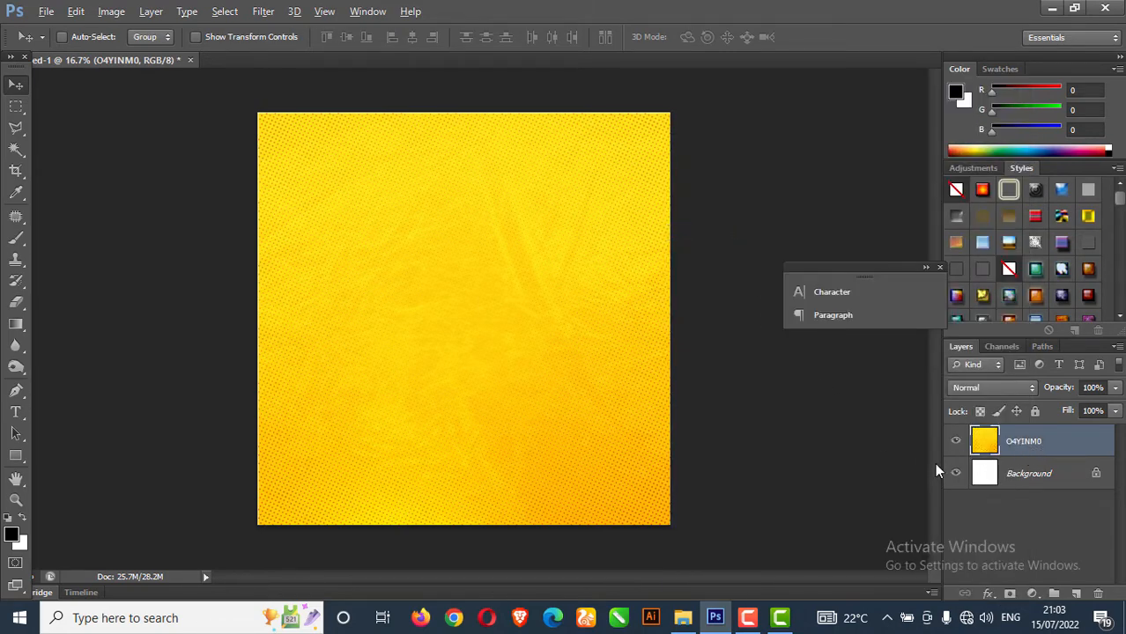
pyautogui.rightClick(1040, 445)
pyautogui.click(1066, 445)
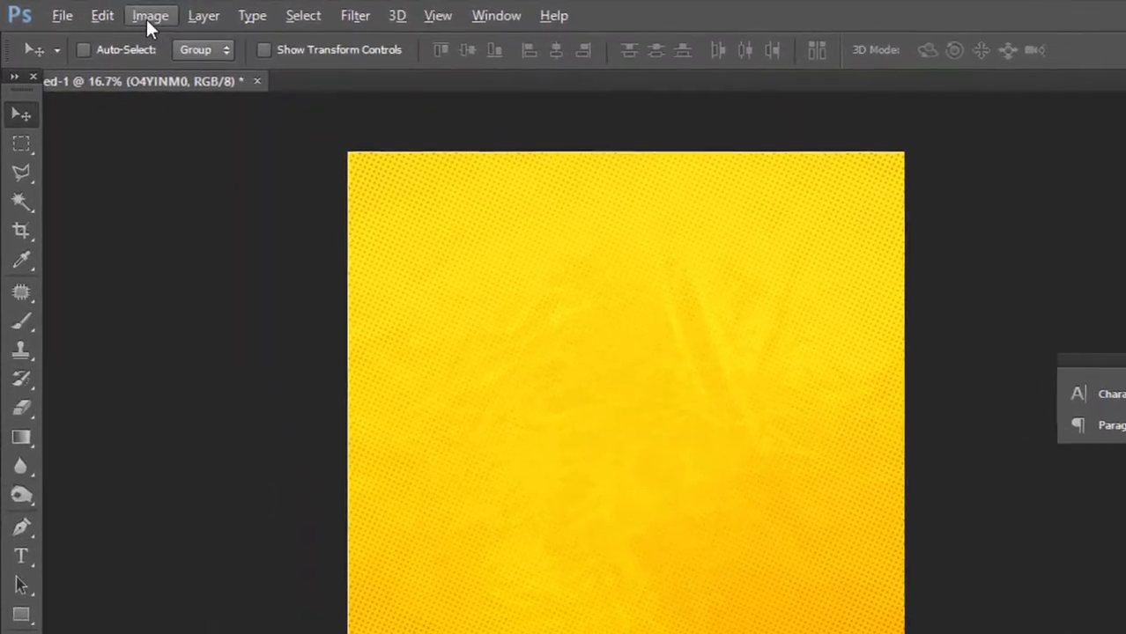
# Apply a Curves adjustment to the texture layer with RGB points at input 89, output 112 and input 207, output 160
pyautogui.click(108, 11)
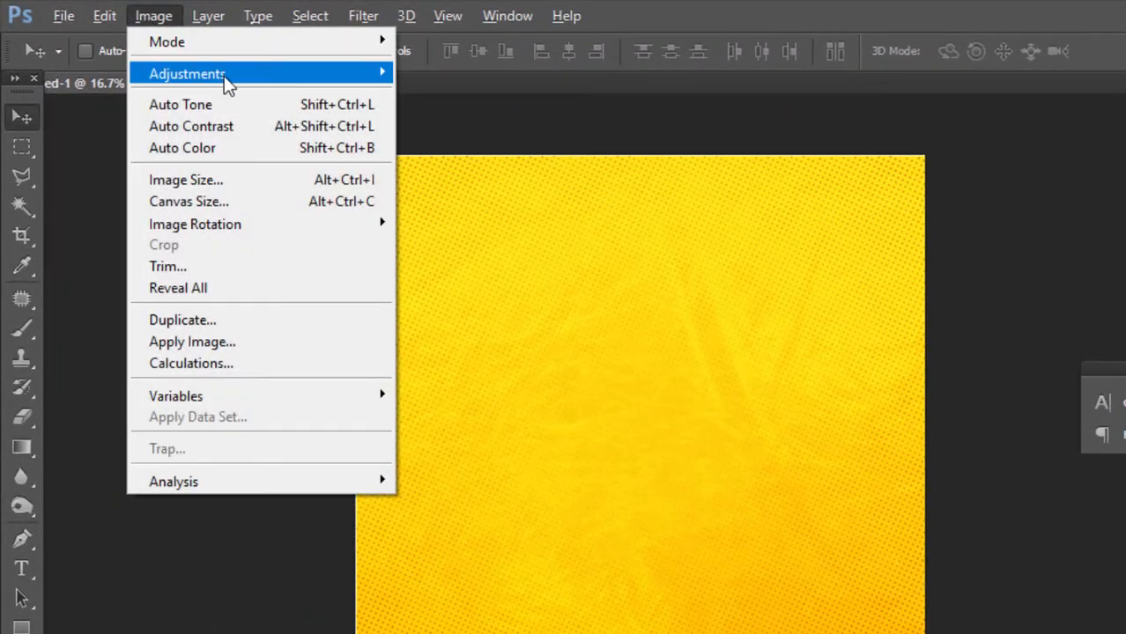
pyautogui.moveTo(224, 77)
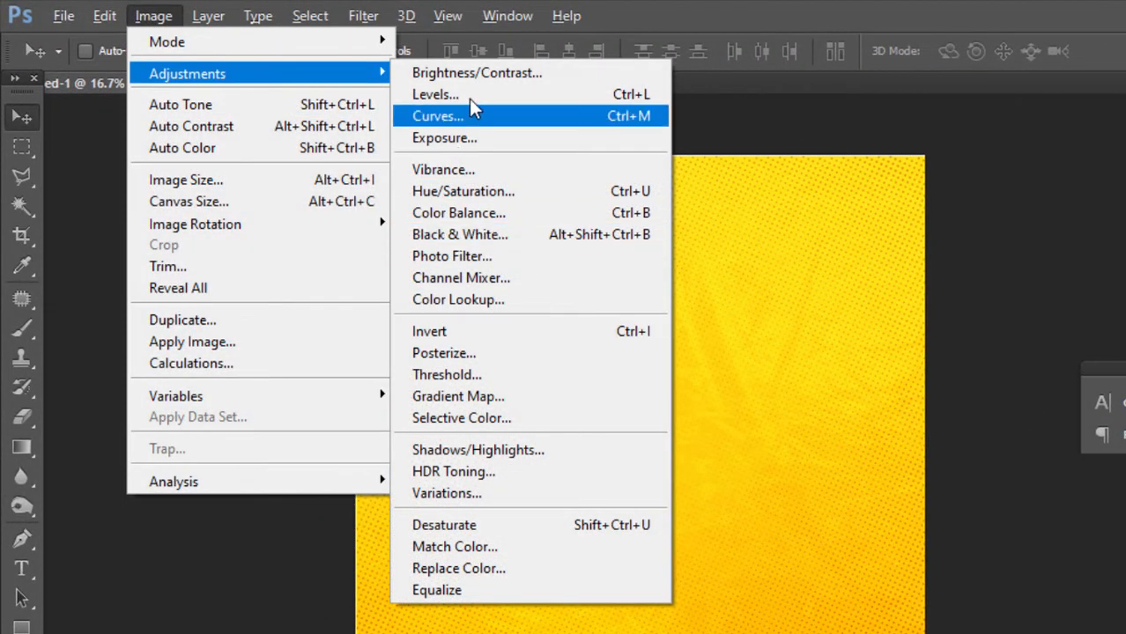
pyautogui.click(464, 123)
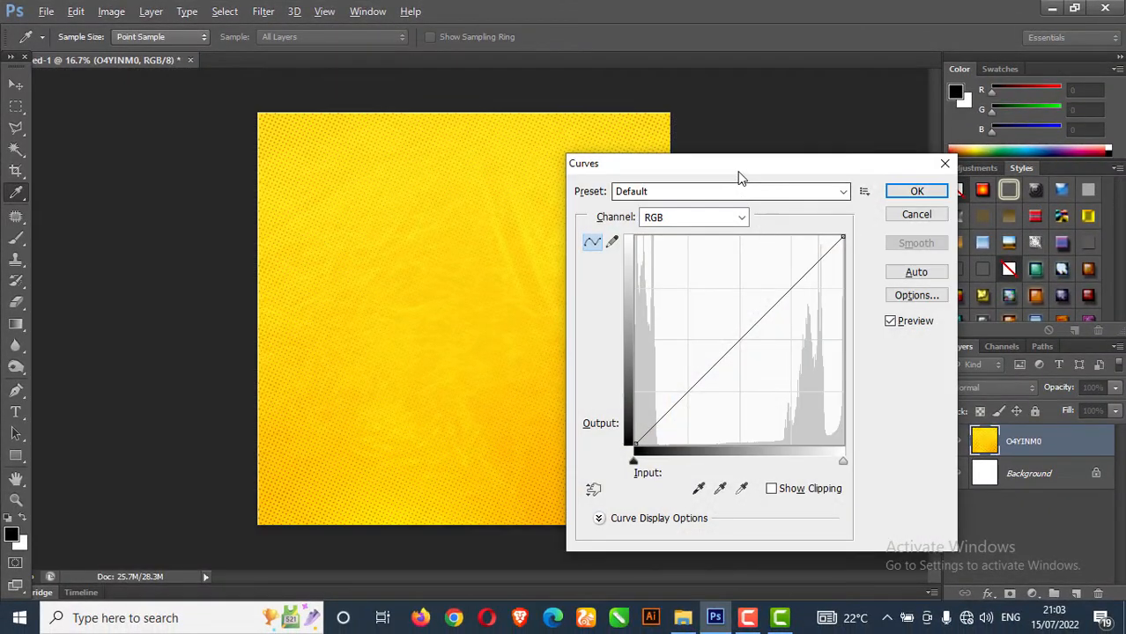
pyautogui.moveTo(742, 169); pyautogui.dragTo(801, 134)
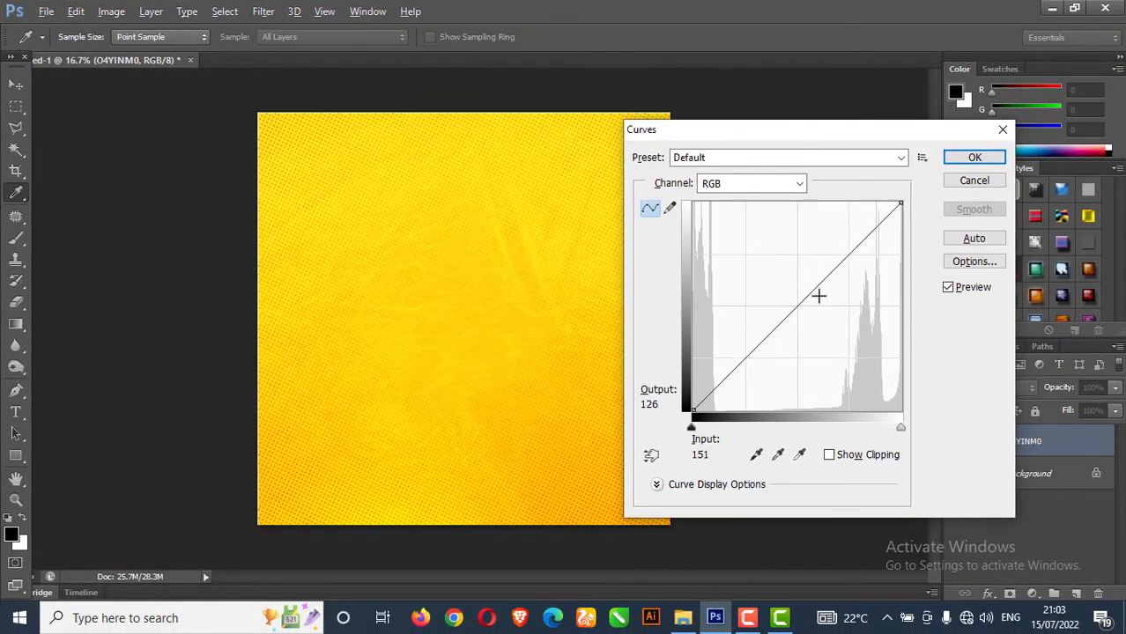
pyautogui.click(851, 258)
pyautogui.moveTo(851, 258); pyautogui.dragTo(854, 261)
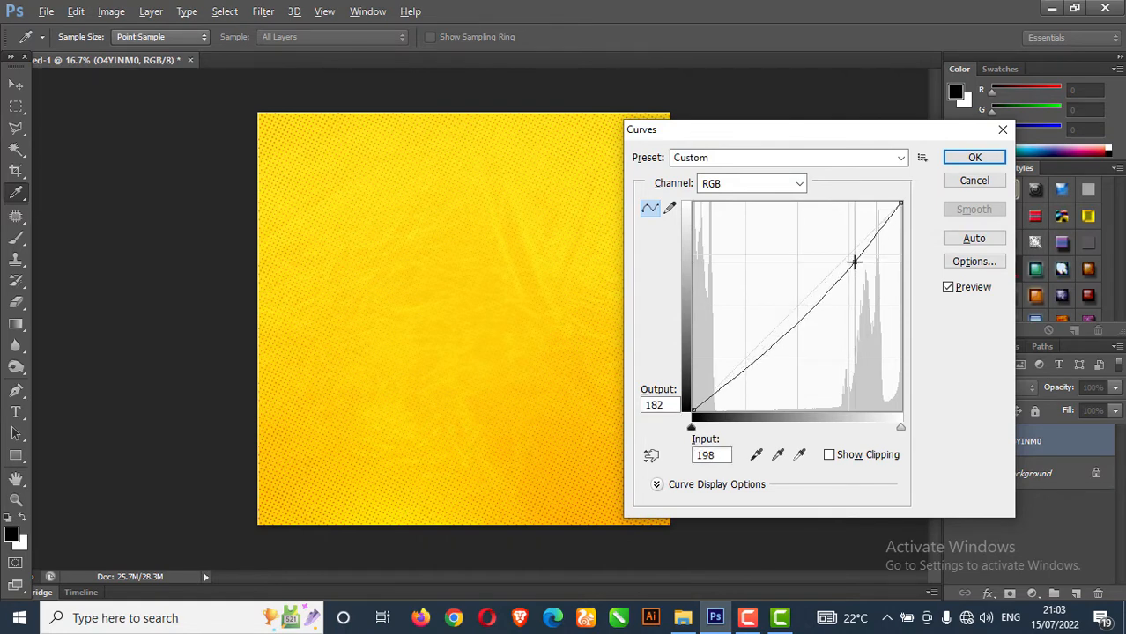
pyautogui.moveTo(779, 340); pyautogui.dragTo(763, 317)
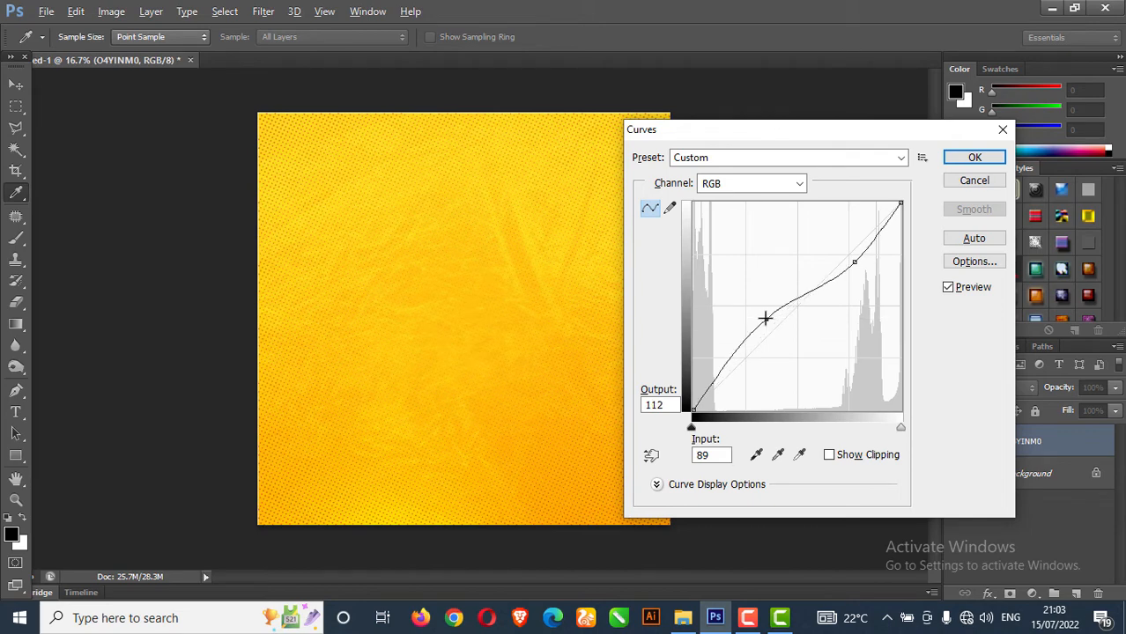
pyautogui.moveTo(855, 261); pyautogui.dragTo(863, 282)
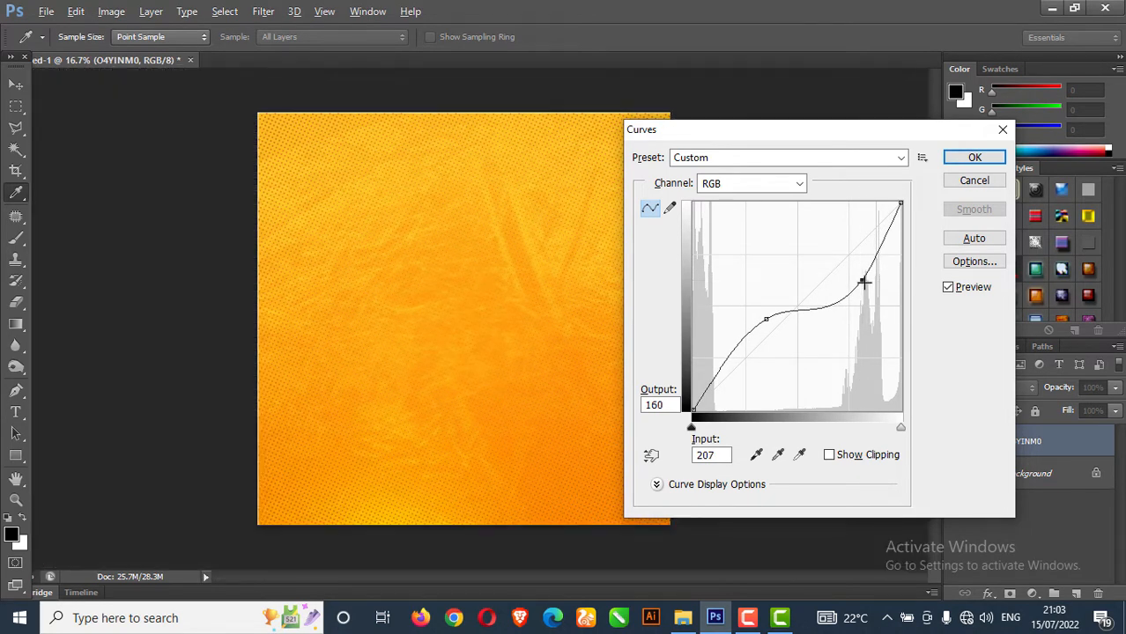
pyautogui.click(973, 159)
pyautogui.press('v')
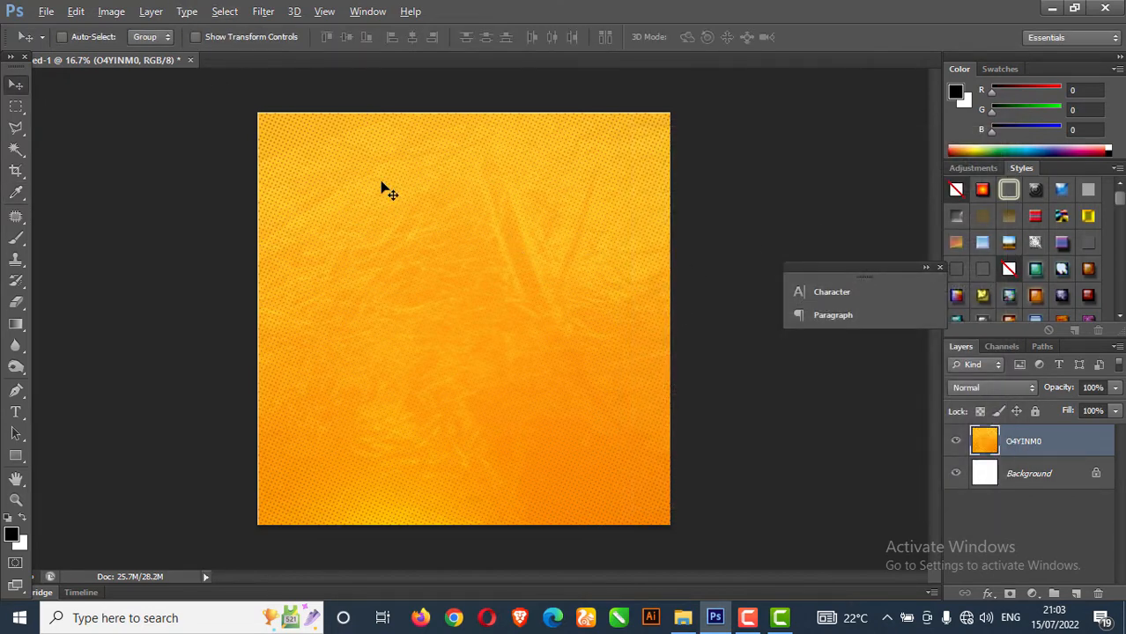
# Apply a Gaussian Blur with a 9.4 pixel radius to the texture layer
pyautogui.click(262, 11)
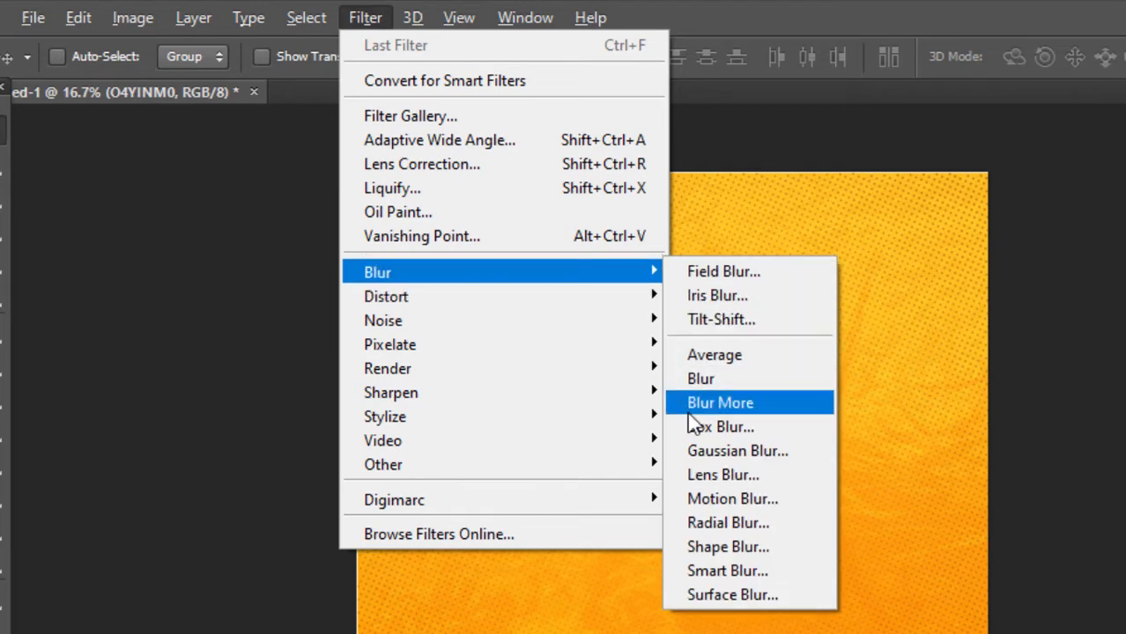
pyautogui.click(738, 450)
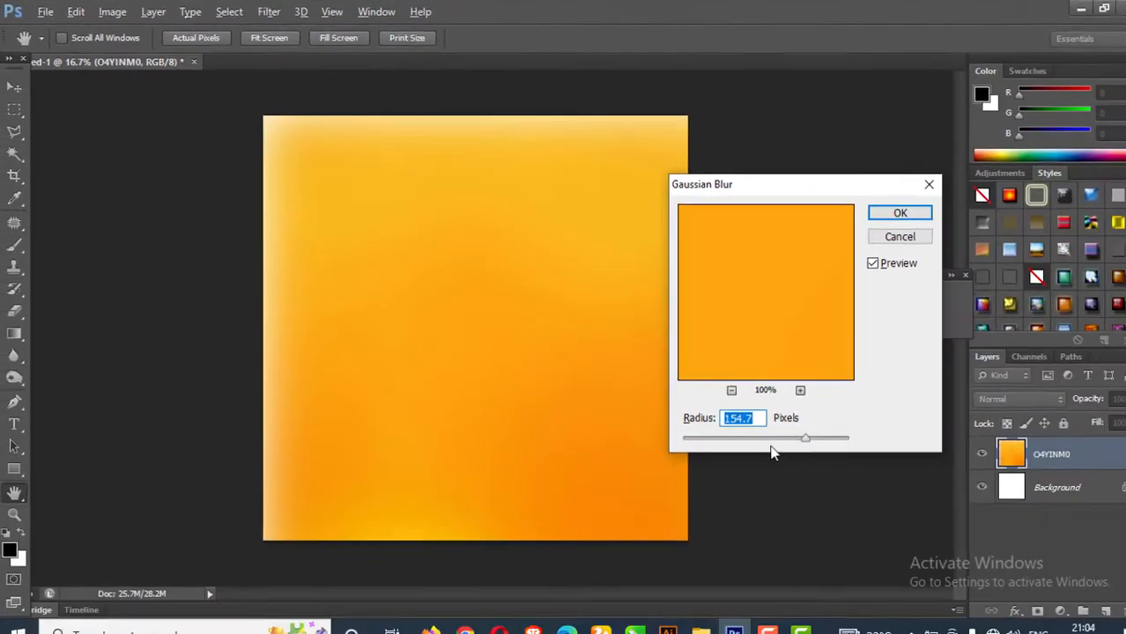
pyautogui.moveTo(725, 428)
pyautogui.mouseDown()
pyautogui.moveTo(740, 431)
pyautogui.moveTo(728, 431)
pyautogui.mouseUp()
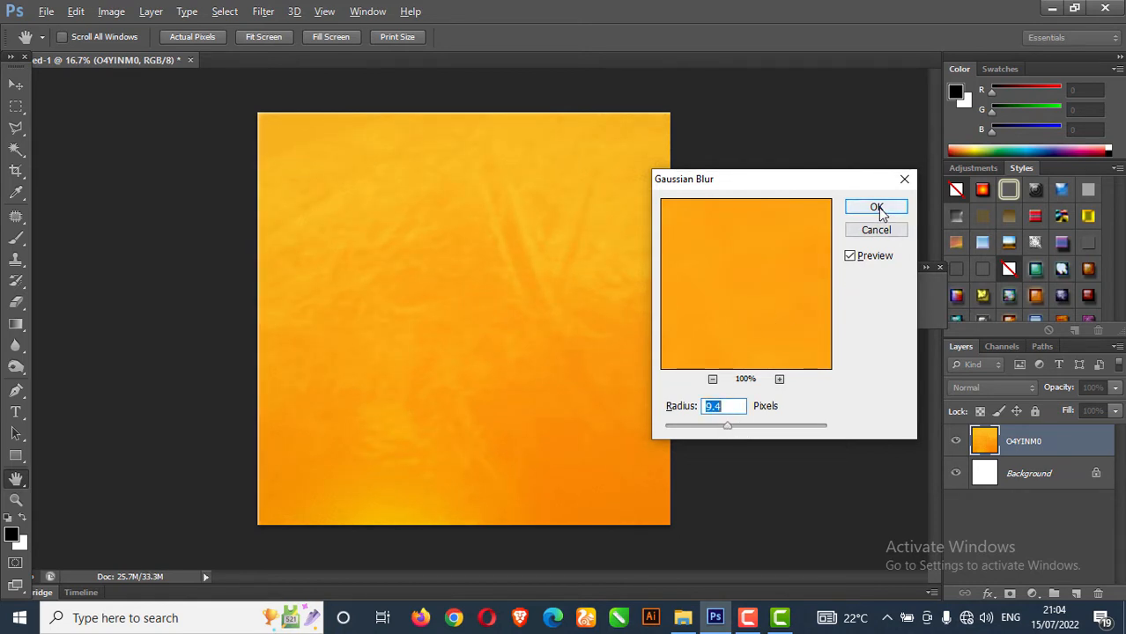
pyautogui.click(876, 209)
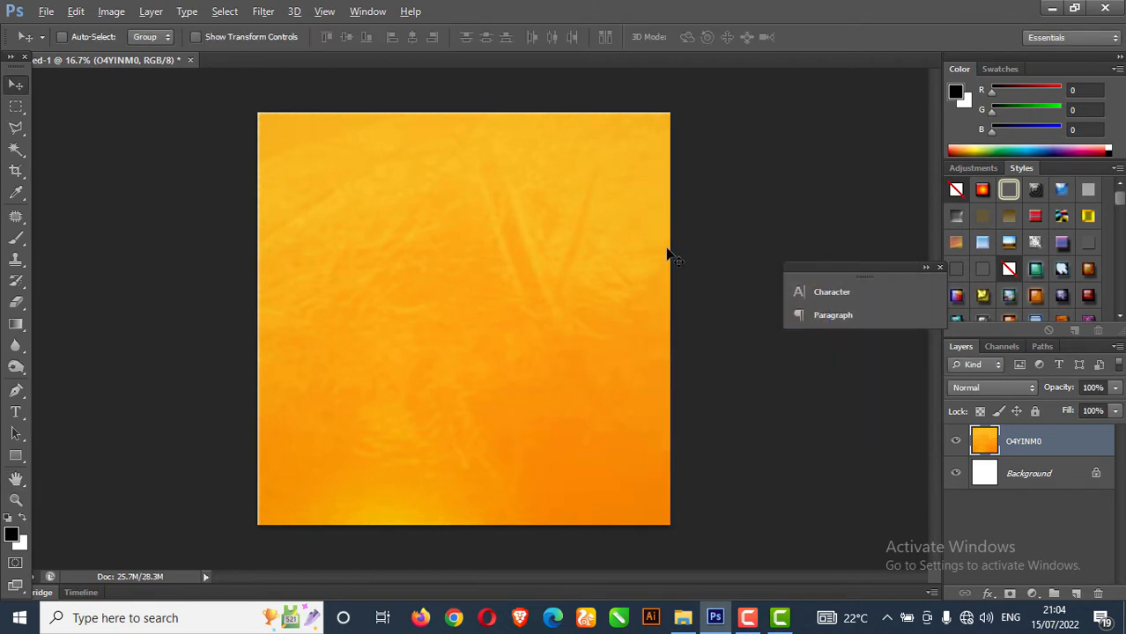
# Scale the blurred texture layer up to 103% around its centre so it extends past the canvas edges
pyautogui.hotkey('ctrl', 't')
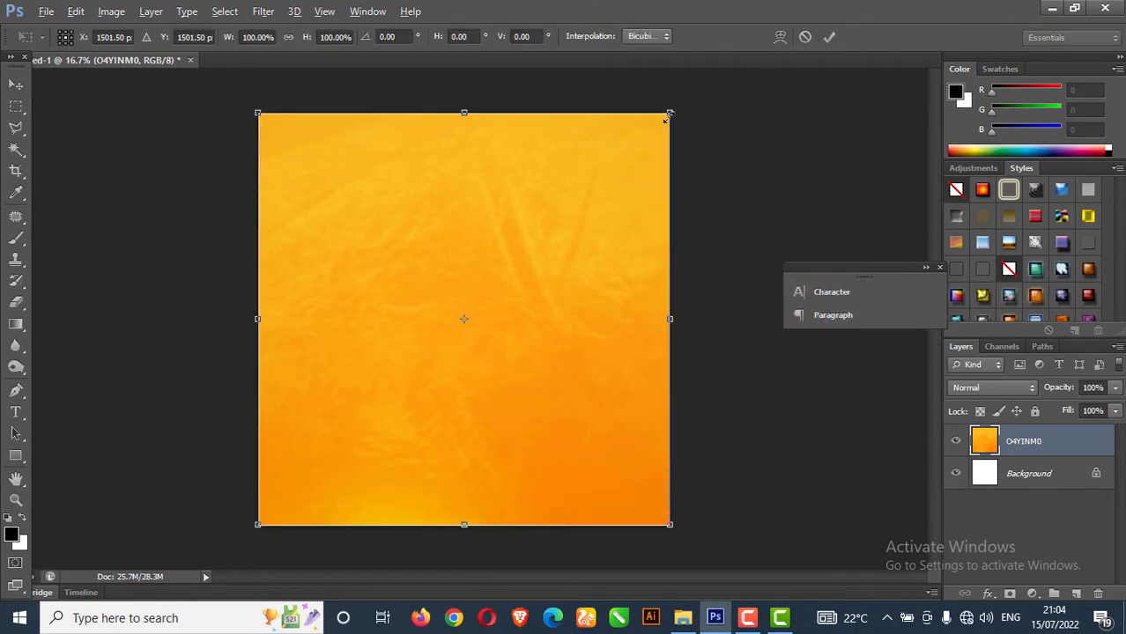
pyautogui.moveTo(669, 116); pyautogui.dragTo(676, 107)
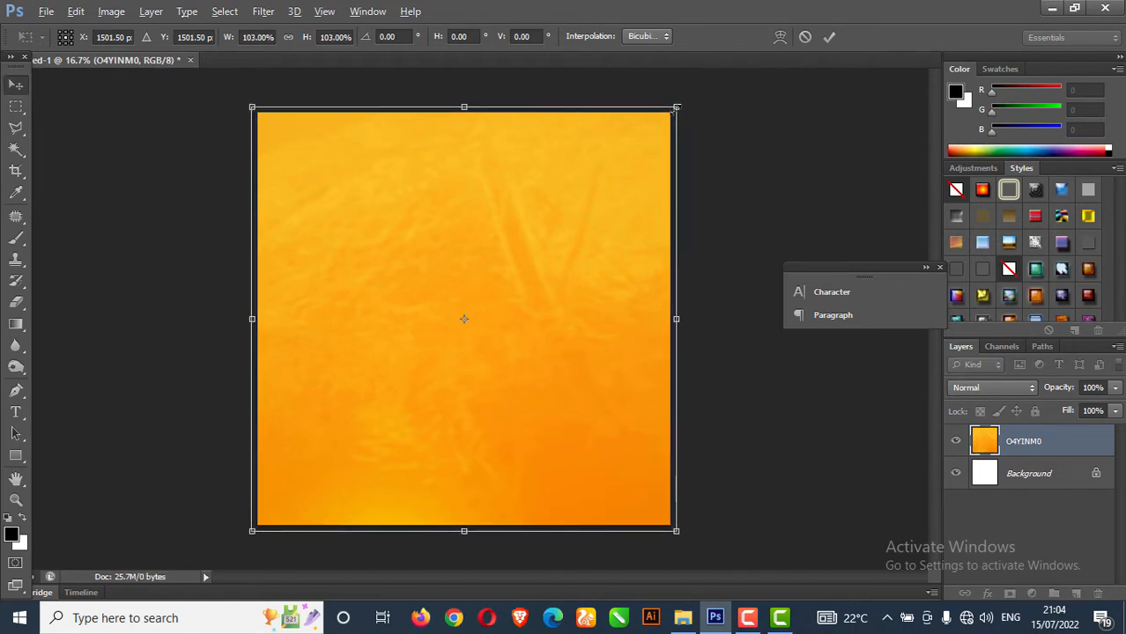
pyautogui.press('Return')
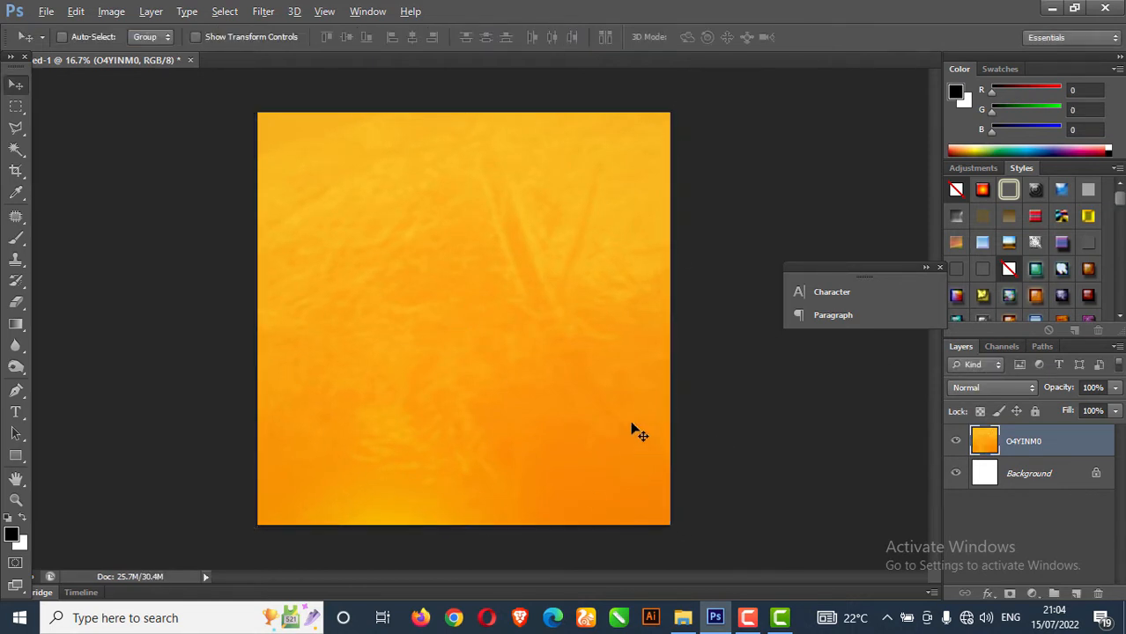
# Draw a black circle about 1440 px in diameter with the Ellipse Tool and move it near the canvas centre
pyautogui.click(24, 462)
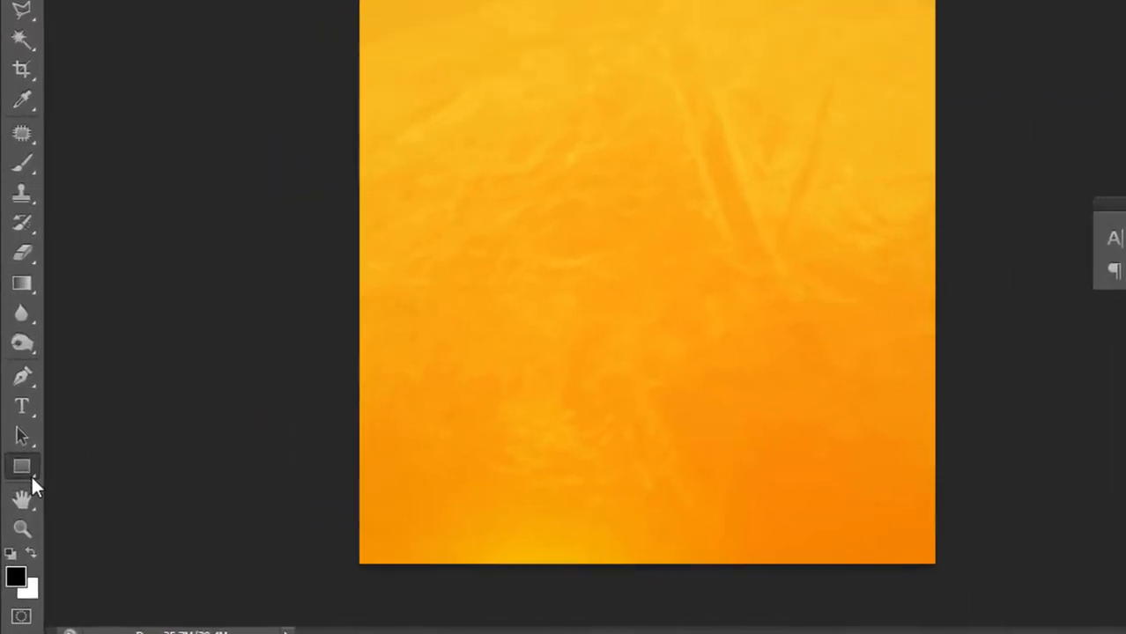
pyautogui.rightClick(32, 479)
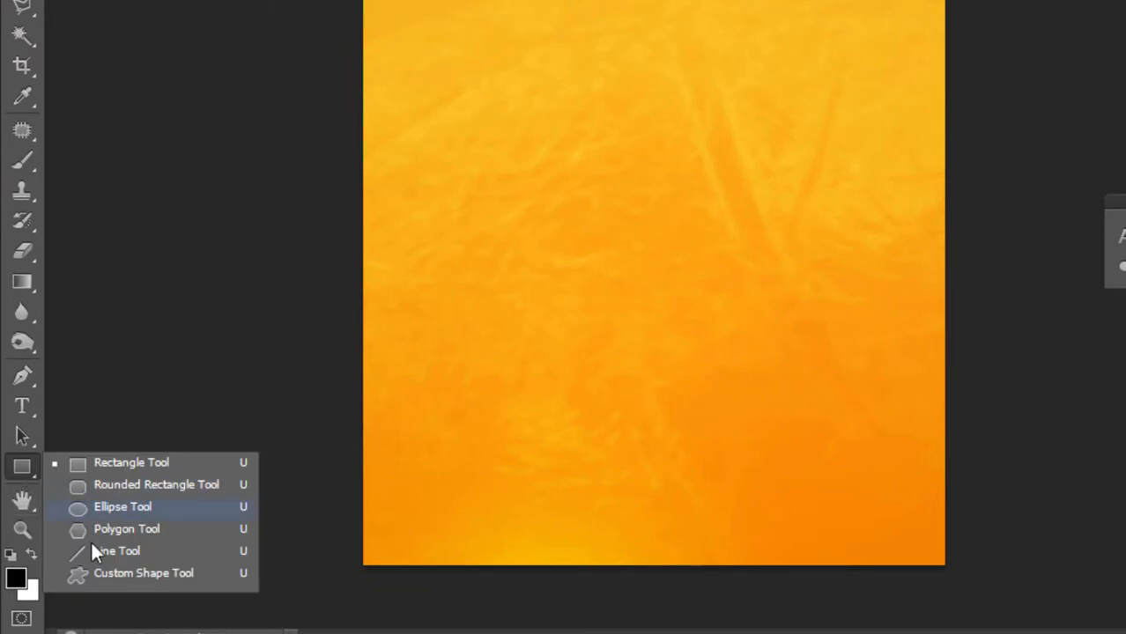
pyautogui.click(98, 513)
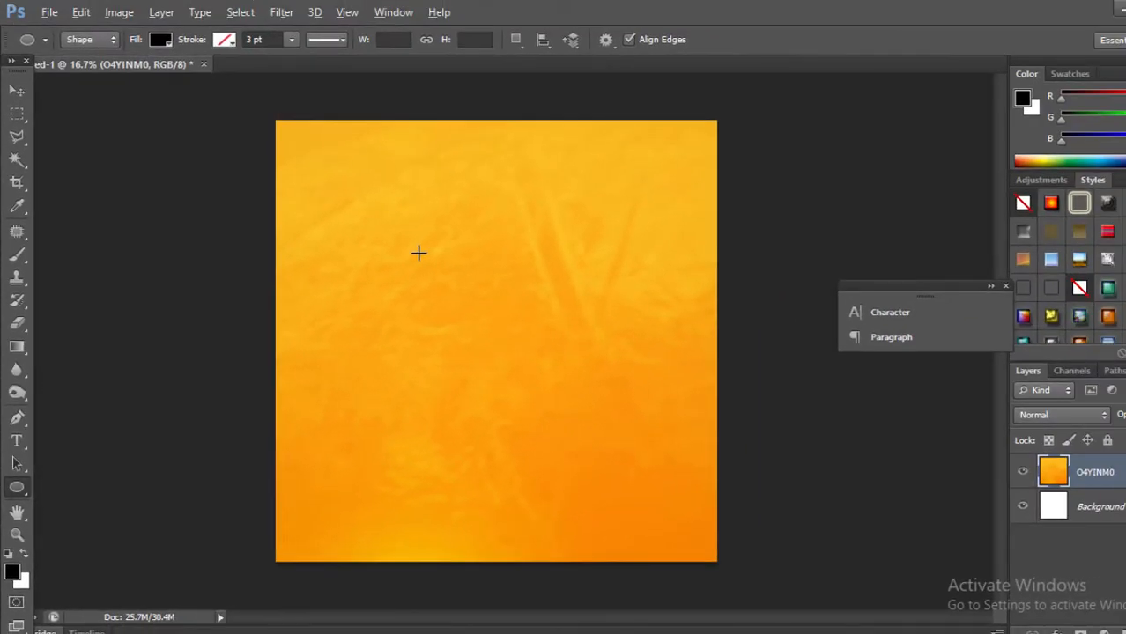
pyautogui.moveTo(418, 254); pyautogui.dragTo(629, 547)
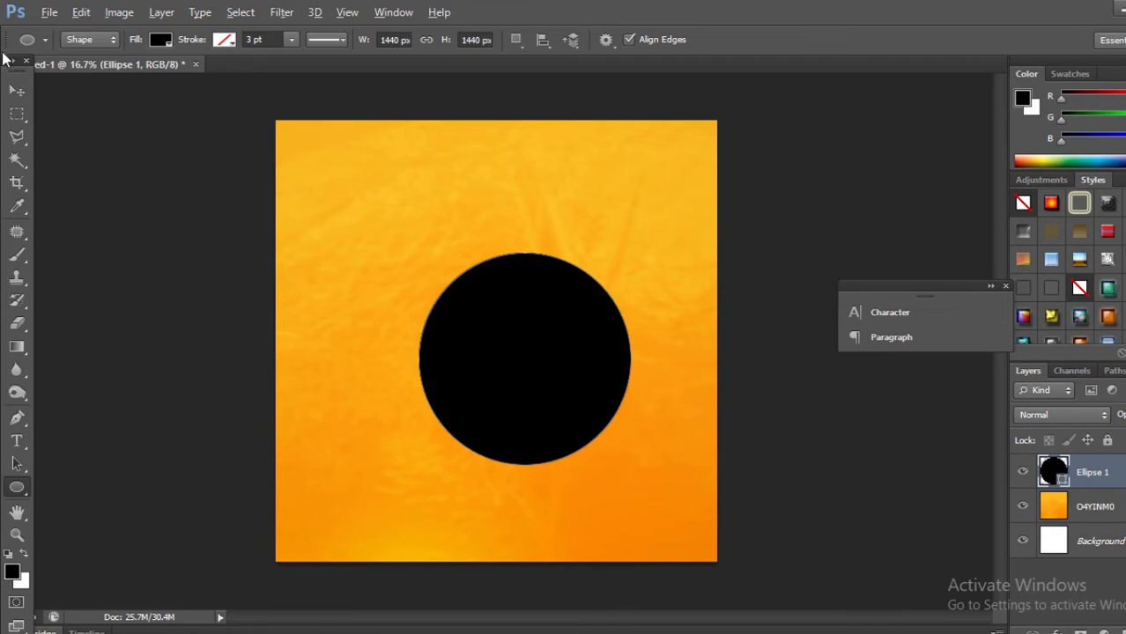
pyautogui.click(17, 90)
pyautogui.moveTo(583, 372); pyautogui.dragTo(563, 353)
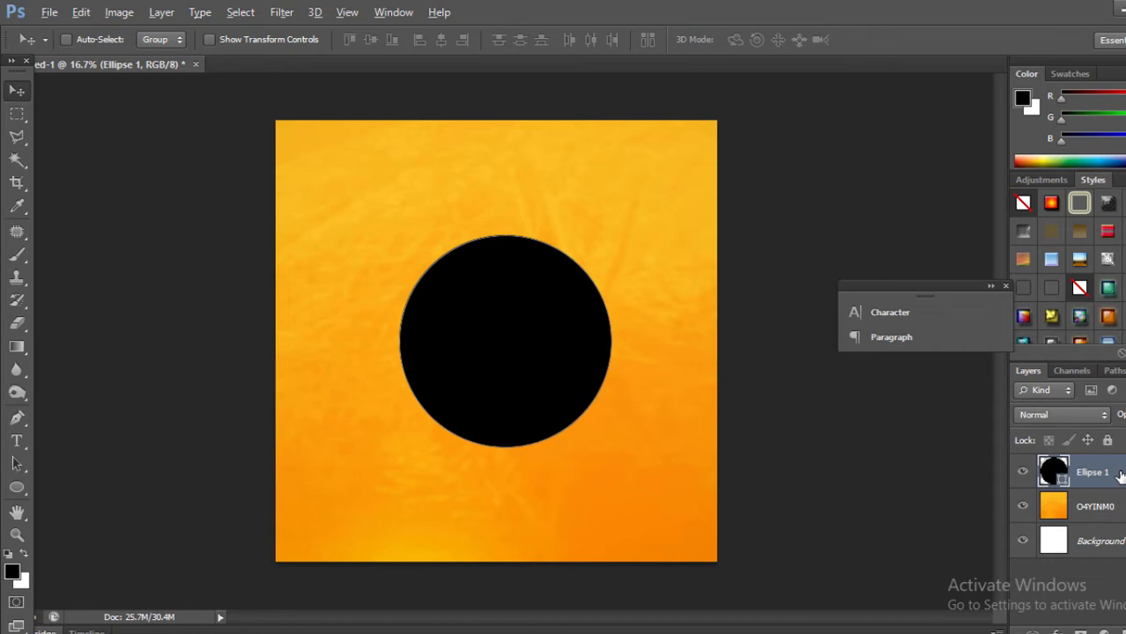
# Rasterize the circle layer and give it a Color Overlay of fcbc1e sampled from the background
pyautogui.rightClick(1112, 476)
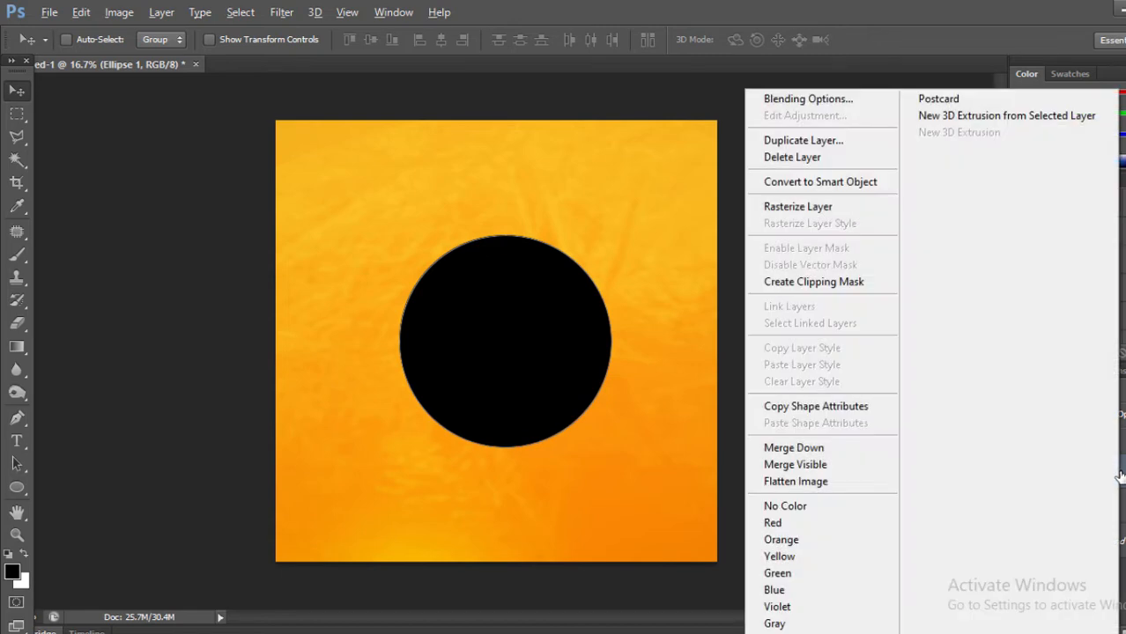
pyautogui.click(795, 210)
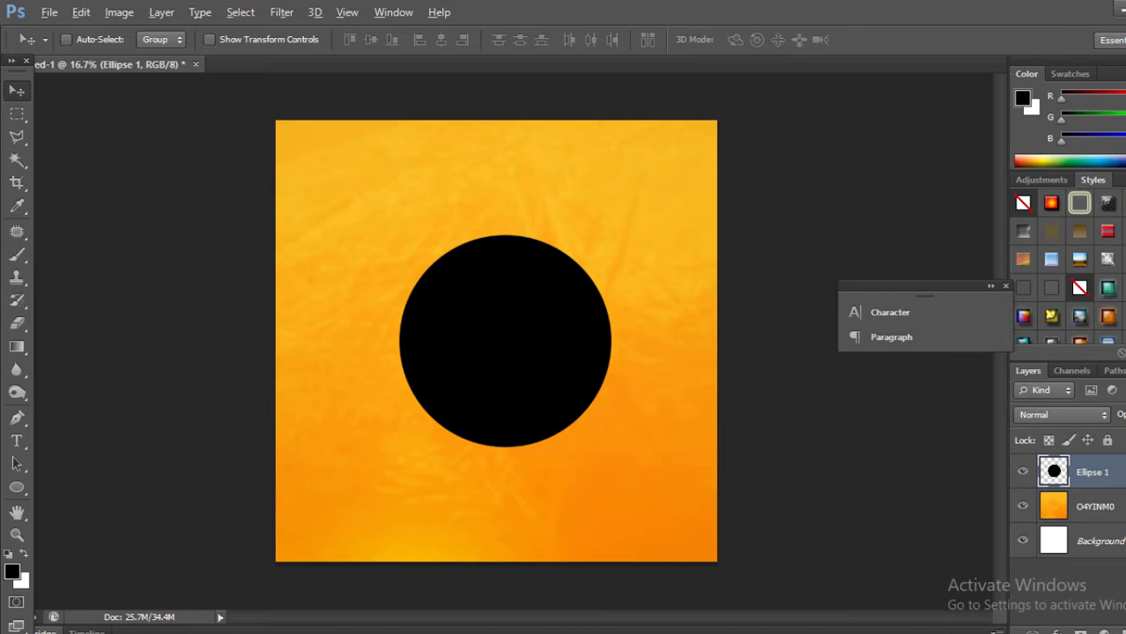
pyautogui.doubleClick(1112, 472)
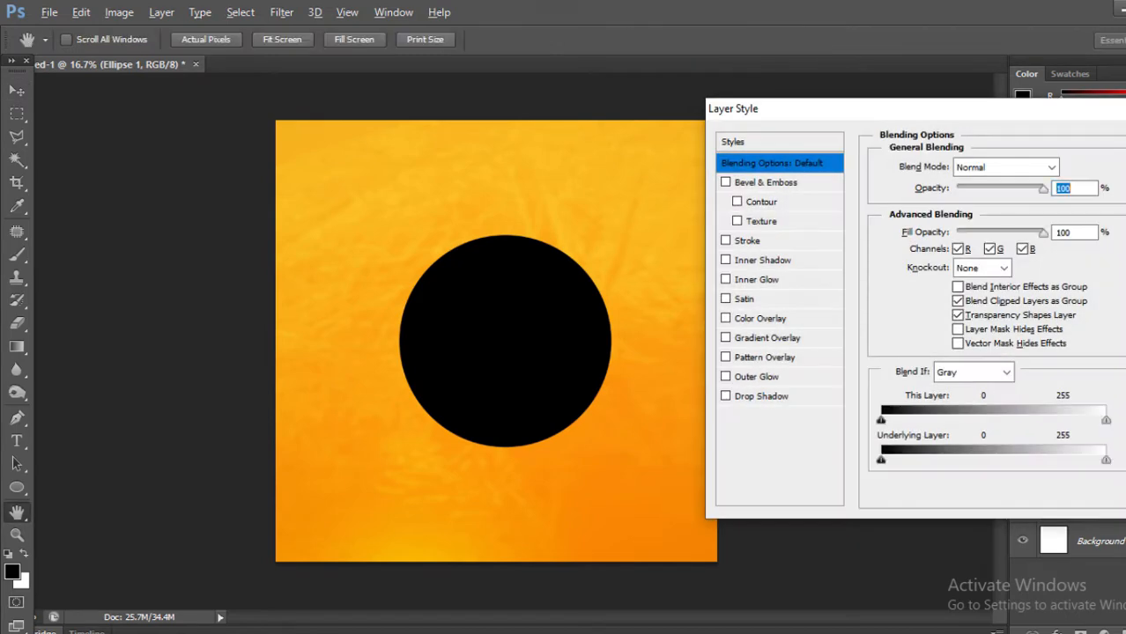
pyautogui.click(754, 319)
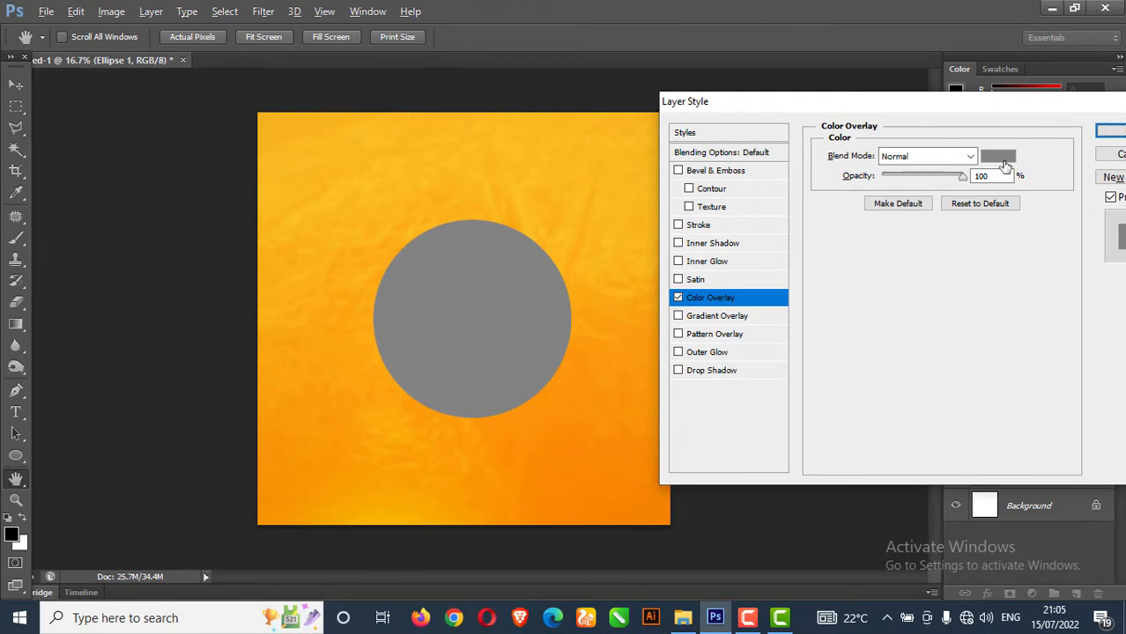
pyautogui.click(1005, 158)
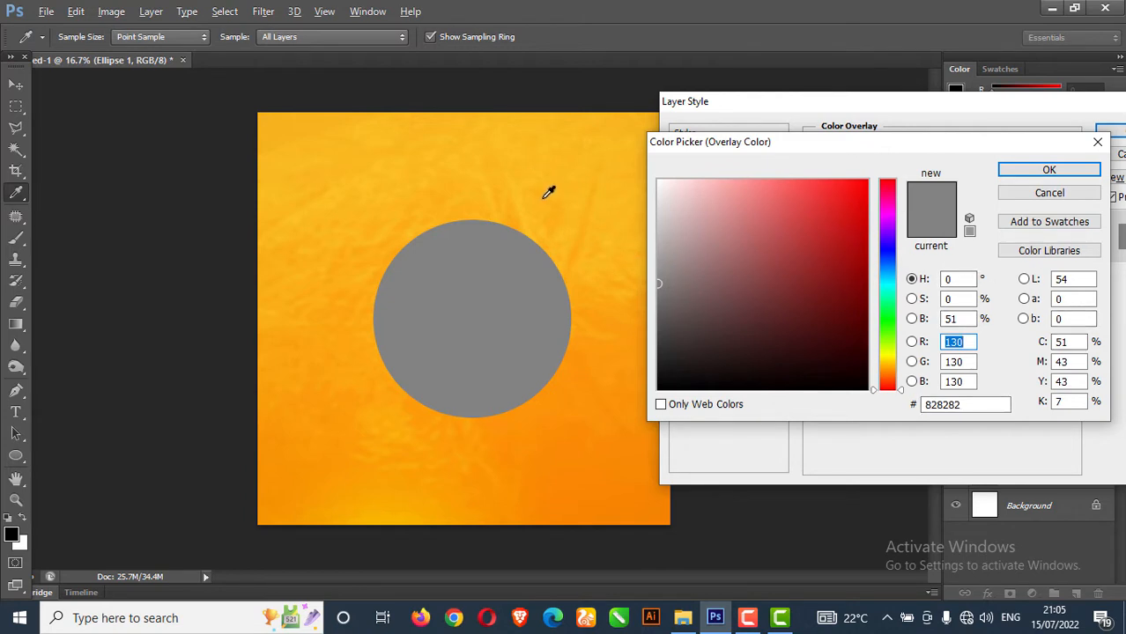
pyautogui.click(566, 249)
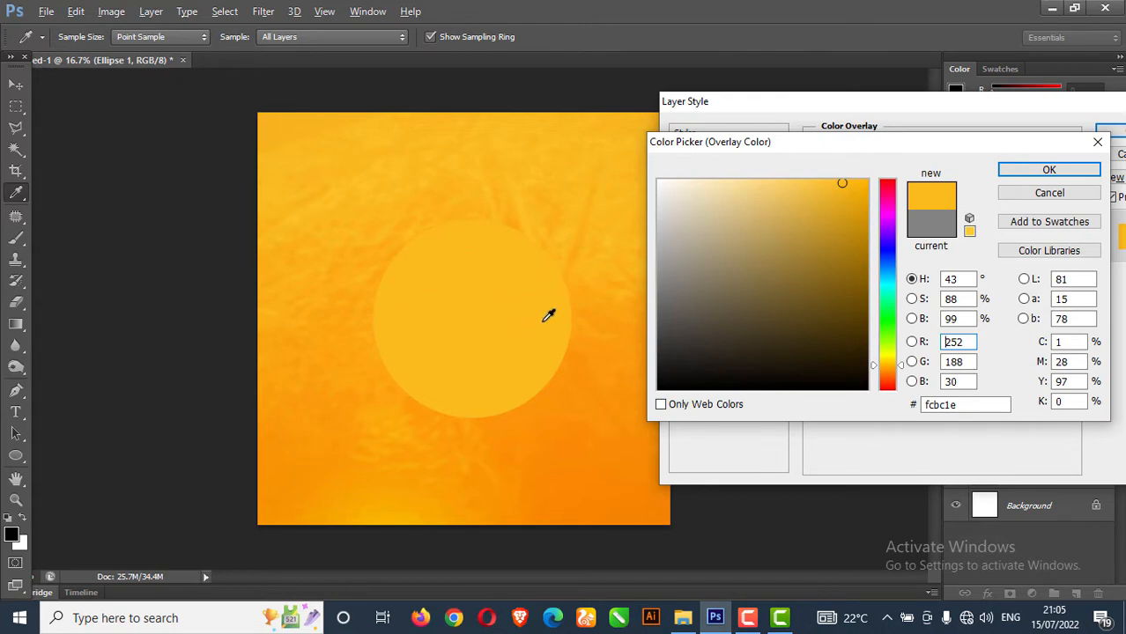
pyautogui.click(1047, 173)
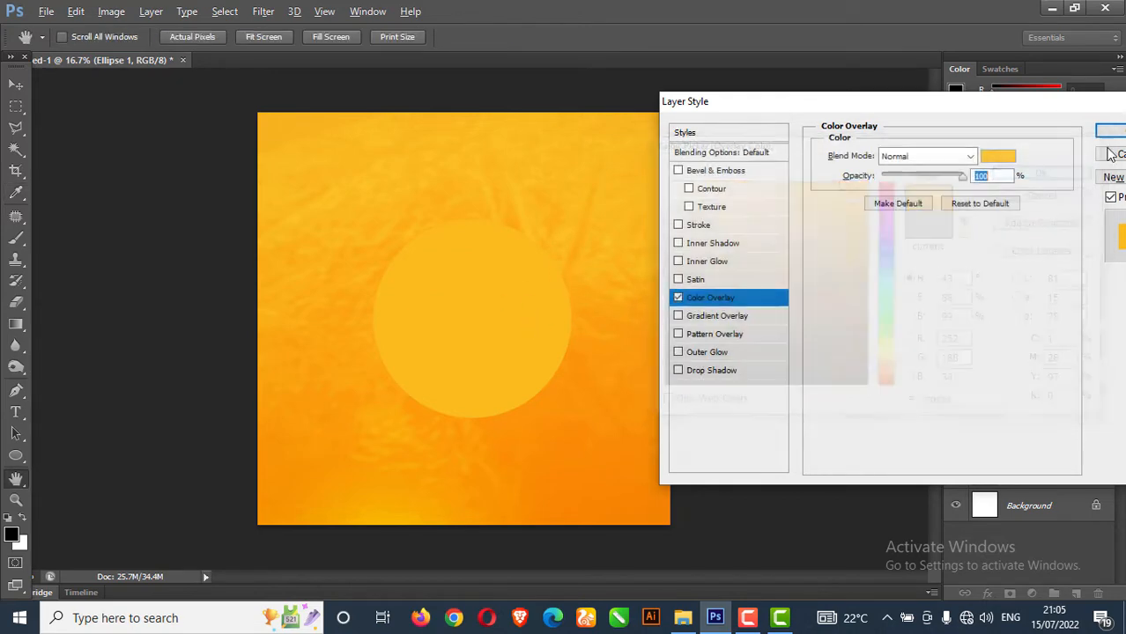
pyautogui.click(1108, 132)
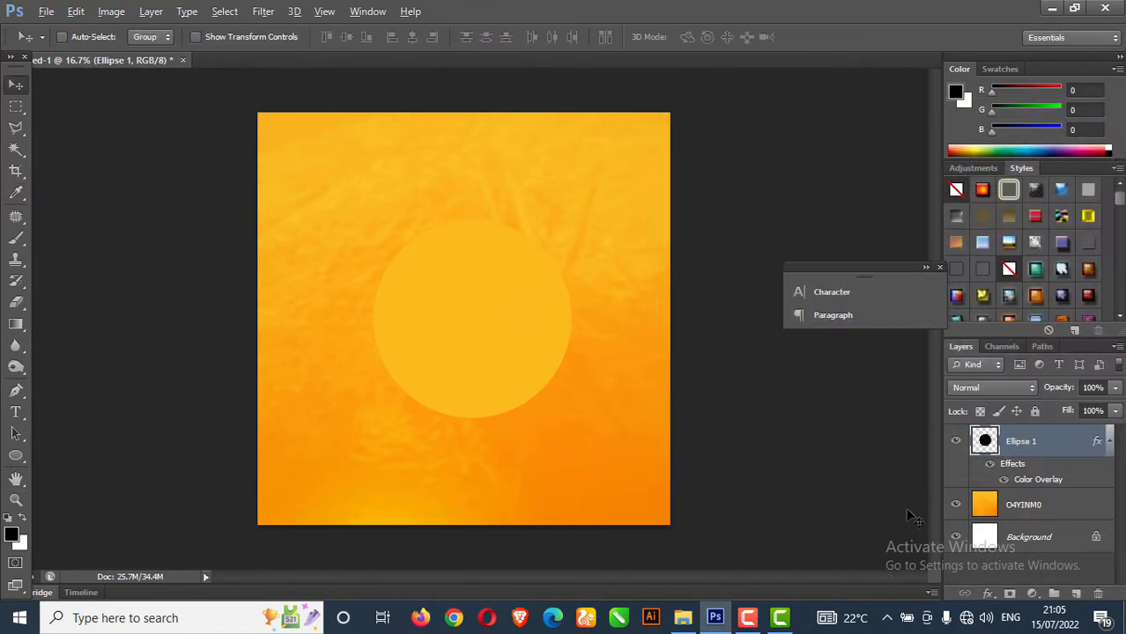
# Rasterize the circle's layer style and apply a Gaussian Blur with a 149.0 pixel radius to the circle
pyautogui.rightClick(1076, 446)
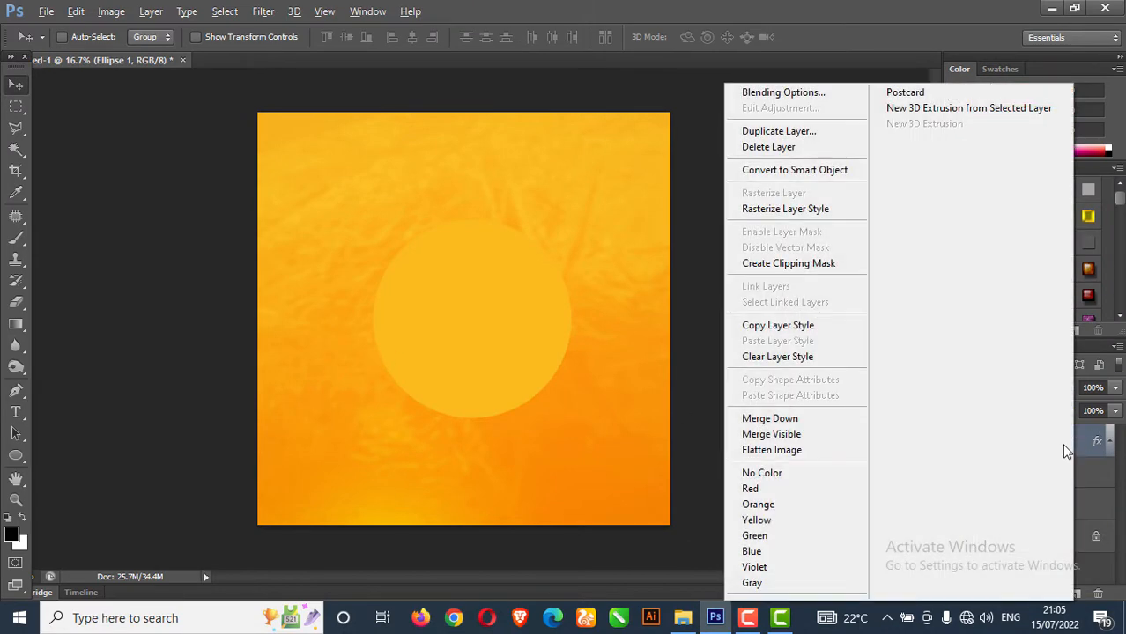
pyautogui.click(821, 211)
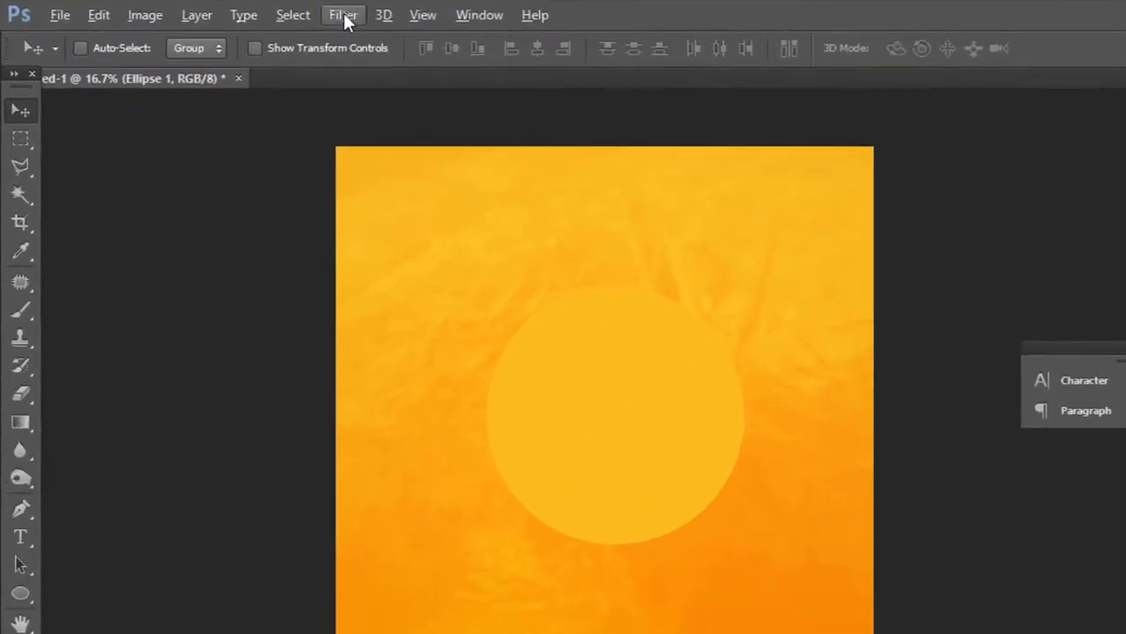
pyautogui.click(268, 11)
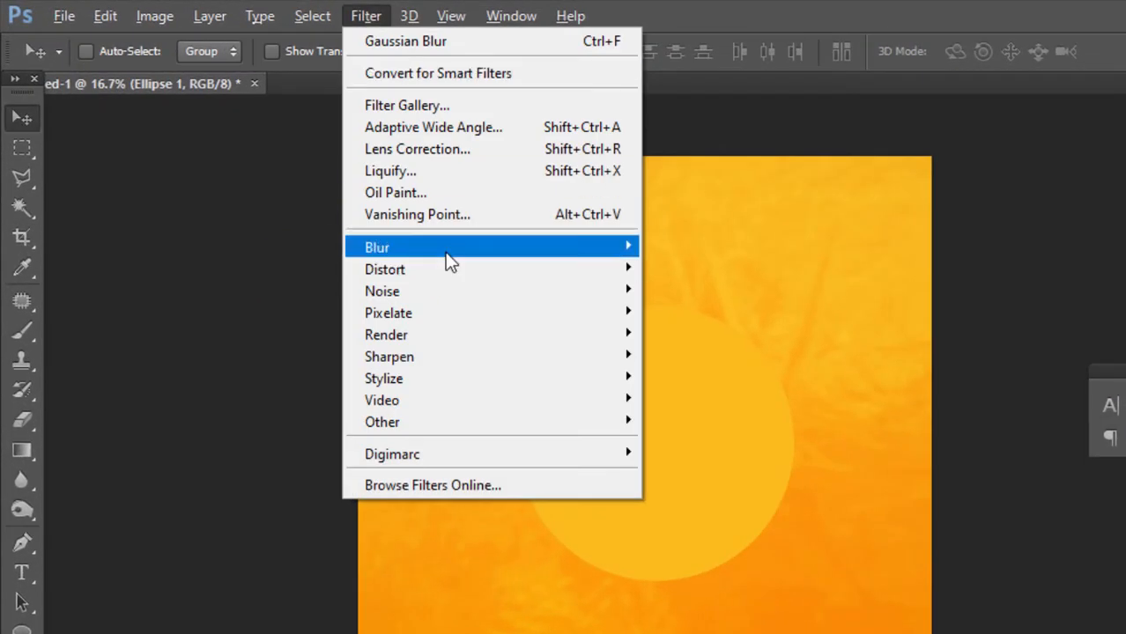
pyautogui.moveTo(446, 260)
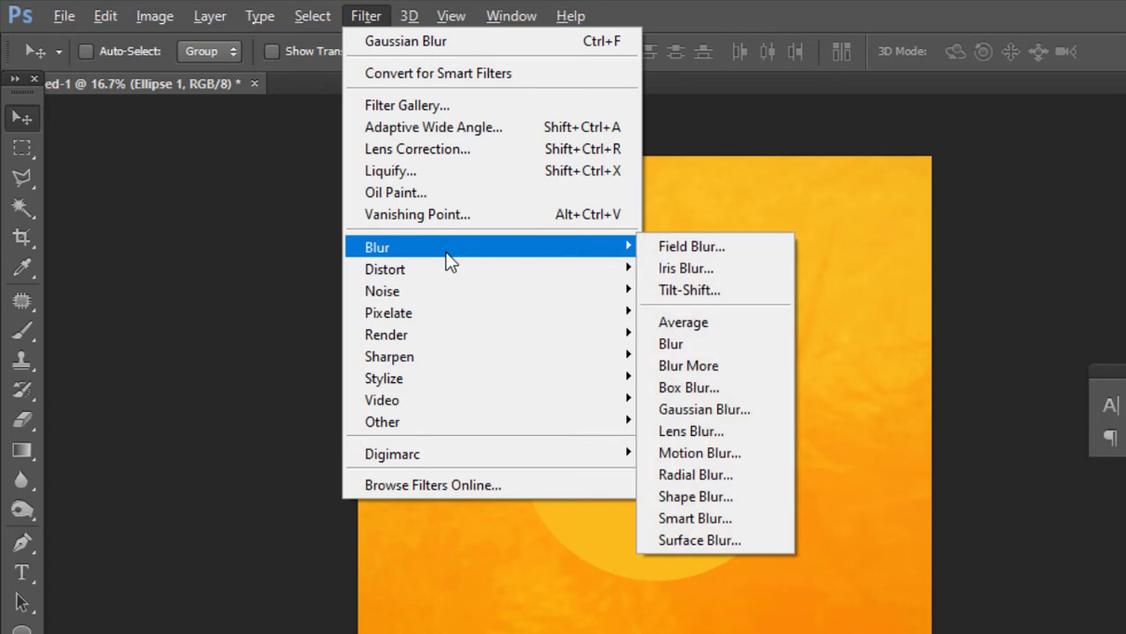
pyautogui.click(729, 413)
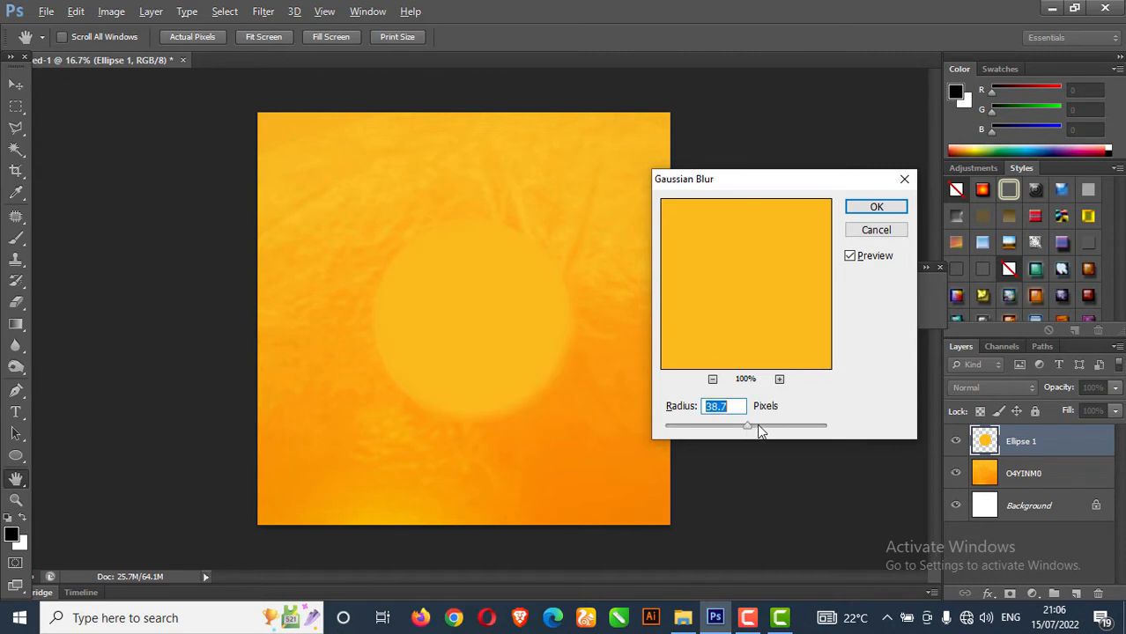
pyautogui.moveTo(757, 423); pyautogui.dragTo(783, 422)
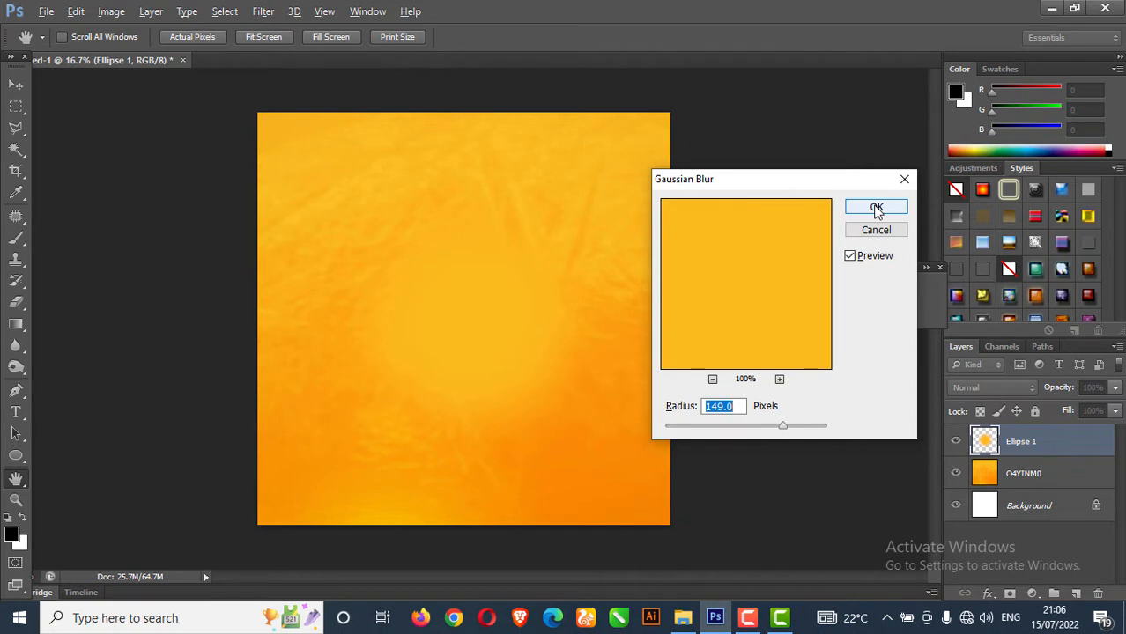
pyautogui.click(876, 208)
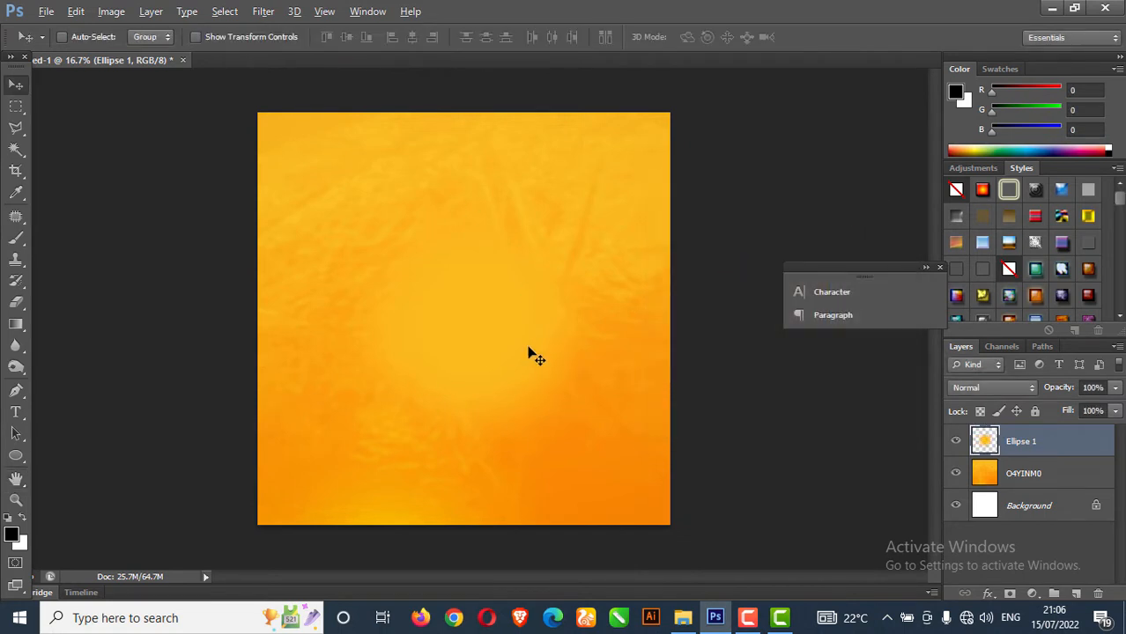
# Reposition the blurred circle around the middle of the canvas
pyautogui.moveTo(513, 337); pyautogui.dragTo(503, 333)
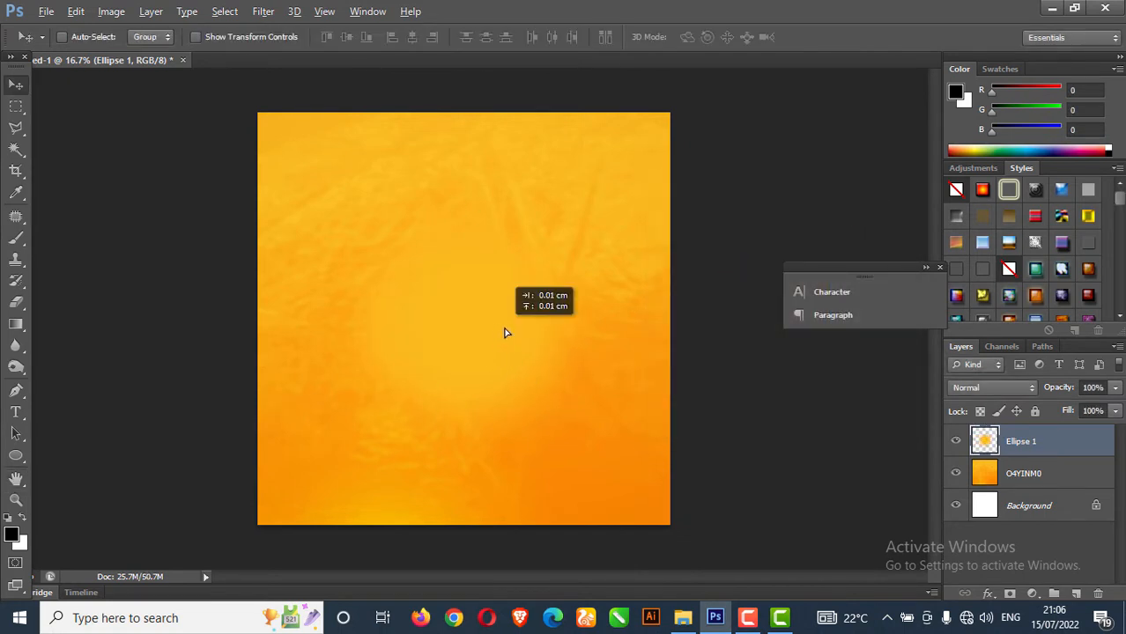
pyautogui.moveTo(536, 374); pyautogui.dragTo(514, 375)
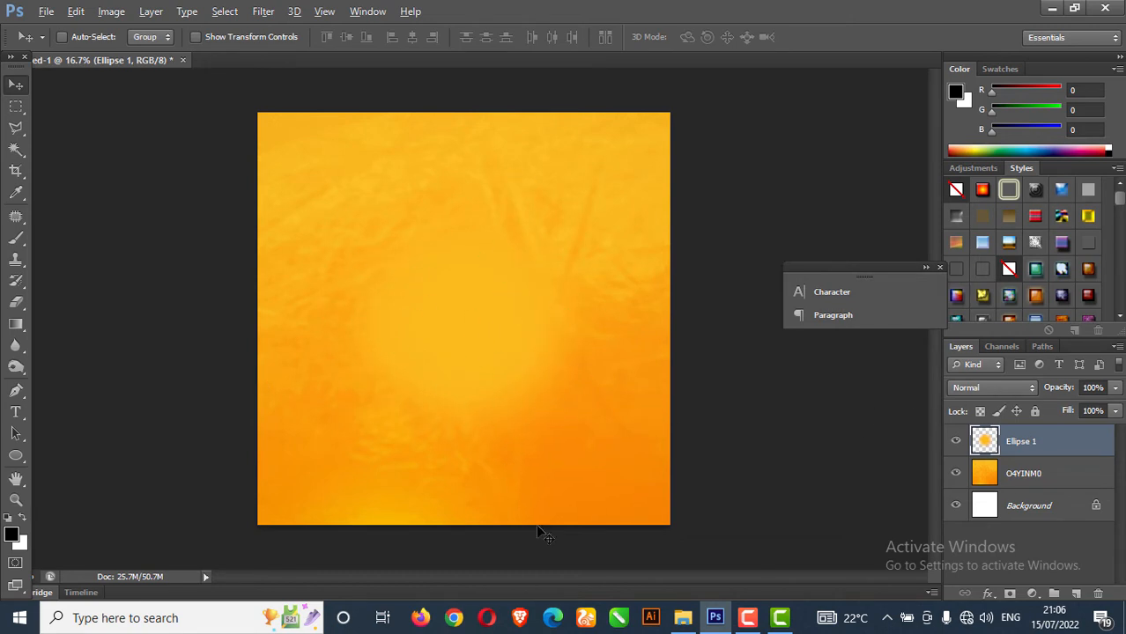
pyautogui.moveTo(455, 328); pyautogui.dragTo(457, 355)
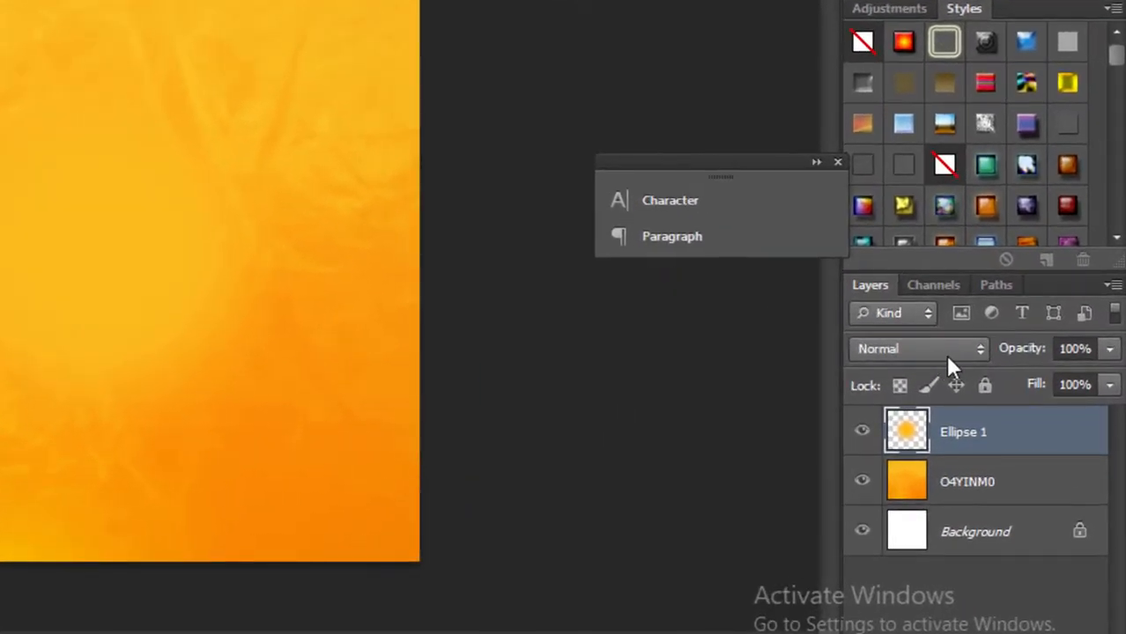
# Set the blurred circle layer's blend mode to Overlay and nudge the glow to the canvas centre
pyautogui.click(935, 349)
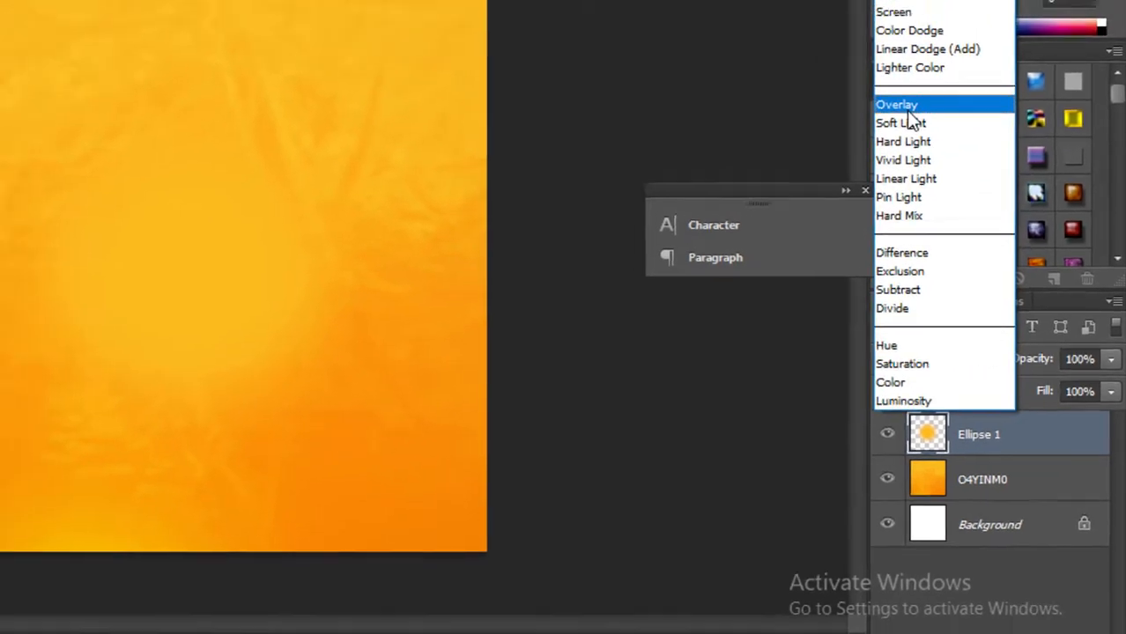
pyautogui.click(883, 69)
pyautogui.moveTo(508, 352); pyautogui.dragTo(510, 352)
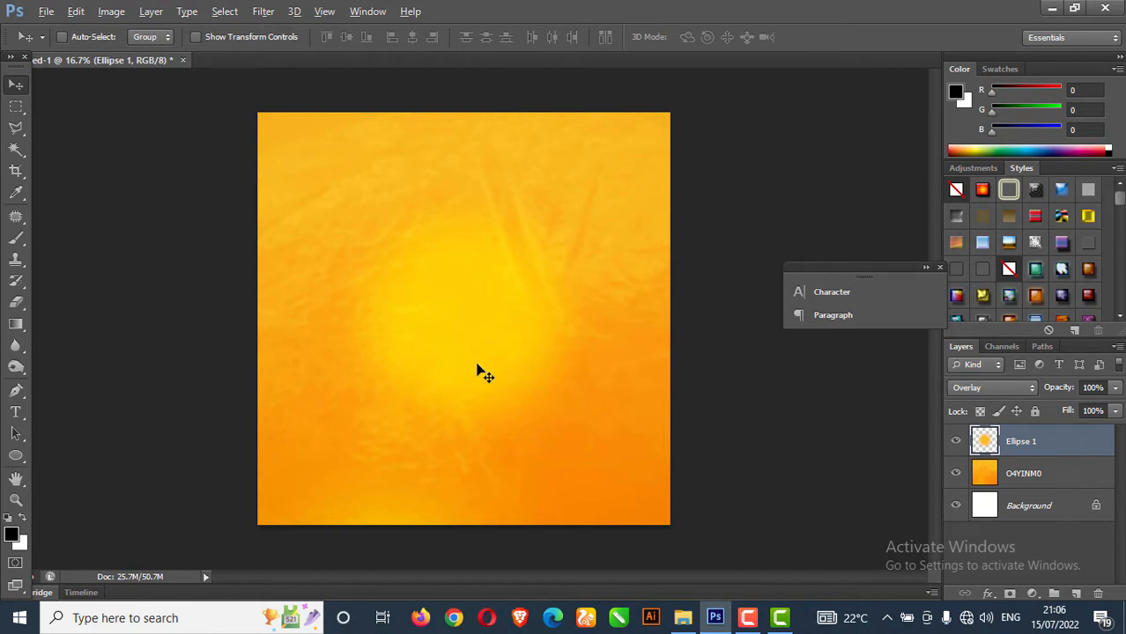
# Scale the glow up proportionally around its centre to about 129%
pyautogui.hotkey('ctrl', 't')
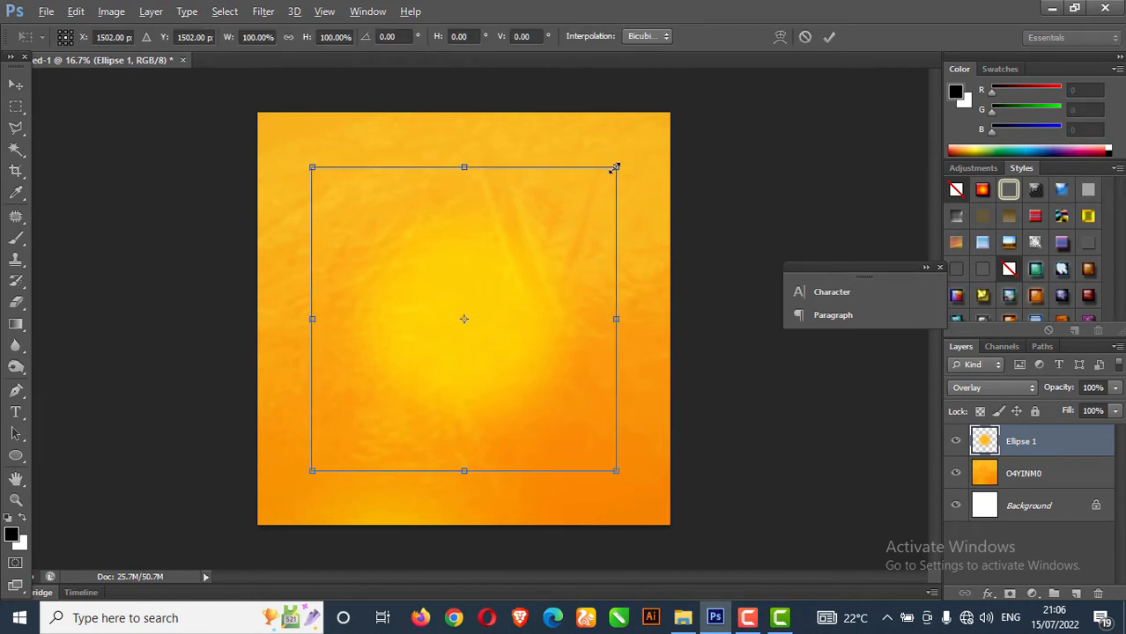
pyautogui.moveTo(618, 166); pyautogui.dragTo(682, 138)
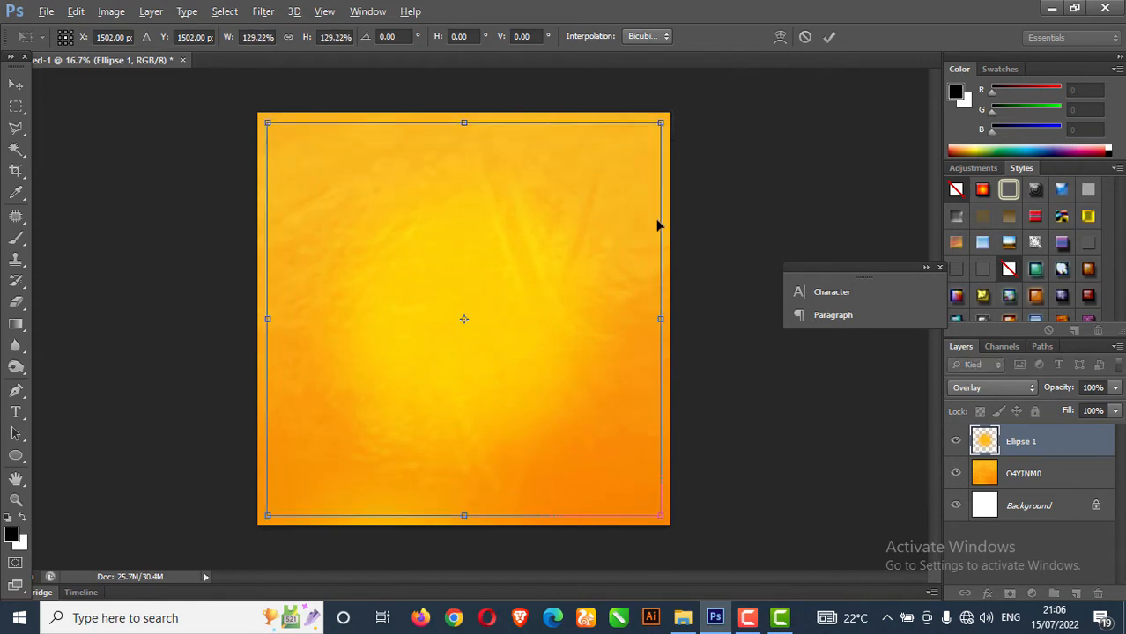
pyautogui.press('Return')
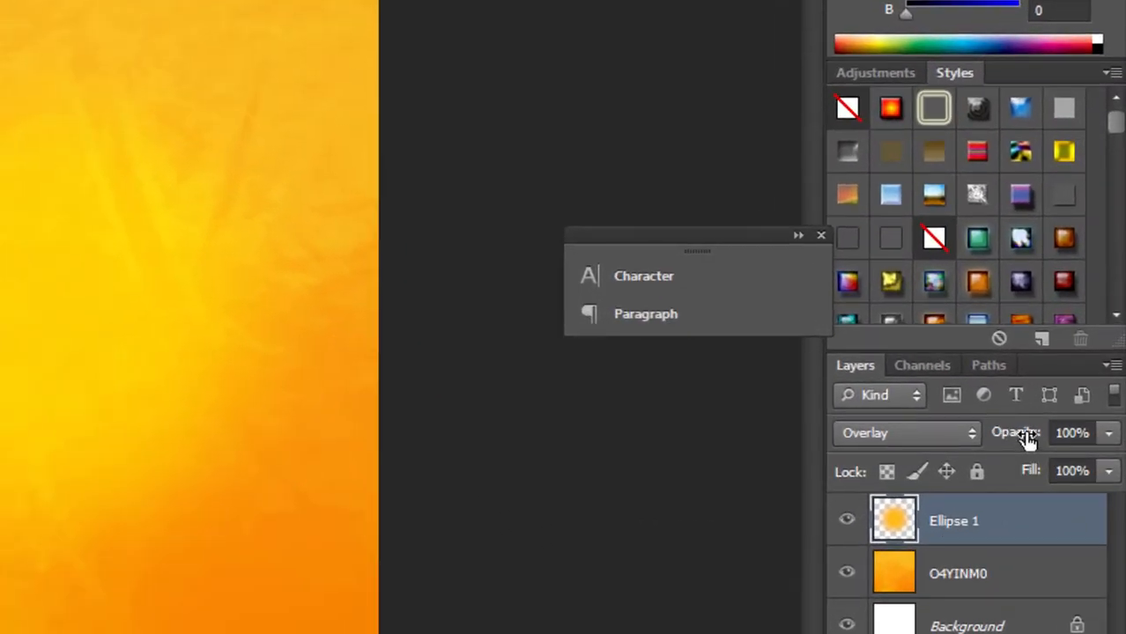
# Reduce the glow layer's opacity to 75%
pyautogui.moveTo(1064, 393); pyautogui.dragTo(1059, 394)
pyautogui.moveTo(1017, 441); pyautogui.dragTo(998, 440)
pyautogui.moveTo(1022, 446); pyautogui.dragTo(1009, 443)
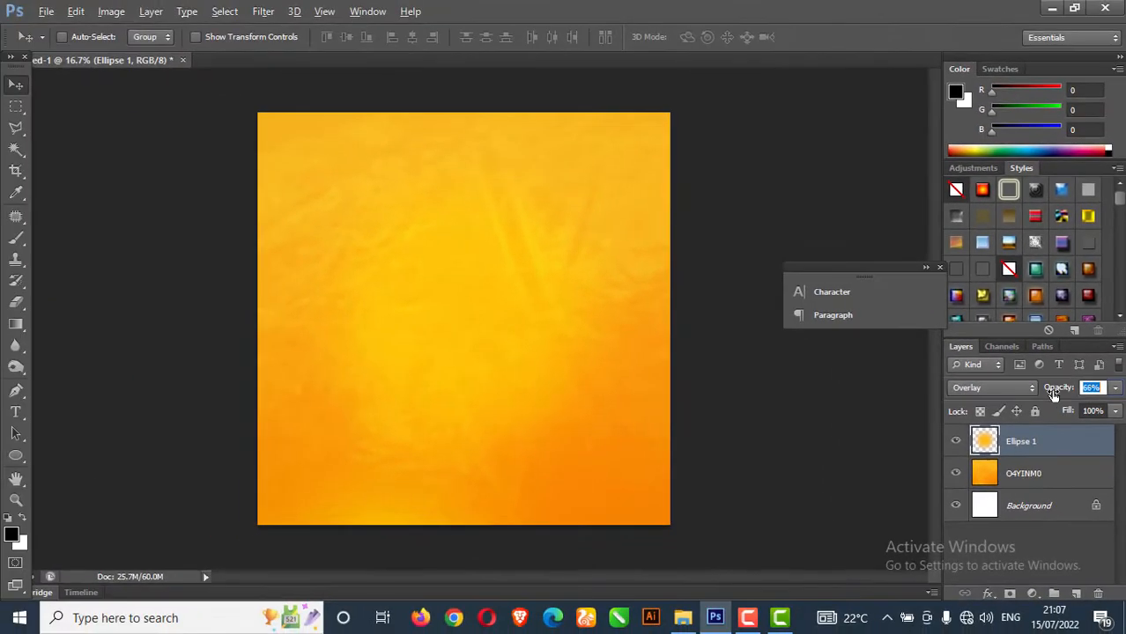
pyautogui.moveTo(1055, 394); pyautogui.dragTo(1062, 395)
# Add the text "Worship & Prayer Conference" and move it into the upper part of the flyer, fully inside the canvas
pyautogui.click(15, 412)
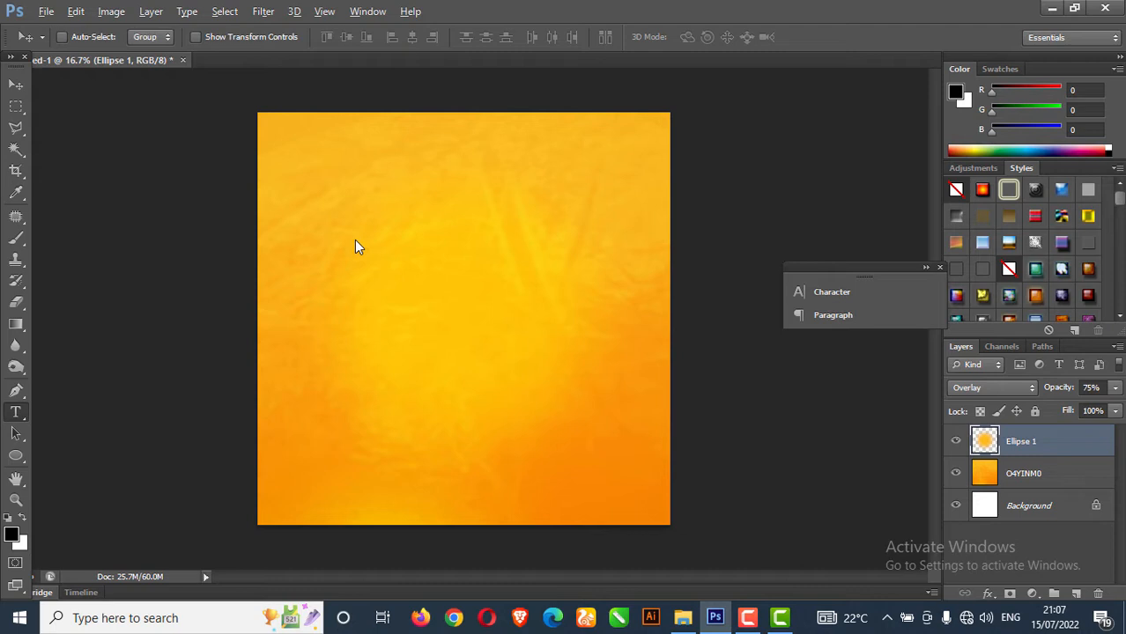
pyautogui.click(384, 279)
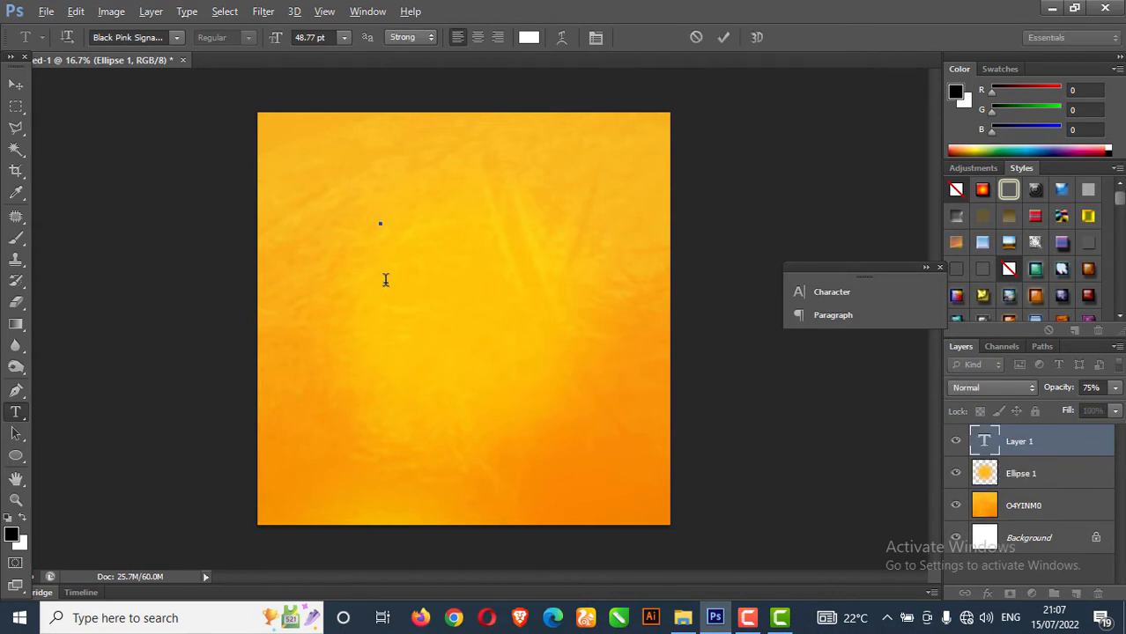
pyautogui.write('Worship & Prayer Conferen')
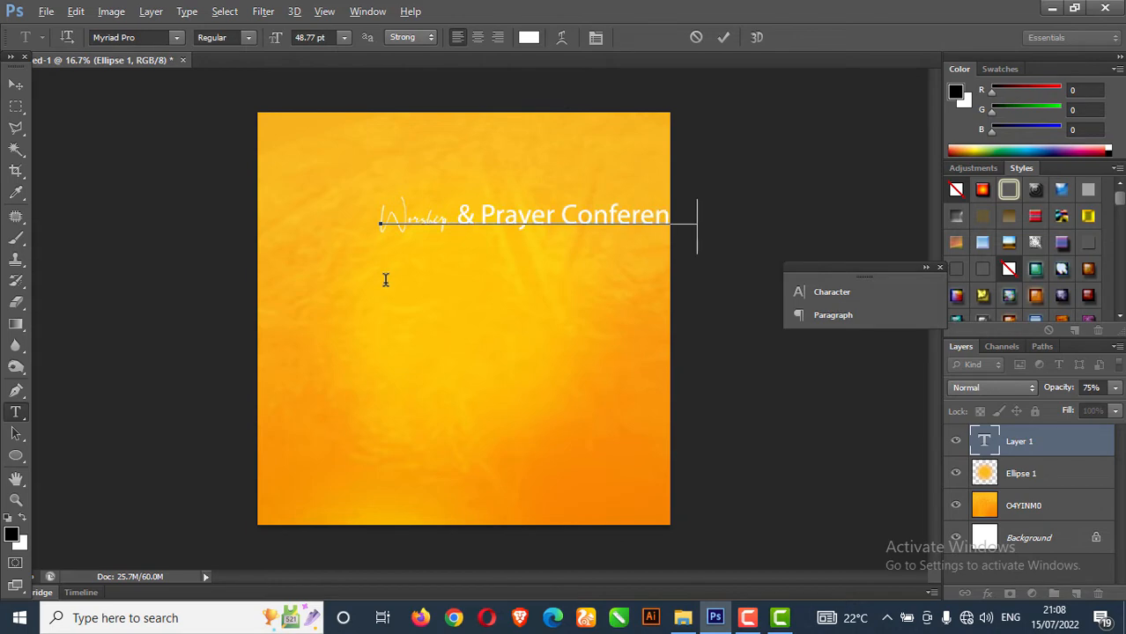
pyautogui.click(16, 86)
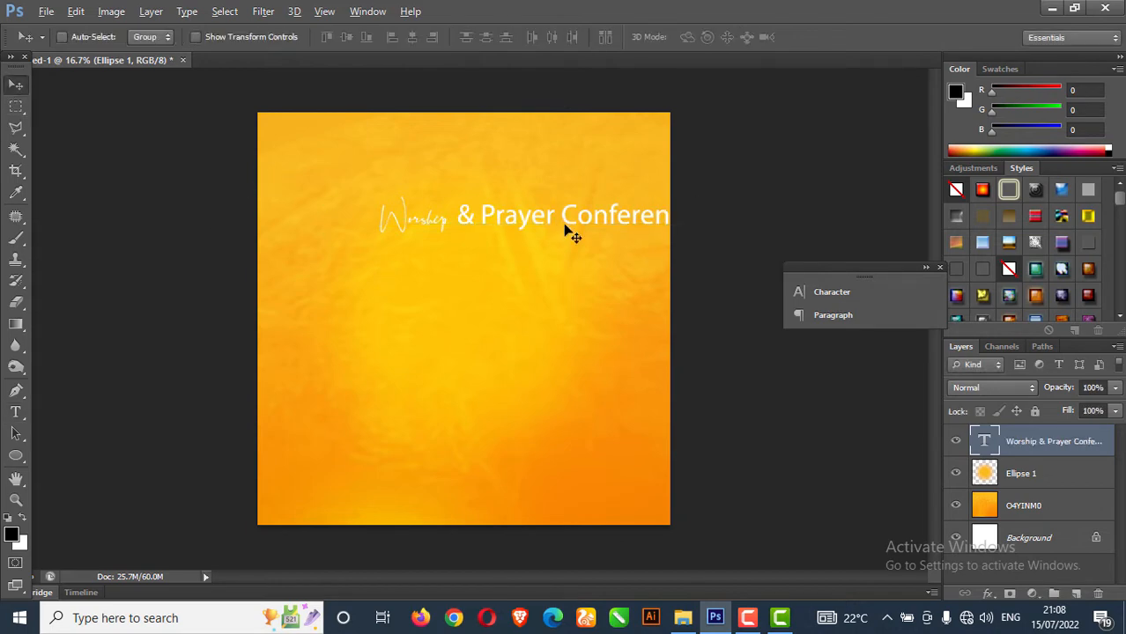
pyautogui.moveTo(564, 222); pyautogui.dragTo(505, 189)
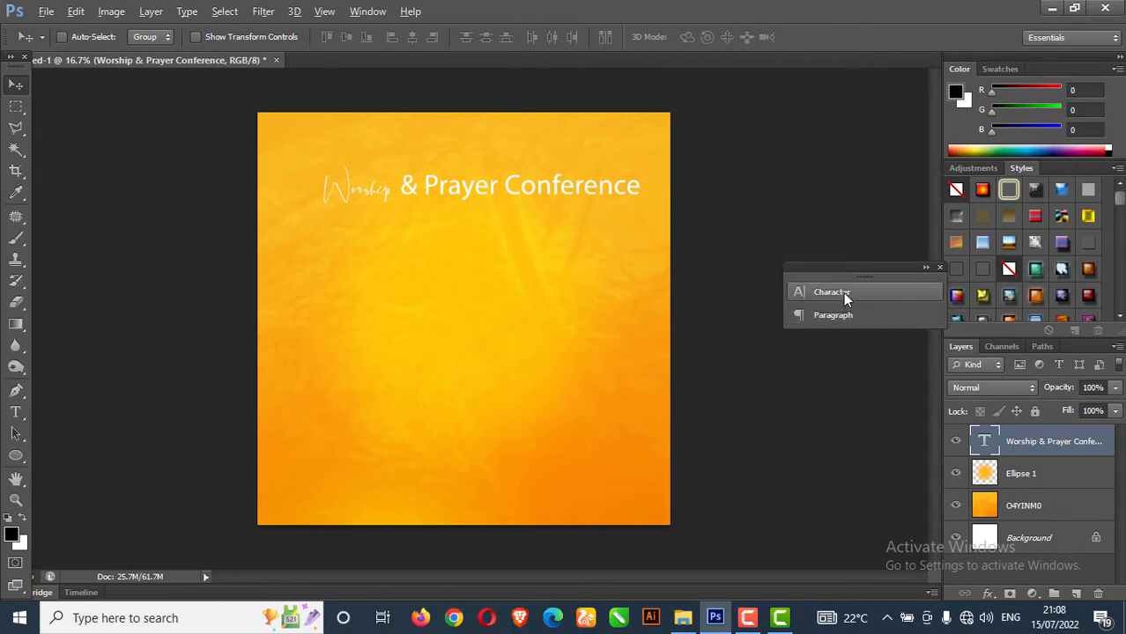
# Set the heading's font to StarC and centre the heading horizontally on the canvas
pyautogui.click(840, 291)
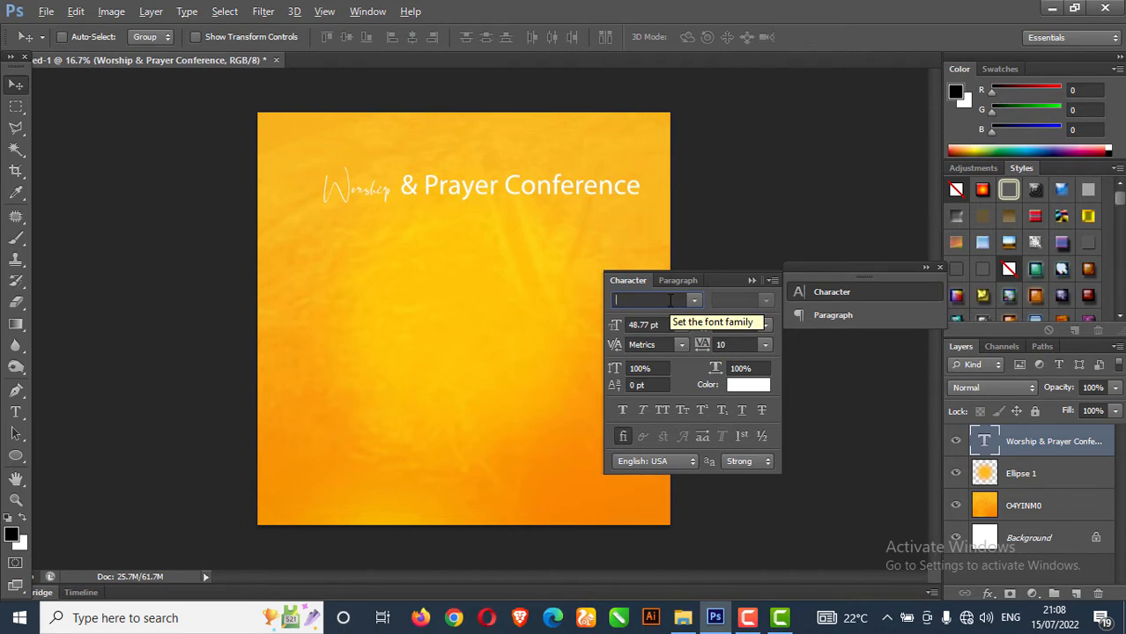
pyautogui.write('St')
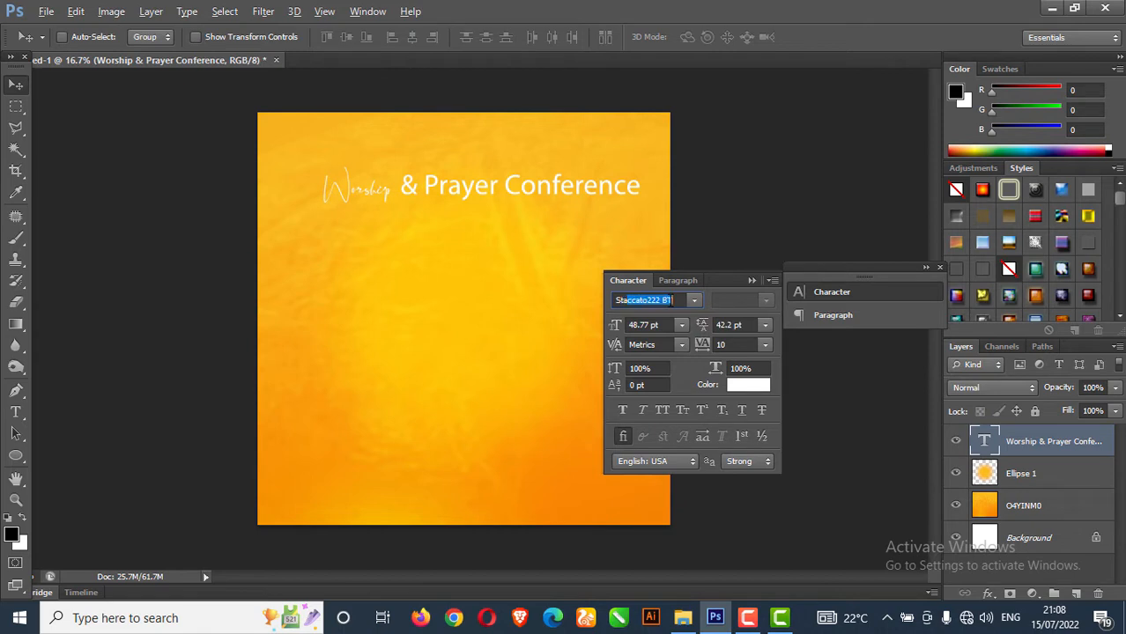
pyautogui.write('arC')
pyautogui.press('Return')
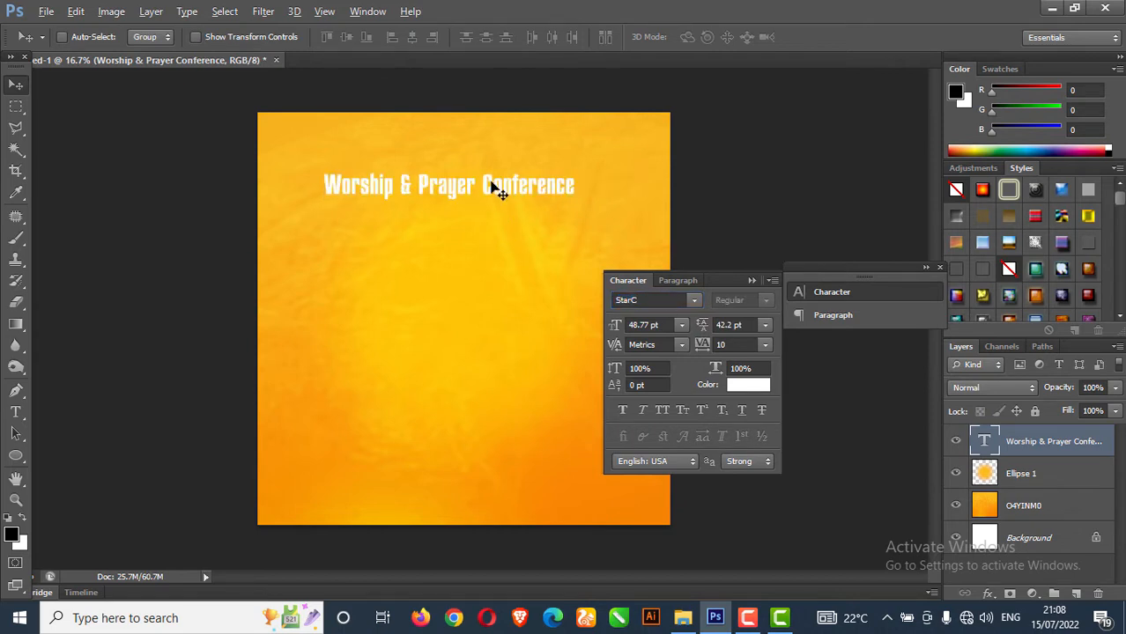
pyautogui.moveTo(495, 183); pyautogui.dragTo(511, 183)
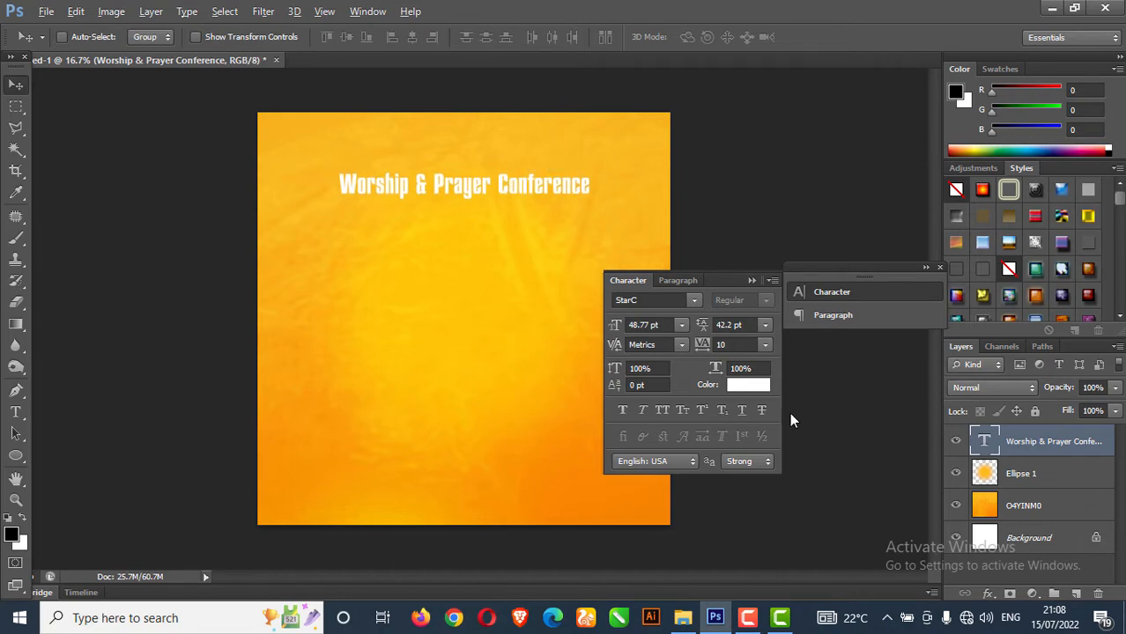
# Change the heading's text colour to black (000000)
pyautogui.click(755, 386)
pyautogui.moveTo(837, 359); pyautogui.dragTo(876, 411)
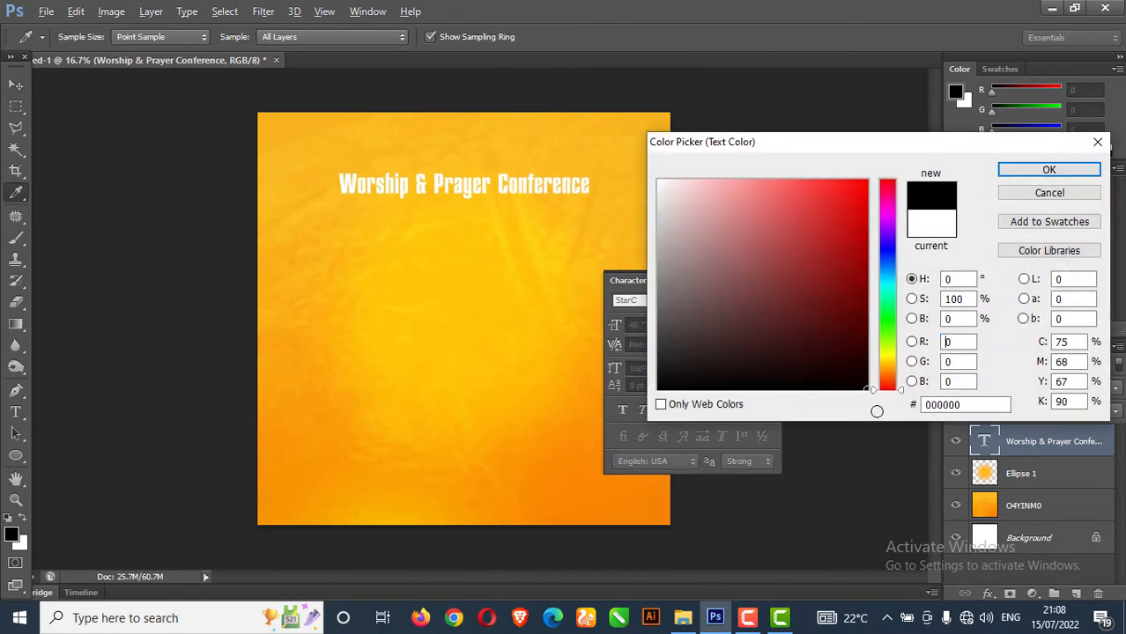
pyautogui.click(1046, 169)
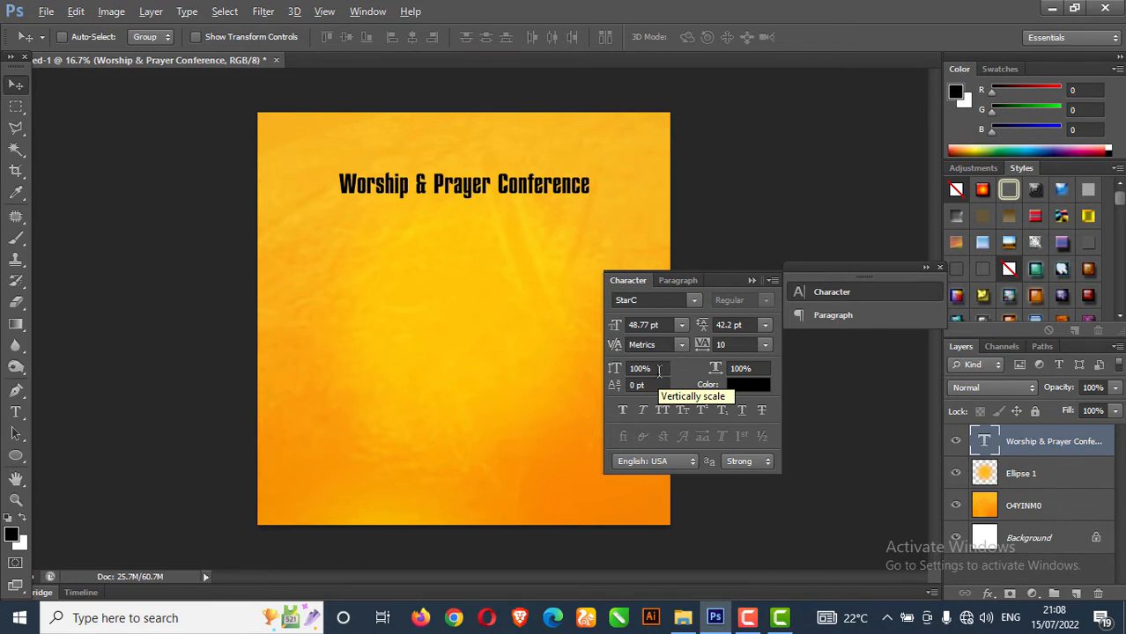
# Set the heading's tracking to 200 and font size to 30 pt, and reposition it in the upper middle of the flyer
pyautogui.click(766, 346)
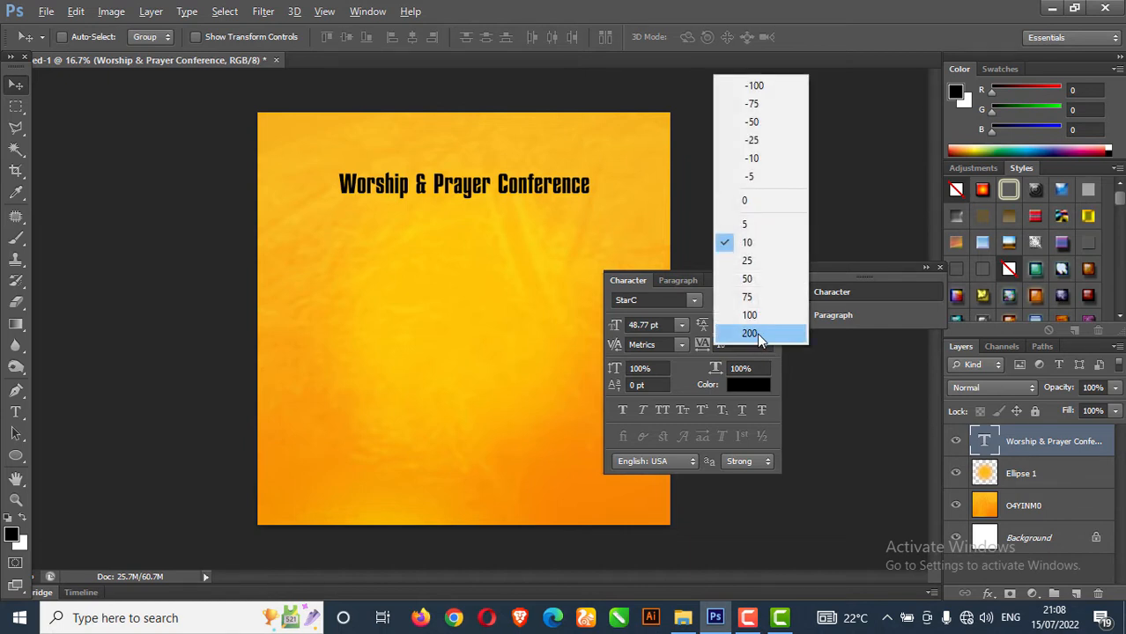
pyautogui.click(756, 332)
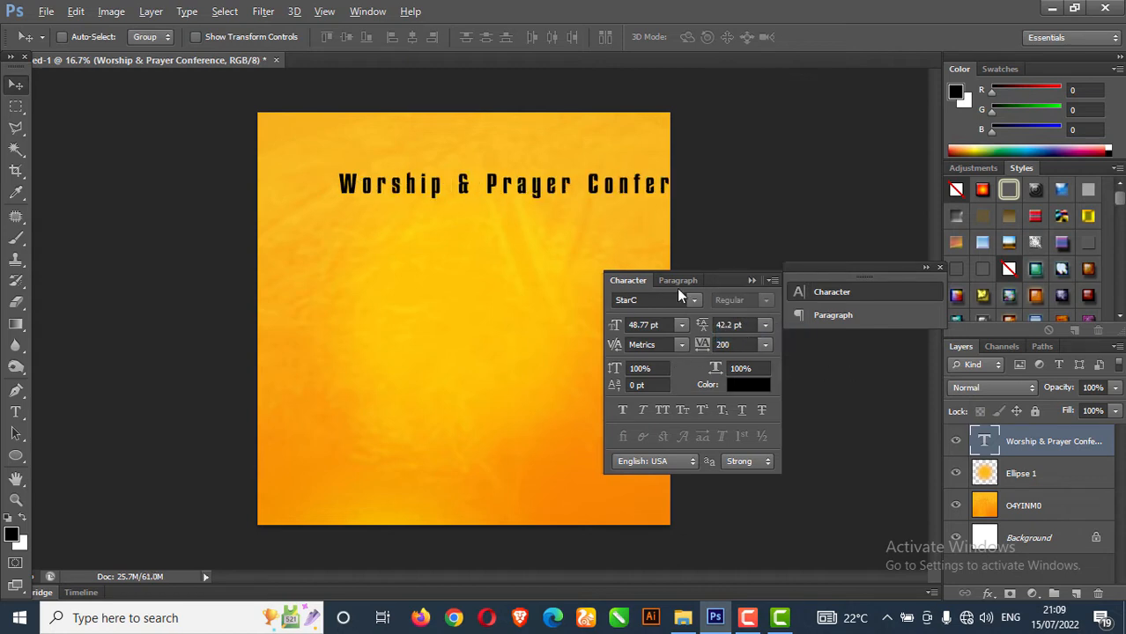
pyautogui.click(681, 325)
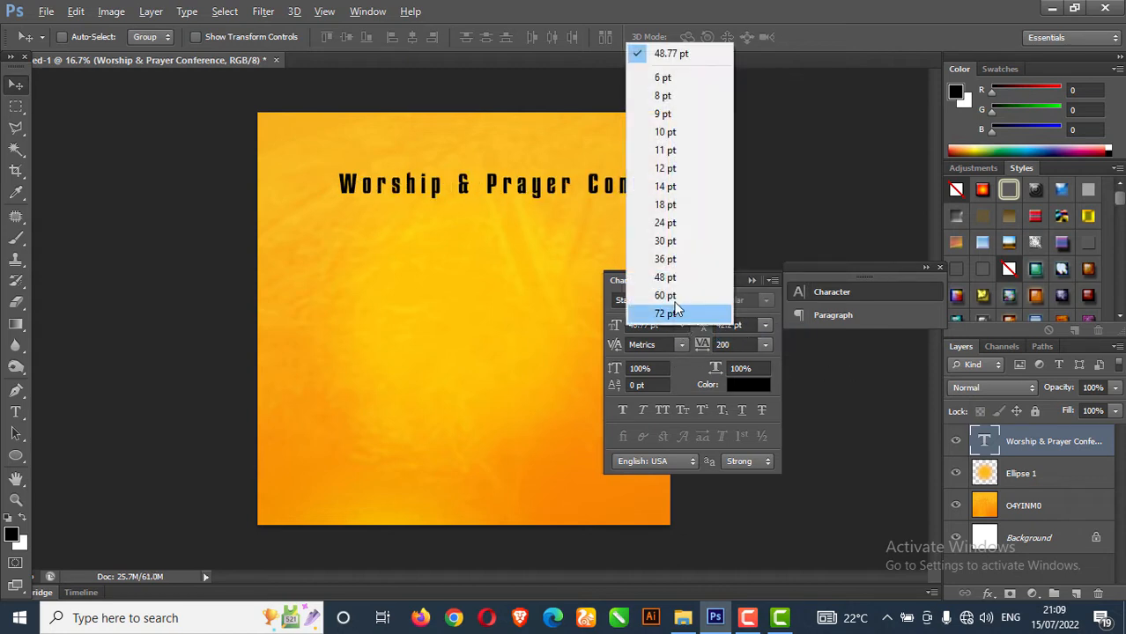
pyautogui.click(674, 241)
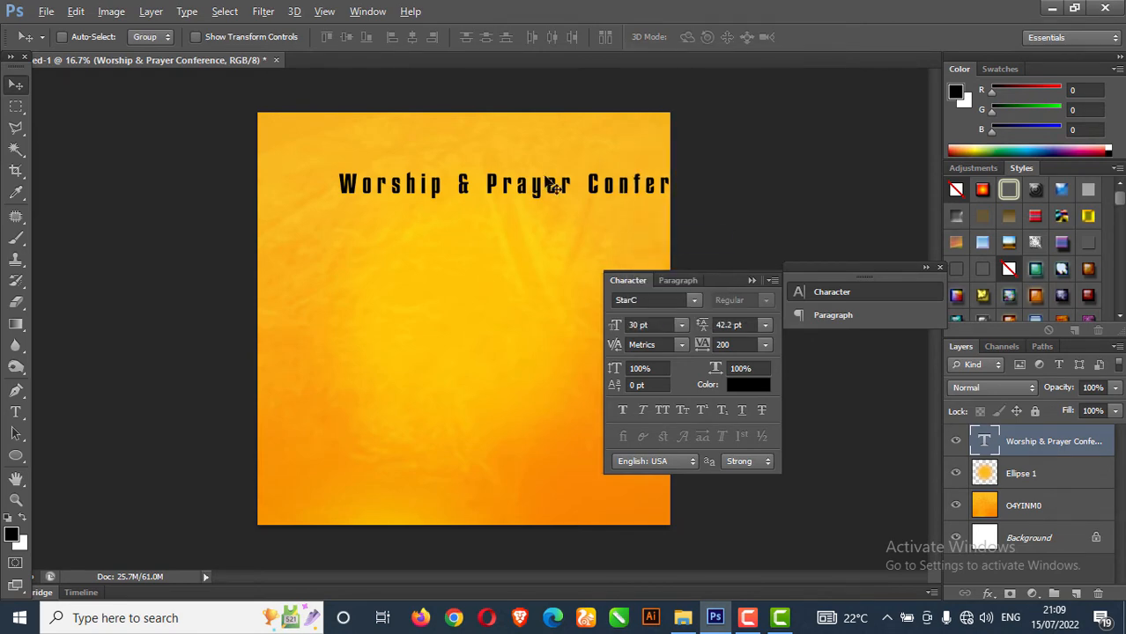
pyautogui.moveTo(540, 207)
pyautogui.mouseDown()
pyautogui.moveTo(543, 189)
pyautogui.moveTo(532, 190)
pyautogui.mouseUp()
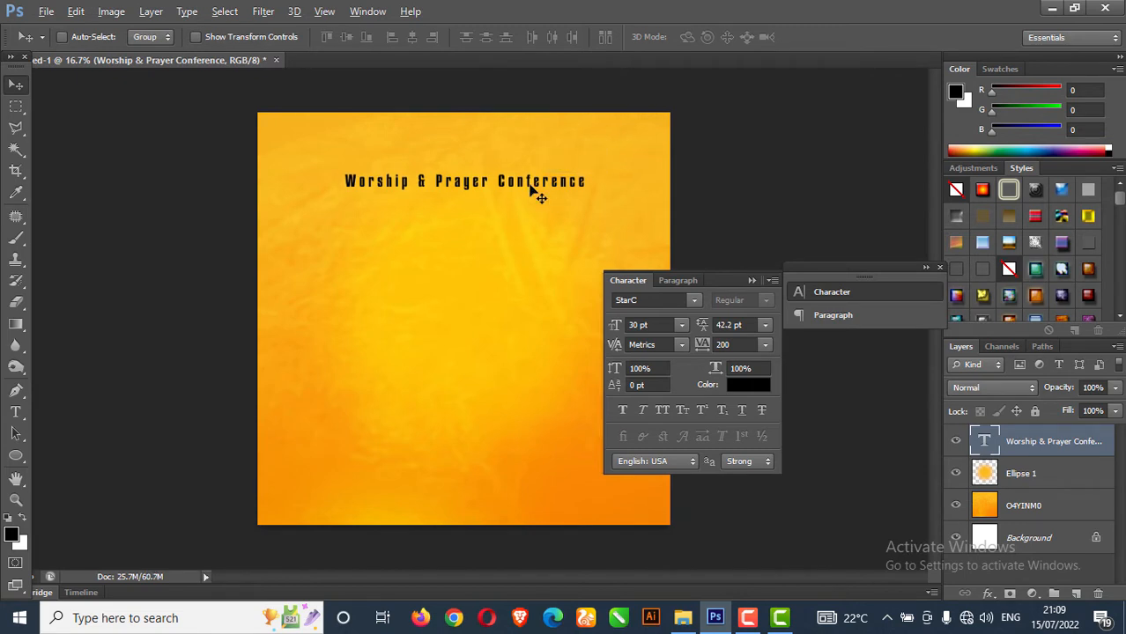
pyautogui.moveTo(529, 188); pyautogui.dragTo(536, 188)
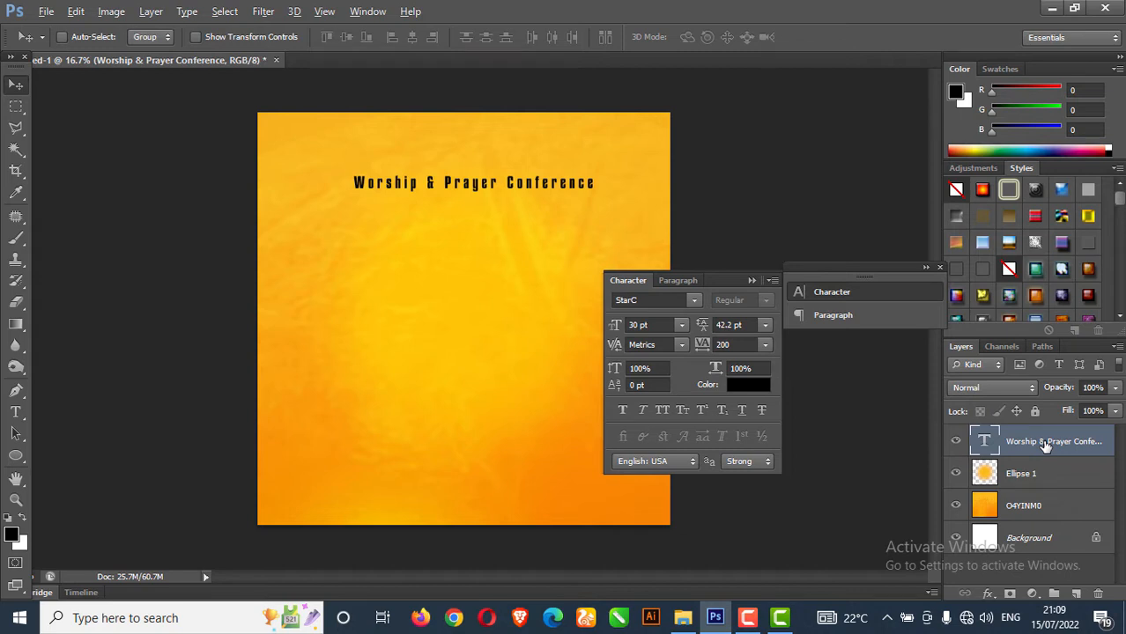
# Duplicate the heading, change the copy's text to "Sound" and place it beneath the middle of the original heading
pyautogui.hotkey('ctrl', 'j')
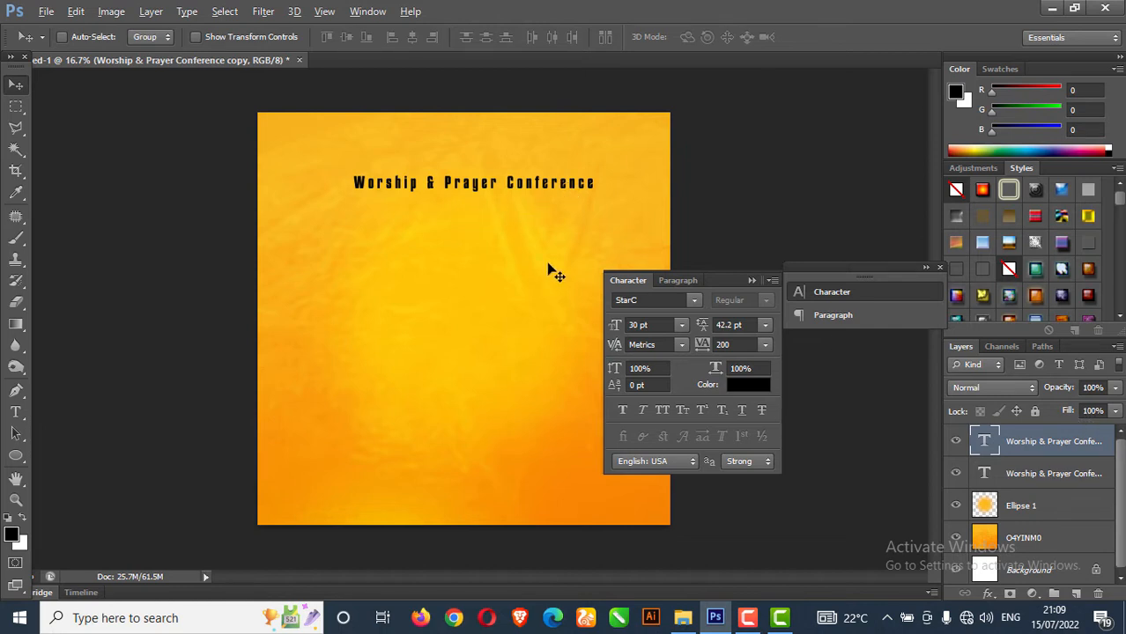
pyautogui.moveTo(508, 182); pyautogui.dragTo(509, 249)
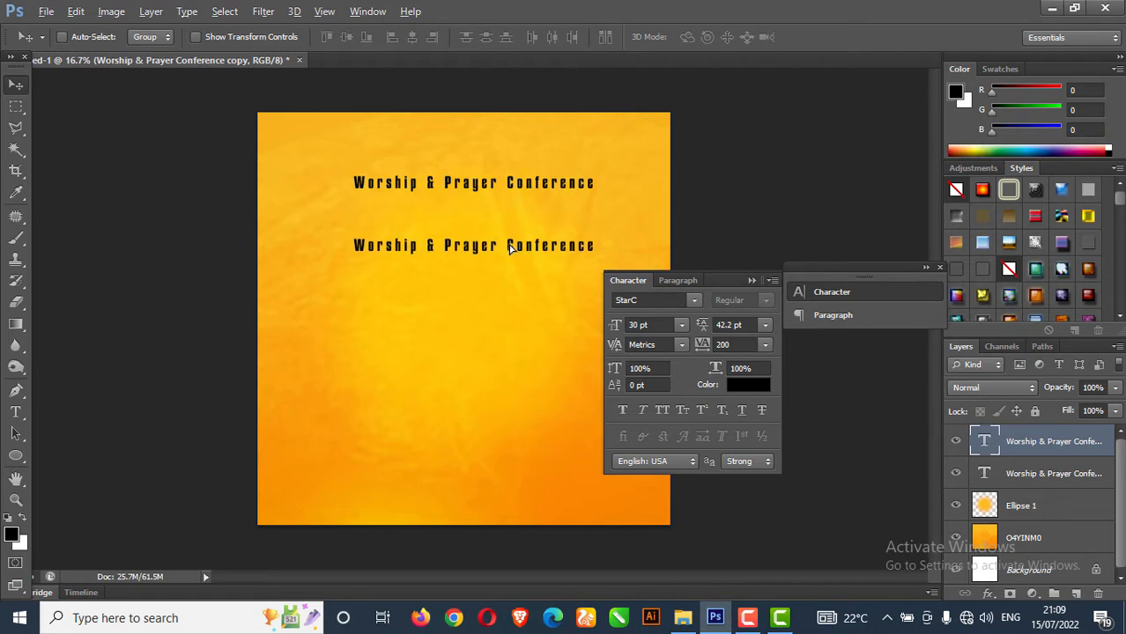
pyautogui.click(15, 414)
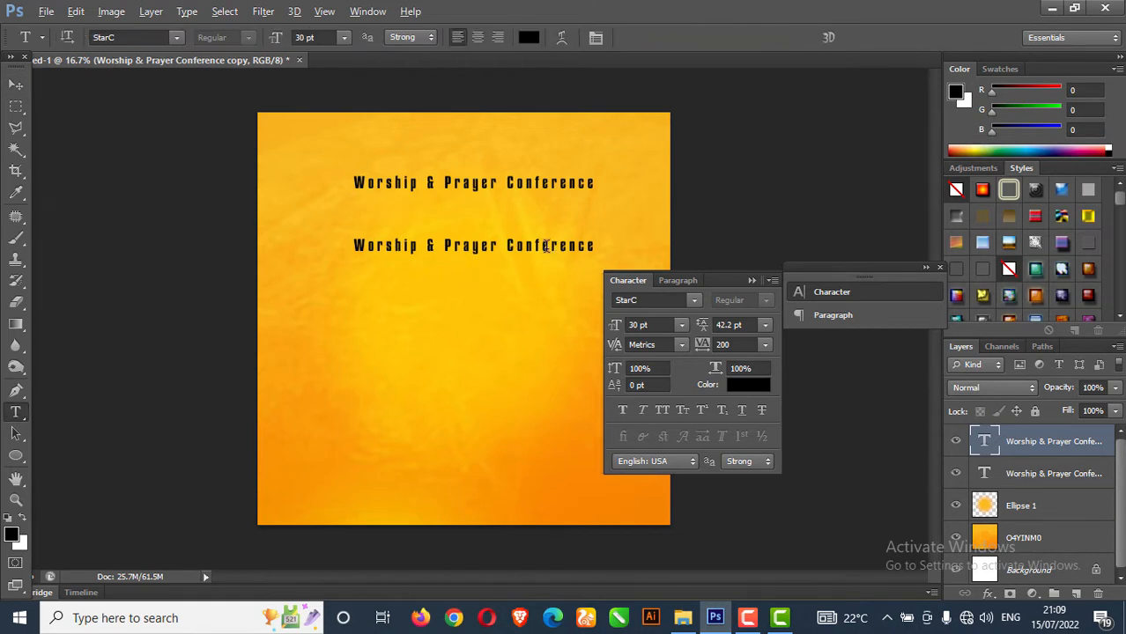
pyautogui.moveTo(355, 246); pyautogui.dragTo(624, 258)
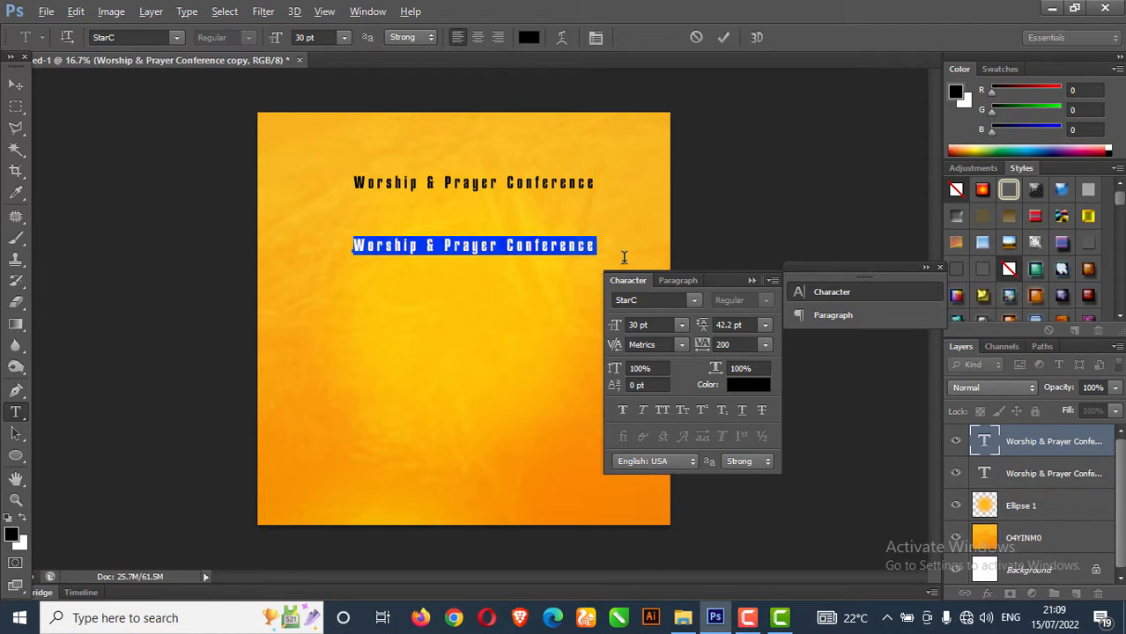
pyautogui.write('Sound')
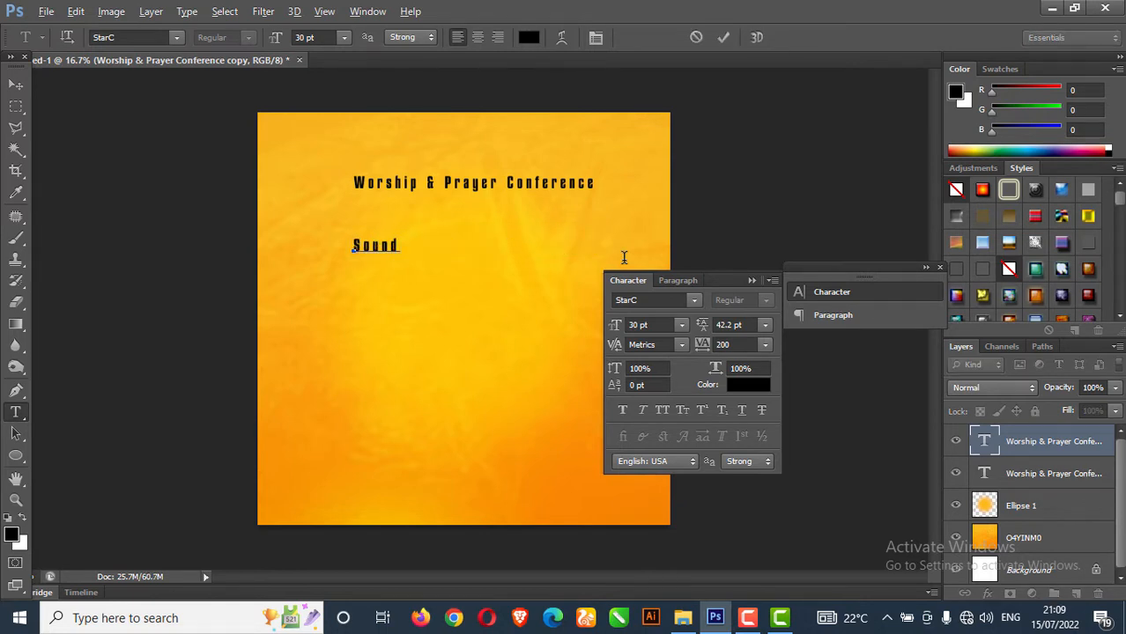
pyautogui.click(14, 86)
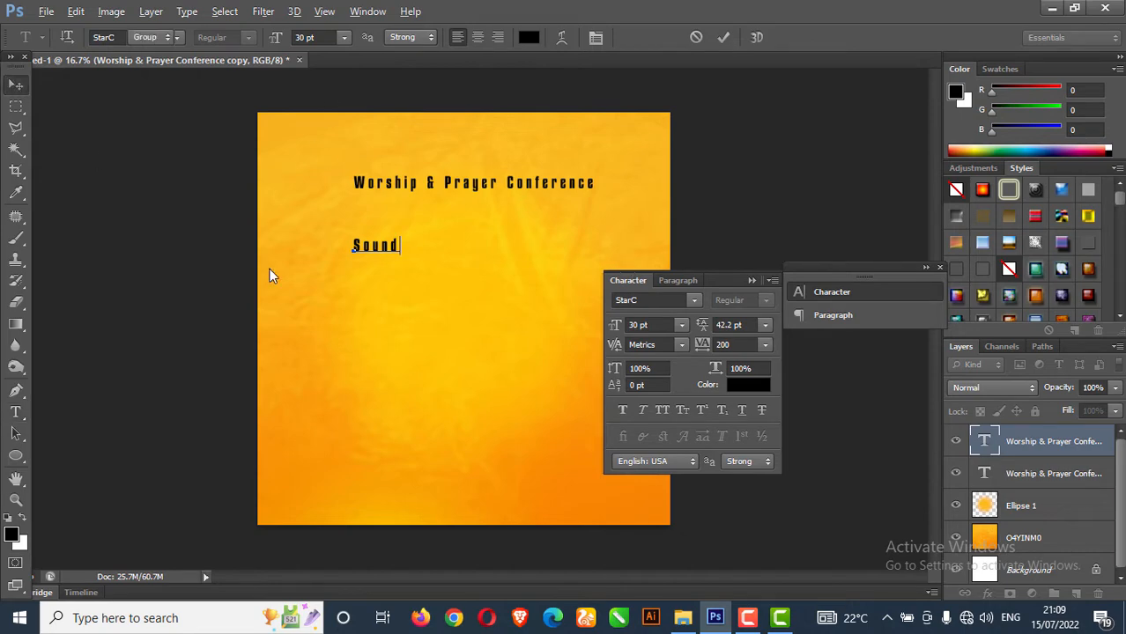
pyautogui.moveTo(387, 251); pyautogui.dragTo(484, 265)
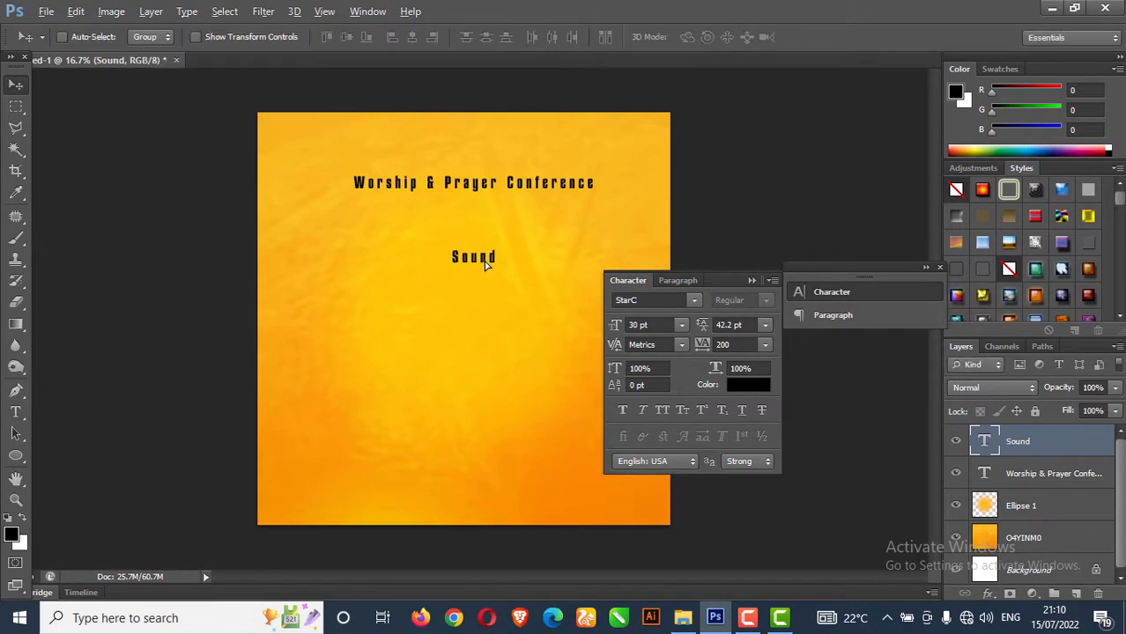
# Set the "Sound" text to 72 pt with tracking 0 and shift it slightly down
pyautogui.click(680, 327)
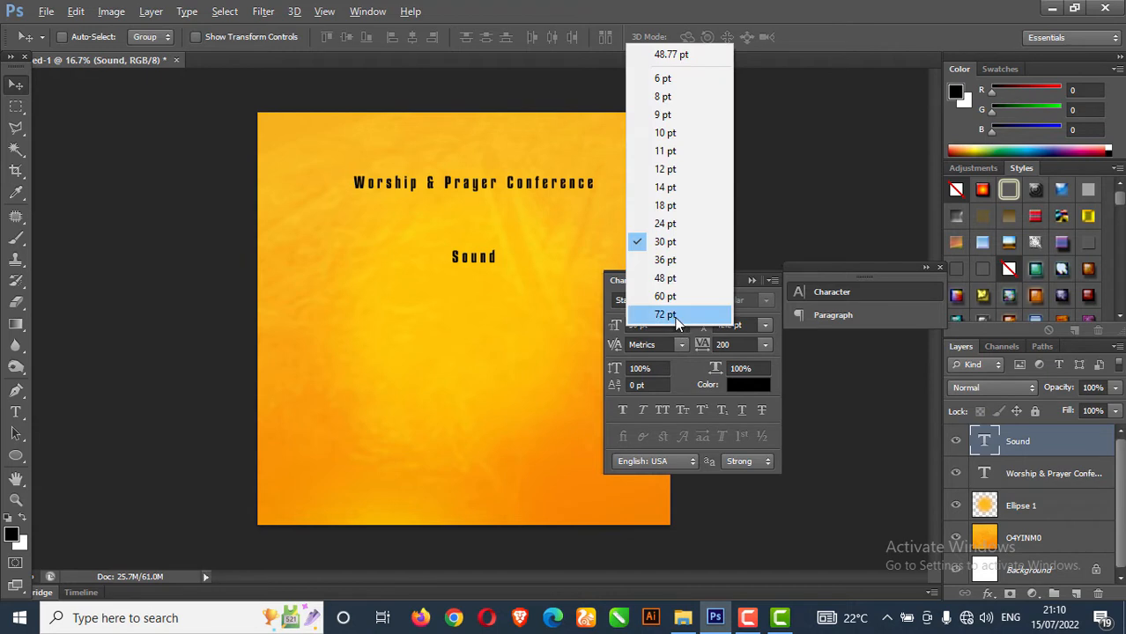
pyautogui.click(679, 315)
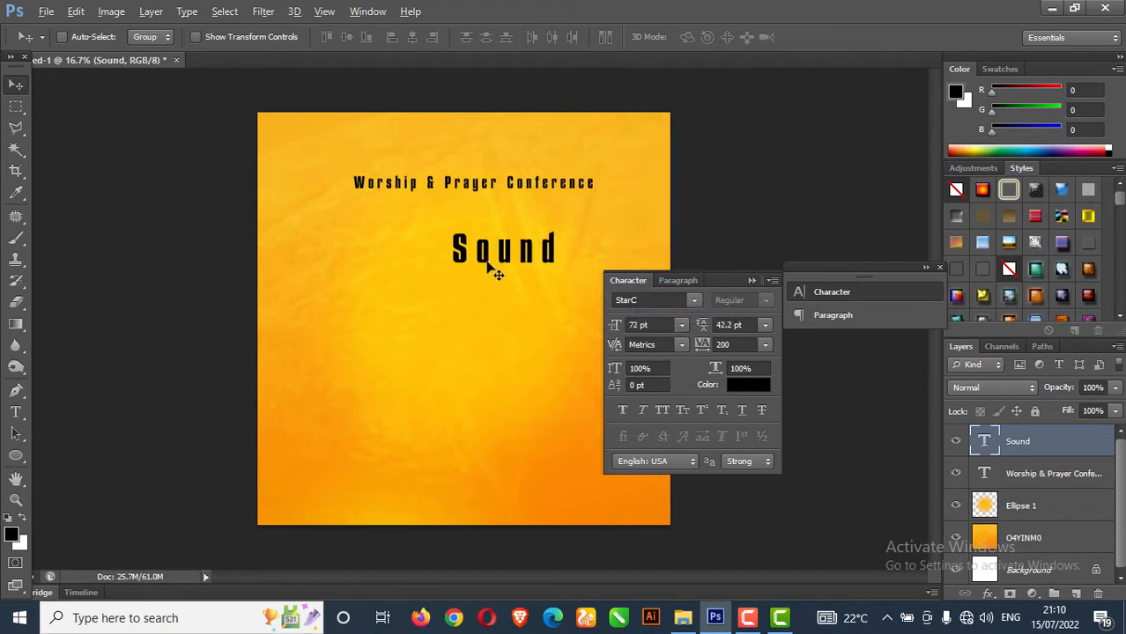
pyautogui.moveTo(494, 266); pyautogui.dragTo(493, 279)
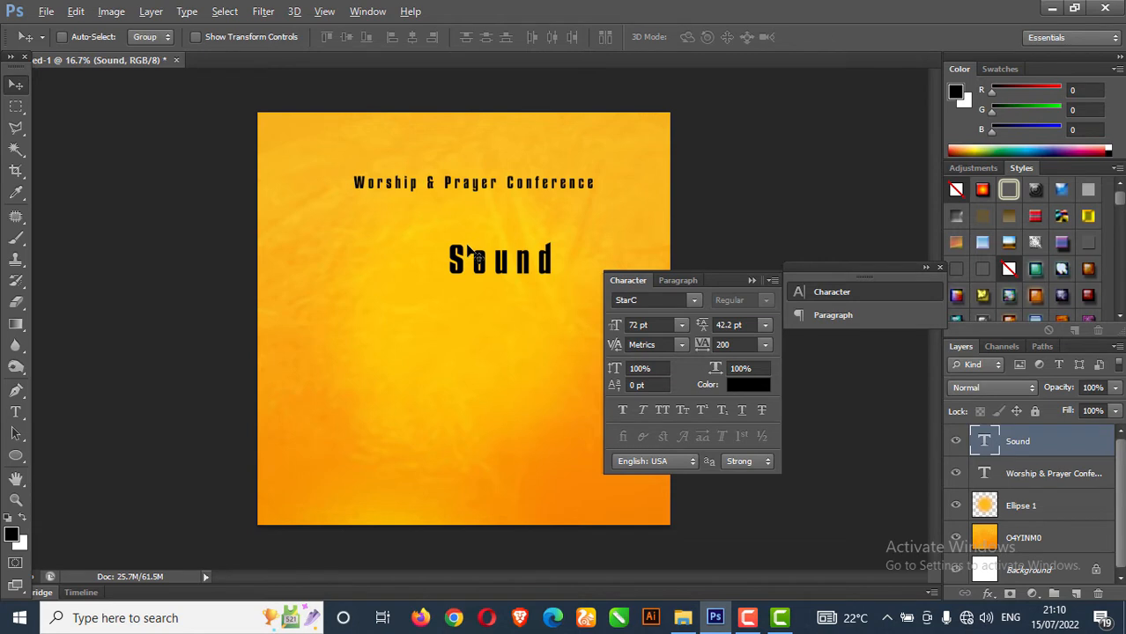
pyautogui.click(765, 345)
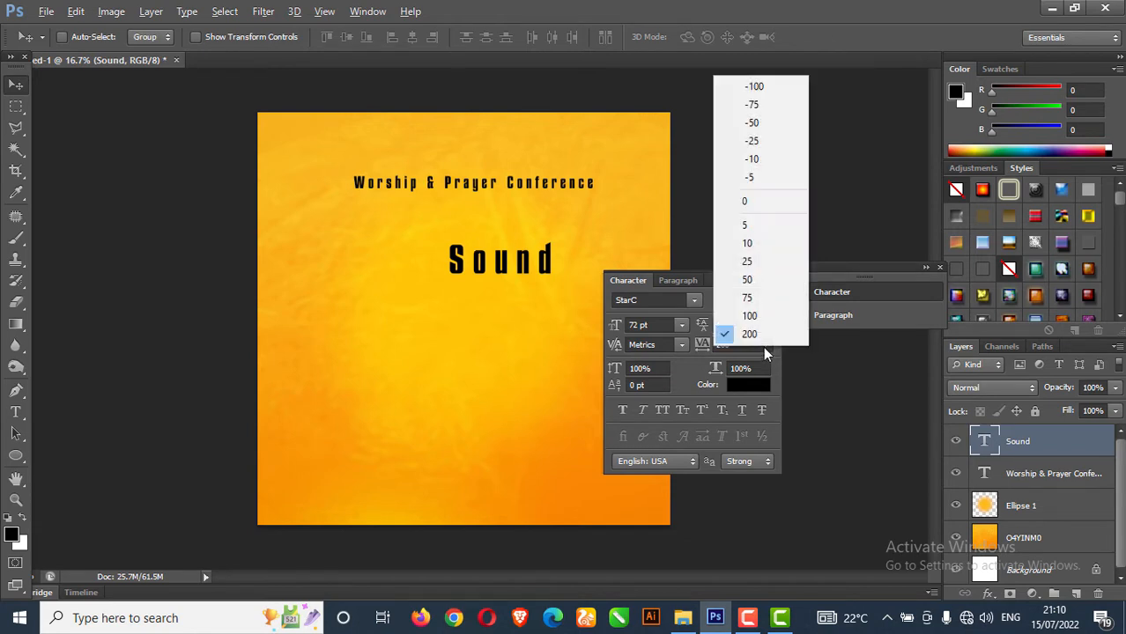
pyautogui.click(745, 201)
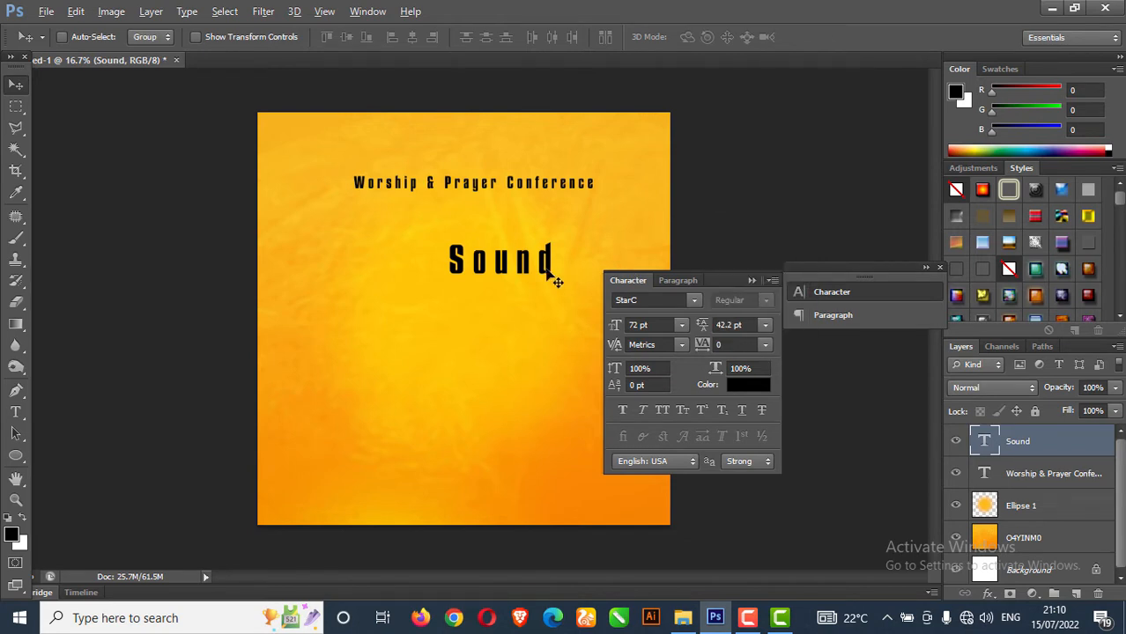
pyautogui.moveTo(514, 271); pyautogui.dragTo(516, 279)
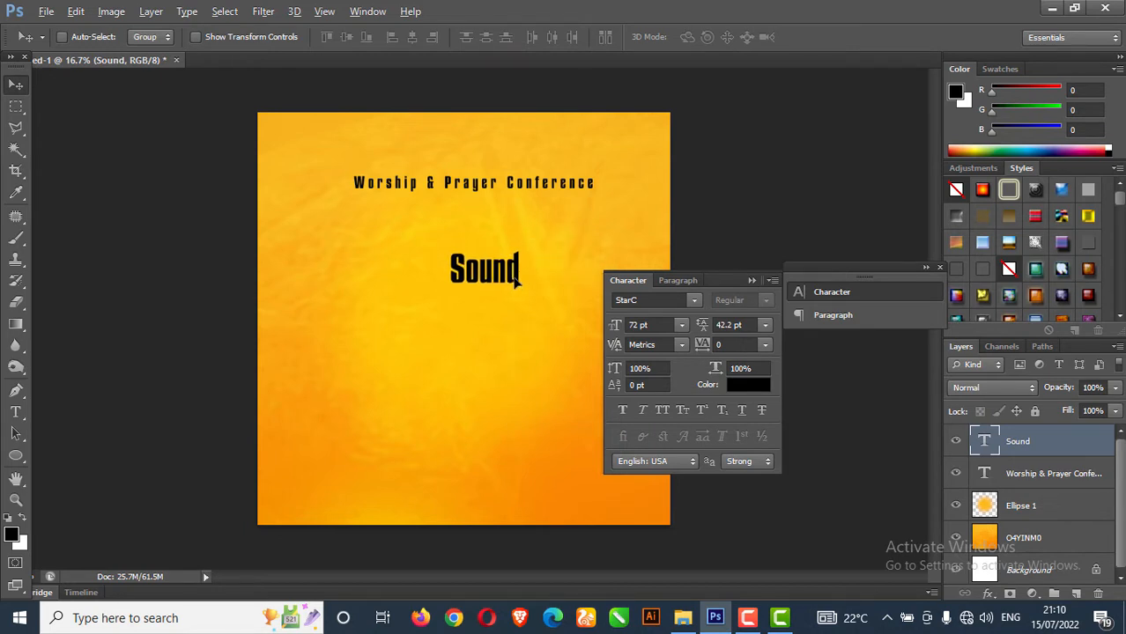
# Scale the "Sound" text up to about 81 pt and move it slightly up towards the heading
pyautogui.hotkey('ctrl', 't')
pyautogui.moveTo(522, 251); pyautogui.dragTo(526, 247)
pyautogui.press('Return')
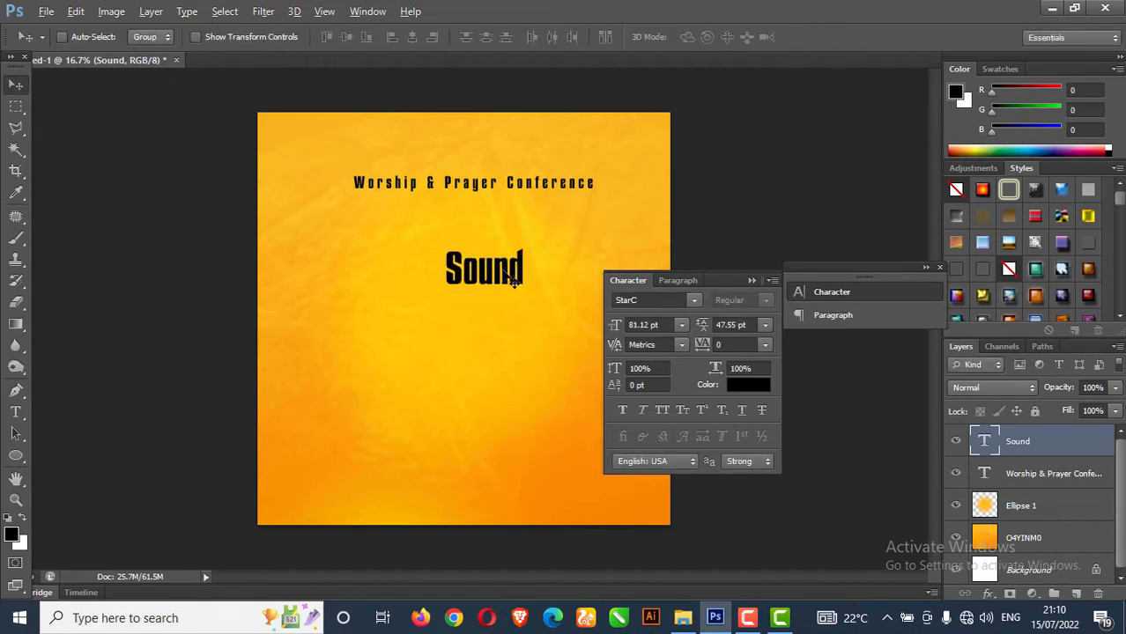
pyautogui.moveTo(502, 267)
pyautogui.mouseDown()
pyautogui.moveTo(508, 275)
pyautogui.moveTo(496, 262)
pyautogui.mouseUp()
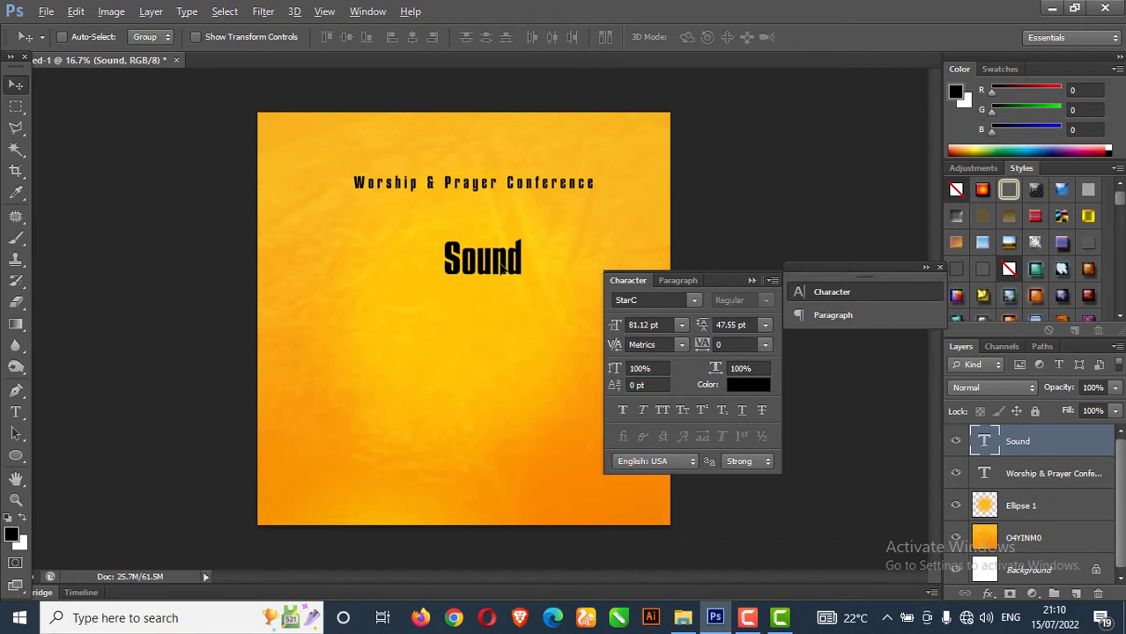
# Duplicate the "Sound" text below itself and enlarge the copy to about 266%, roughly as wide as the heading
pyautogui.hotkey('ctrl', 'j')
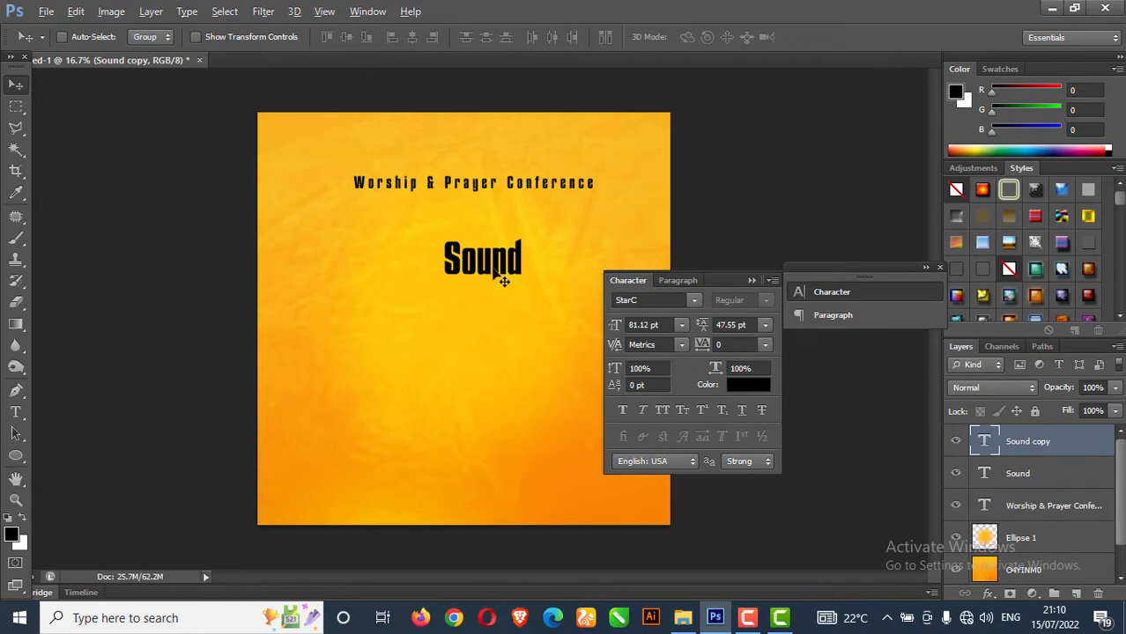
pyautogui.moveTo(491, 259); pyautogui.dragTo(492, 305)
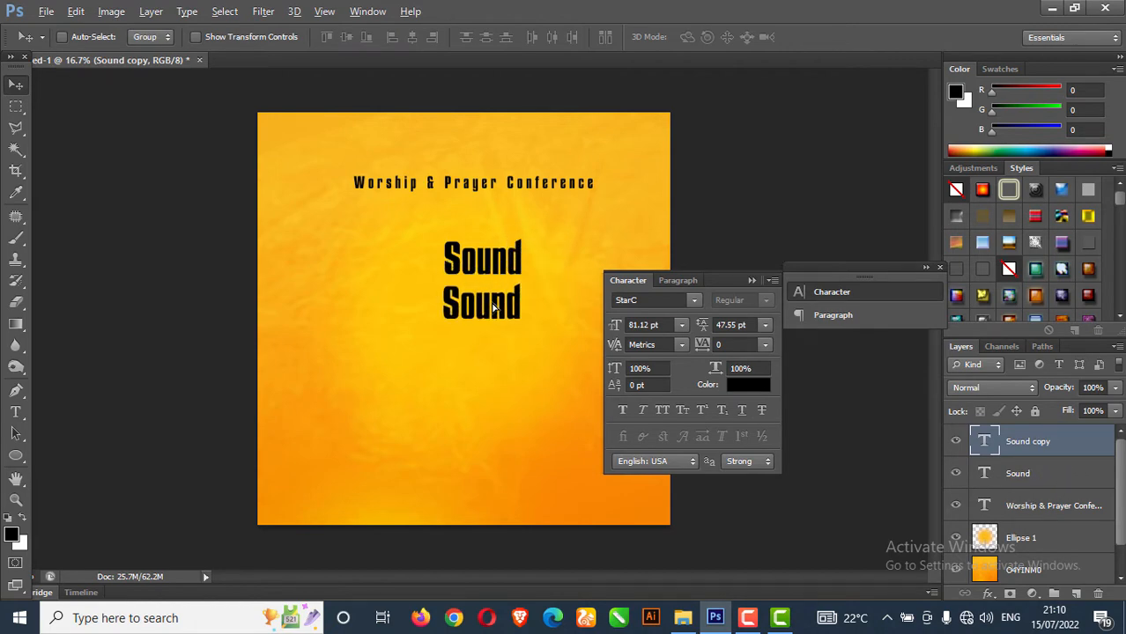
pyautogui.hotkey('ctrl', 't')
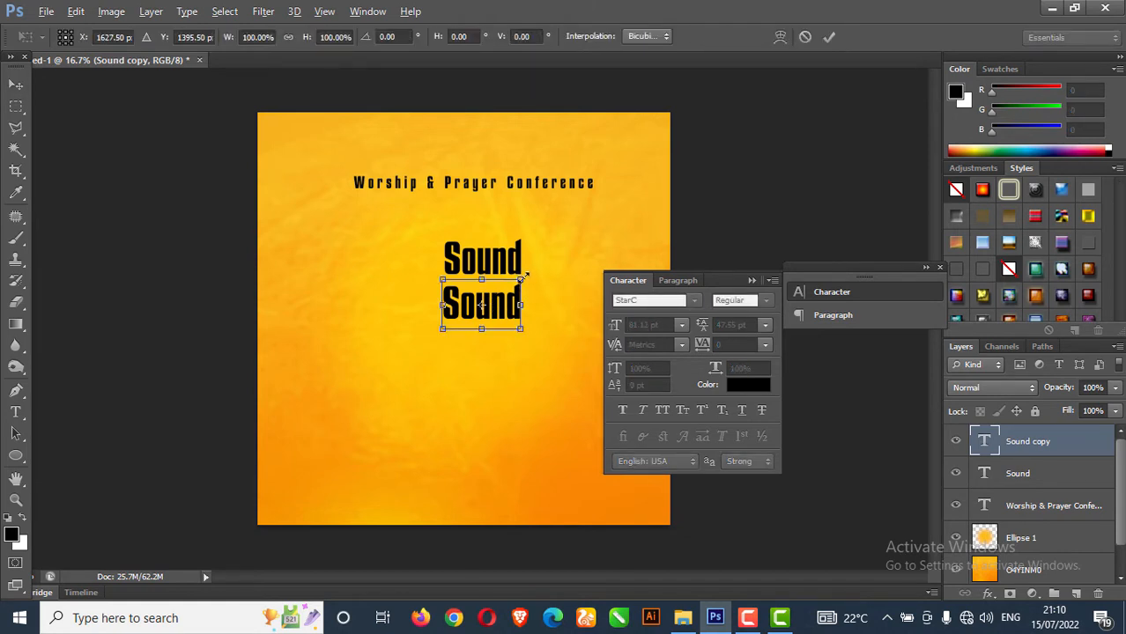
pyautogui.moveTo(524, 276); pyautogui.dragTo(594, 246)
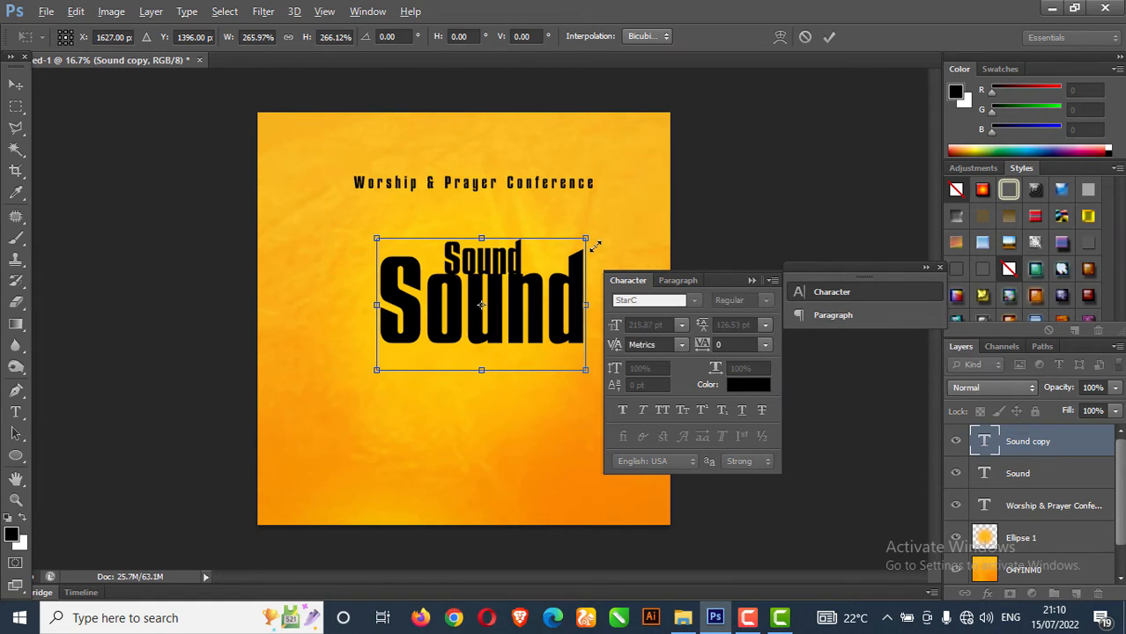
pyautogui.press('Return')
pyautogui.press('v')
pyautogui.moveTo(571, 313); pyautogui.dragTo(572, 304)
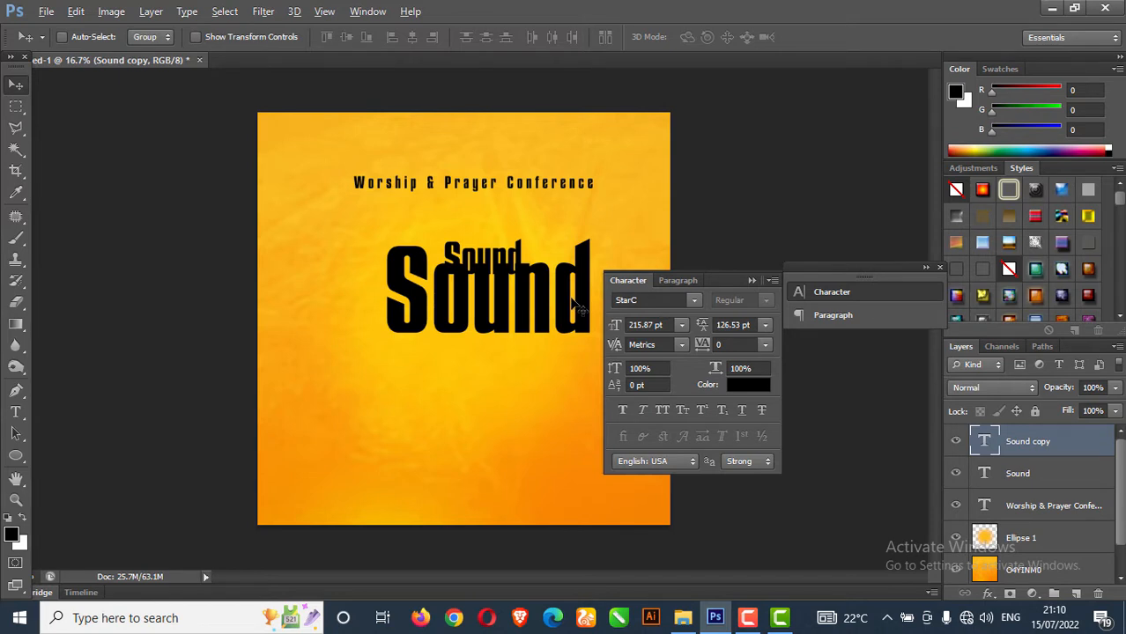
# Tighten the large "Sound" text's tracking to -12 and move it down just below the smaller "Sound"
pyautogui.click(766, 344)
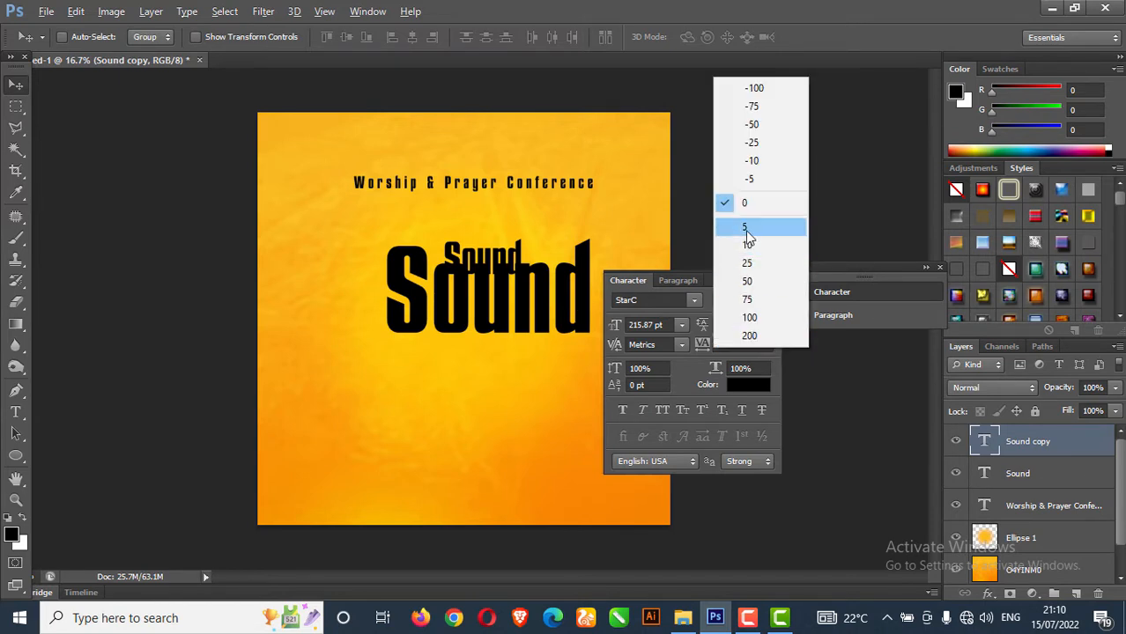
pyautogui.click(753, 180)
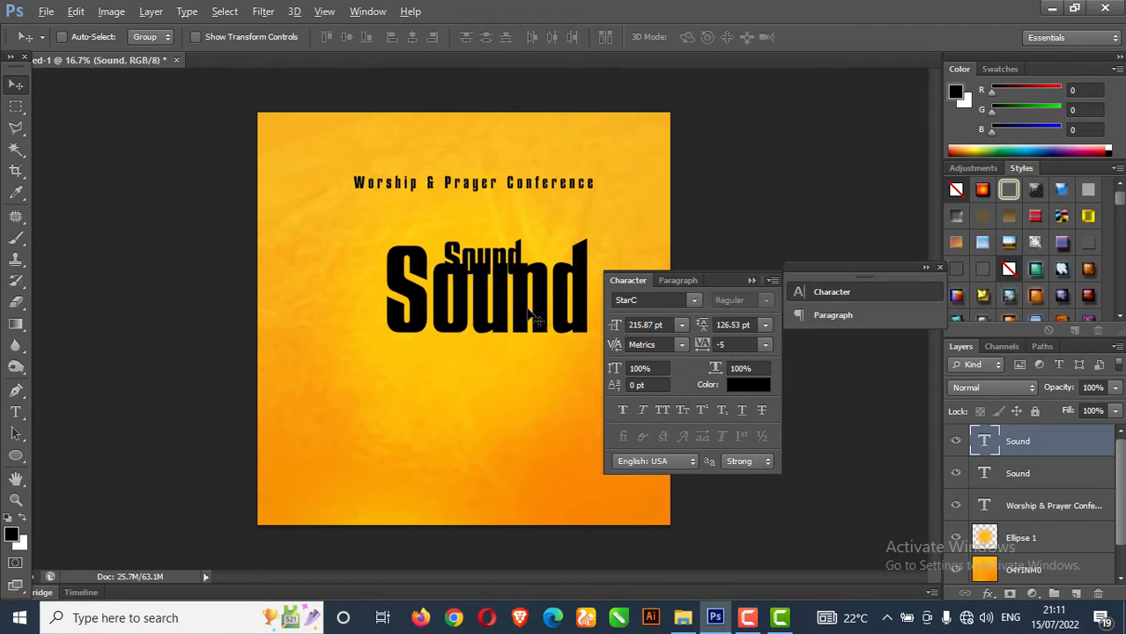
pyautogui.moveTo(493, 321); pyautogui.dragTo(497, 326)
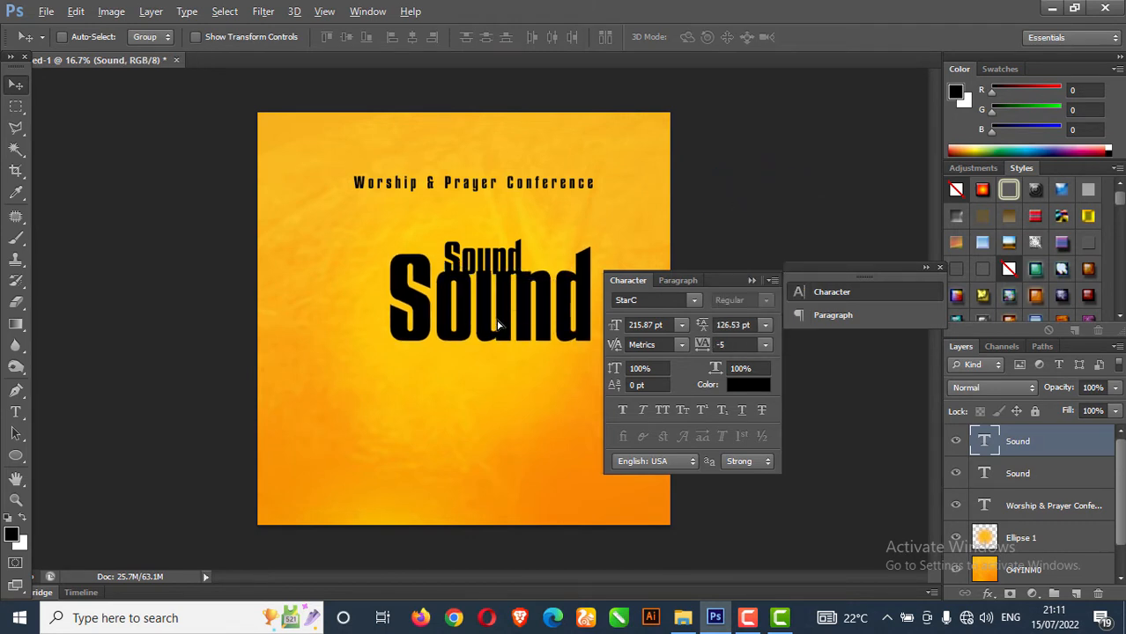
pyautogui.click(765, 346)
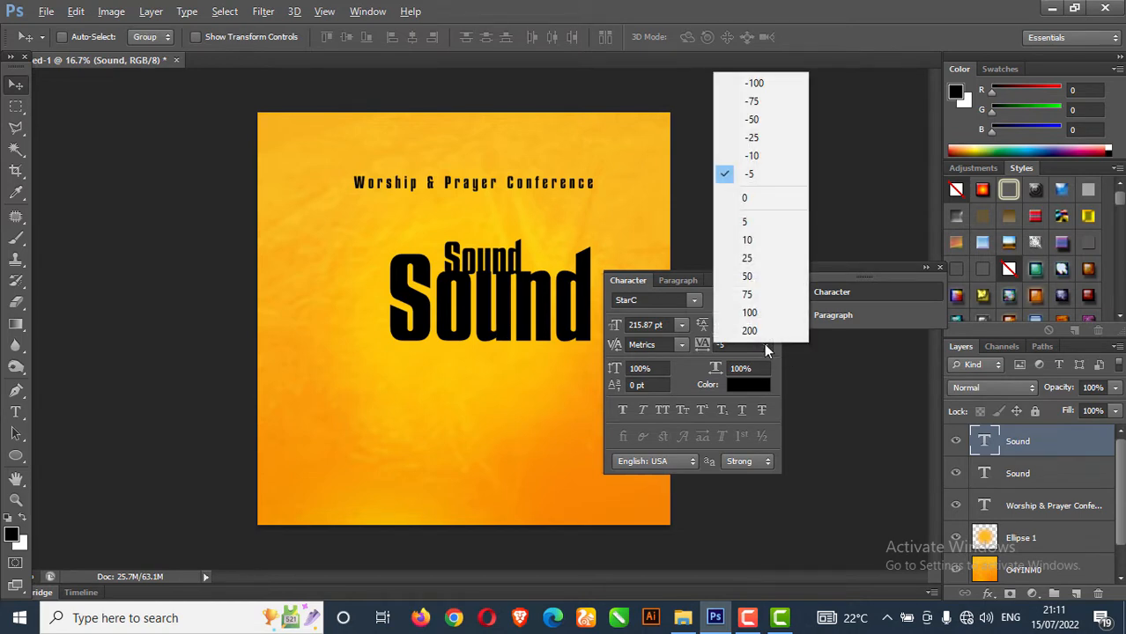
pyautogui.click(763, 162)
pyautogui.click(736, 344)
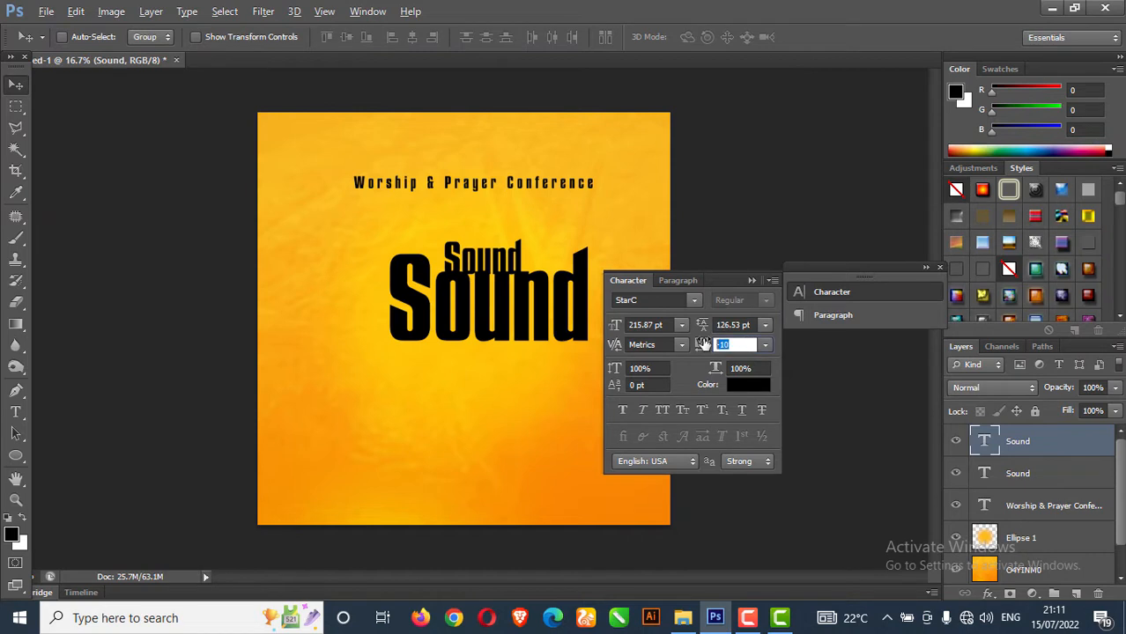
pyautogui.write('-1')
pyautogui.press('BackSpace')
pyautogui.press('BackSpace')
pyautogui.write('-12')
pyautogui.press('Return')
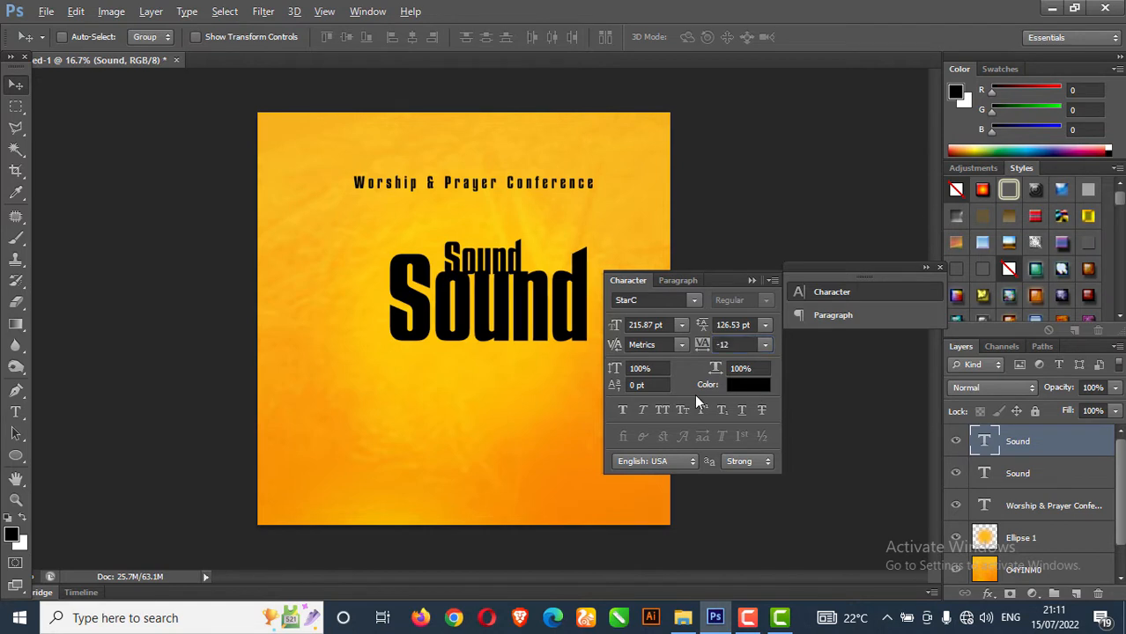
pyautogui.moveTo(476, 320); pyautogui.dragTo(481, 328)
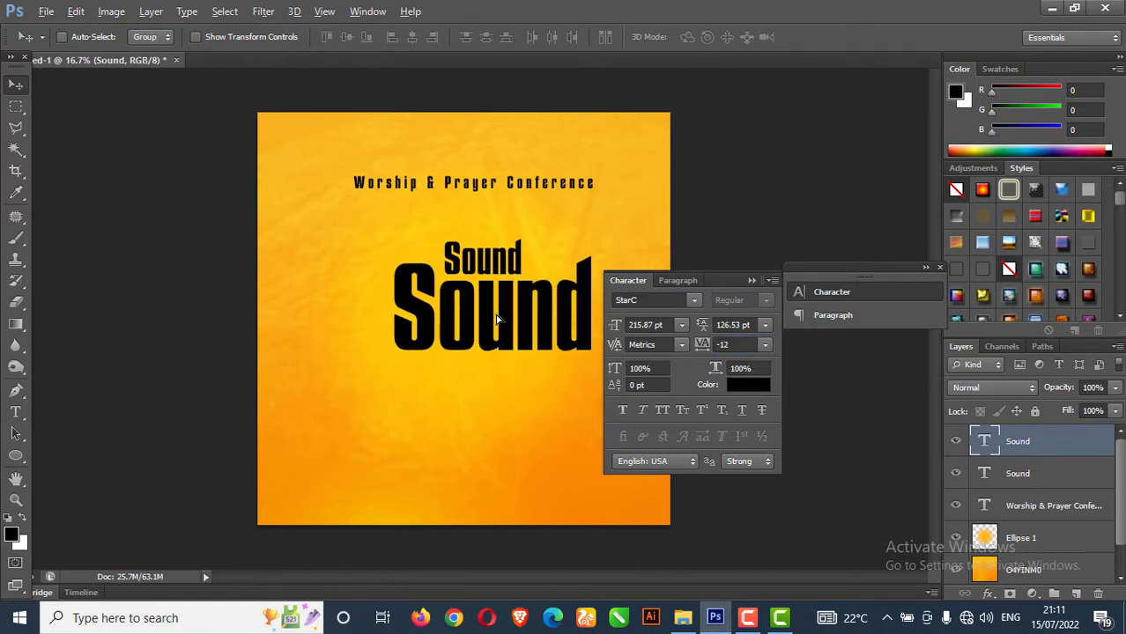
# Rasterize the large "Sound" text layer and load its letter shapes as a selection
pyautogui.click(751, 280)
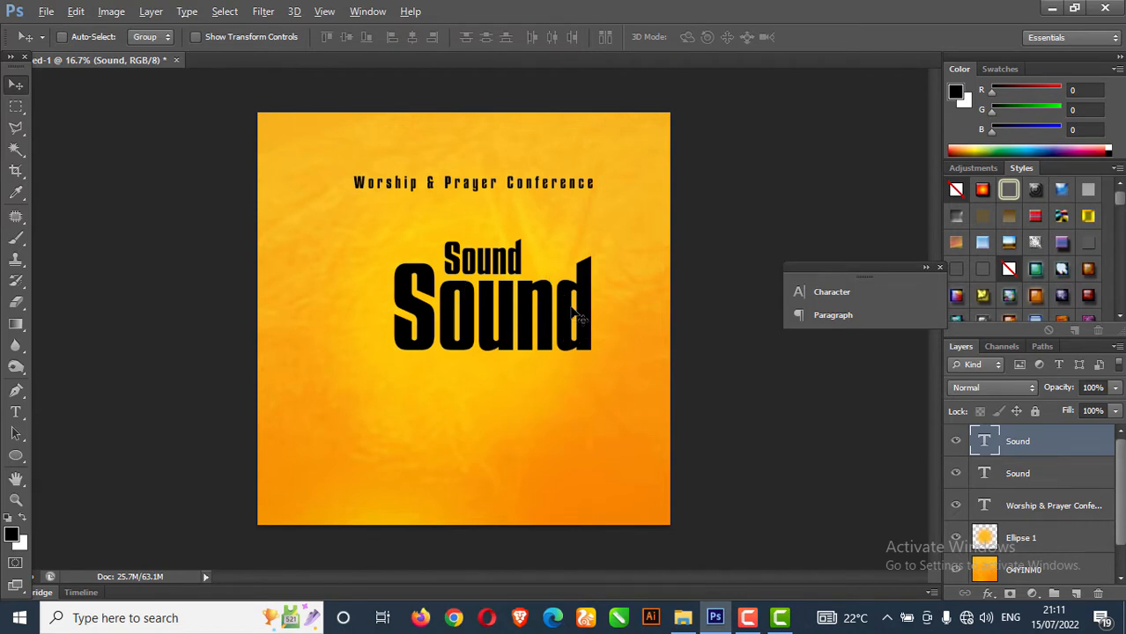
pyautogui.rightClick(1058, 445)
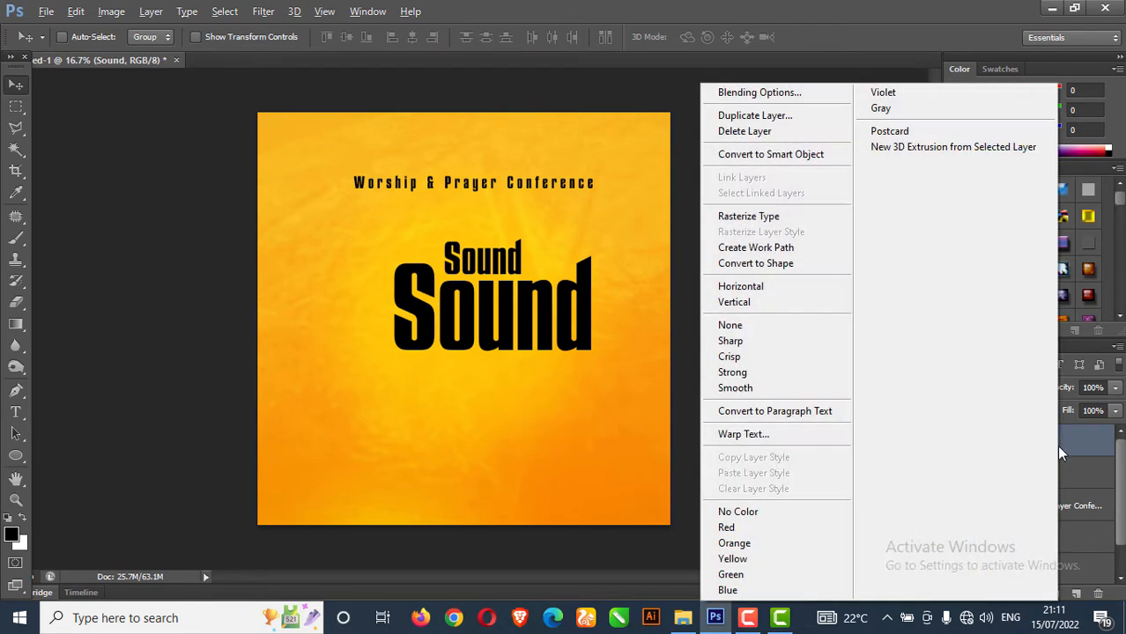
pyautogui.click(769, 220)
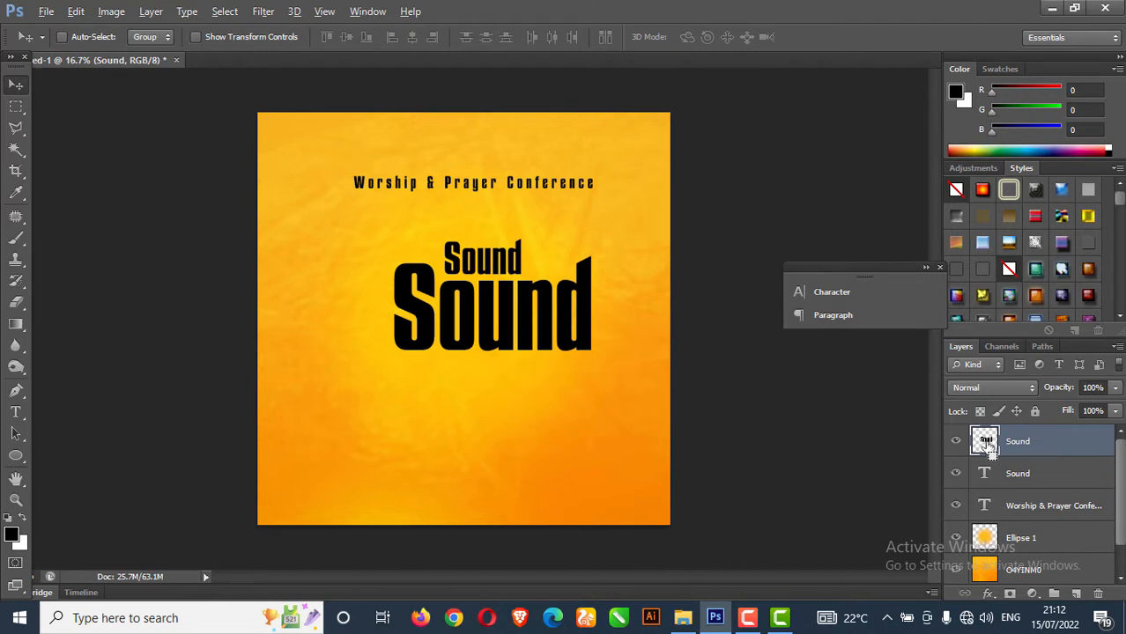
pyautogui.keyDown('ctrl'); pyautogui.click(986, 442); pyautogui.keyUp('ctrl')
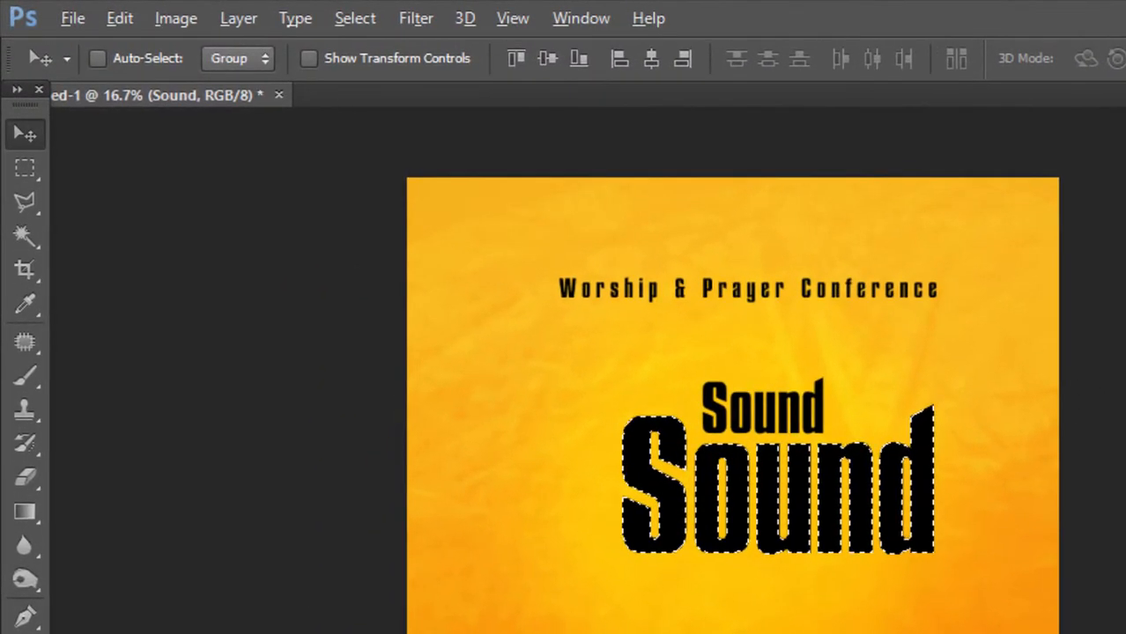
# Contract the selection by 8 pixels and delete the fill inside it, leaving a thin outline of the large "Sound", then clear the selection
pyautogui.click(378, 20)
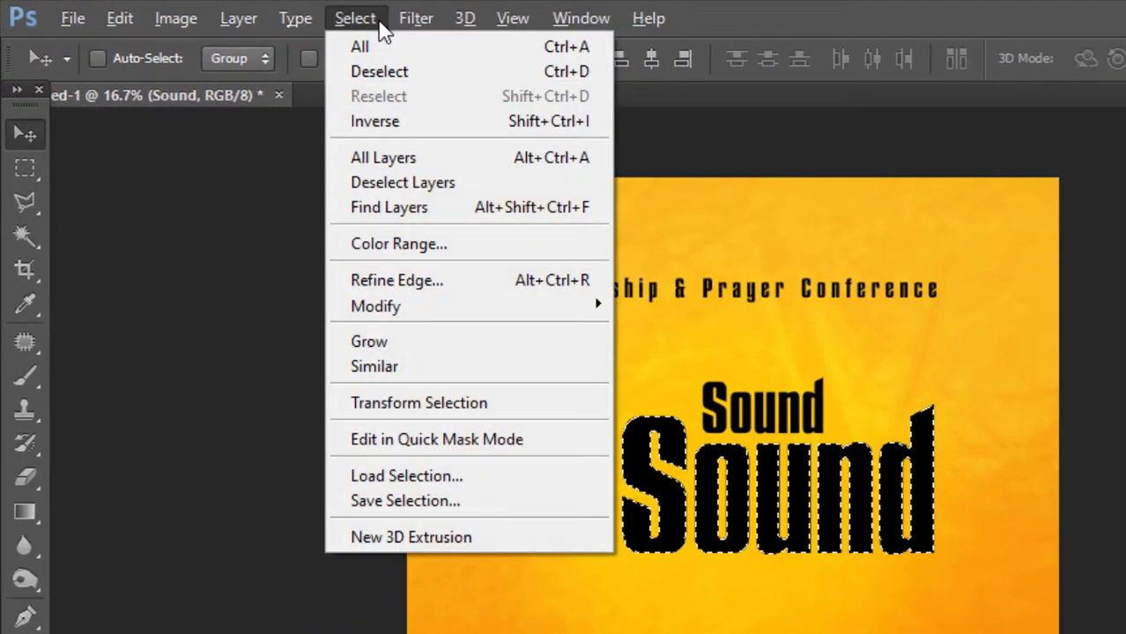
pyautogui.moveTo(449, 319)
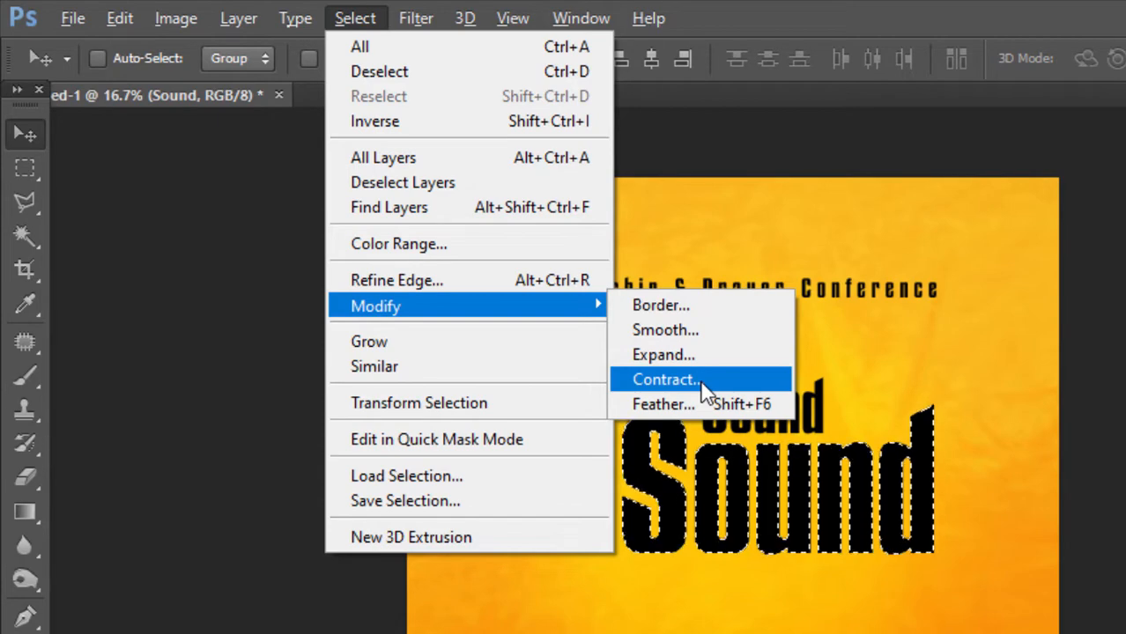
pyautogui.click(705, 380)
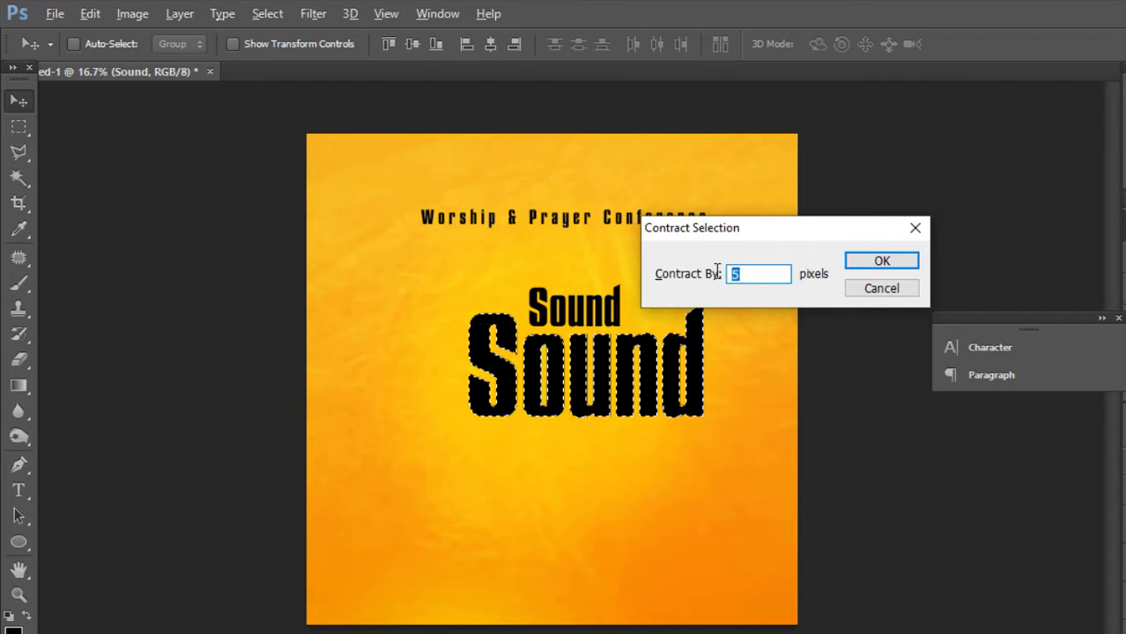
pyautogui.write('8')
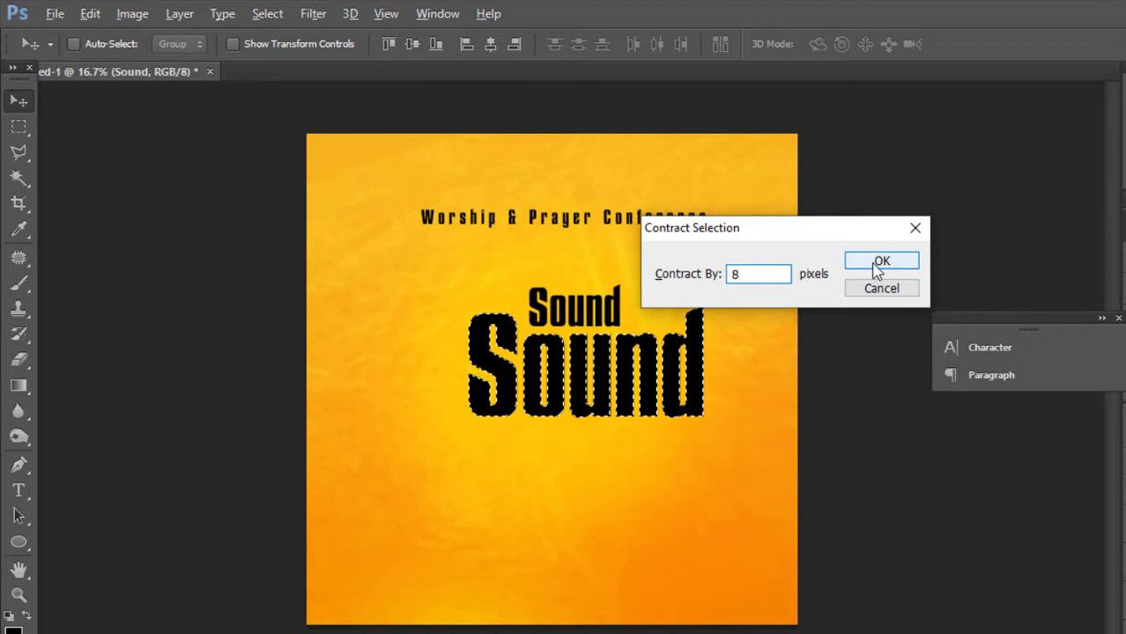
pyautogui.press('Return')
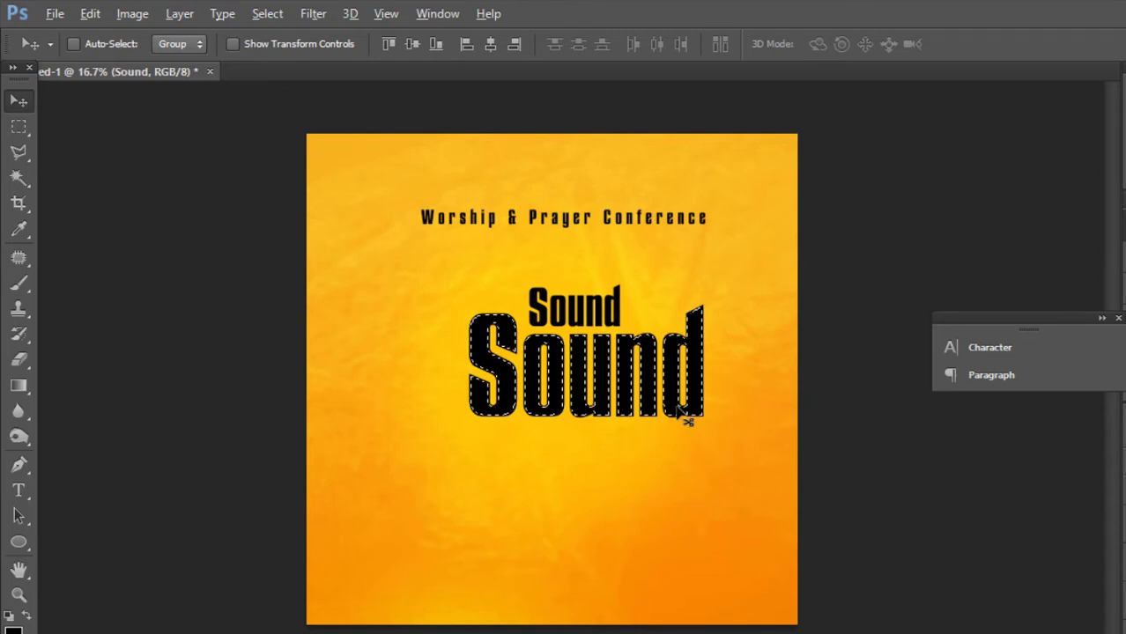
pyautogui.press('Delete')
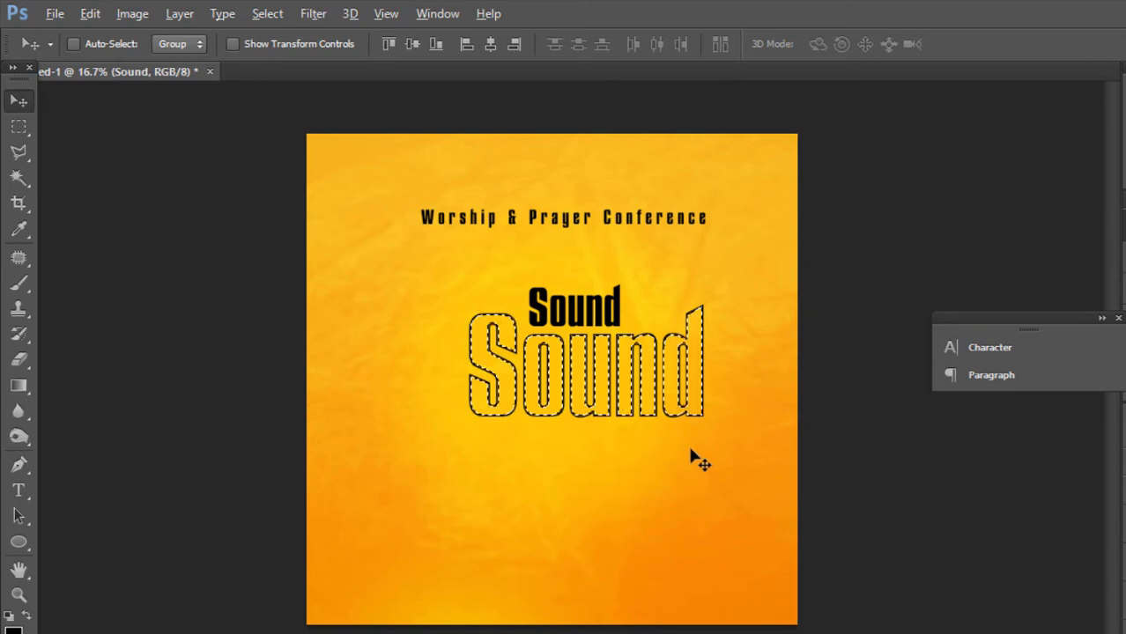
pyautogui.hotkey('ctrl', 'd')
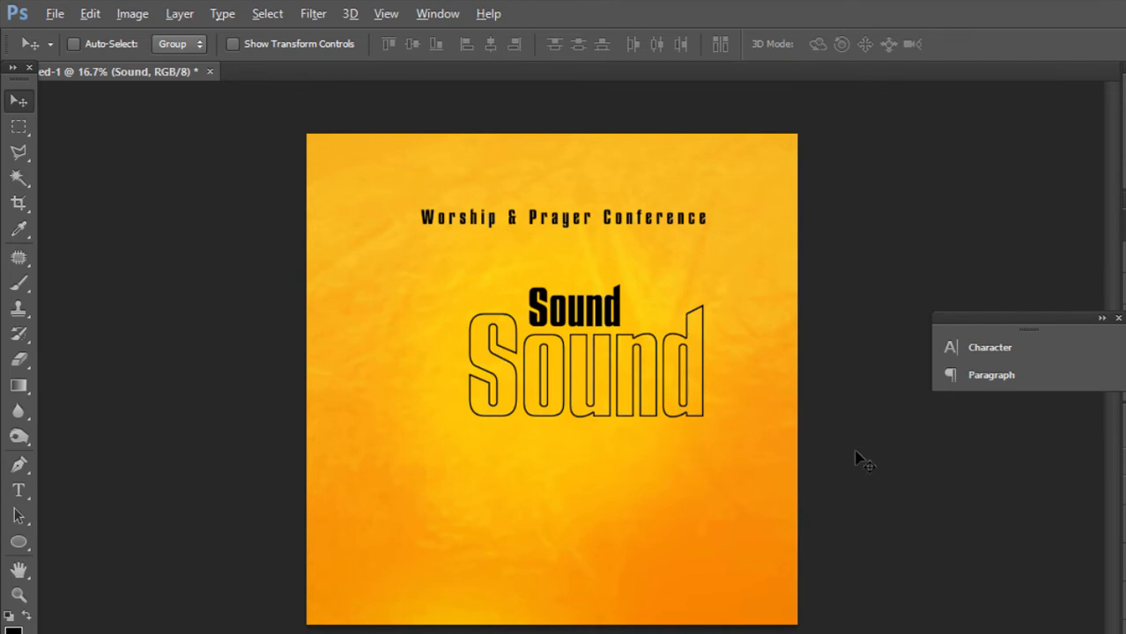
# Move the outlined "Sound" up so that it surrounds the small black "Sound" beneath the heading
pyautogui.click(18, 594)
pyautogui.click(662, 456)
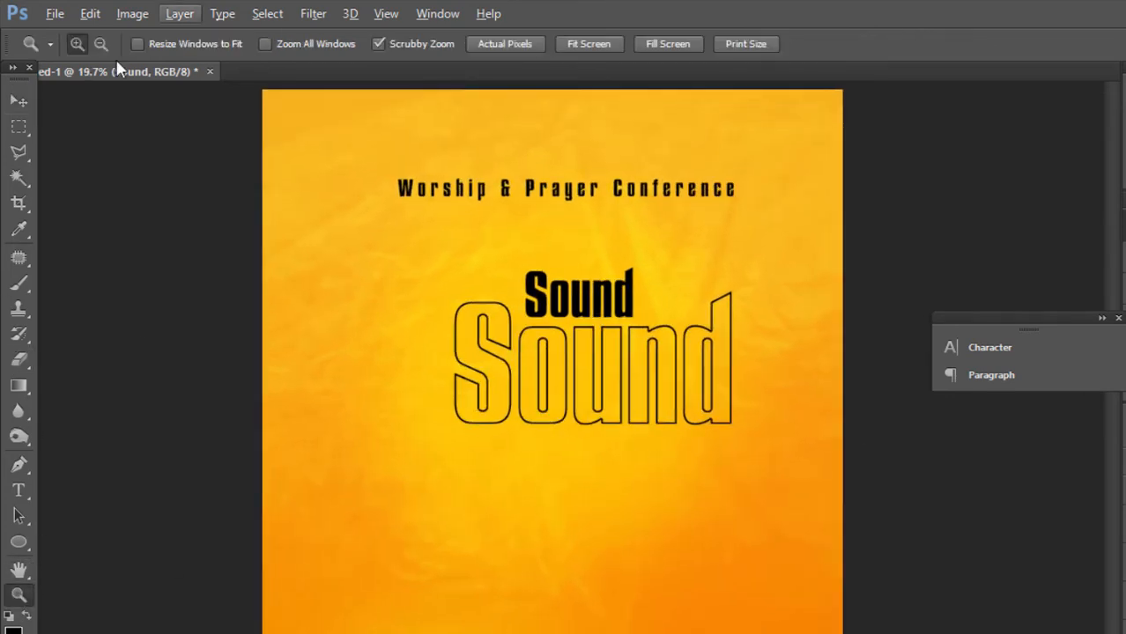
pyautogui.click(19, 102)
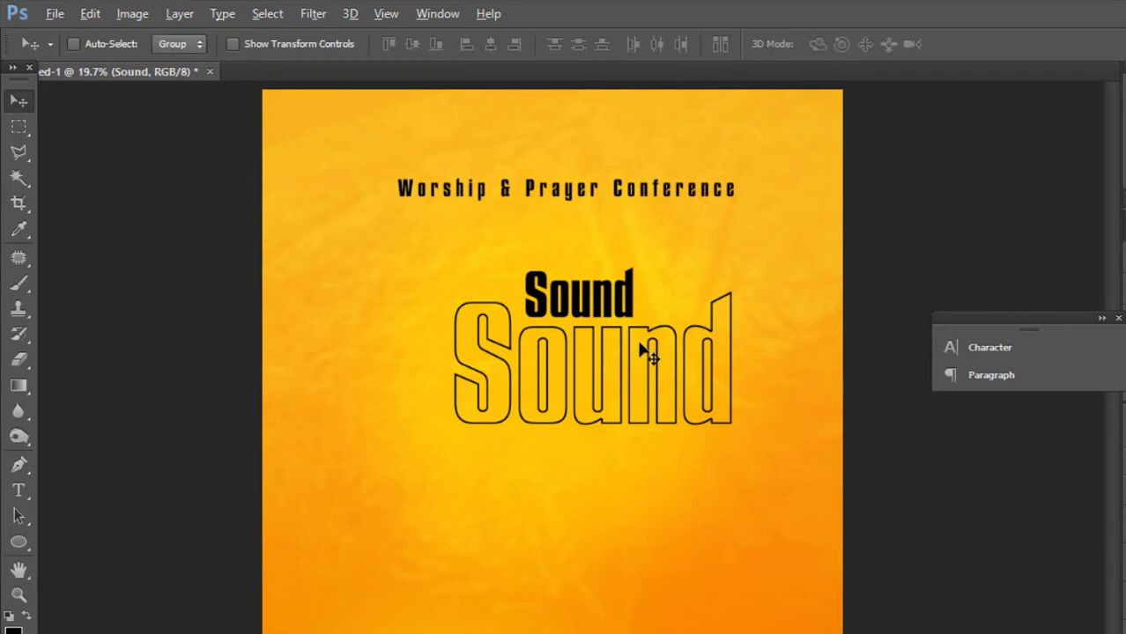
pyautogui.moveTo(646, 350); pyautogui.dragTo(627, 301)
pyautogui.moveTo(622, 281); pyautogui.dragTo(621, 281)
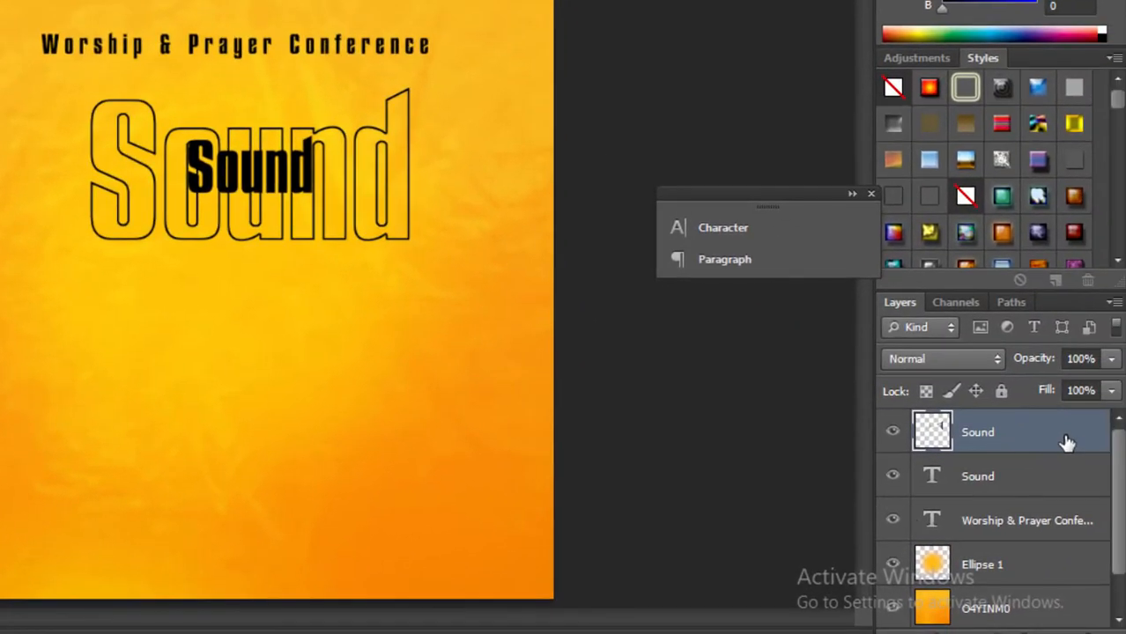
# Apply a white (ffffff) Color Overlay at 100% opacity to the outlined "Sound" layer
pyautogui.doubleClick(1065, 442)
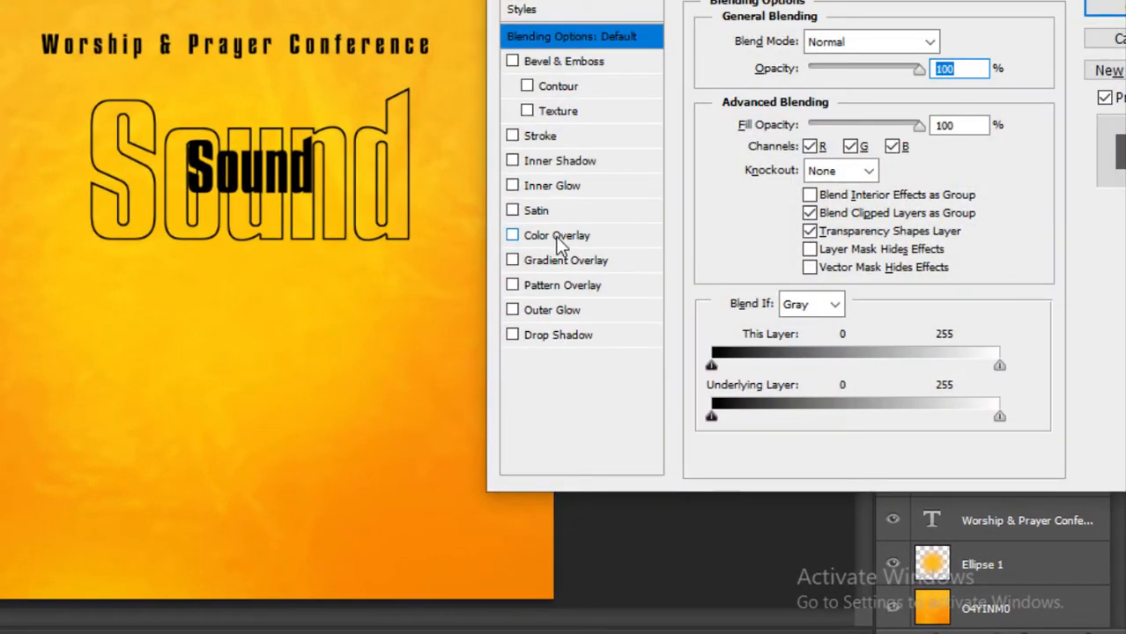
pyautogui.click(520, 235)
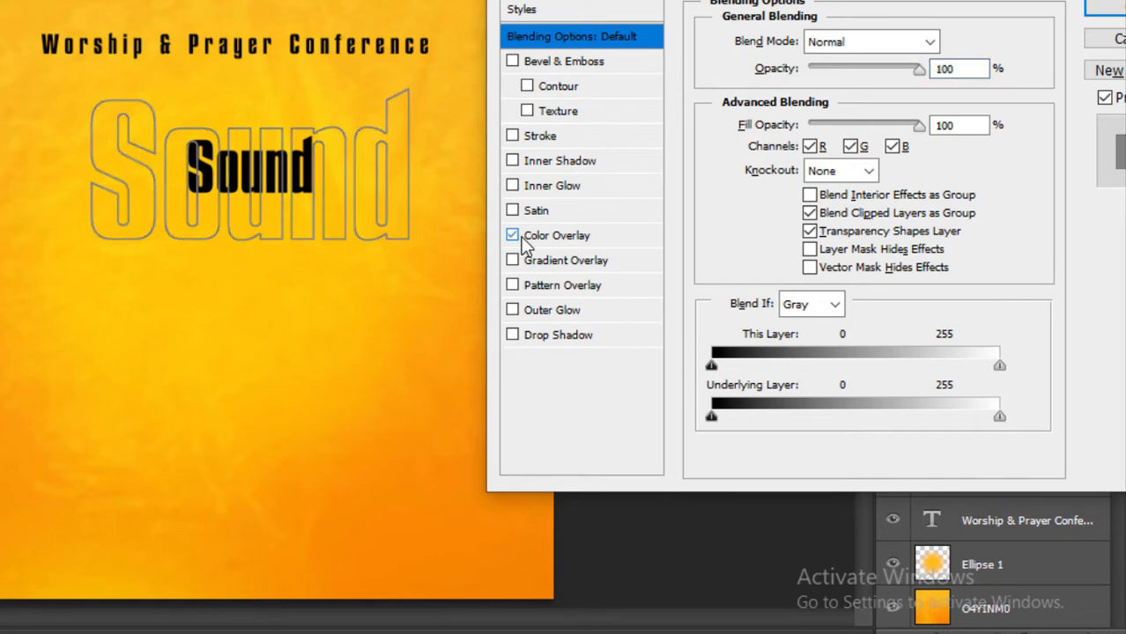
pyautogui.click(571, 236)
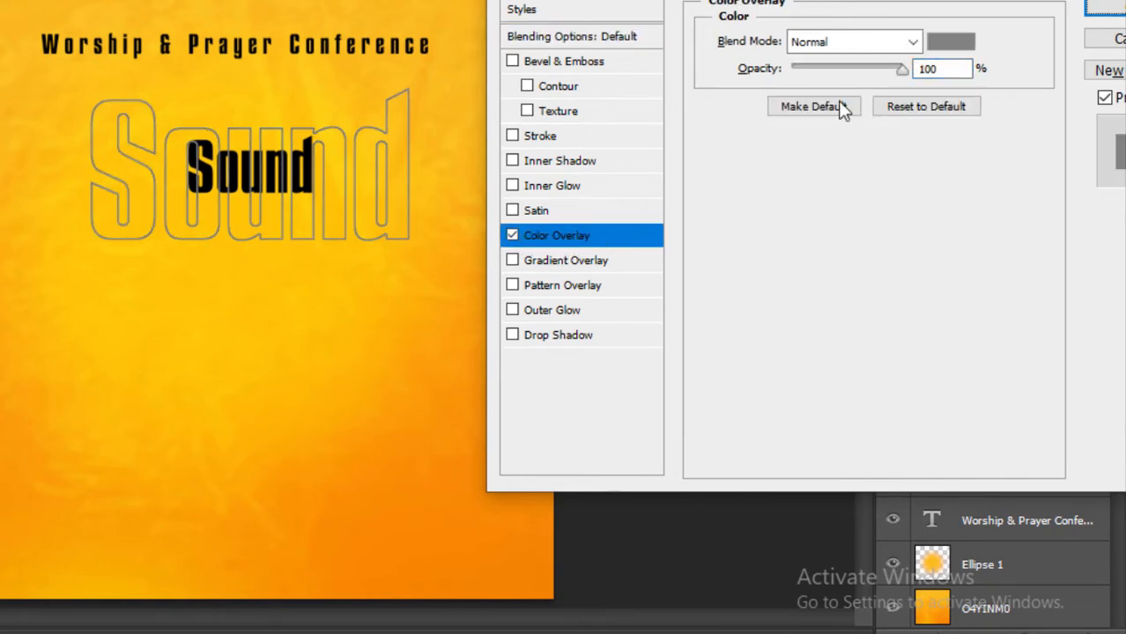
pyautogui.click(951, 41)
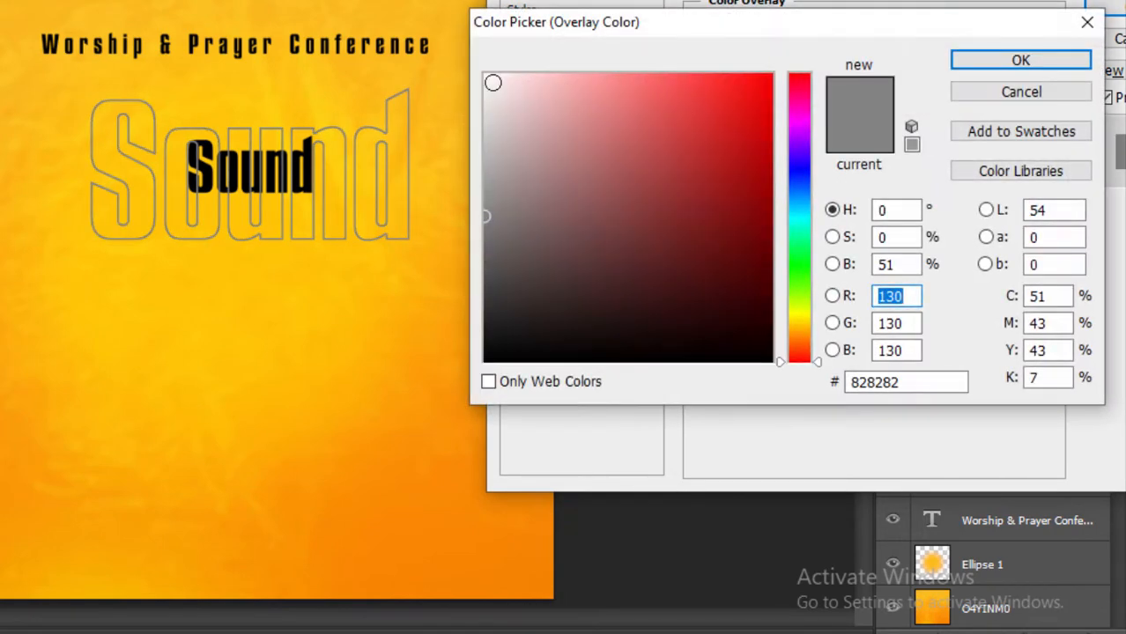
pyautogui.click(485, 75)
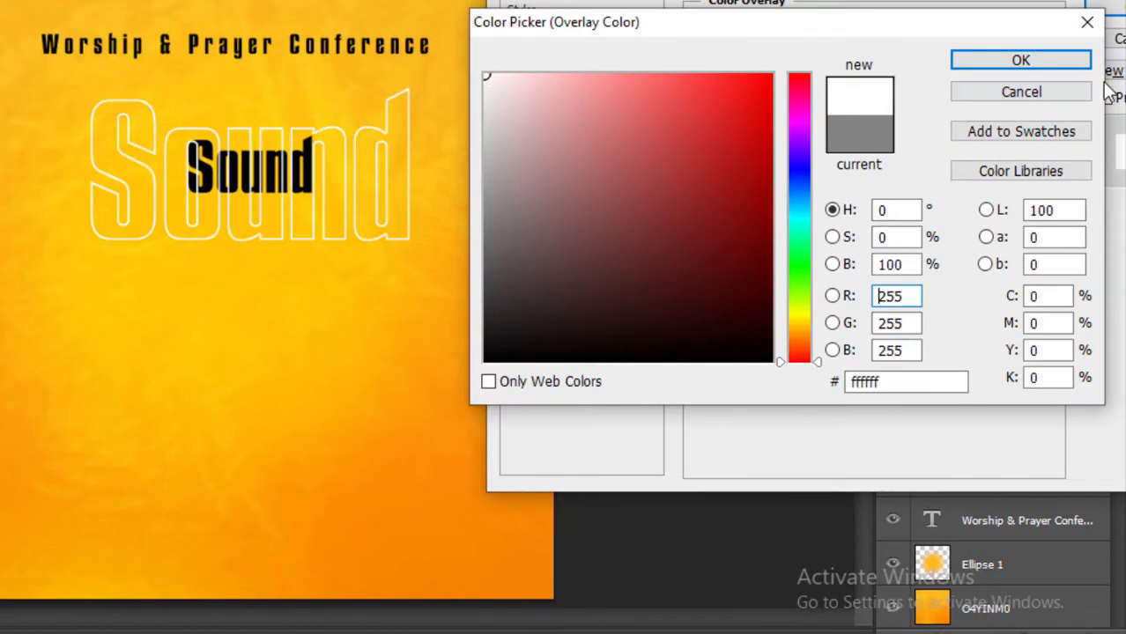
pyautogui.click(1022, 61)
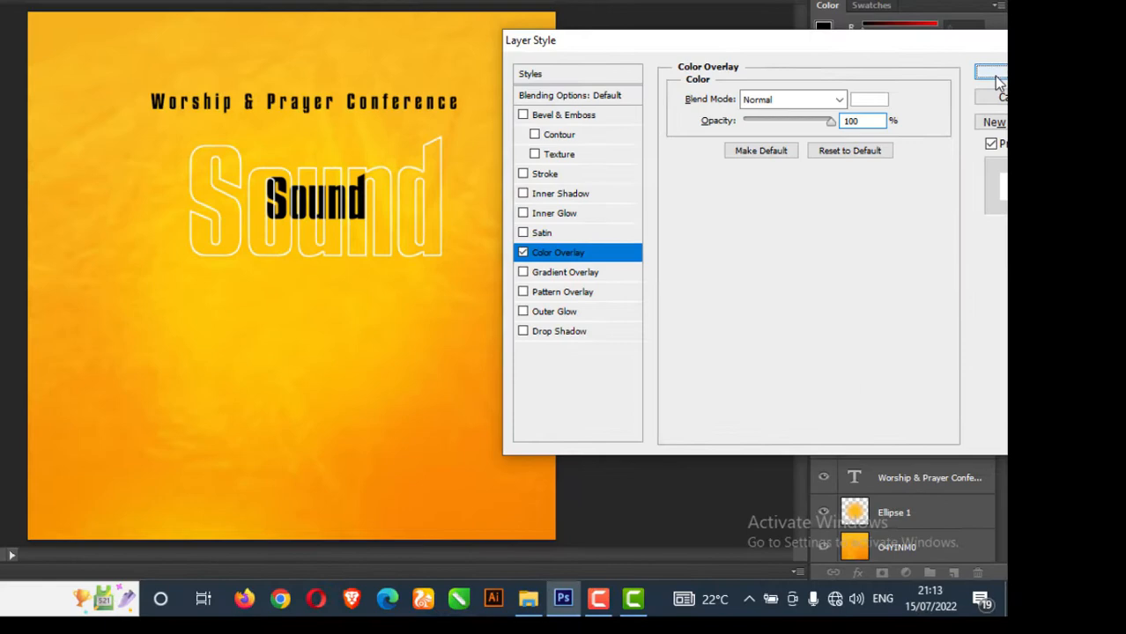
pyautogui.click(995, 76)
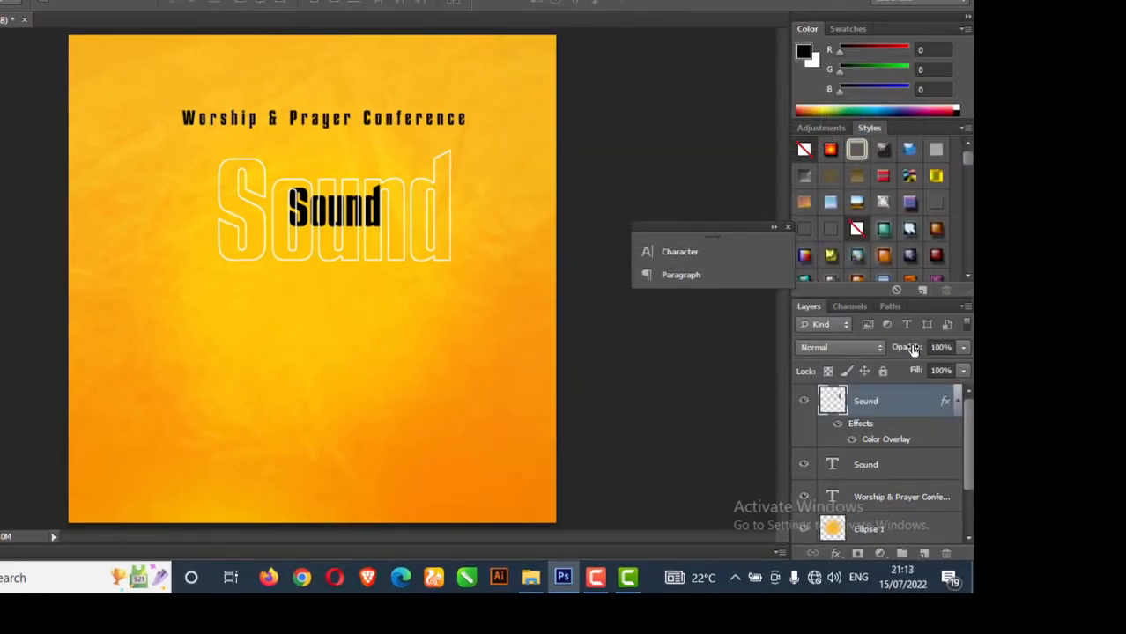
# Lower the outlined "Sound" layer's opacity to 72% and place it beneath the small "Sound" text layer
pyautogui.moveTo(904, 349)
pyautogui.mouseDown()
pyautogui.moveTo(866, 347)
pyautogui.moveTo(889, 350)
pyautogui.mouseUp()
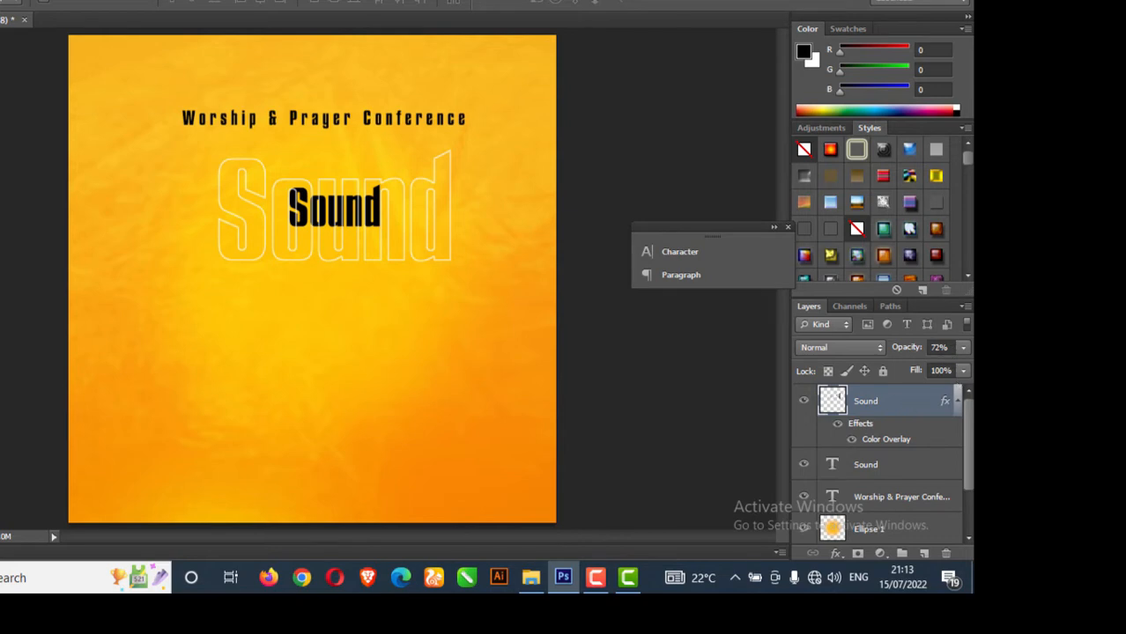
pyautogui.click(958, 402)
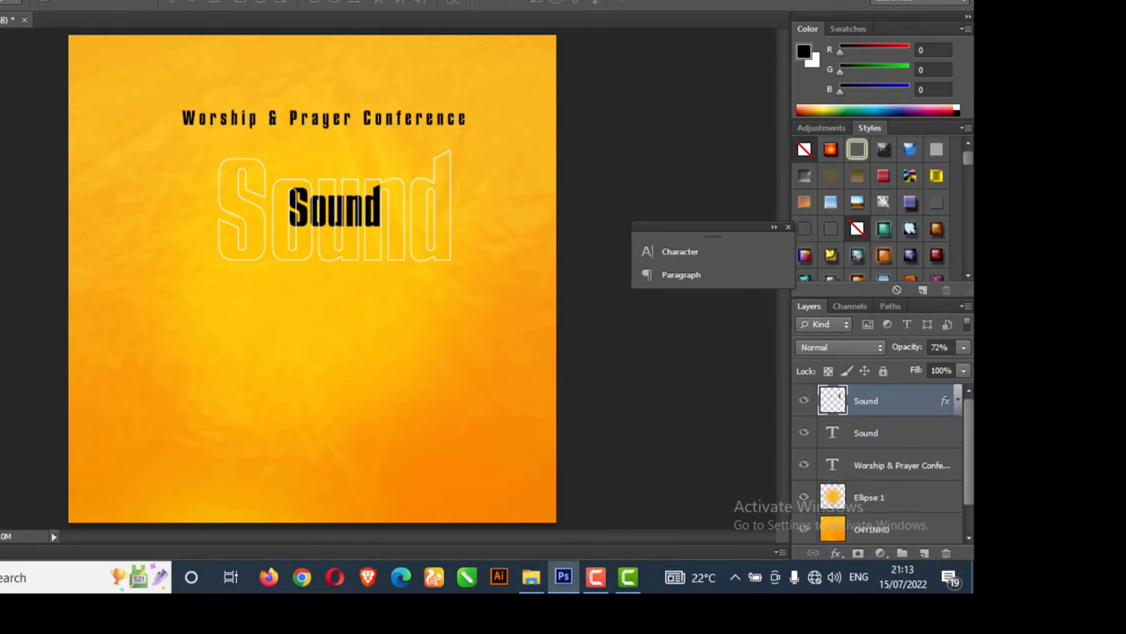
pyautogui.press('z')
pyautogui.moveTo(339, 191); pyautogui.dragTo(384, 250)
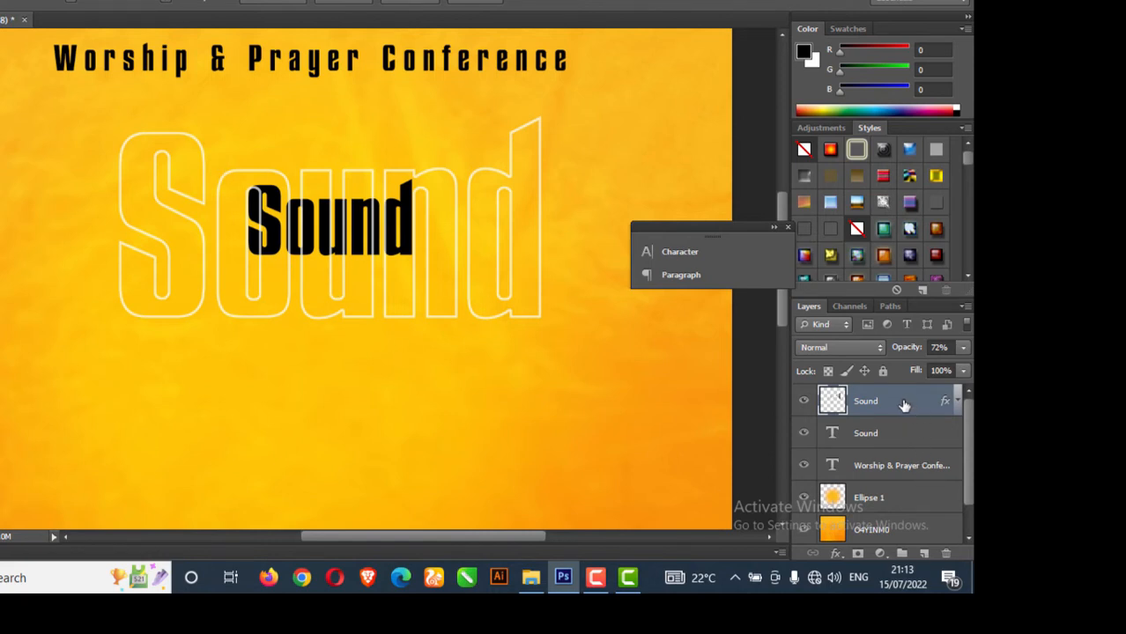
pyautogui.moveTo(891, 405); pyautogui.dragTo(892, 446)
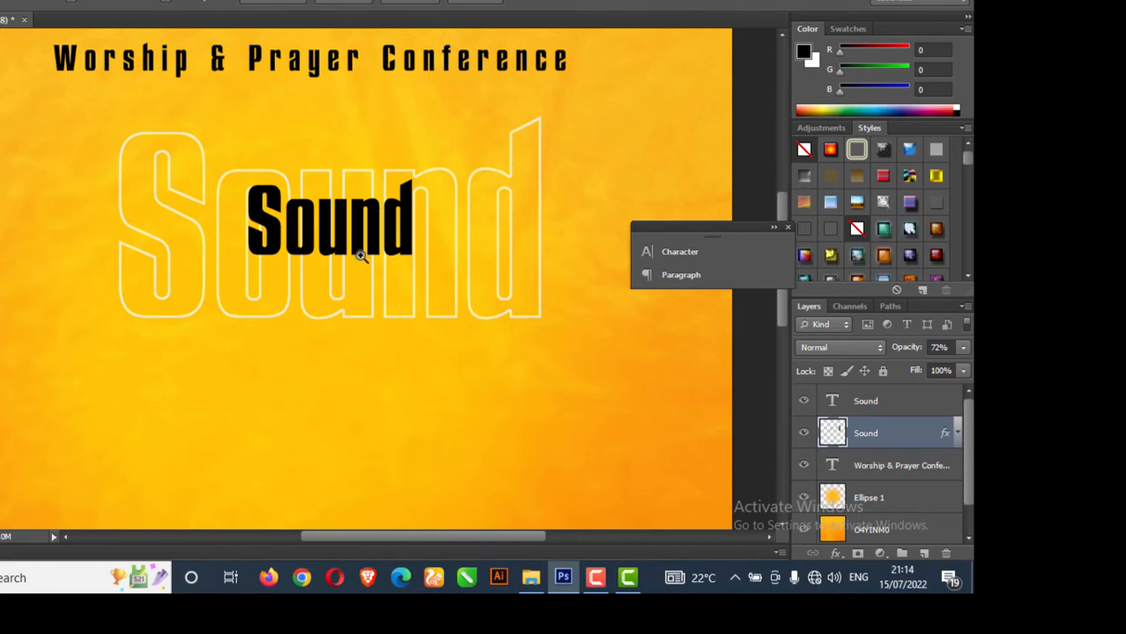
# Nudge the small black "Sound" text slightly down within the outlined word
pyautogui.rightClick(333, 248)
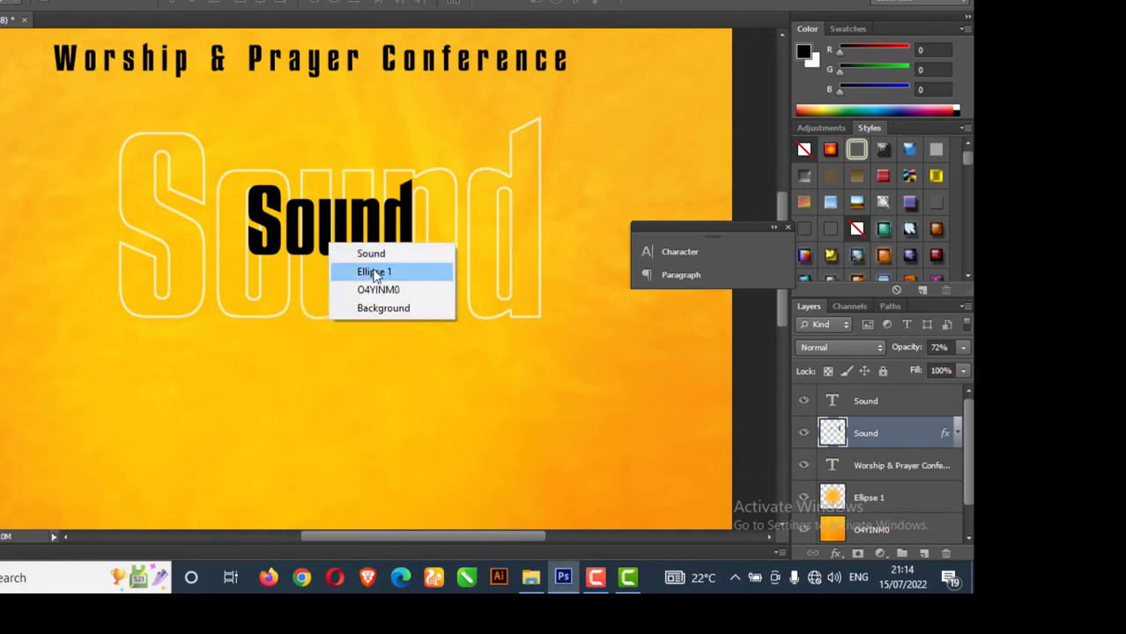
pyautogui.click(371, 254)
pyautogui.press('Down')
pyautogui.press('Down')
pyautogui.press('Down')
pyautogui.press('Down')
pyautogui.press('Down')
pyautogui.press('Down')
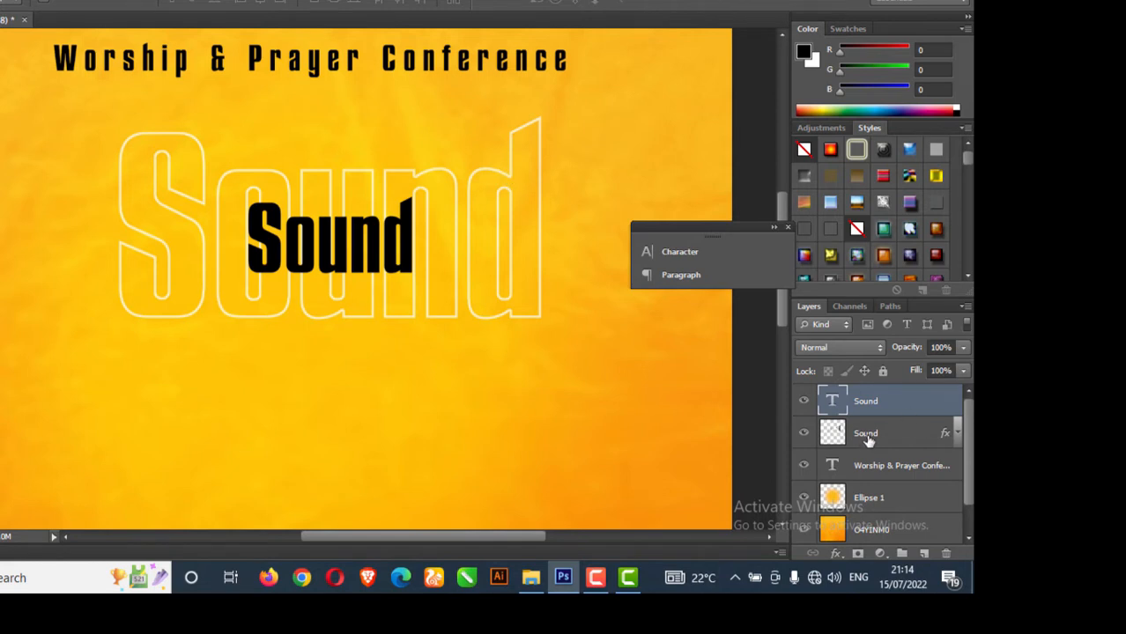
# Scale the outlined "Sound" down to about 90% around its centre and reduce its layer opacity to 45%
pyautogui.click(866, 436)
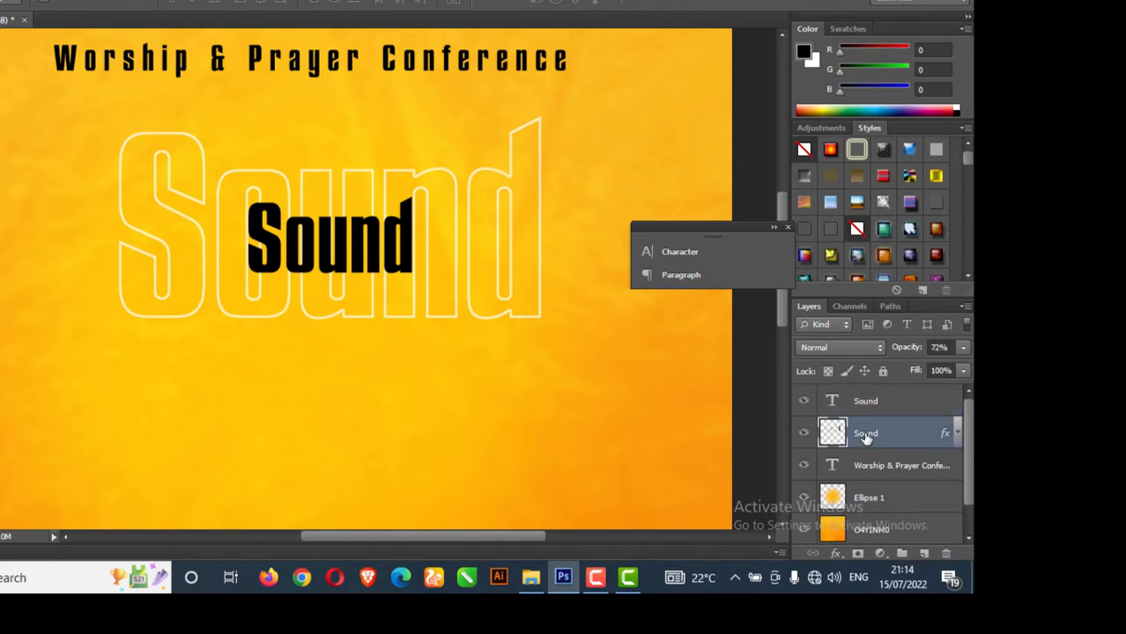
pyautogui.hotkey('ctrl', 't')
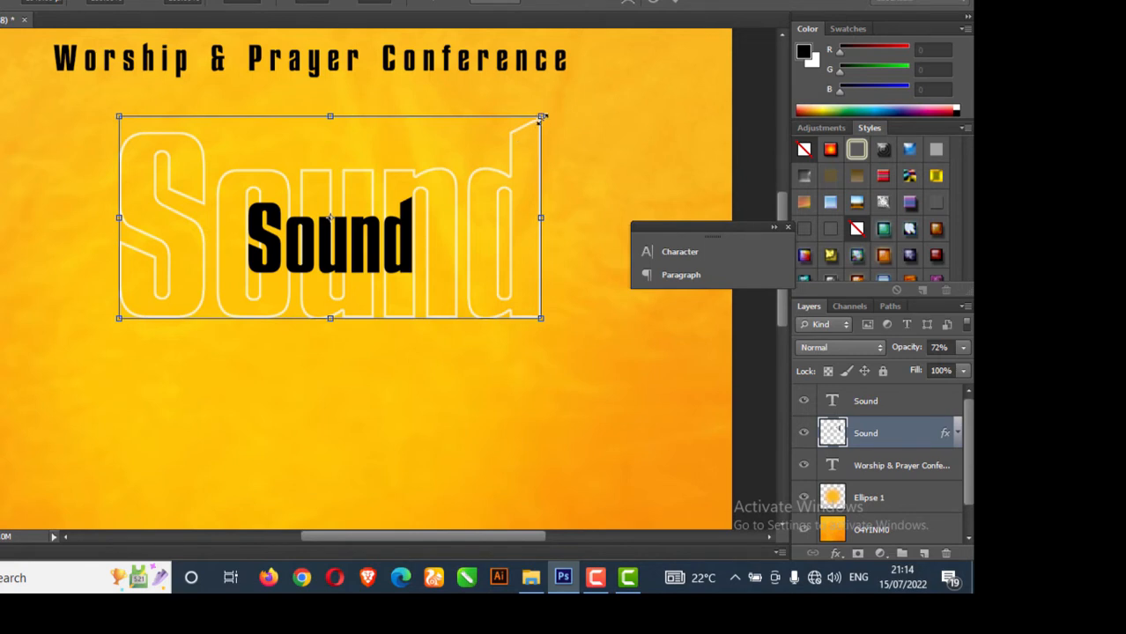
pyautogui.moveTo(541, 117); pyautogui.dragTo(522, 130)
pyautogui.press('Return')
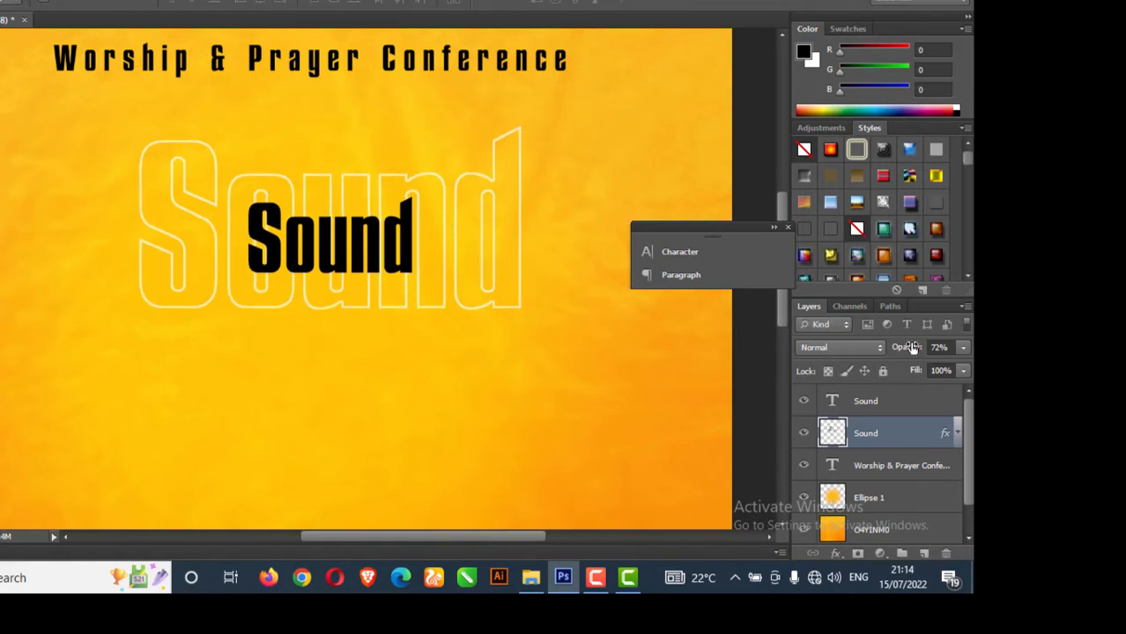
pyautogui.moveTo(911, 347); pyautogui.dragTo(890, 347)
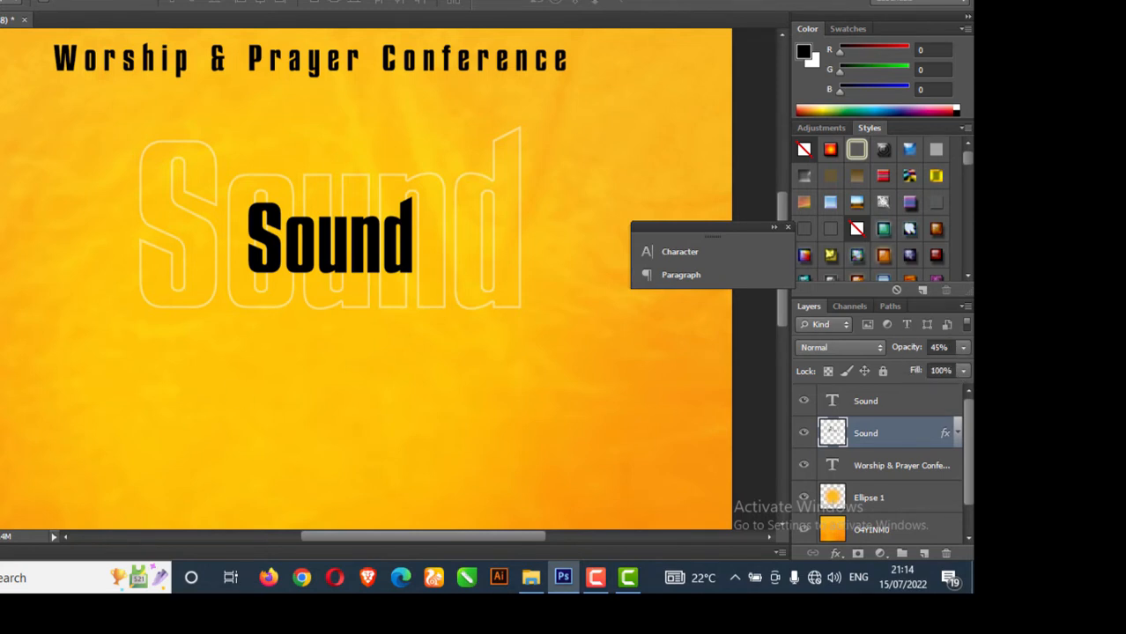
pyautogui.keyDown('alt'); pyautogui.click(432, 406); pyautogui.keyUp('alt')
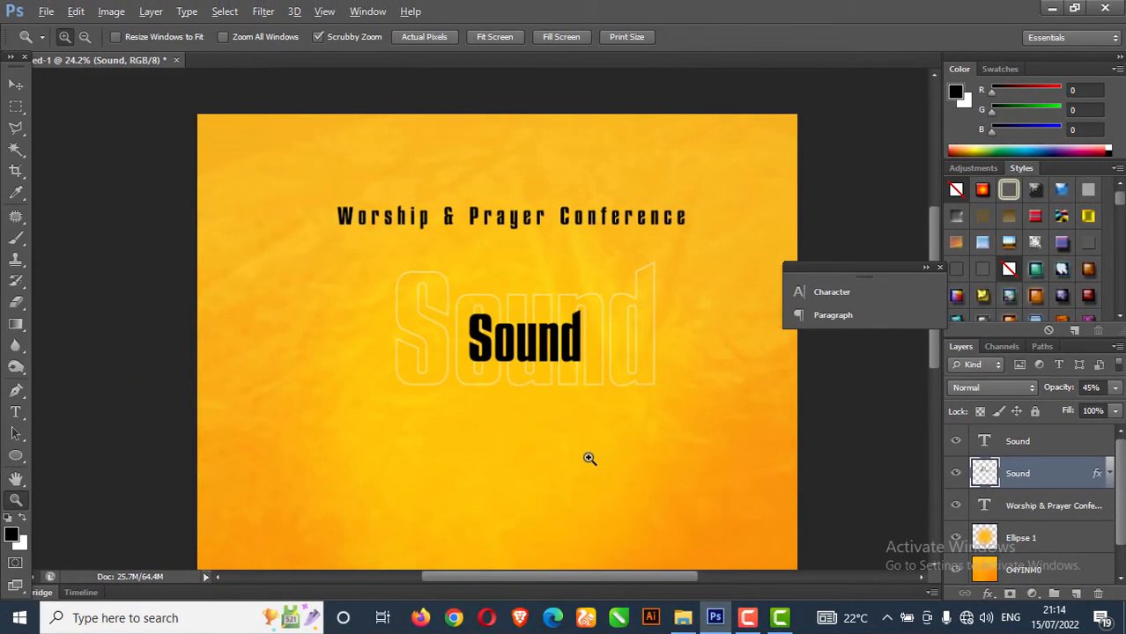
# Duplicate the small black "Sound" text layer and place the copy directly beneath the original word
pyautogui.click(16, 85)
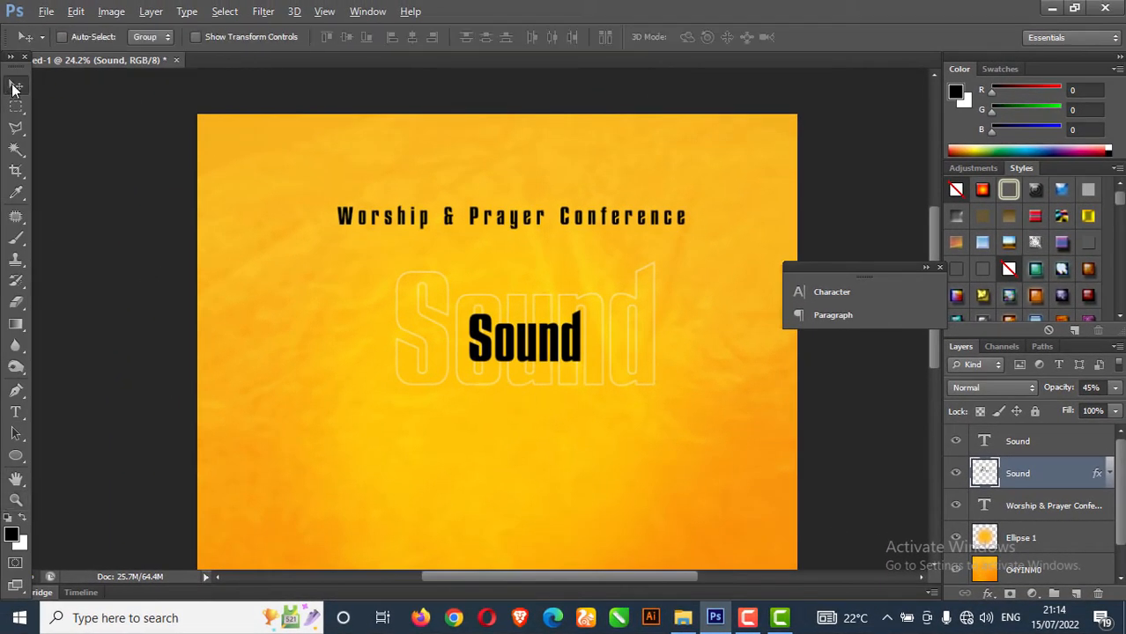
pyautogui.rightClick(520, 345)
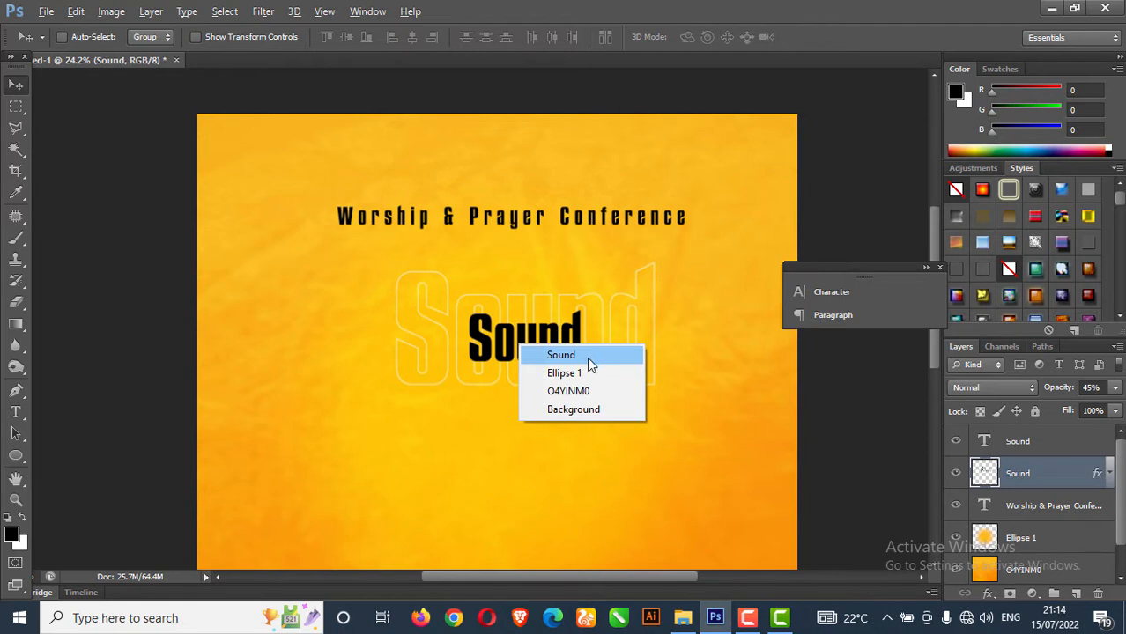
pyautogui.click(585, 358)
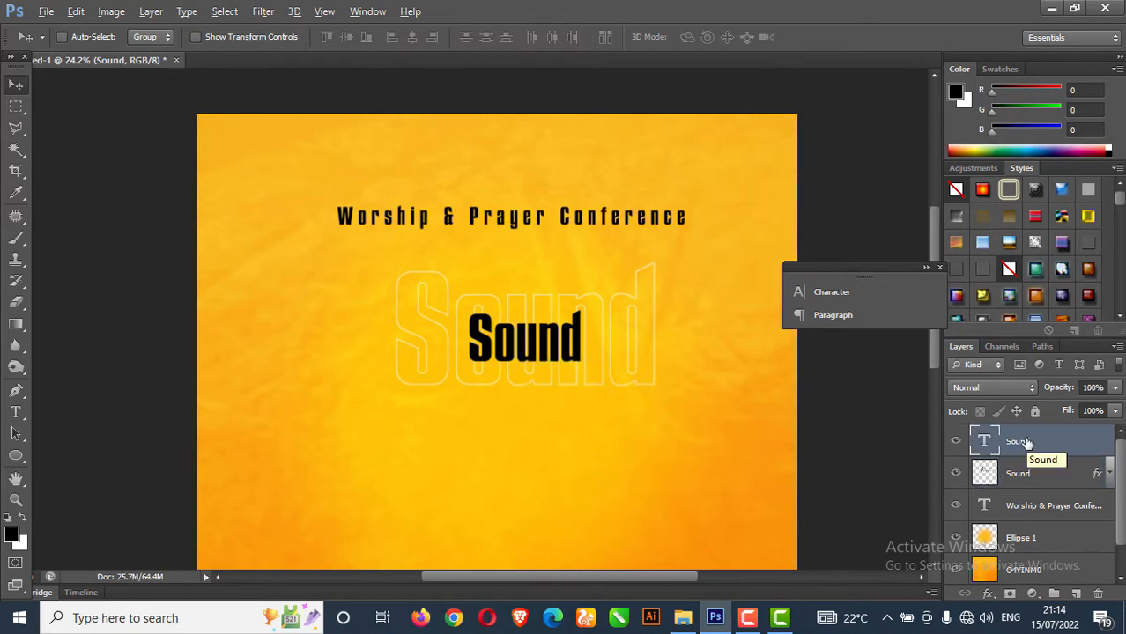
pyautogui.hotkey('ctrl', 'j')
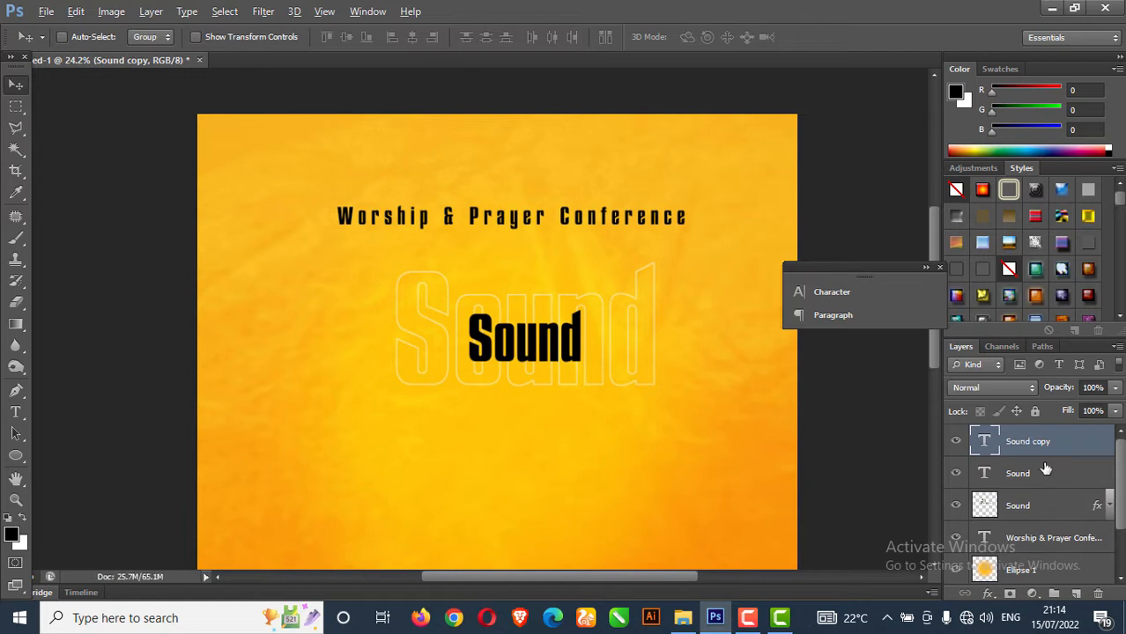
pyautogui.moveTo(577, 354); pyautogui.dragTo(568, 394)
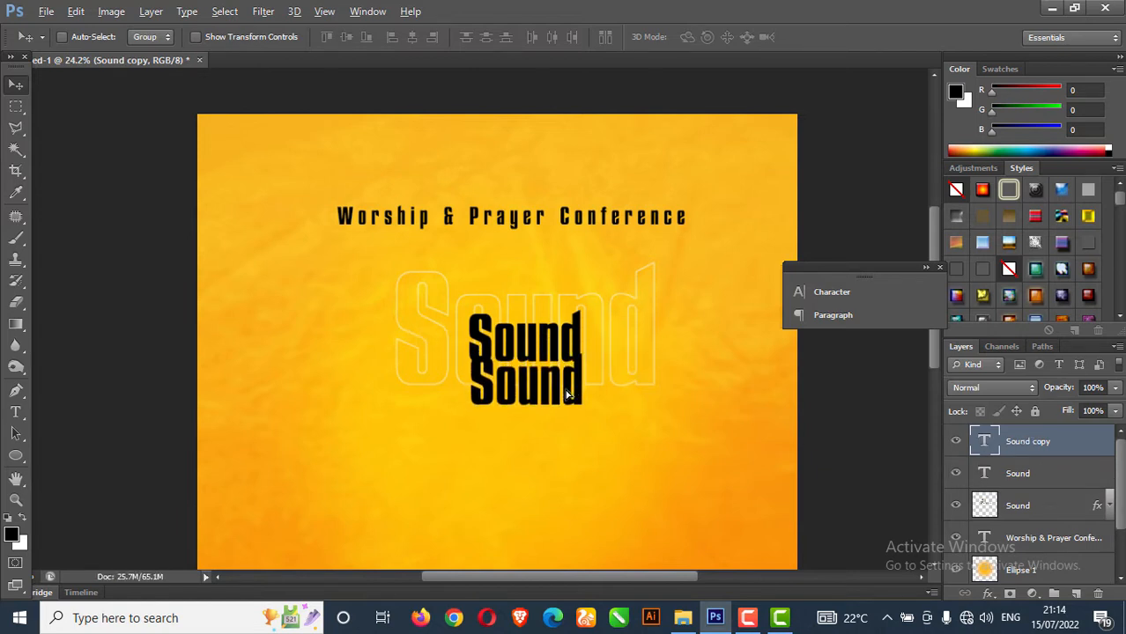
# Change the copied text to "Revival" and shift it slightly left so it sits centred under "Sound"
pyautogui.click(16, 412)
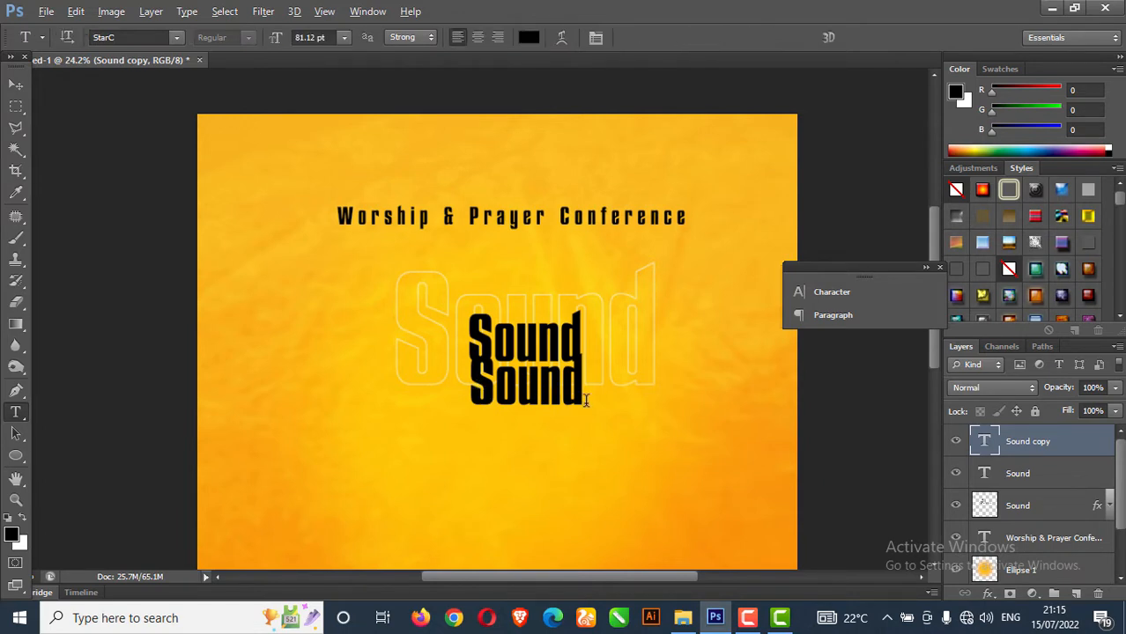
pyautogui.doubleClick(586, 401)
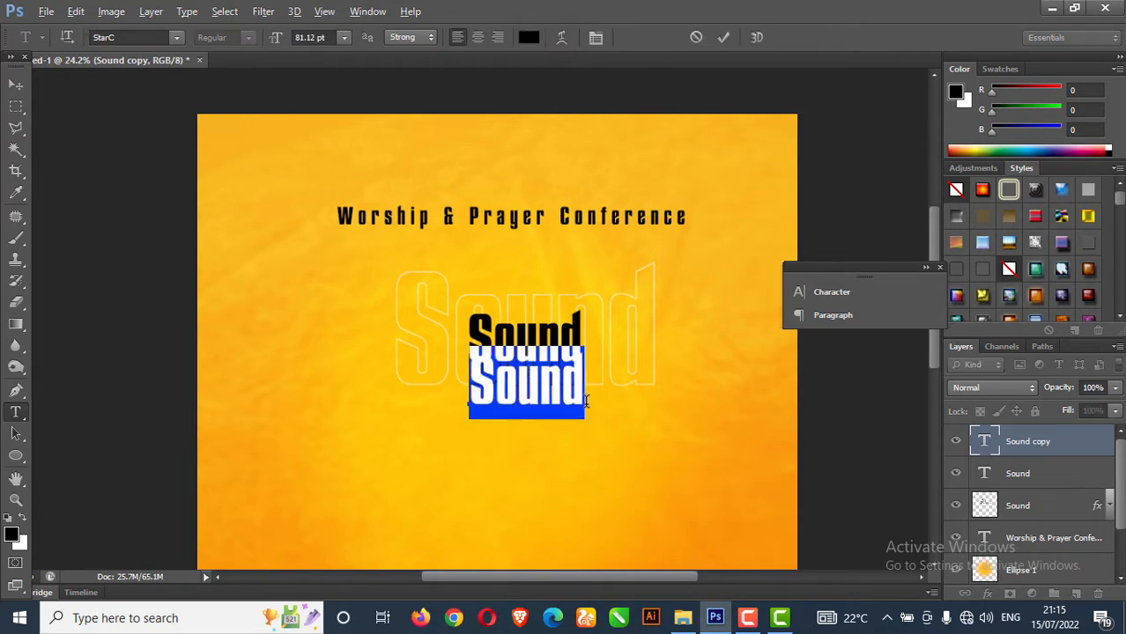
pyautogui.write('ound R')
pyautogui.write('eviv')
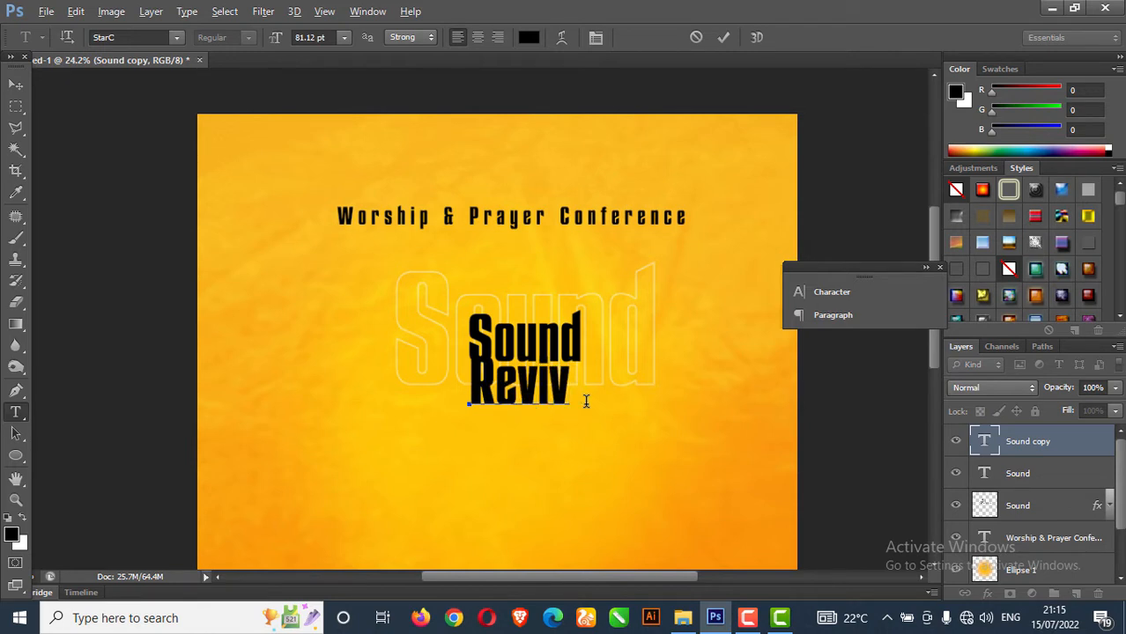
pyautogui.write('al')
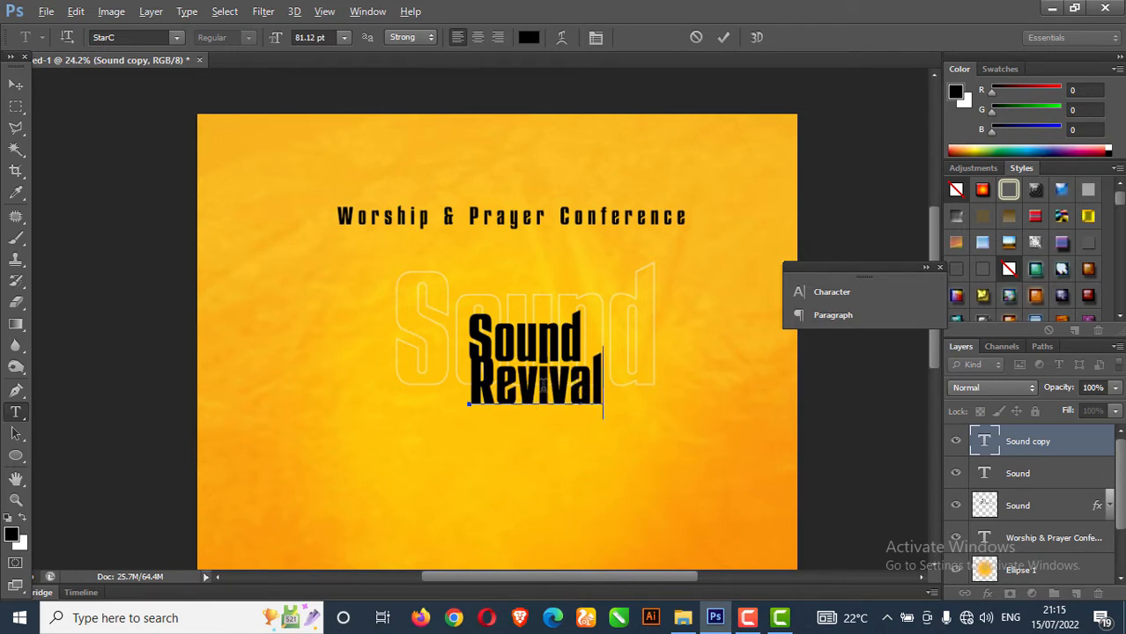
pyautogui.click(15, 84)
pyautogui.moveTo(582, 405); pyautogui.dragTo(571, 402)
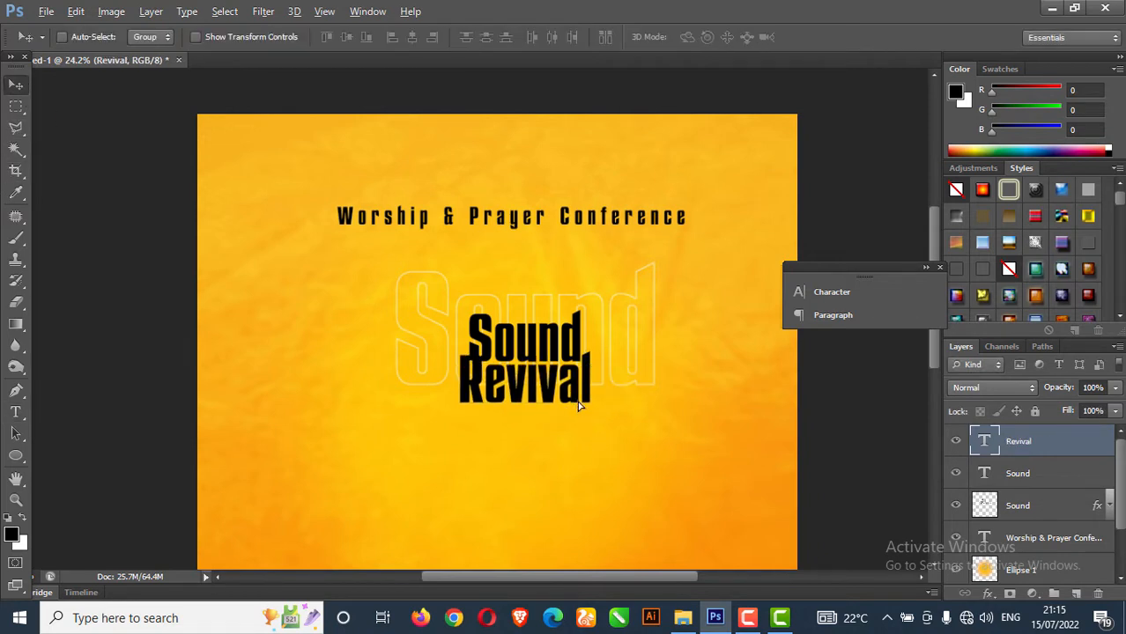
# Set the font of the "Revival" text to the brush script Remaglide
pyautogui.click(841, 292)
pyautogui.click(660, 300)
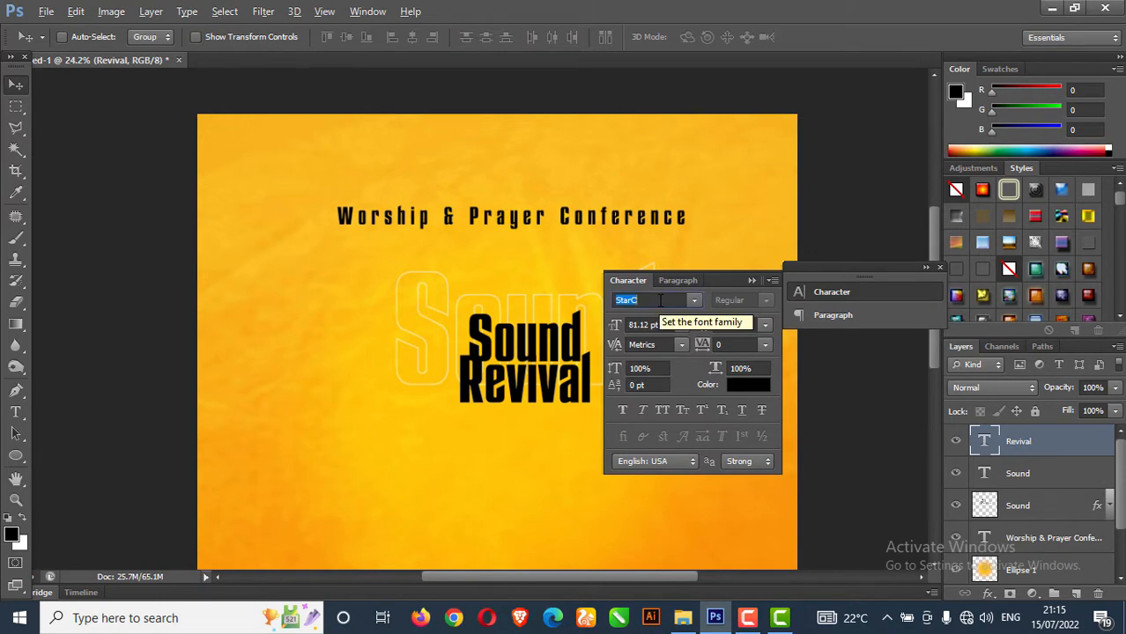
pyautogui.write('Remaglide')
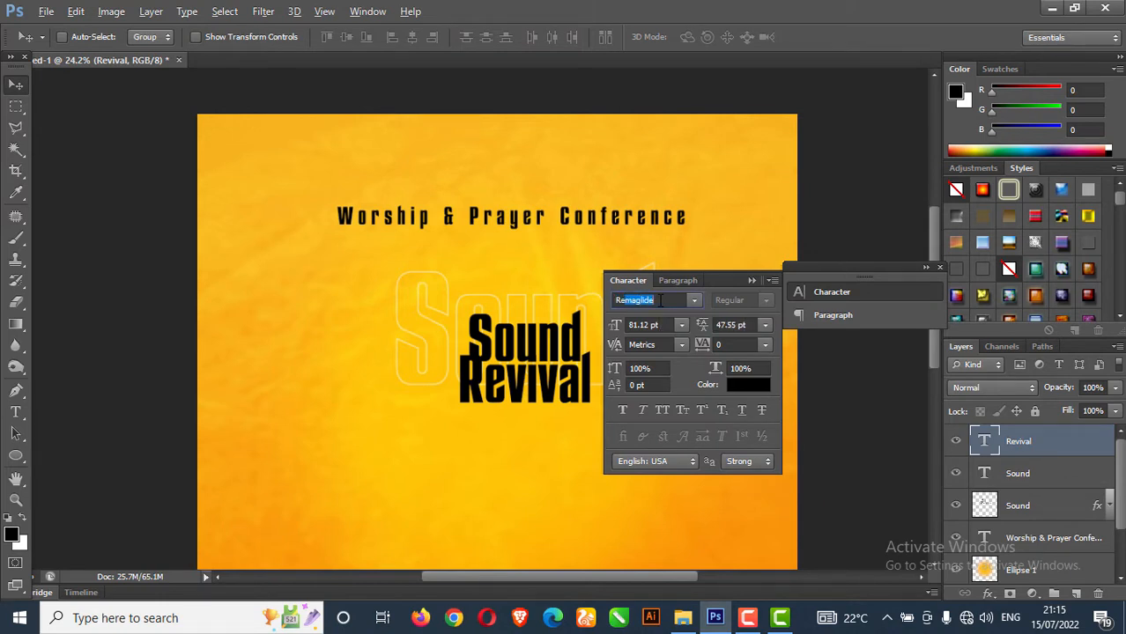
pyautogui.press('Return')
pyautogui.click(750, 281)
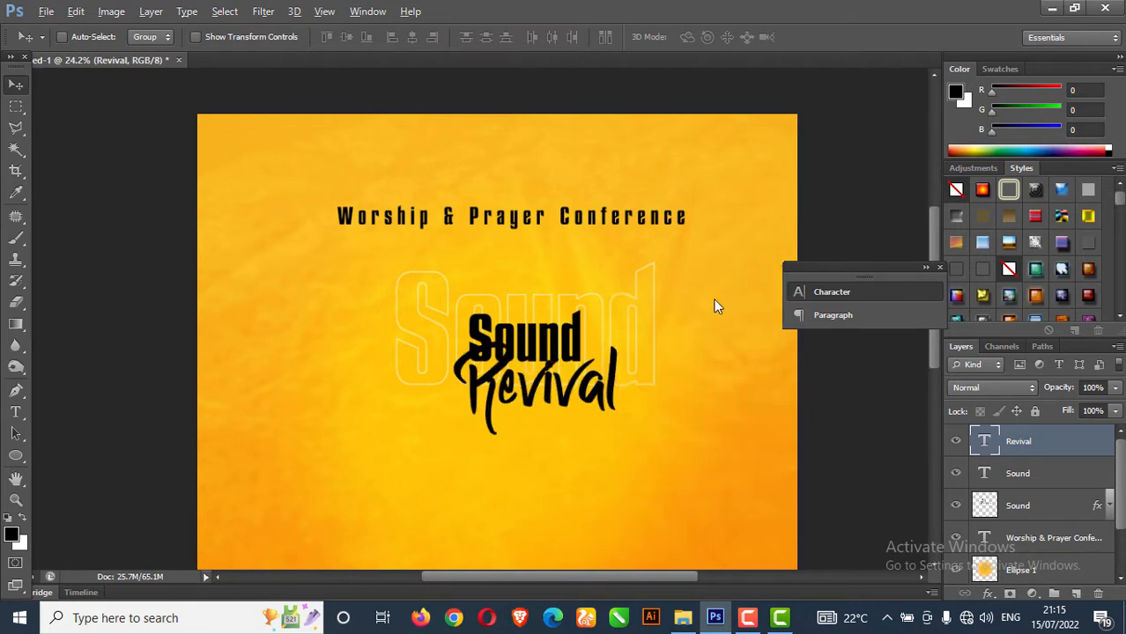
# Scale "Revival" up to about 111% and move it left so it overlaps the lower edge of "Sound"
pyautogui.moveTo(597, 403)
pyautogui.mouseDown()
pyautogui.moveTo(642, 402)
pyautogui.moveTo(582, 402)
pyautogui.mouseUp()
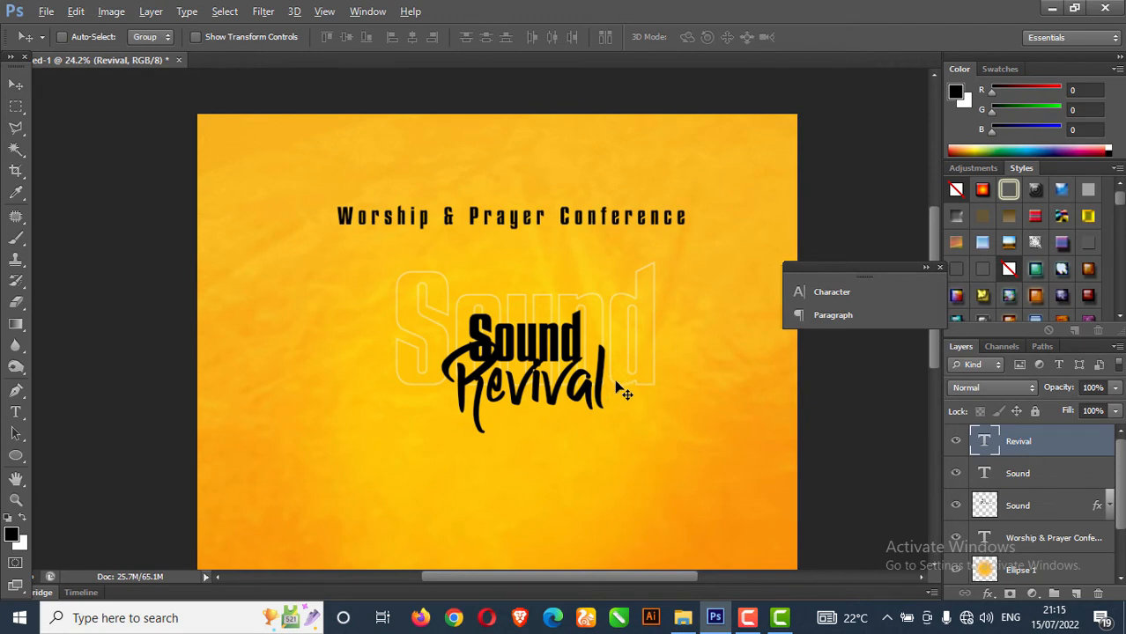
pyautogui.hotkey('ctrl', 't')
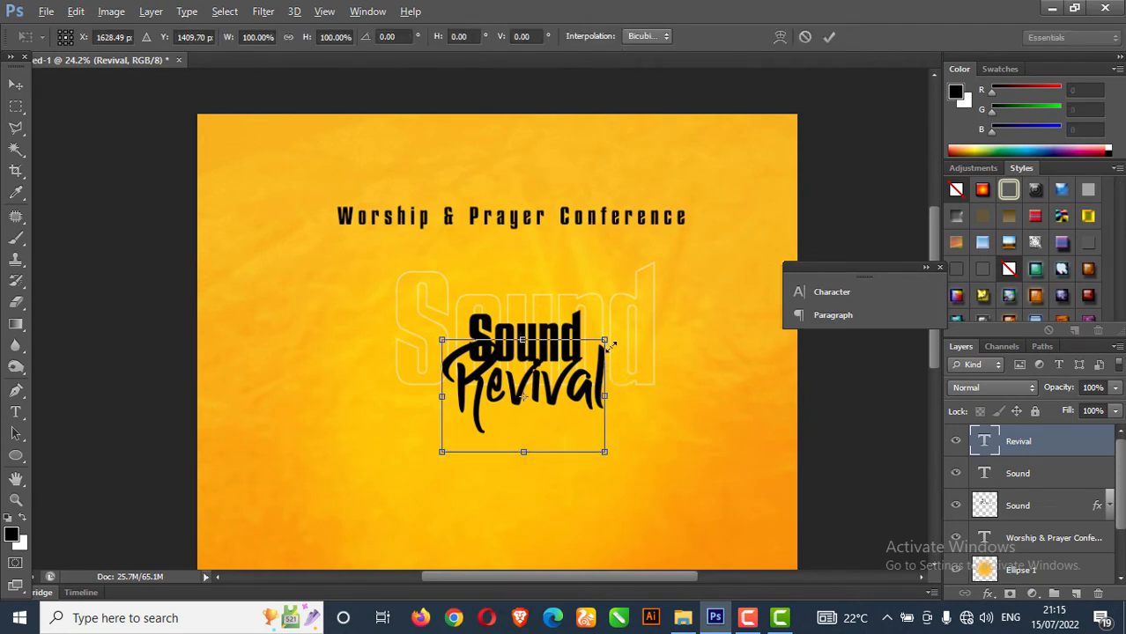
pyautogui.moveTo(609, 343); pyautogui.dragTo(630, 331)
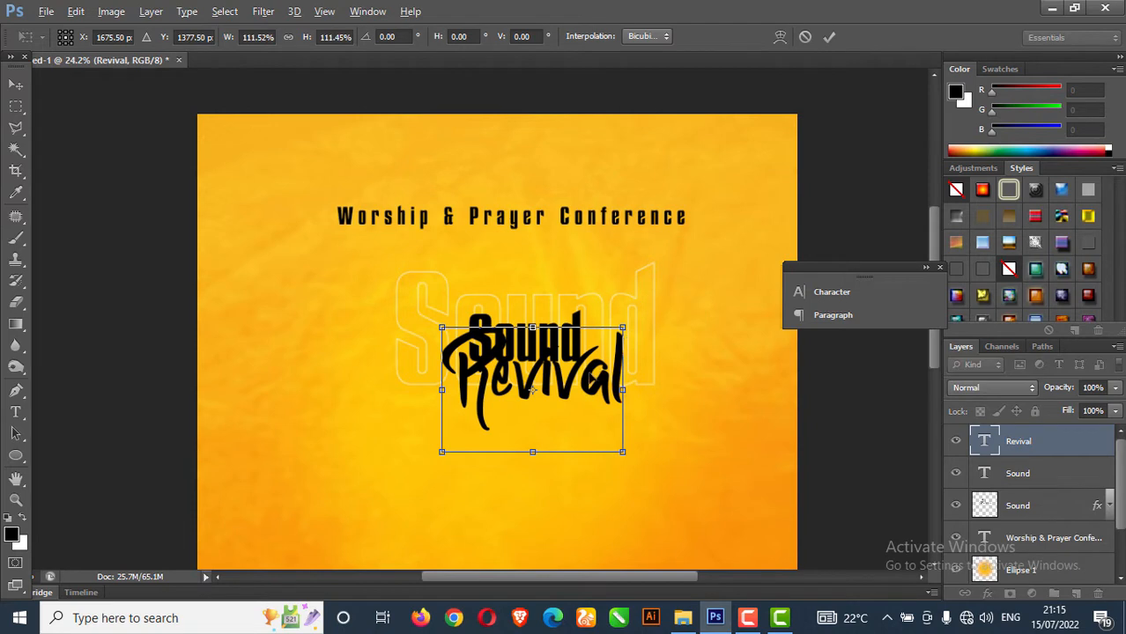
pyautogui.moveTo(585, 371); pyautogui.dragTo(526, 388)
pyautogui.press('Return')
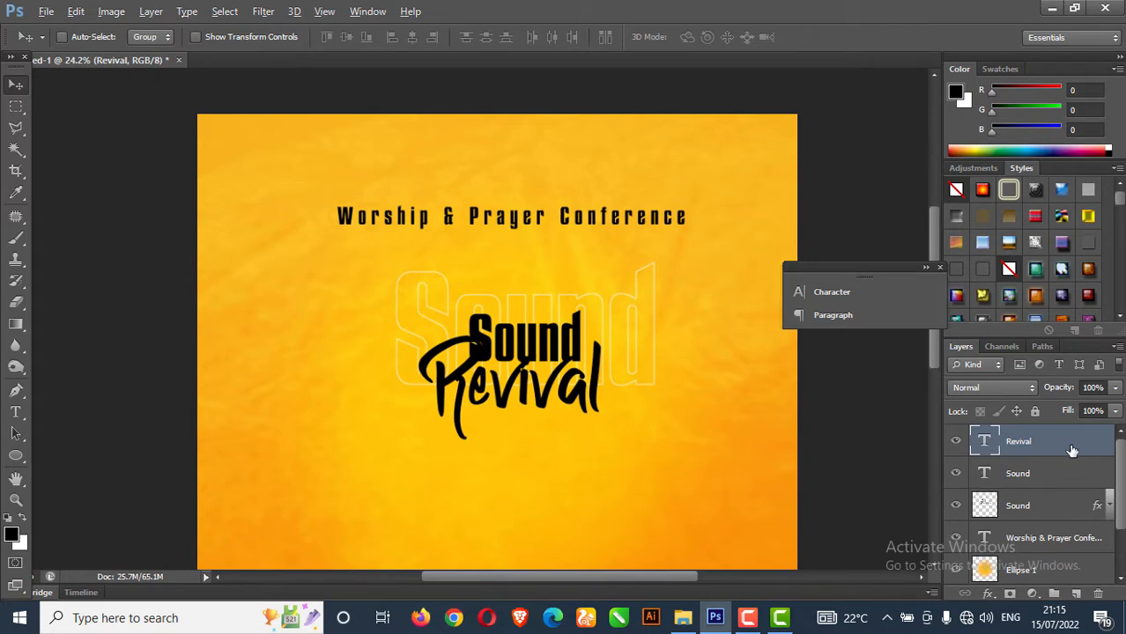
# Add a Gradient Overlay layer style to the "Revival" text layer and show its settings
pyautogui.doubleClick(1072, 450)
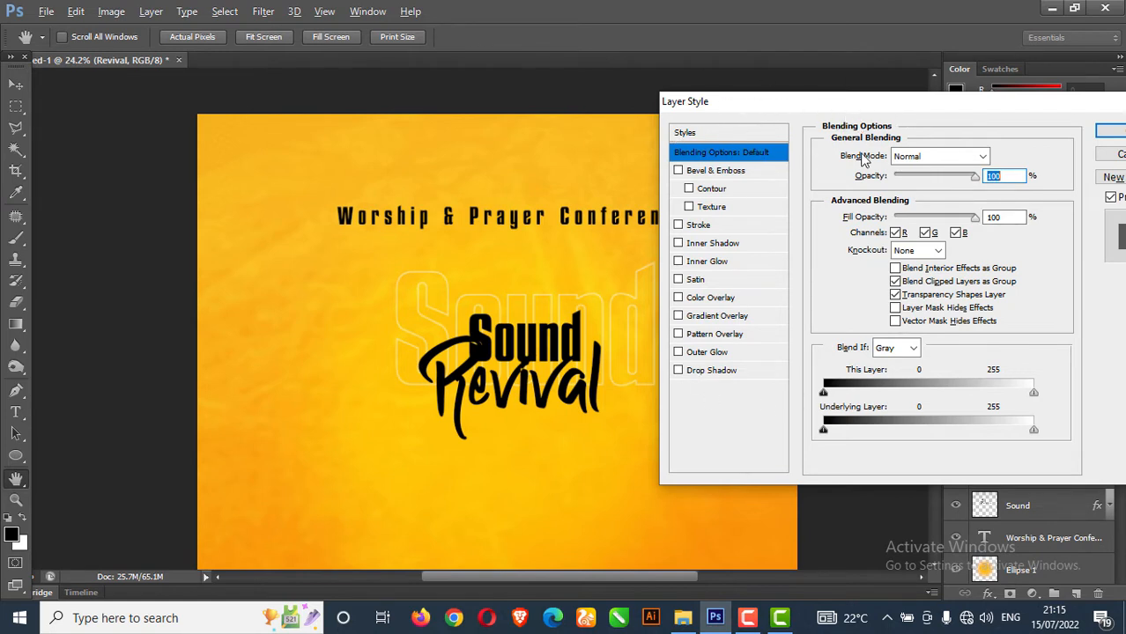
pyautogui.moveTo(897, 109); pyautogui.dragTo(872, 103)
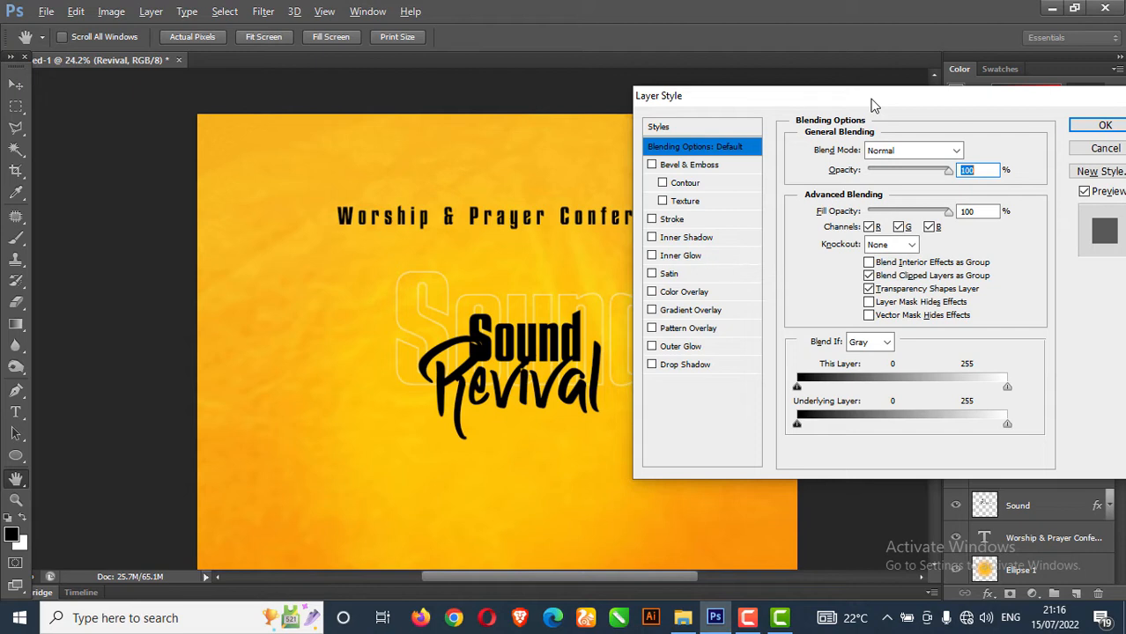
pyautogui.click(652, 311)
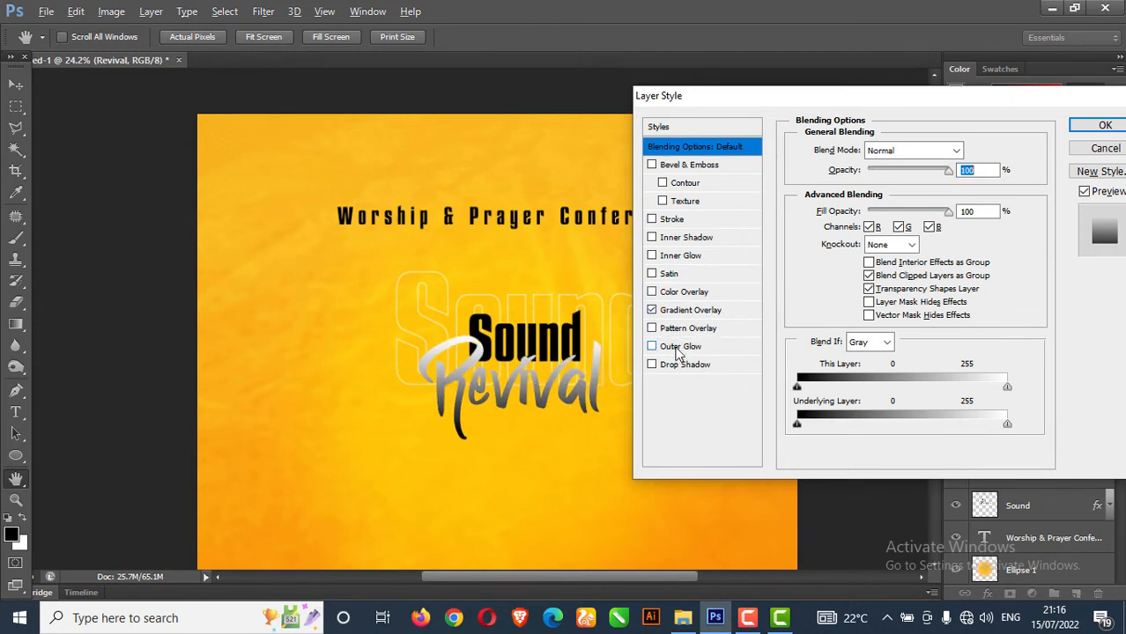
pyautogui.click(713, 314)
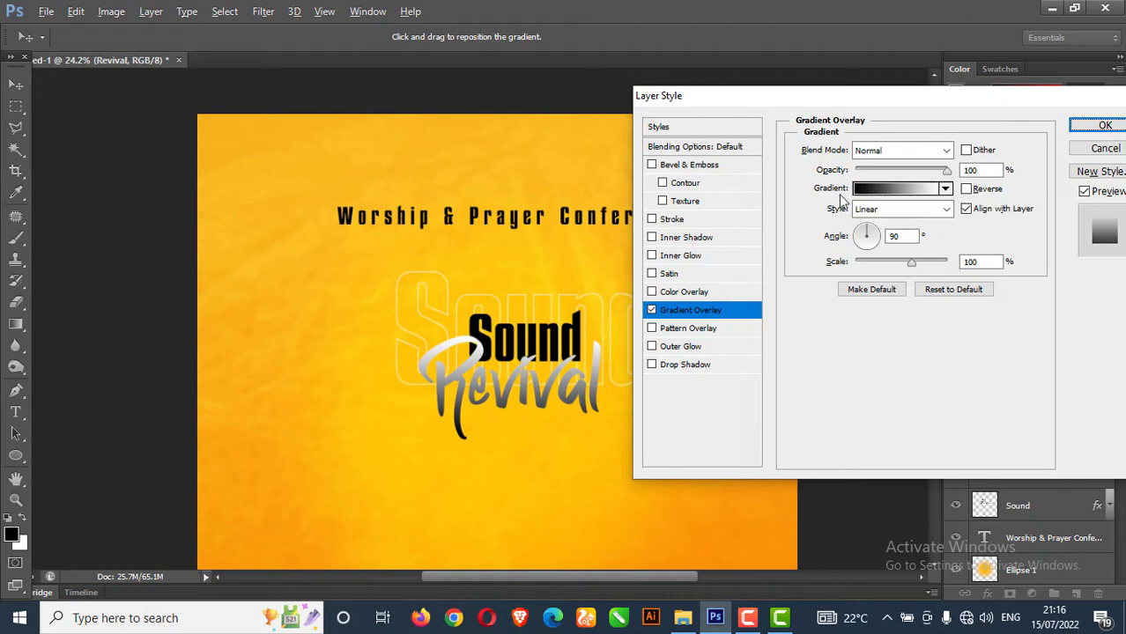
# Edit the overlay's gradient, keeping only its two end colour stops, and set the starting stop at 0% to red (ff0000)
pyautogui.click(900, 190)
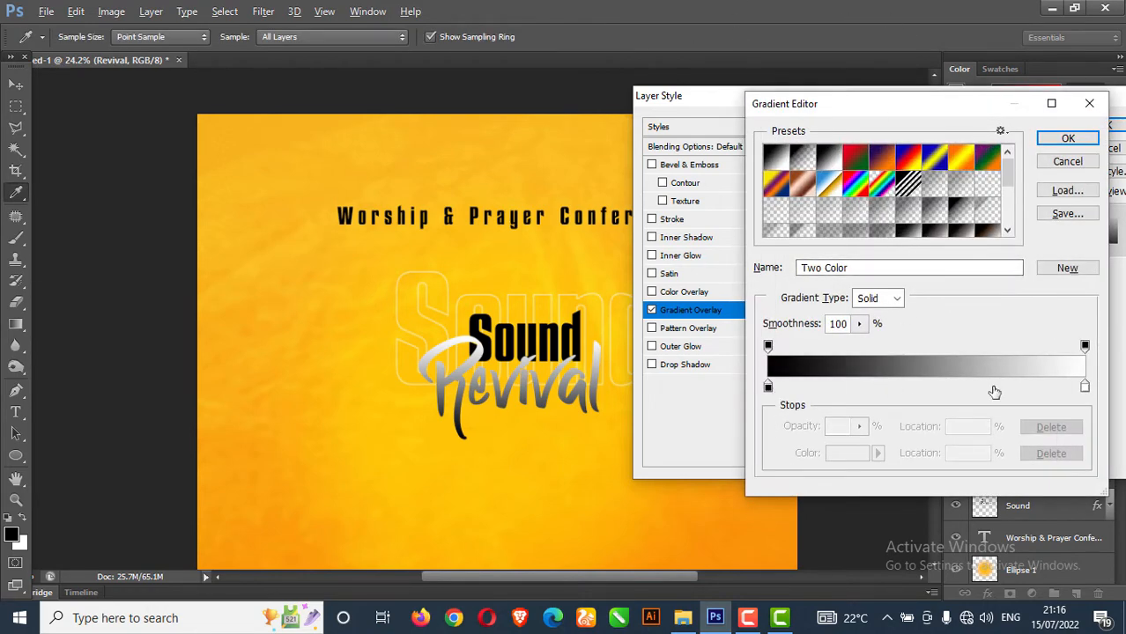
pyautogui.moveTo(912, 103); pyautogui.dragTo(866, 94)
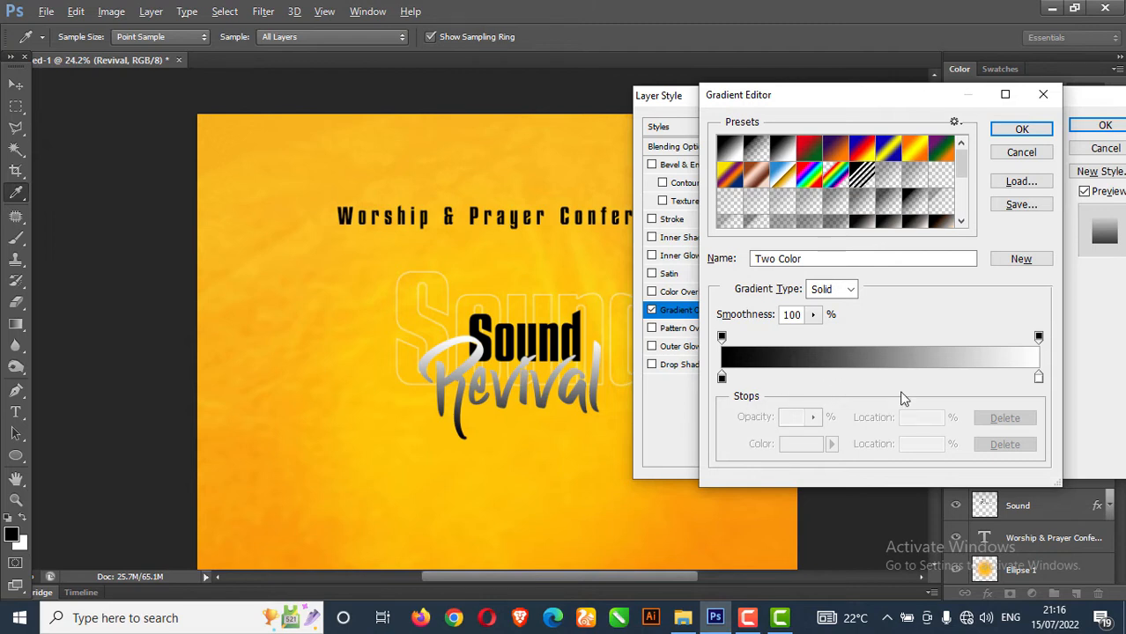
pyautogui.click(883, 376)
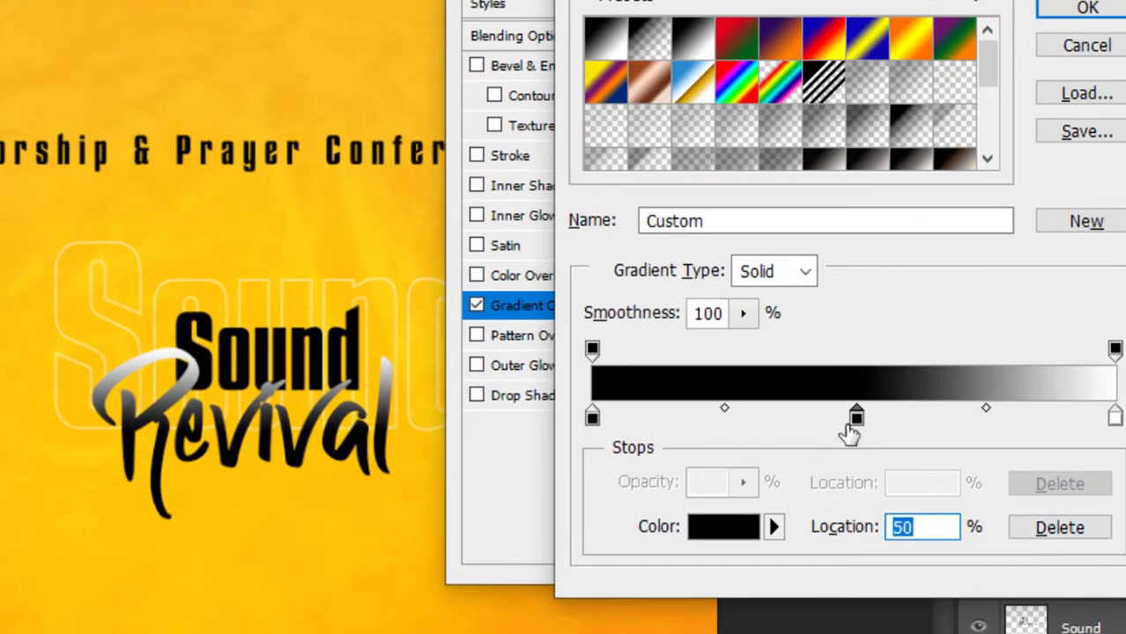
pyautogui.click(1053, 533)
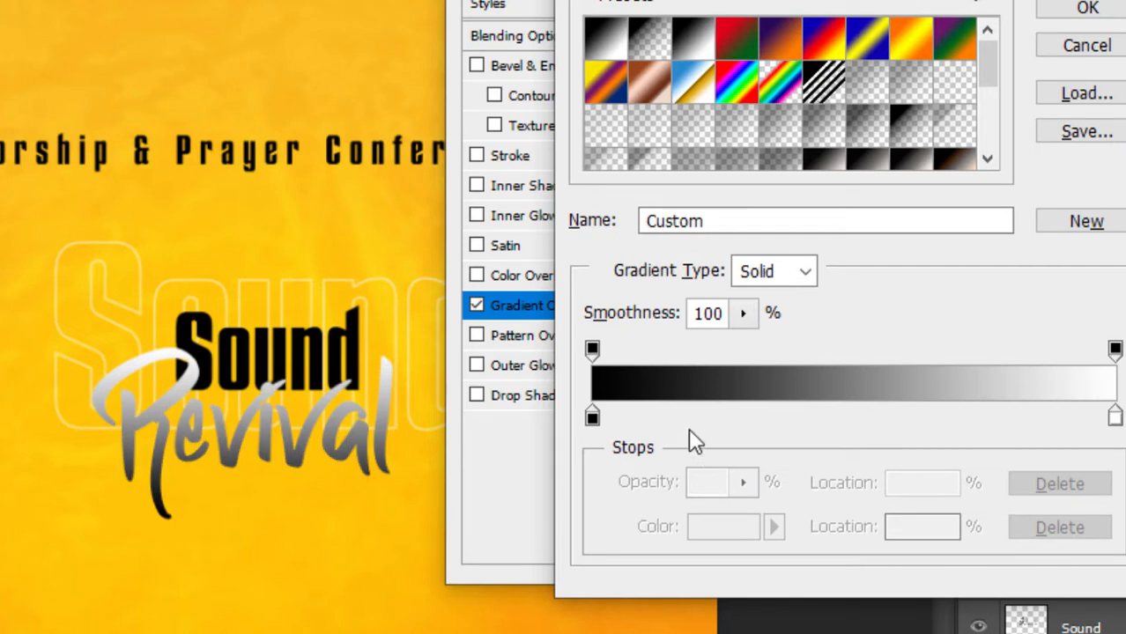
pyautogui.click(592, 418)
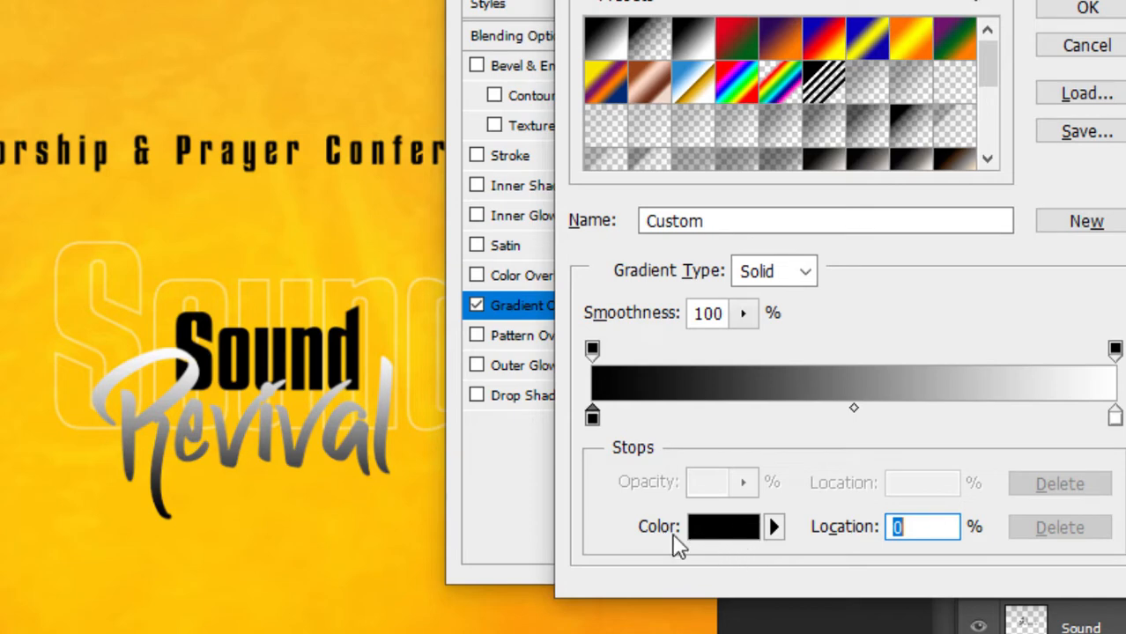
pyautogui.click(738, 539)
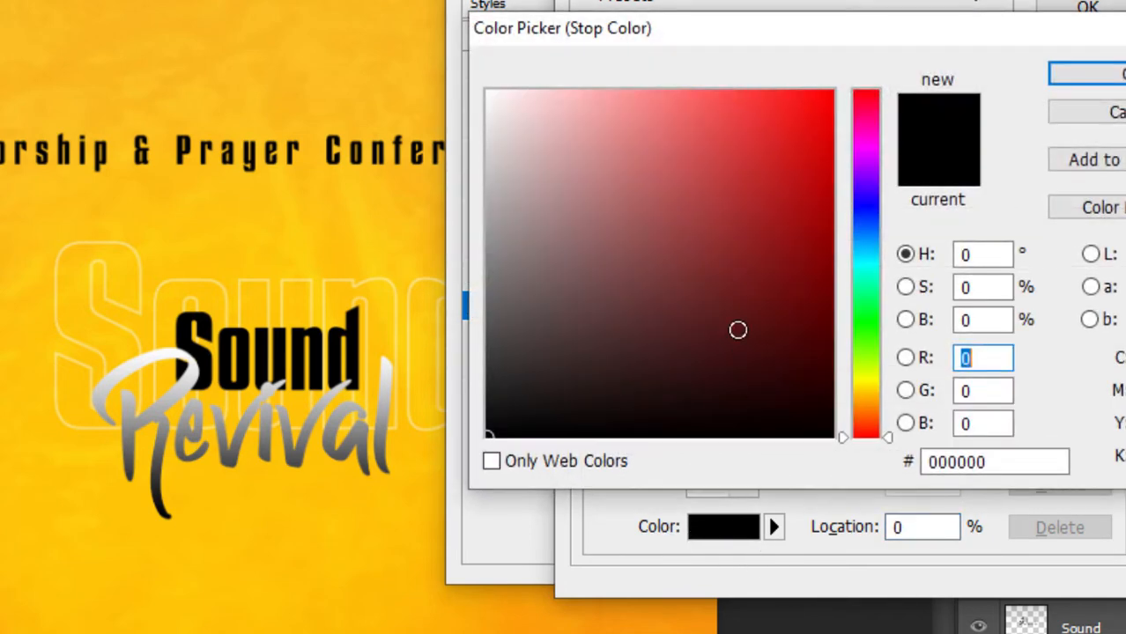
pyautogui.click(831, 91)
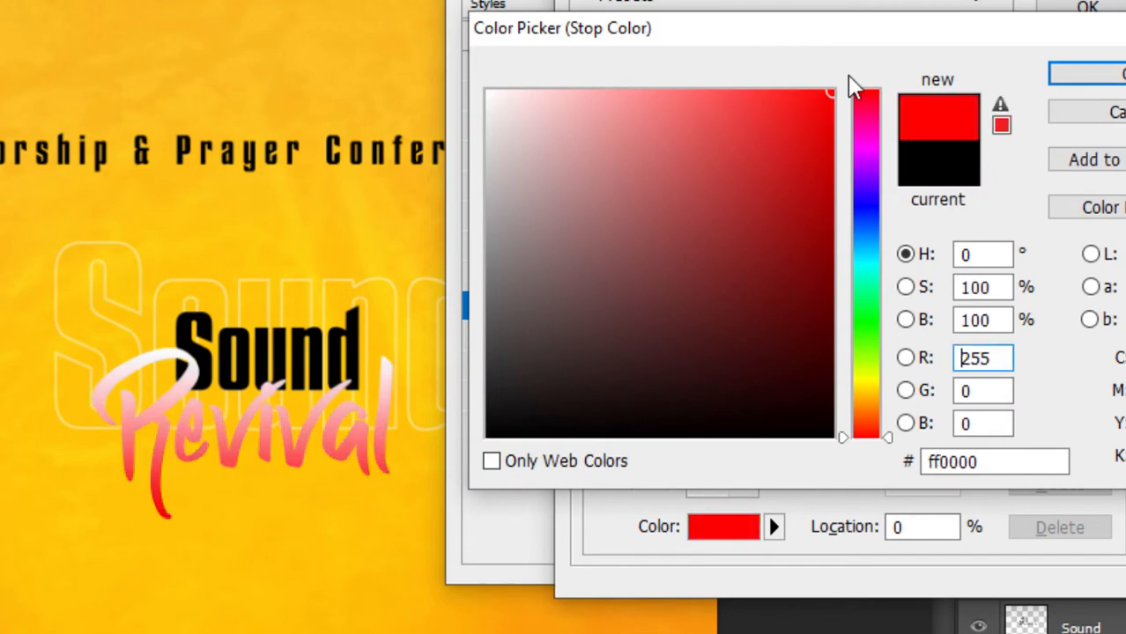
pyautogui.click(1102, 83)
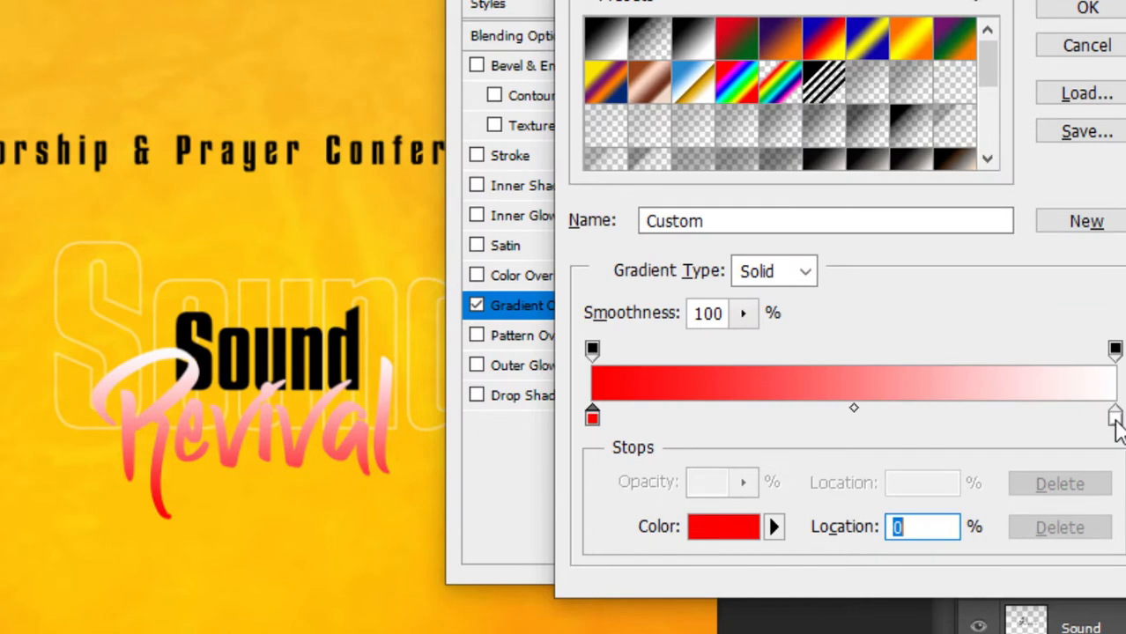
# Set the gradient's end stop at 100% to dark red (480101), accept the gradient, and set the overlay angle to 0°
pyautogui.click(1114, 417)
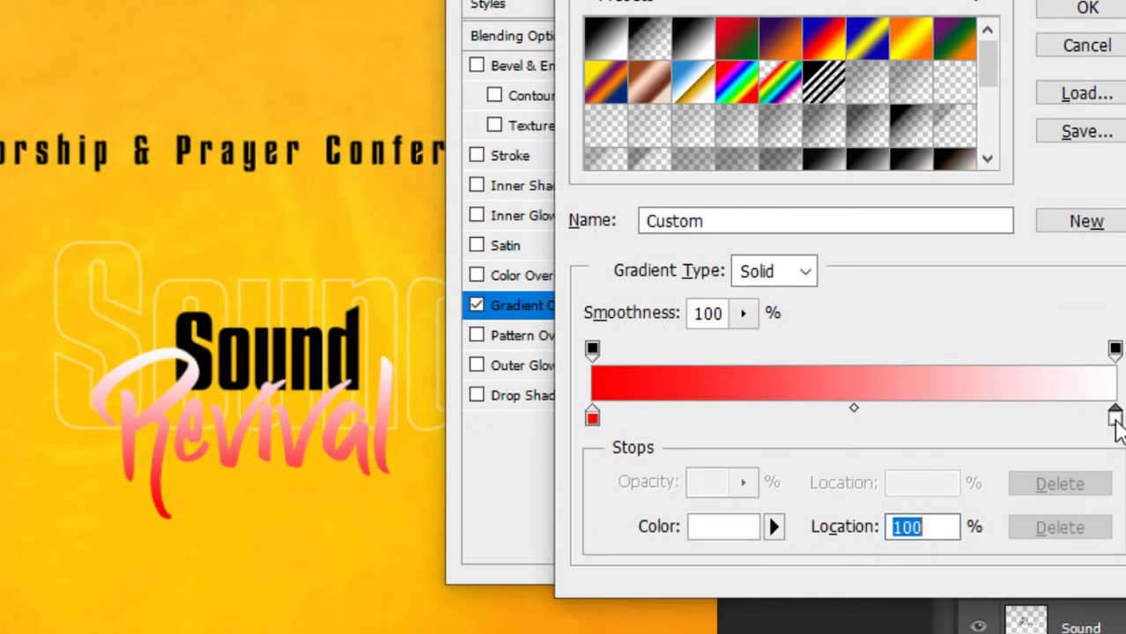
pyautogui.click(728, 532)
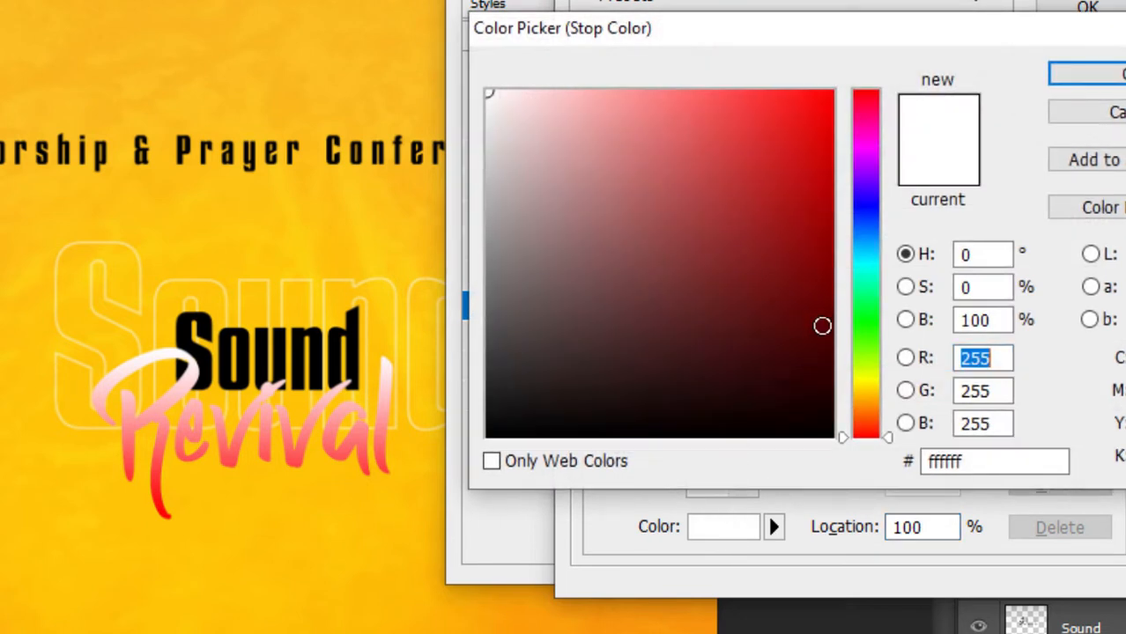
pyautogui.click(830, 329)
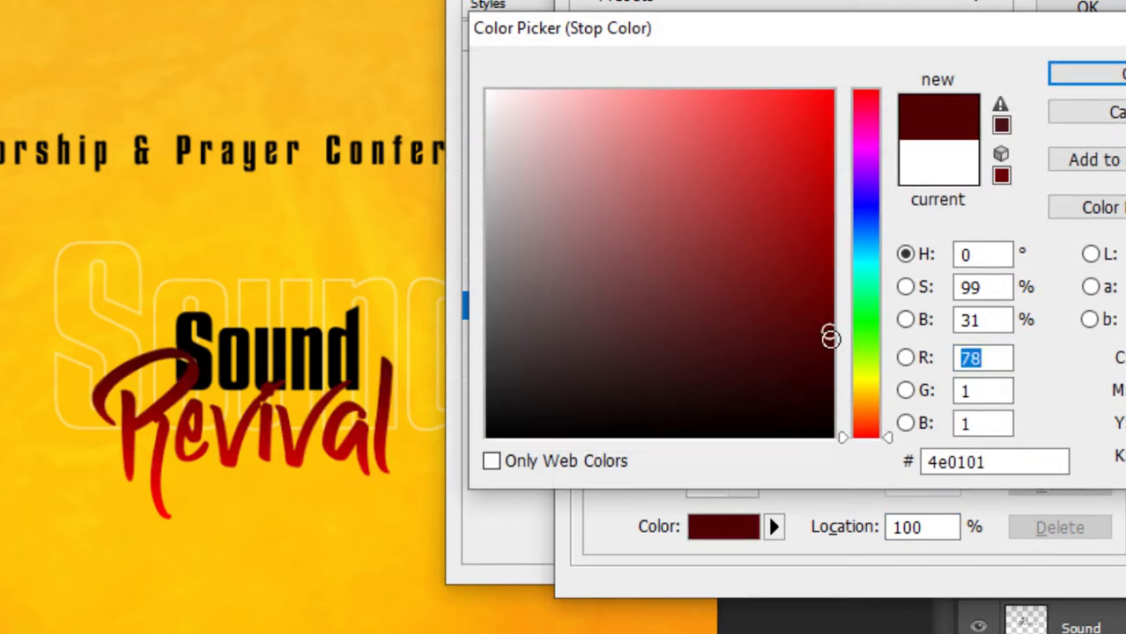
pyautogui.click(831, 340)
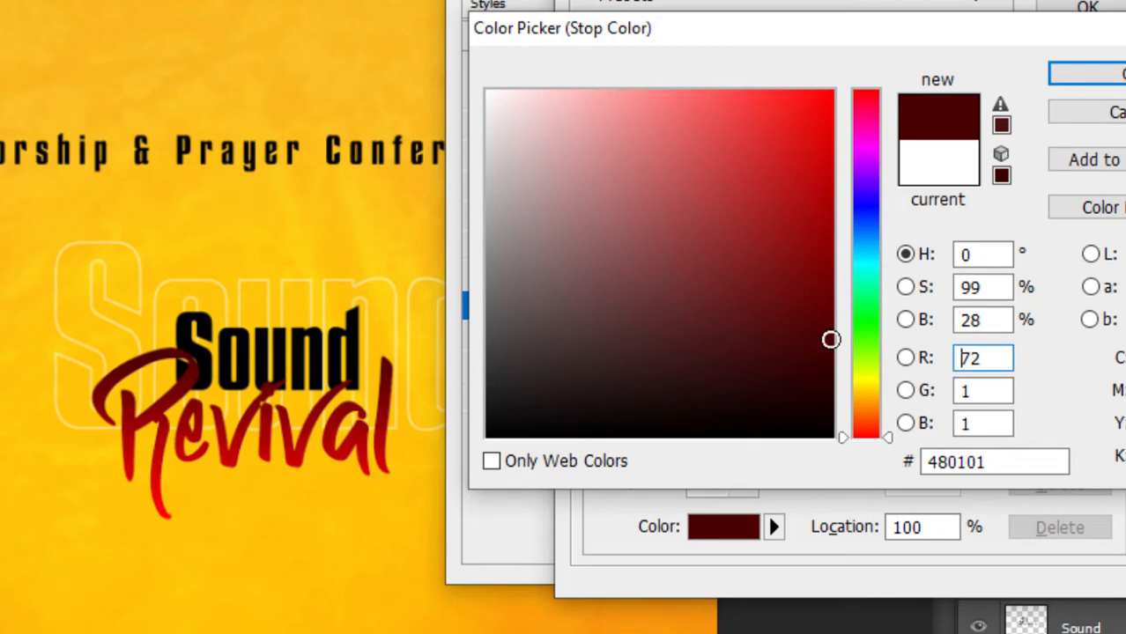
pyautogui.click(1093, 81)
pyautogui.click(1086, 9)
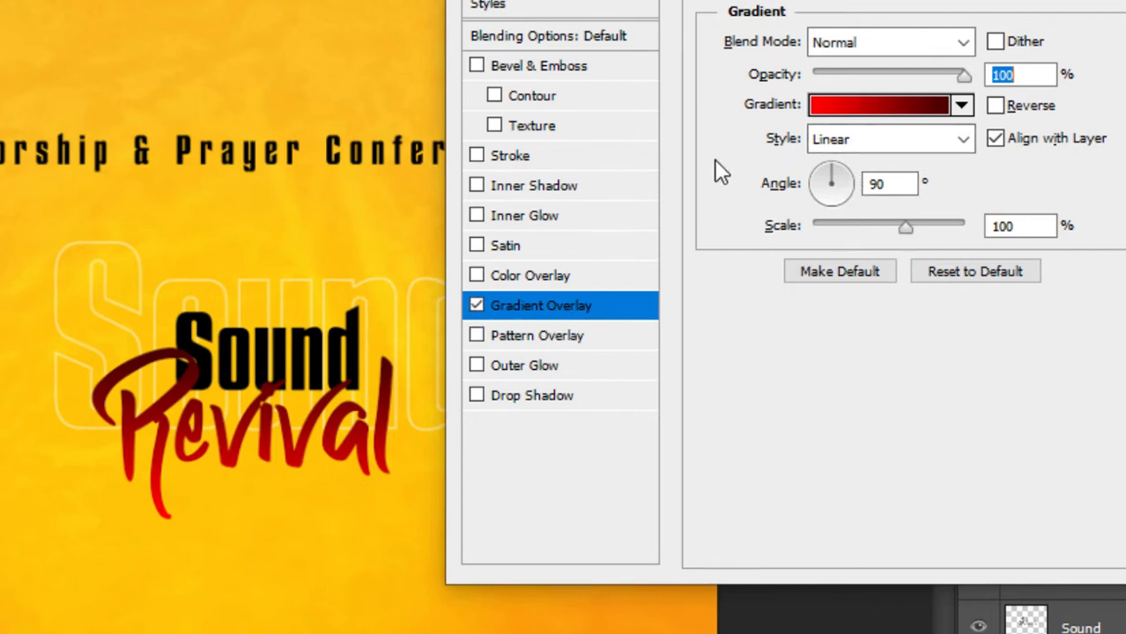
pyautogui.moveTo(828, 181); pyautogui.dragTo(859, 195)
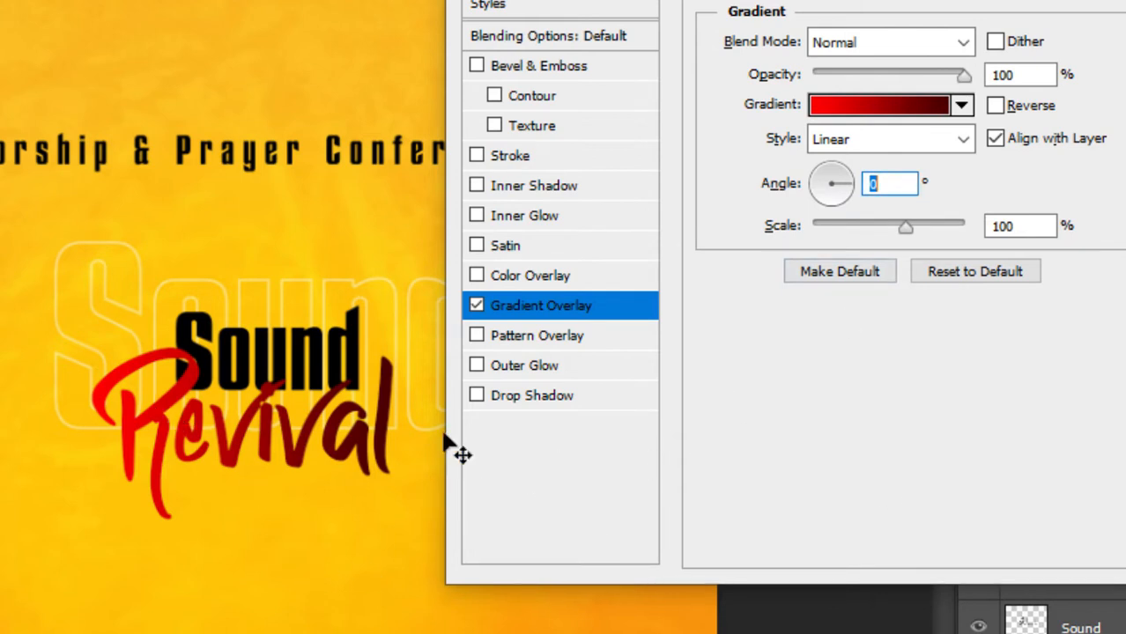
# Add a Drop Shadow to "Revival" with 38% opacity, 104° angle, 24 px distance and 10 px size, and accept the layer style
pyautogui.click(477, 397)
pyautogui.click(548, 404)
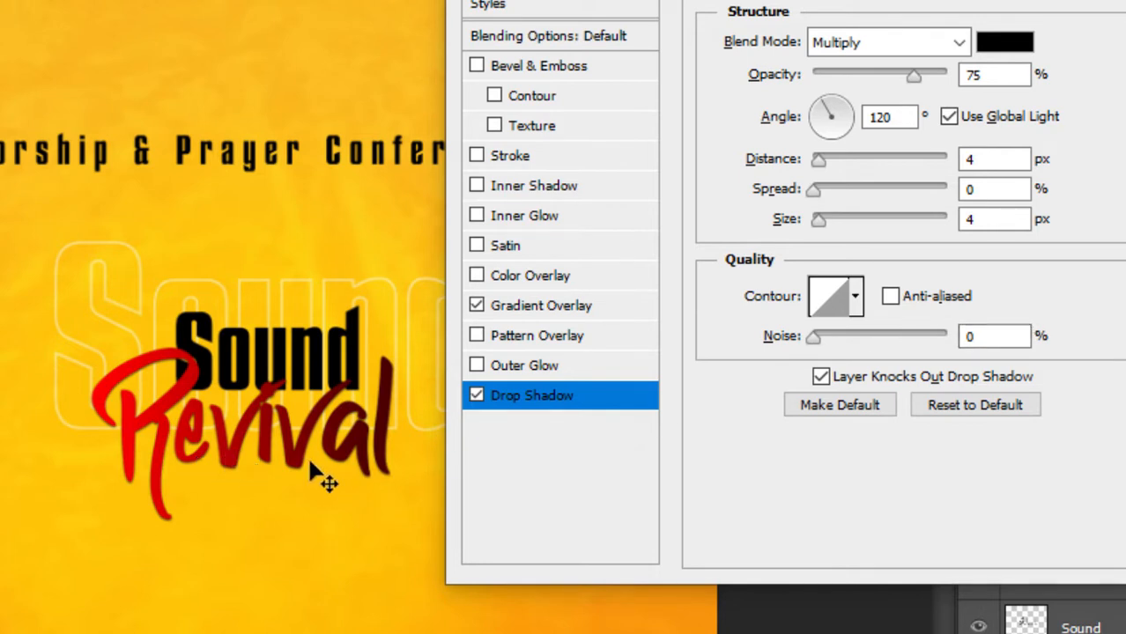
pyautogui.moveTo(271, 442)
pyautogui.mouseDown()
pyautogui.moveTo(292, 453)
pyautogui.moveTo(133, 456)
pyautogui.moveTo(211, 455)
pyautogui.moveTo(344, 221)
pyautogui.moveTo(345, 182)
pyautogui.moveTo(269, 410)
pyautogui.moveTo(289, 451)
pyautogui.moveTo(274, 452)
pyautogui.mouseUp()
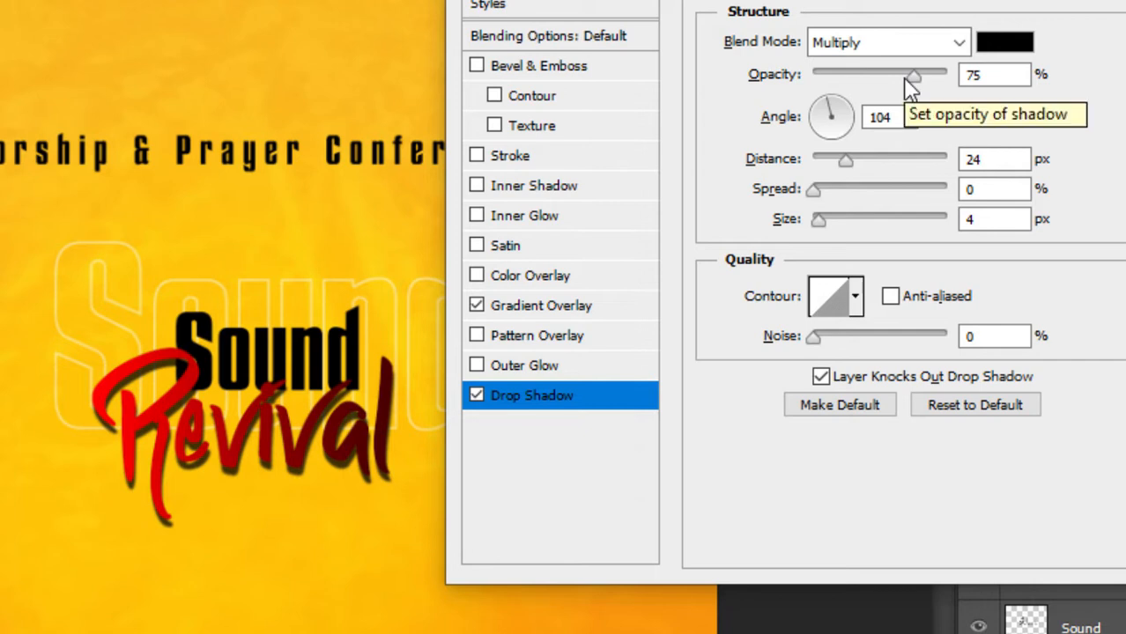
pyautogui.moveTo(906, 77); pyautogui.dragTo(861, 77)
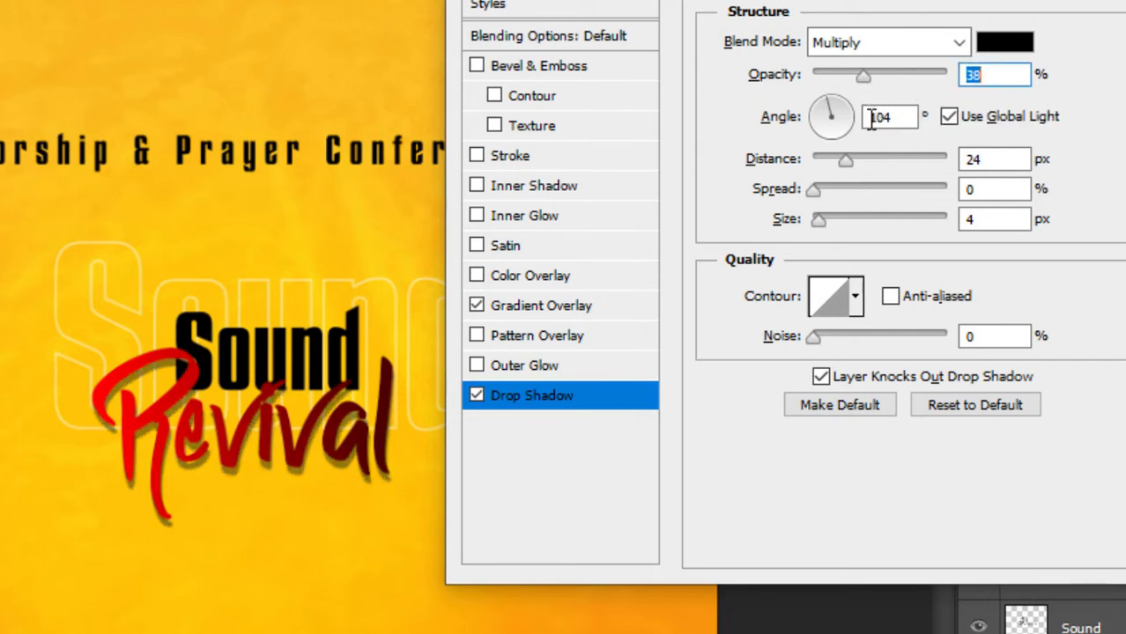
pyautogui.moveTo(827, 223); pyautogui.dragTo(825, 224)
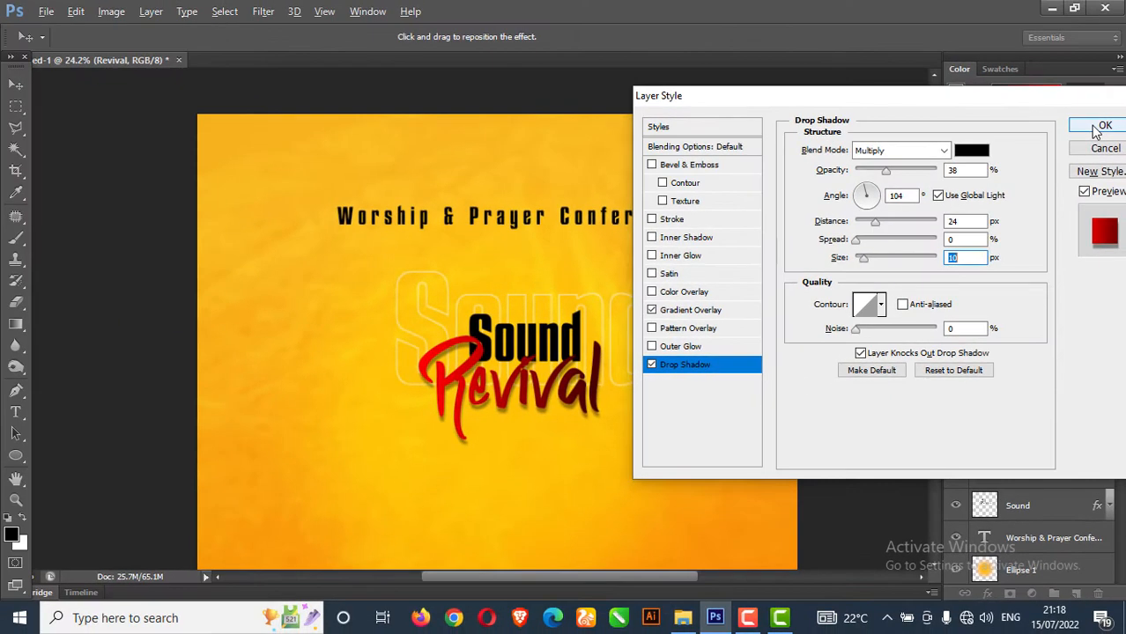
pyautogui.click(1103, 122)
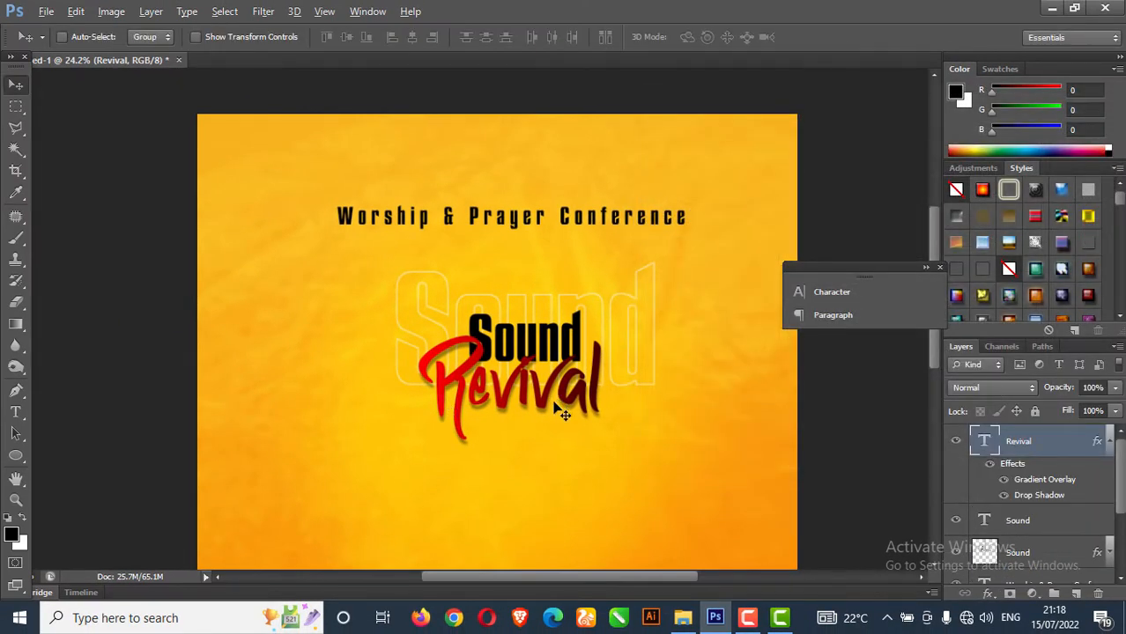
# Scale the "Revival" text up slightly and move it down and to the right below the solid "Sound" text
pyautogui.hotkey('ctrl', 't')
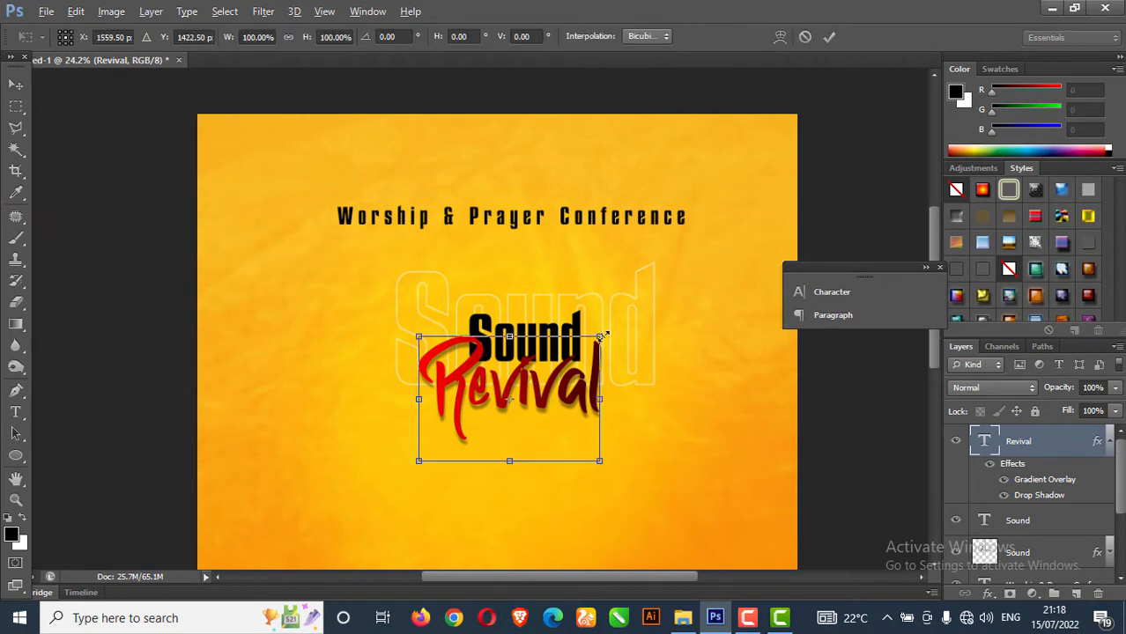
pyautogui.moveTo(606, 333); pyautogui.dragTo(617, 327)
pyautogui.press('Return')
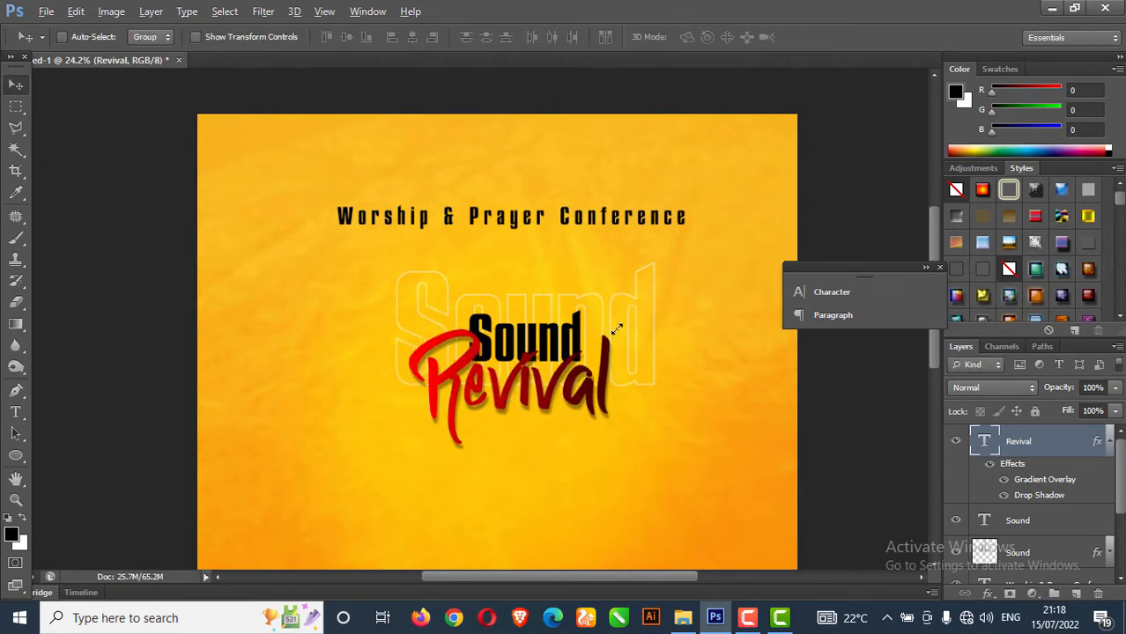
pyautogui.moveTo(534, 380)
pyautogui.mouseDown()
pyautogui.moveTo(537, 339)
pyautogui.moveTo(535, 389)
pyautogui.mouseUp()
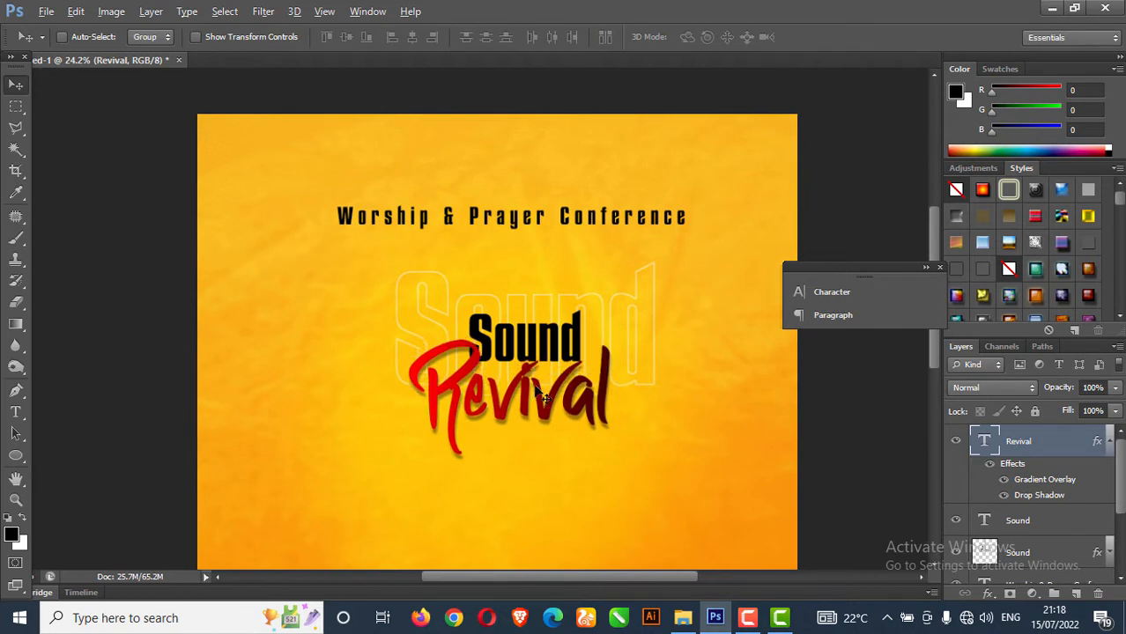
pyautogui.moveTo(538, 396)
pyautogui.mouseDown()
pyautogui.moveTo(531, 402)
pyautogui.moveTo(547, 407)
pyautogui.mouseUp()
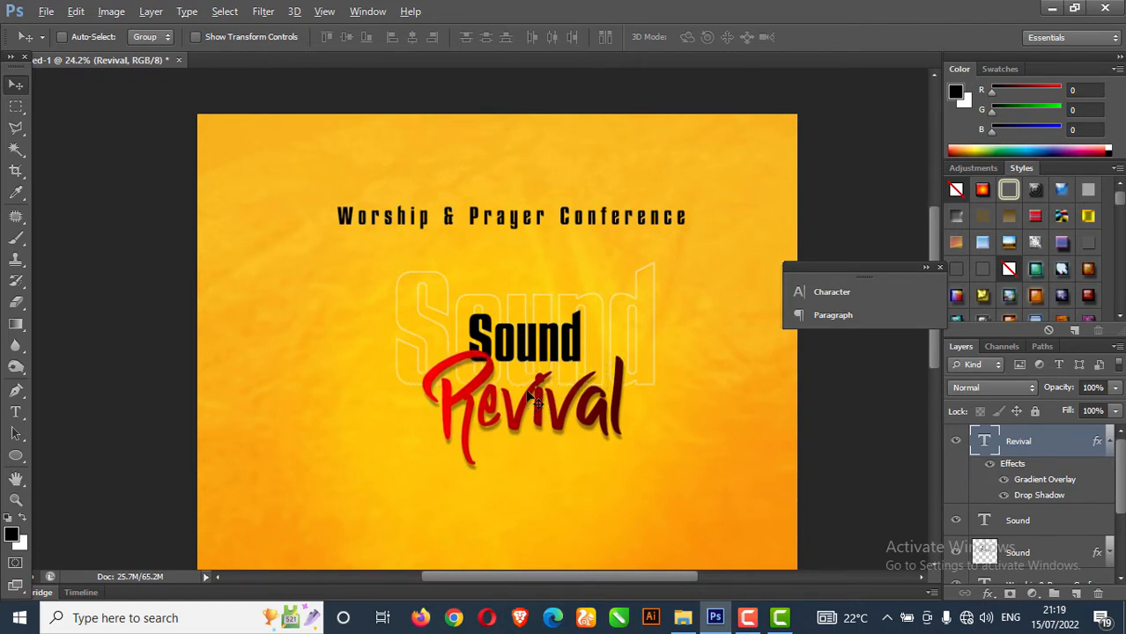
# Scale the solid black "Sound" text down to about 89% and shift it right and down so it sits close above "Revival"
pyautogui.rightClick(530, 344)
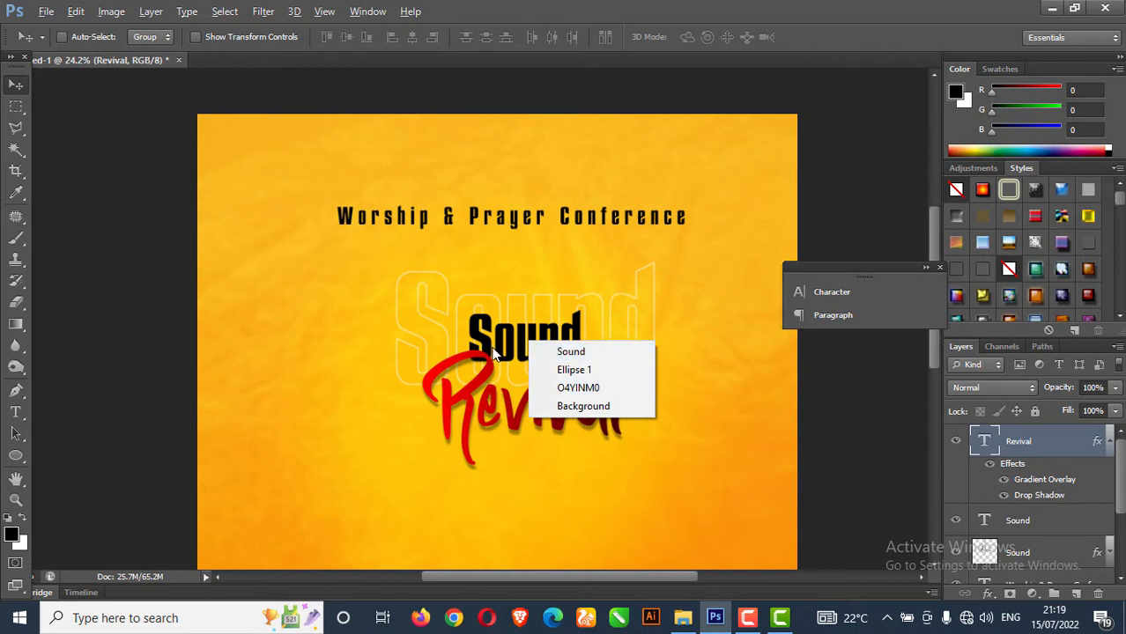
pyautogui.click(546, 352)
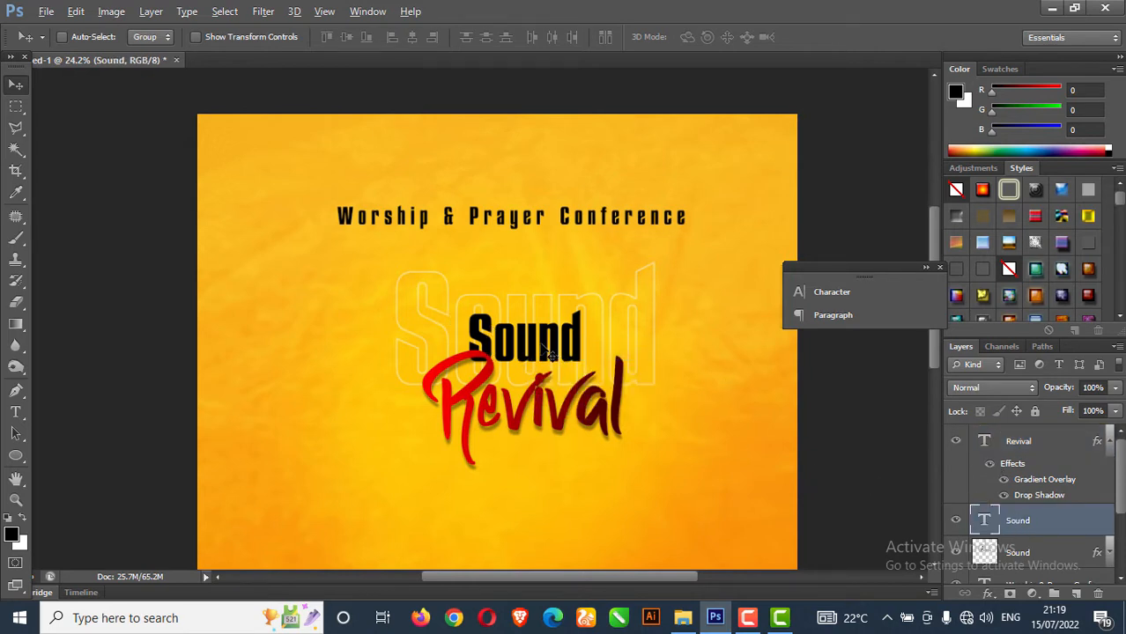
pyautogui.moveTo(540, 345); pyautogui.dragTo(552, 346)
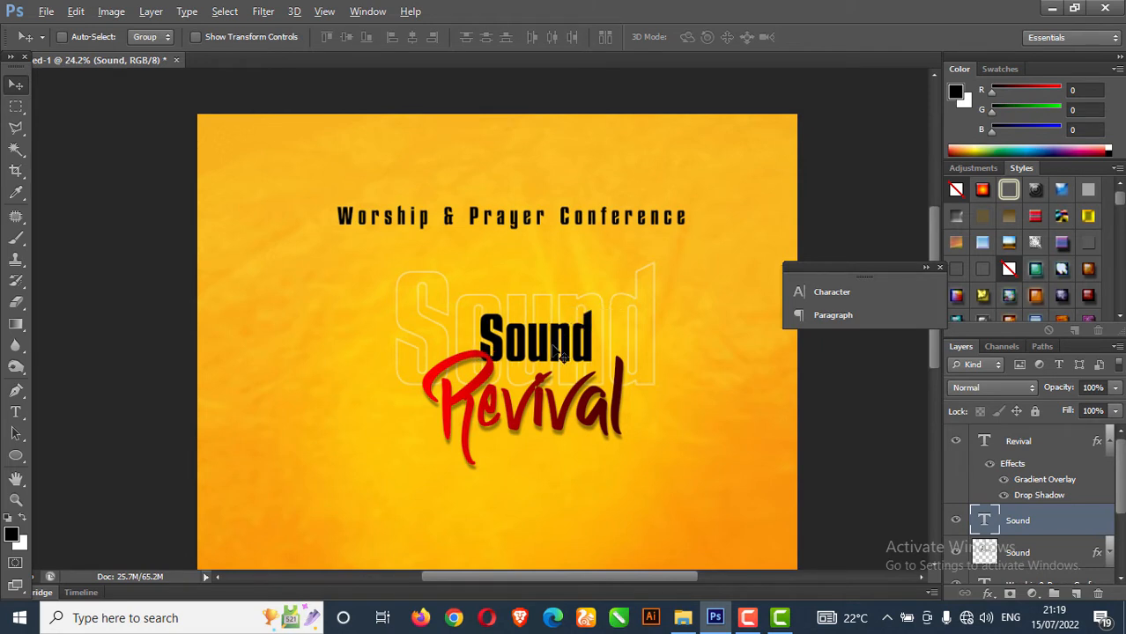
pyautogui.hotkey('ctrl', 't')
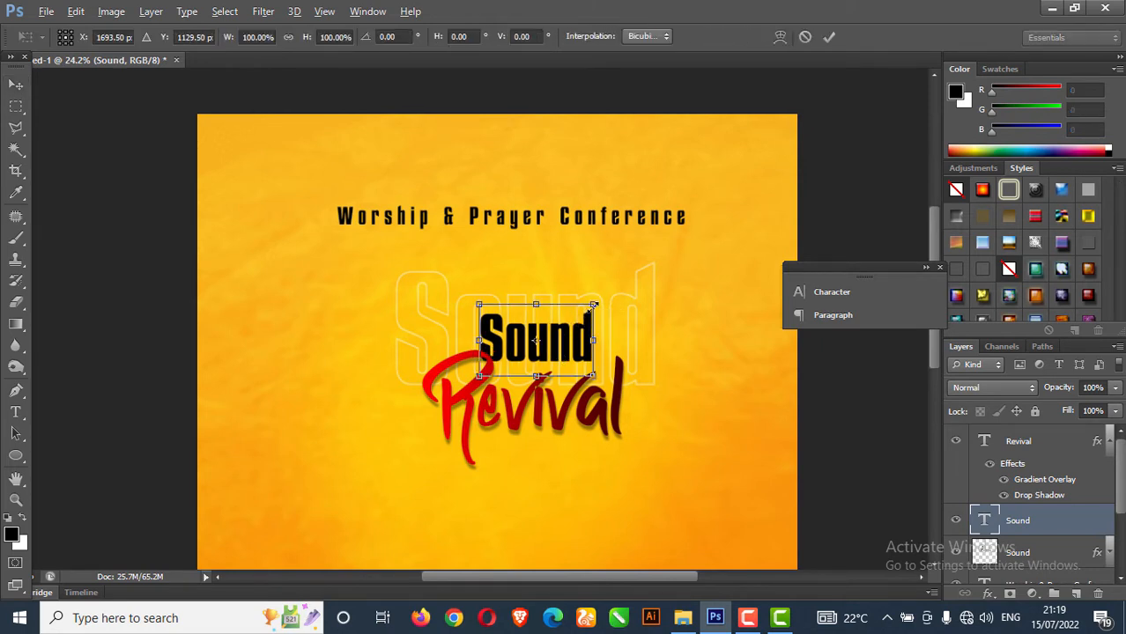
pyautogui.moveTo(593, 305); pyautogui.dragTo(584, 310)
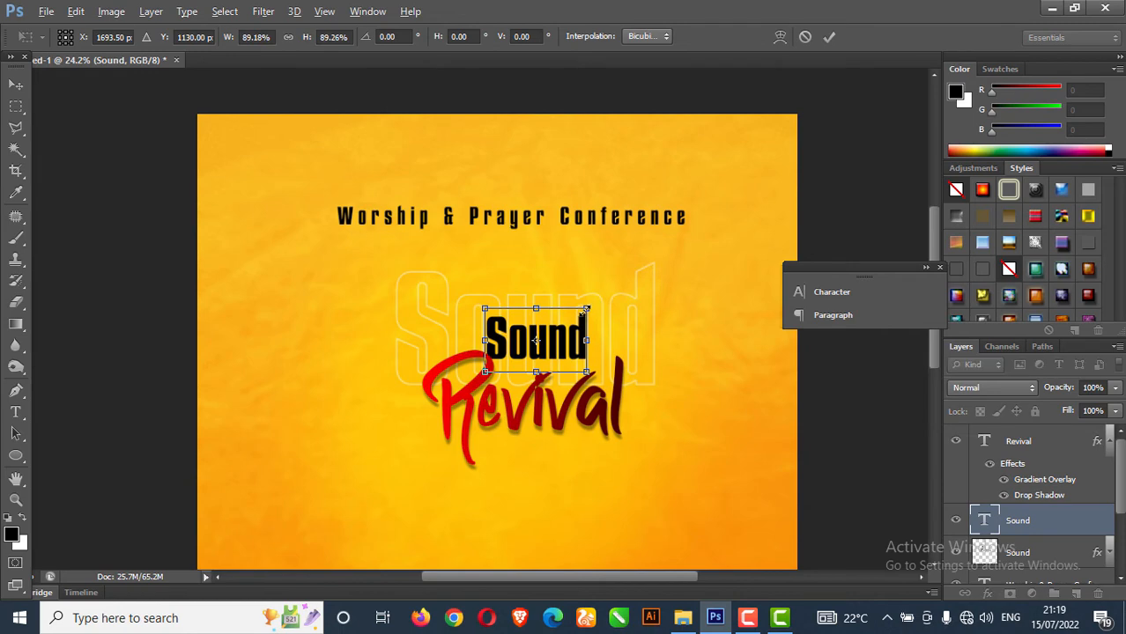
pyautogui.press('Return')
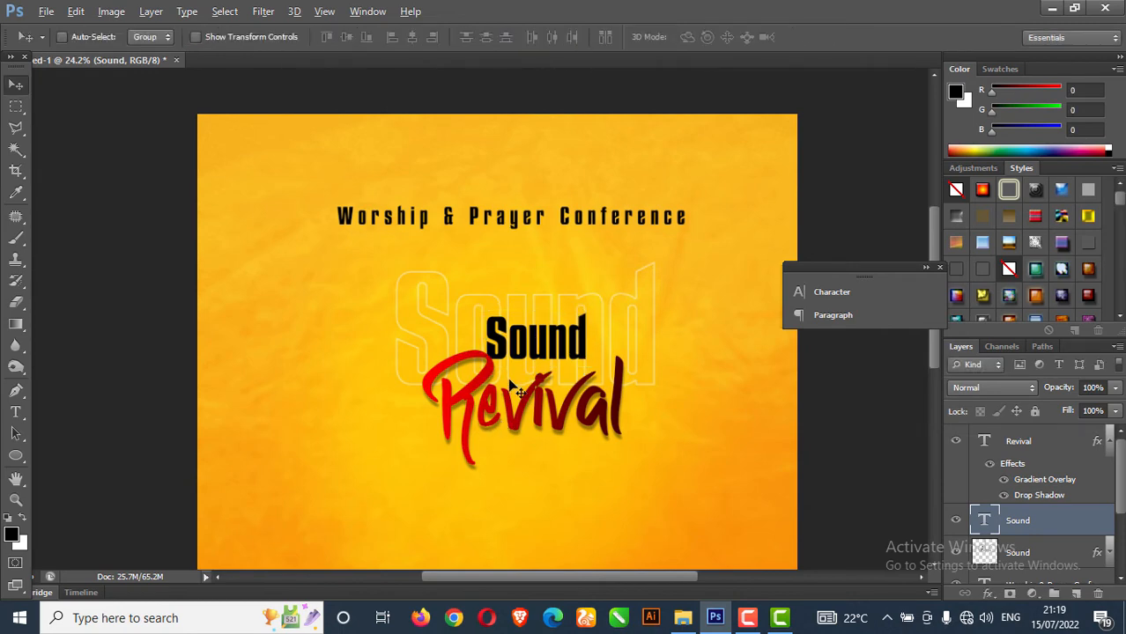
pyautogui.moveTo(550, 342); pyautogui.dragTo(554, 353)
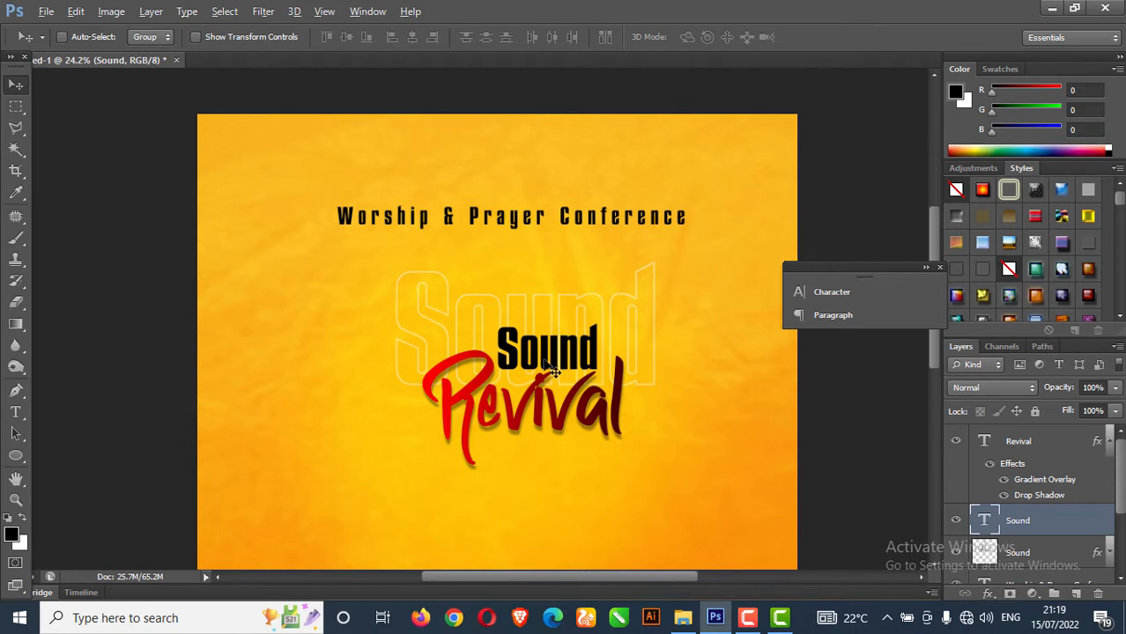
# Select the solid and outlined "Sound" layers together and move them up towards the conference heading
pyautogui.rightClick(535, 308)
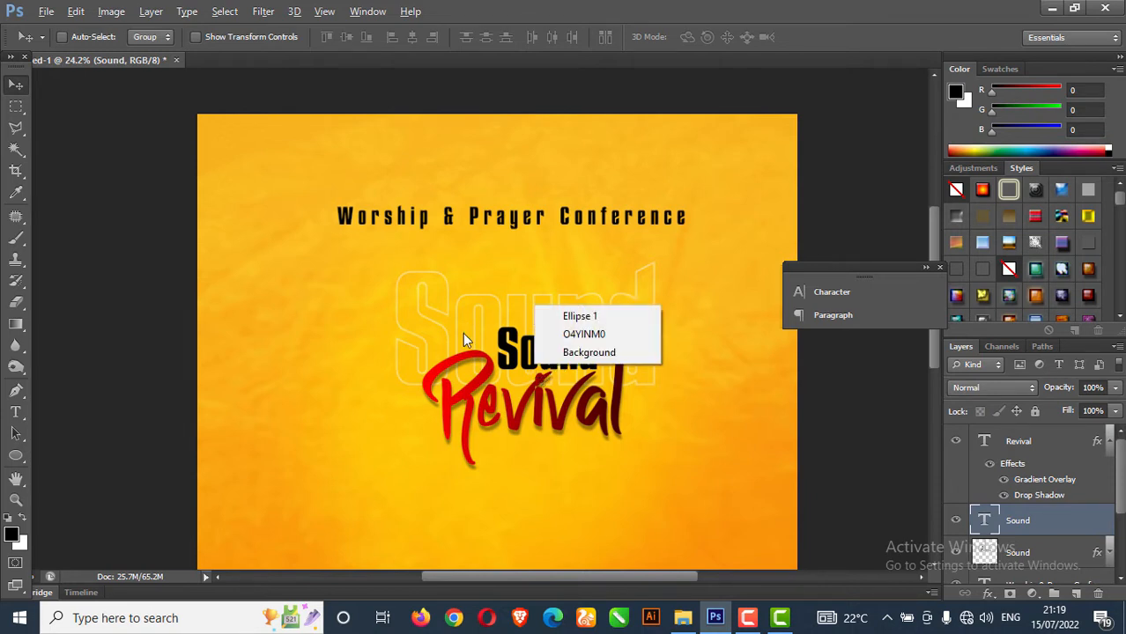
pyautogui.press('Escape')
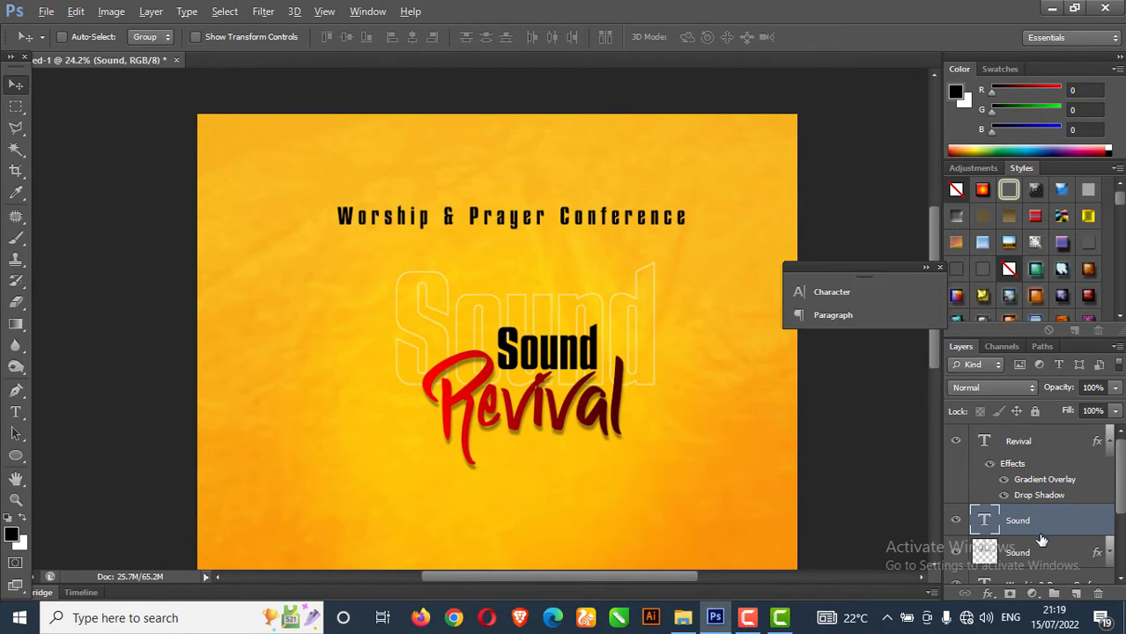
pyautogui.scroll(-2, 1041, 539)
pyautogui.click(1029, 477)
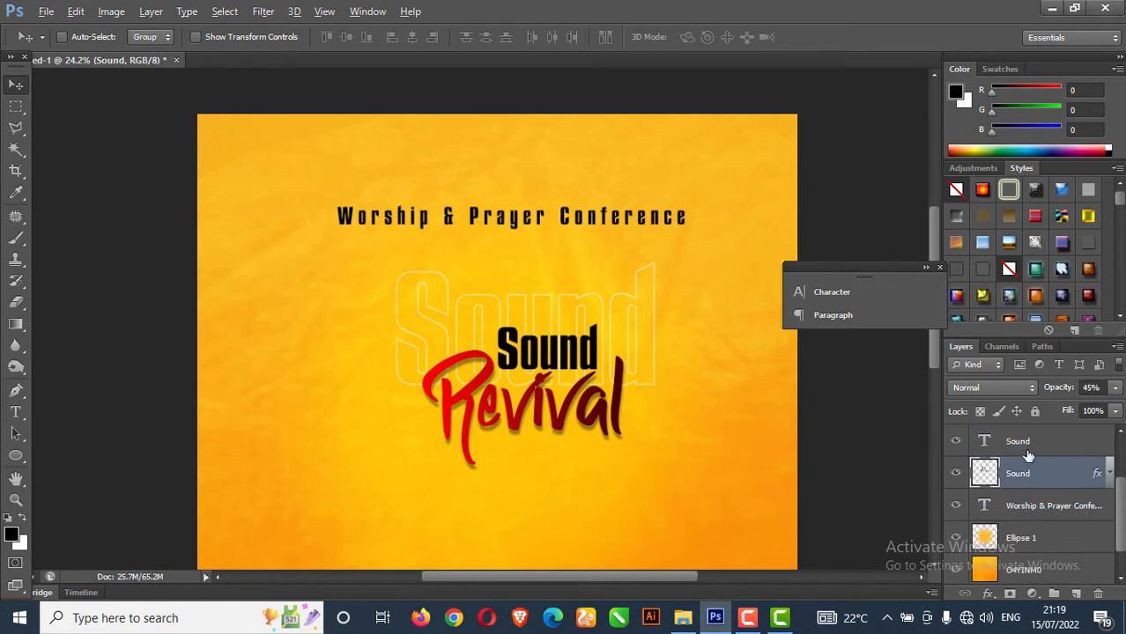
pyautogui.click(1026, 447)
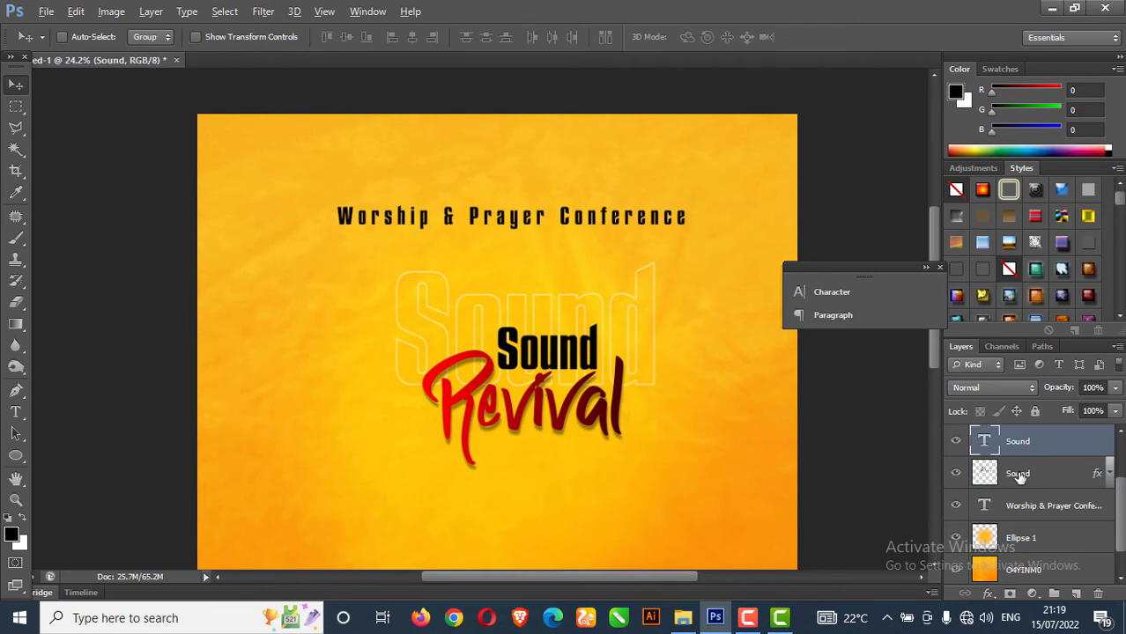
pyautogui.keyDown('ctrl'); pyautogui.click(1019, 475); pyautogui.keyUp('ctrl')
pyautogui.moveTo(546, 333); pyautogui.dragTo(553, 290)
# Move the "Worship & Prayer Conference" heading up and slightly right, clear of the outlined "Sound"
pyautogui.rightClick(519, 222)
pyautogui.click(564, 231)
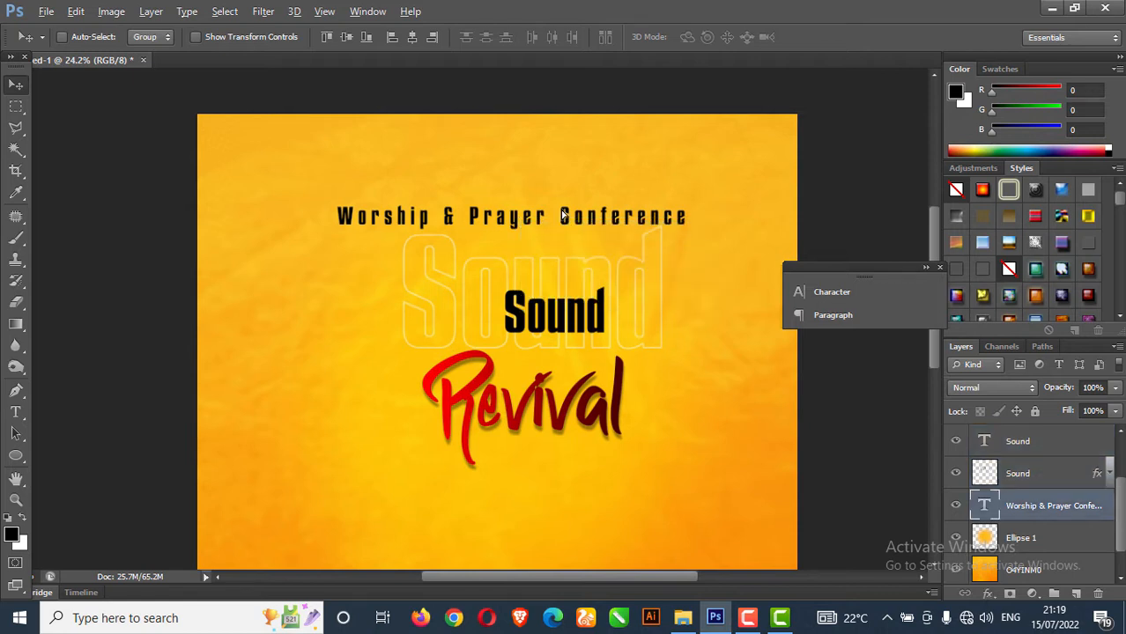
pyautogui.moveTo(550, 219); pyautogui.dragTo(566, 184)
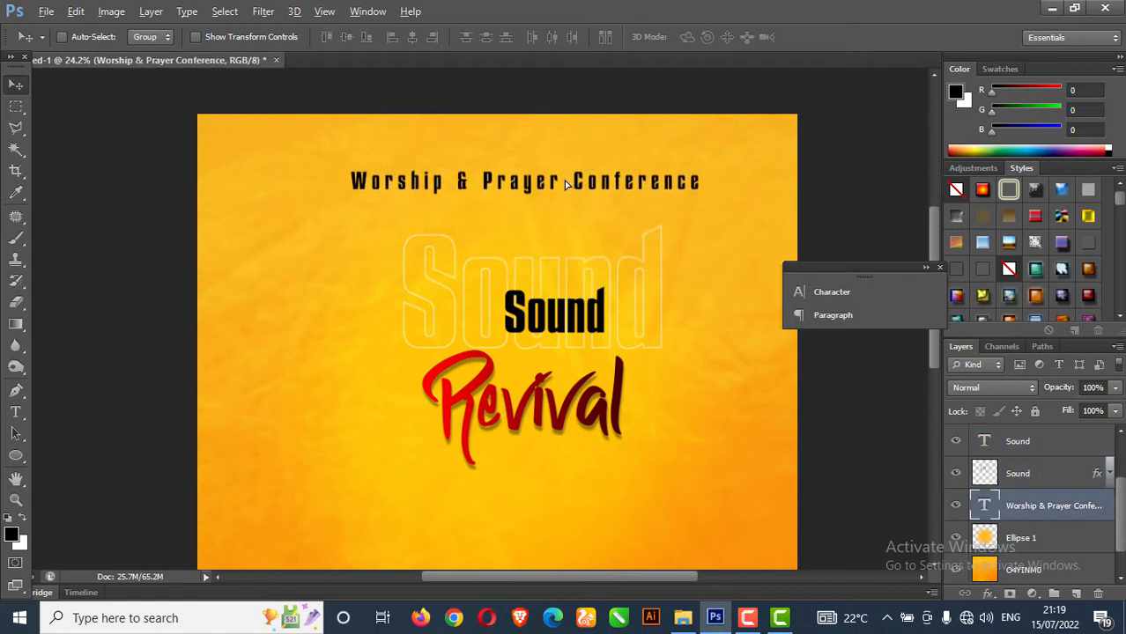
# Move "Revival" up to meet the lower edge of the solid "Sound" text and scale it up slightly
pyautogui.rightClick(568, 401)
pyautogui.click(585, 403)
pyautogui.moveTo(585, 403); pyautogui.dragTo(604, 380)
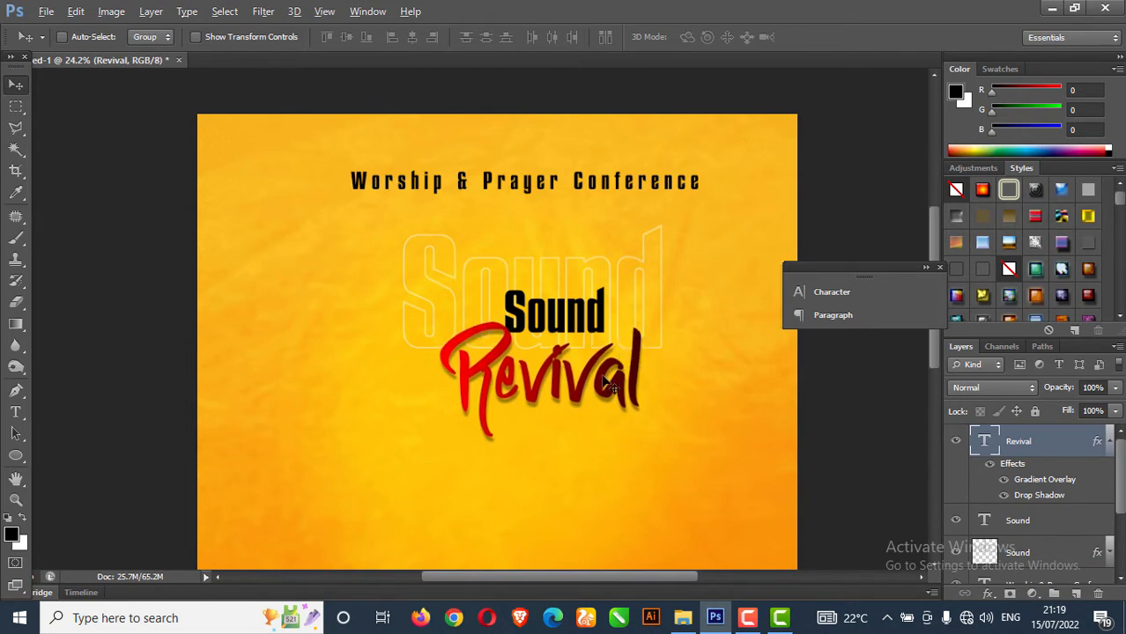
pyautogui.hotkey('ctrl', 't')
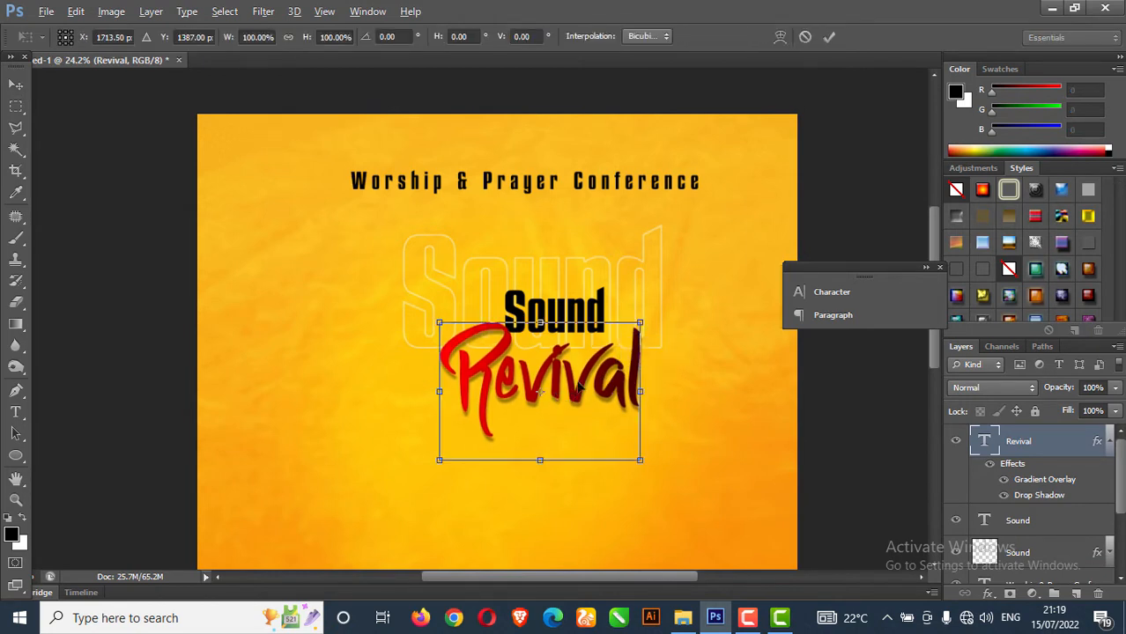
pyautogui.moveTo(639, 325); pyautogui.dragTo(658, 317)
pyautogui.press('Return')
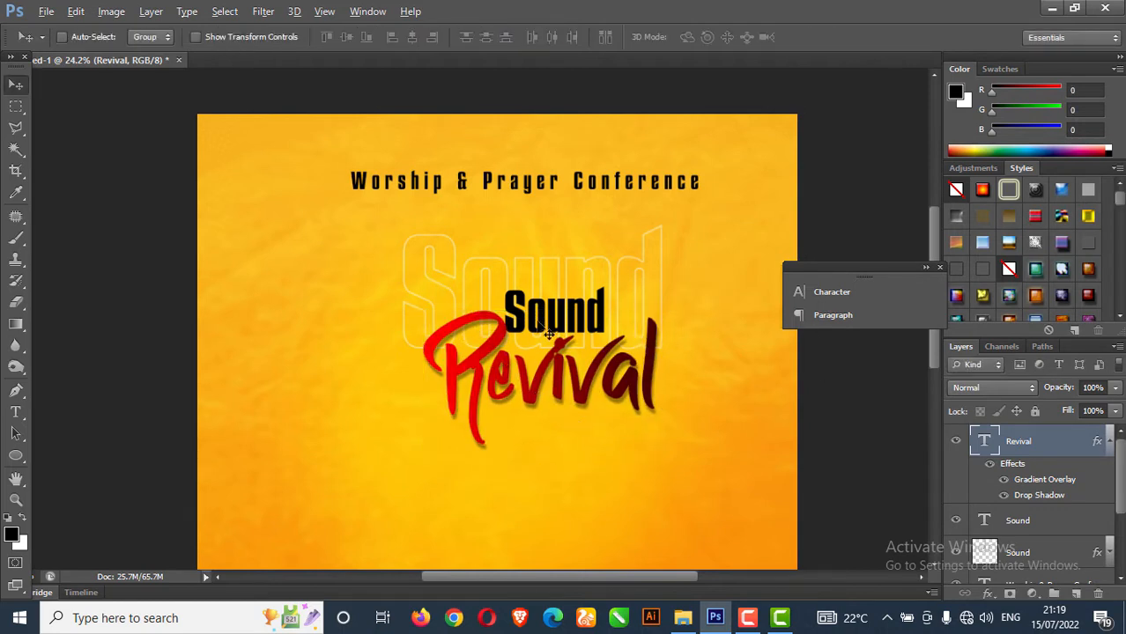
# Apply a red (e60202) Color Overlay to the solid "Sound" text and shift the text slightly right
pyautogui.rightClick(564, 316)
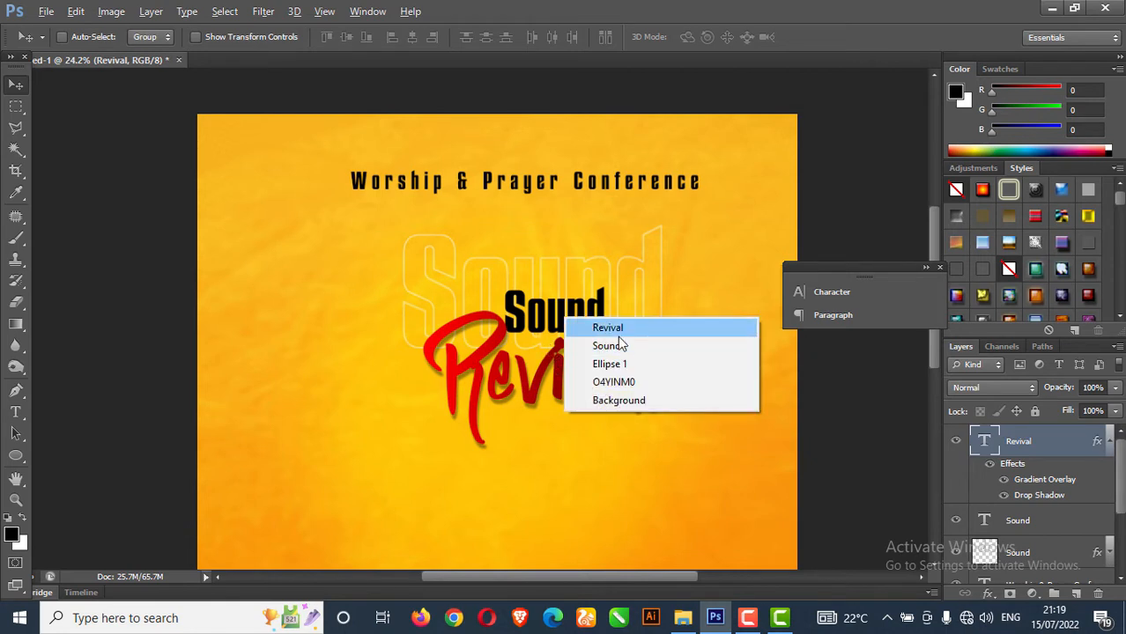
pyautogui.click(621, 349)
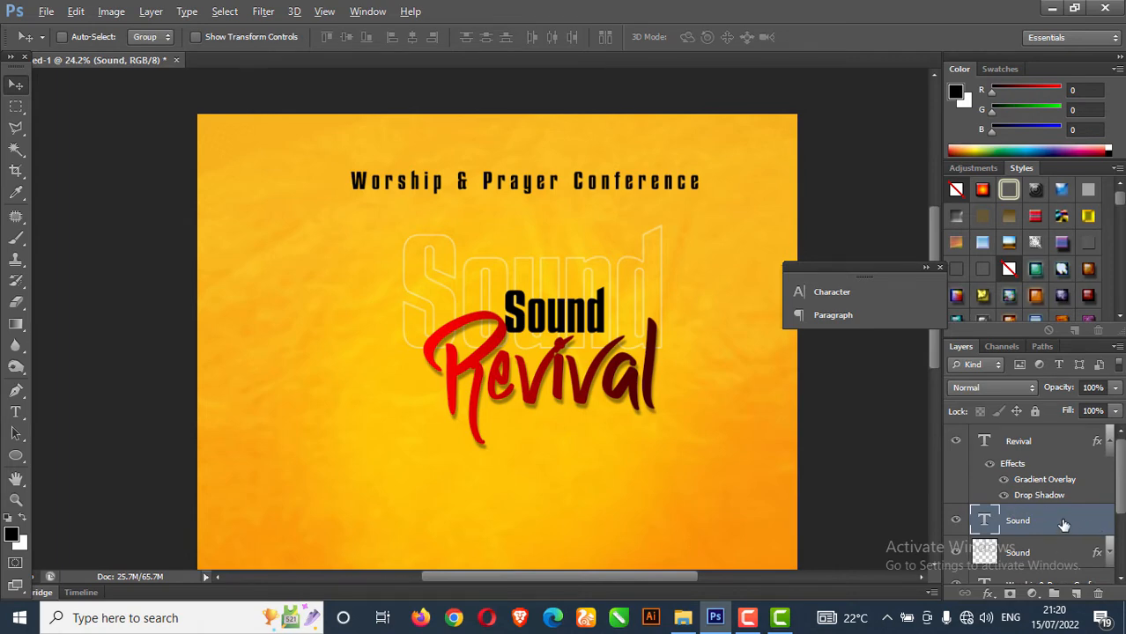
pyautogui.doubleClick(1085, 529)
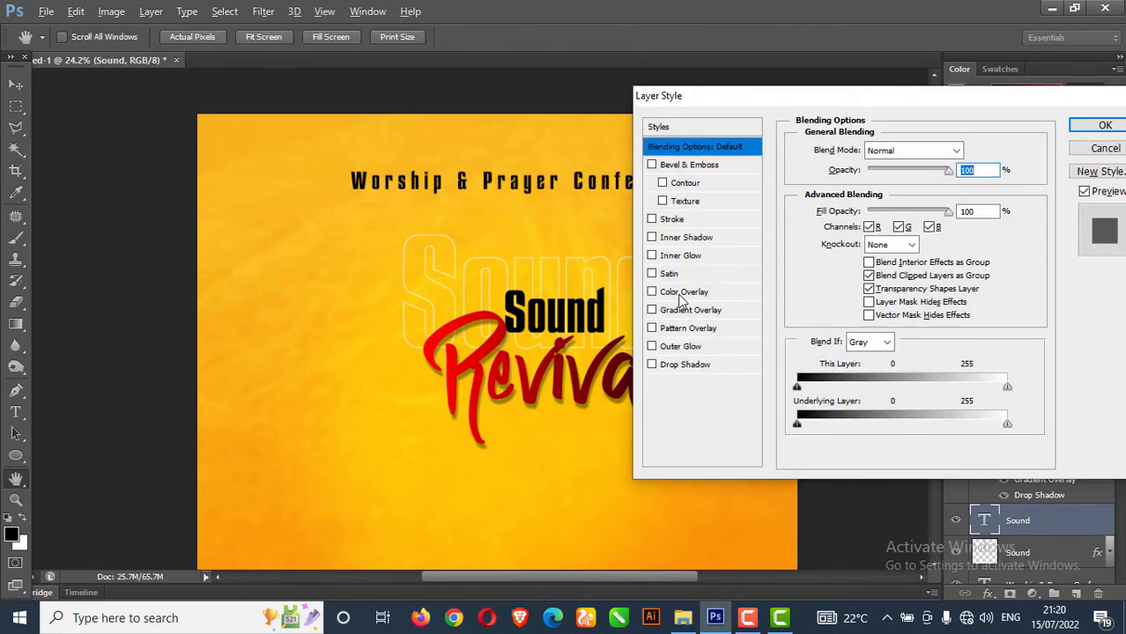
pyautogui.click(680, 299)
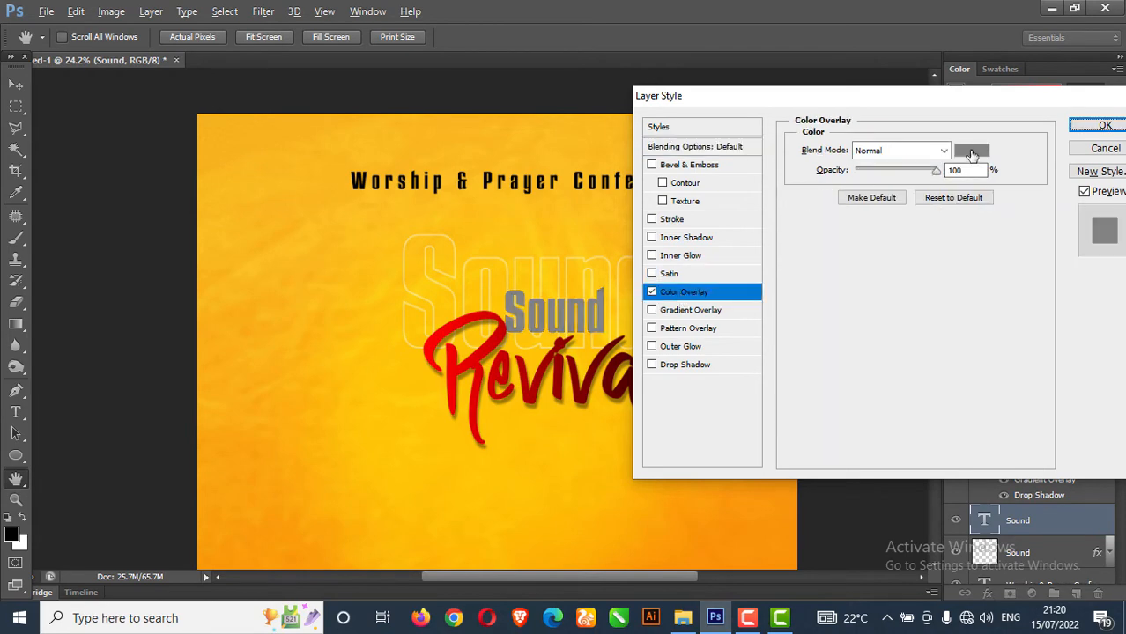
pyautogui.click(971, 154)
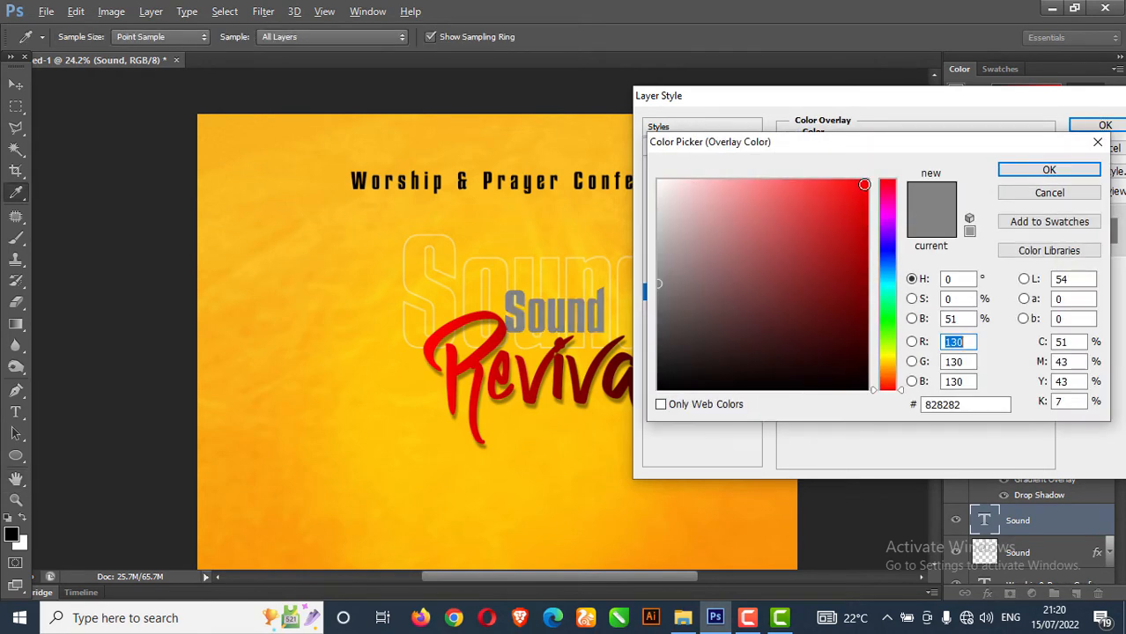
pyautogui.moveTo(864, 184); pyautogui.dragTo(877, 168)
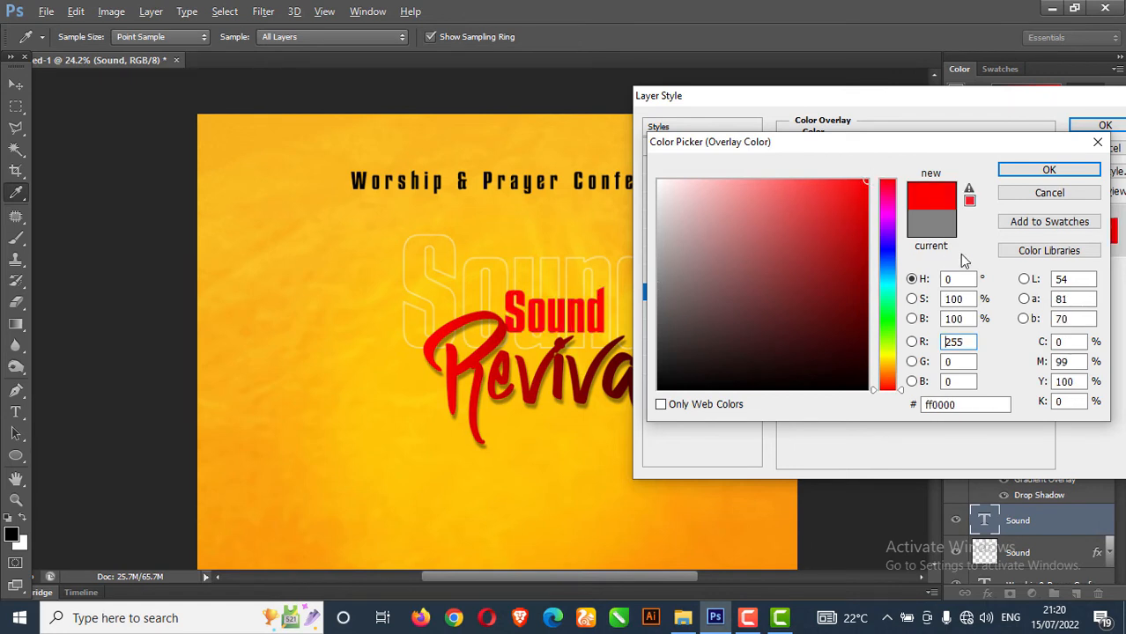
pyautogui.click(866, 200)
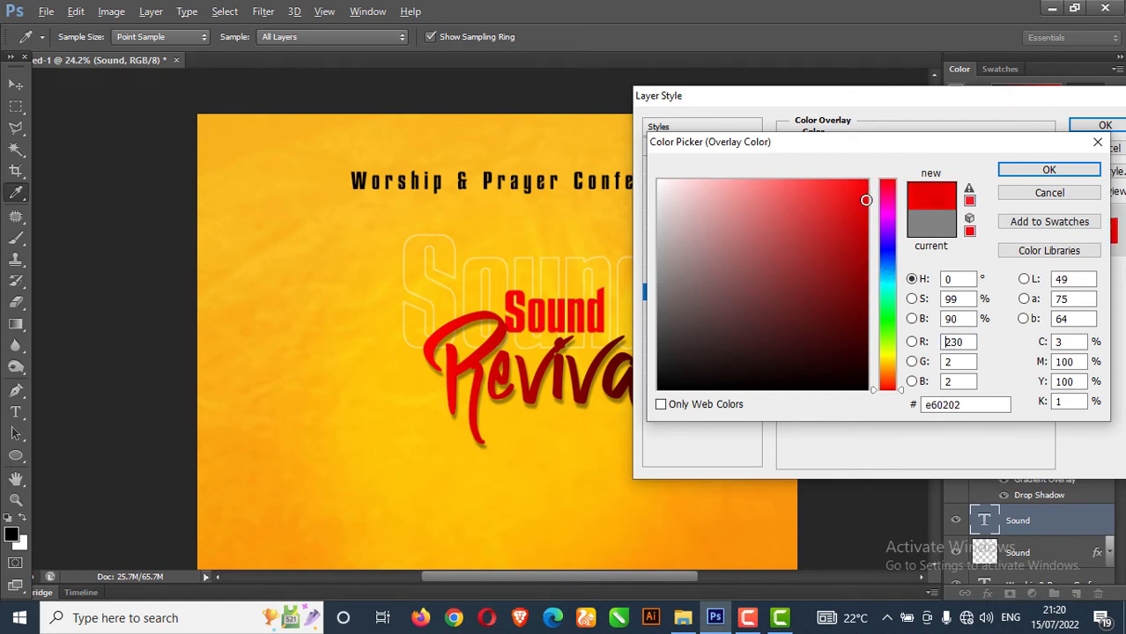
pyautogui.click(1056, 173)
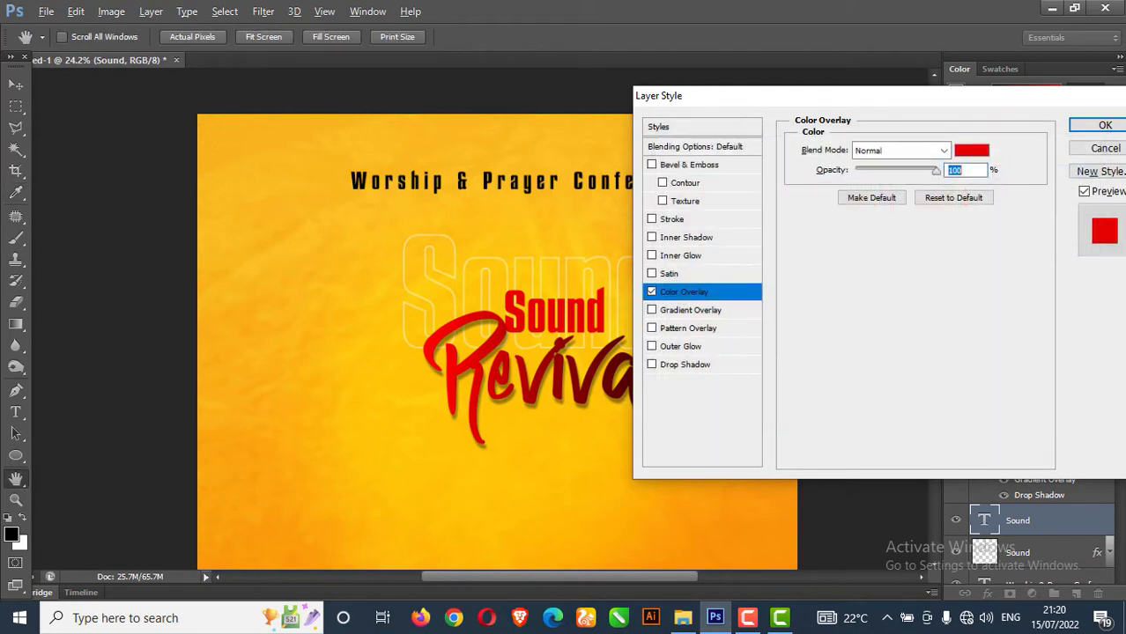
pyautogui.click(1104, 125)
pyautogui.moveTo(549, 321); pyautogui.dragTo(557, 321)
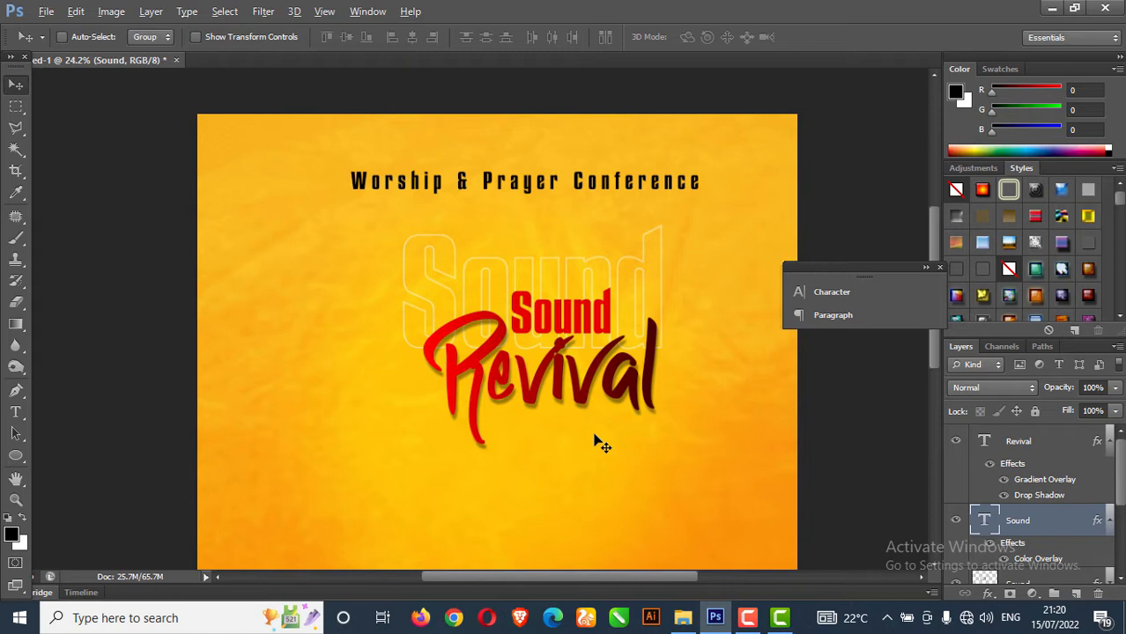
pyautogui.press('j')
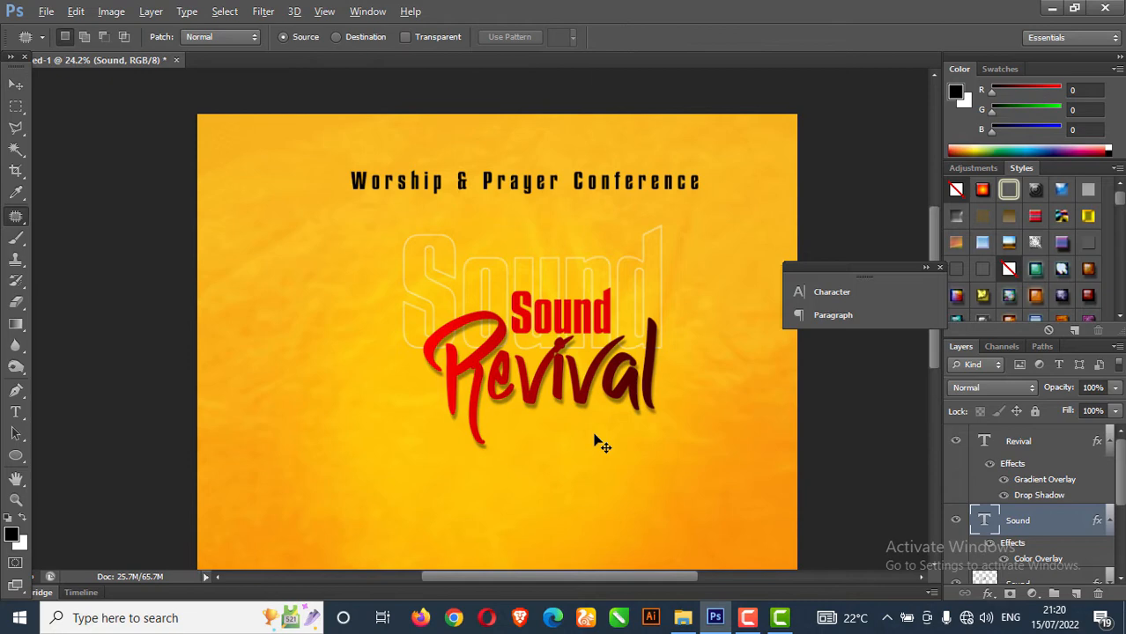
# Duplicate the solid red "Sound" text, change the copy to read "of" and move it next to "Sound"
pyautogui.click(16, 85)
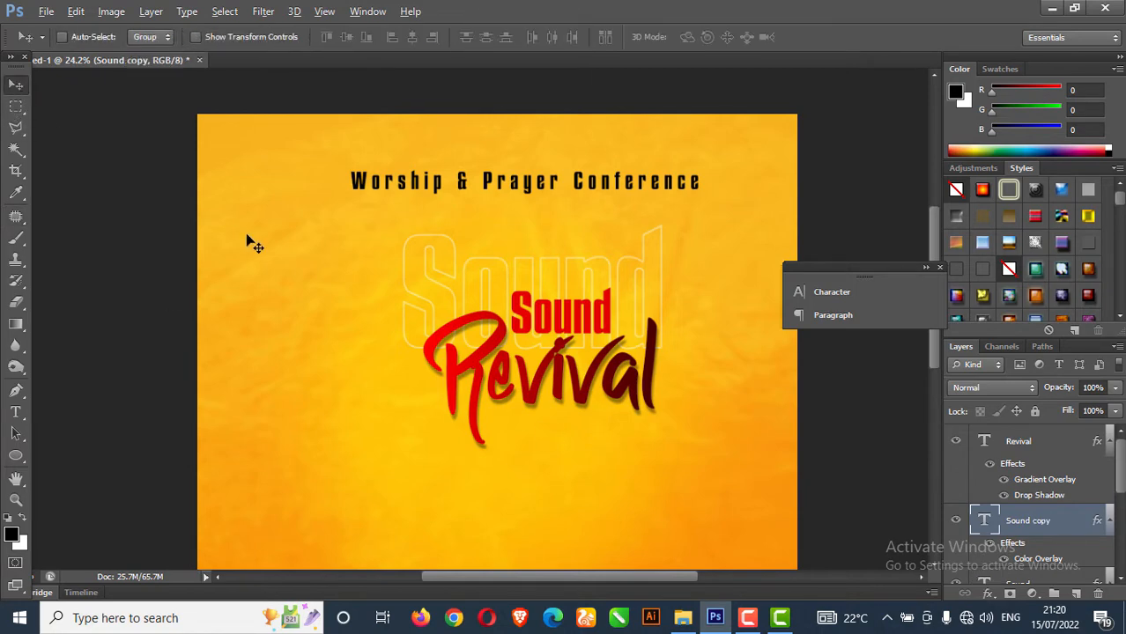
pyautogui.keyDown('alt'); pyautogui.moveTo(592, 310); pyautogui.dragTo(737, 324); pyautogui.keyUp('alt')
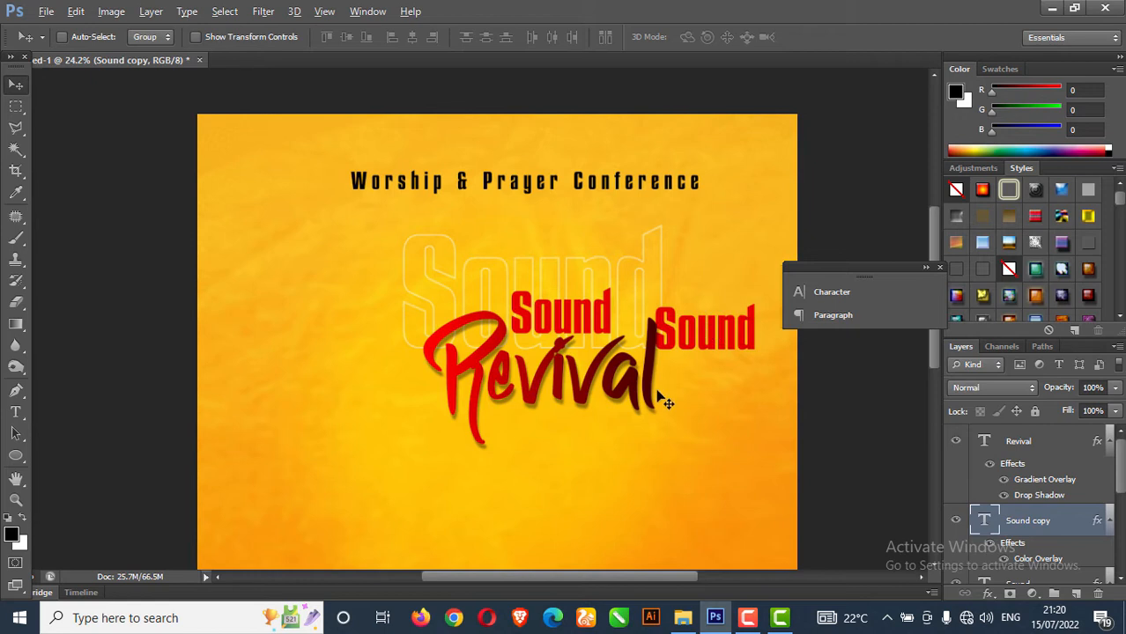
pyautogui.click(20, 417)
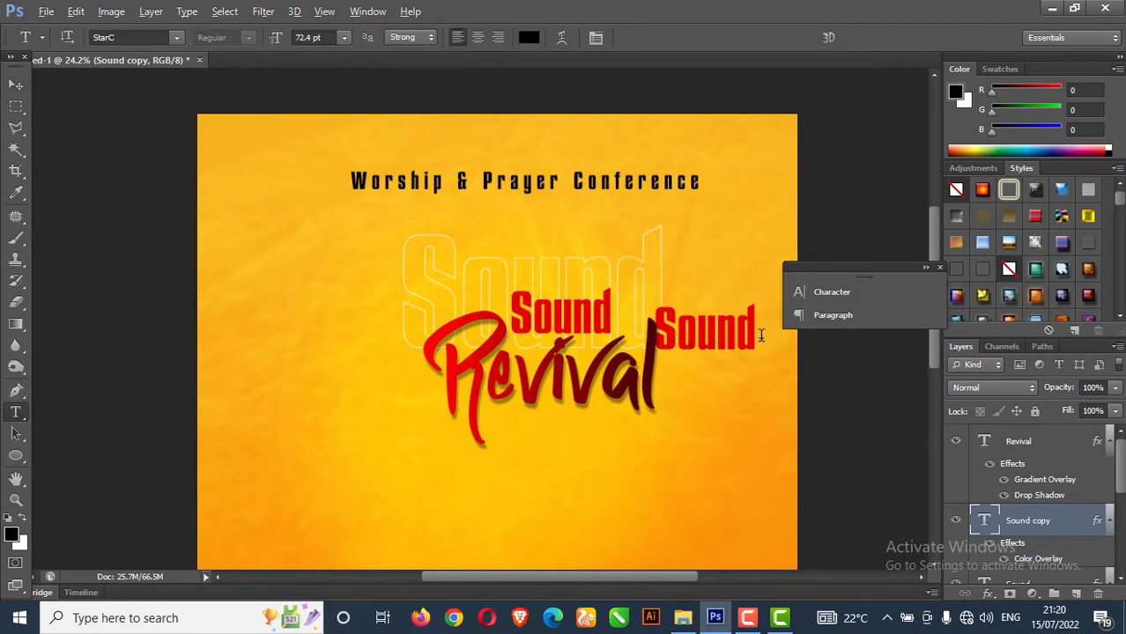
pyautogui.doubleClick(761, 335)
pyautogui.press('Left')
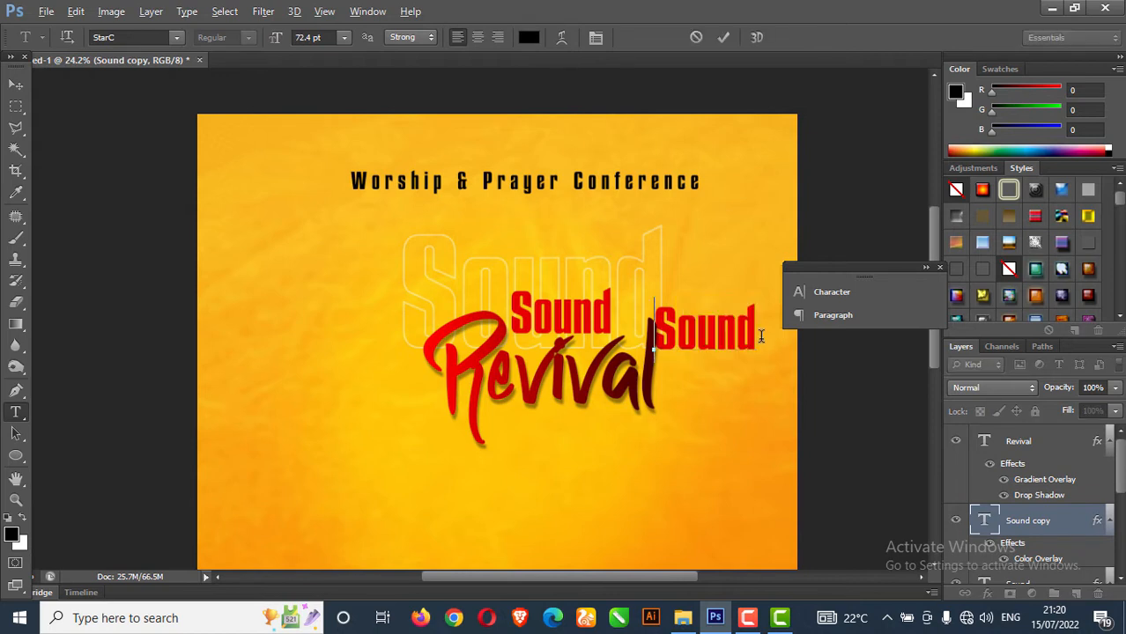
pyautogui.hotkey('ctrl', 'a')
pyautogui.press('BackSpace')
pyautogui.write('of')
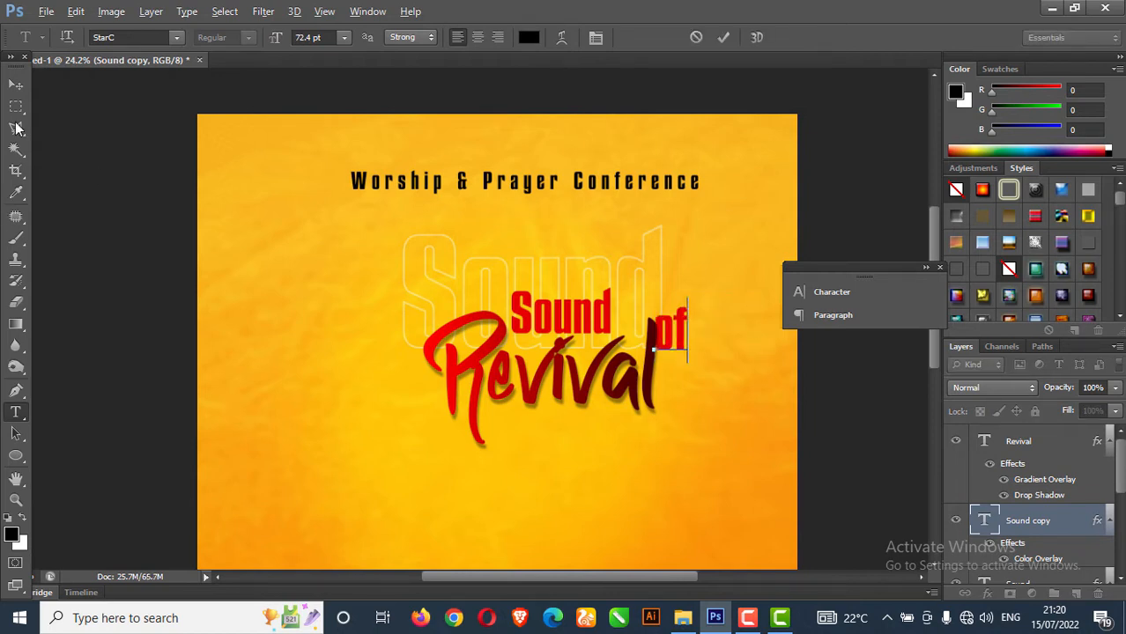
pyautogui.click(16, 84)
pyautogui.moveTo(697, 341); pyautogui.dragTo(662, 325)
# Set the font of the "of" text to Rage Italic
pyautogui.click(826, 293)
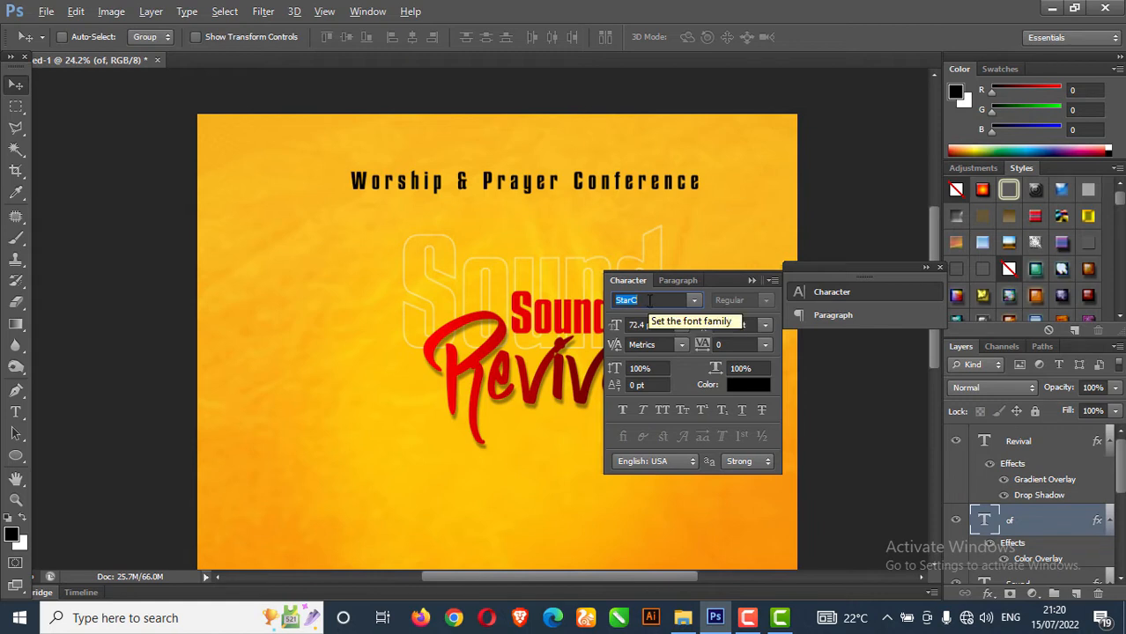
pyautogui.write('Rem')
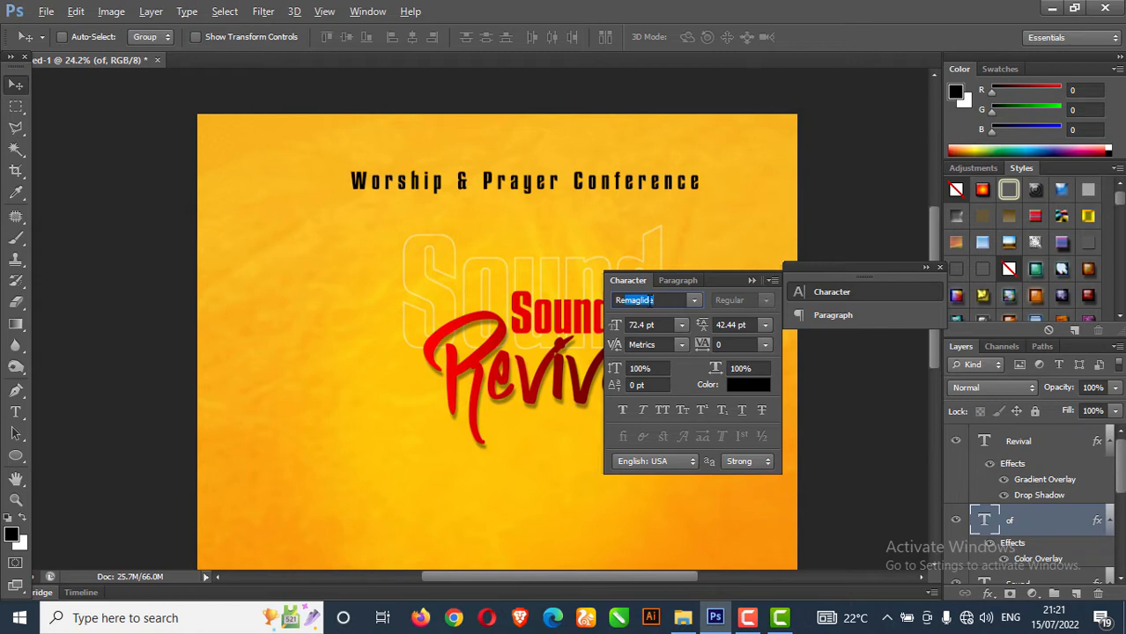
pyautogui.write('M')
pyautogui.write('R')
pyautogui.write('age Italic')
pyautogui.click(649, 300)
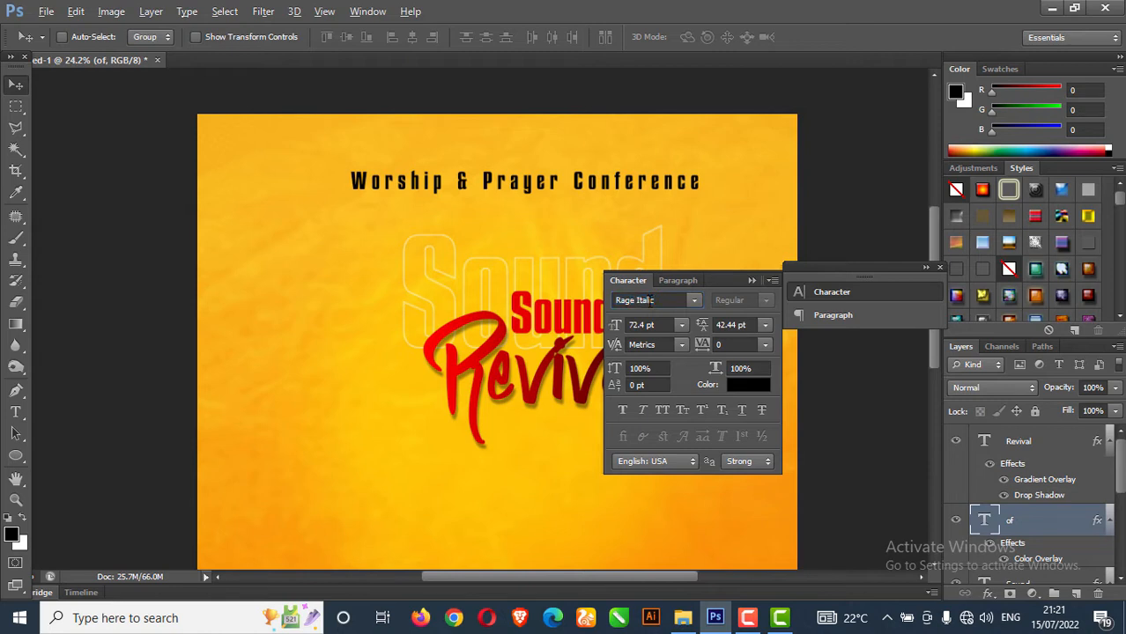
pyautogui.click(752, 280)
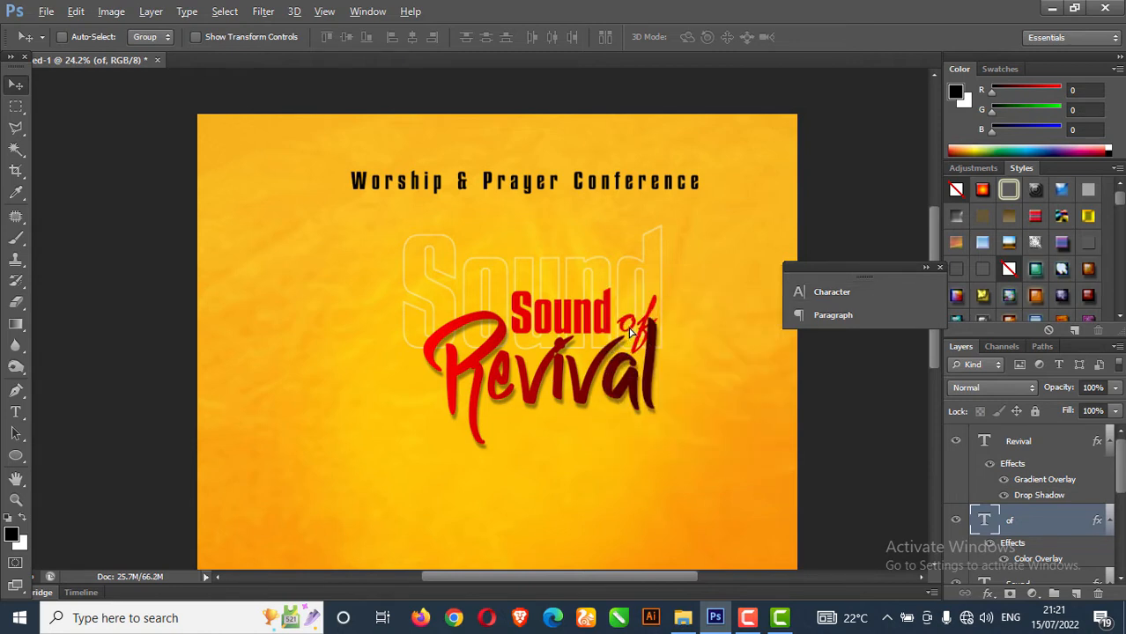
# Move "of" close to the end of the solid "Sound" text and scale it down to about 72%
pyautogui.moveTo(616, 325); pyautogui.dragTo(629, 328)
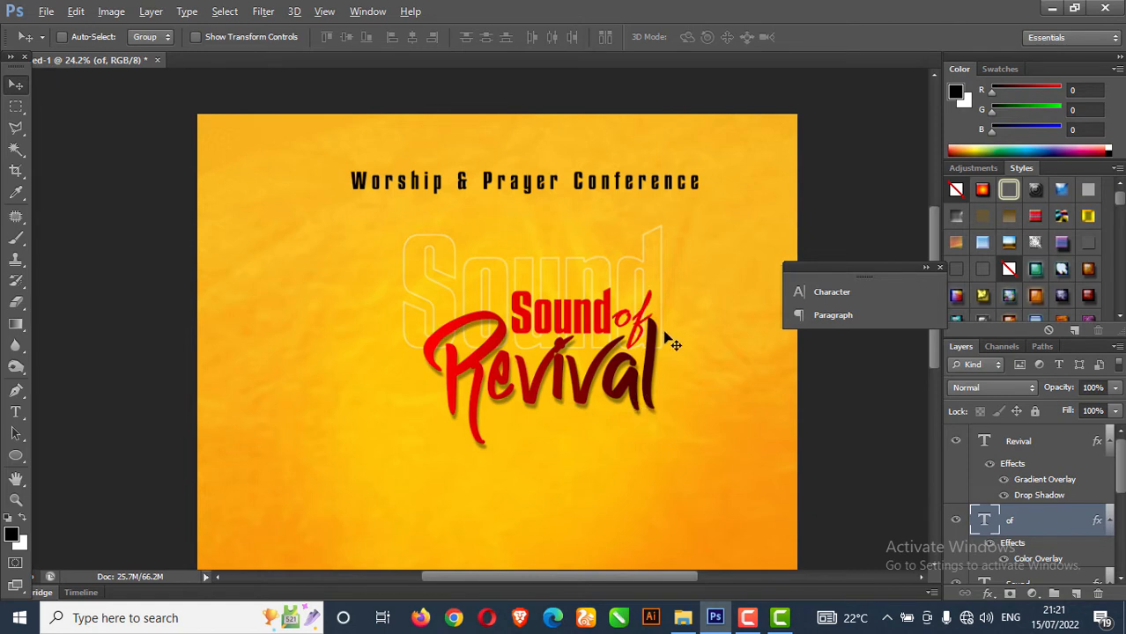
pyautogui.hotkey('ctrl', 't')
pyautogui.moveTo(653, 273)
pyautogui.mouseDown()
pyautogui.moveTo(648, 264)
pyautogui.moveTo(641, 279)
pyautogui.mouseUp()
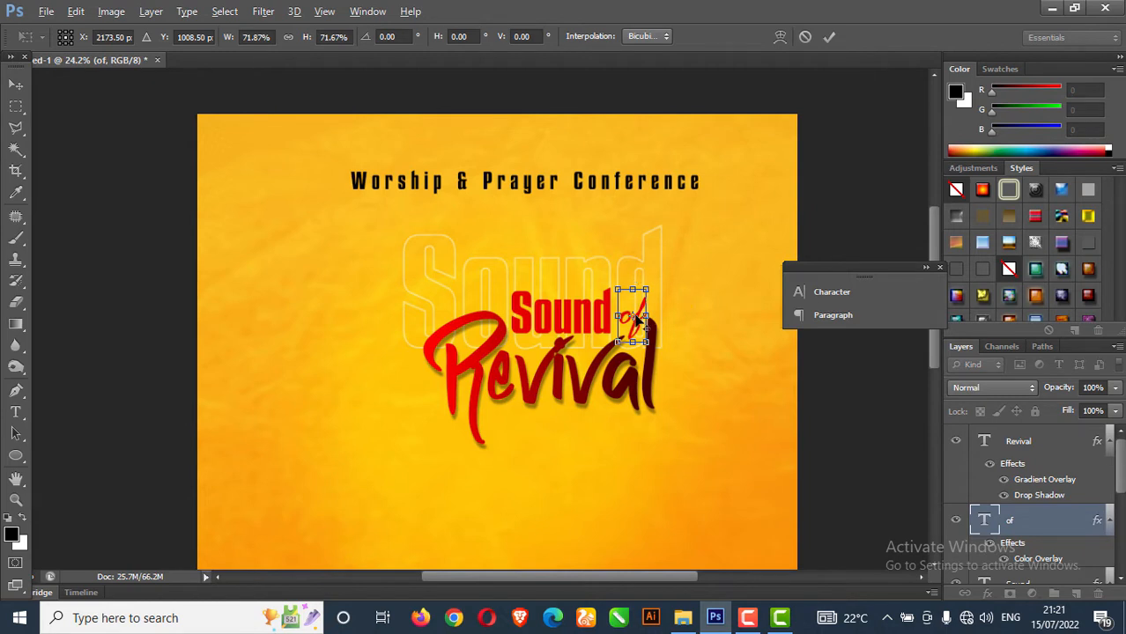
pyautogui.press('Return')
# Scale "of" down further and nudge it into the gap beside "Sound", above the end of "Revival"
pyautogui.moveTo(627, 318); pyautogui.dragTo(634, 325)
pyautogui.hotkey('ctrl', 't')
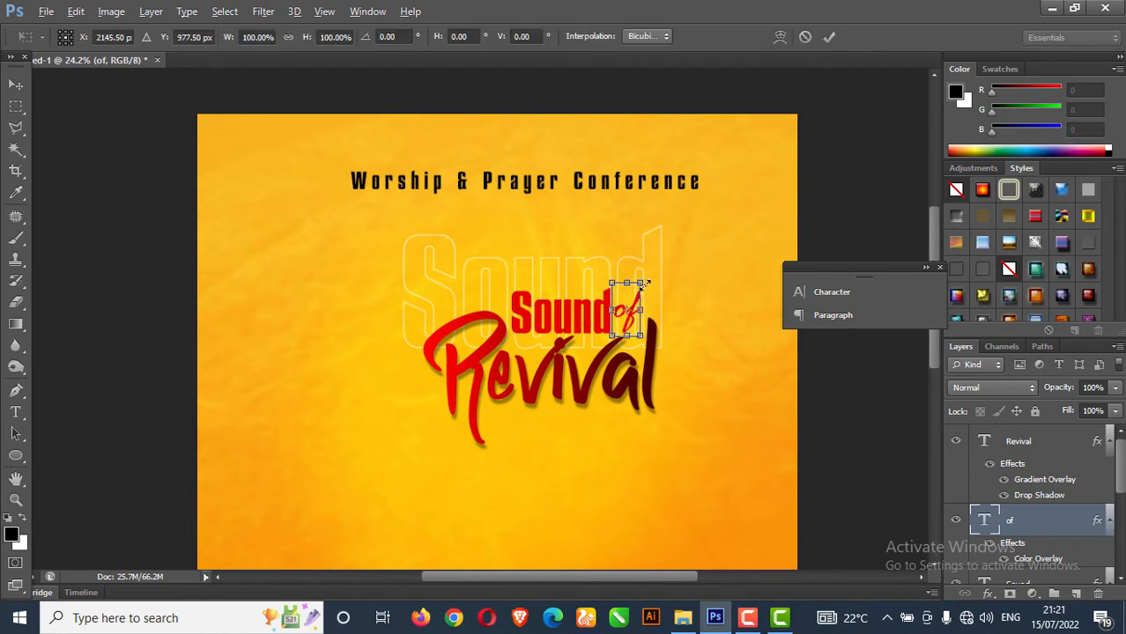
pyautogui.moveTo(643, 281); pyautogui.dragTo(640, 286)
pyautogui.press('Return')
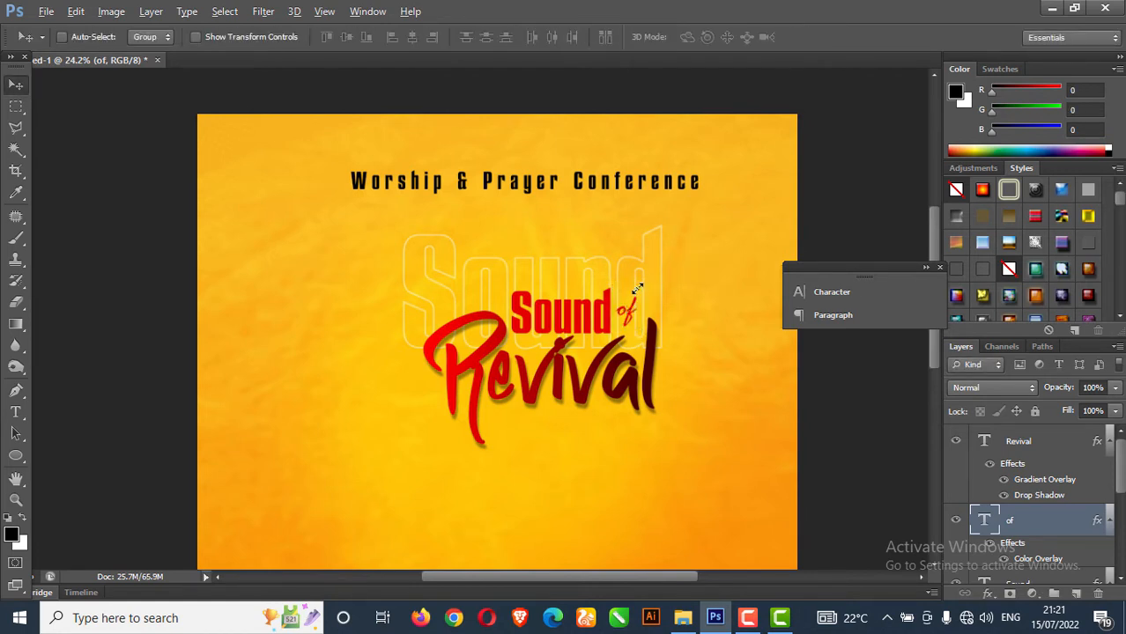
pyautogui.moveTo(627, 309); pyautogui.dragTo(628, 312)
pyautogui.press('Up')
pyautogui.press('Right')
pyautogui.press('Right')
pyautogui.press('Up')
# Change the Color Overlay of the "of" text to black (000000)
pyautogui.doubleClick(1076, 527)
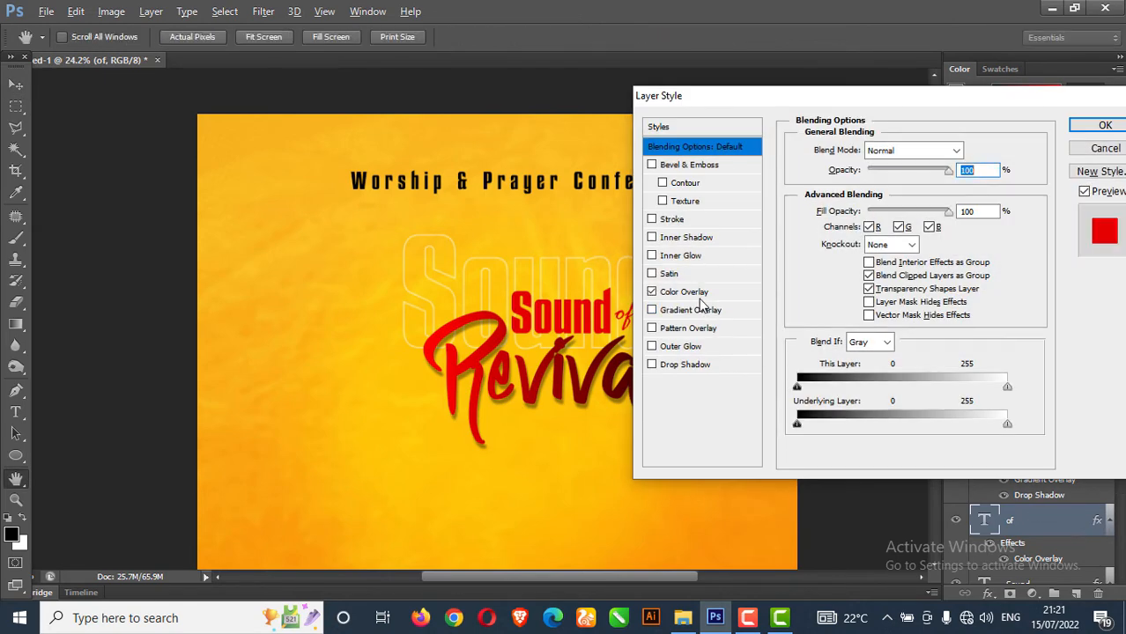
pyautogui.click(683, 292)
pyautogui.click(968, 152)
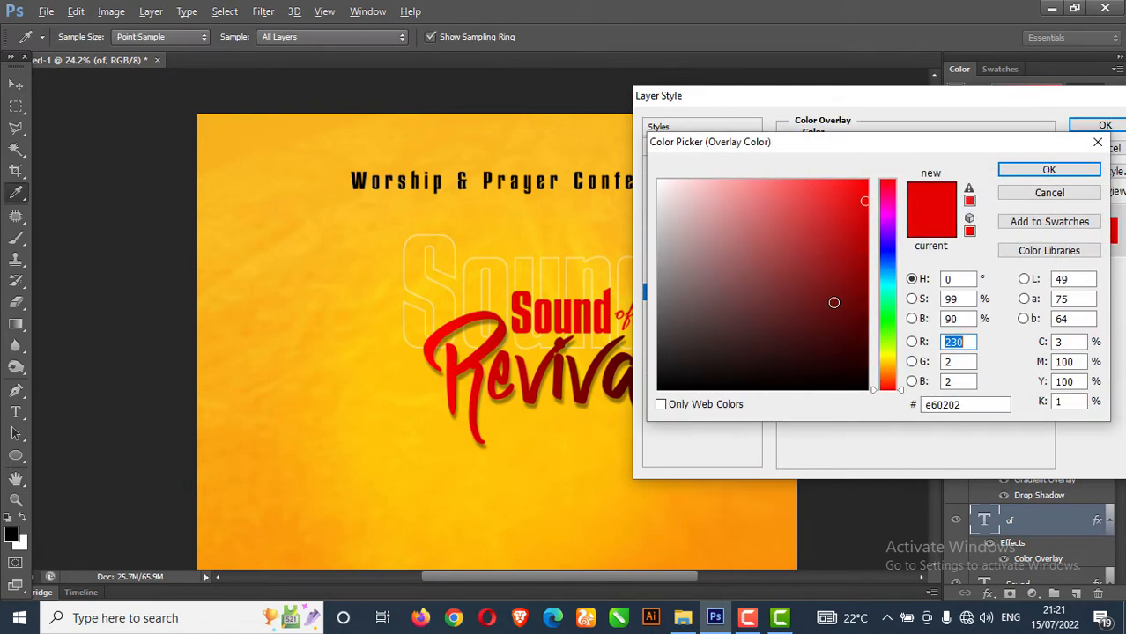
pyautogui.moveTo(833, 302); pyautogui.dragTo(874, 397)
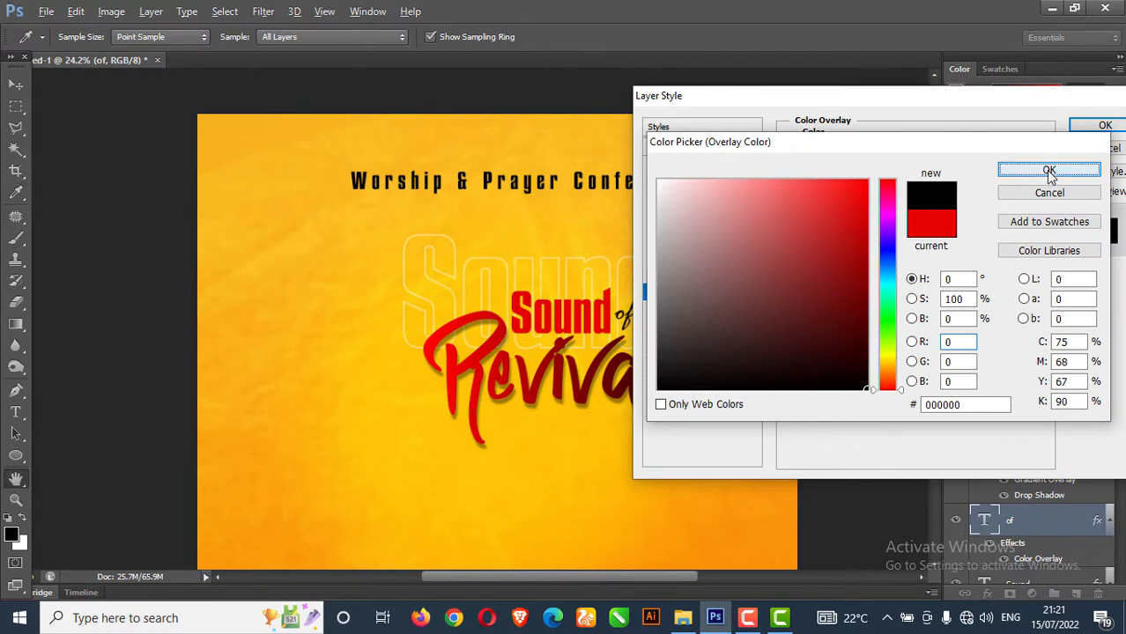
pyautogui.click(1049, 170)
pyautogui.click(1104, 125)
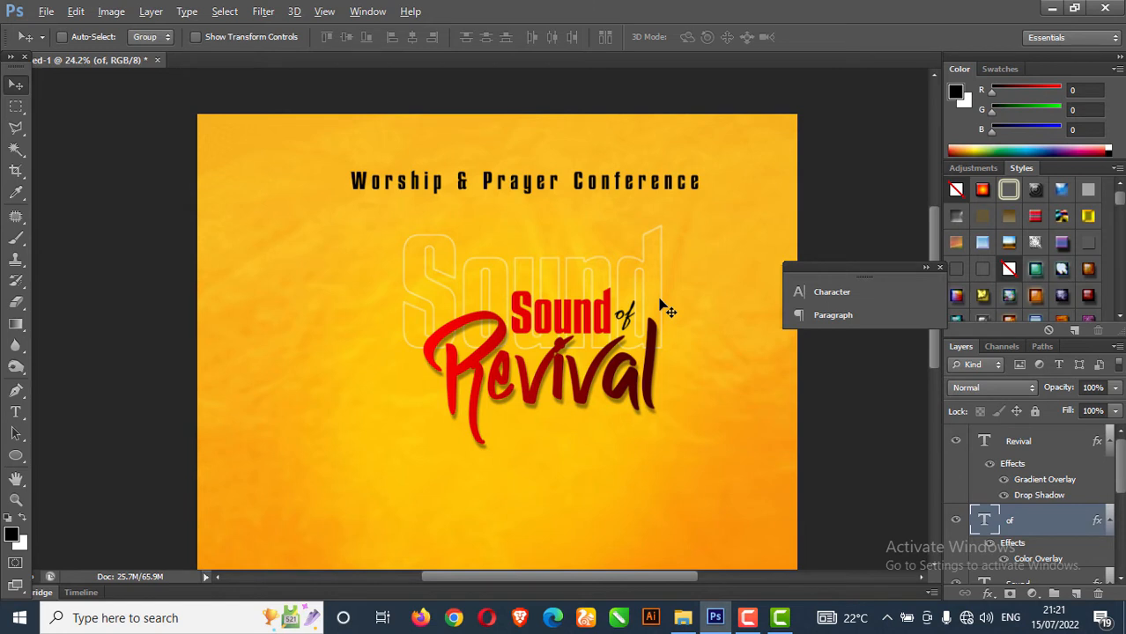
# Place the Dunsin-Oyekan-The-Difference image from the resource folder into the flyer, along the left edge beside the title
pyautogui.click(683, 619)
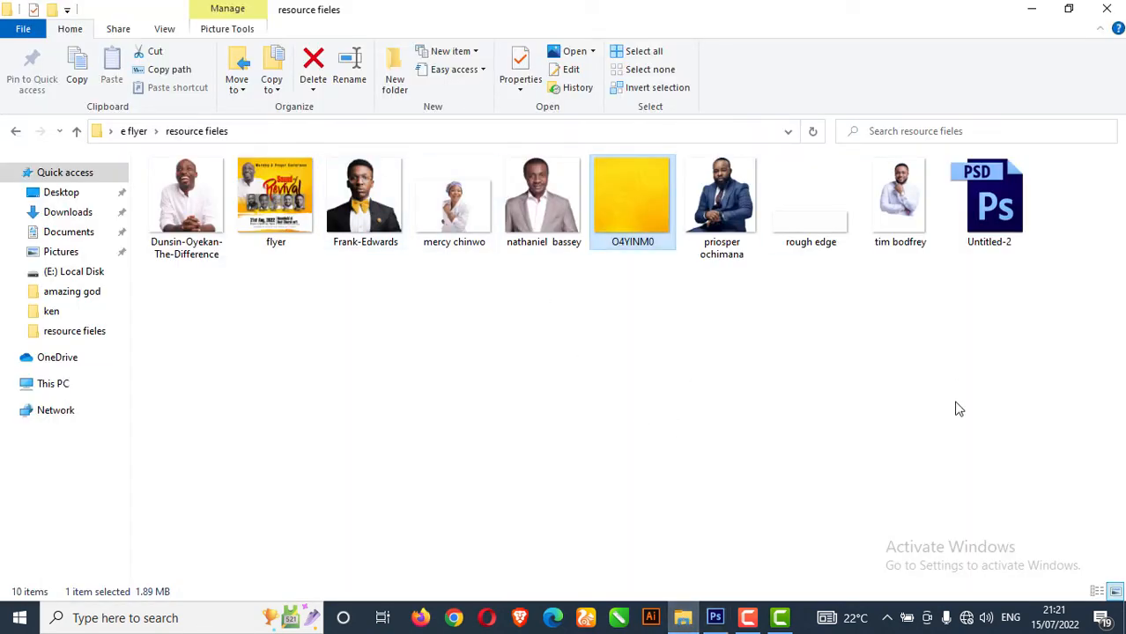
pyautogui.click(574, 387)
pyautogui.click(195, 200)
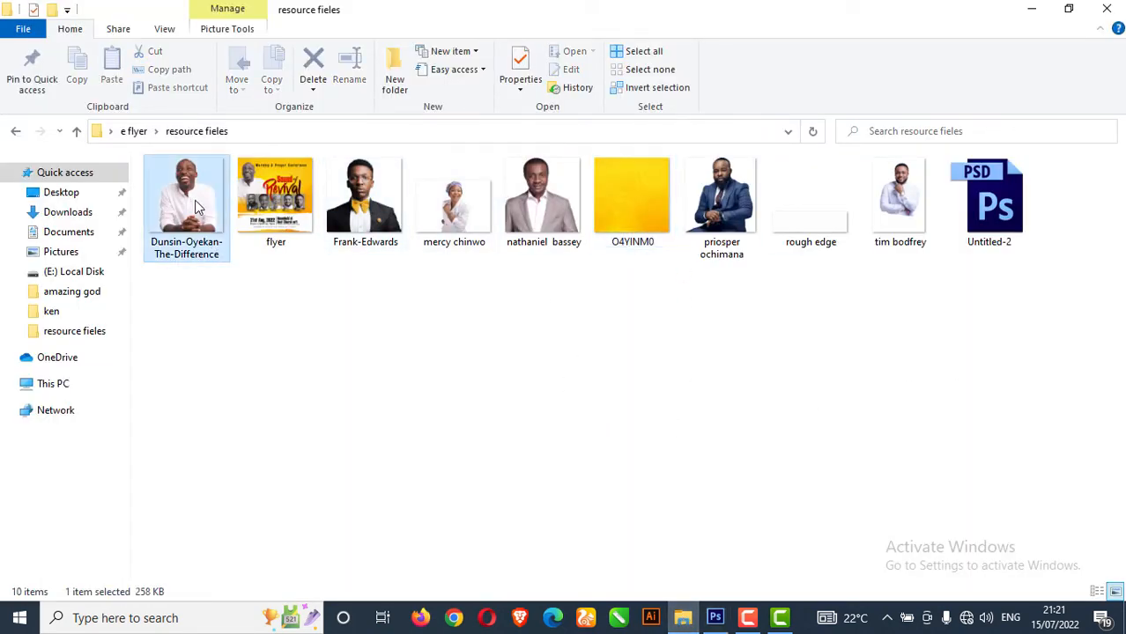
pyautogui.moveTo(757, 457); pyautogui.dragTo(339, 377)
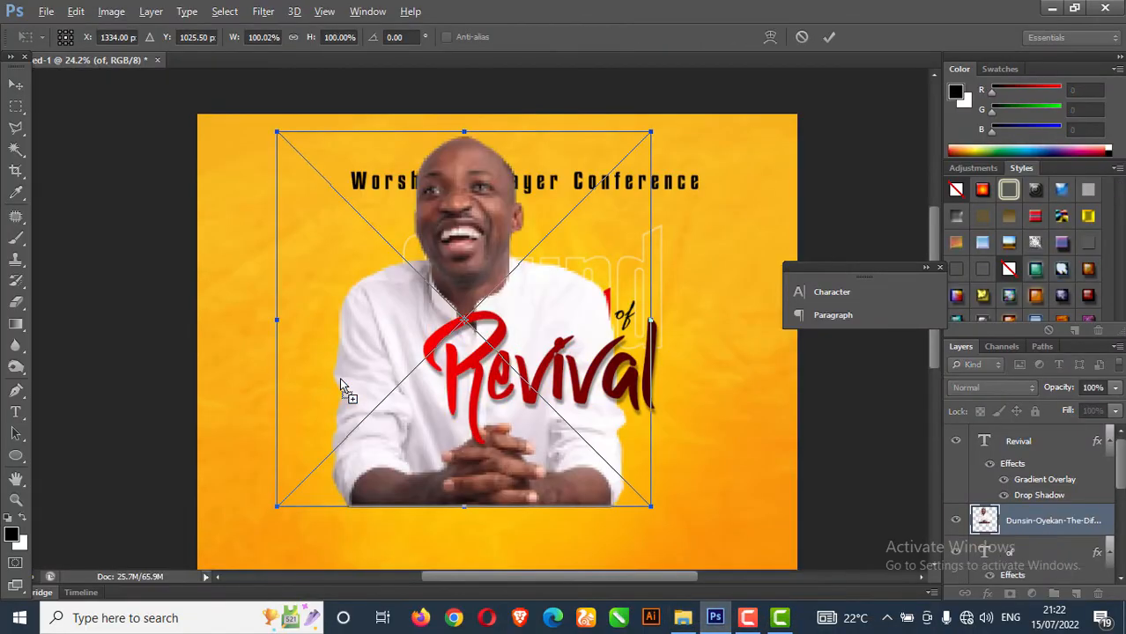
pyautogui.moveTo(546, 310); pyautogui.dragTo(385, 343)
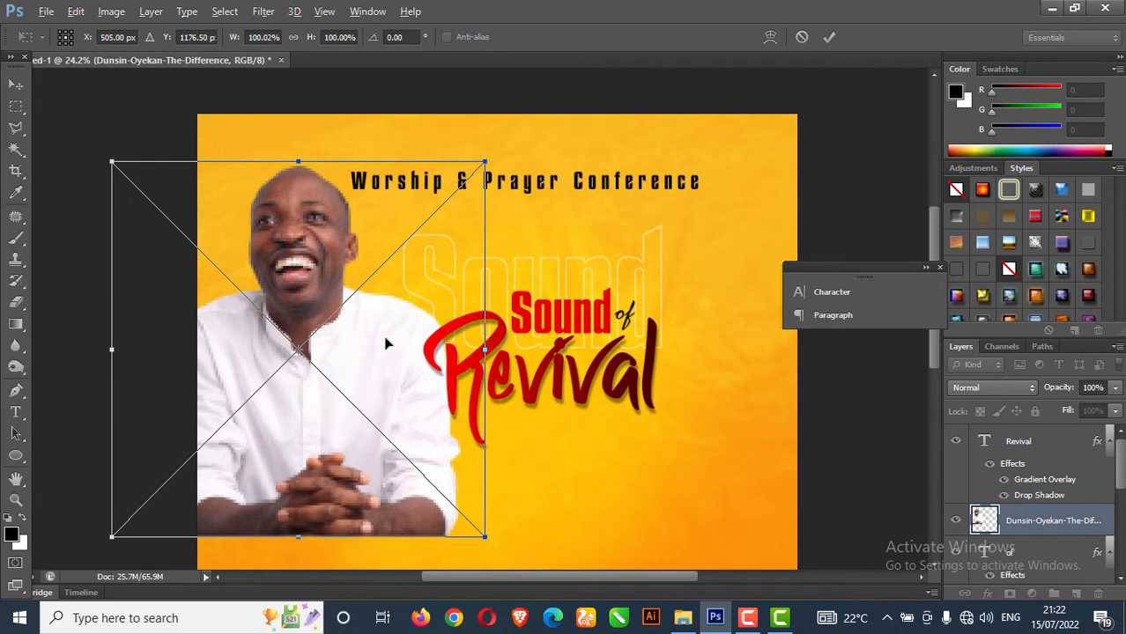
pyautogui.press('Return')
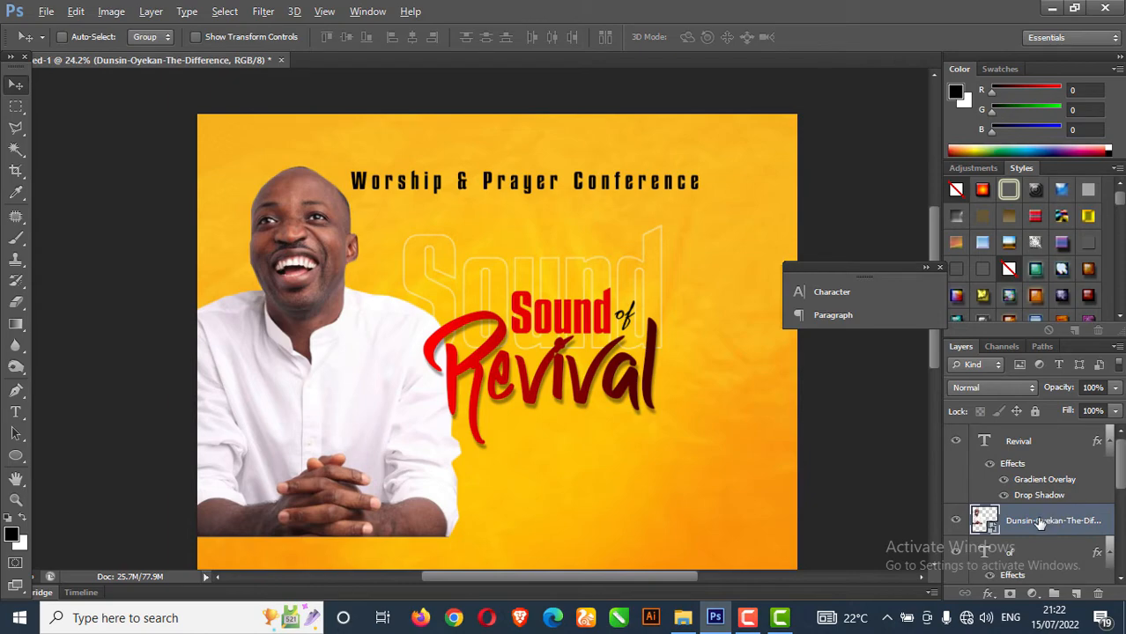
# Rasterize the placed portrait layer and add a layer mask to it
pyautogui.rightClick(1039, 522)
pyautogui.click(703, 231)
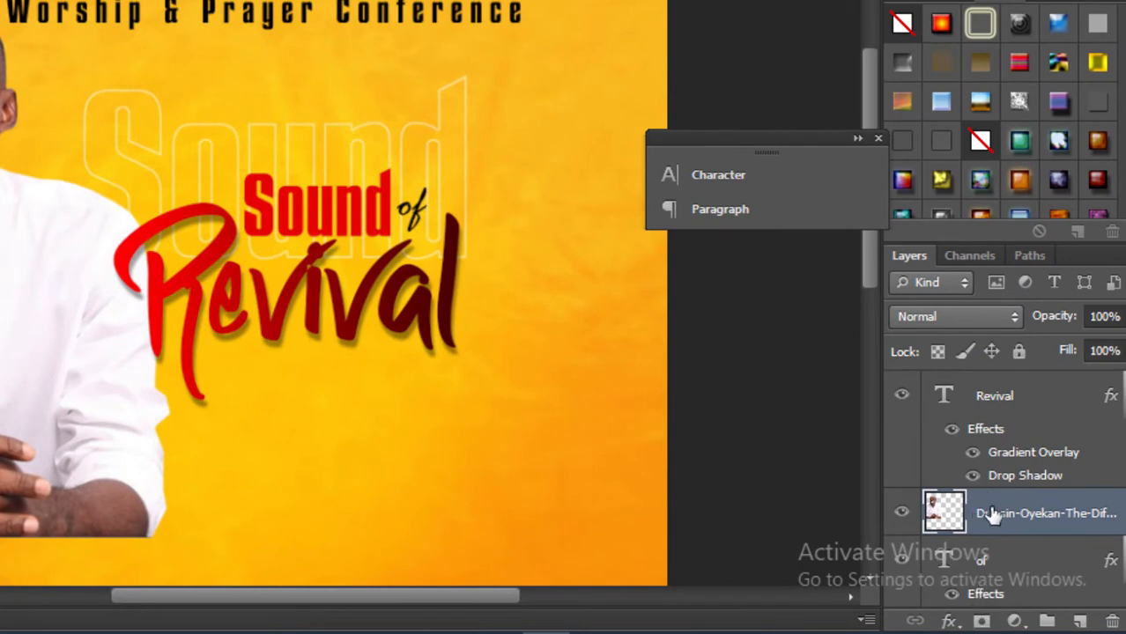
pyautogui.click(981, 621)
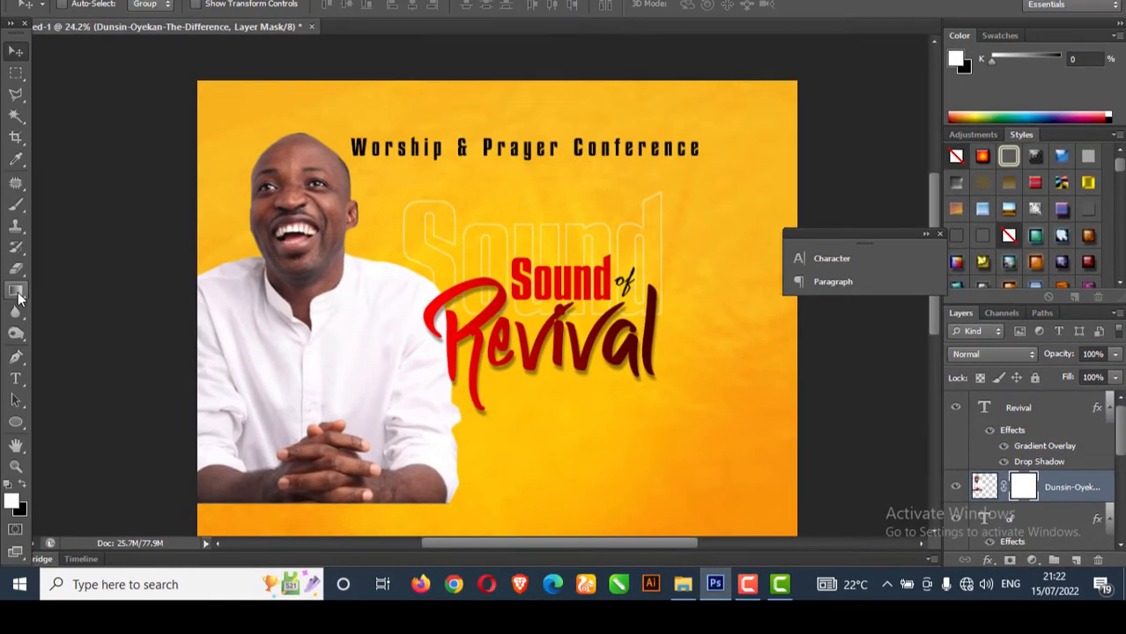
# Fade out the portrait's lower part with a linear gradient on its mask and shift the portrait slightly right and down
pyautogui.click(16, 291)
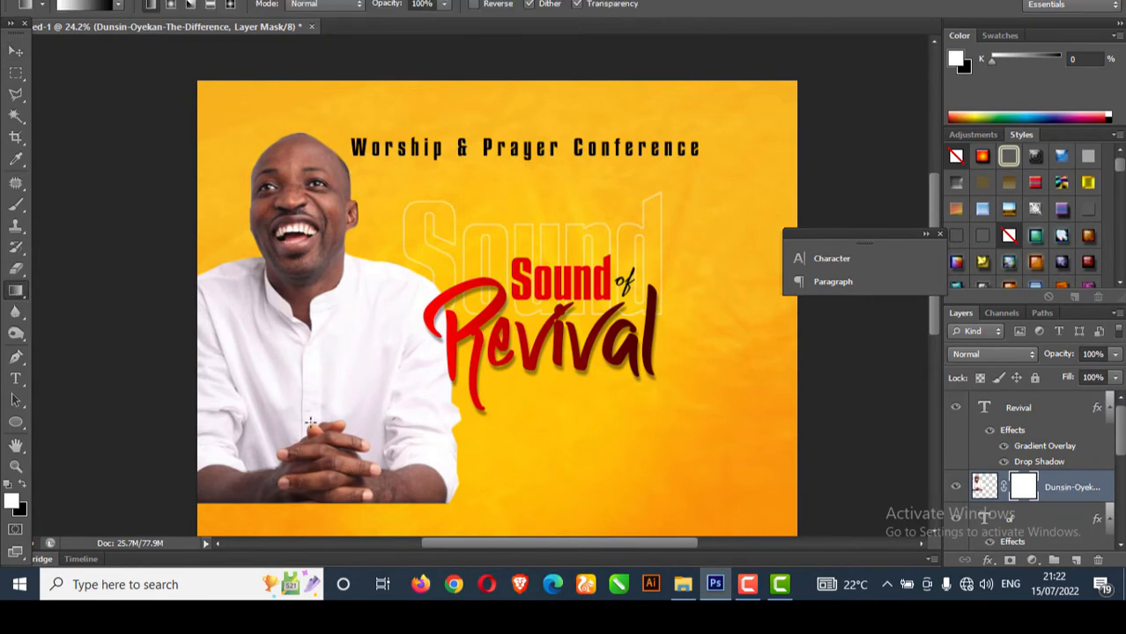
pyautogui.moveTo(297, 438); pyautogui.dragTo(292, 507)
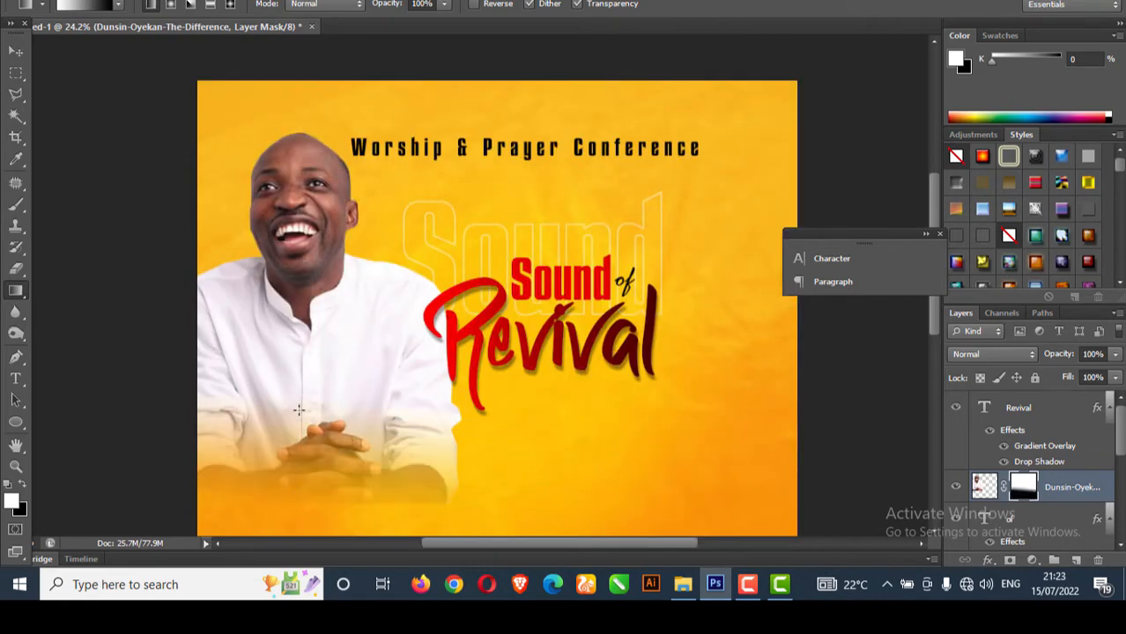
pyautogui.moveTo(299, 385); pyautogui.dragTo(299, 474)
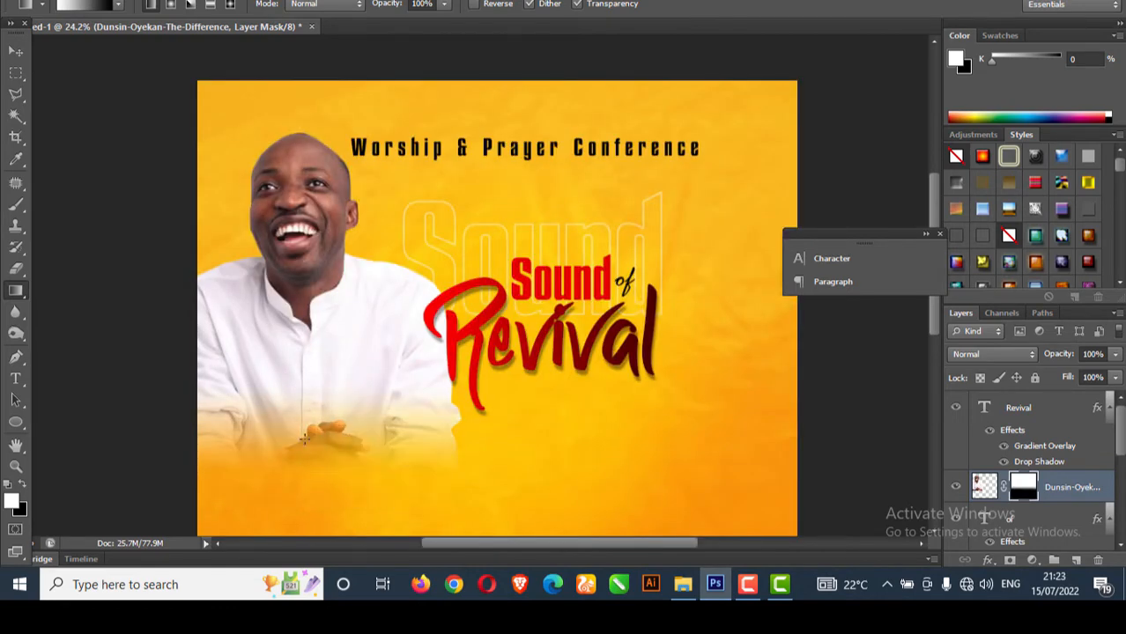
pyautogui.moveTo(302, 368); pyautogui.dragTo(301, 465)
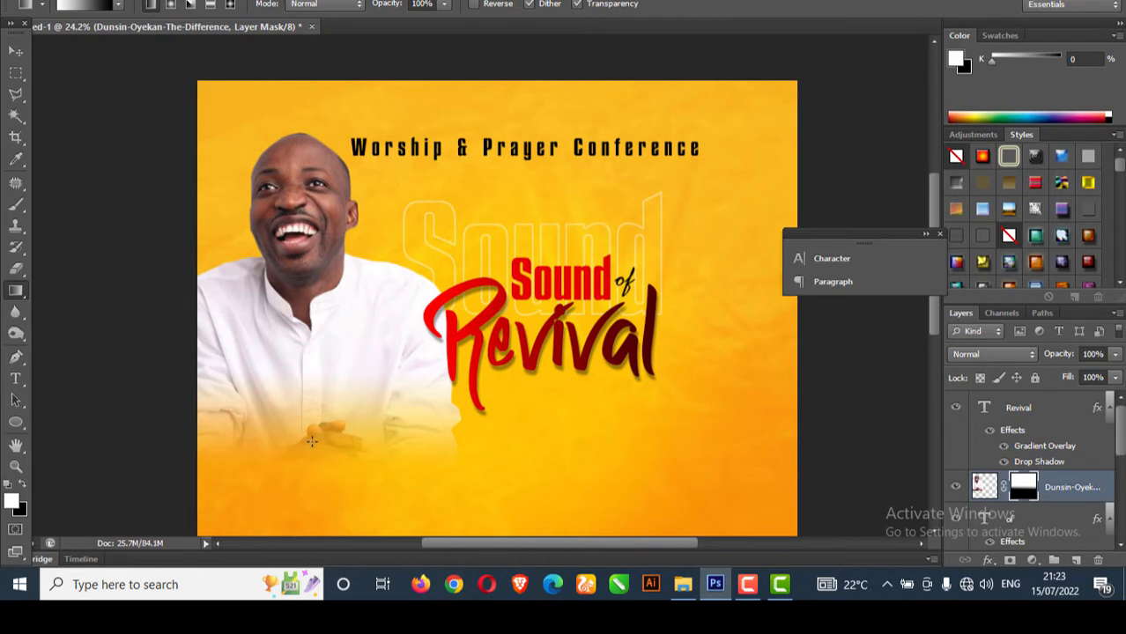
pyautogui.click(16, 51)
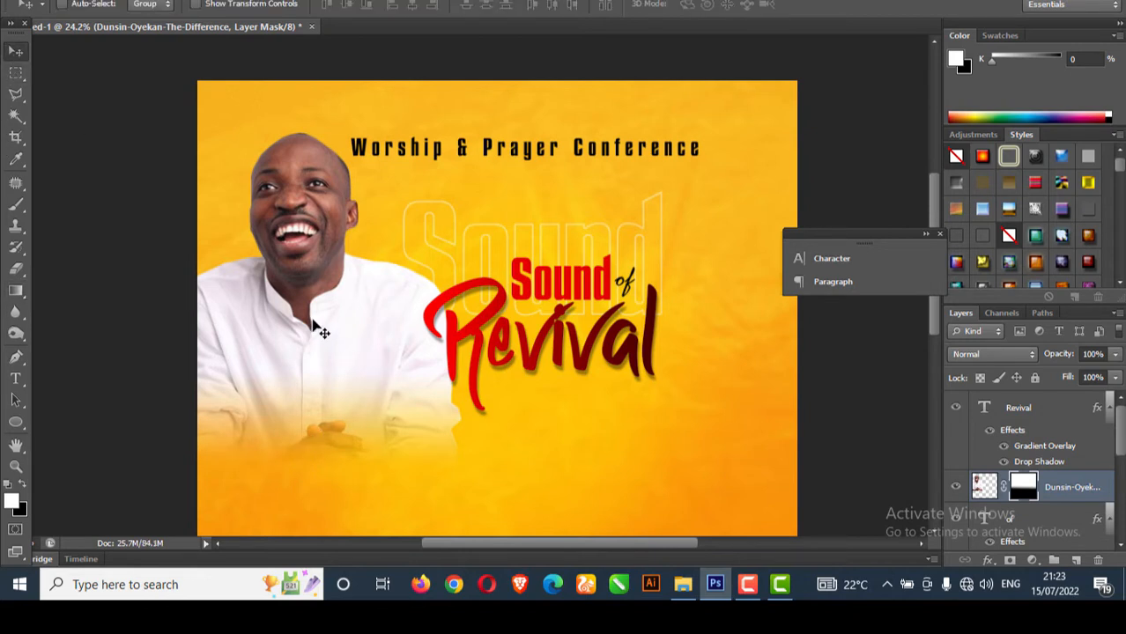
pyautogui.moveTo(293, 322); pyautogui.dragTo(299, 326)
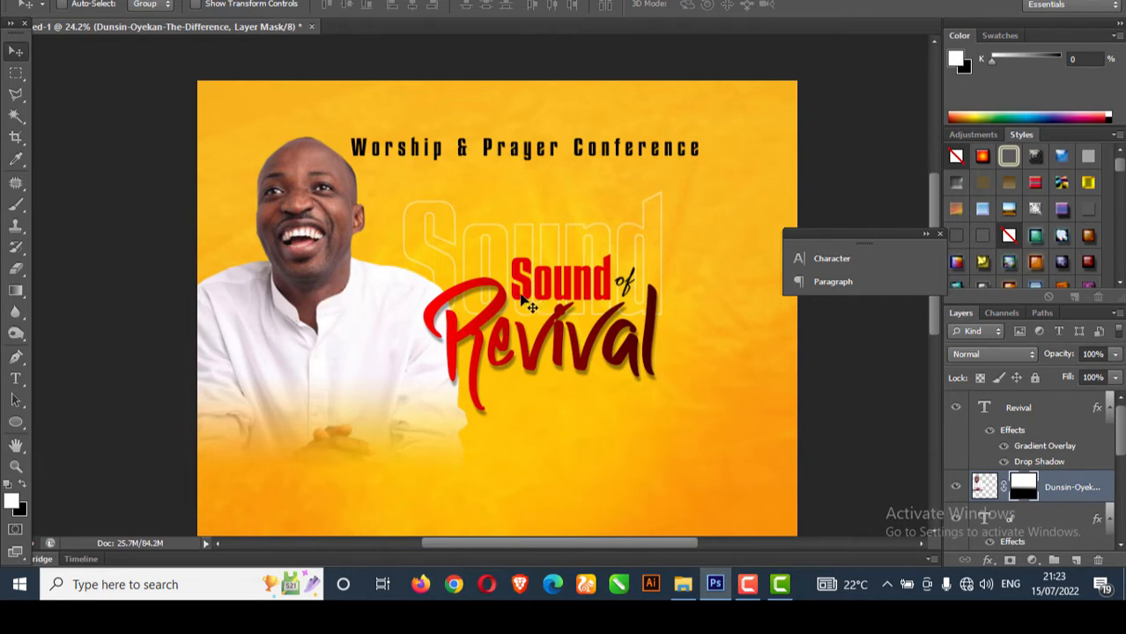
# Select the outlined "Sound", solid "Sound", "of" and "Revival" layers together and move them right, clear of the portrait
pyautogui.rightClick(445, 254)
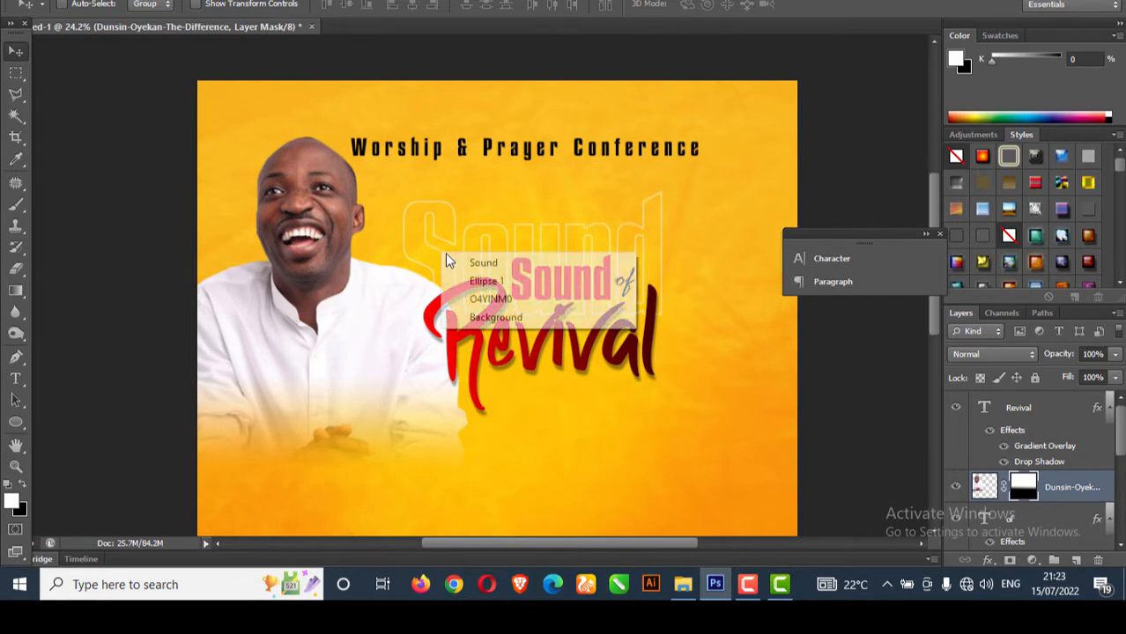
pyautogui.click(533, 267)
pyautogui.scroll(-3, 1022, 515)
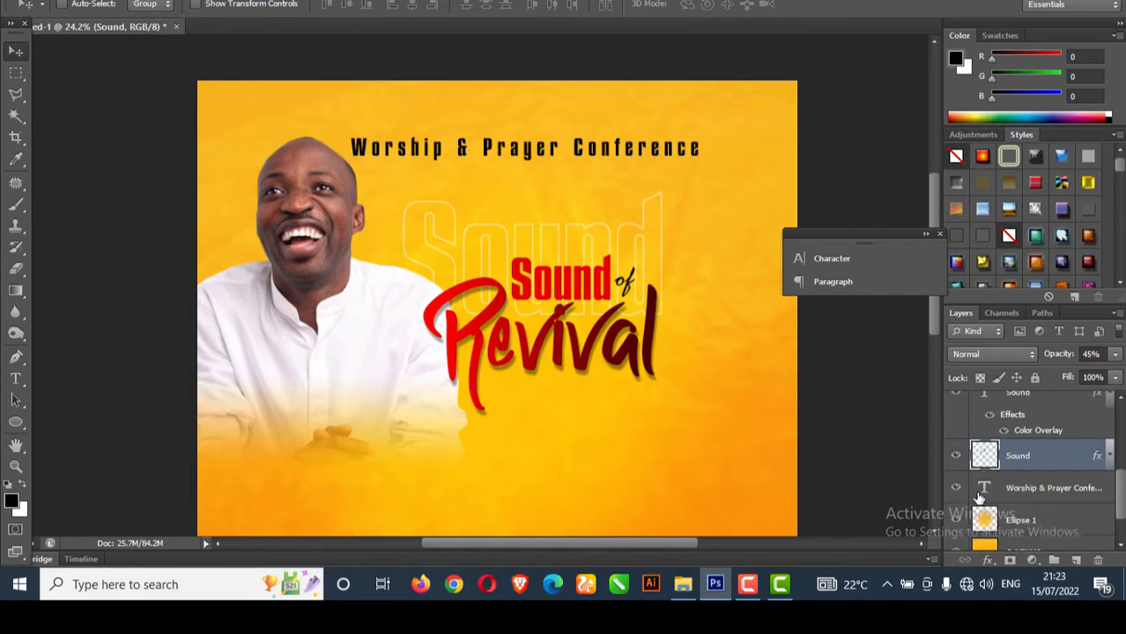
pyautogui.rightClick(591, 282)
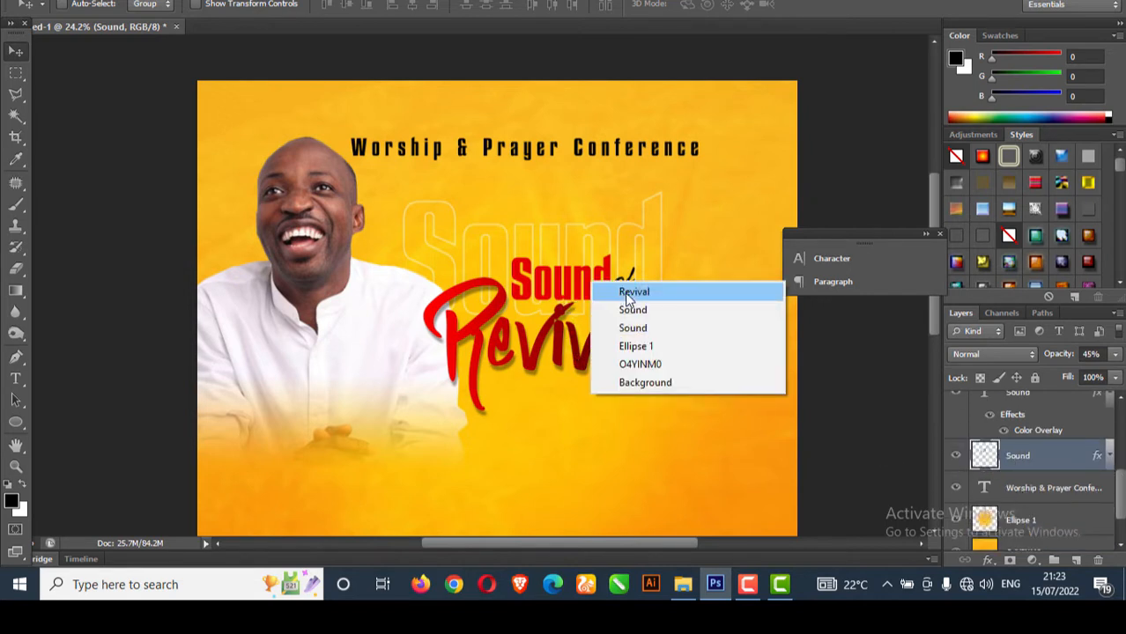
pyautogui.keyDown('shift'); pyautogui.click(631, 312); pyautogui.keyUp('shift')
pyautogui.rightClick(622, 281)
pyautogui.keyDown('shift'); pyautogui.click(648, 308); pyautogui.keyUp('shift')
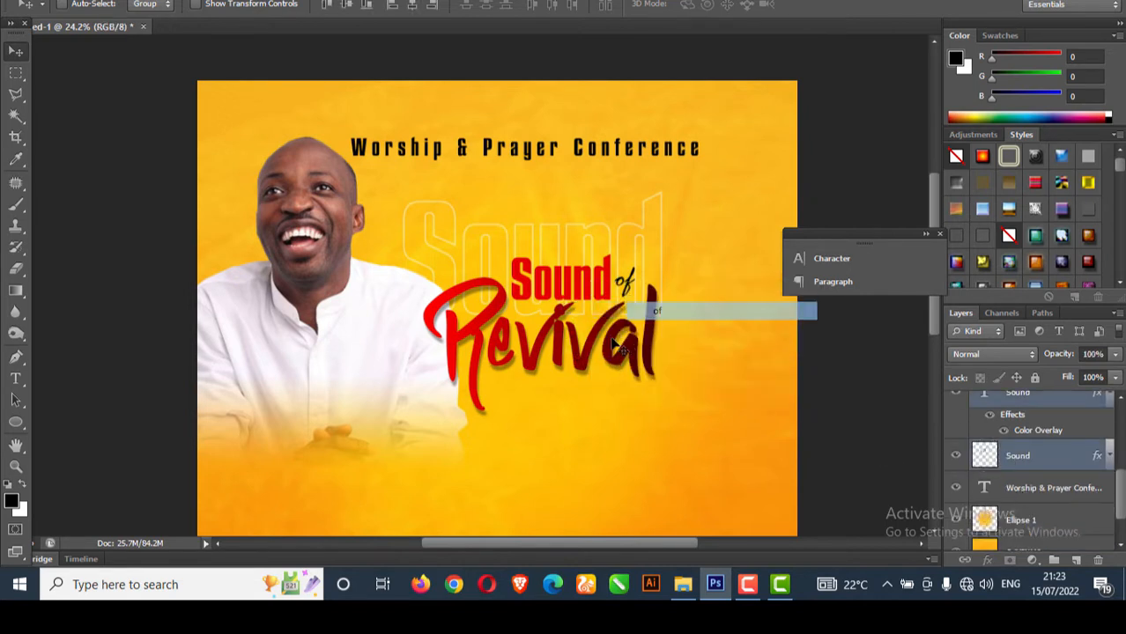
pyautogui.rightClick(583, 343)
pyautogui.keyDown('shift'); pyautogui.click(627, 356); pyautogui.keyUp('shift')
pyautogui.moveTo(581, 336); pyautogui.dragTo(630, 342)
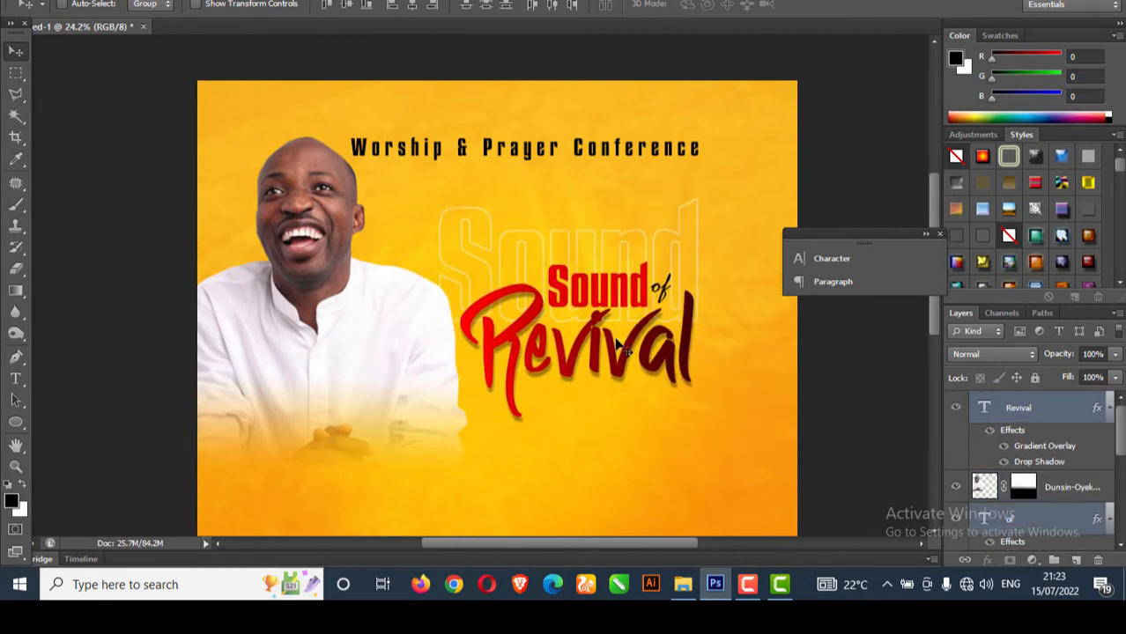
# Scale up the selected "Sound of Revival" title layers slightly about their center
pyautogui.hotkey('ctrl', 't')
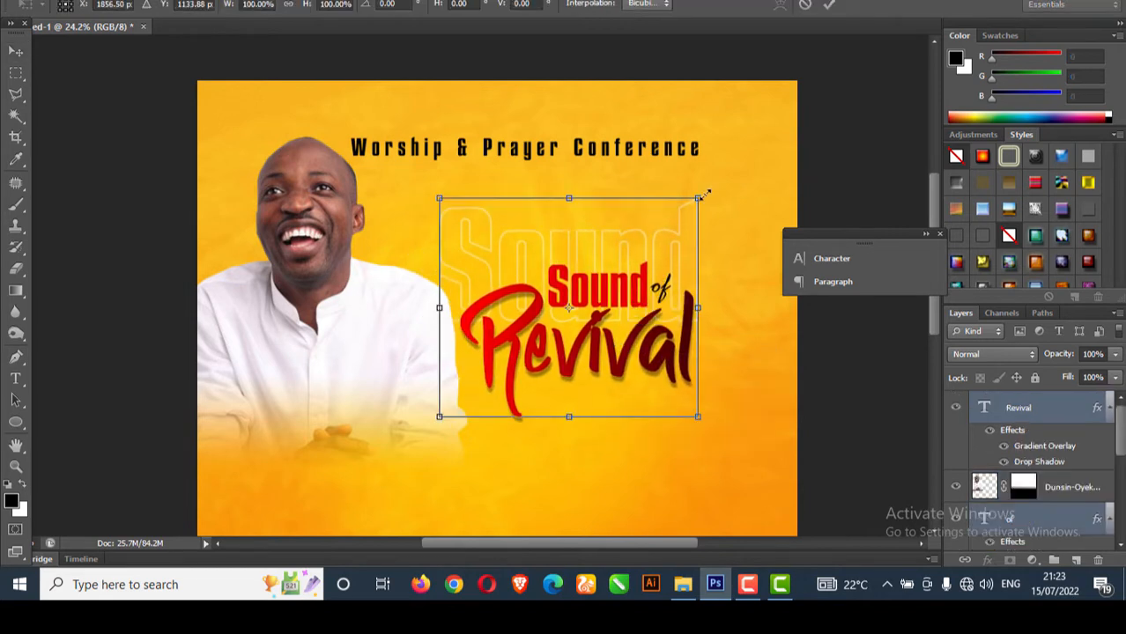
pyautogui.moveTo(704, 192); pyautogui.dragTo(715, 183)
pyautogui.press('Return')
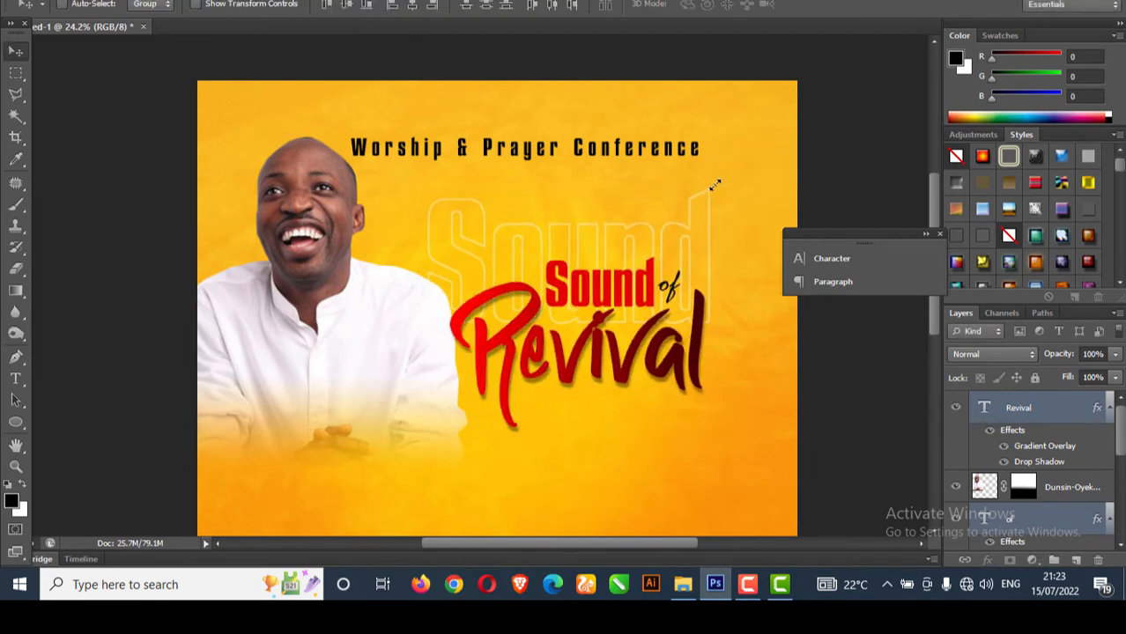
# Move the "Worship & Prayer Conference" text right, scale it down slightly and align its end with the outlined "Sound"
pyautogui.rightClick(539, 155)
pyautogui.click(591, 164)
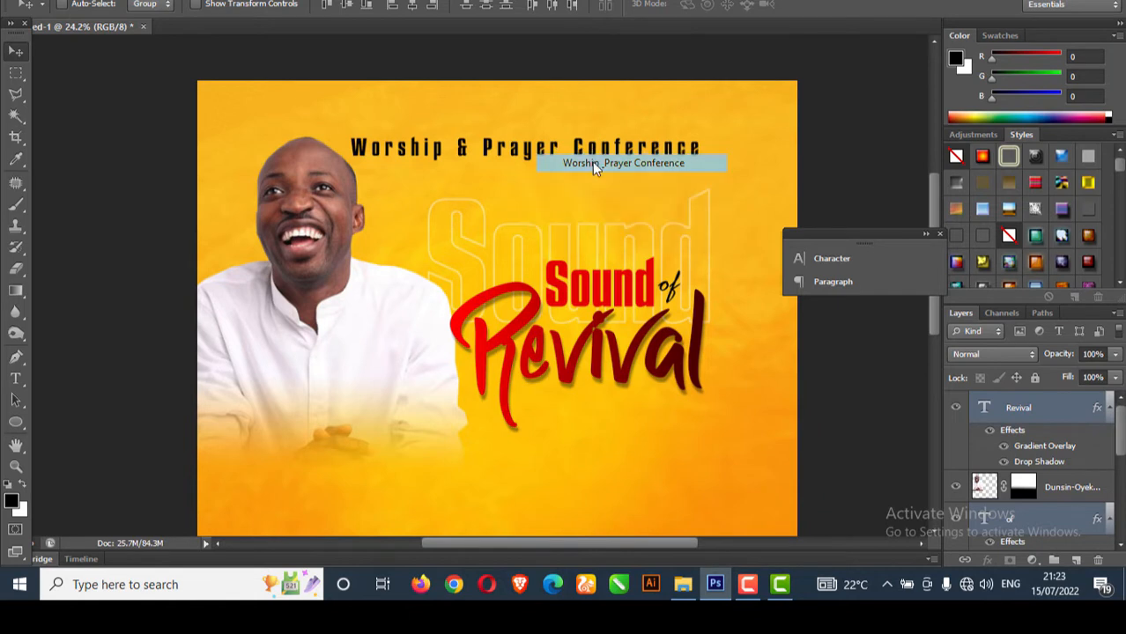
pyautogui.moveTo(534, 155); pyautogui.dragTo(555, 155)
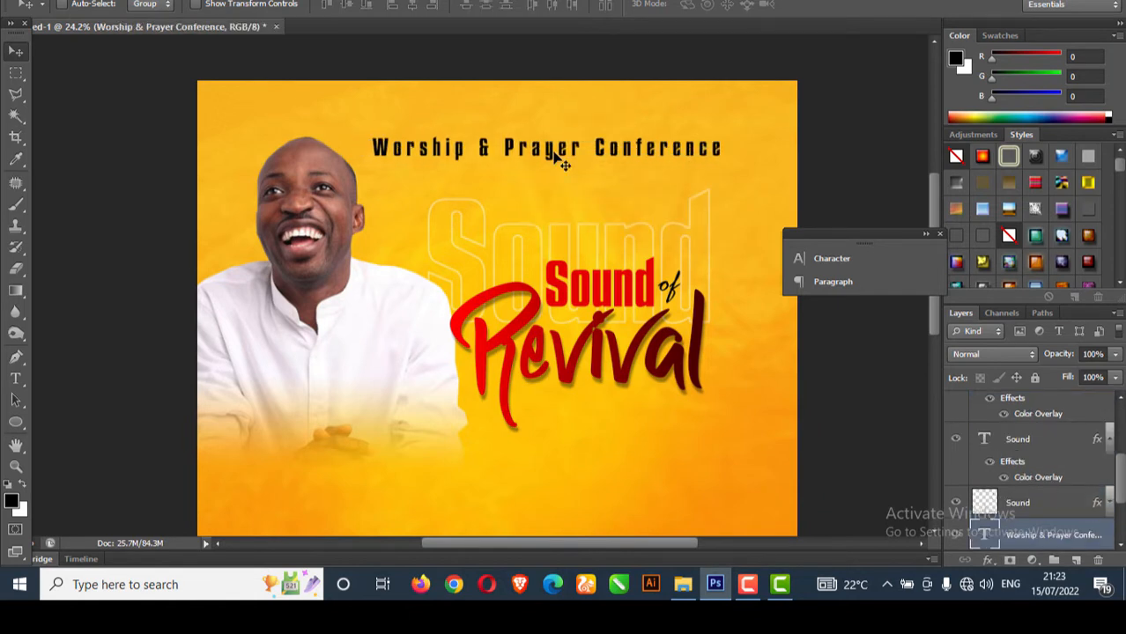
pyautogui.hotkey('ctrl', 't')
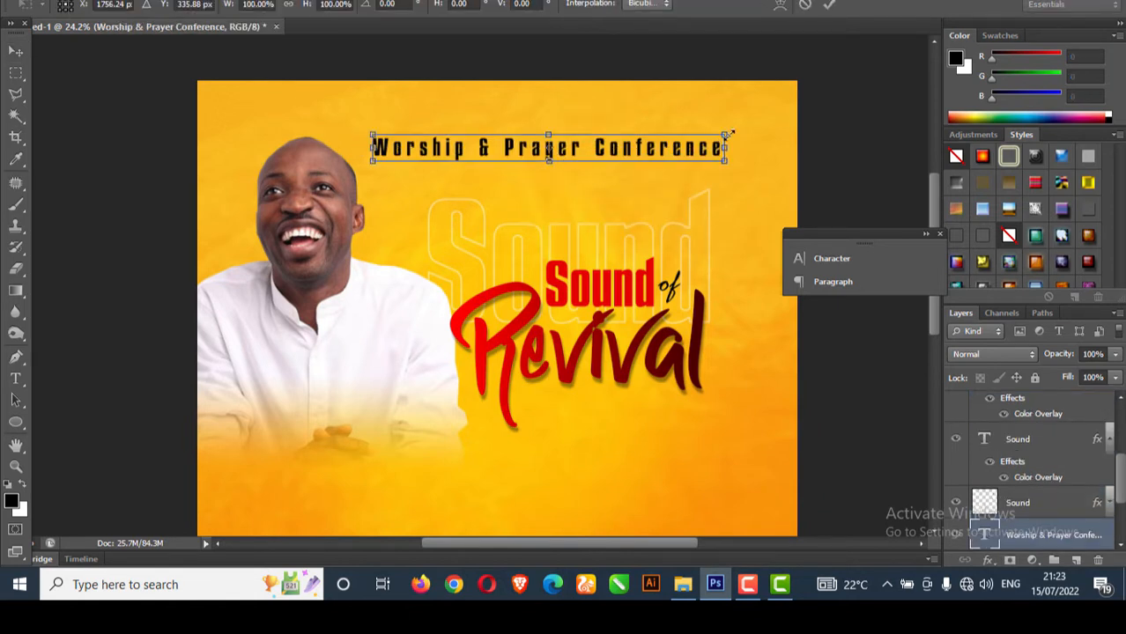
pyautogui.moveTo(729, 134); pyautogui.dragTo(710, 133)
pyautogui.press('Return')
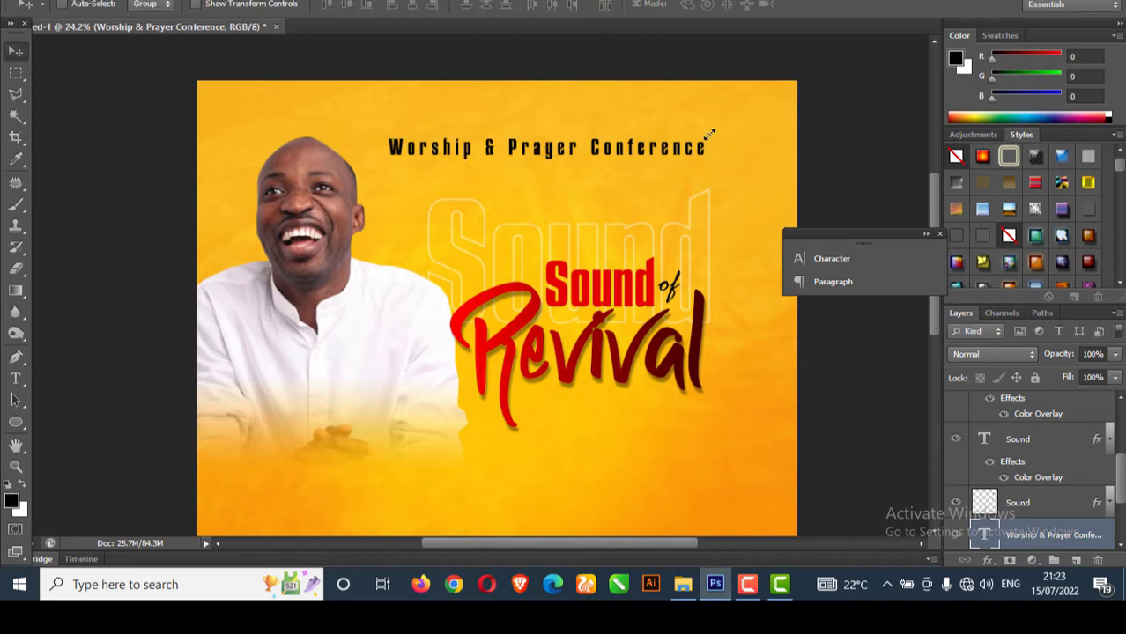
pyautogui.moveTo(631, 151); pyautogui.dragTo(637, 150)
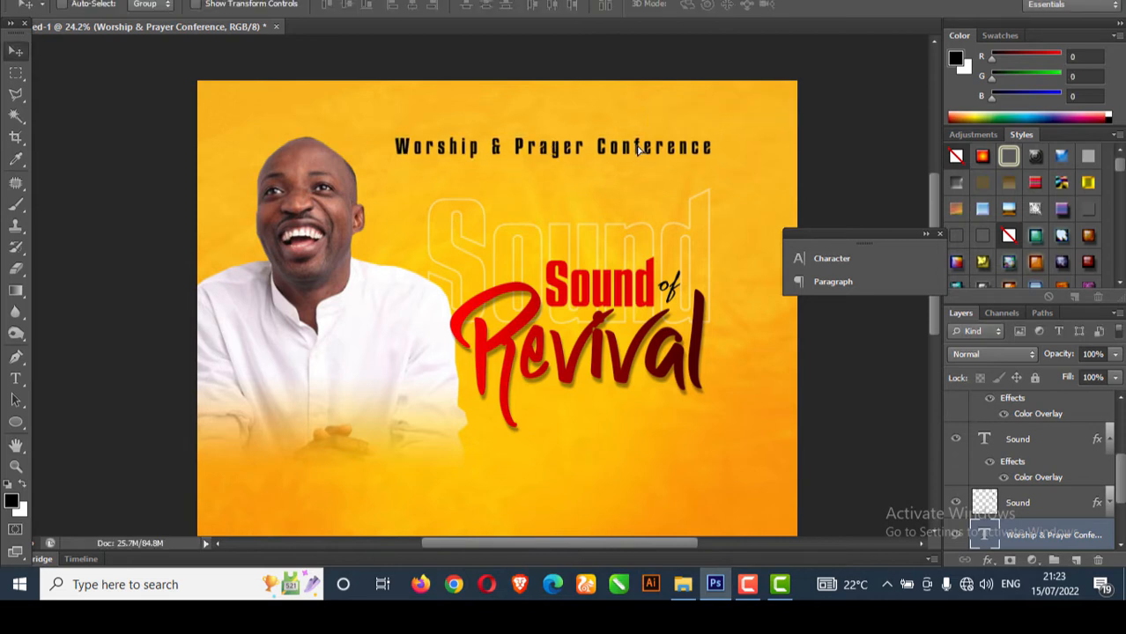
# Place the priosper ochimana image from the resource folder into the flyer, over the lower area beneath the first portrait
pyautogui.click(17, 467)
pyautogui.moveTo(499, 377); pyautogui.dragTo(457, 361)
pyautogui.moveTo(556, 376); pyautogui.dragTo(574, 409)
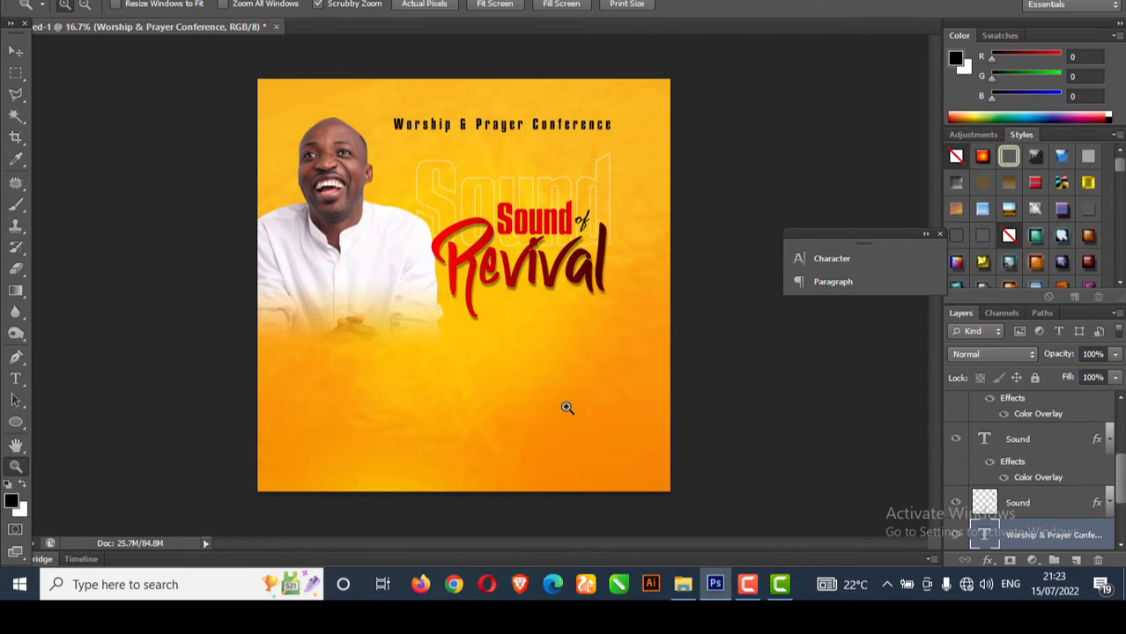
pyautogui.click(16, 53)
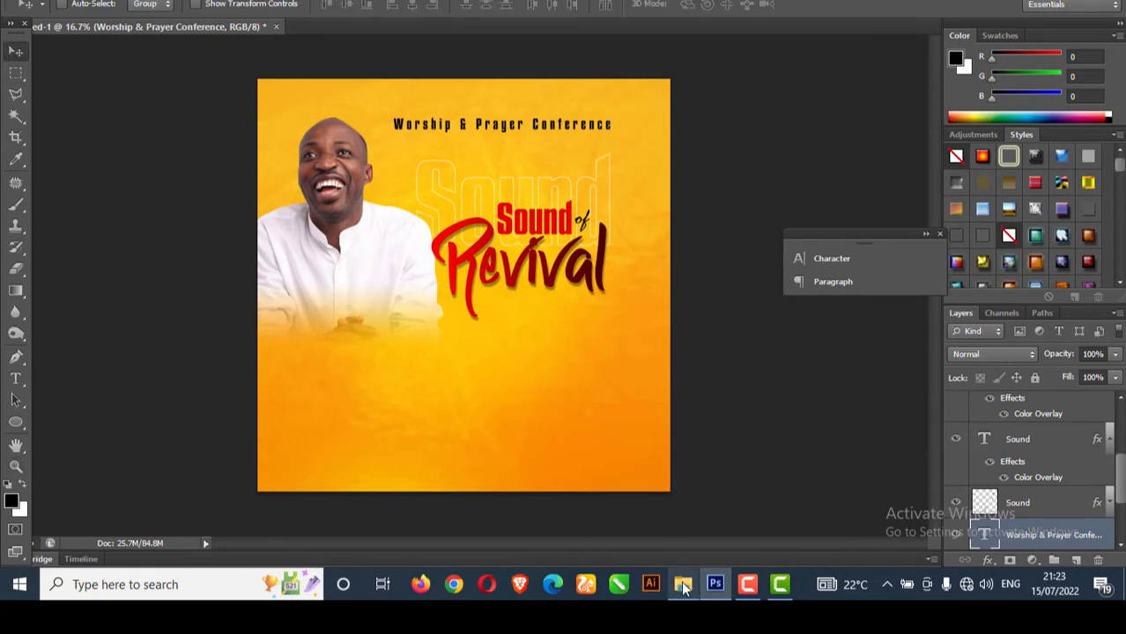
pyautogui.moveTo(683, 589)
pyautogui.click(693, 515)
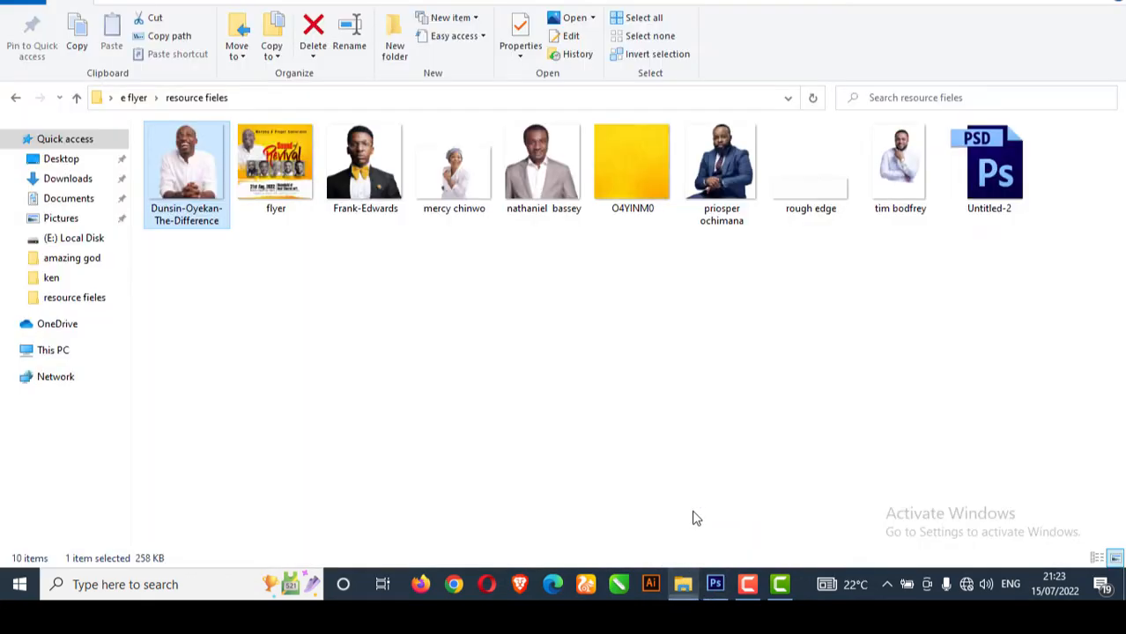
pyautogui.click(590, 376)
pyautogui.moveTo(720, 166); pyautogui.dragTo(407, 402)
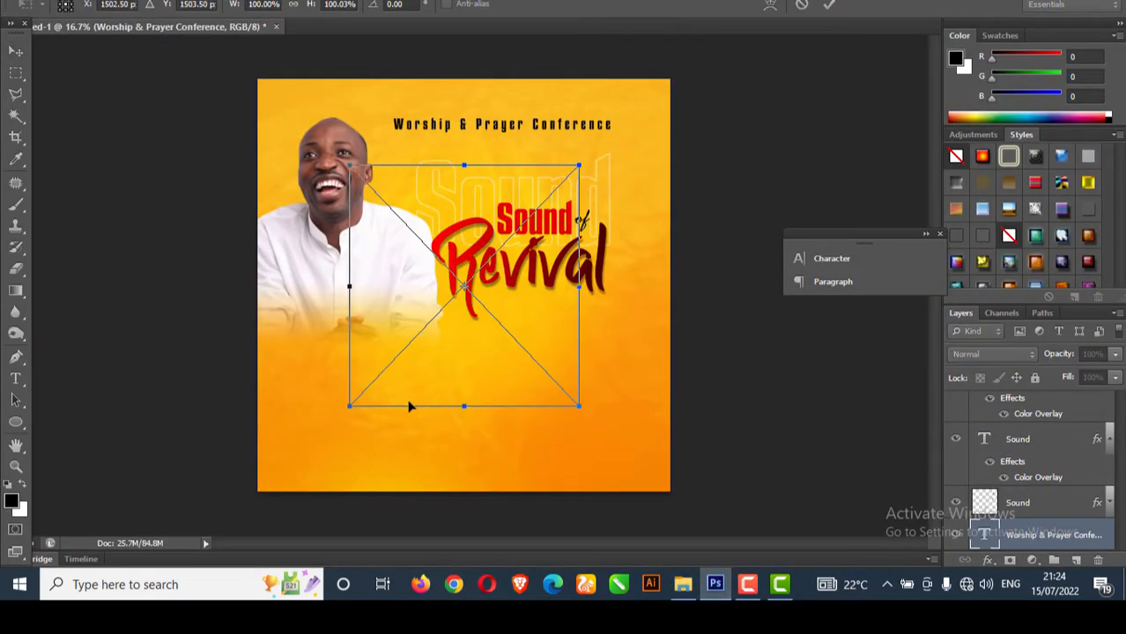
pyautogui.moveTo(467, 426); pyautogui.dragTo(440, 459)
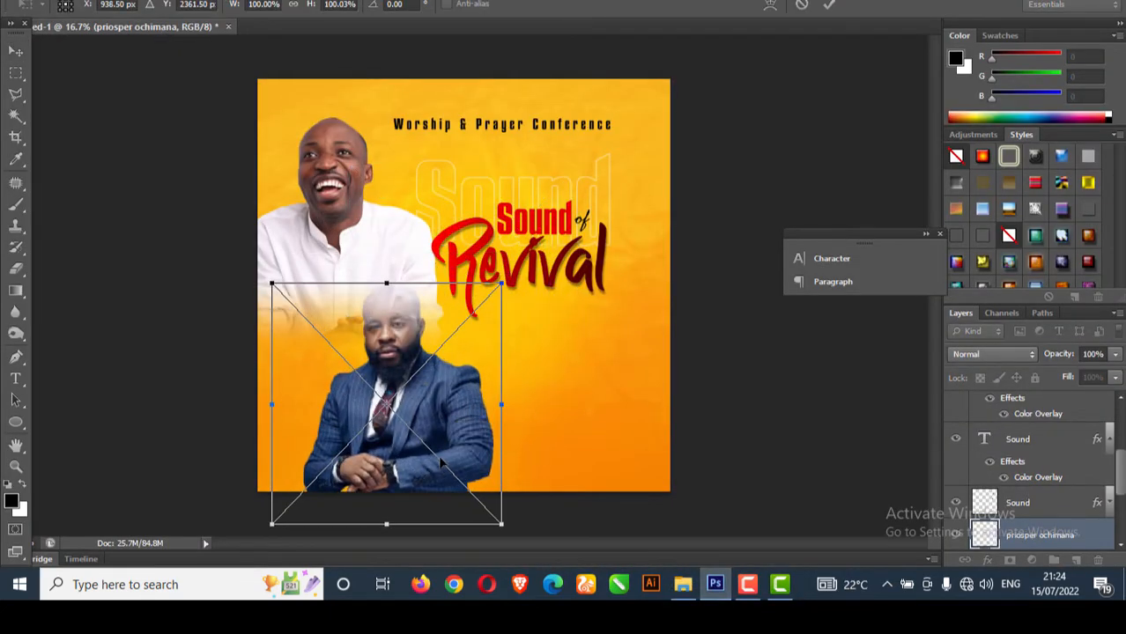
pyautogui.press('Return')
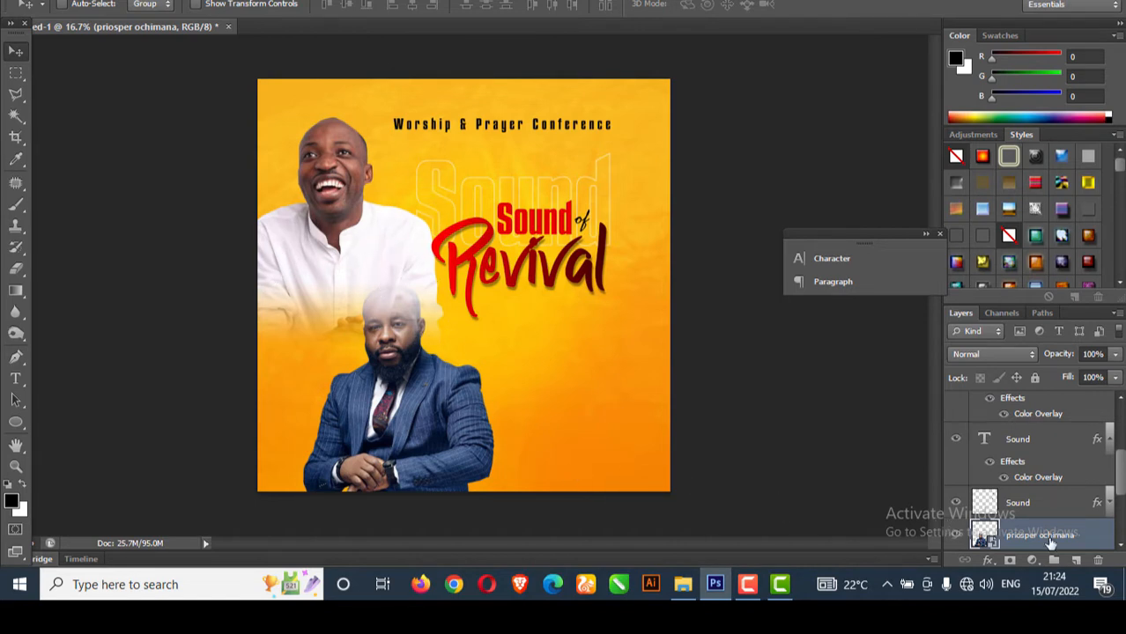
# Raise the priosper ochimana layer in the stack to just above the Dunsin-Oyekan portrait layer
pyautogui.moveTo(1049, 542); pyautogui.dragTo(1031, 423)
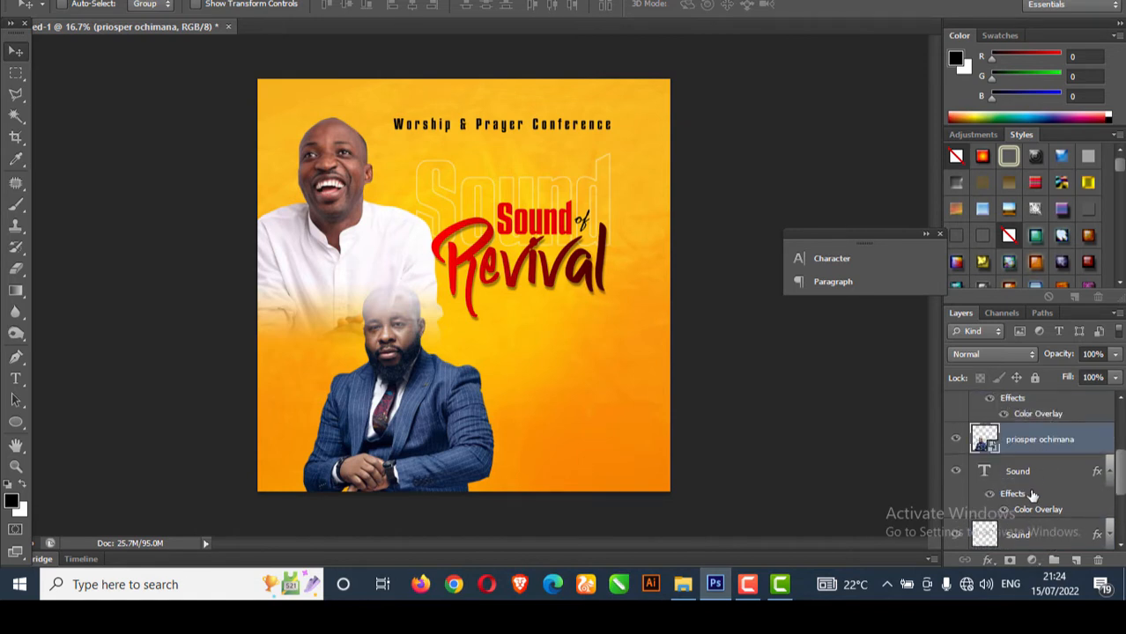
pyautogui.scroll(3, 1019, 454)
pyautogui.moveTo(1020, 528); pyautogui.dragTo(1036, 410)
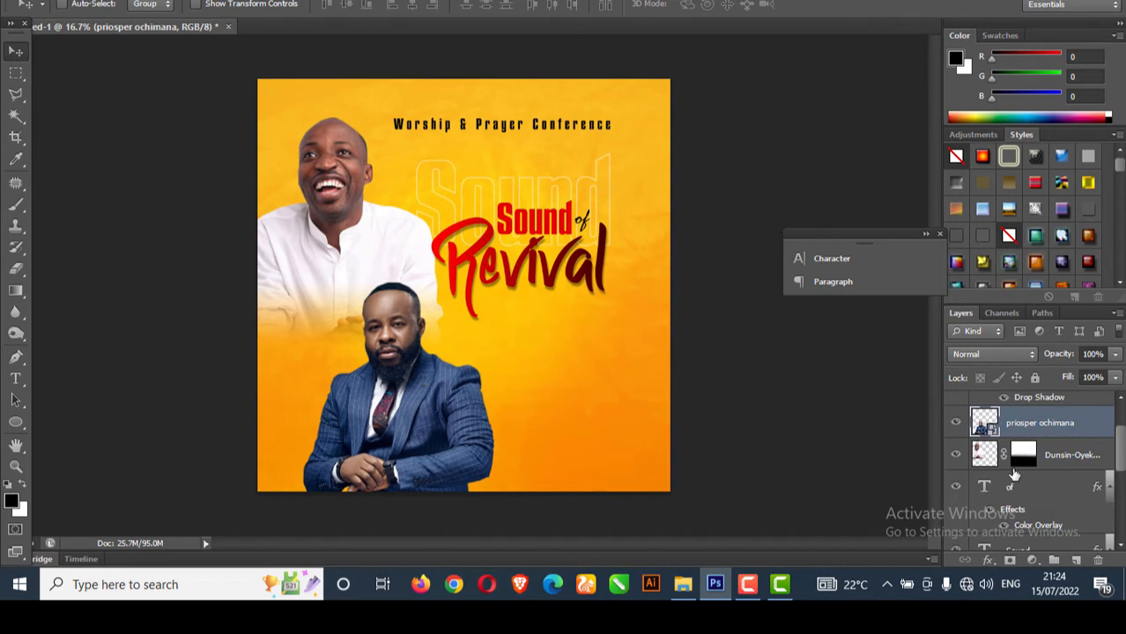
# Scale the blue-suited portrait down to about 70% and position it just below the first portrait's faded hands
pyautogui.moveTo(442, 439); pyautogui.dragTo(442, 423)
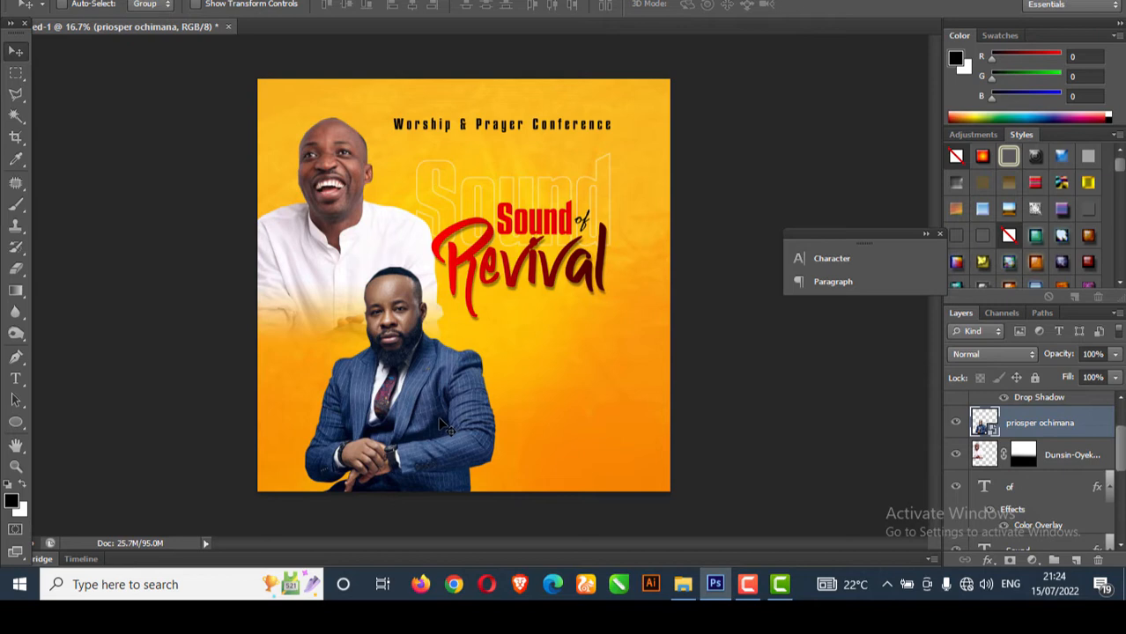
pyautogui.hotkey('ctrl', 't')
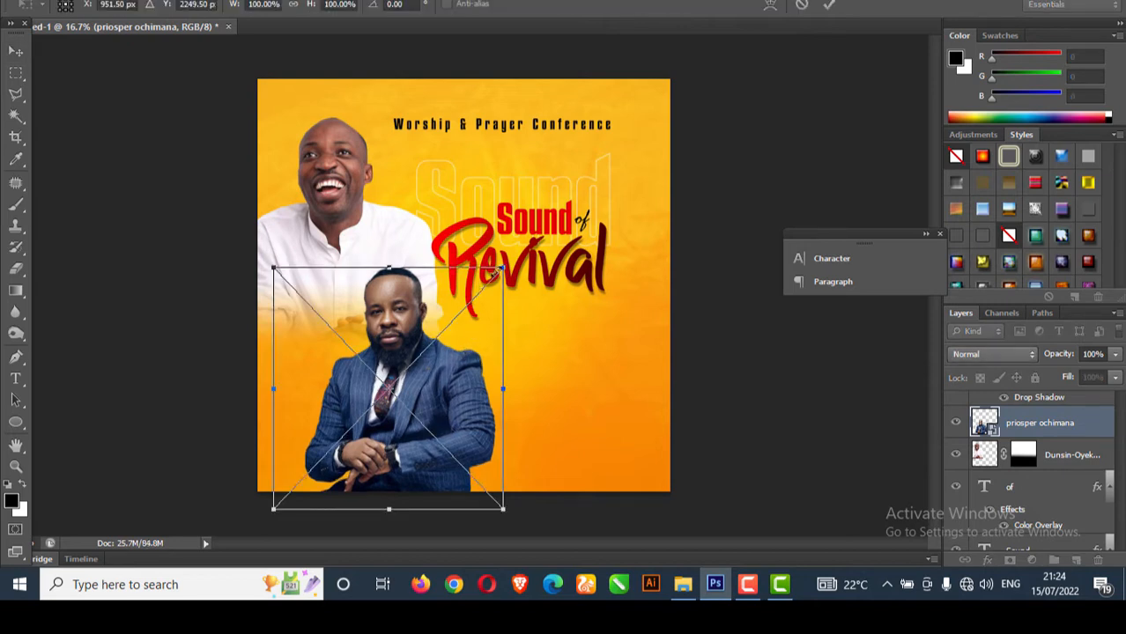
pyautogui.moveTo(502, 267); pyautogui.dragTo(468, 305)
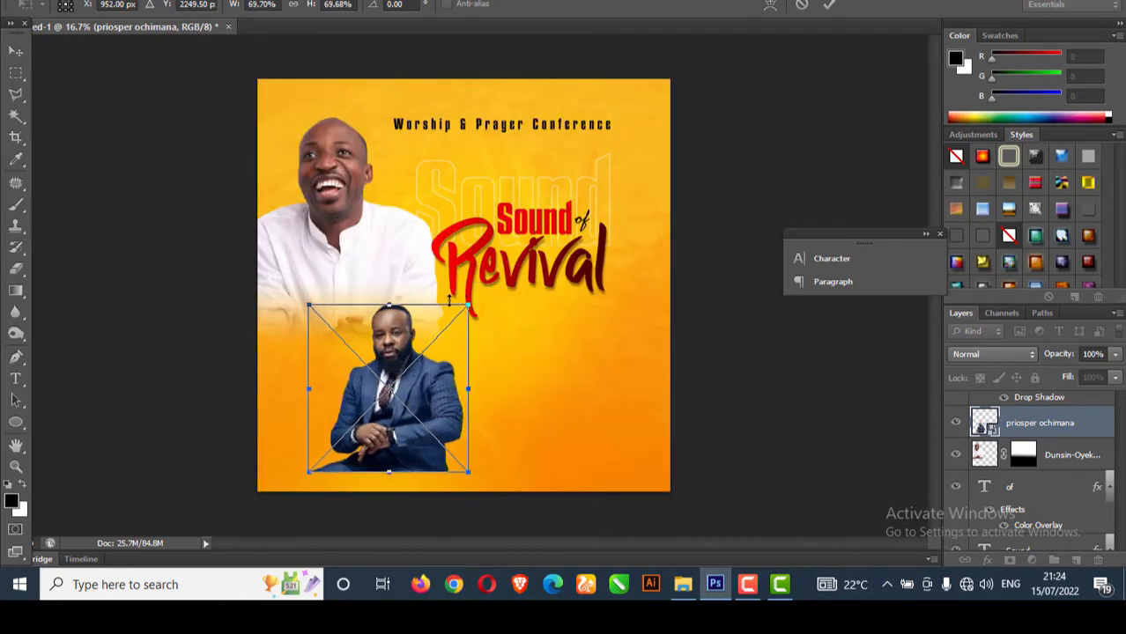
pyautogui.press('Return')
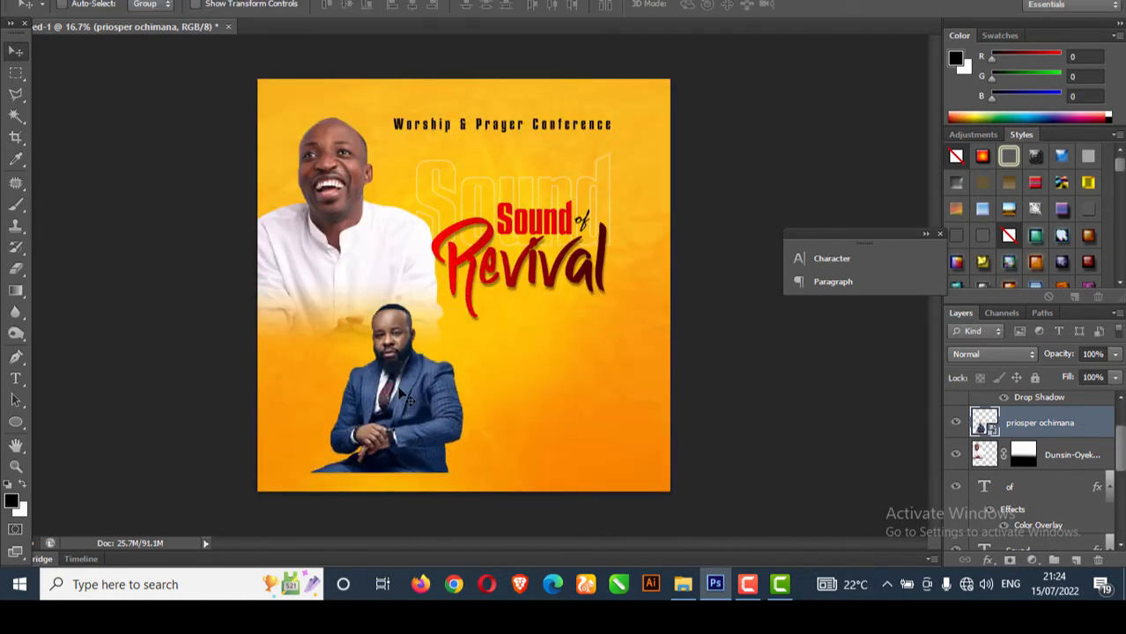
pyautogui.moveTo(397, 395); pyautogui.dragTo(394, 377)
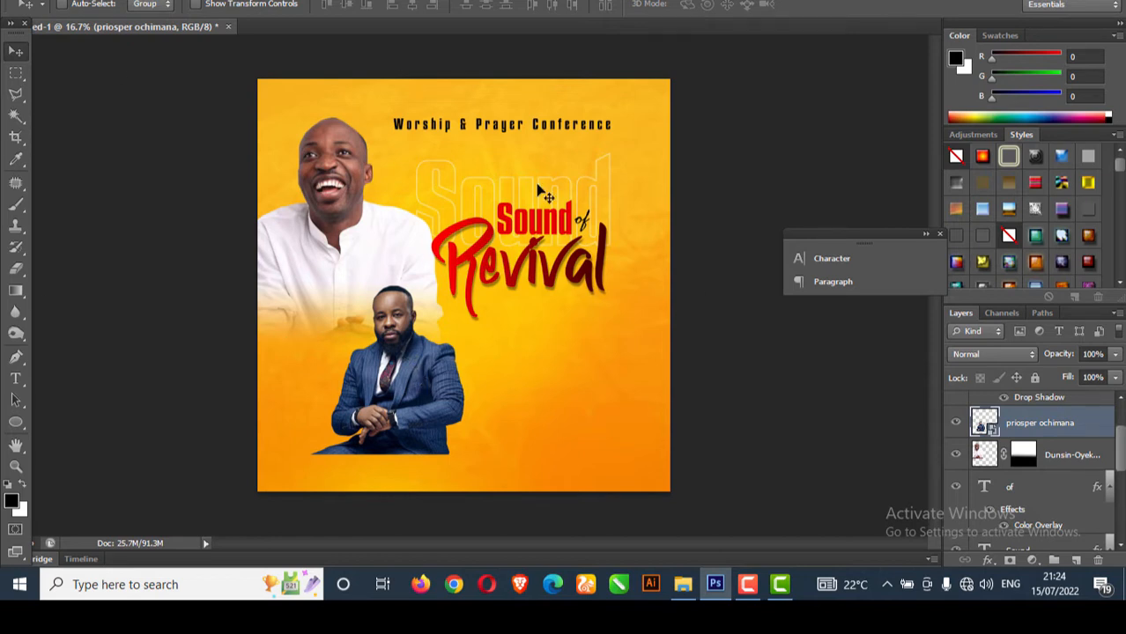
# Draw a black rounded rectangle about 546 × 750 px with a 43 px corner radius beside the blue-suited portrait
pyautogui.click(15, 421)
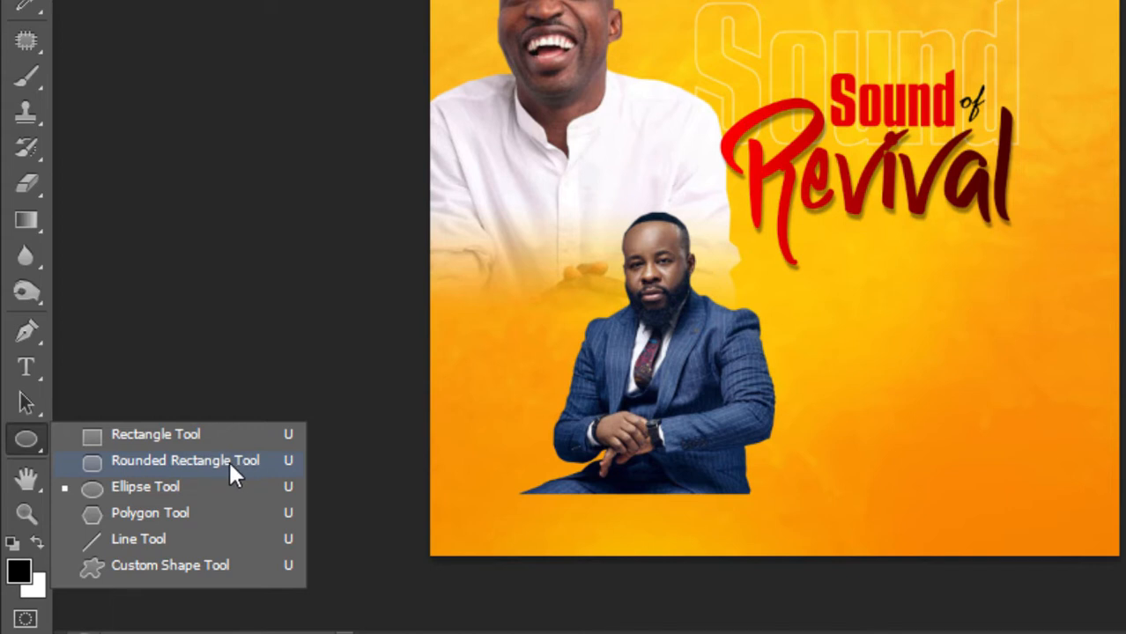
pyautogui.click(143, 462)
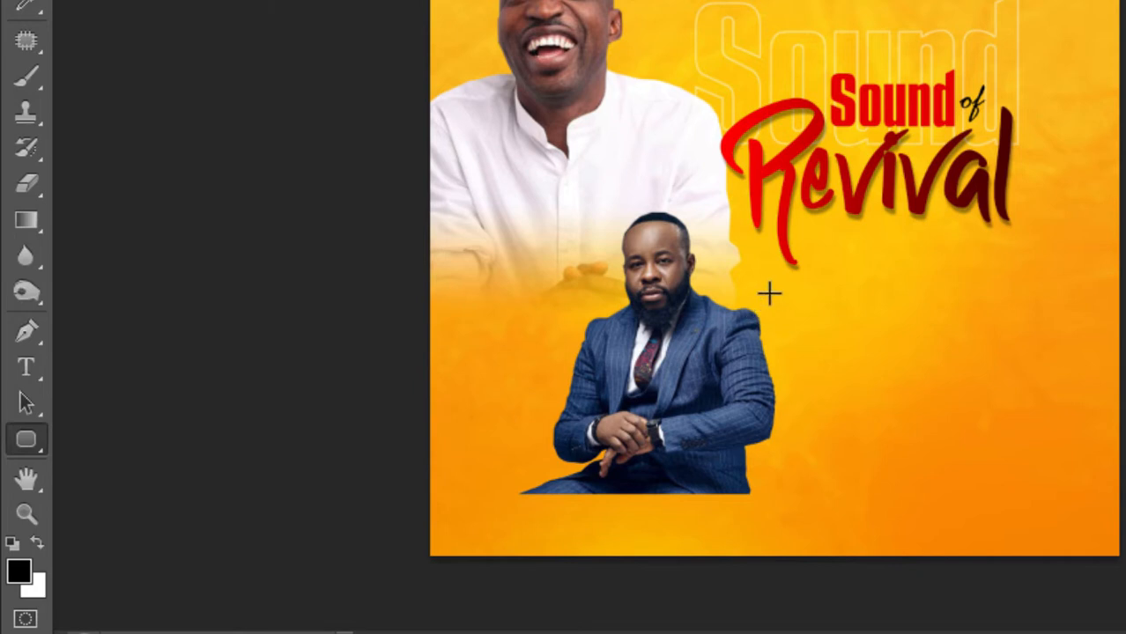
pyautogui.moveTo(768, 293); pyautogui.dragTo(893, 464)
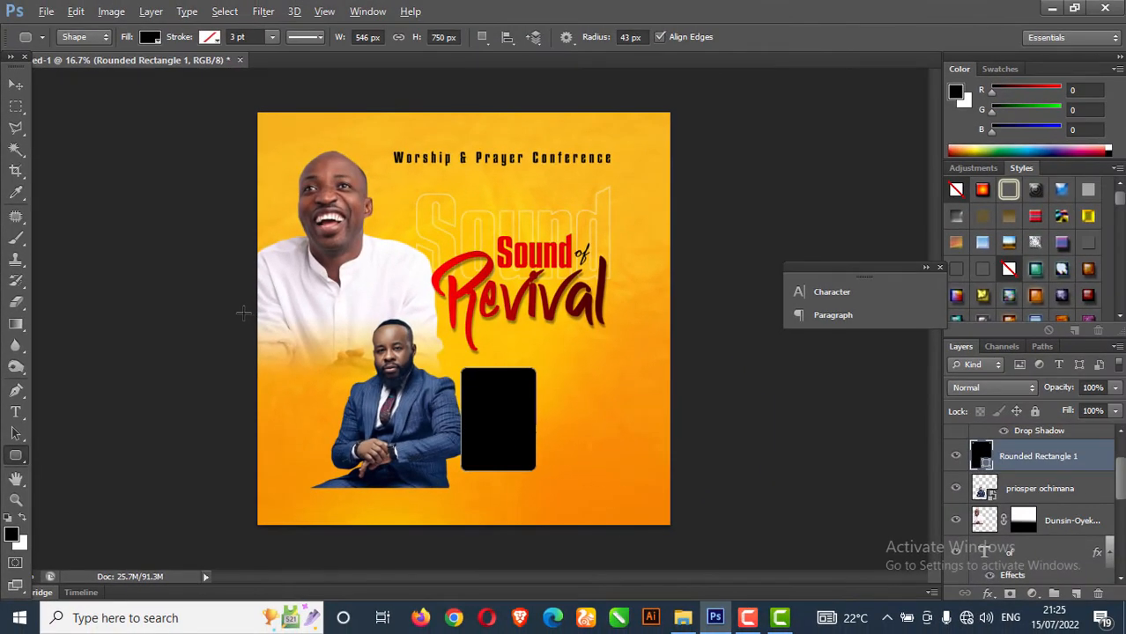
# Move the black rounded rectangle over the blue-suited portrait and place its layer directly beneath the portrait's layer
pyautogui.click(15, 85)
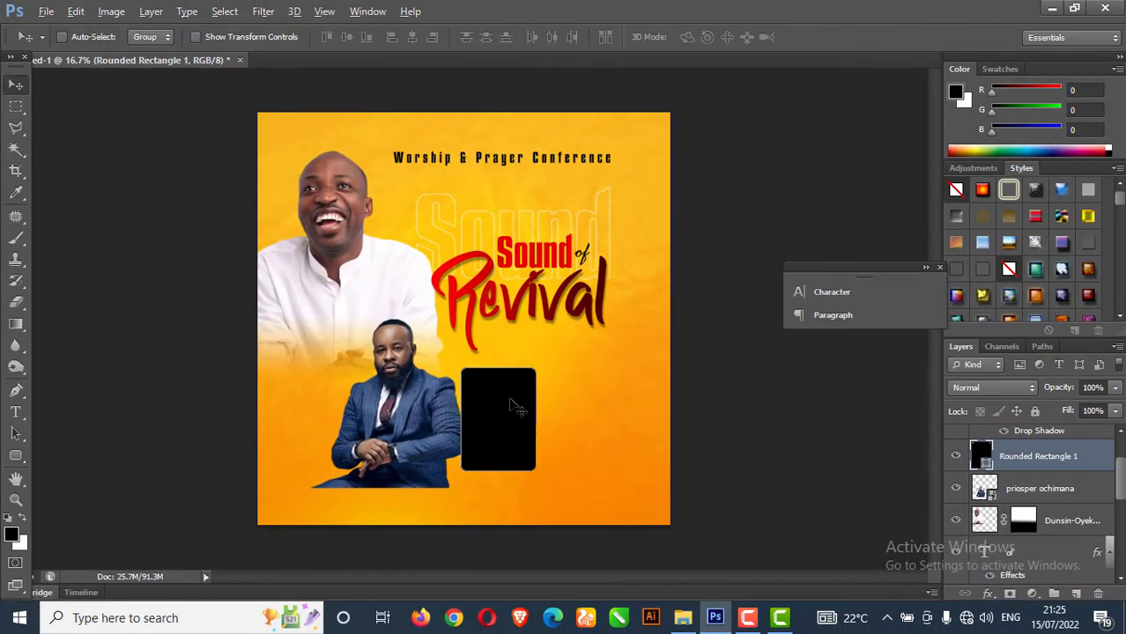
pyautogui.moveTo(477, 393); pyautogui.dragTo(378, 362)
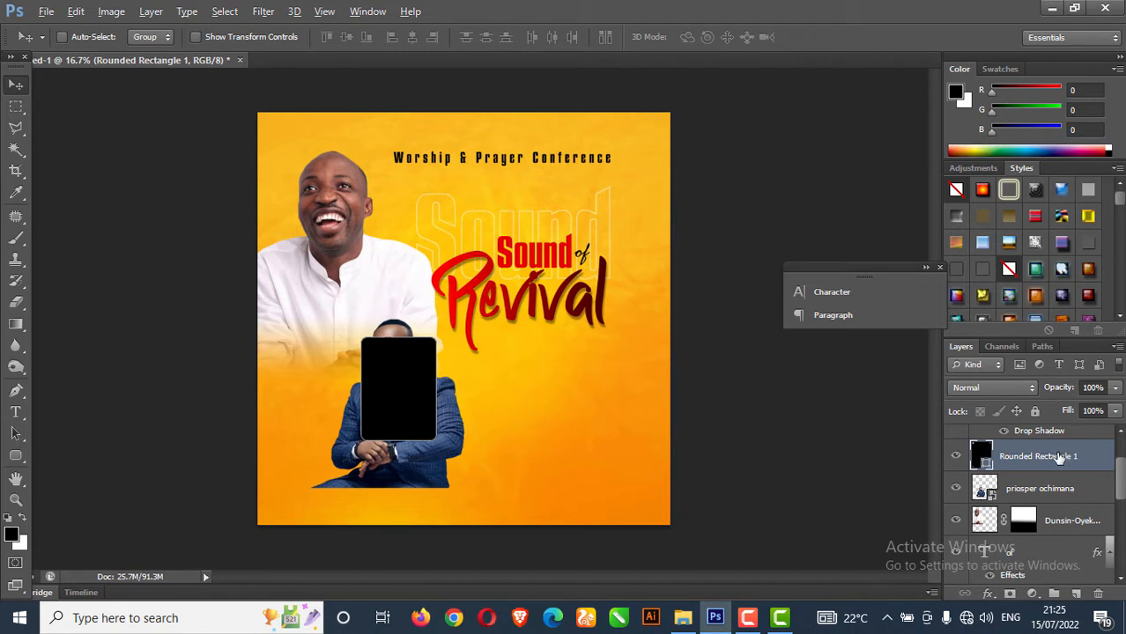
pyautogui.moveTo(1060, 458); pyautogui.dragTo(1046, 503)
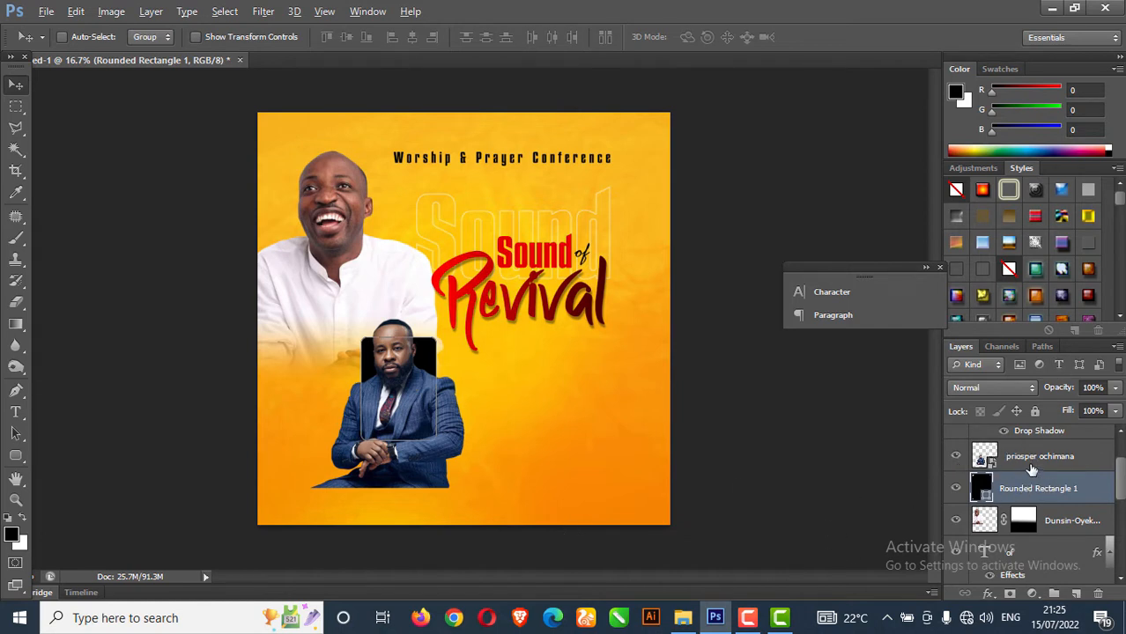
# Lower the priosper ochimana portrait so its head sits inside the rounded rectangle, and clip the portrait to that shape
pyautogui.click(1028, 465)
pyautogui.moveTo(405, 399)
pyautogui.mouseDown()
pyautogui.moveTo(444, 392)
pyautogui.moveTo(431, 445)
pyautogui.moveTo(416, 409)
pyautogui.mouseUp()
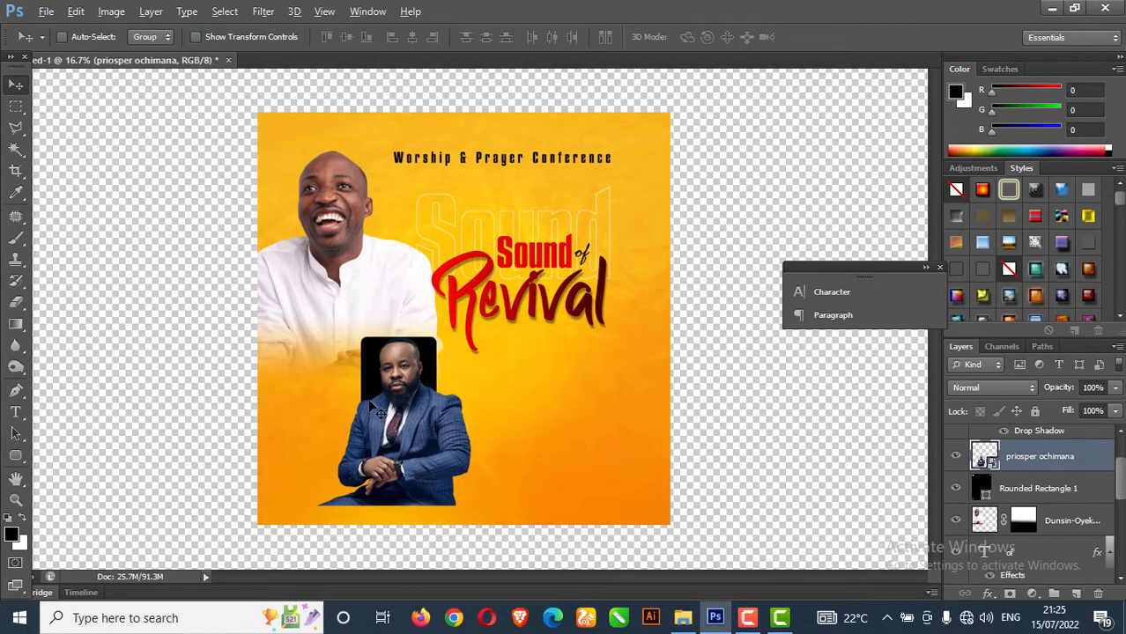
pyautogui.click(15, 499)
pyautogui.moveTo(528, 439)
pyautogui.mouseDown()
pyautogui.moveTo(483, 391)
pyautogui.moveTo(512, 444)
pyautogui.mouseUp()
pyautogui.moveTo(464, 351); pyautogui.dragTo(469, 360)
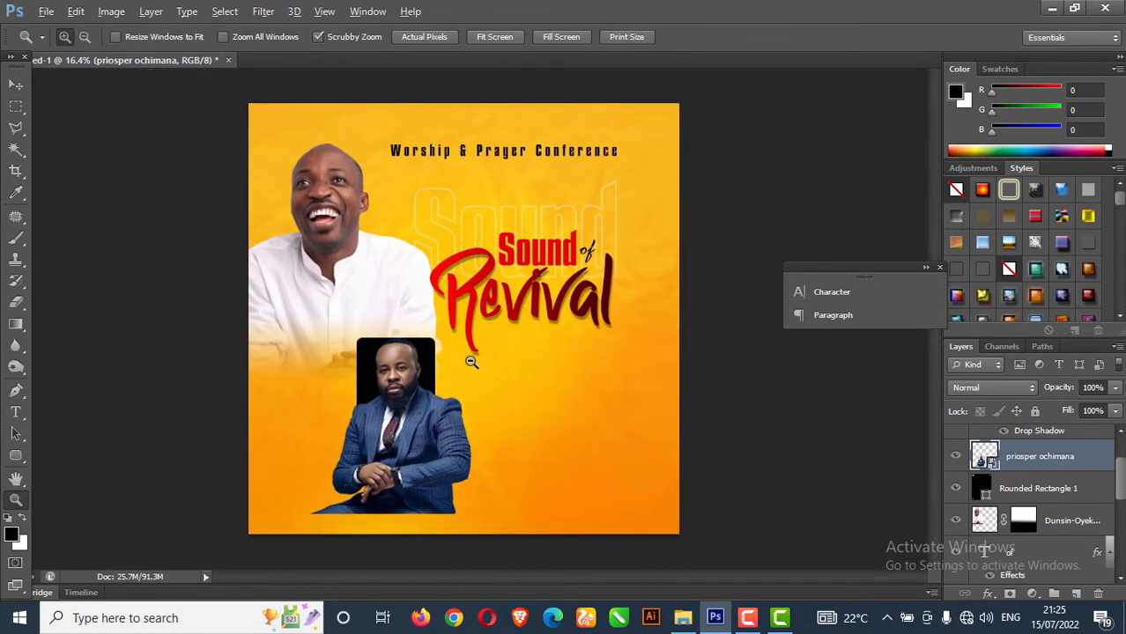
pyautogui.moveTo(431, 412)
pyautogui.mouseDown()
pyautogui.moveTo(388, 385)
pyautogui.moveTo(448, 406)
pyautogui.mouseUp()
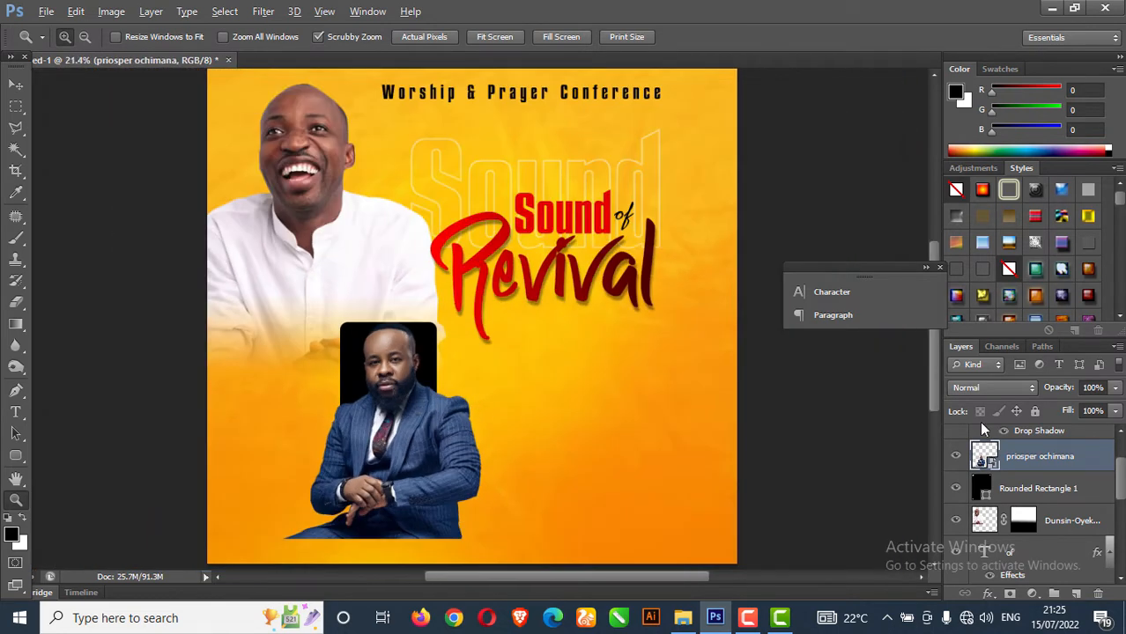
pyautogui.click(16, 85)
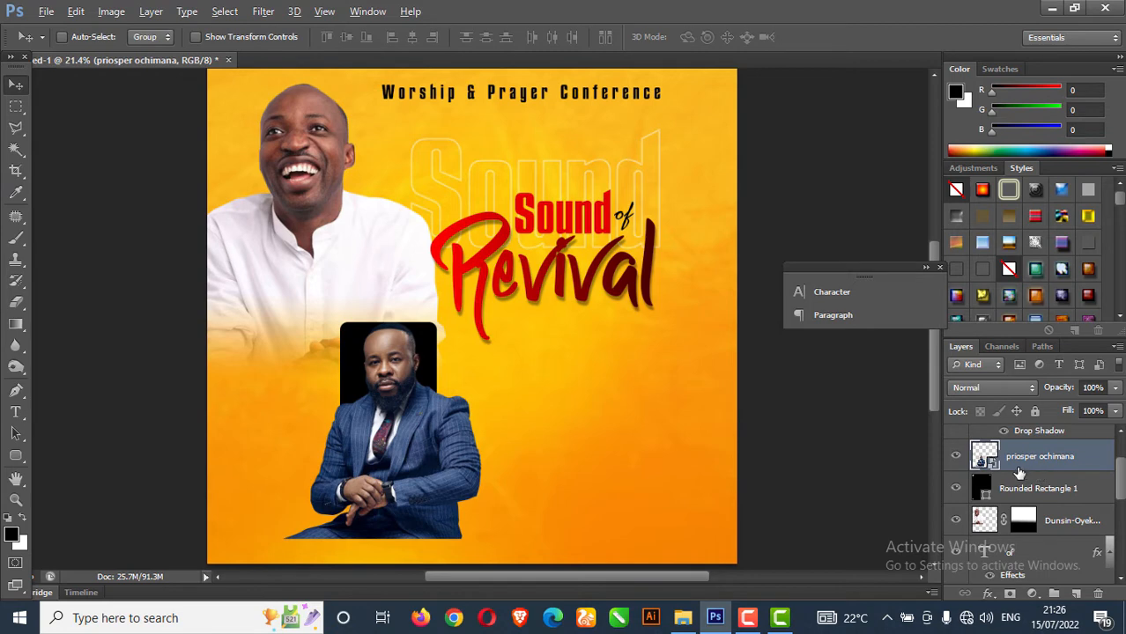
pyautogui.moveTo(1019, 473); pyautogui.dragTo(1024, 464)
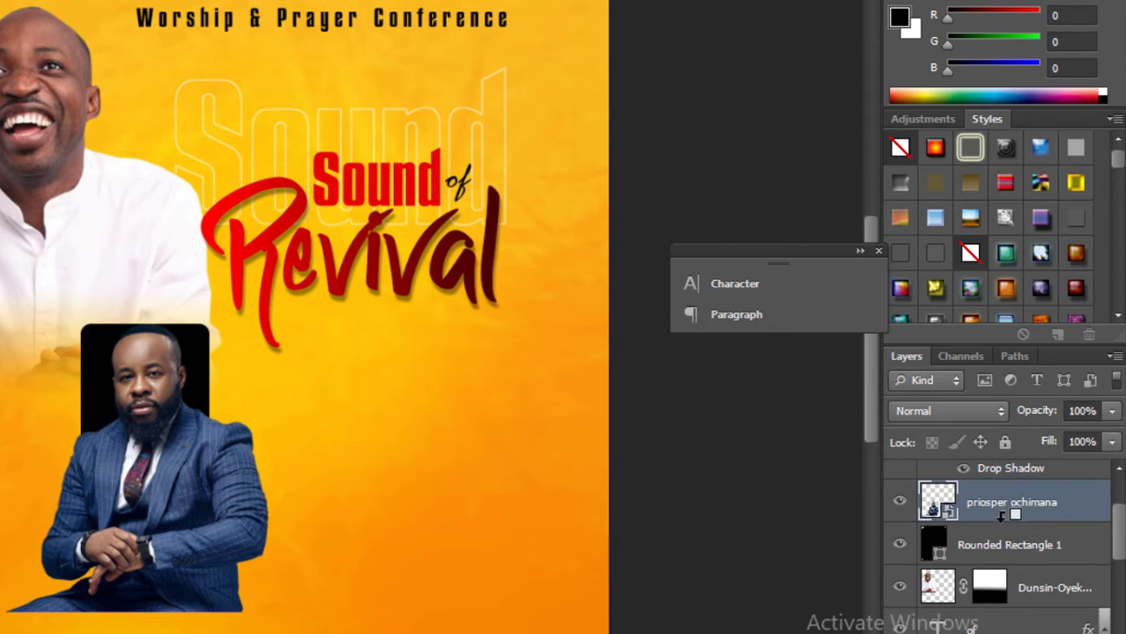
pyautogui.keyDown('alt'); pyautogui.click(999, 513); pyautogui.keyUp('alt')
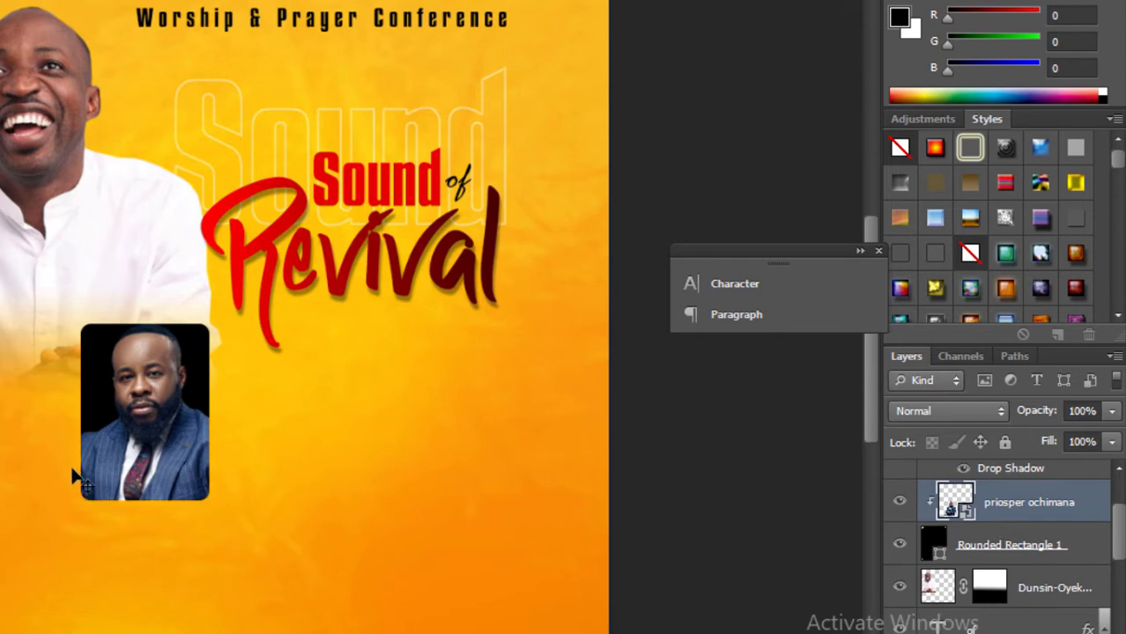
# Enlarge the priosper ochimana portrait slightly about its centre and reposition it so the head sits fully inside the rounded frame
pyautogui.rightClick(152, 400)
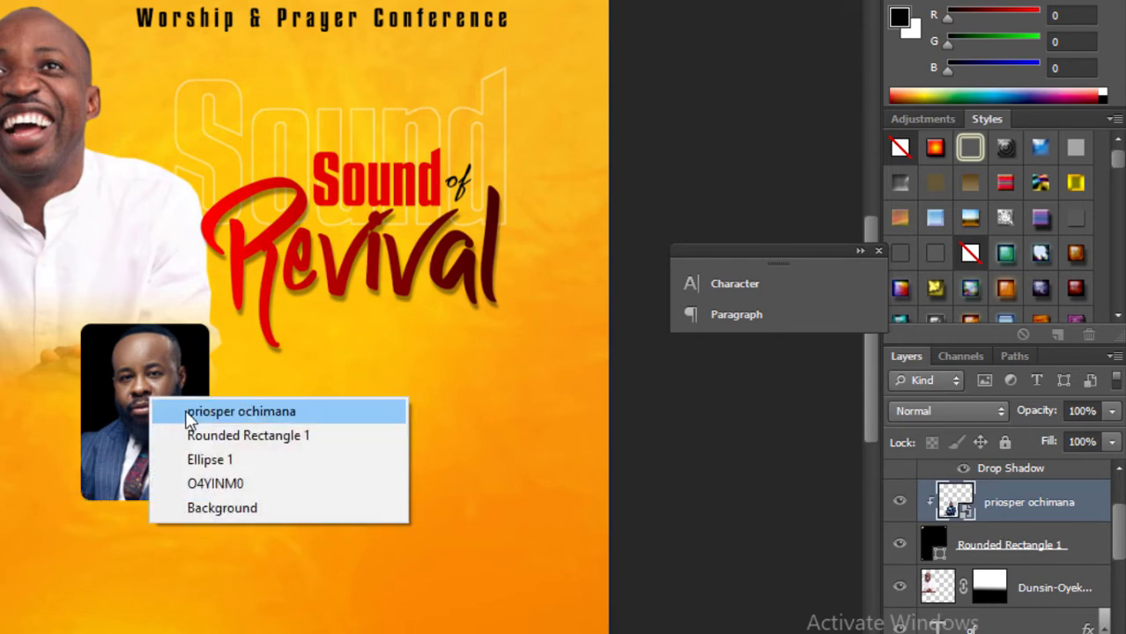
pyautogui.click(187, 409)
pyautogui.moveTo(187, 410)
pyautogui.mouseDown()
pyautogui.moveTo(174, 434)
pyautogui.moveTo(172, 419)
pyautogui.mouseUp()
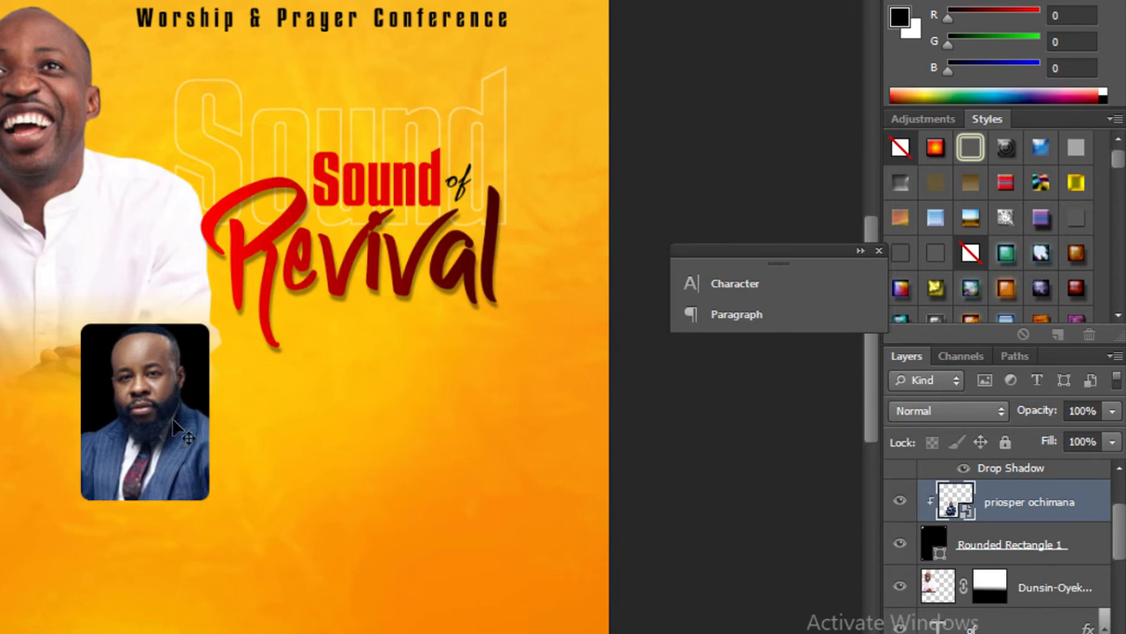
pyautogui.hotkey('ctrl', 't')
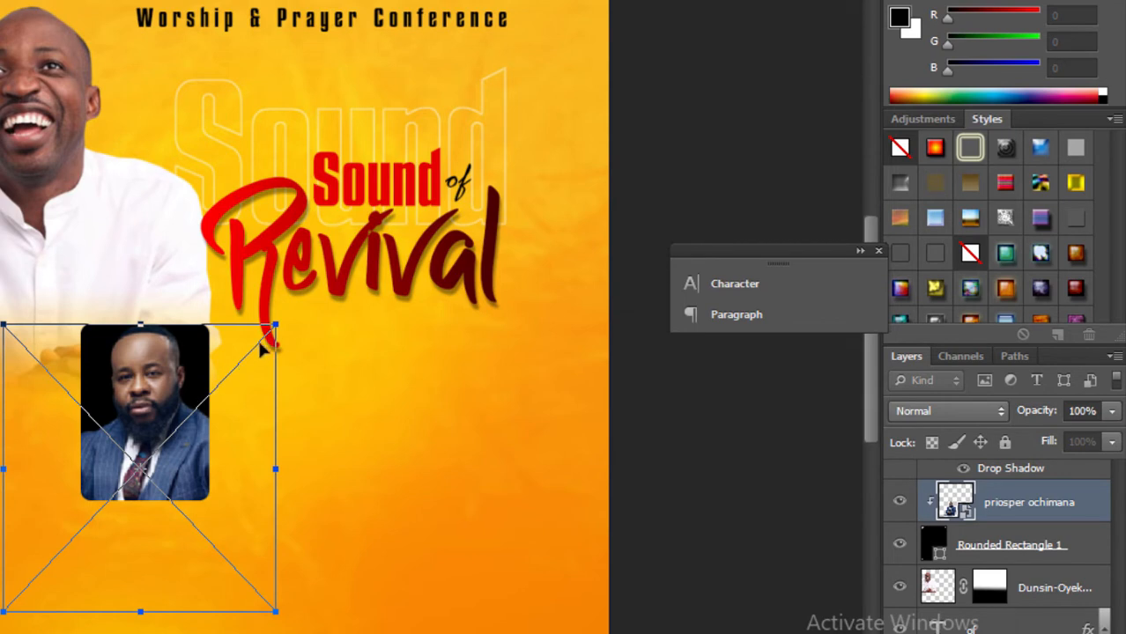
pyautogui.moveTo(276, 325)
pyautogui.mouseDown()
pyautogui.moveTo(294, 299)
pyautogui.moveTo(288, 311)
pyautogui.mouseUp()
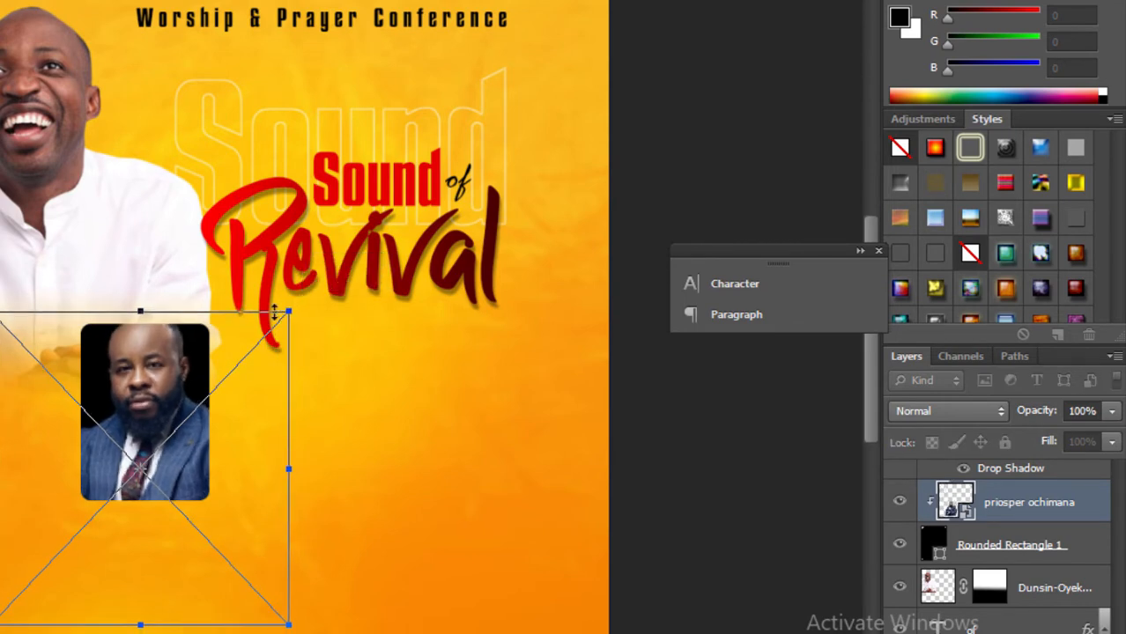
pyautogui.press('Return')
pyautogui.moveTo(164, 428); pyautogui.dragTo(150, 433)
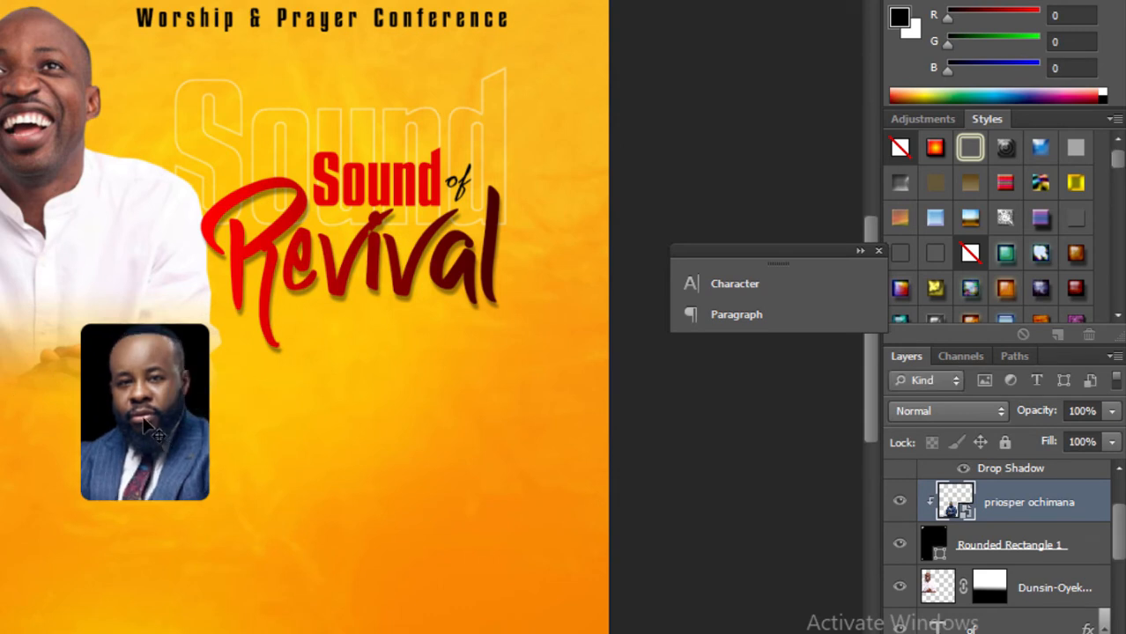
# Group the priosper ochimana portrait layer with its Rounded Rectangle 1 frame
pyautogui.scroll(2, 943, 529)
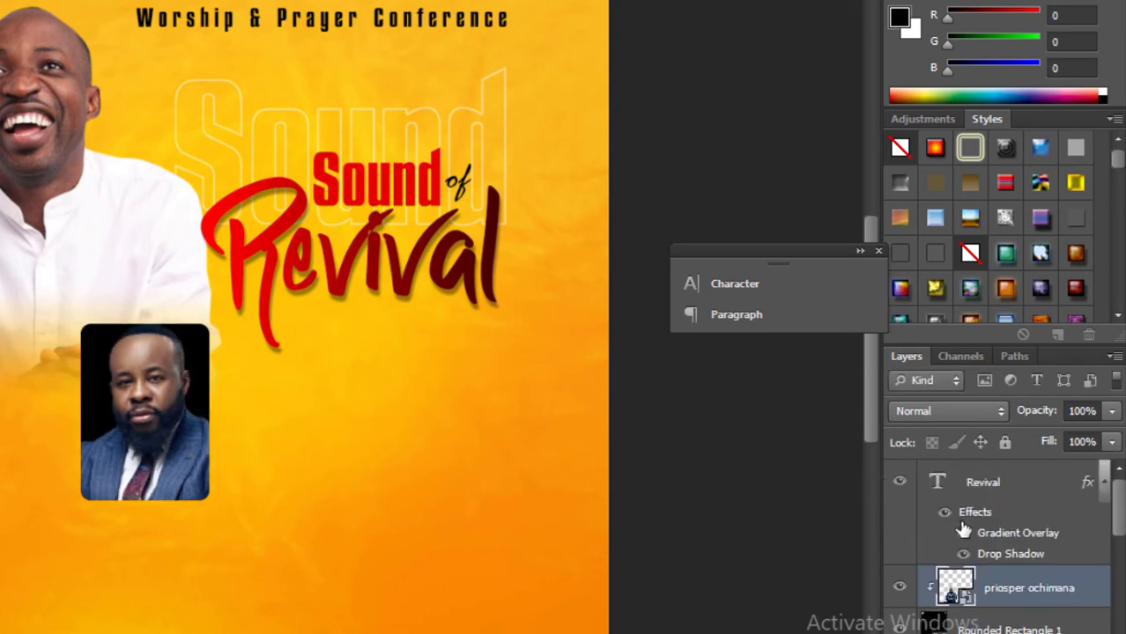
pyautogui.scroll(-2, 985, 576)
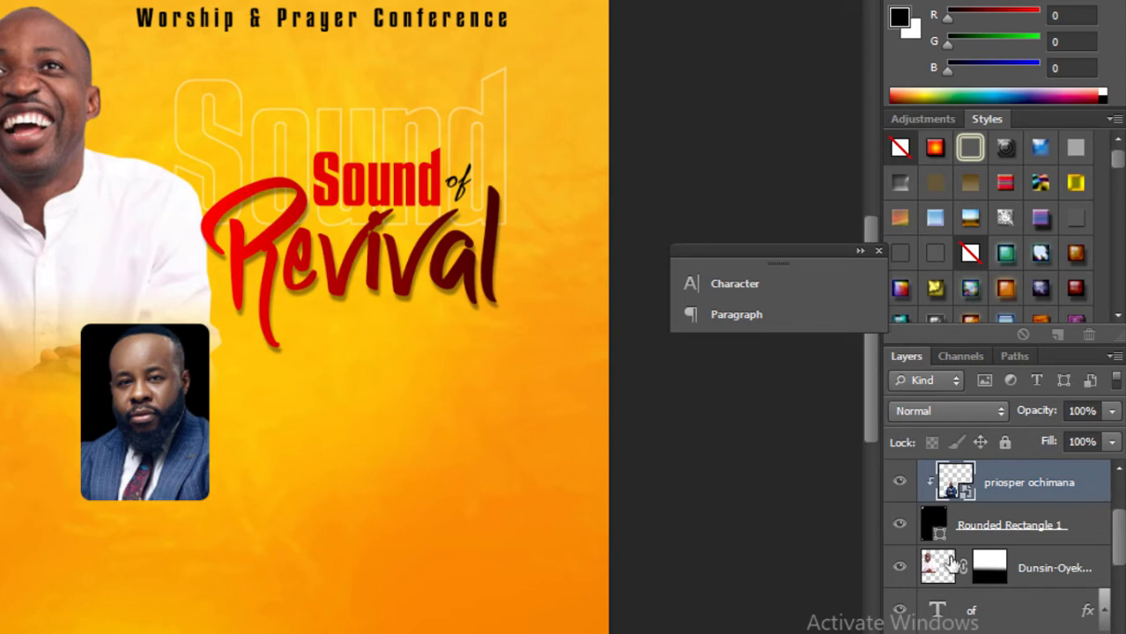
pyautogui.keyDown('ctrl'); pyautogui.click(1034, 524); pyautogui.keyUp('ctrl')
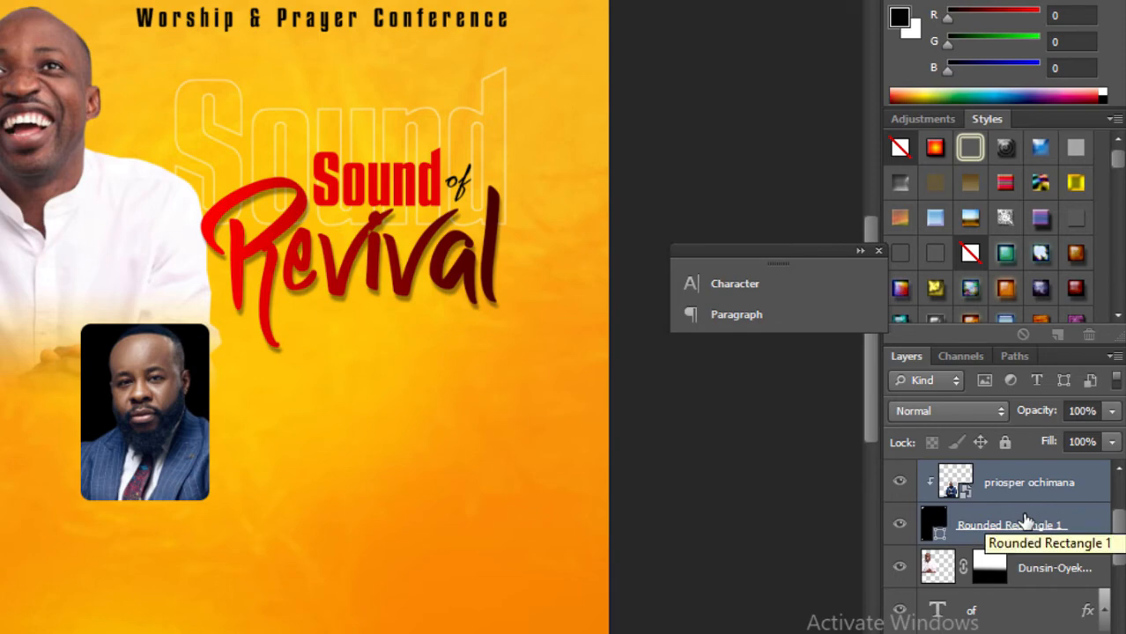
pyautogui.hotkey('ctrl', 'g')
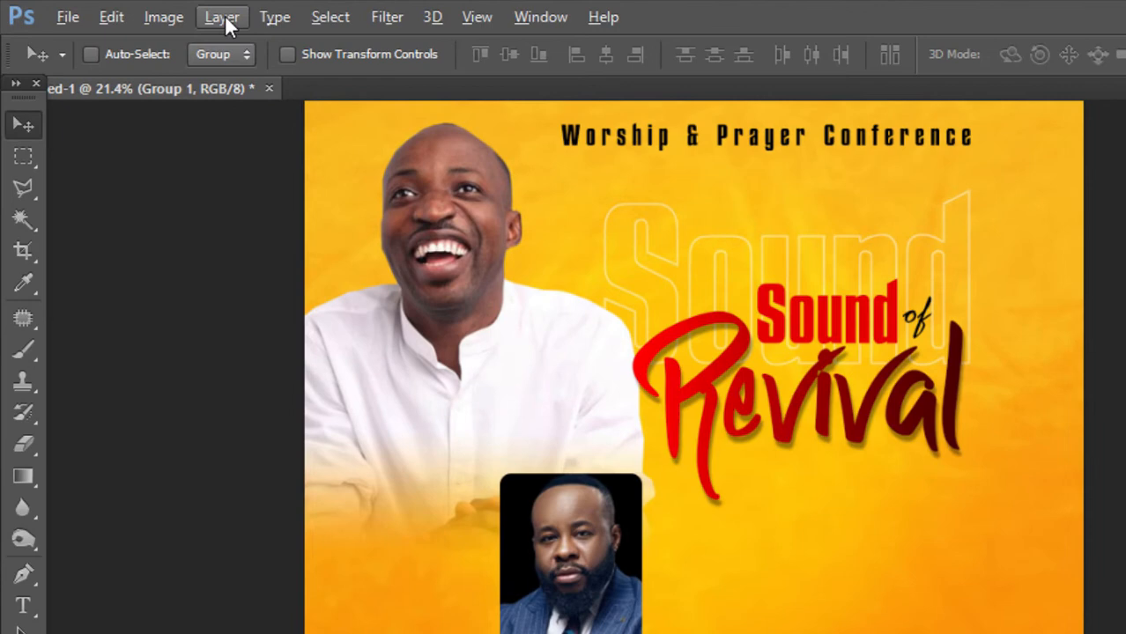
pyautogui.click(225, 15)
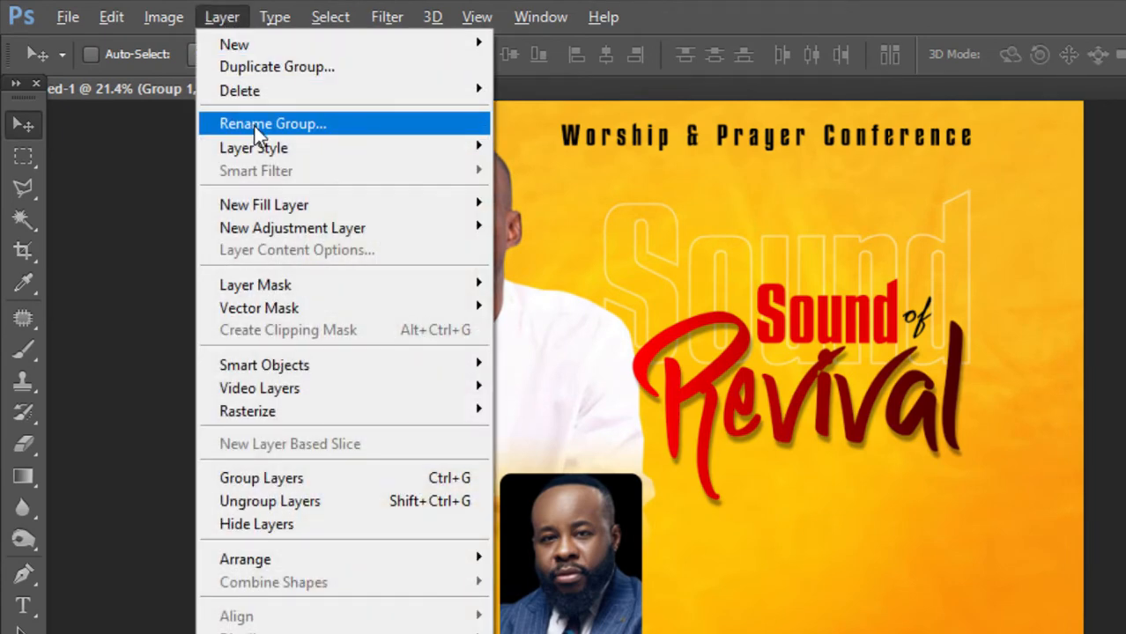
pyautogui.click(277, 126)
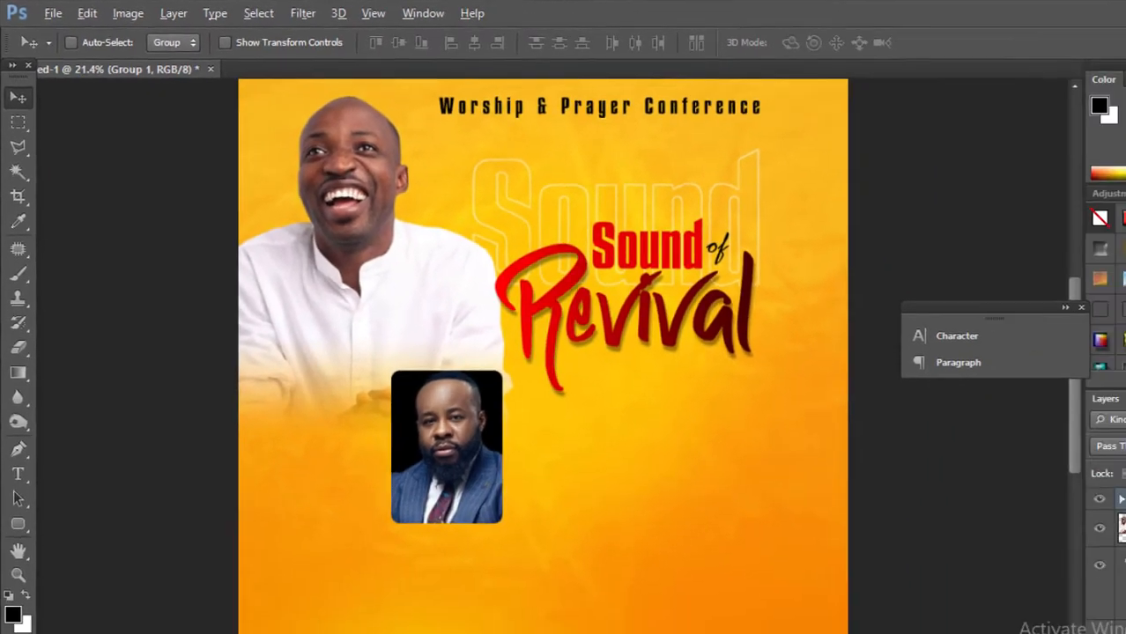
pyautogui.write('P')
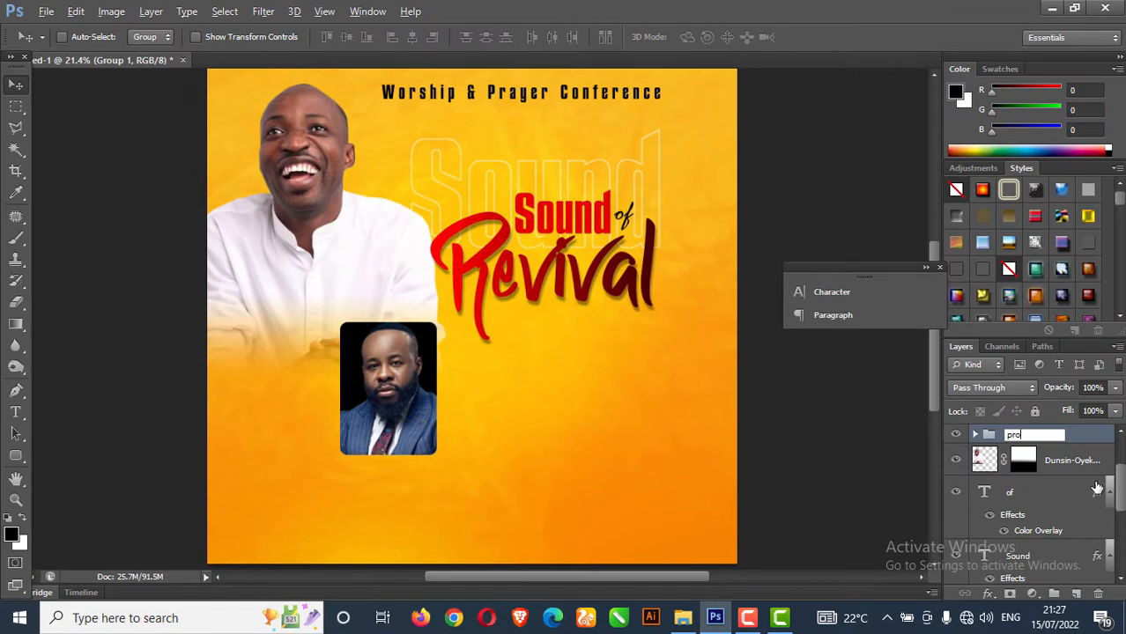
pyautogui.write('rosper O')
pyautogui.write('ch')
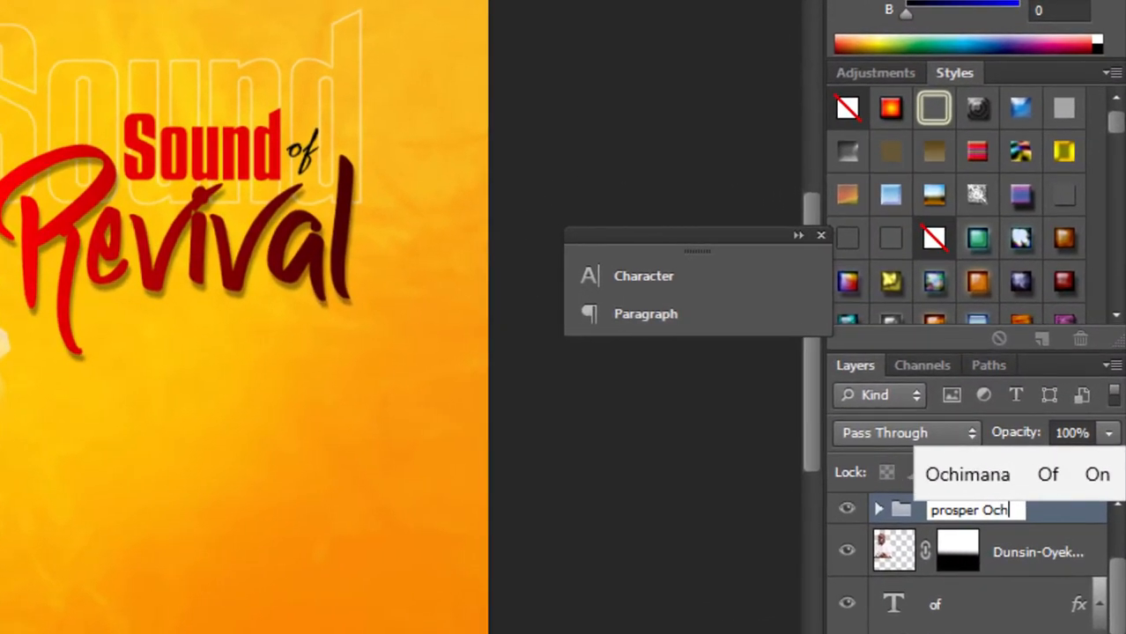
pyautogui.write('imana')
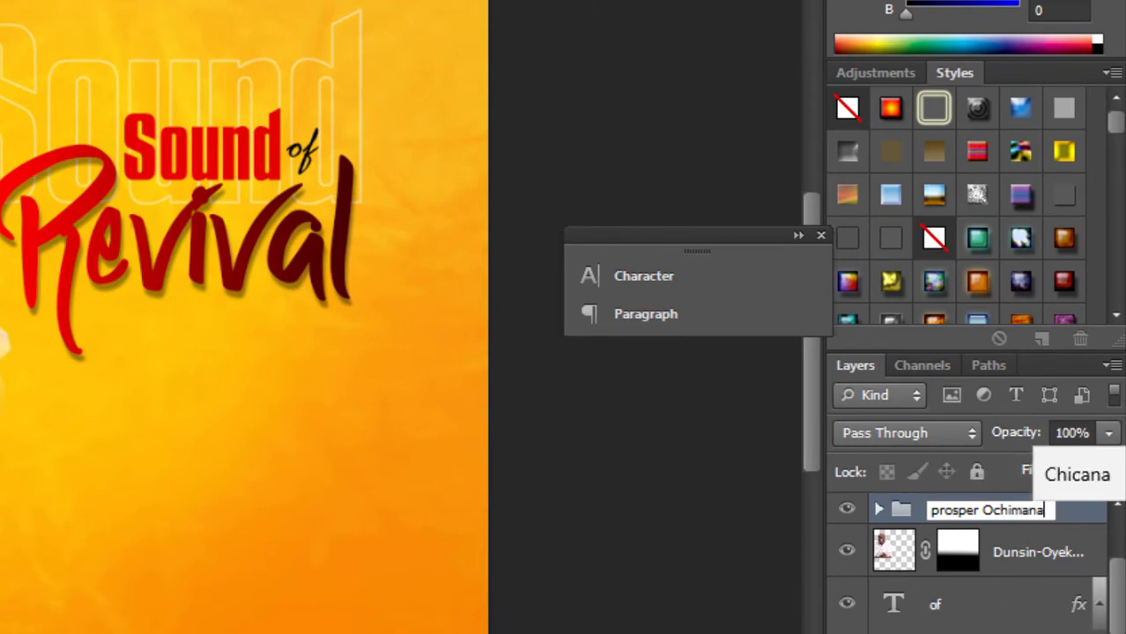
pyautogui.press('Return')
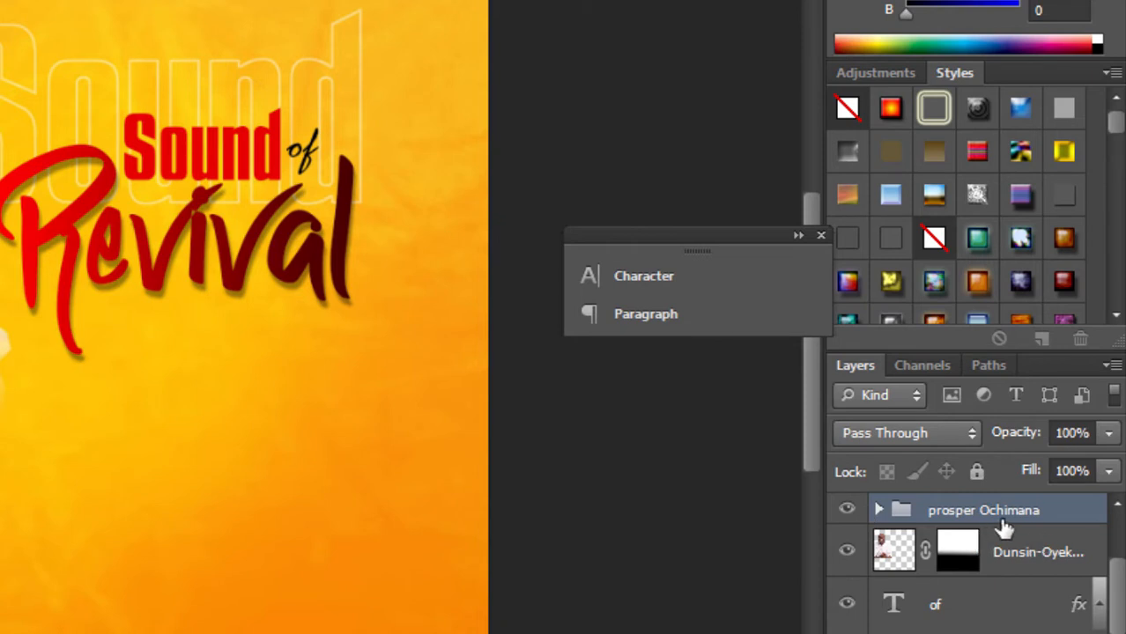
# Shift the prosper Ochimana group slightly left and down, and place a duplicate of it level and almost touching on its right side
pyautogui.moveTo(2, 409)
pyautogui.mouseDown()
pyautogui.moveTo(17, 408)
pyautogui.moveTo(2, 409)
pyautogui.mouseUp()
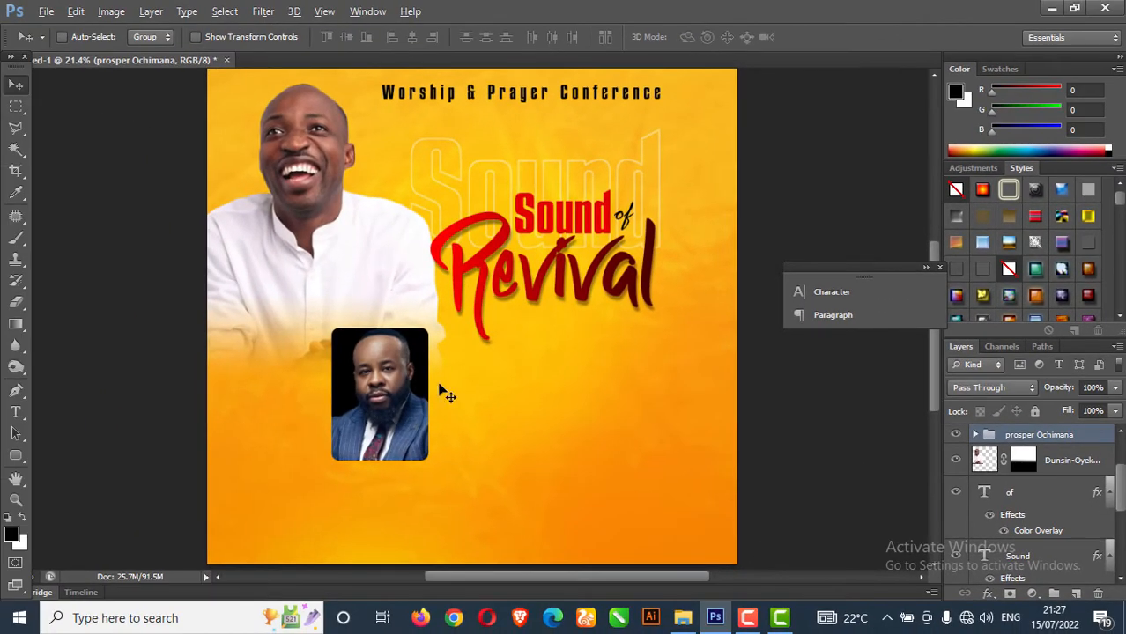
pyautogui.moveTo(439, 385); pyautogui.dragTo(419, 385)
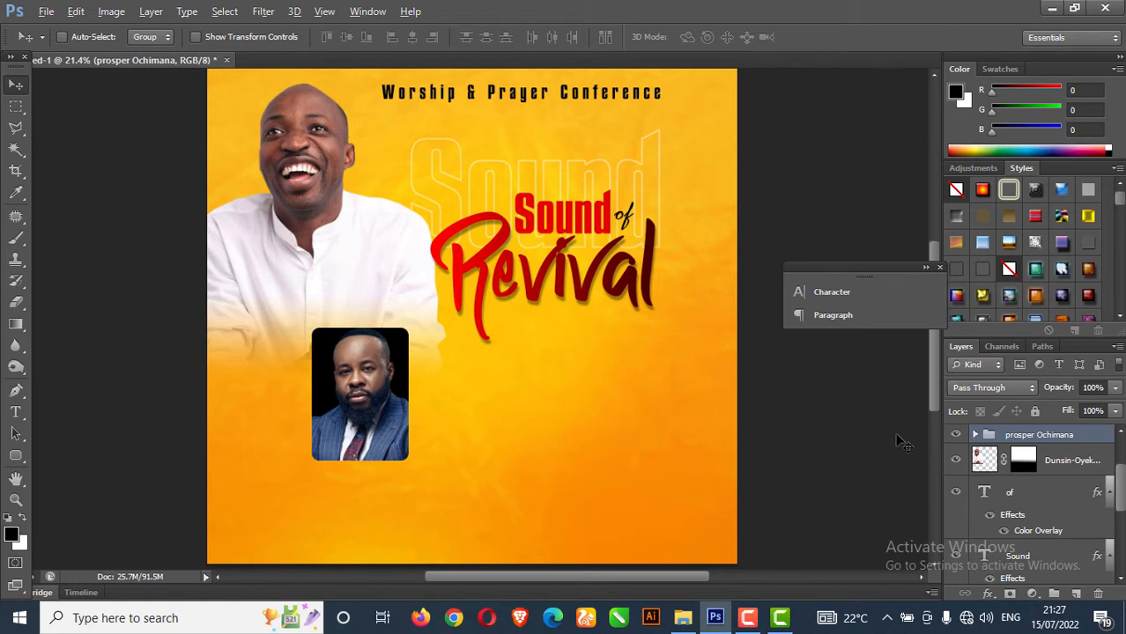
pyautogui.hotkey('ctrl', 'j')
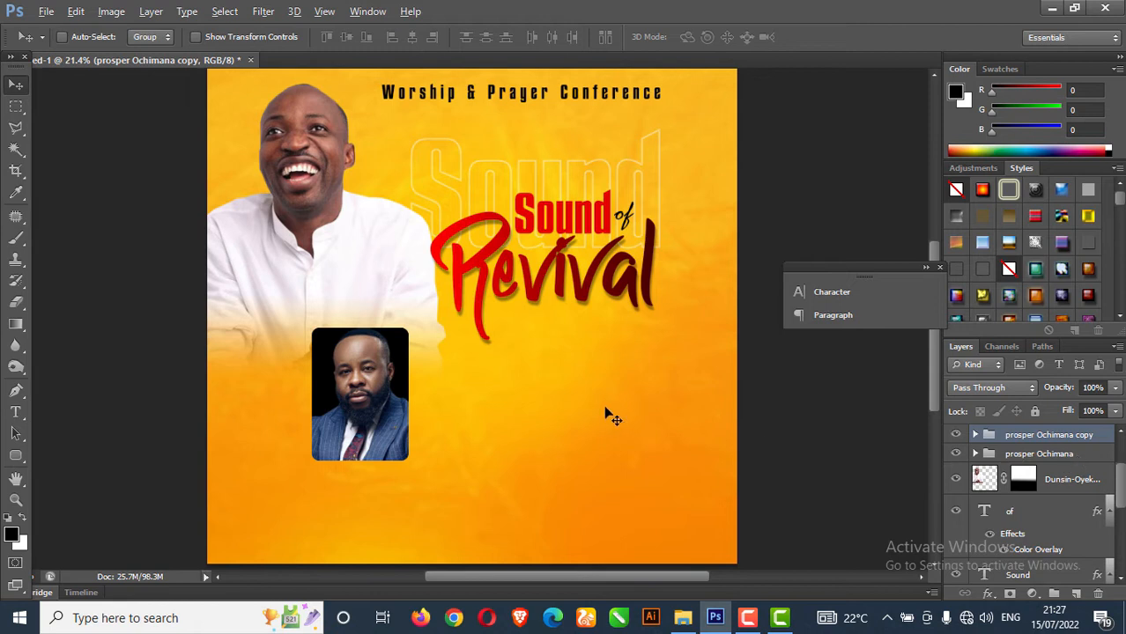
pyautogui.moveTo(408, 414); pyautogui.dragTo(504, 411)
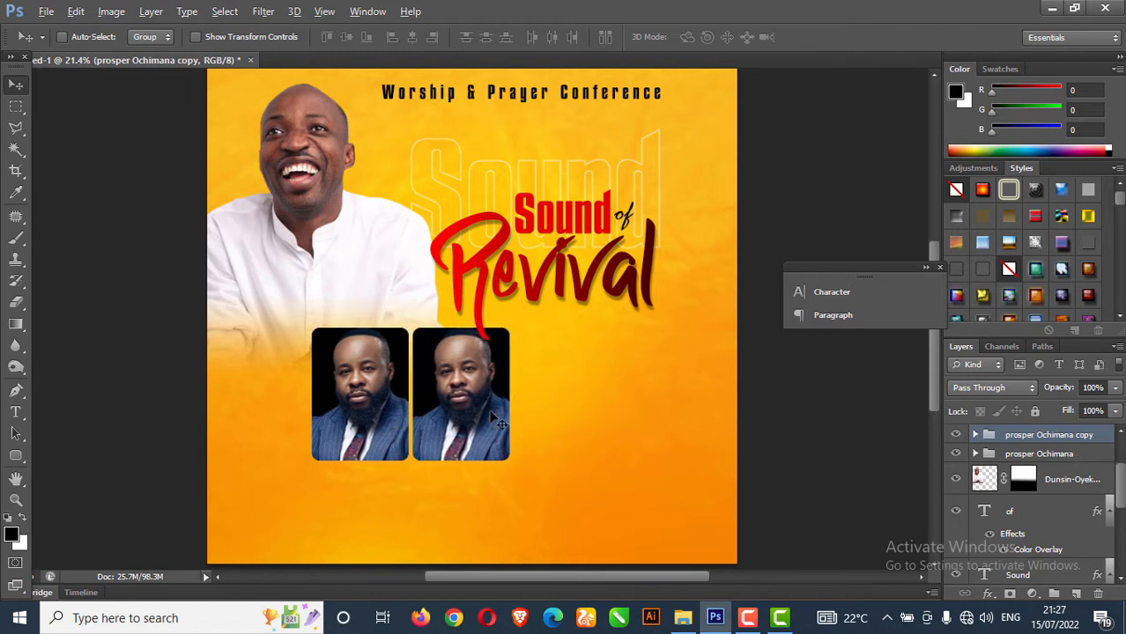
pyautogui.press('Left')
pyautogui.press('Left')
pyautogui.press('Left')
pyautogui.press('Left')
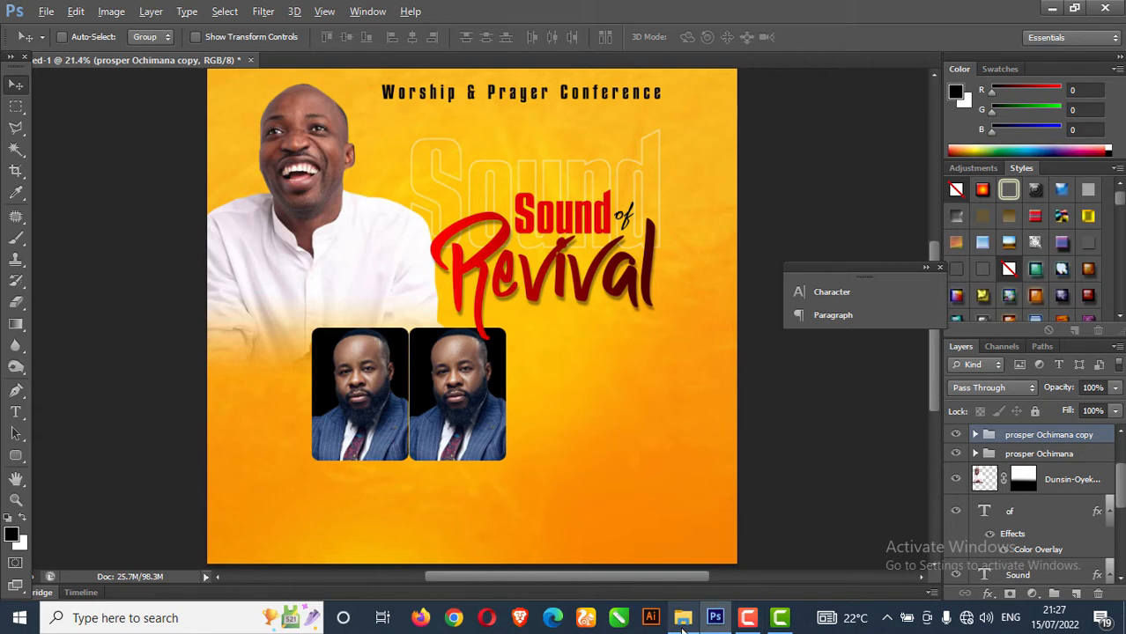
# Place the nathaniel bassey image from the resource folder, scale it to about 44%, and move it to the flyer's lower right area
pyautogui.click(683, 618)
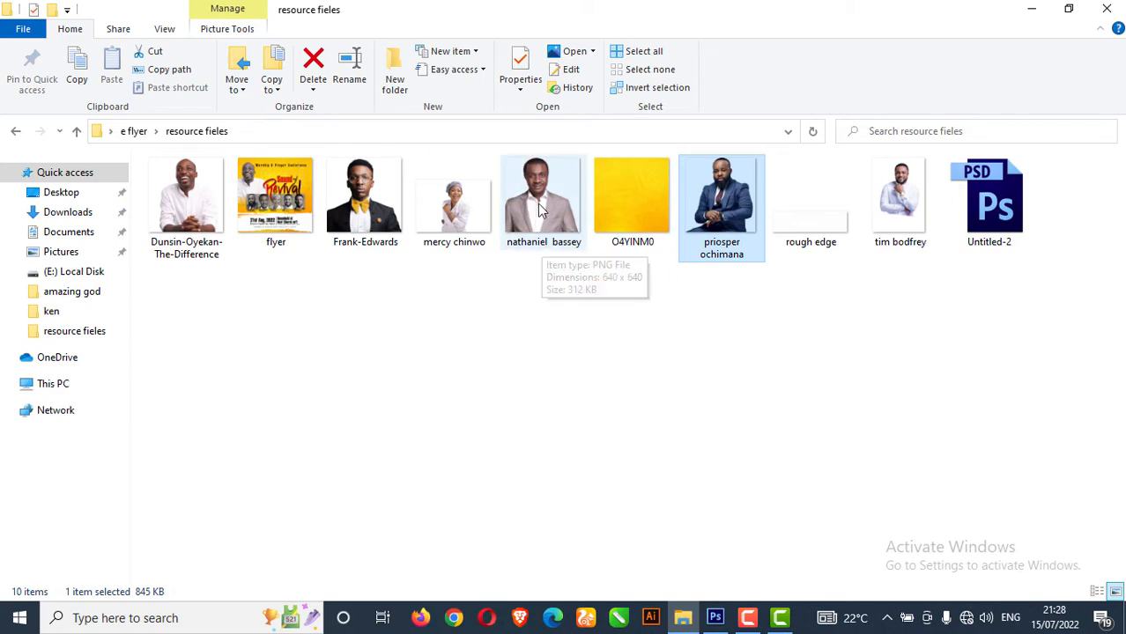
pyautogui.moveTo(540, 247); pyautogui.dragTo(631, 446)
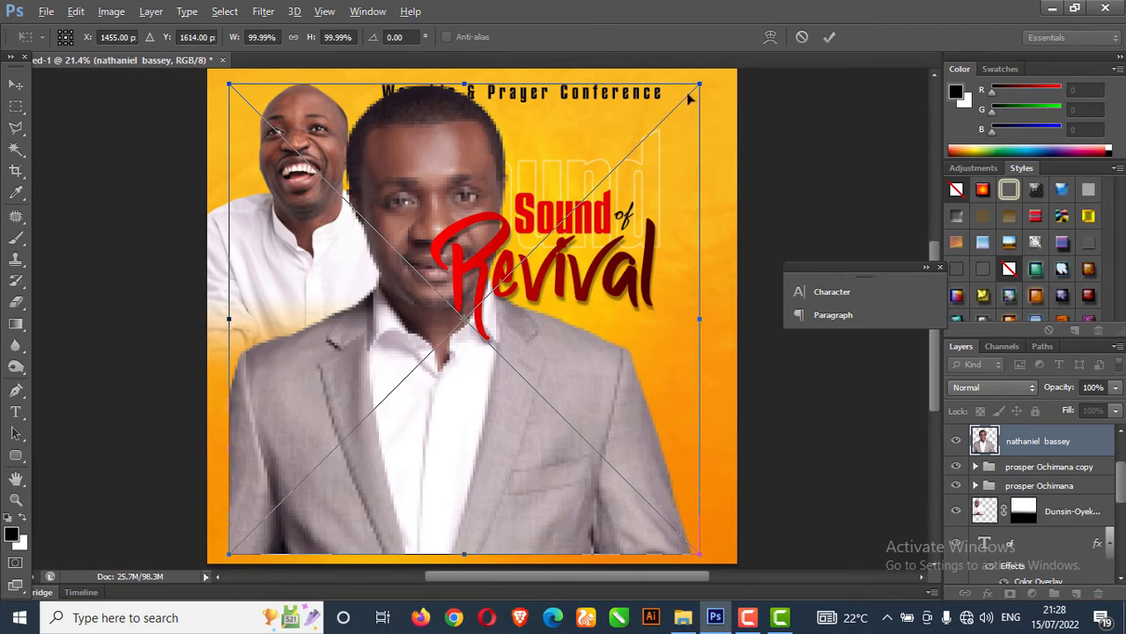
pyautogui.moveTo(696, 85); pyautogui.dragTo(463, 322)
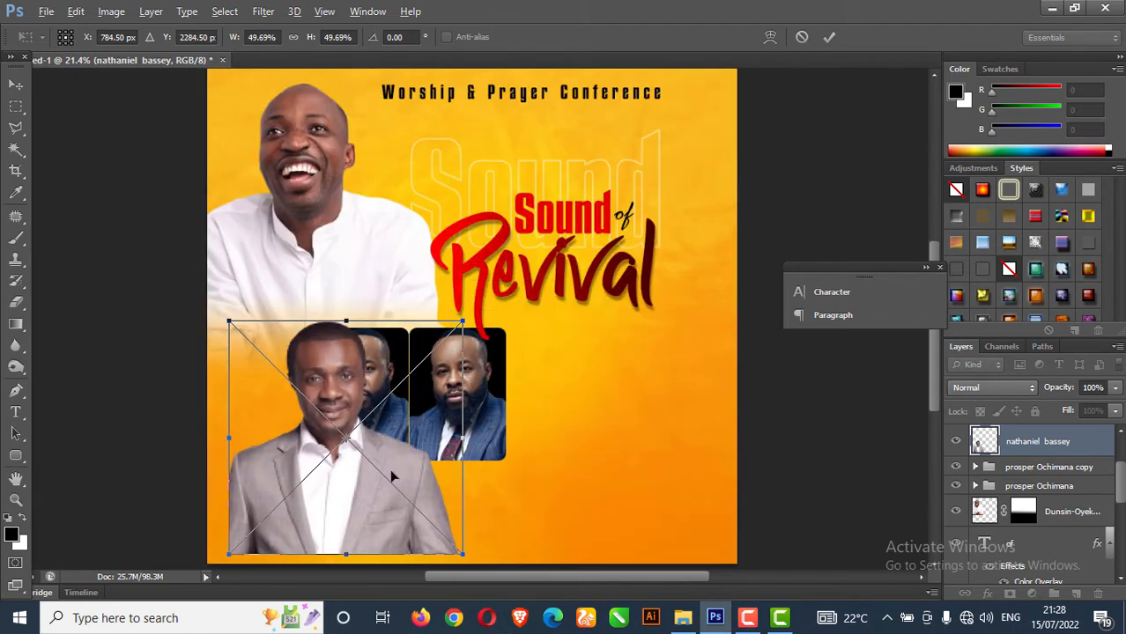
pyautogui.moveTo(460, 324); pyautogui.dragTo(432, 347)
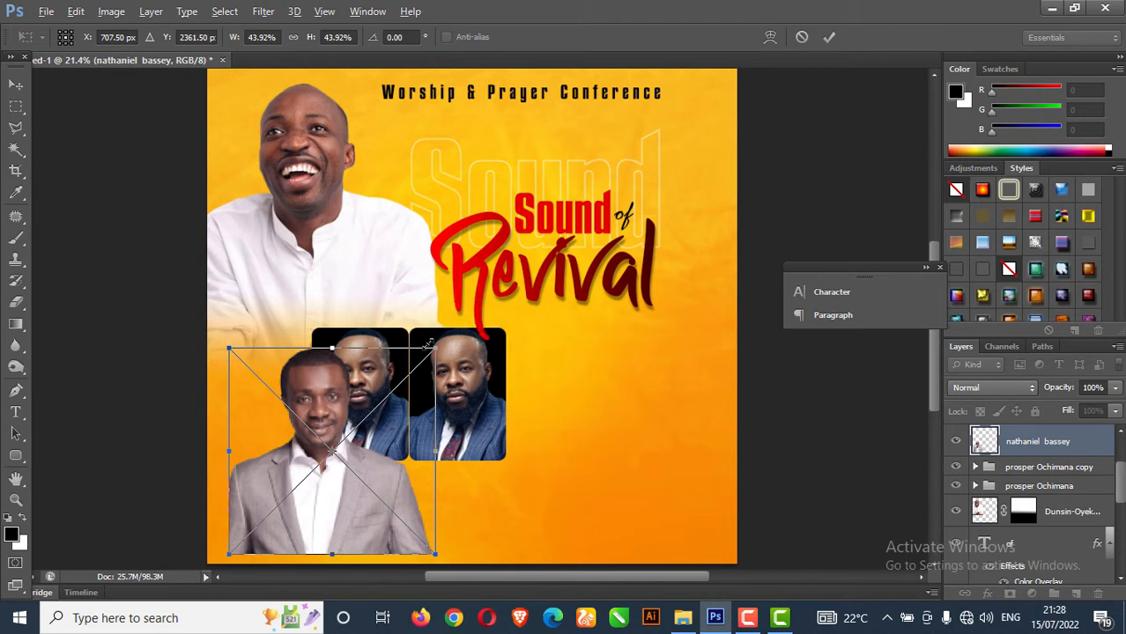
pyautogui.press('Return')
pyautogui.moveTo(333, 434); pyautogui.dragTo(610, 449)
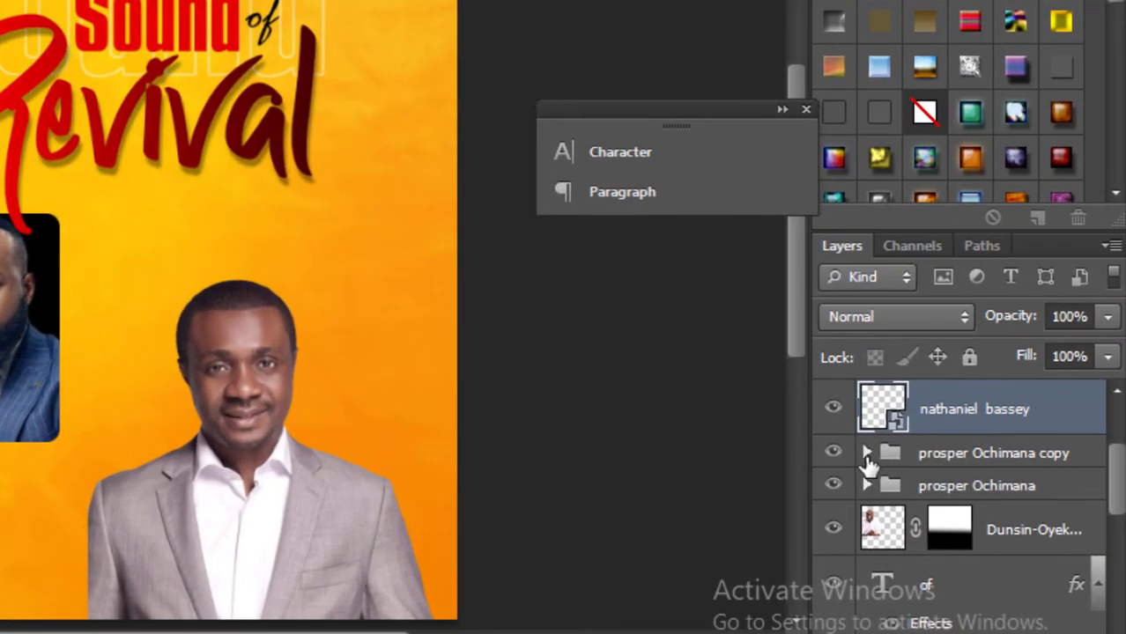
# Replace the portrait inside the duplicated group with the nathaniel bassey layer, clipped to the rounded rectangle and positioned with the face inside the frame
pyautogui.click(867, 453)
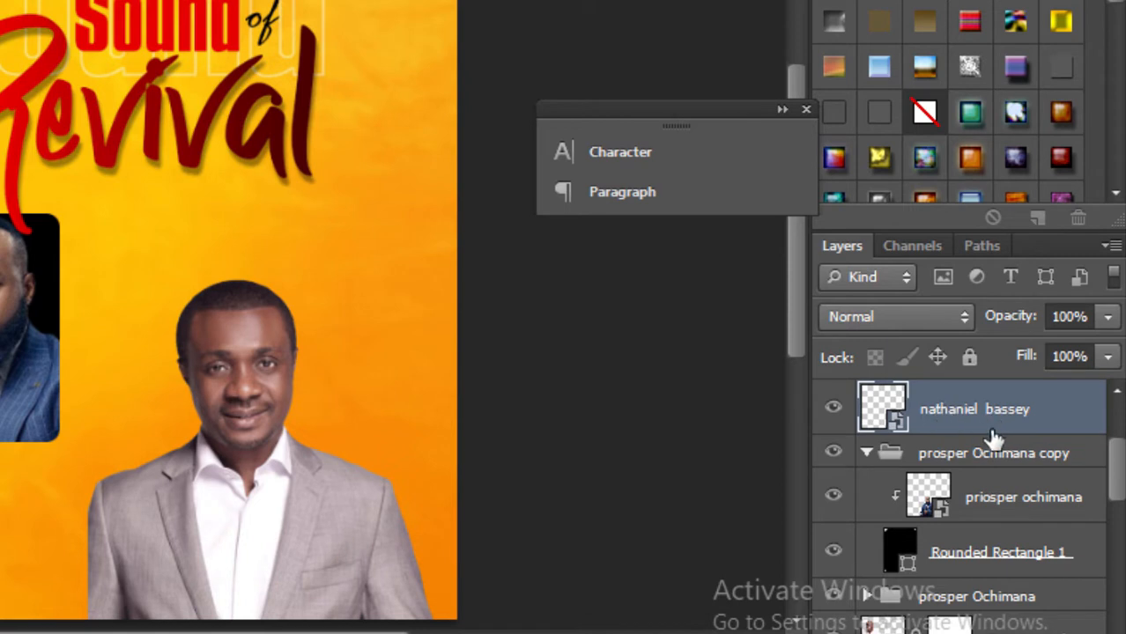
pyautogui.moveTo(931, 411); pyautogui.dragTo(940, 508)
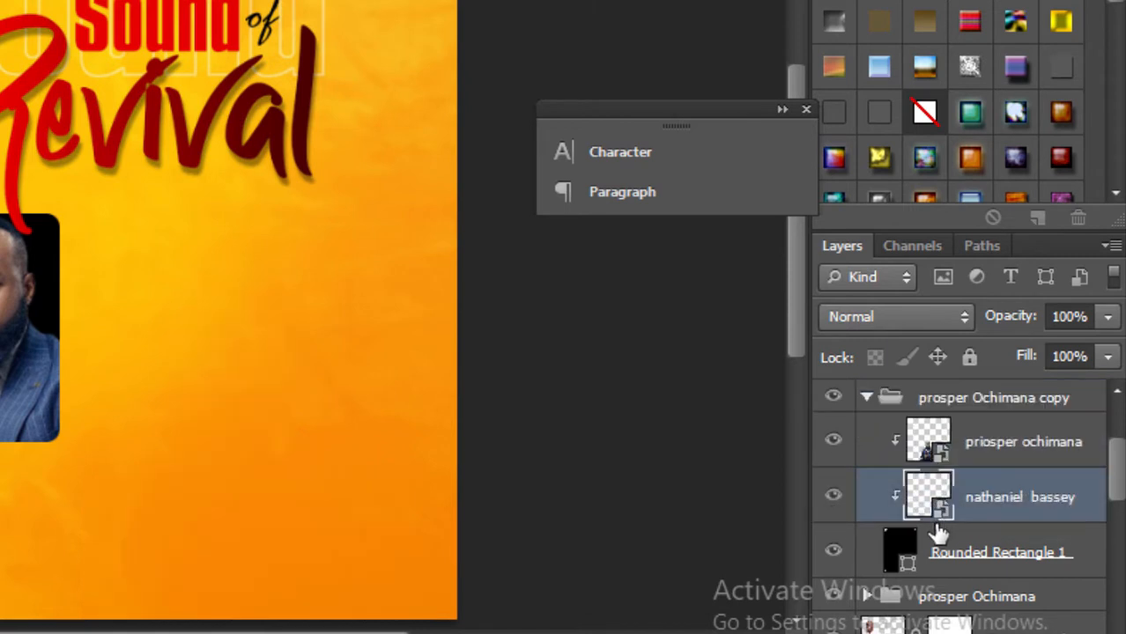
pyautogui.click(973, 449)
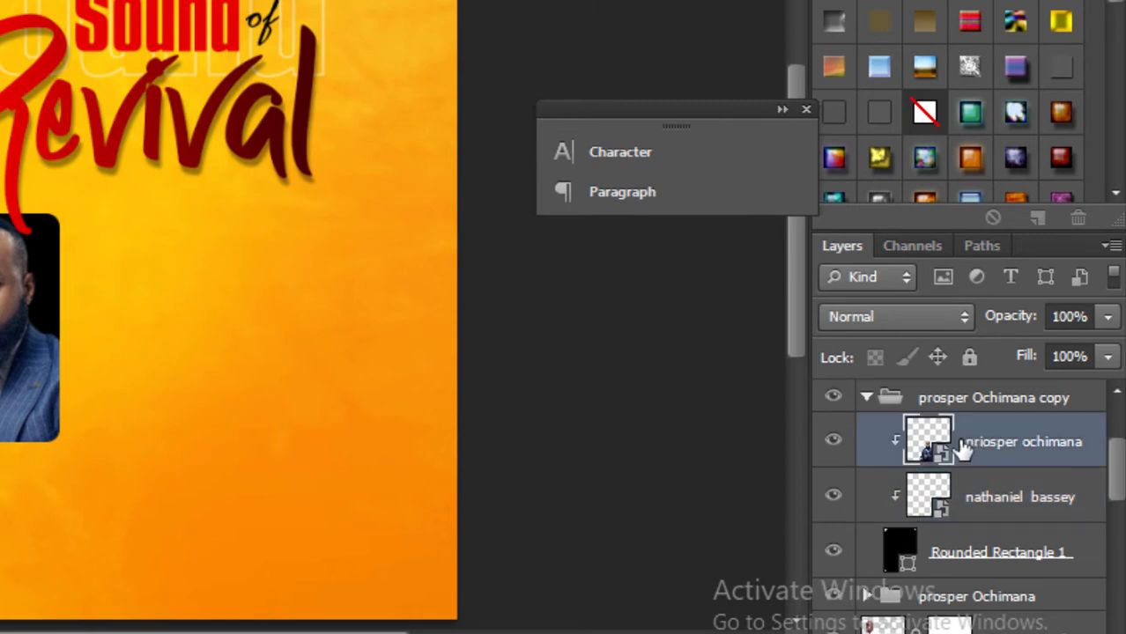
pyautogui.press('Delete')
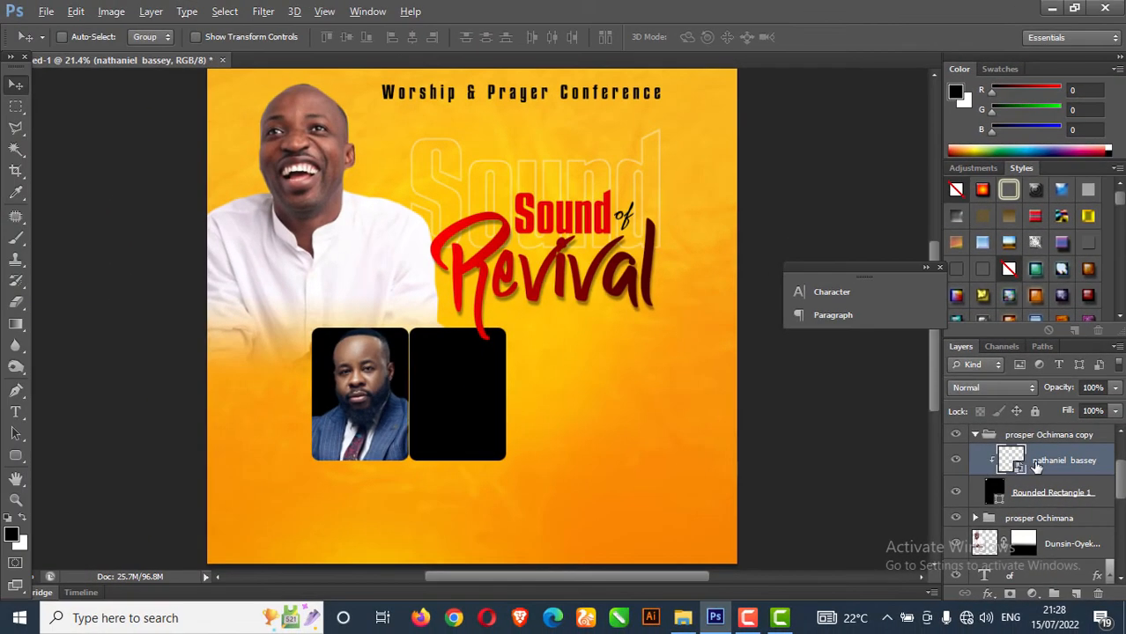
pyautogui.moveTo(628, 438); pyautogui.dragTo(502, 413)
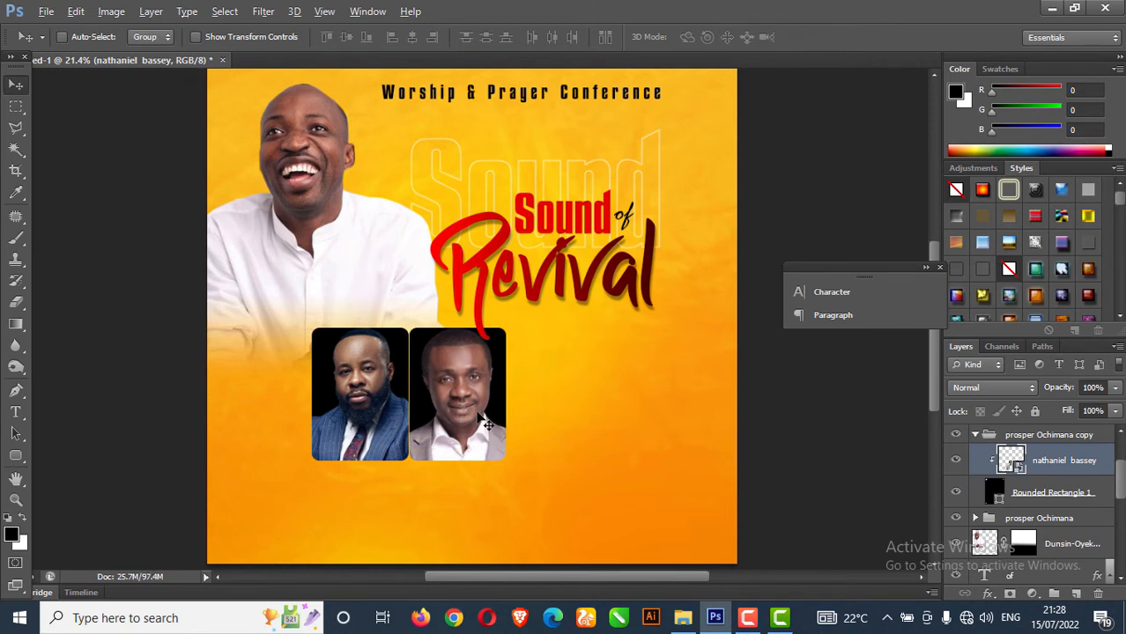
# Collapse the duplicated portrait group and rename it as "Nathaniel Bassey"
pyautogui.click(975, 435)
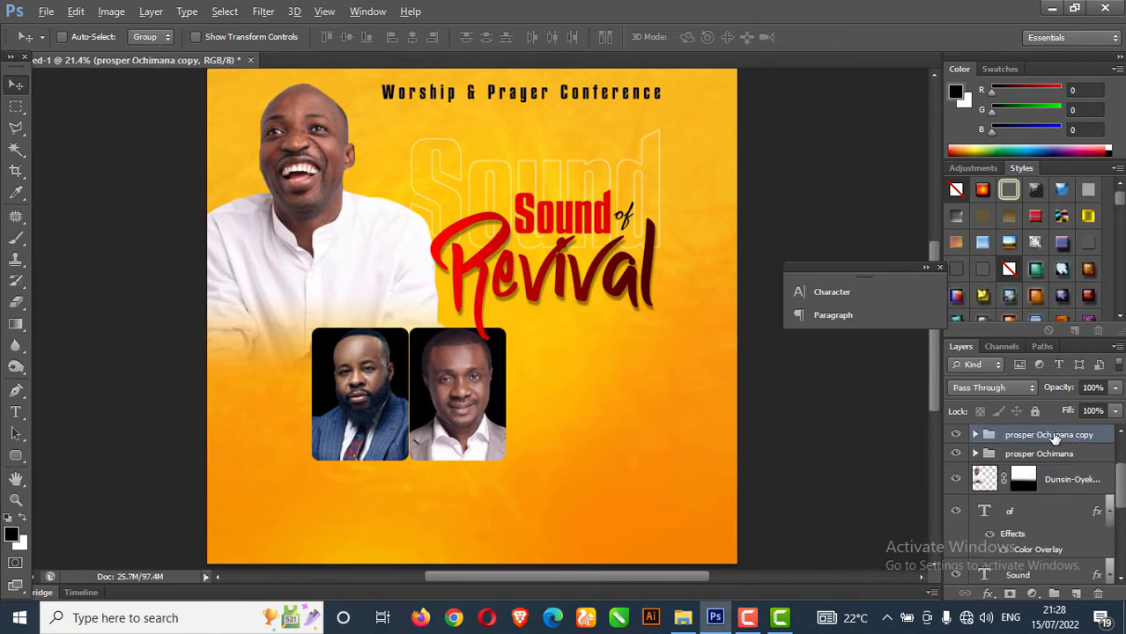
pyautogui.click(150, 11)
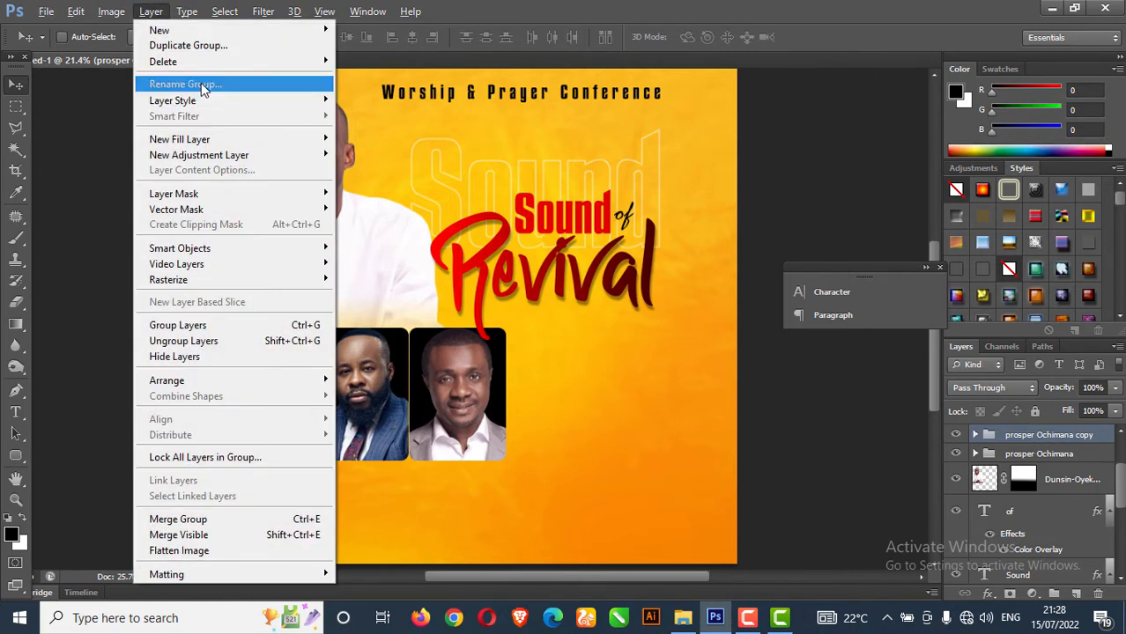
pyautogui.click(200, 83)
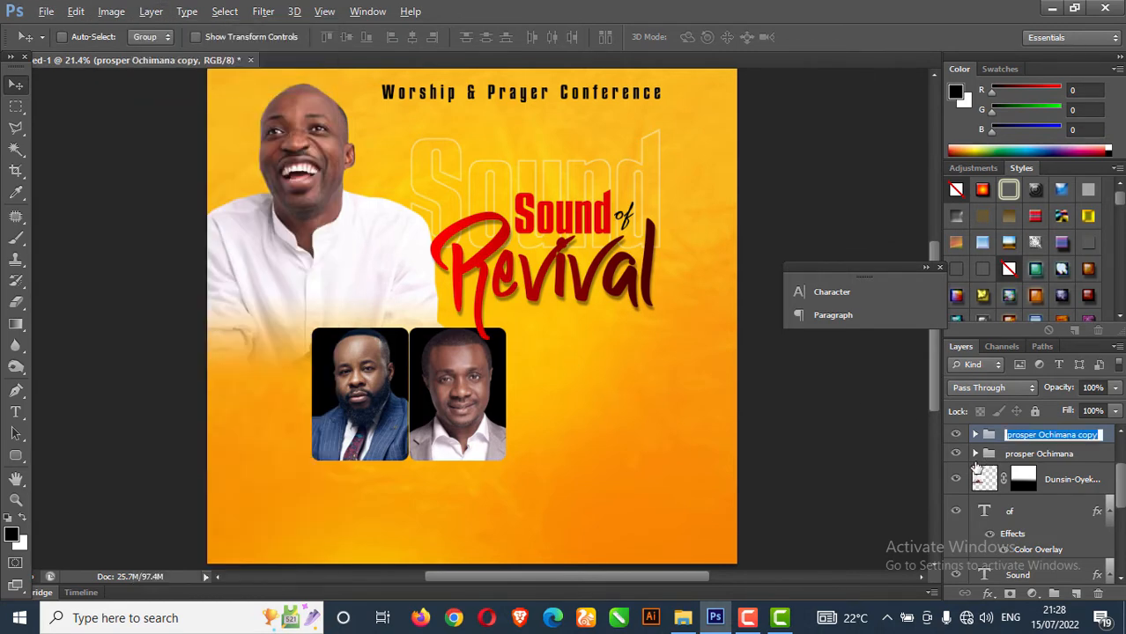
pyautogui.write('Na')
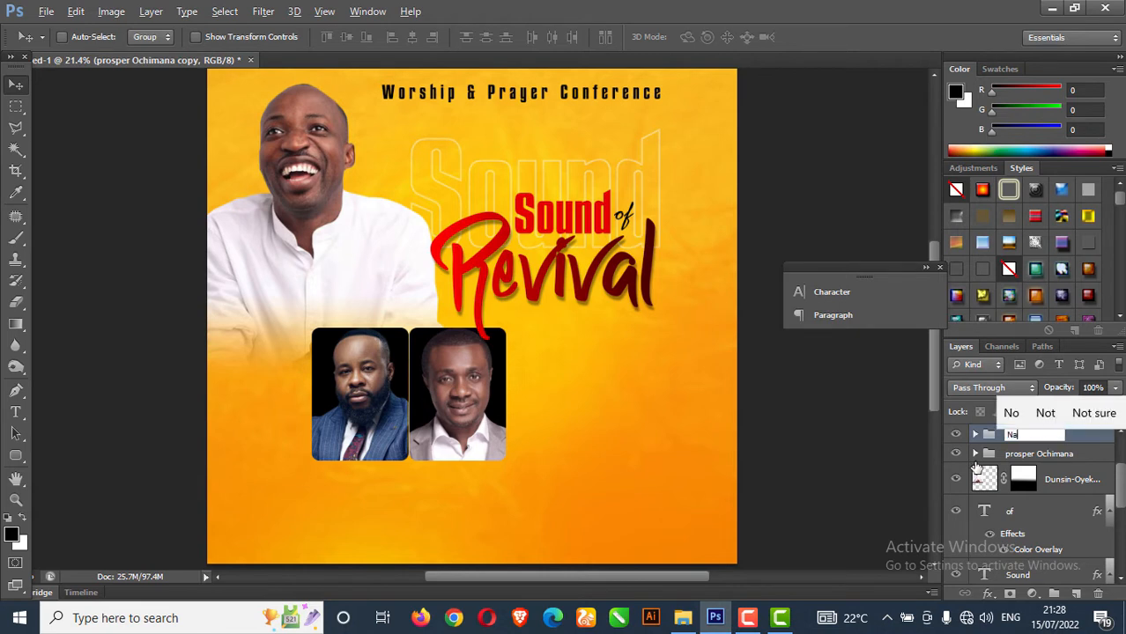
pyautogui.write('thaniel')
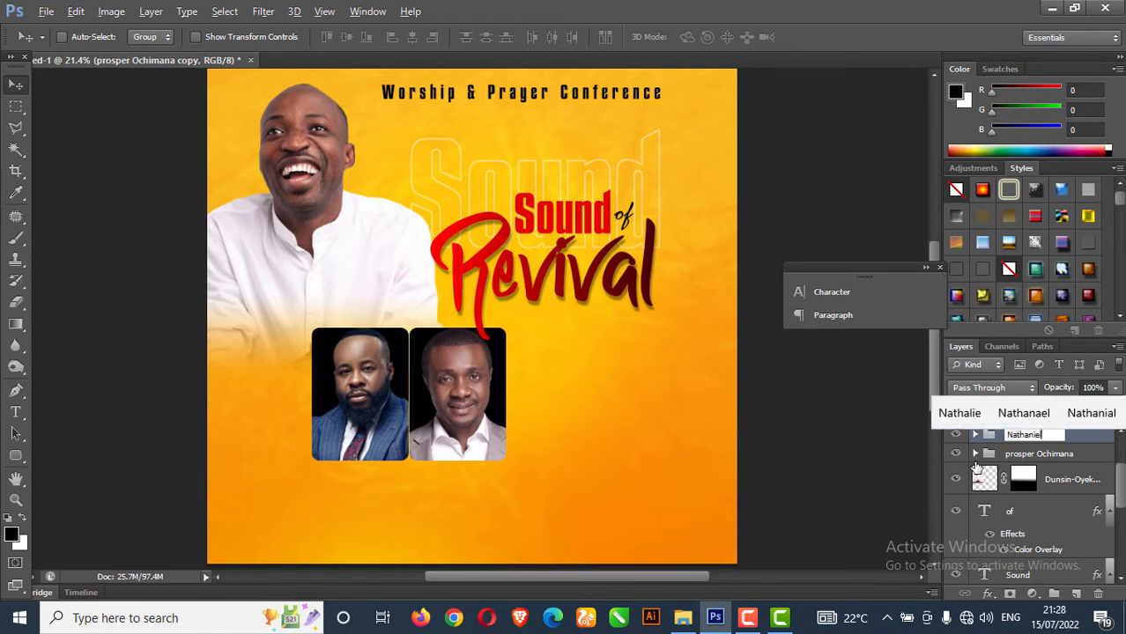
pyautogui.write(' Bassey')
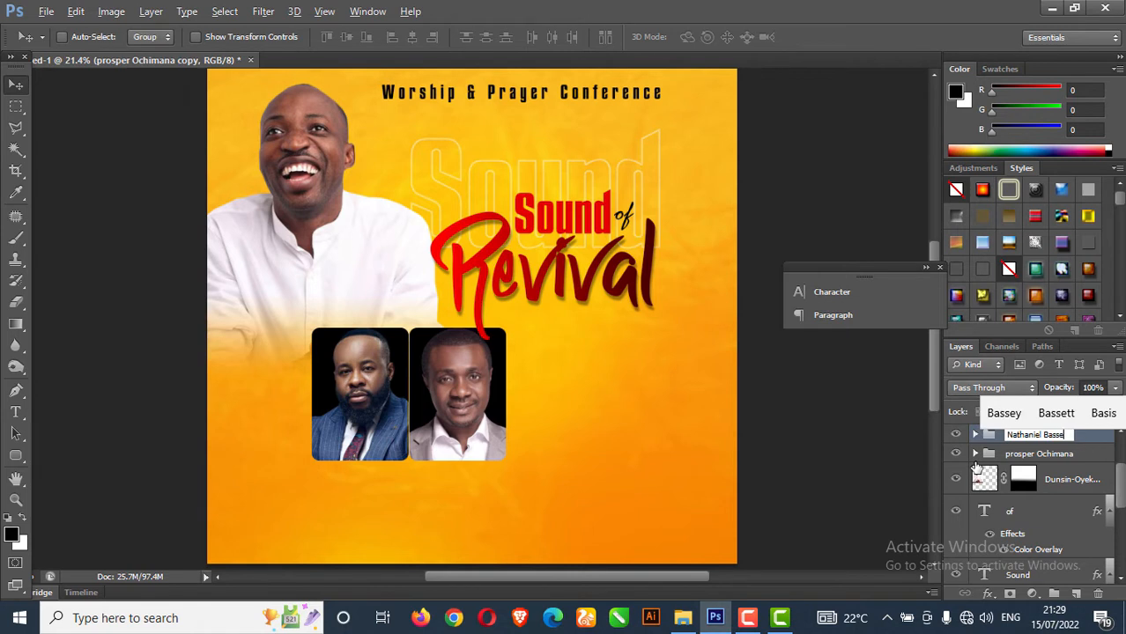
pyautogui.click(1046, 456)
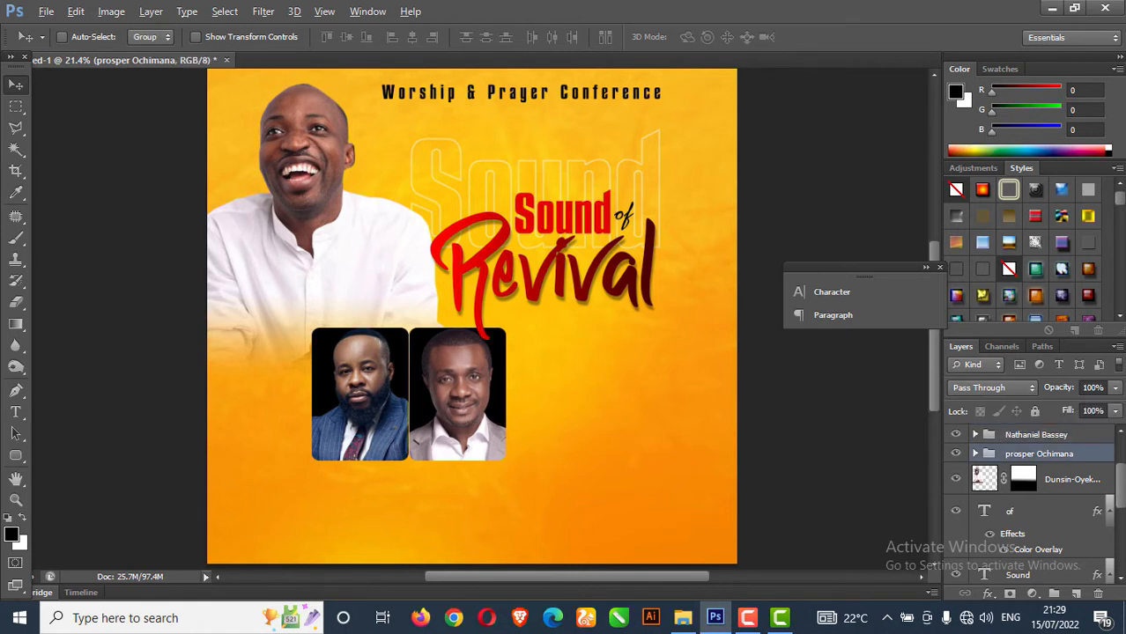
# Duplicate the Nathaniel Bassey group and place the copy level with it and almost touching on its right side
pyautogui.click(1053, 435)
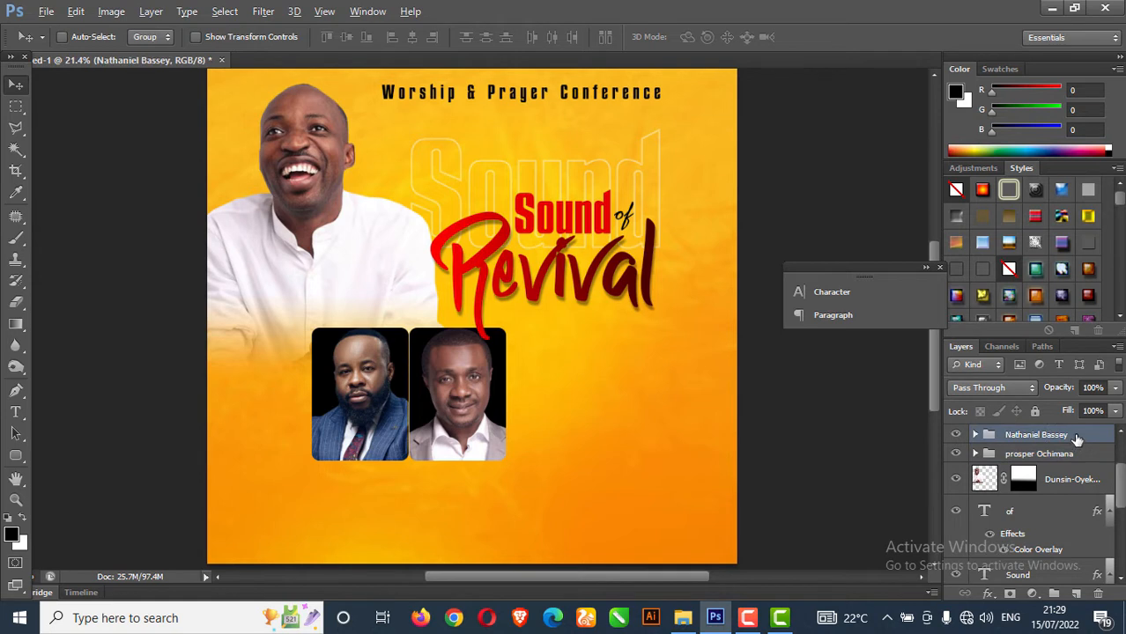
pyautogui.hotkey('ctrl', 'j')
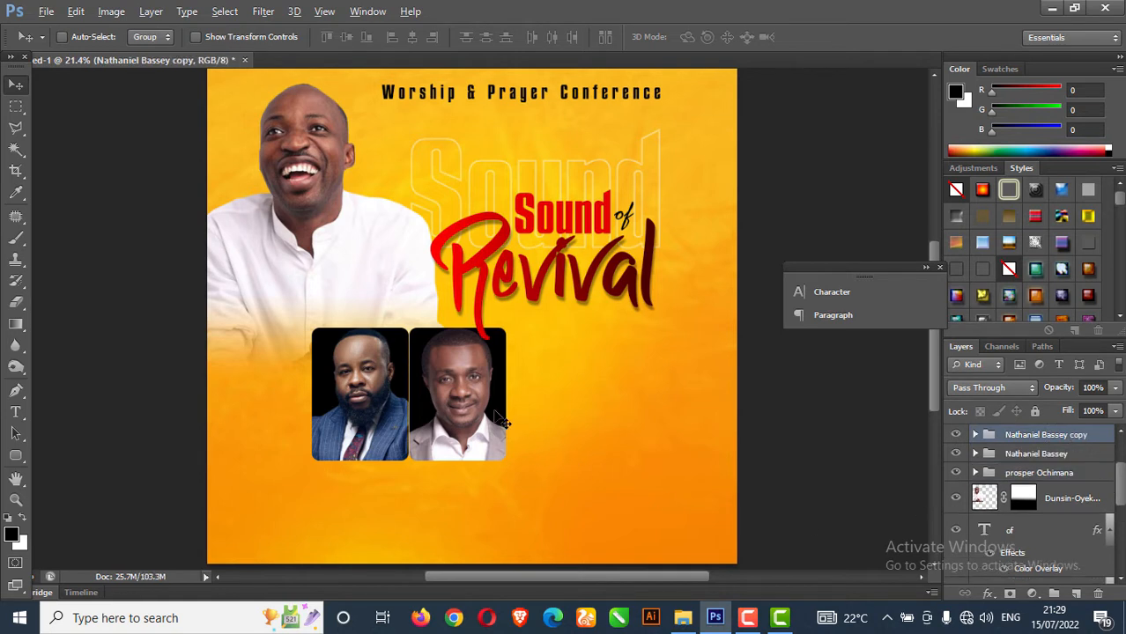
pyautogui.moveTo(501, 411); pyautogui.dragTo(595, 423)
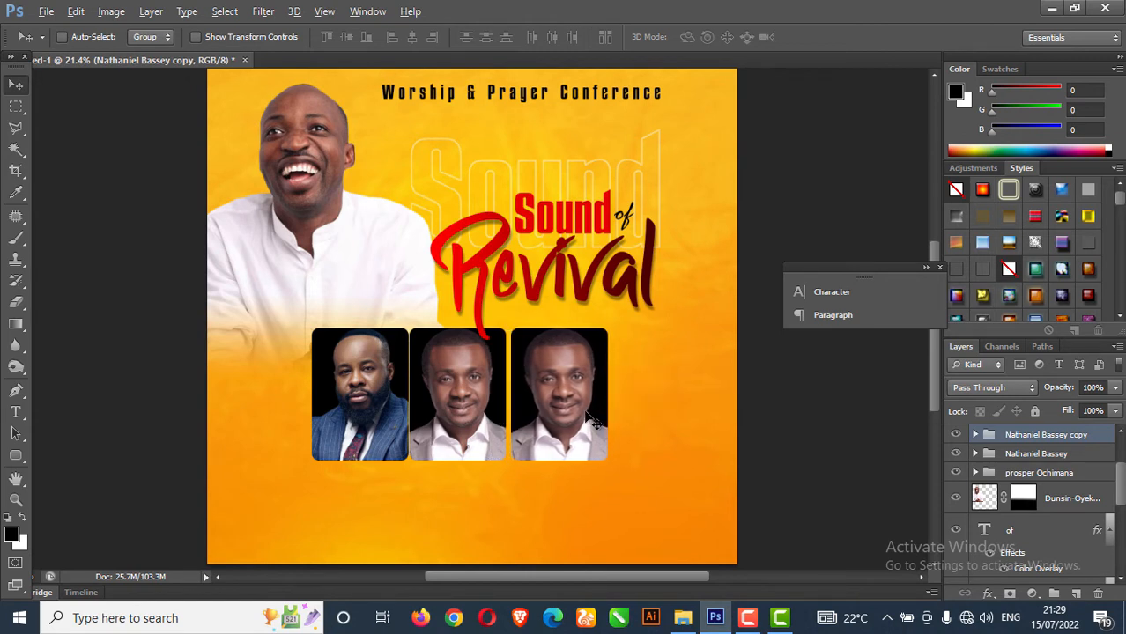
pyautogui.press('Left')
pyautogui.press('Left')
pyautogui.press('Left')
pyautogui.press('Left')
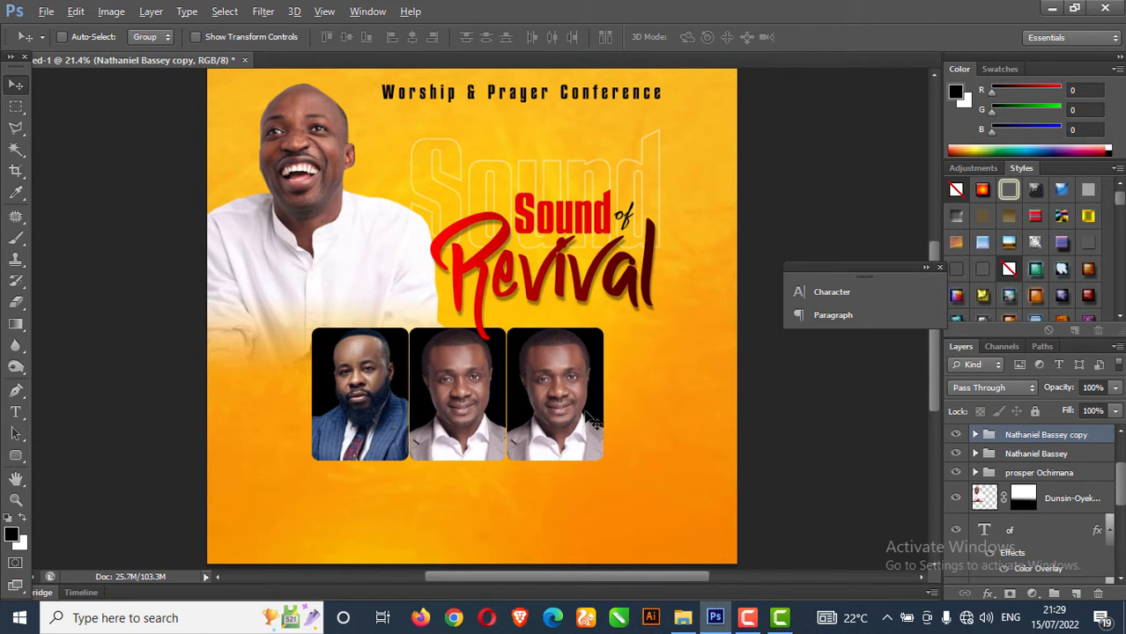
pyautogui.press('Right')
pyautogui.press('Right')
pyautogui.press('Right')
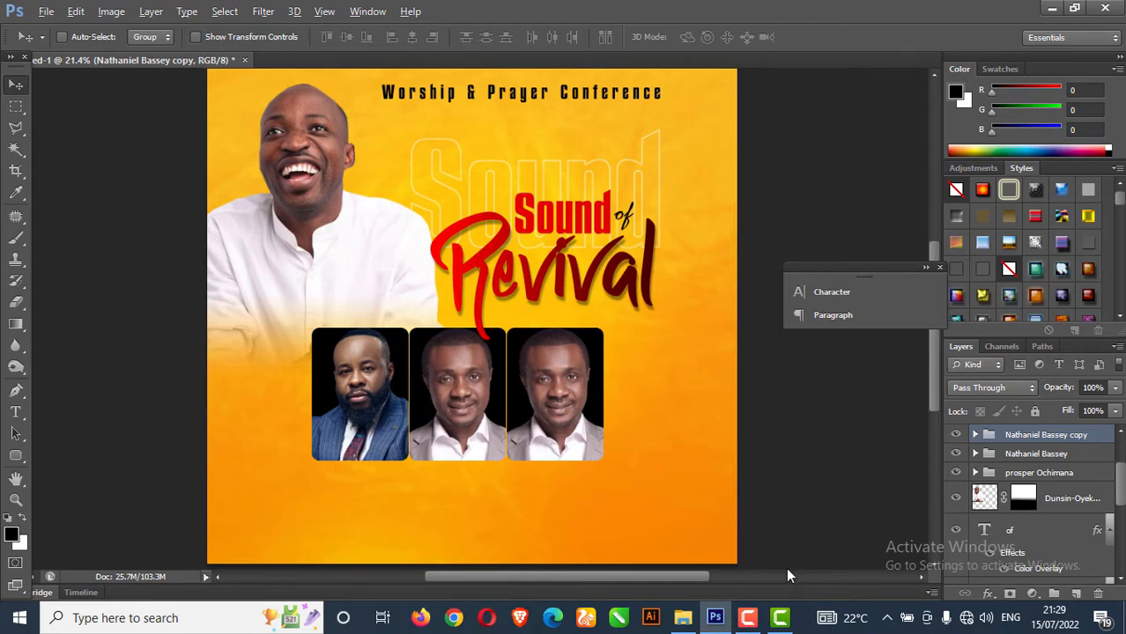
# Place the mercy chinwo image from the resource folder at about 100% scale, with the face over the third frame
pyautogui.click(683, 618)
pyautogui.click(579, 408)
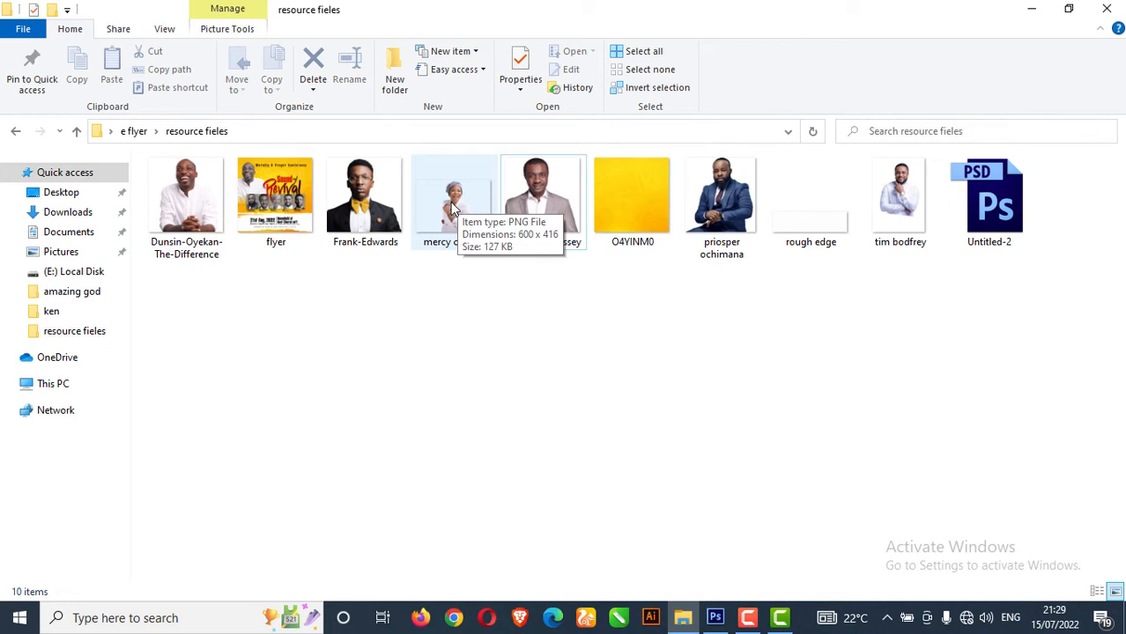
pyautogui.moveTo(465, 237); pyautogui.dragTo(682, 482)
pyautogui.moveTo(527, 363); pyautogui.dragTo(604, 489)
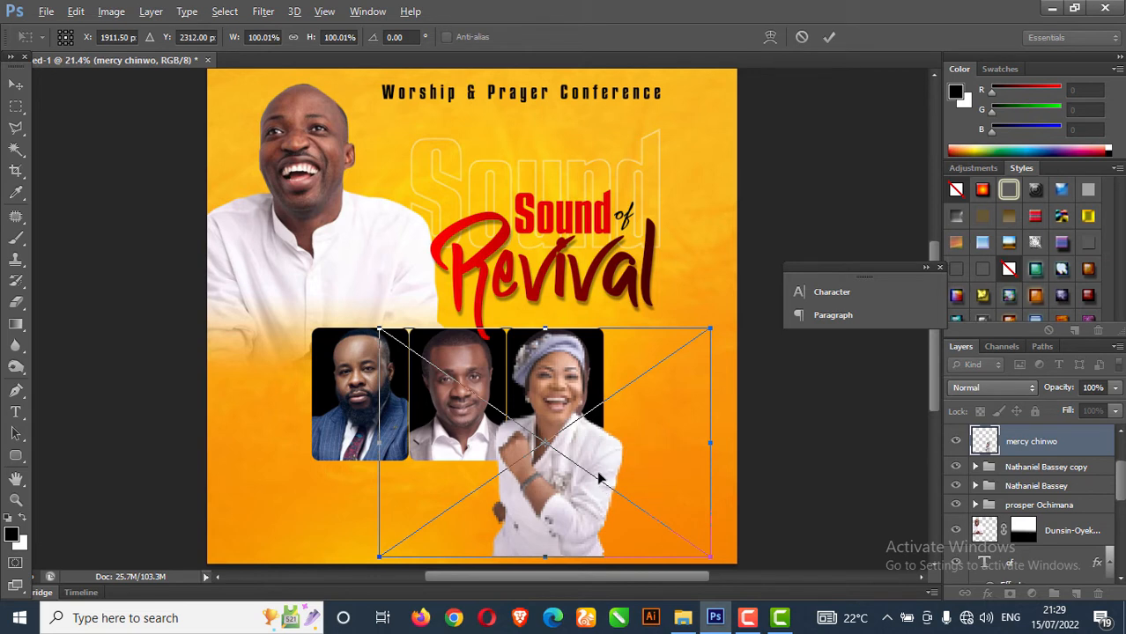
pyautogui.press('Return')
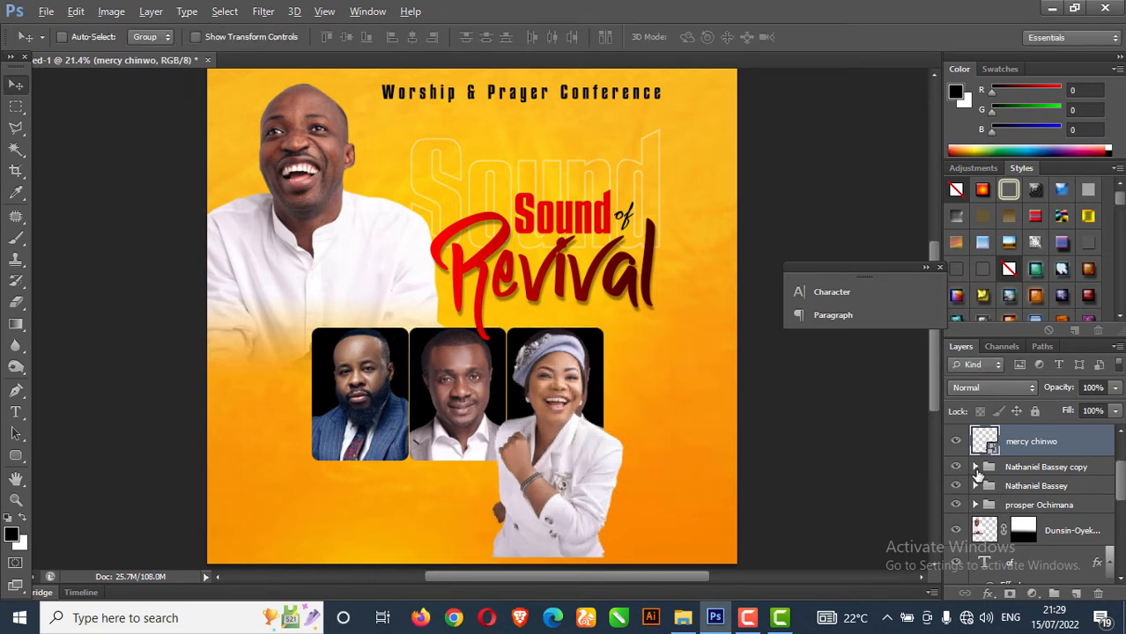
# Replace the portrait inside the Nathaniel Bassey copy group with the mercy chinwo layer, clipped to the rounded rectangle and centred in the frame
pyautogui.click(975, 468)
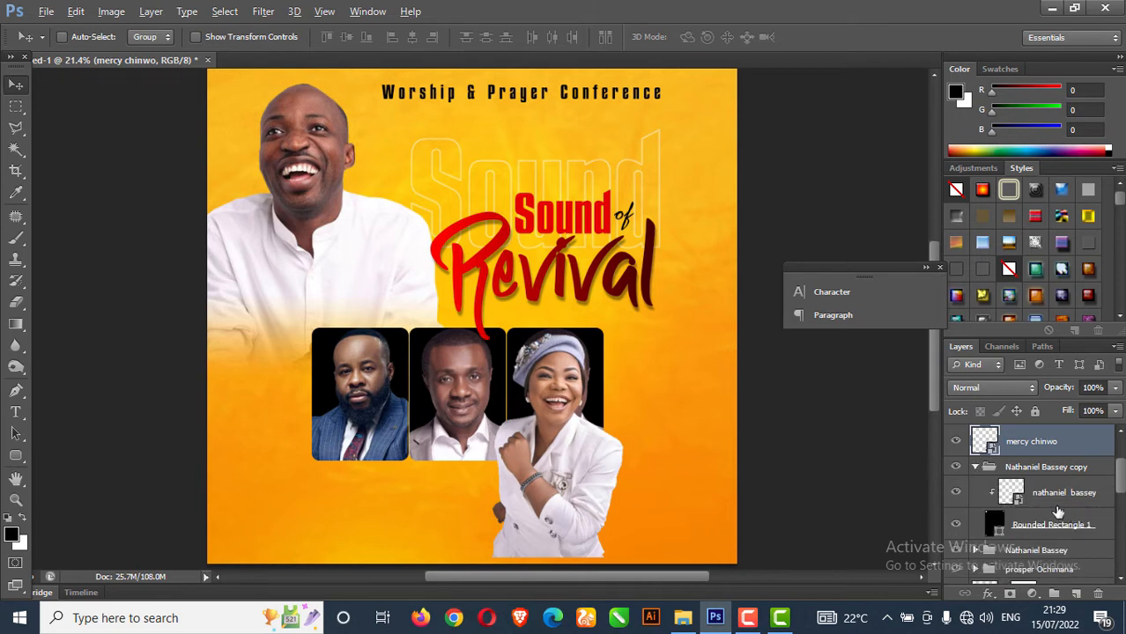
pyautogui.moveTo(1042, 446); pyautogui.dragTo(1040, 500)
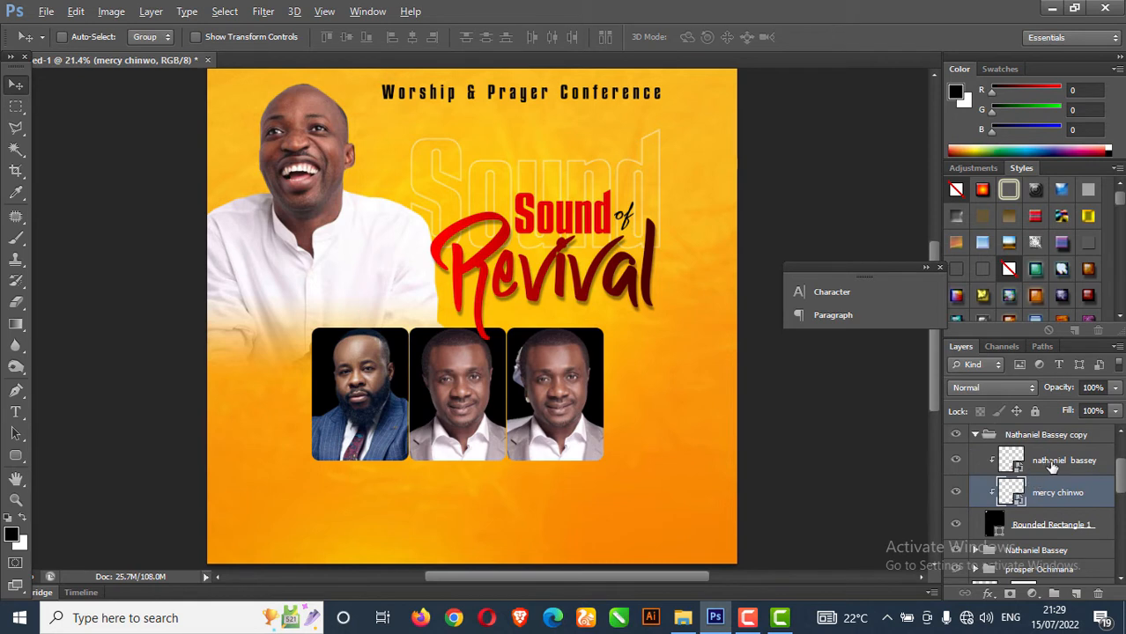
pyautogui.click(1051, 468)
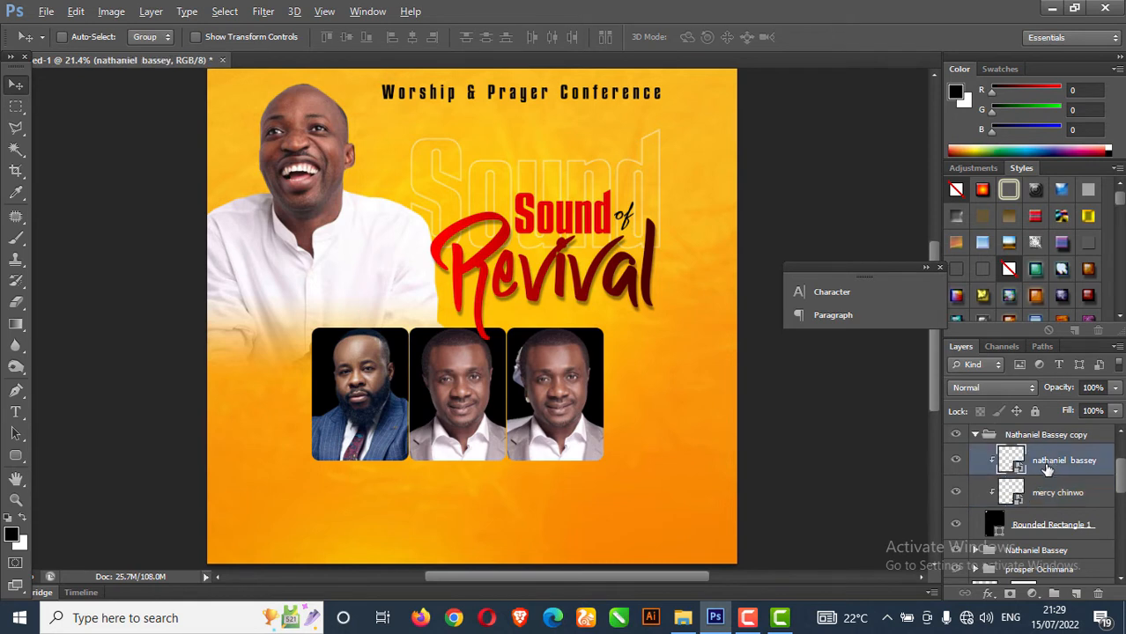
pyautogui.press('Delete')
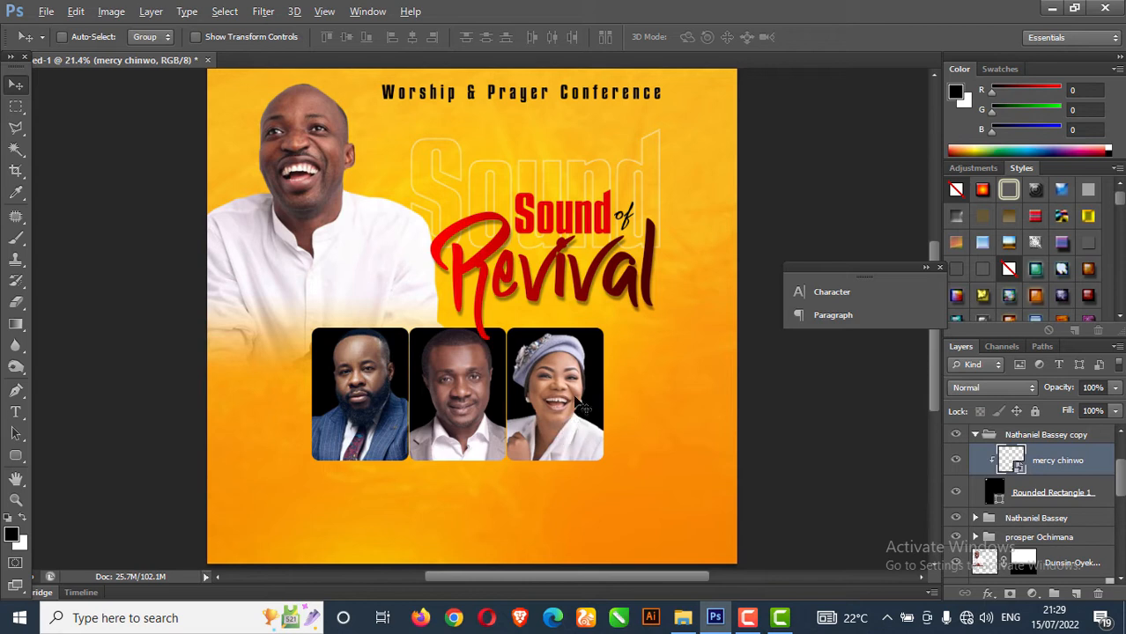
pyautogui.moveTo(574, 402); pyautogui.dragTo(572, 397)
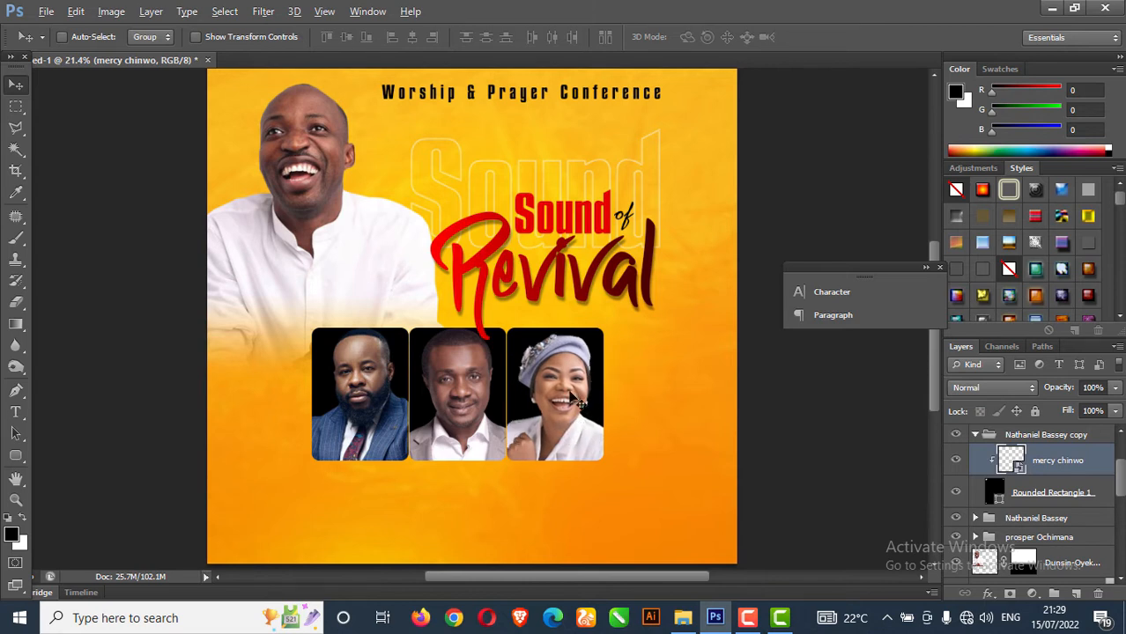
# Rename the third portrait group as "Mercy Chinwo" and place a duplicate of it level and almost touching on its right side
pyautogui.click(975, 435)
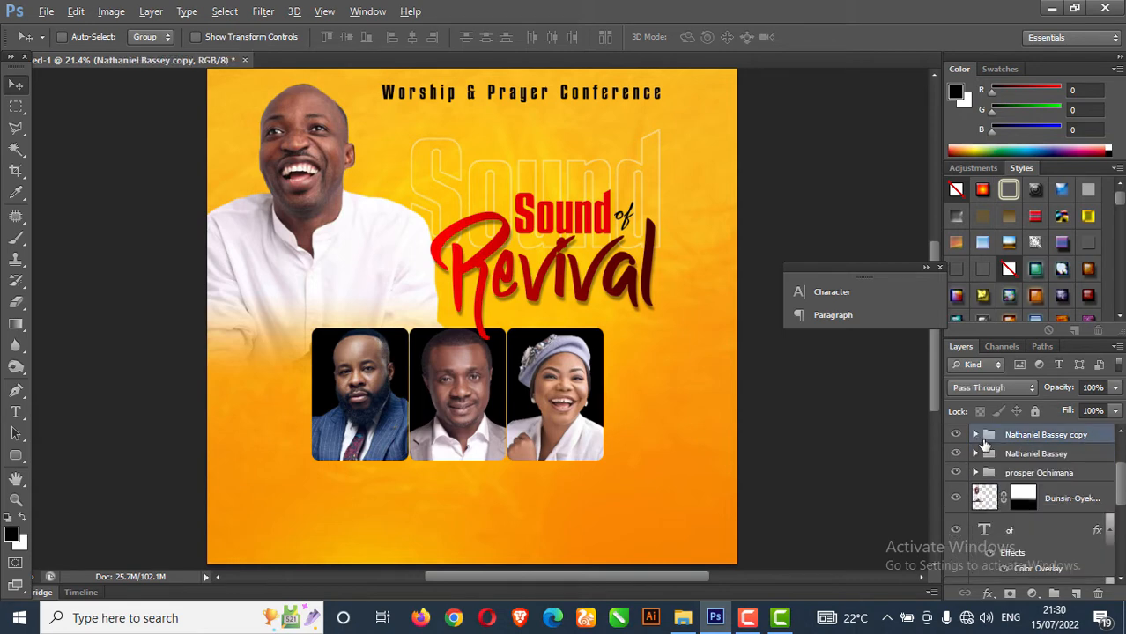
pyautogui.click(151, 10)
pyautogui.click(185, 84)
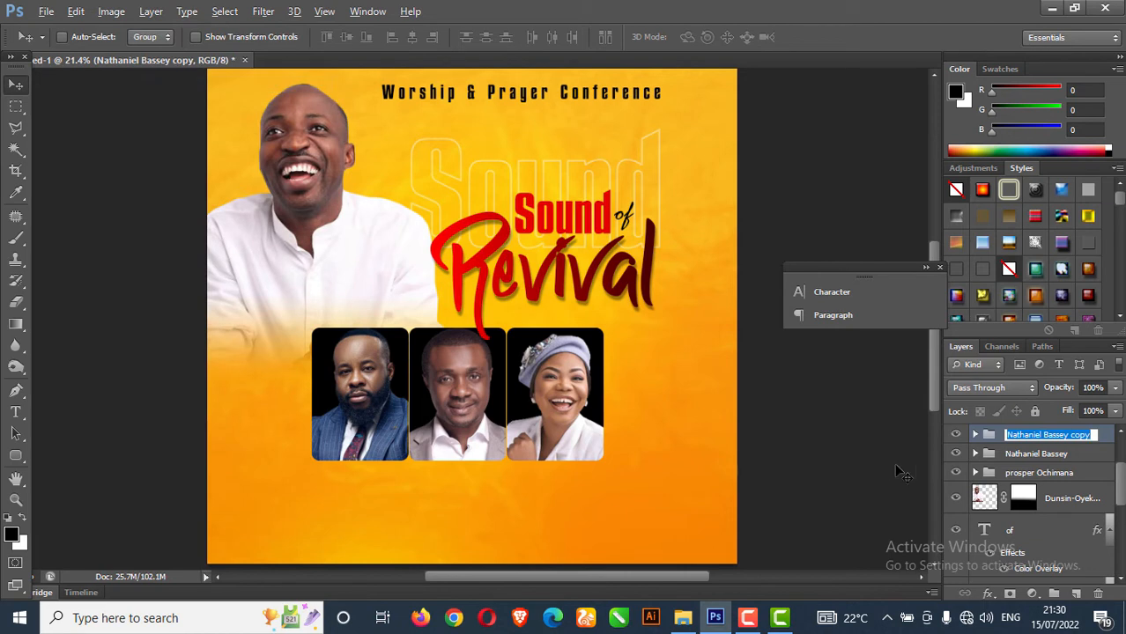
pyautogui.write('Me')
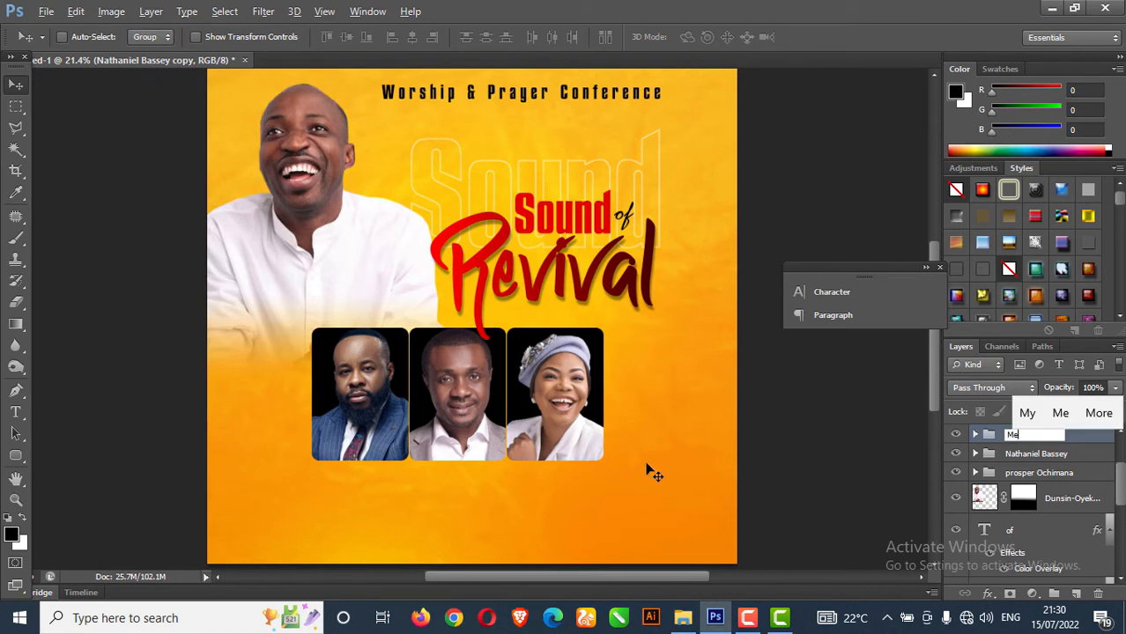
pyautogui.write('rcy ')
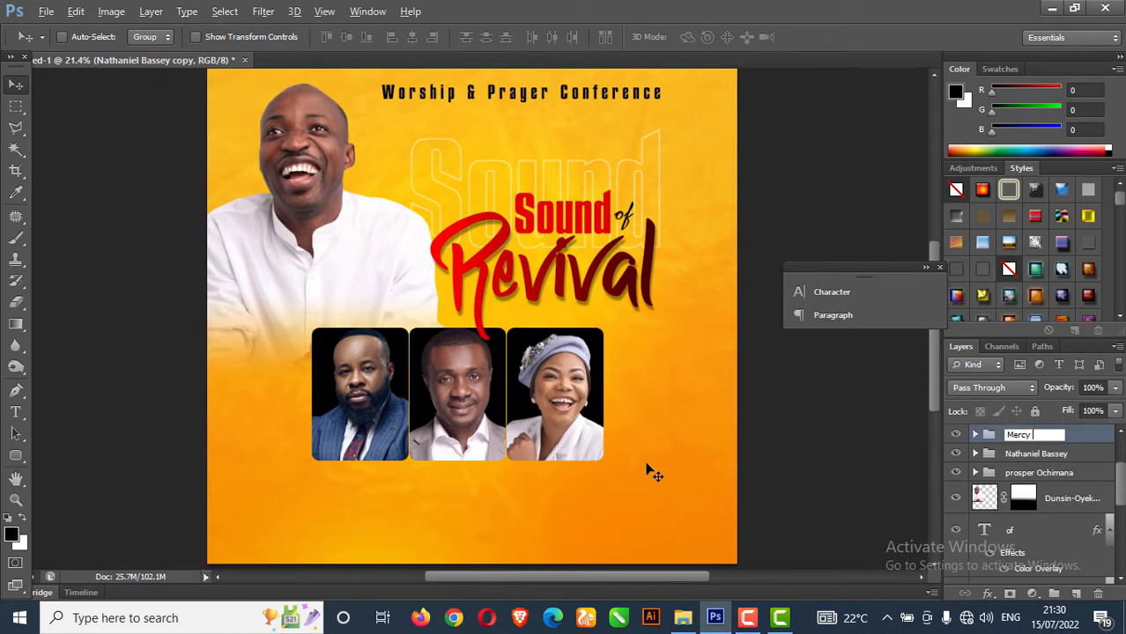
pyautogui.write('Chinwo')
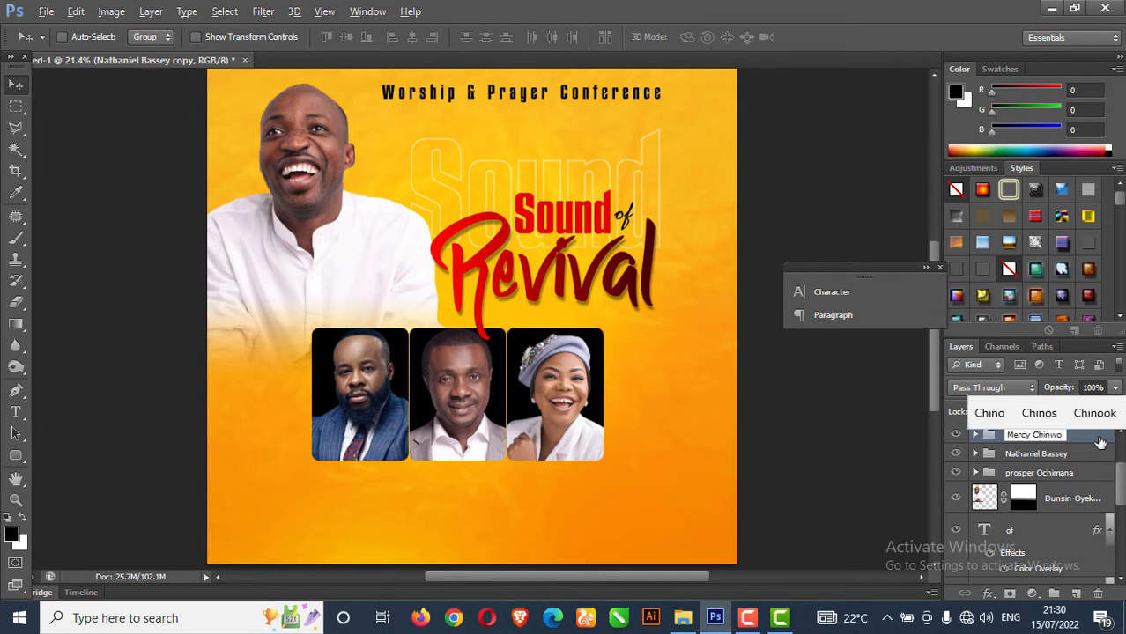
pyautogui.press('Return')
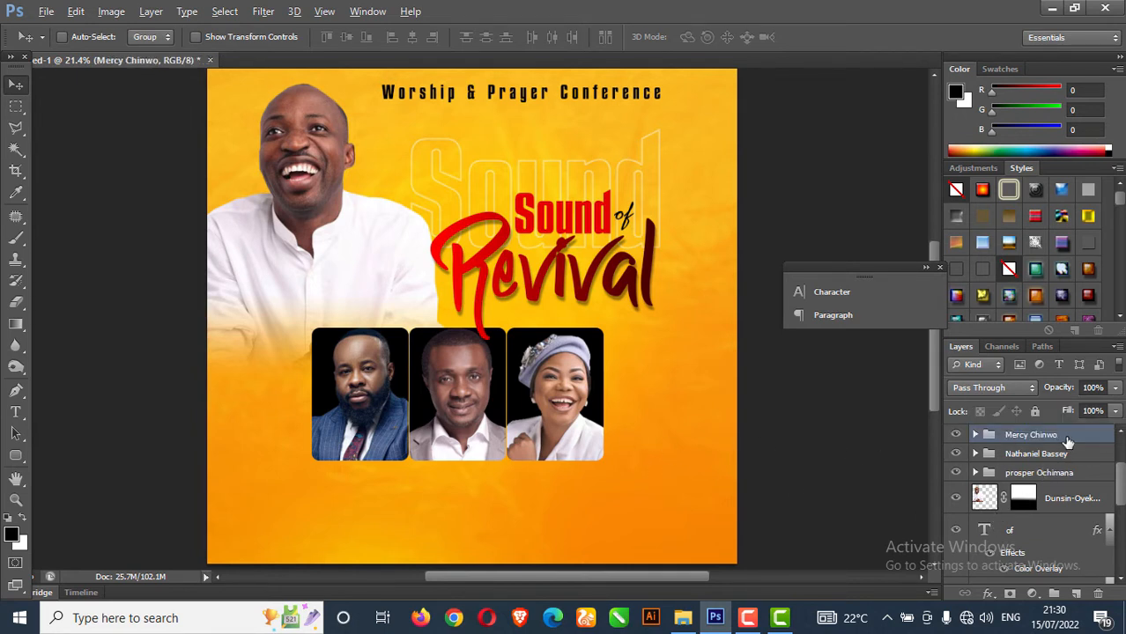
pyautogui.hotkey('ctrl', 'j')
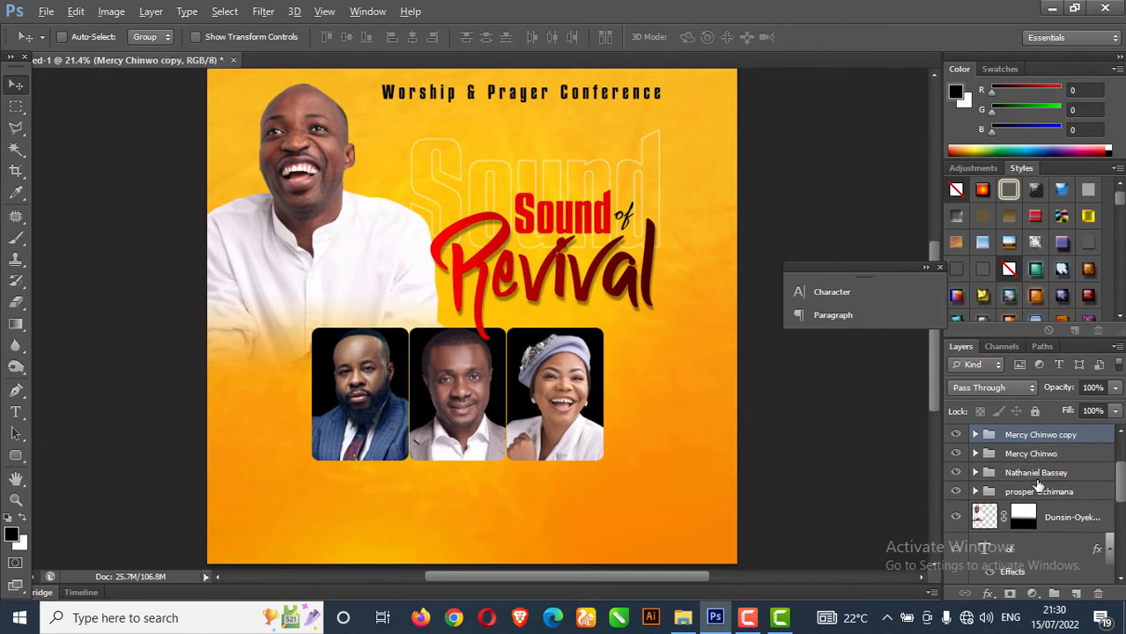
pyautogui.moveTo(560, 414); pyautogui.dragTo(652, 409)
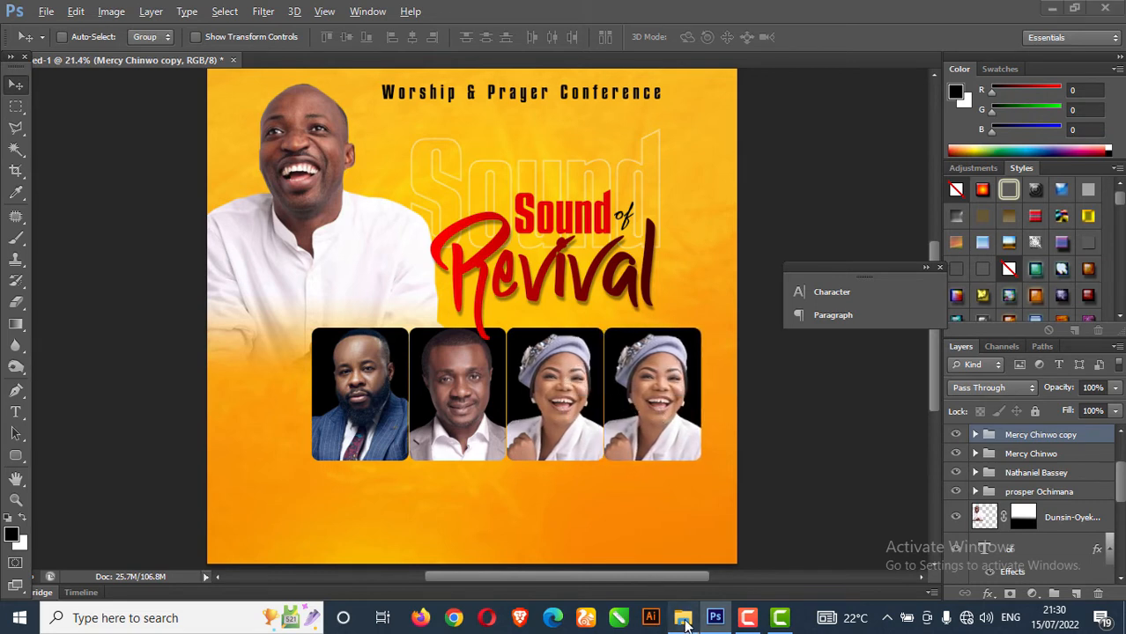
pyautogui.click(683, 618)
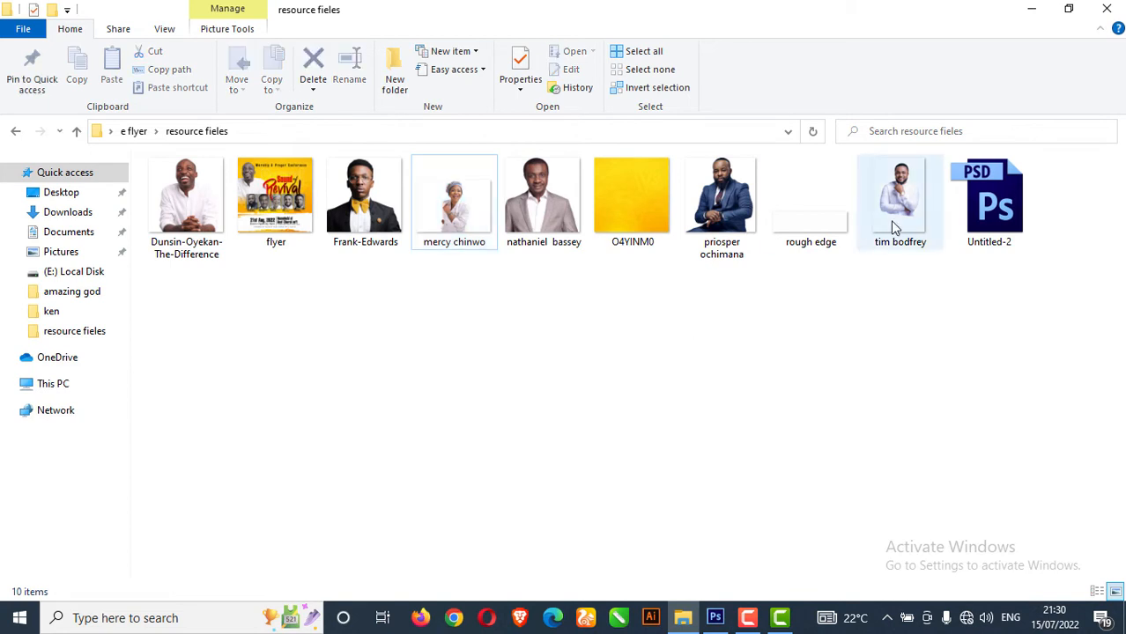
pyautogui.moveTo(895, 214); pyautogui.dragTo(644, 471)
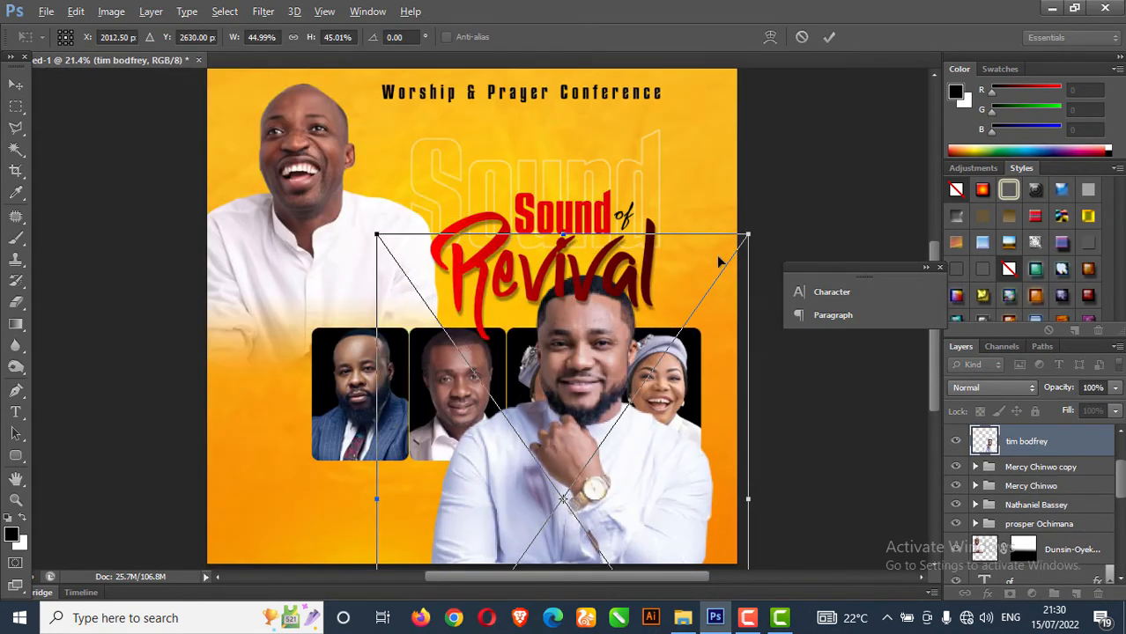
pyautogui.moveTo(747, 237); pyautogui.dragTo(652, 370)
pyautogui.moveTo(533, 451); pyautogui.dragTo(671, 392)
pyautogui.moveTo(506, 313); pyautogui.dragTo(534, 351)
pyautogui.moveTo(677, 418); pyautogui.dragTo(669, 386)
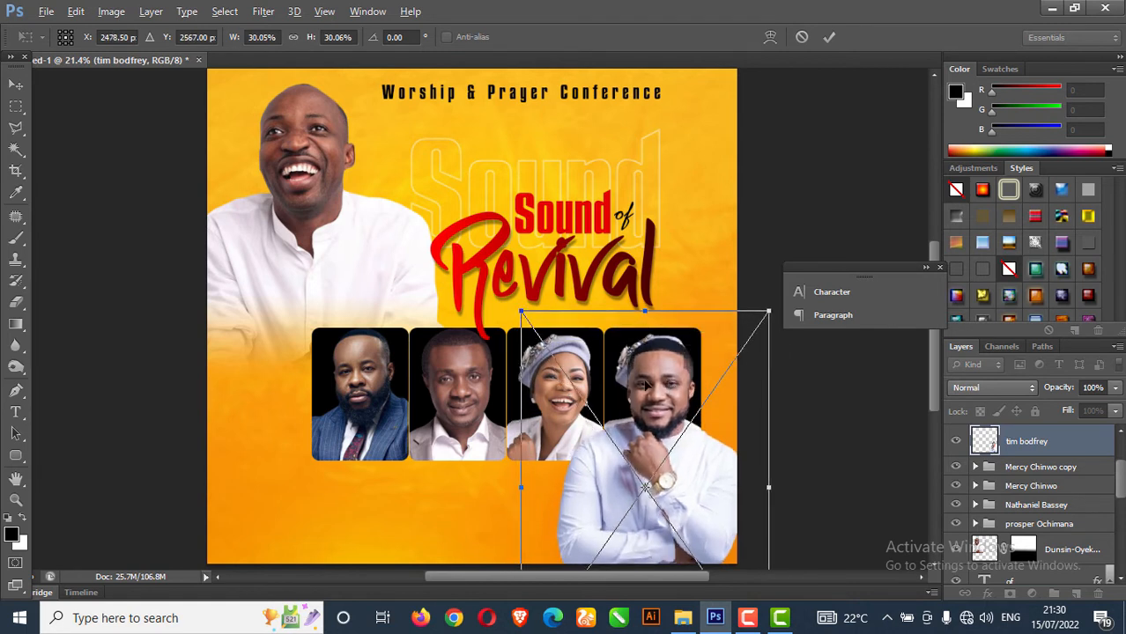
pyautogui.press('Return')
pyautogui.moveTo(647, 393); pyautogui.dragTo(646, 390)
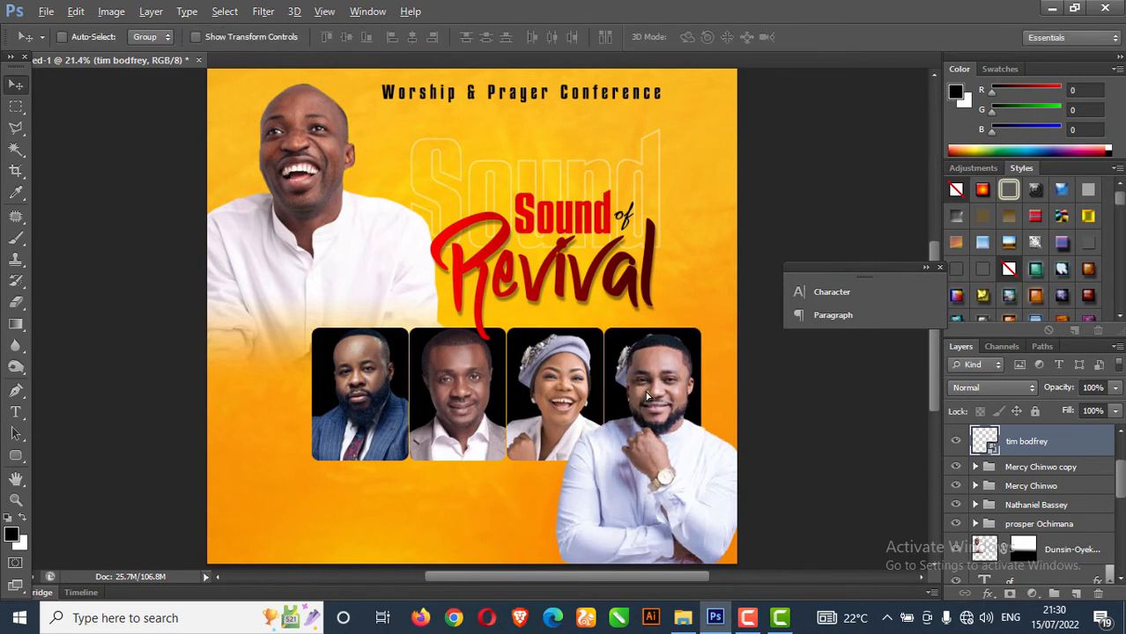
# Replace the portrait inside the Mercy Chinwo copy group with the tim bodfrey layer, clipped to the rounded rectangle
pyautogui.click(976, 468)
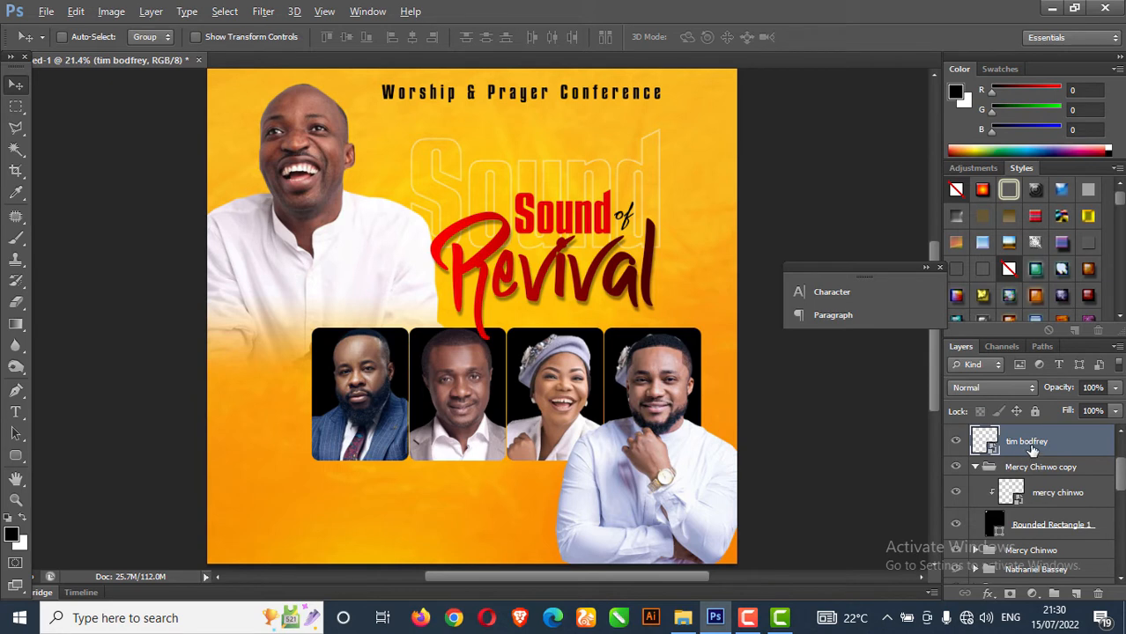
pyautogui.moveTo(1032, 450); pyautogui.dragTo(1026, 500)
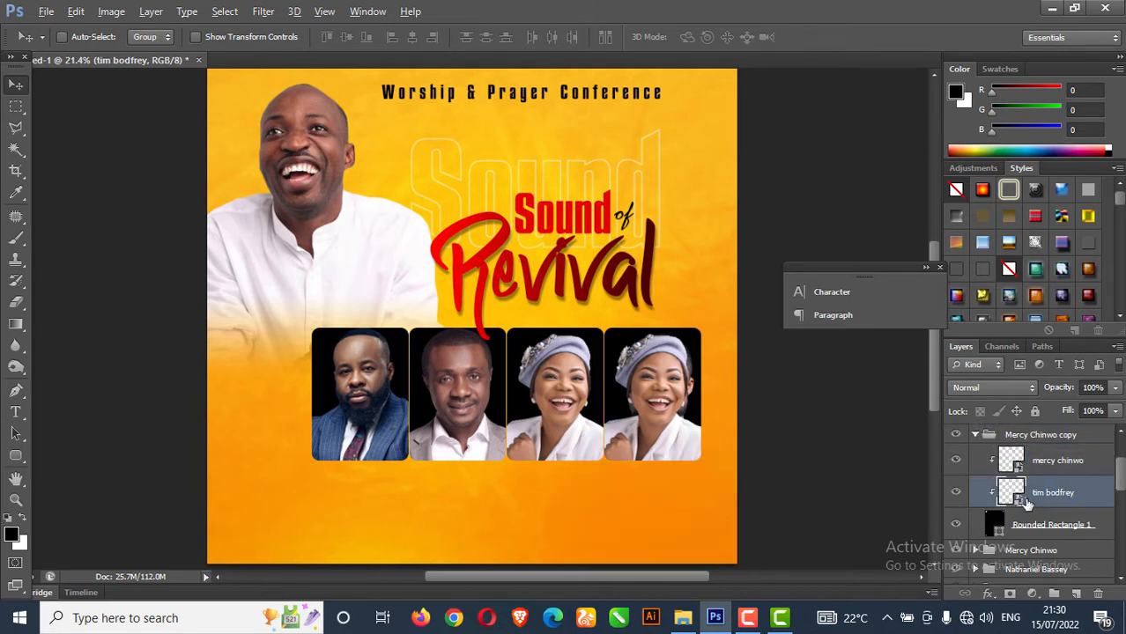
pyautogui.click(1048, 458)
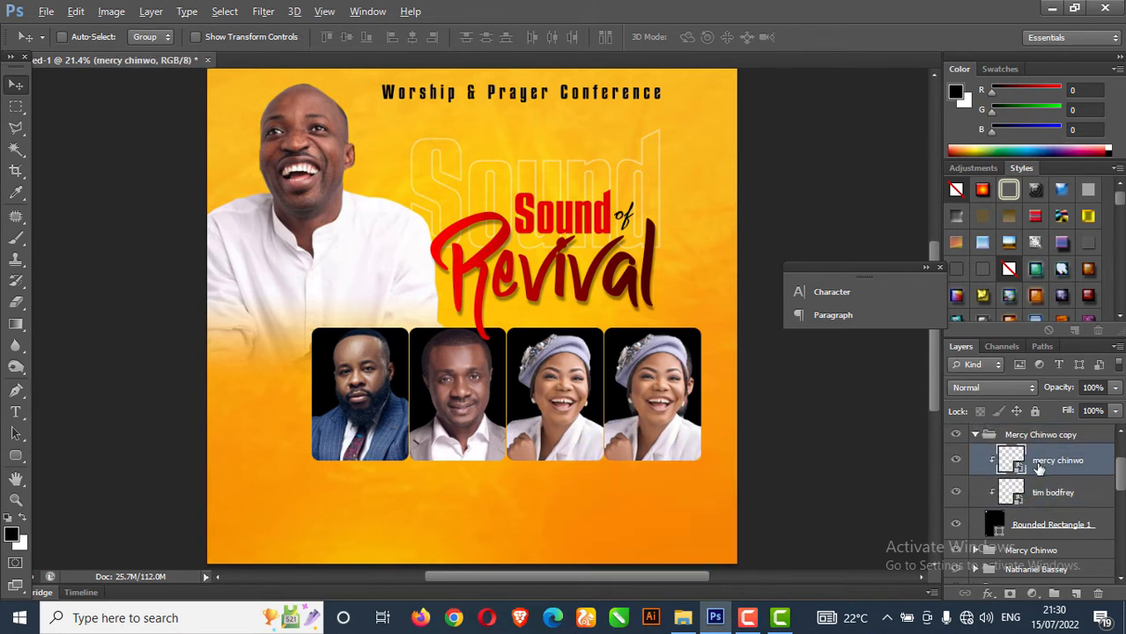
pyautogui.press('Delete')
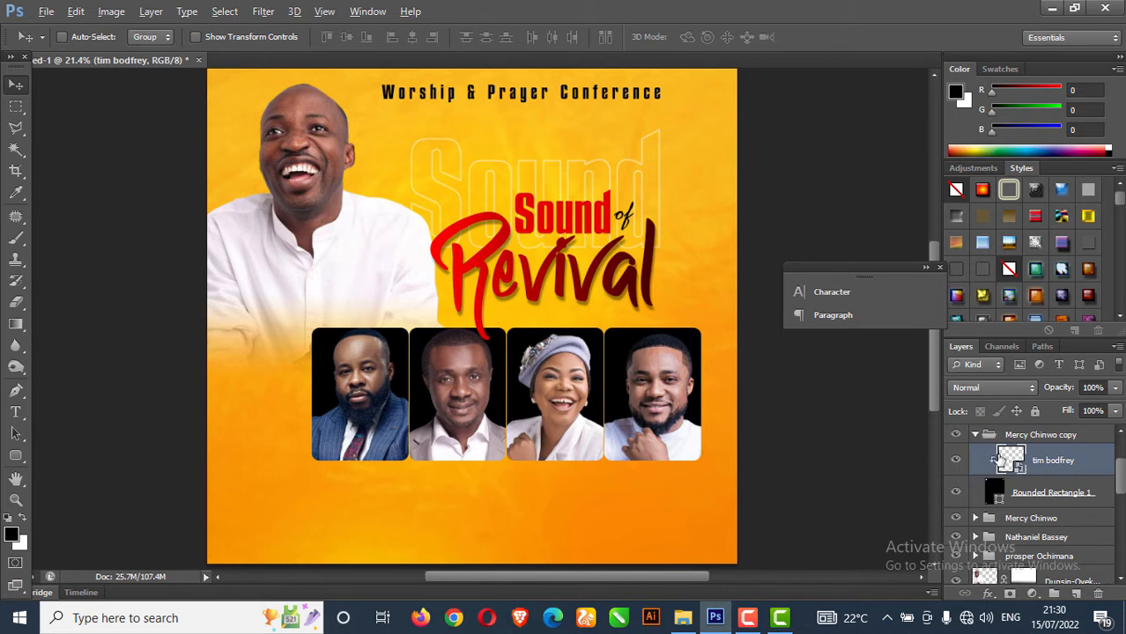
# Collapse the duplicated Mercy Chinwo copy group and rename it Tim Godfrey
pyautogui.click(974, 436)
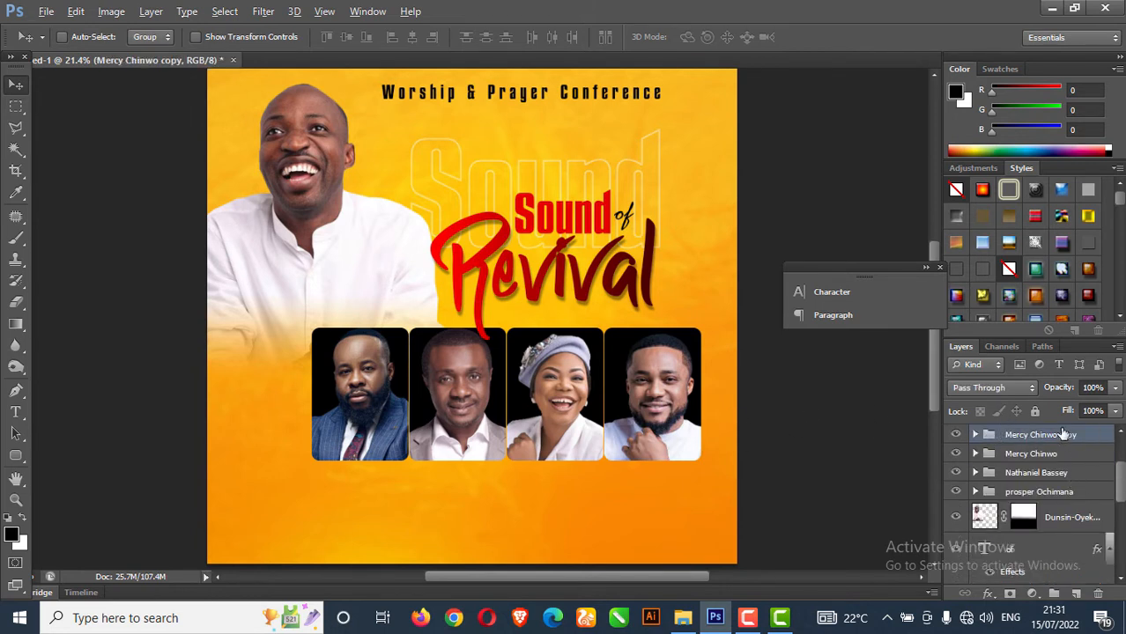
pyautogui.click(150, 11)
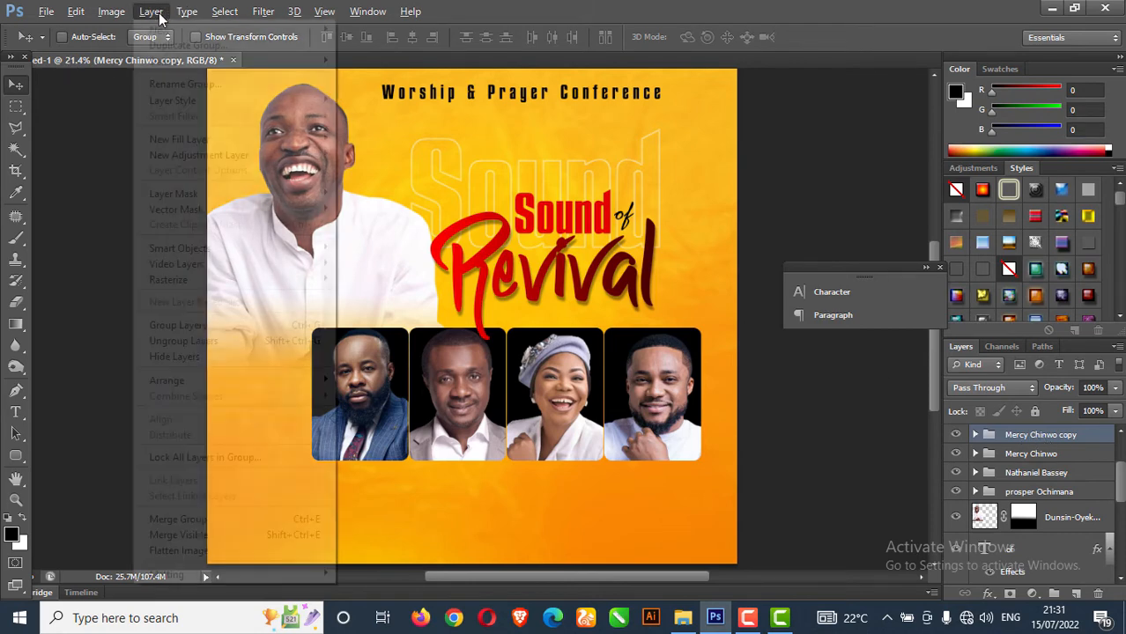
pyautogui.click(186, 82)
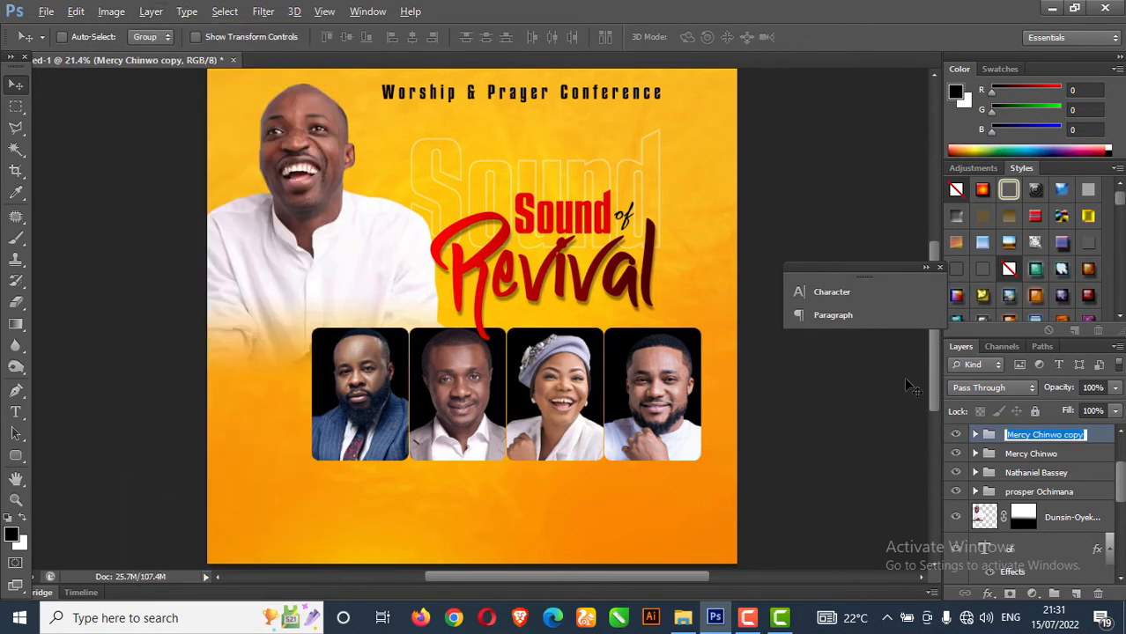
pyautogui.write('TimG')
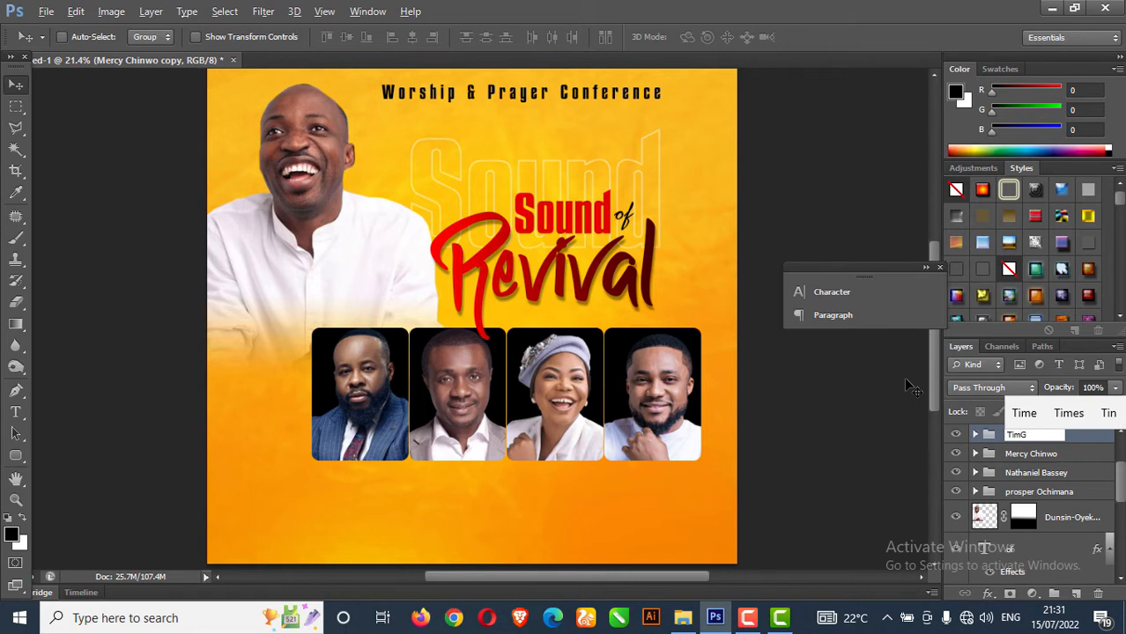
pyautogui.write('odfrey')
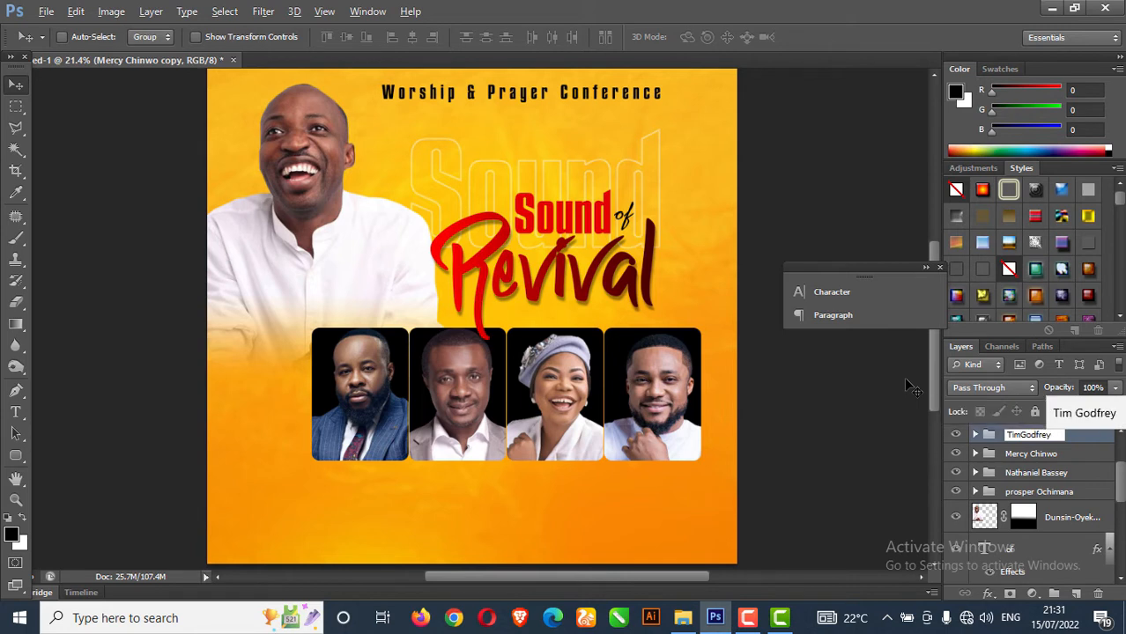
pyautogui.click(1018, 434)
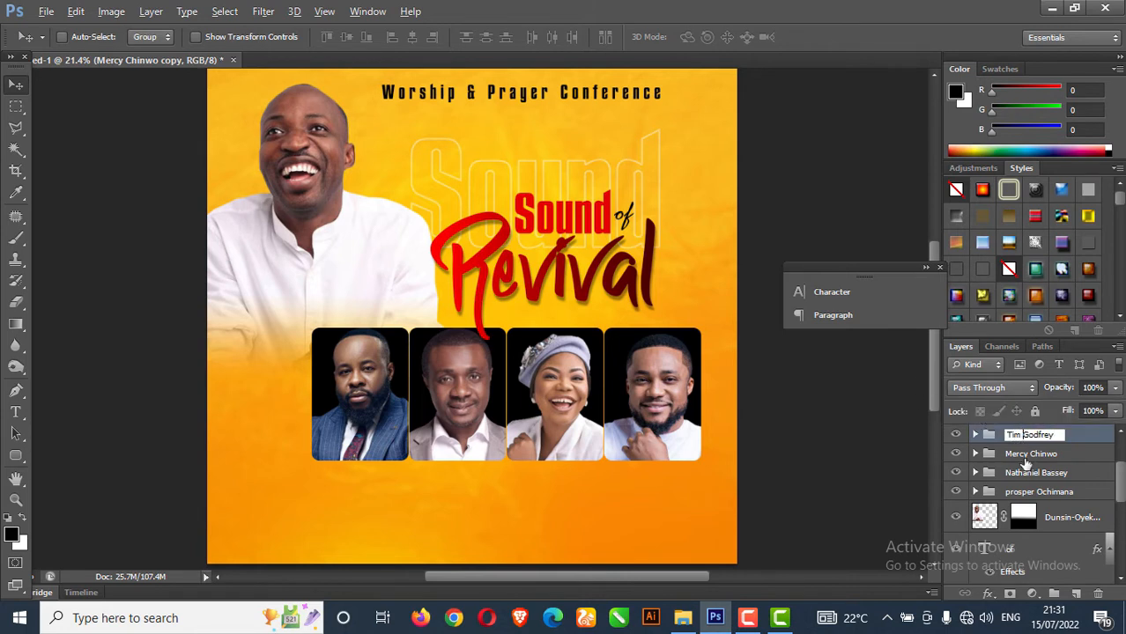
pyautogui.click(1101, 457)
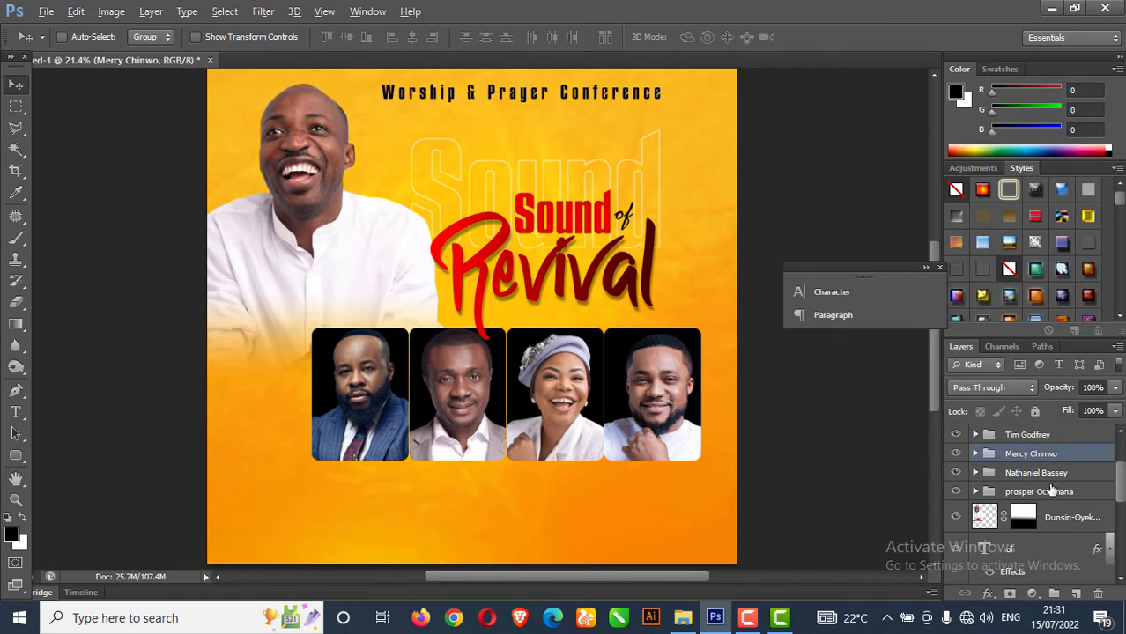
# Shift the four portrait card groups together to the left and scale them down to about 90%
pyautogui.click(1047, 435)
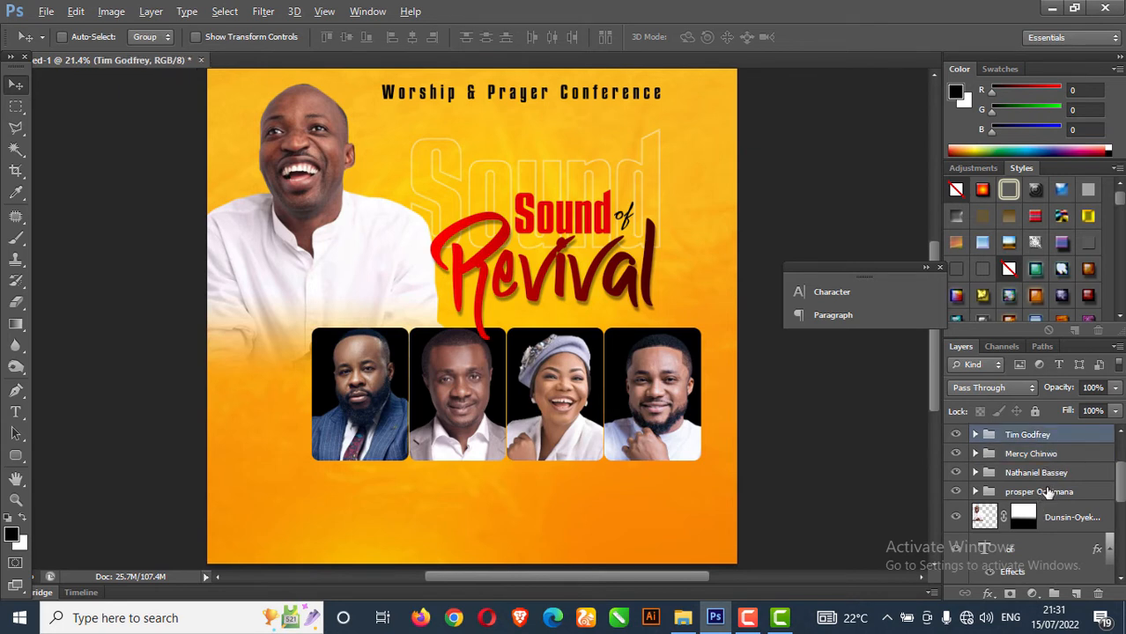
pyautogui.keyDown('shift'); pyautogui.click(1046, 492); pyautogui.keyUp('shift')
pyautogui.moveTo(669, 401); pyautogui.dragTo(629, 407)
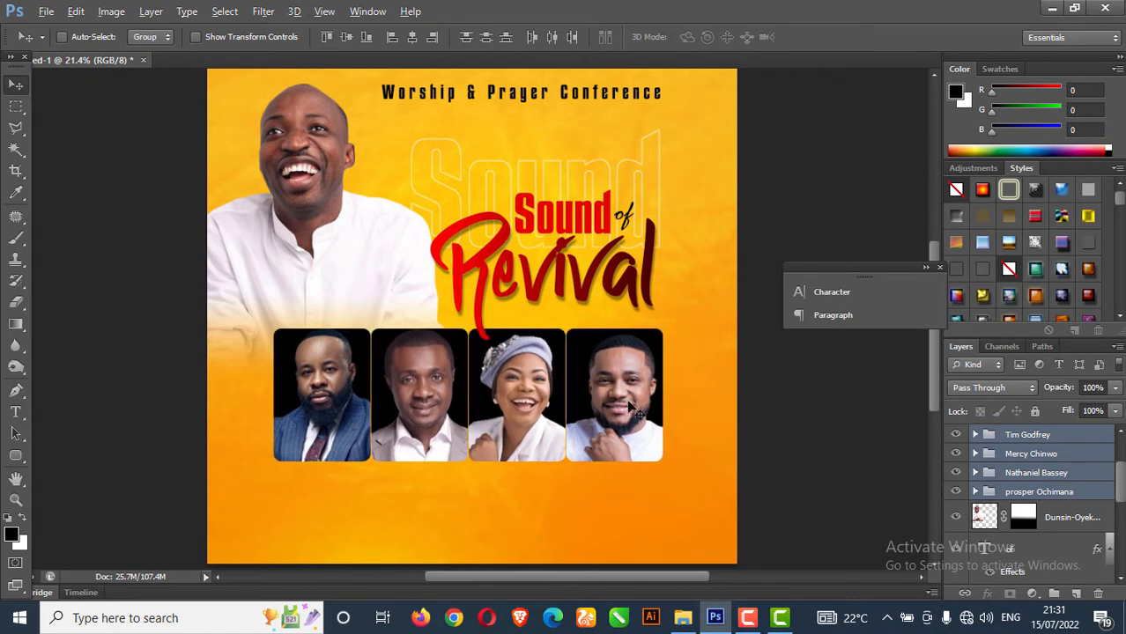
pyautogui.hotkey('ctrl', 't')
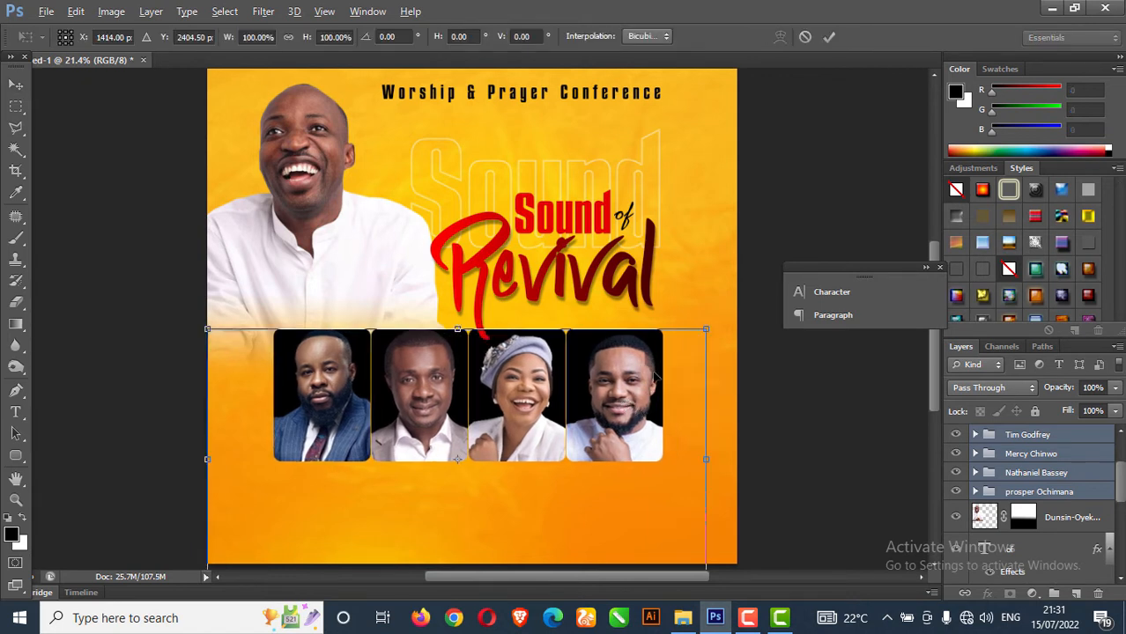
pyautogui.moveTo(704, 325); pyautogui.dragTo(680, 338)
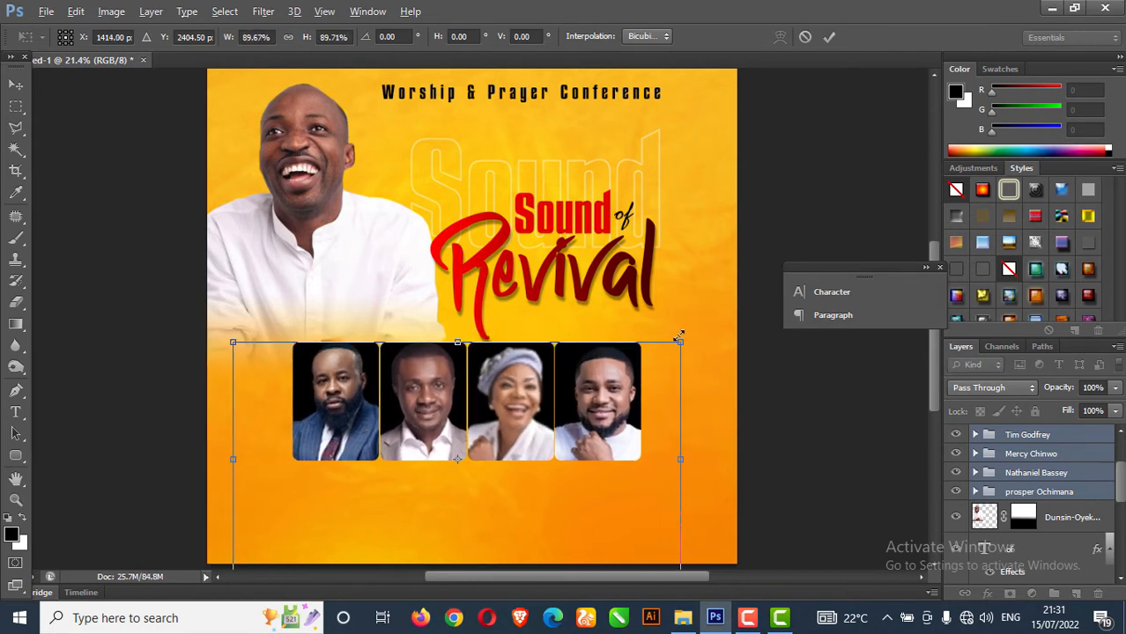
pyautogui.press('Return')
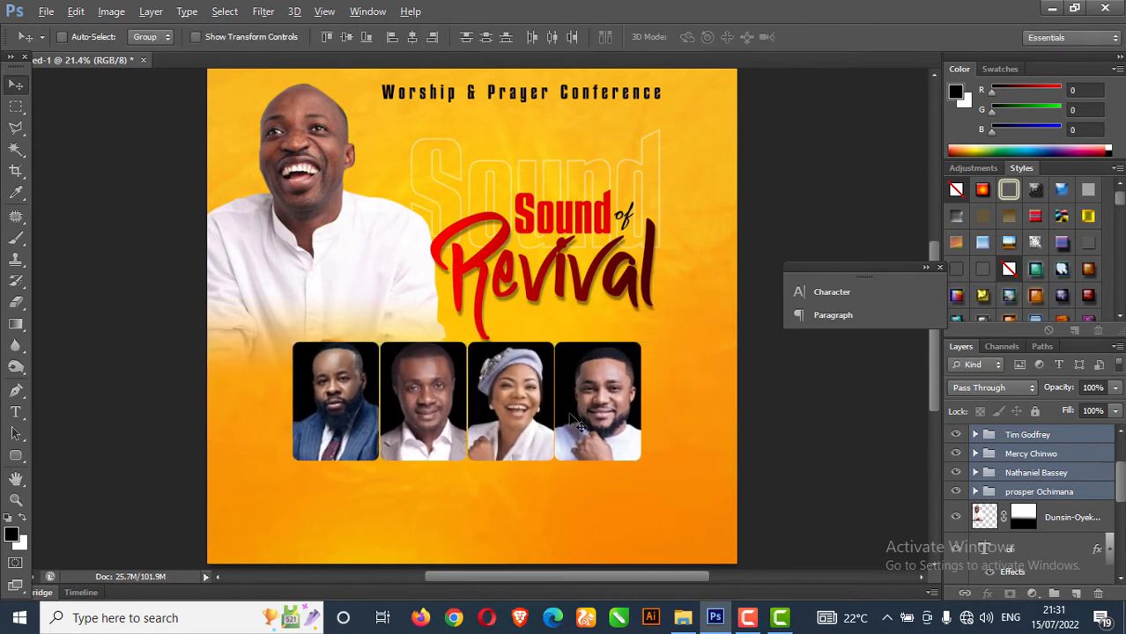
pyautogui.moveTo(598, 387); pyautogui.dragTo(583, 396)
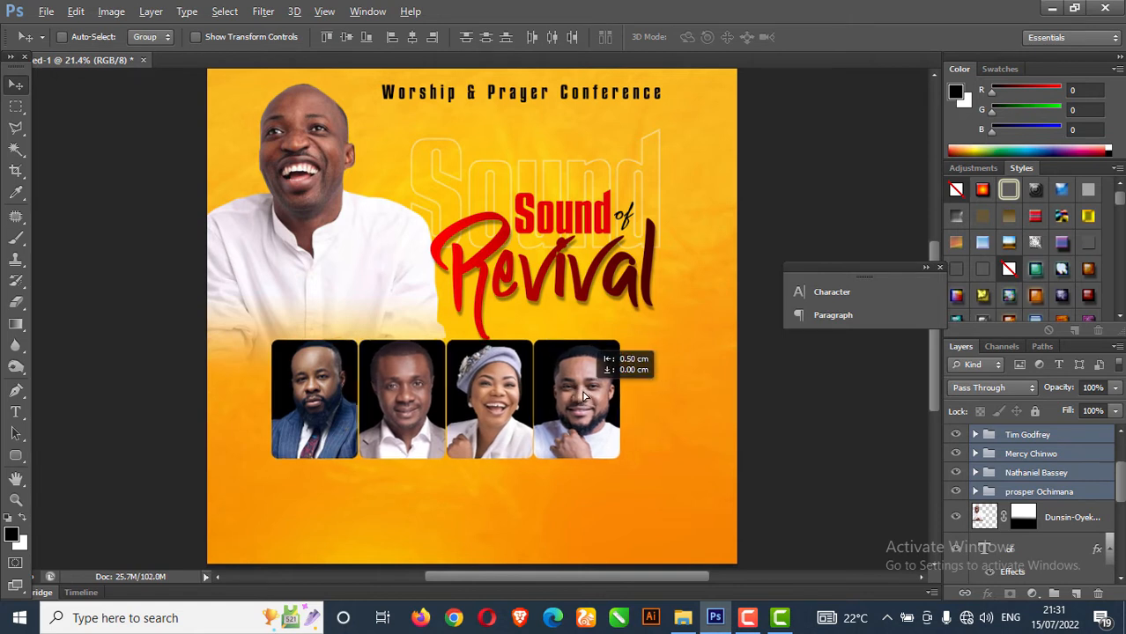
pyautogui.rightClick(550, 380)
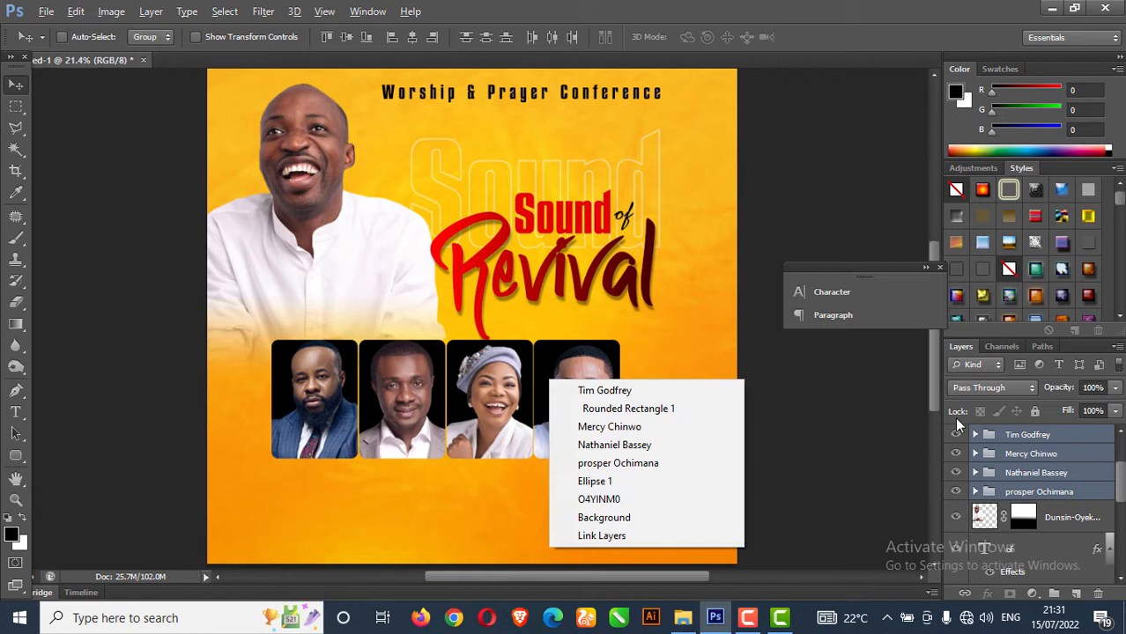
pyautogui.click(1022, 433)
pyautogui.press('Right')
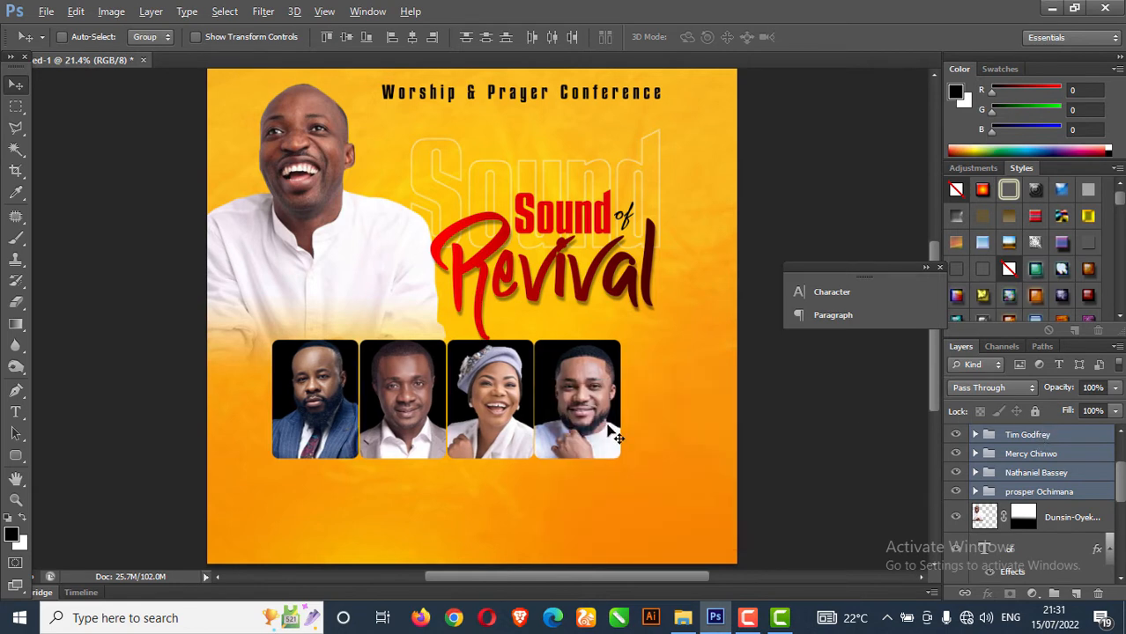
# Nudge the Tim Godfrey group slightly right and duplicate it as a fifth card beside the original
pyautogui.click(1032, 437)
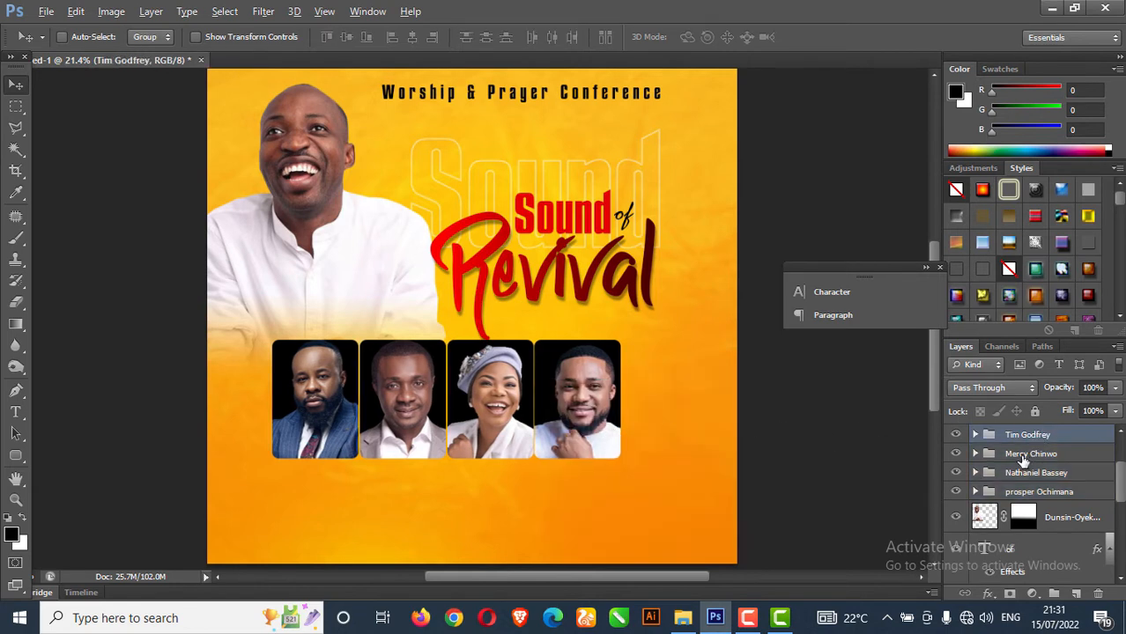
pyautogui.hotkey('shift', 'Right')
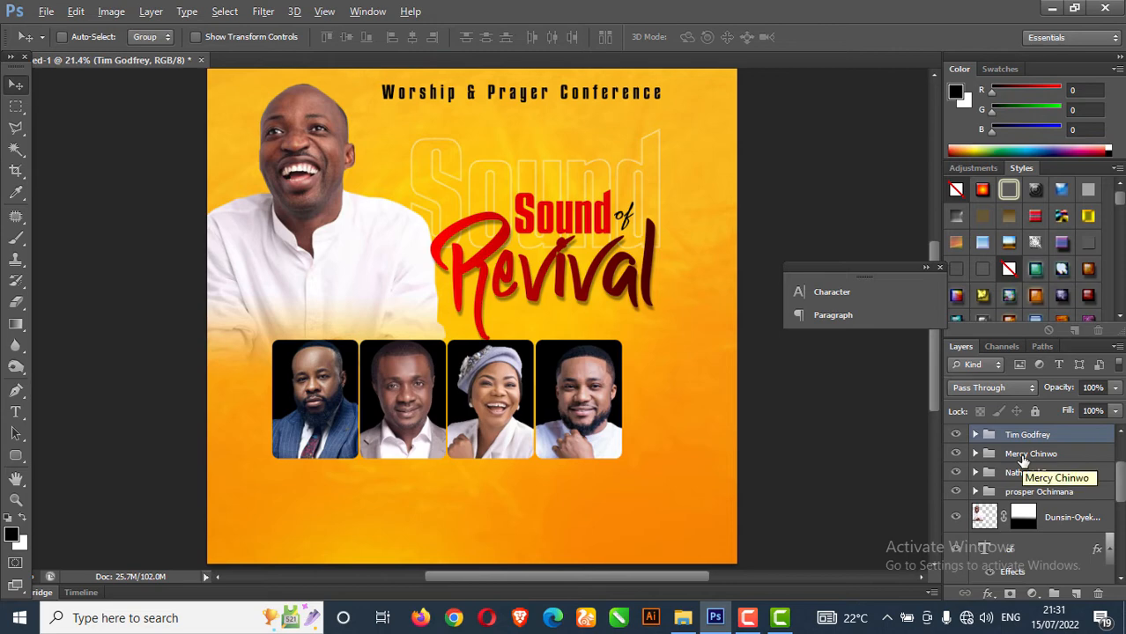
pyautogui.hotkey('ctrl', 'j')
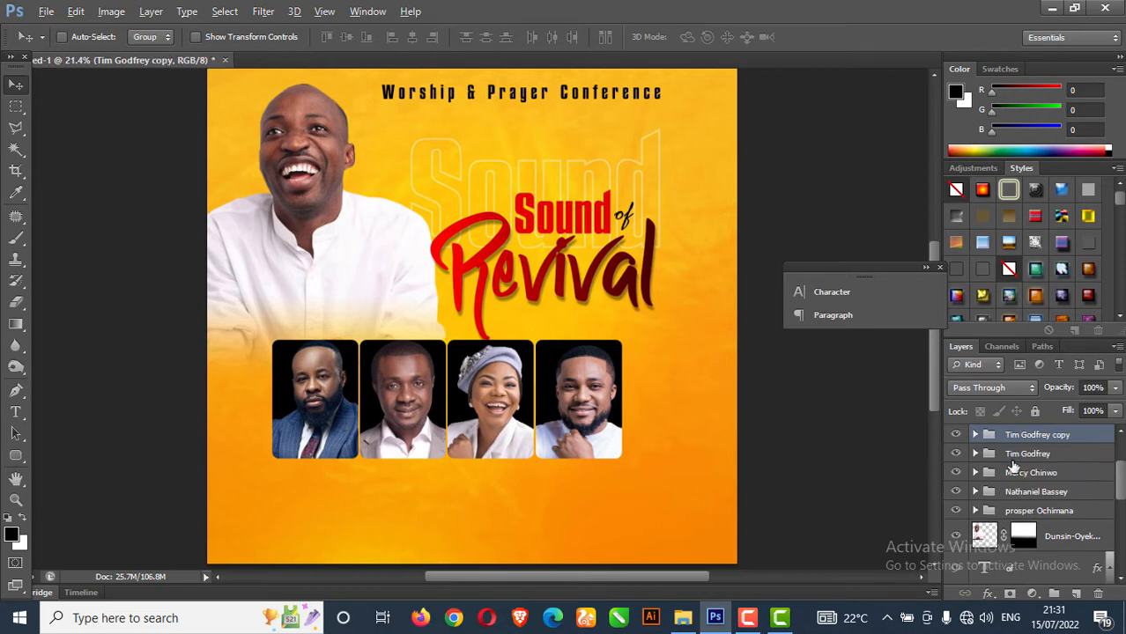
pyautogui.moveTo(595, 429); pyautogui.dragTo(685, 431)
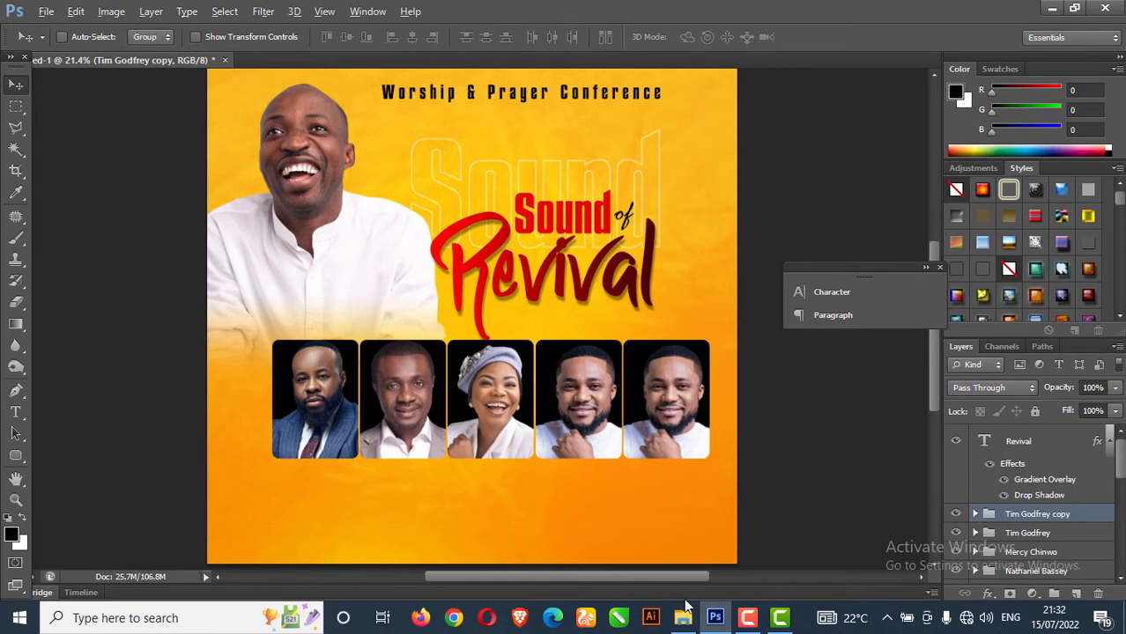
pyautogui.click(683, 617)
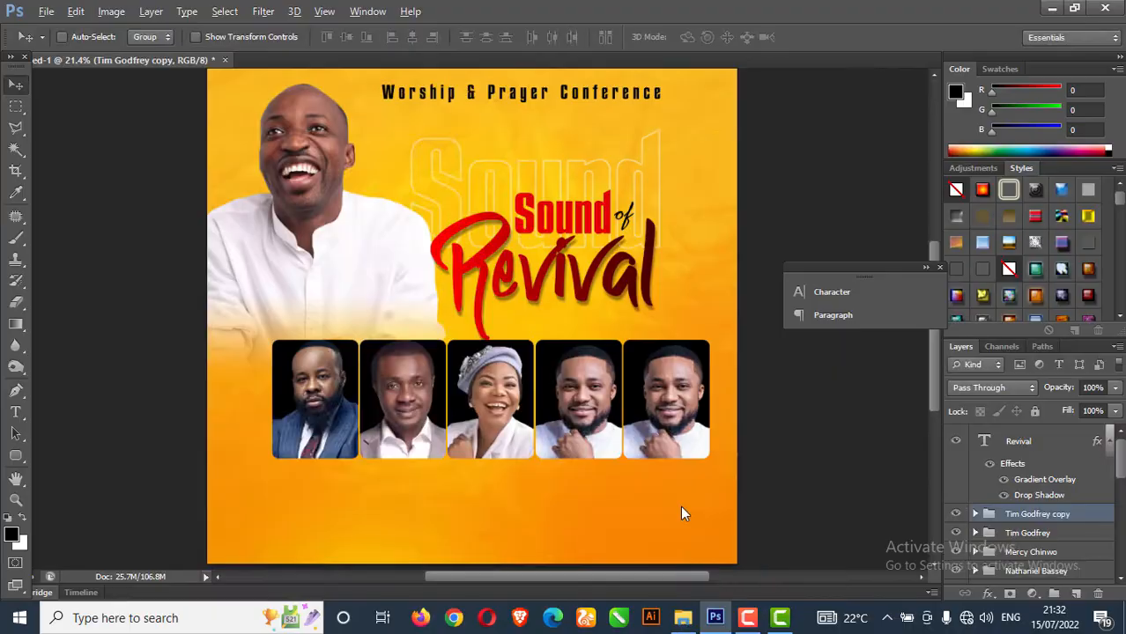
pyautogui.moveTo(703, 146); pyautogui.dragTo(487, 447)
pyautogui.moveTo(370, 493); pyautogui.dragTo(663, 463)
pyautogui.moveTo(759, 389); pyautogui.dragTo(753, 412)
pyautogui.moveTo(639, 476); pyautogui.dragTo(680, 414)
pyautogui.press('Return')
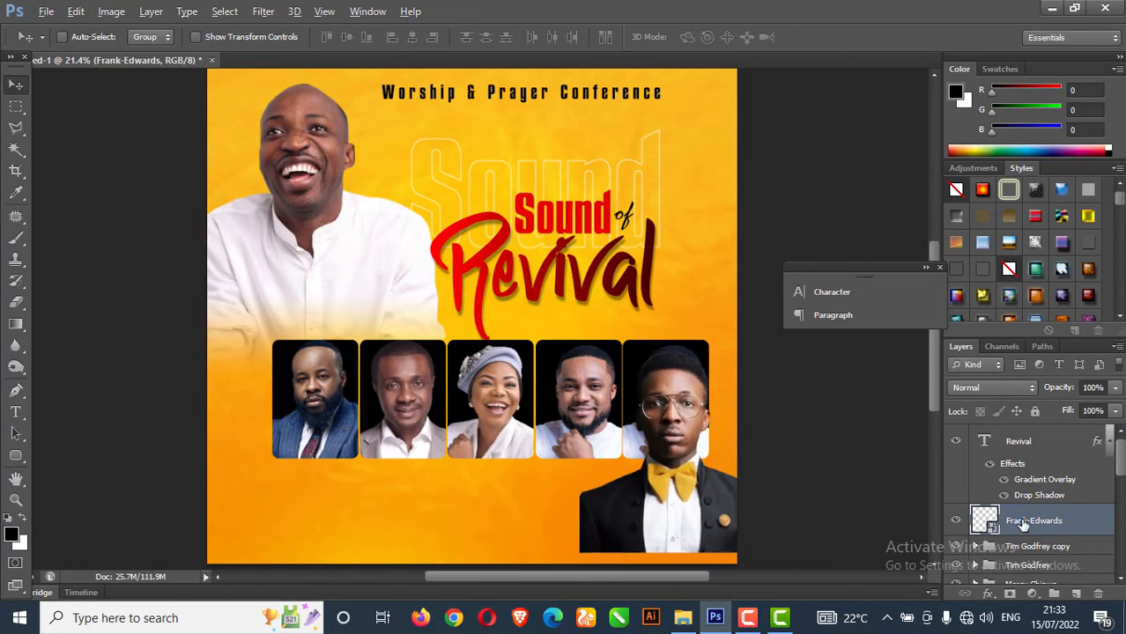
pyautogui.moveTo(1022, 522)
pyautogui.mouseDown()
pyautogui.moveTo(1032, 500)
pyautogui.moveTo(1038, 511)
pyautogui.mouseUp()
pyautogui.click(1042, 462)
pyautogui.press('Delete')
# Collapse the duplicated group and rename it Frank Edward
pyautogui.click(975, 434)
pyautogui.doubleClick(1031, 434)
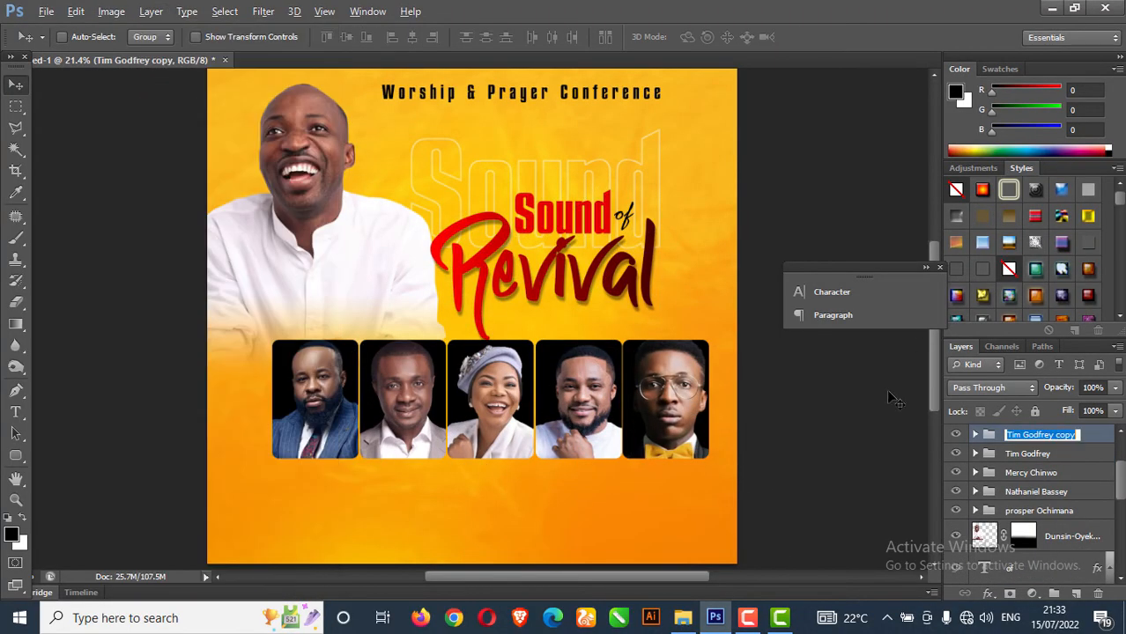
pyautogui.write('Frank Edward')
pyautogui.click(1004, 472)
# Move the row of five portrait card groups left and up, and enlarge it slightly
pyautogui.click(1000, 435)
pyautogui.keyDown('shift'); pyautogui.click(1000, 510); pyautogui.keyUp('shift')
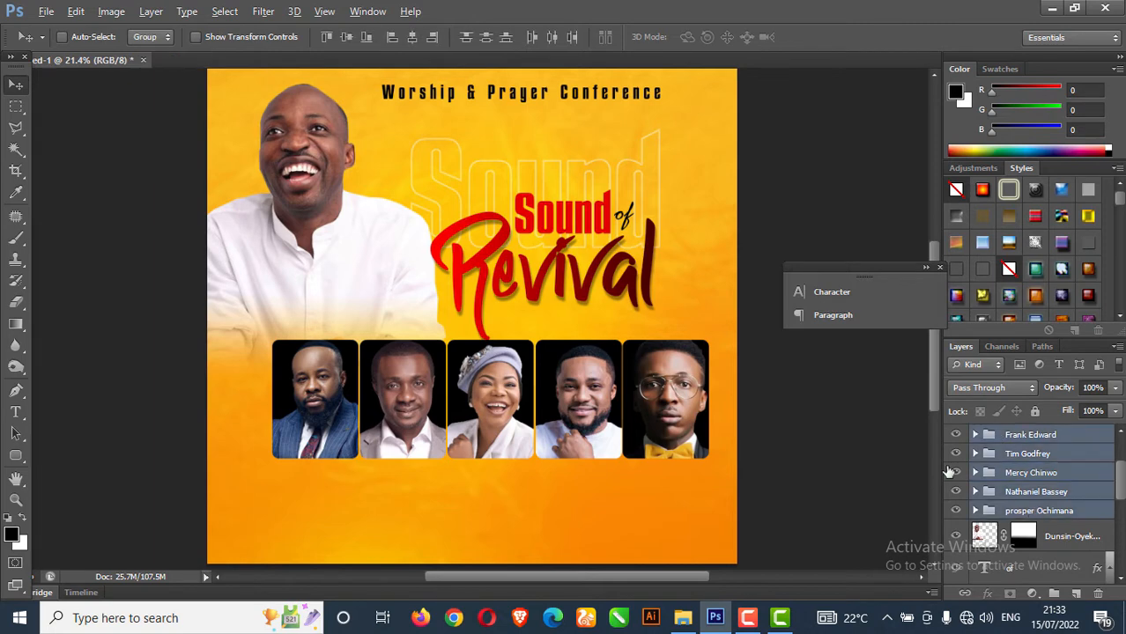
pyautogui.moveTo(648, 397); pyautogui.dragTo(624, 395)
pyautogui.hotkey('ctrl', 't')
pyautogui.moveTo(757, 329); pyautogui.dragTo(765, 325)
pyautogui.moveTo(613, 387); pyautogui.dragTo(623, 384)
pyautogui.press('Return')
# Resize the portrait inside the Mercy Chinwo group slightly so it fits its card
pyautogui.click(975, 453)
pyautogui.click(1057, 478)
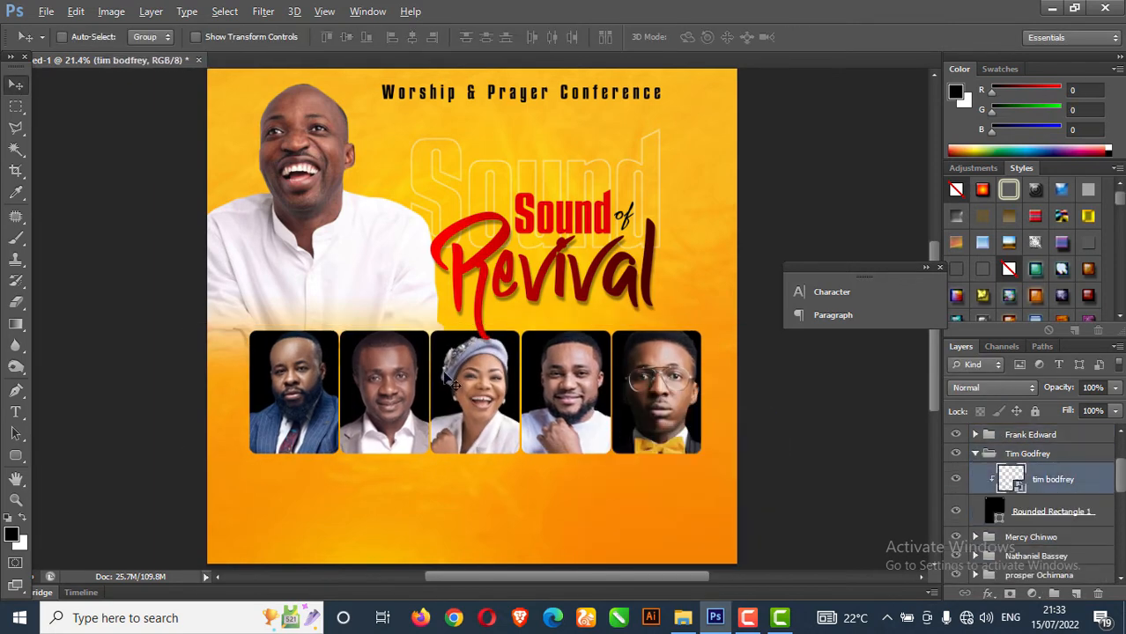
pyautogui.click(975, 453)
pyautogui.click(975, 472)
pyautogui.click(1056, 498)
pyautogui.hotkey('ctrl', 't')
pyautogui.moveTo(639, 323); pyautogui.dragTo(628, 333)
pyautogui.press('Return')
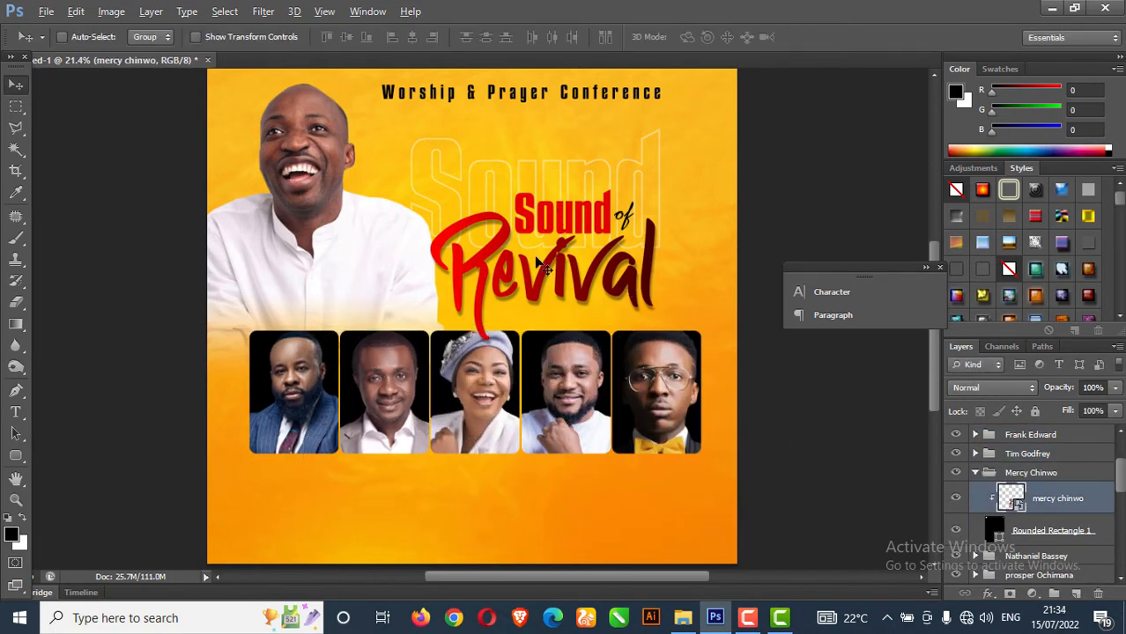
# Collapse the Mercy Chinwo group and move all five portrait cards up together
pyautogui.click(975, 472)
pyautogui.click(1000, 435)
pyautogui.keyDown('shift'); pyautogui.click(1001, 510); pyautogui.keyUp('shift')
pyautogui.moveTo(550, 393); pyautogui.dragTo(547, 370)
# Enlarge the Revival title and position it so its R overlaps the portrait row
pyautogui.keyDown('ctrl'); pyautogui.click(559, 286); pyautogui.keyUp('ctrl')
pyautogui.hotkey('ctrl', 't')
pyautogui.moveTo(654, 214); pyautogui.dragTo(708, 183)
pyautogui.moveTo(620, 264); pyautogui.dragTo(614, 265)
pyautogui.press('Return')
# Move the red Sound text up above the Revival title and enlarge it slightly
pyautogui.rightClick(542, 206)
pyautogui.click(657, 330)
pyautogui.moveTo(553, 199); pyautogui.dragTo(616, 164)
pyautogui.hotkey('ctrl', 't')
pyautogui.press('Return')
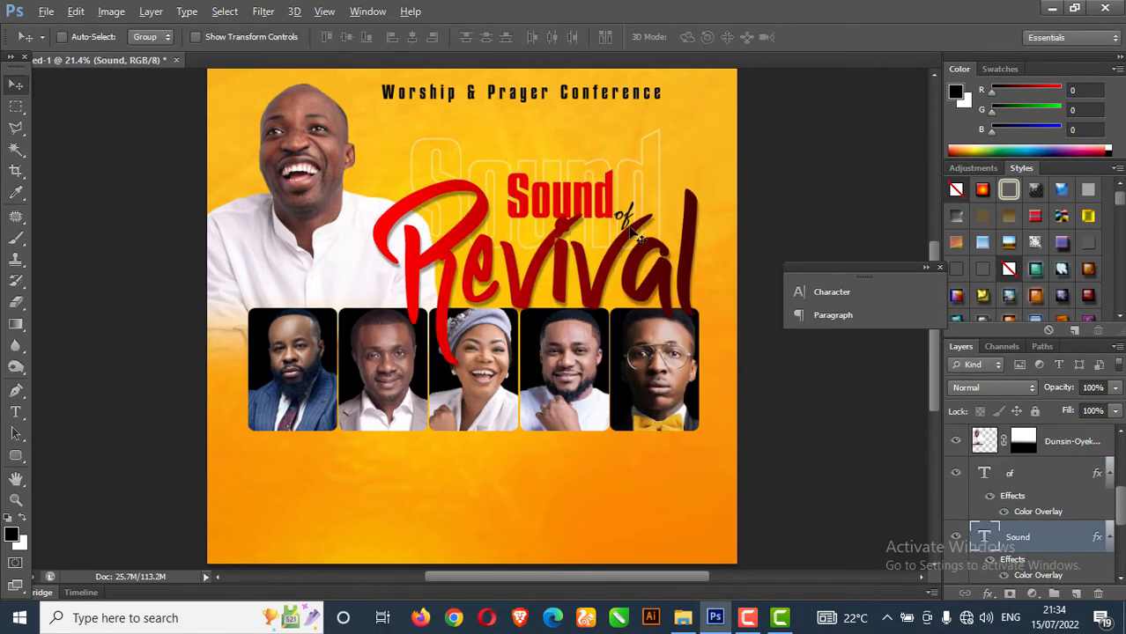
# Reposition the word "of" to sit at the end of the red Sound text
pyautogui.rightClick(618, 212)
pyautogui.click(652, 332)
pyautogui.moveTo(632, 222); pyautogui.dragTo(628, 215)
# Add the two-line text "Prosper Ochimana" in Metropolis Regular, 72 pt, below the first portrait card
pyautogui.moveTo(599, 281); pyautogui.dragTo(572, 442)
pyautogui.press('z')
pyautogui.press('t')
pyautogui.click(274, 463)
pyautogui.click(831, 292)
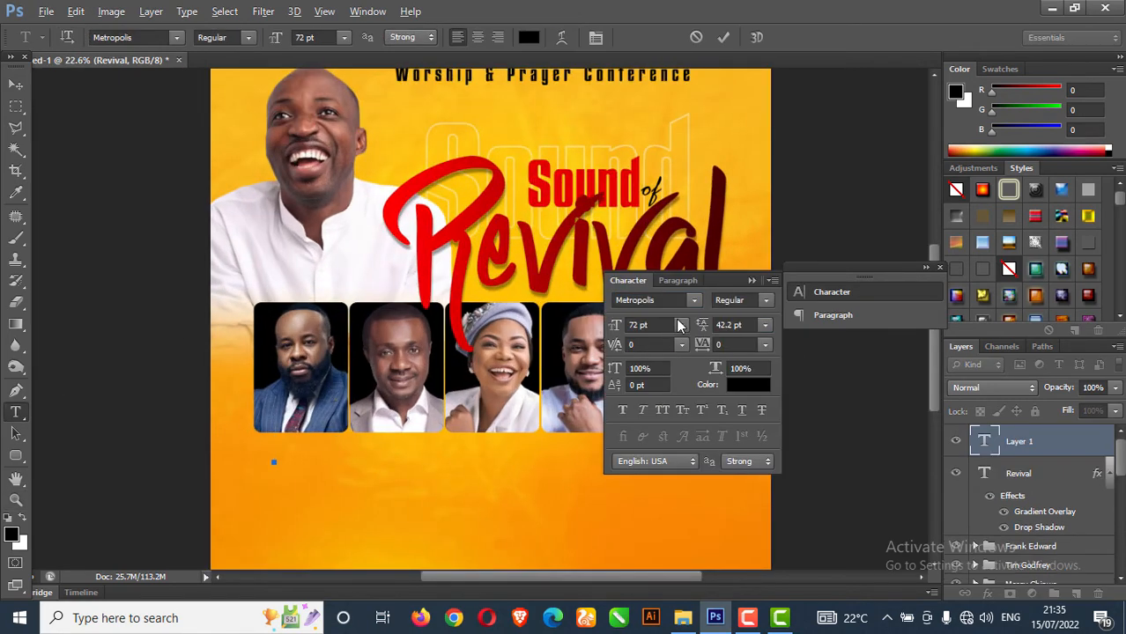
pyautogui.click(752, 282)
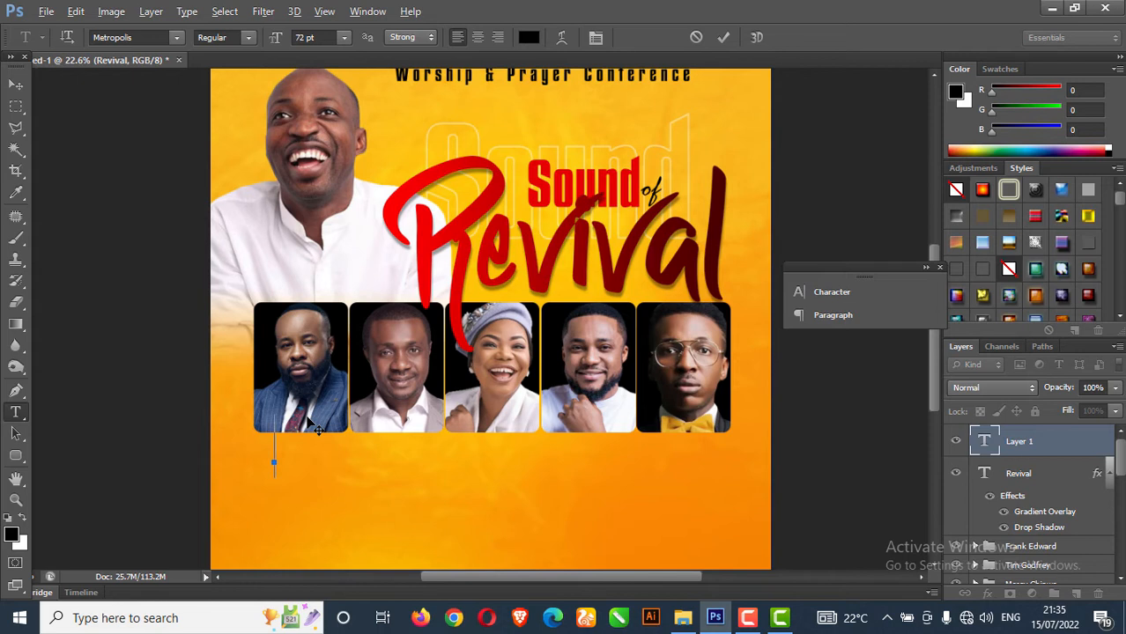
pyautogui.write('Prosper ')
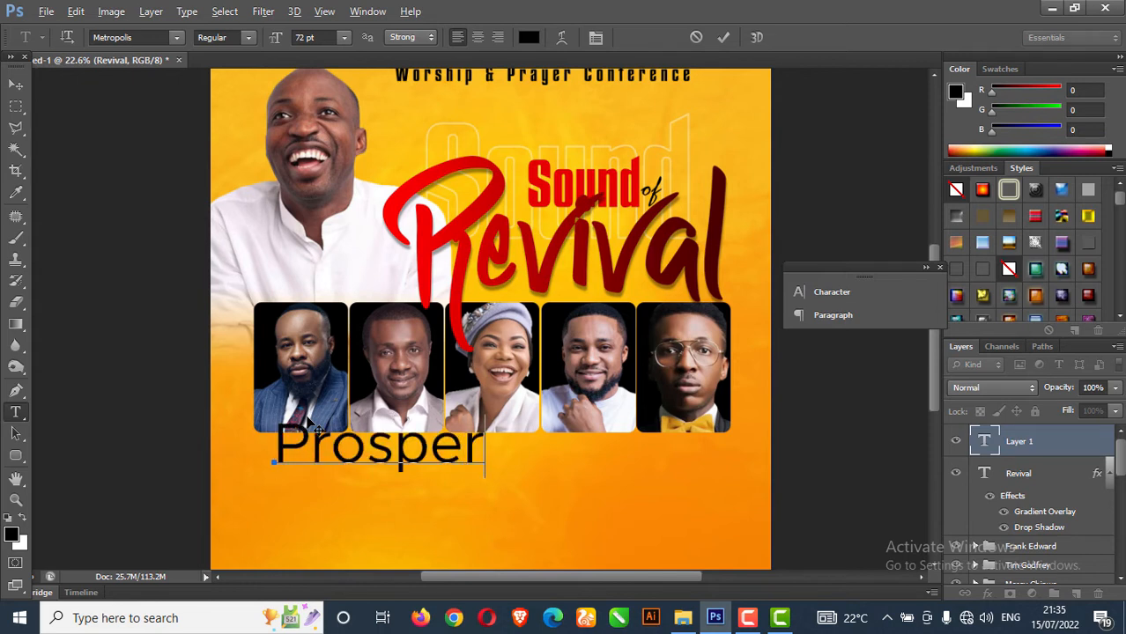
pyautogui.write('Ochimana')
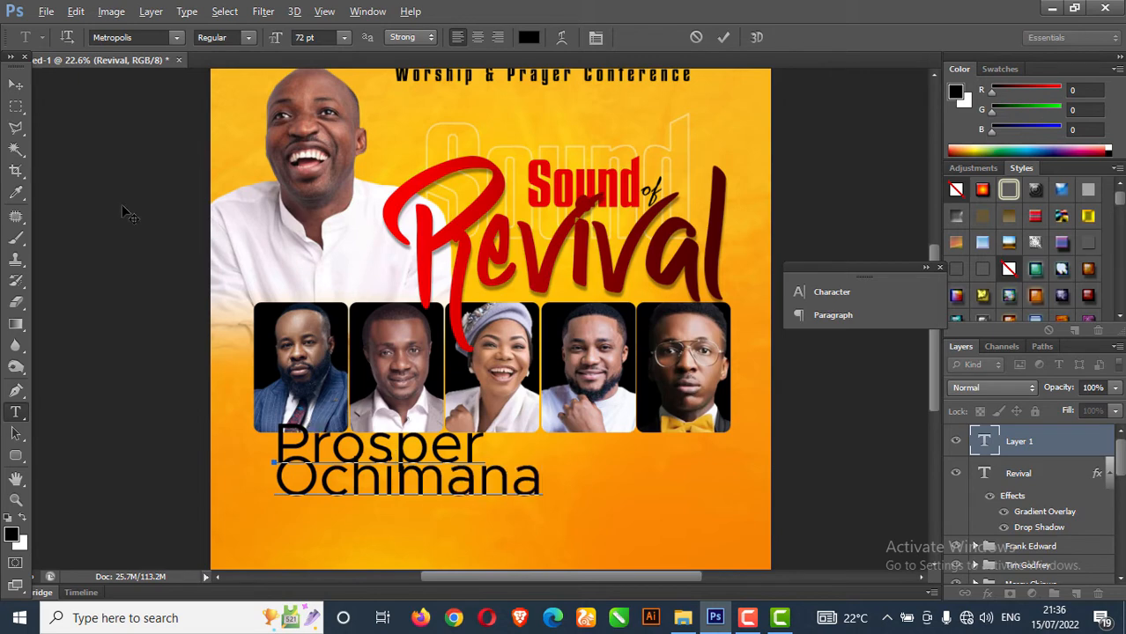
pyautogui.click(17, 84)
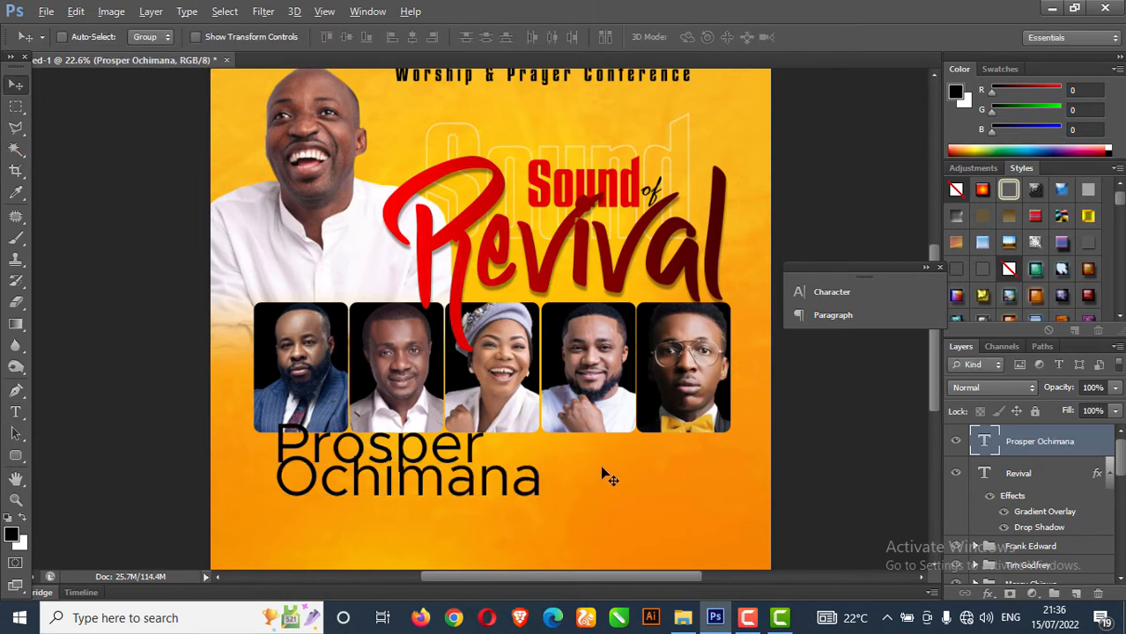
# Scale the Prosper Ochimana text down to about 20 pt and nudge it up under the first portrait card
pyautogui.hotkey('ctrl', 't')
pyautogui.moveTo(548, 420); pyautogui.dragTo(309, 461)
pyautogui.press('Return')
pyautogui.hotkey('ctrl', 't')
pyautogui.press('Return')
pyautogui.press('Up')
pyautogui.press('Up')
pyautogui.press('Up')
pyautogui.press('Up')
pyautogui.press('Up')
pyautogui.press('Up')
pyautogui.press('Up')
pyautogui.press('Up')
pyautogui.press('Up')
pyautogui.press('Up')
pyautogui.press('Up')
pyautogui.press('Up')
pyautogui.press('Up')
pyautogui.press('Up')
pyautogui.press('Up')
pyautogui.press('Up')
pyautogui.press('Up')
pyautogui.press('Up')
pyautogui.press('Up')
pyautogui.press('Up')
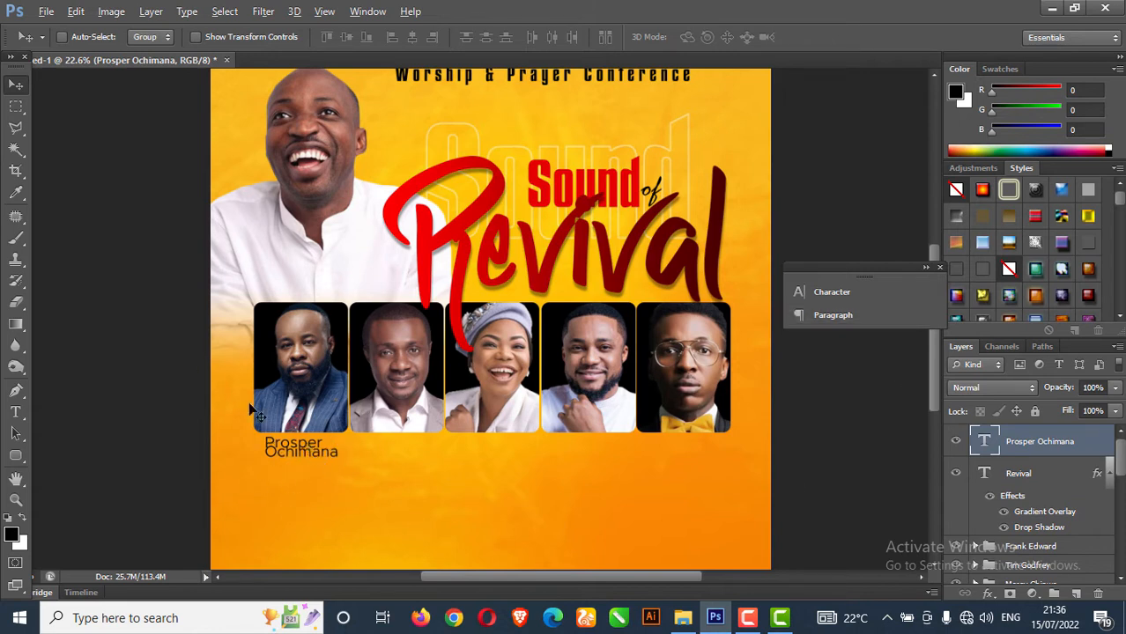
# Set the Prosper Ochimana caption in all caps with 18 pt leading
pyautogui.click(819, 293)
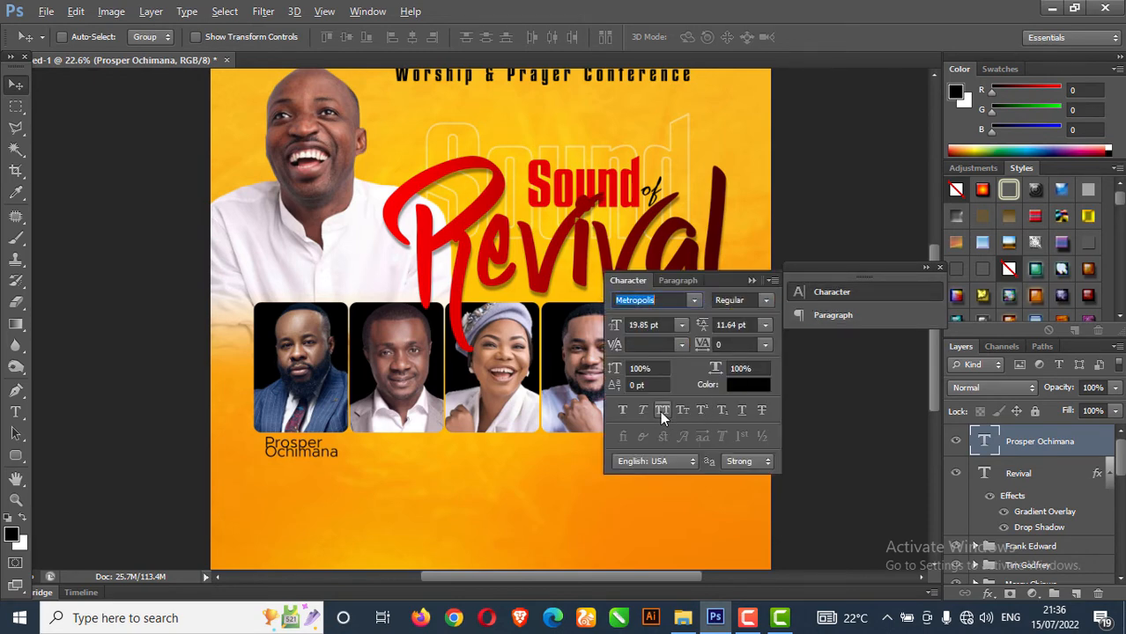
pyautogui.click(663, 410)
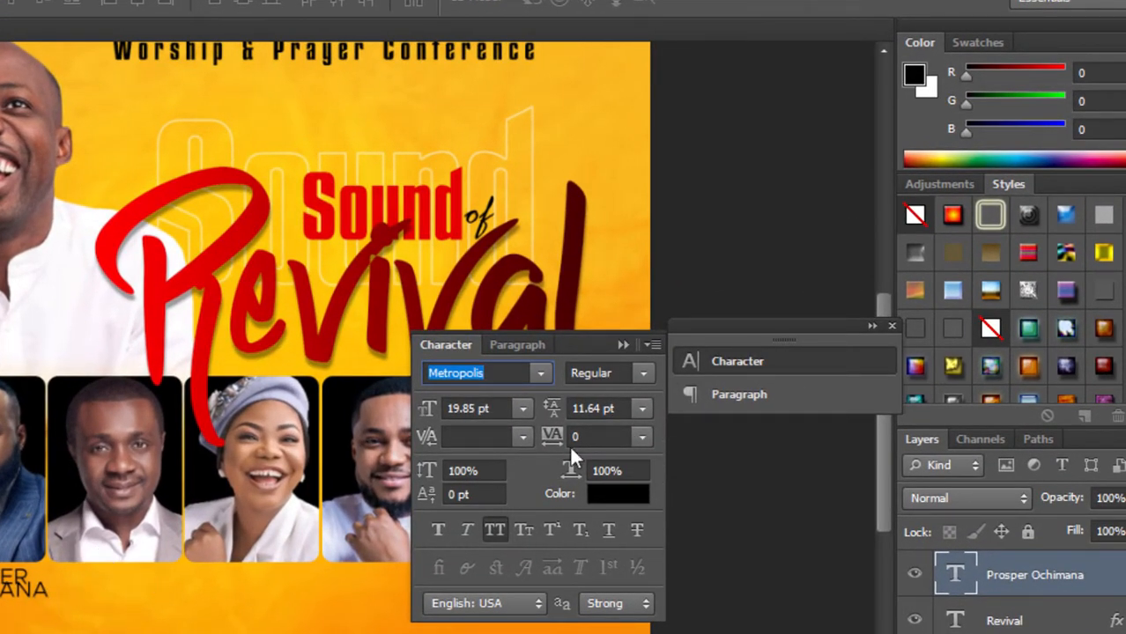
pyautogui.click(642, 438)
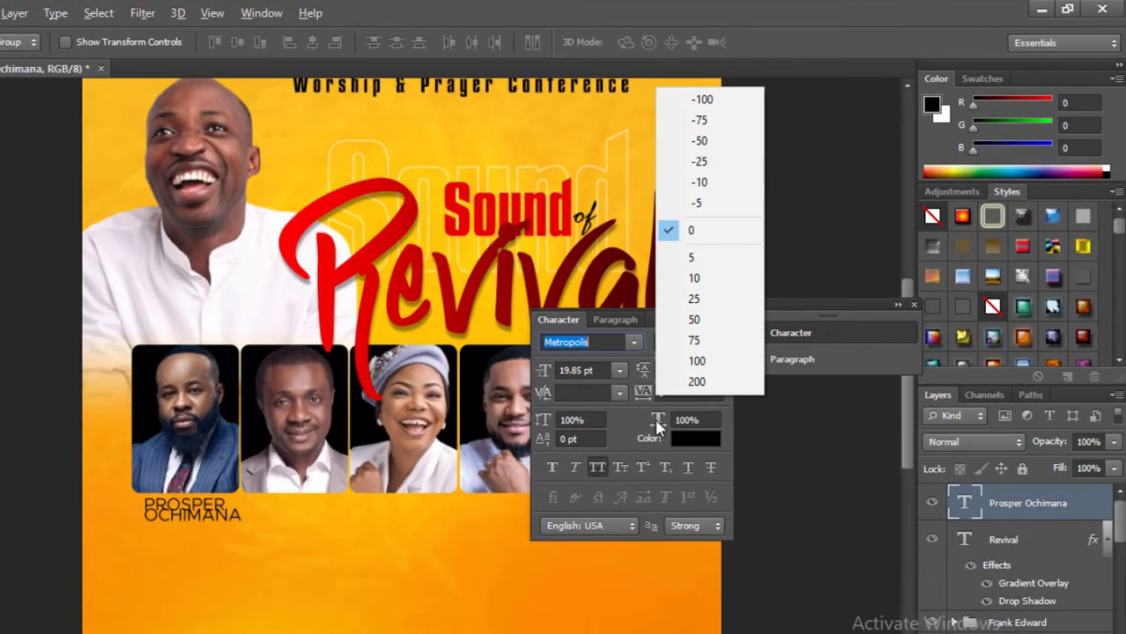
pyautogui.click(660, 400)
pyautogui.click(713, 373)
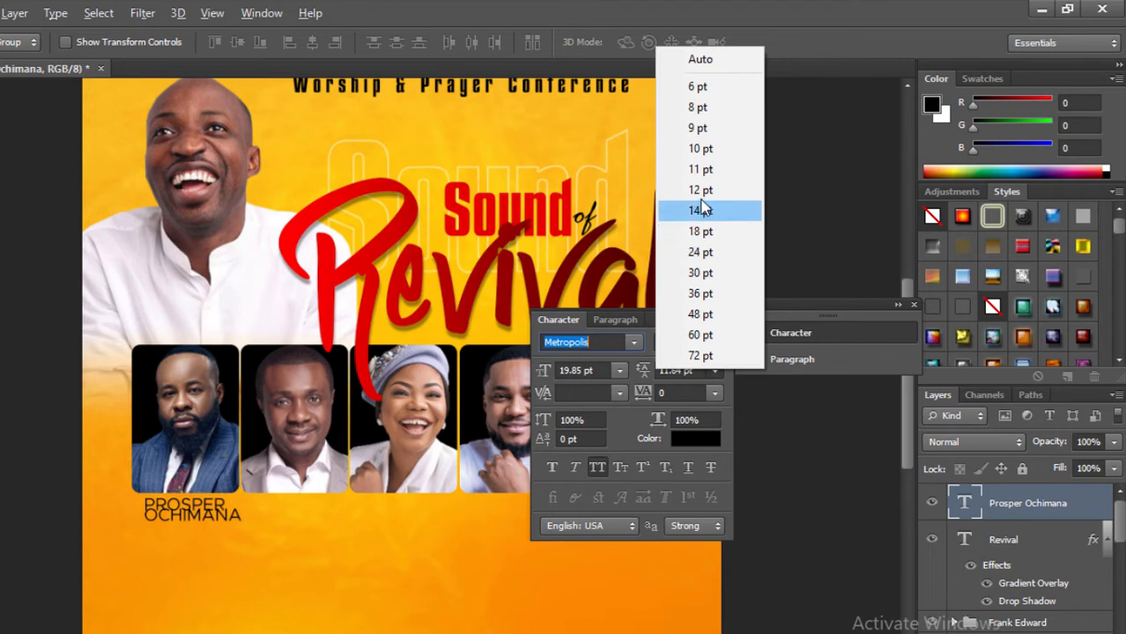
pyautogui.click(701, 211)
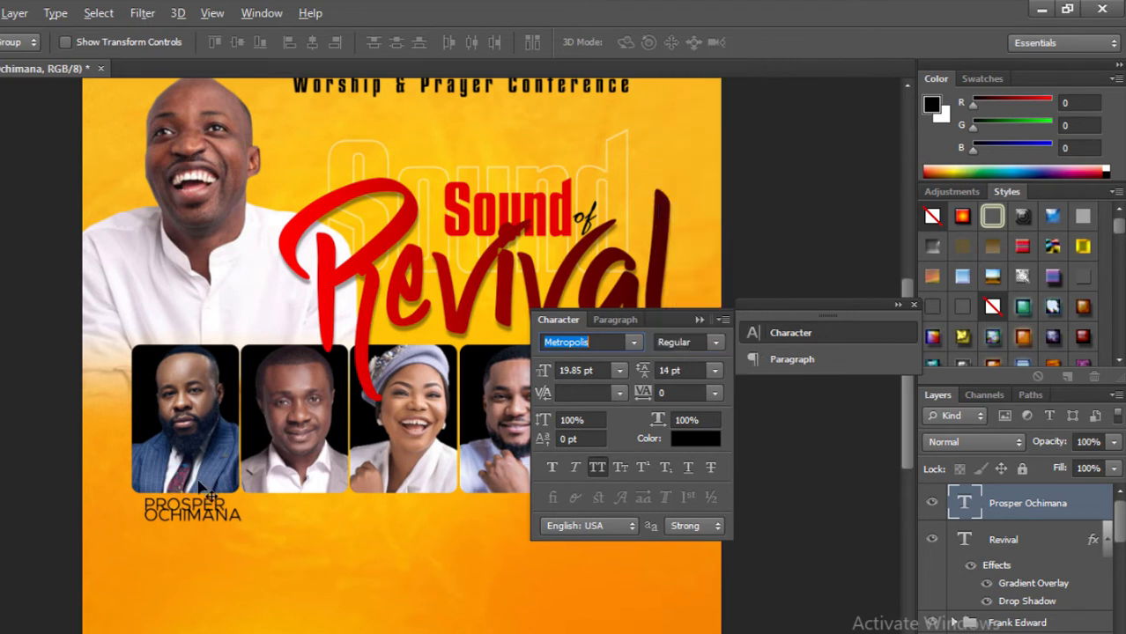
pyautogui.click(713, 371)
pyautogui.click(711, 241)
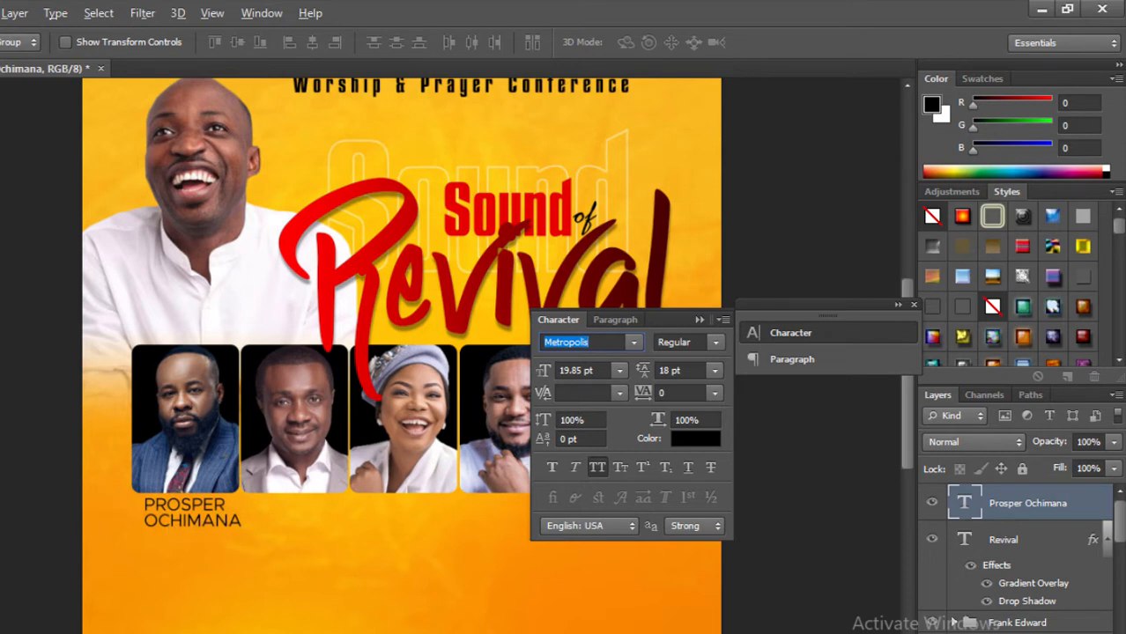
# Change the word PROSPER in the first caption to the Bold weight of Metropolis
pyautogui.press('t')
pyautogui.click(147, 501)
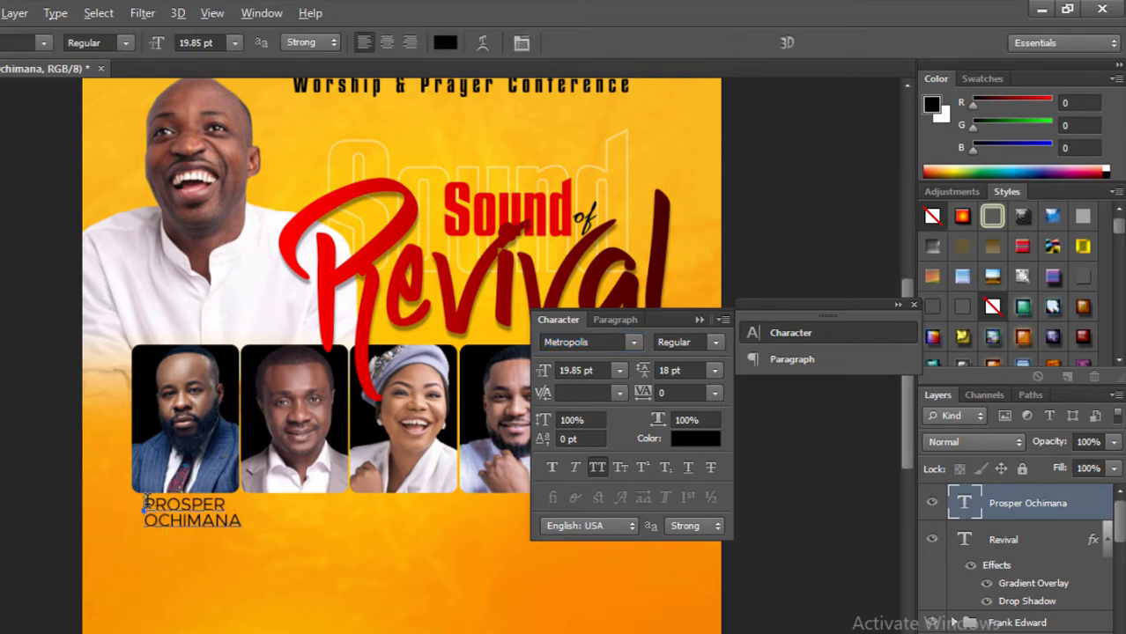
pyautogui.moveTo(145, 502); pyautogui.dragTo(231, 501)
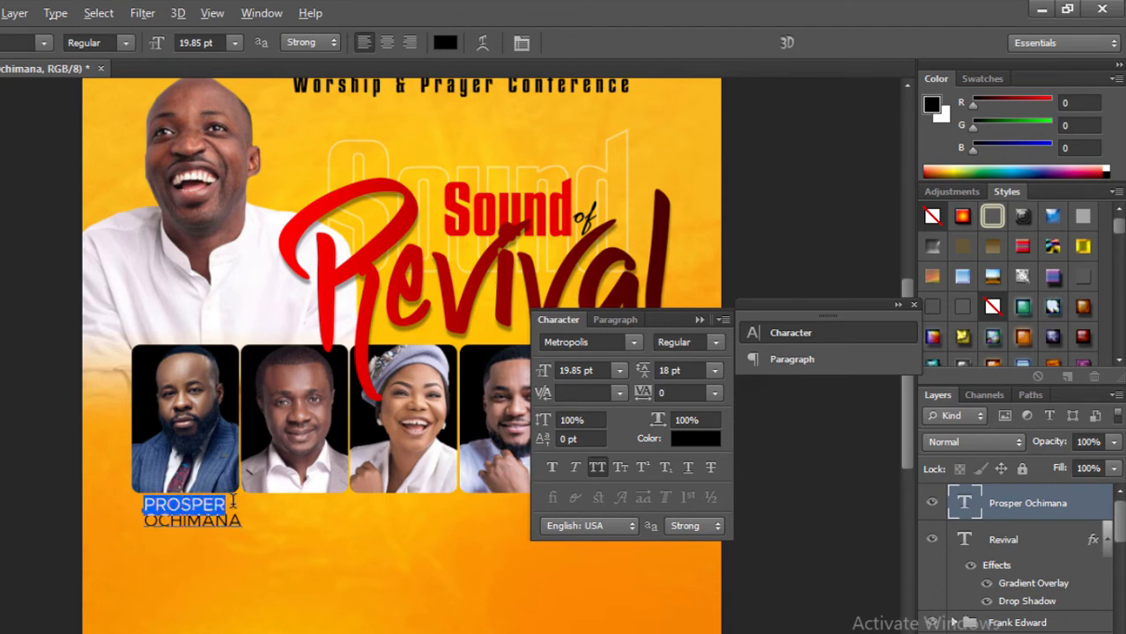
pyautogui.click(715, 342)
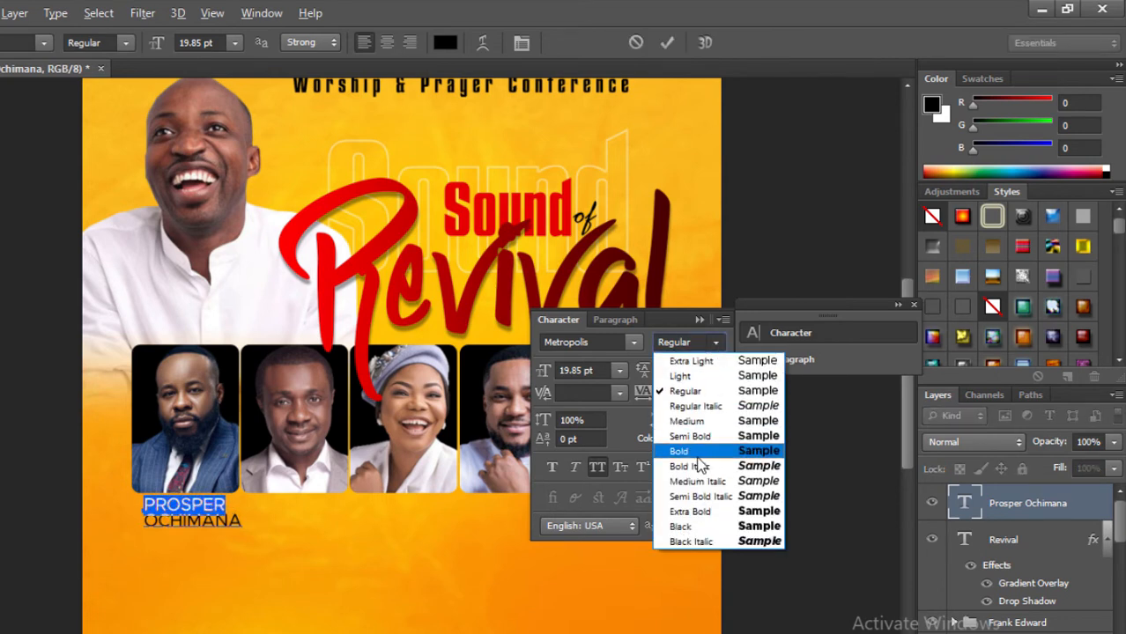
pyautogui.click(696, 452)
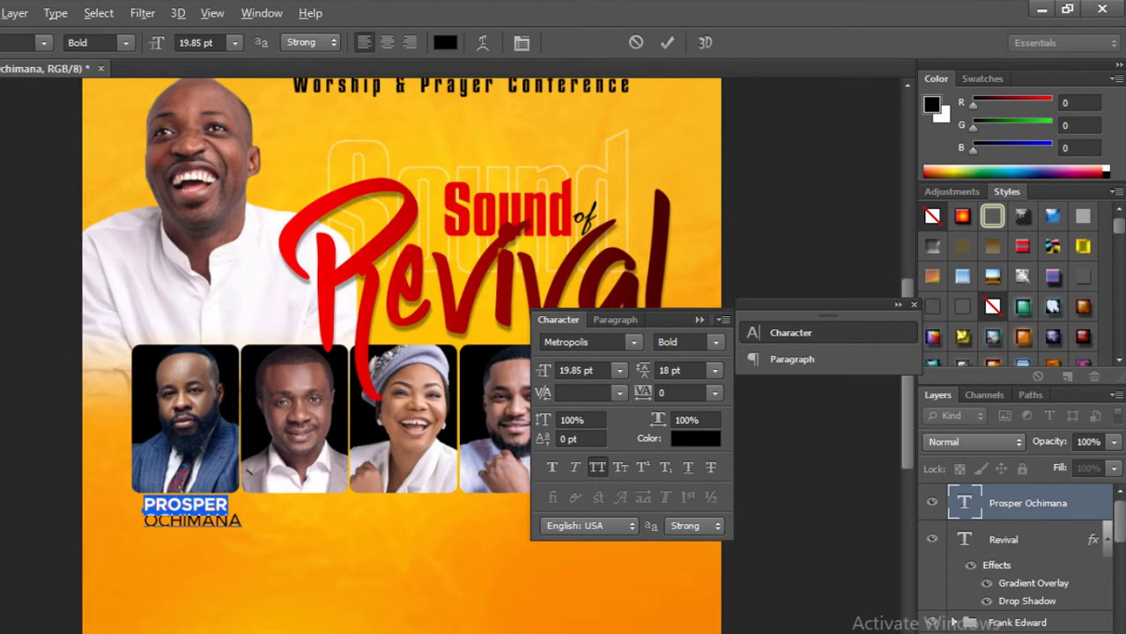
pyautogui.hotkey('ctrl', 'Return')
pyautogui.press('v')
pyautogui.click(699, 321)
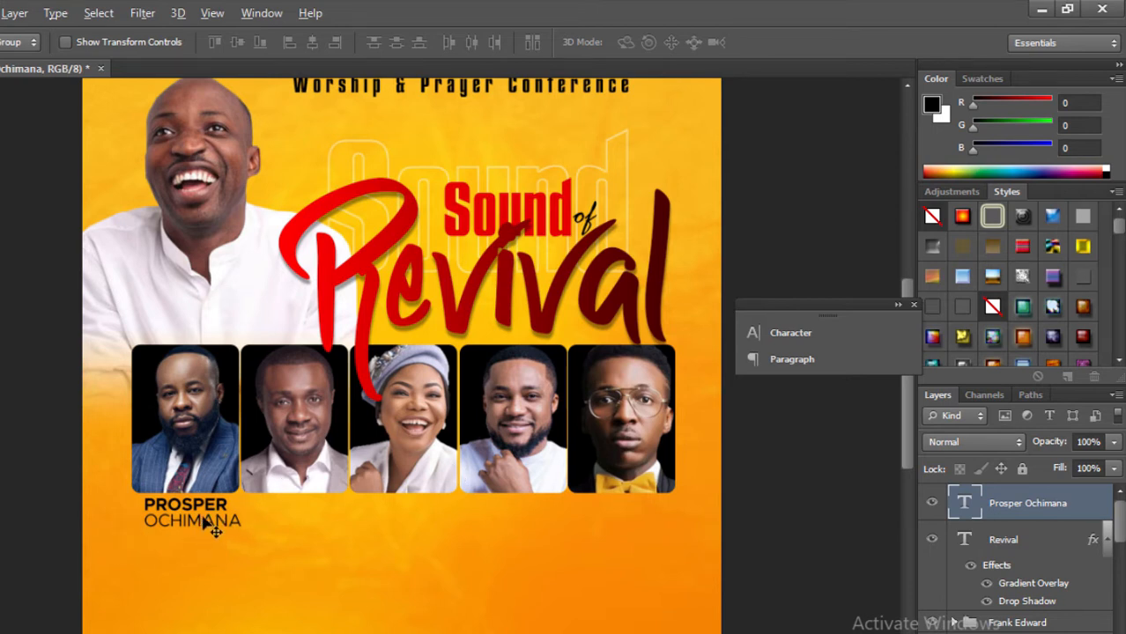
# Scale the Prosper Ochimana caption down to about 15.5 pt, keeping it under the first portrait card
pyautogui.hotkey('ctrl', 't')
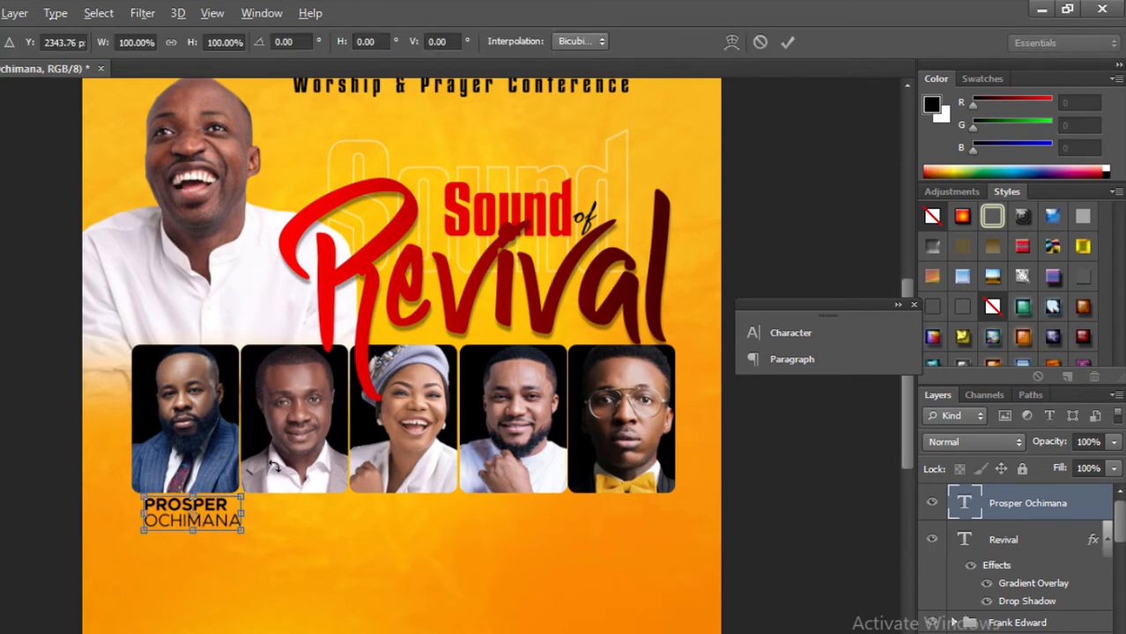
pyautogui.moveTo(239, 495); pyautogui.dragTo(198, 515)
pyautogui.press('Return')
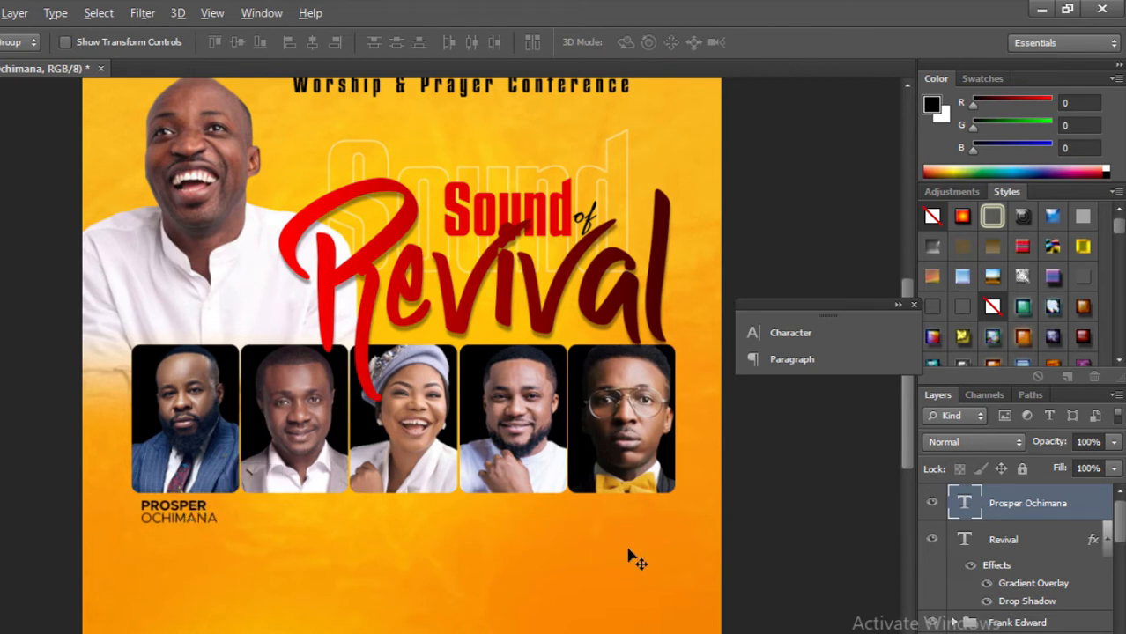
# Duplicate the Prosper Ochimana caption and place the copy under the second portrait card, level with the original
pyautogui.hotkey('ctrl', 'j')
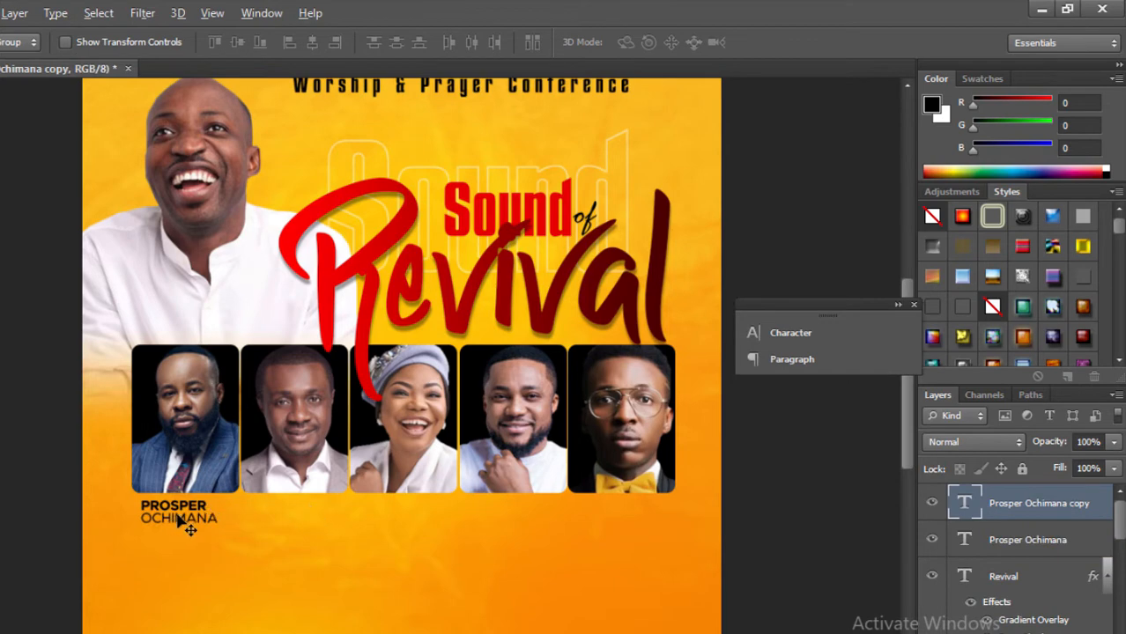
pyautogui.moveTo(167, 524); pyautogui.dragTo(266, 522)
pyautogui.moveTo(275, 522); pyautogui.dragTo(277, 524)
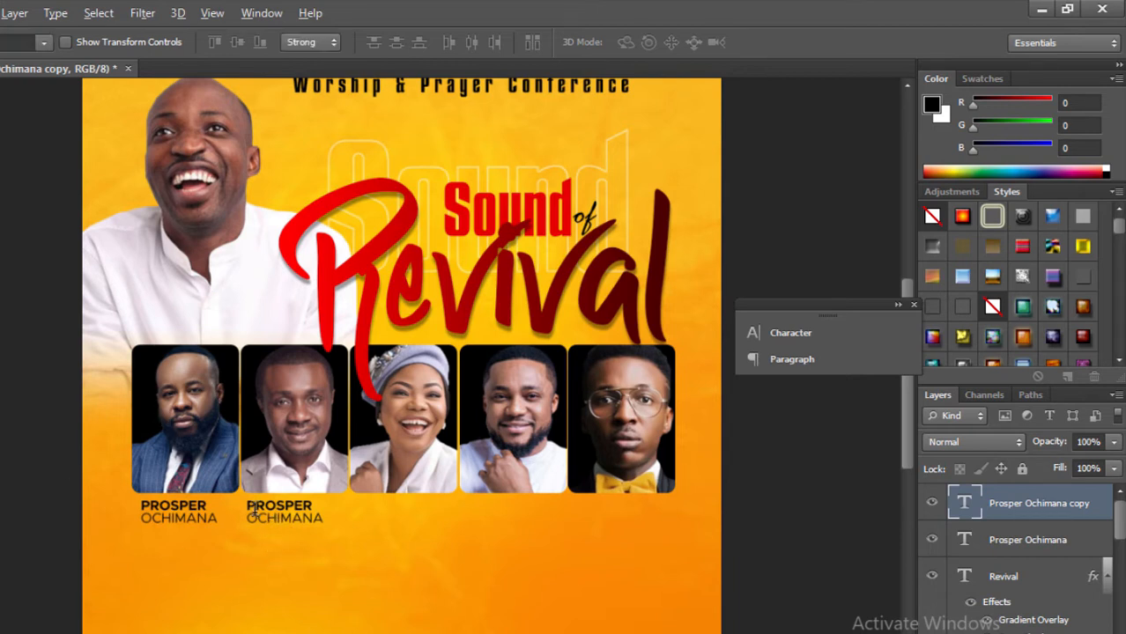
# Replace the second caption's text with NATHANIEL in bold over BASSEY in regular weight
pyautogui.press('t')
pyautogui.moveTo(254, 507); pyautogui.dragTo(312, 507)
pyautogui.press('BackSpace')
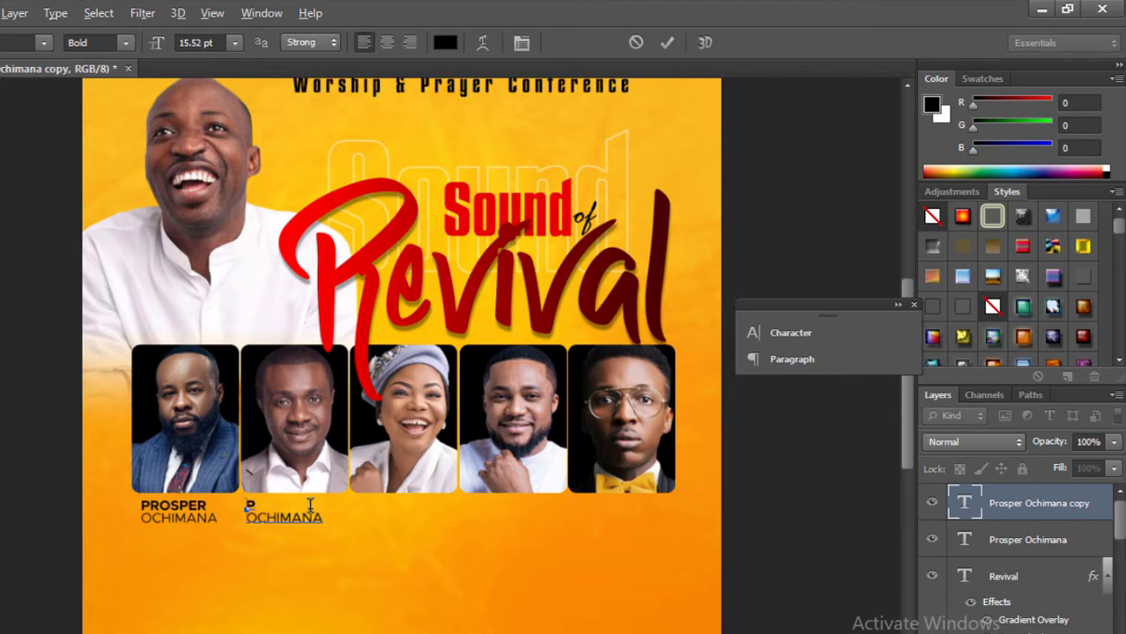
pyautogui.write('NATHANIEL')
pyautogui.press('Right')
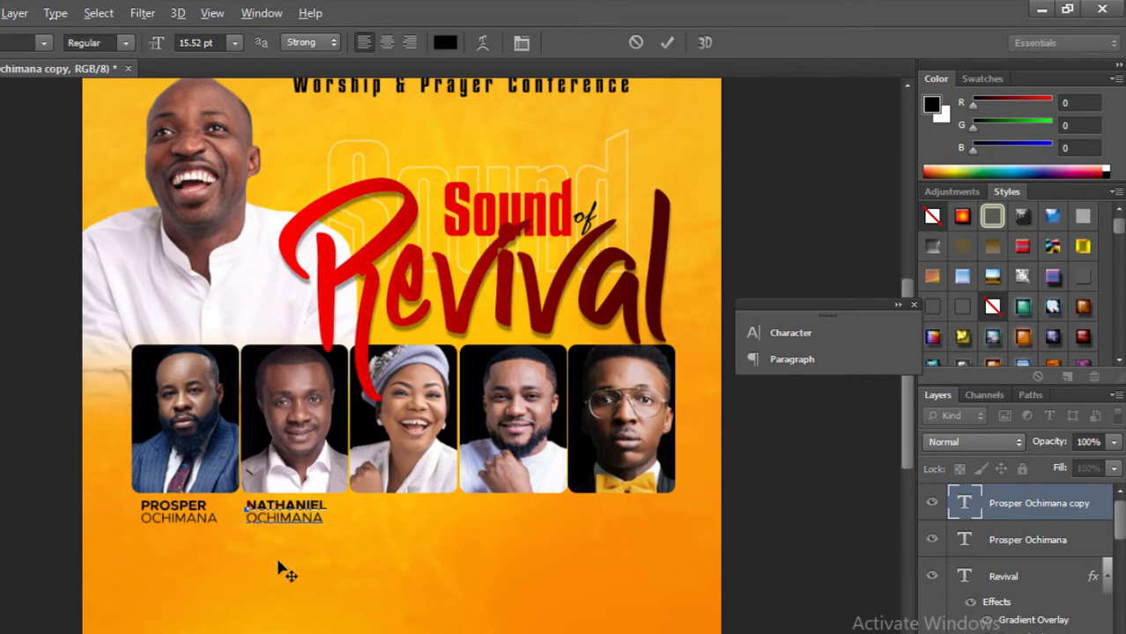
pyautogui.press('Delete')
pyautogui.write('BASSEY')
pyautogui.press('Delete')
pyautogui.press('Delete')
pyautogui.press('Delete')
pyautogui.press('Delete')
pyautogui.press('Delete')
pyautogui.press('Delete')
pyautogui.press('Delete')
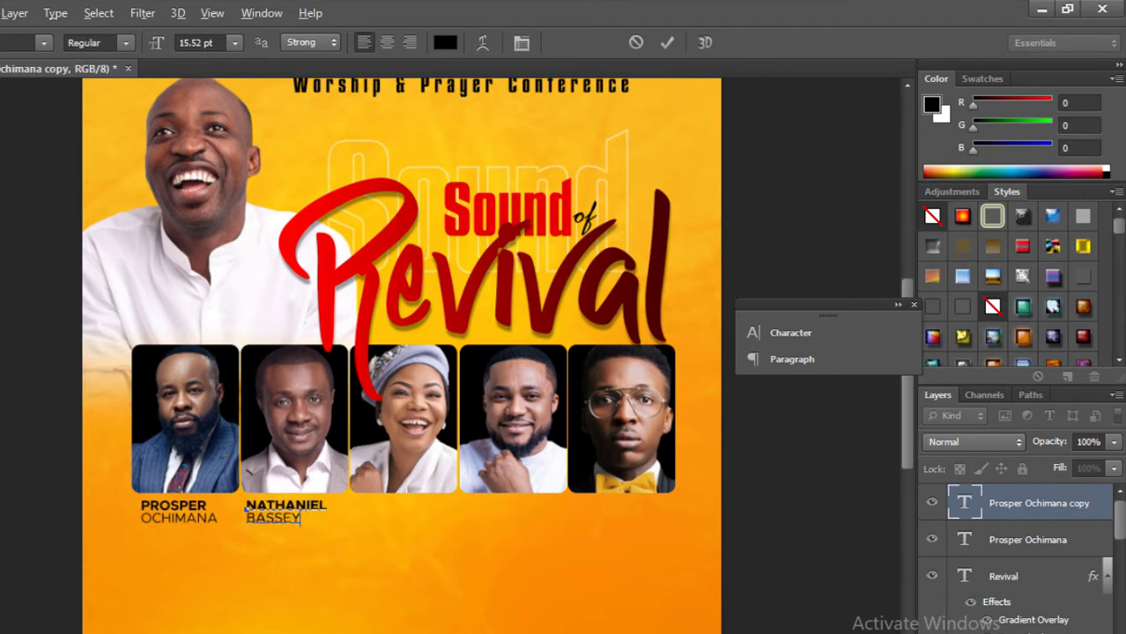
pyautogui.hotkey('ctrl', 'Return')
# Duplicate the second caption under the third portrait card and change its text to MERCY CHINWO on two lines
pyautogui.press('v')
pyautogui.hotkey('ctrl', 'j')
pyautogui.moveTo(294, 523); pyautogui.dragTo(399, 523)
pyautogui.press('t')
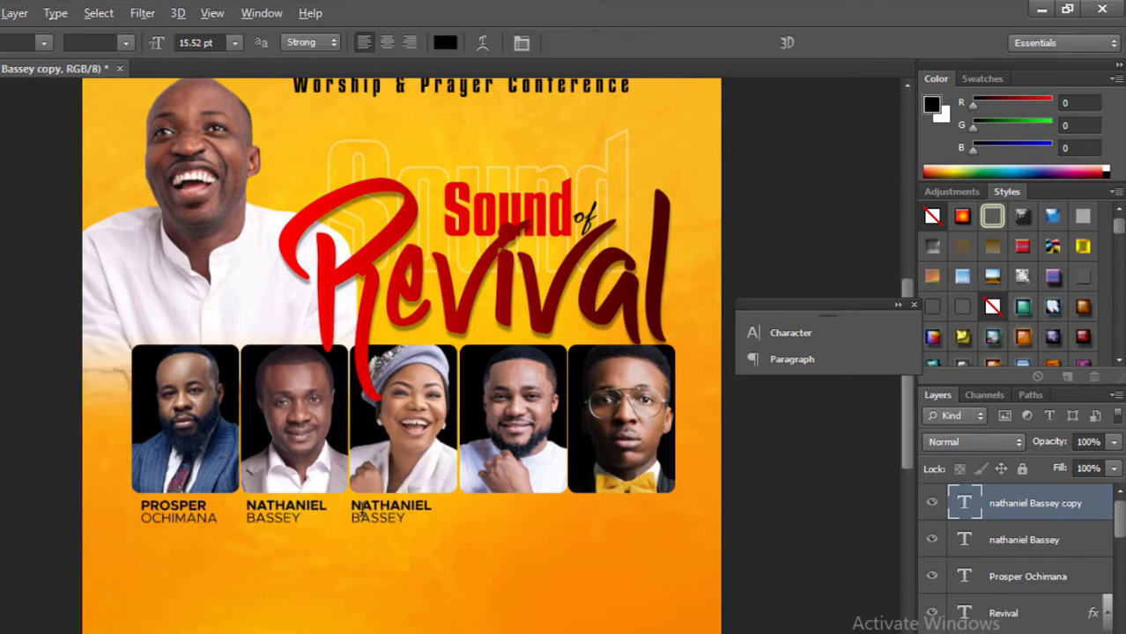
pyautogui.doubleClick(362, 506)
pyautogui.press('BackSpace')
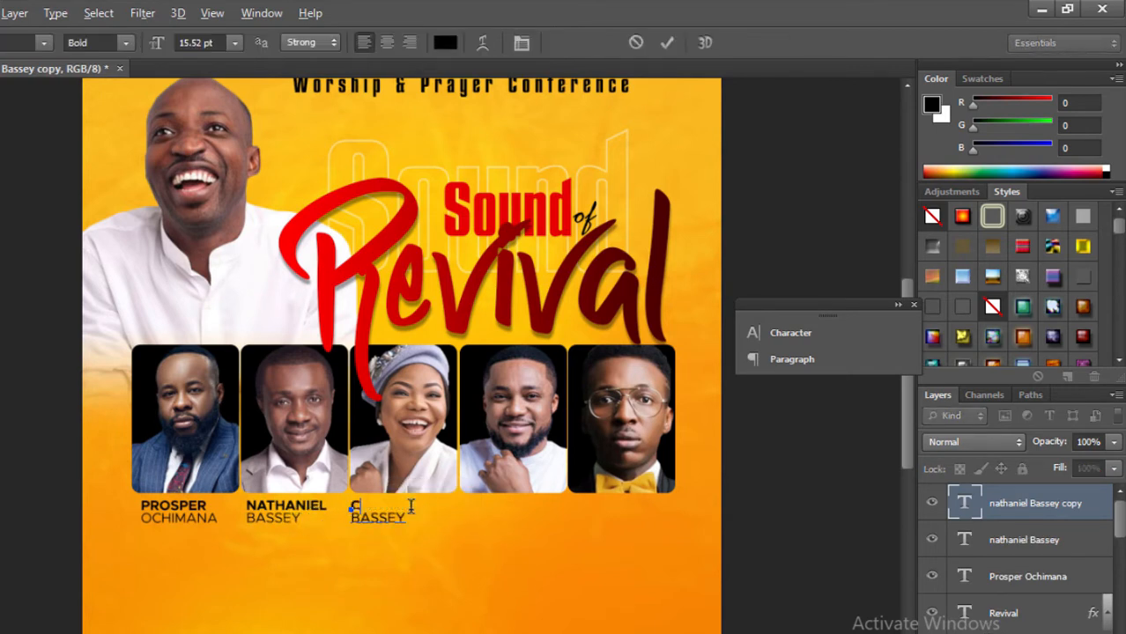
pyautogui.write('MERCY')
pyautogui.doubleClick(387, 518)
pyautogui.write('CHINWO')
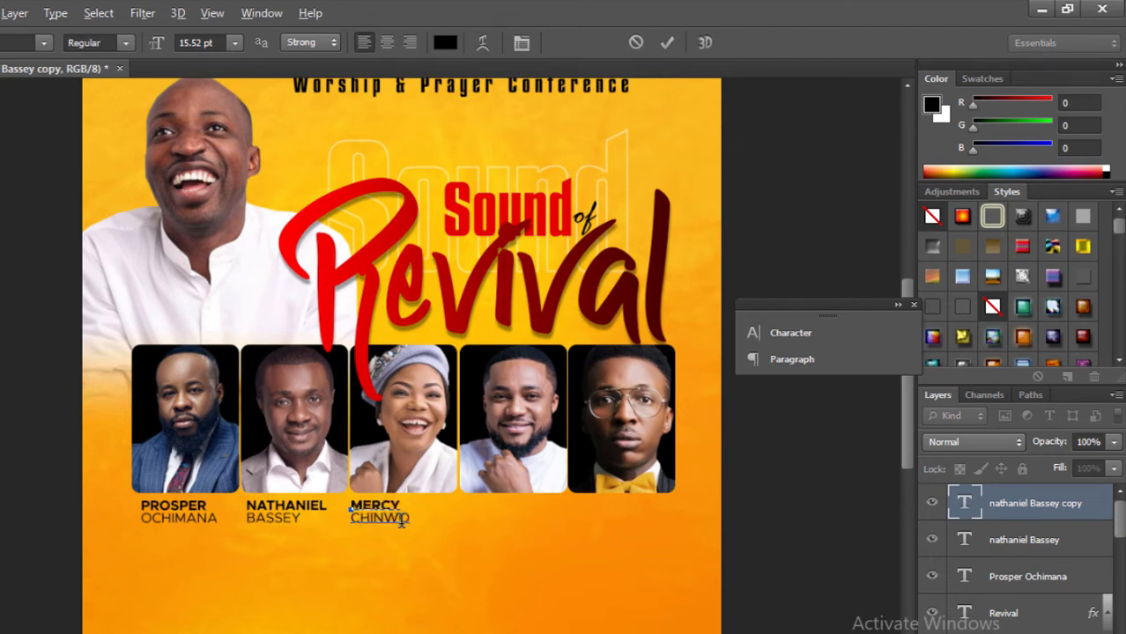
pyautogui.hotkey('ctrl', 'Return')
# Copy the Mercy Chinwo caption under the fourth portrait card and change its text to TIM GODFREY on two lines
pyautogui.press('v')
pyautogui.moveTo(401, 528); pyautogui.dragTo(507, 535)
pyautogui.press('t')
pyautogui.moveTo(463, 500); pyautogui.dragTo(539, 518)
pyautogui.write('TIM ')
pyautogui.write('GO')
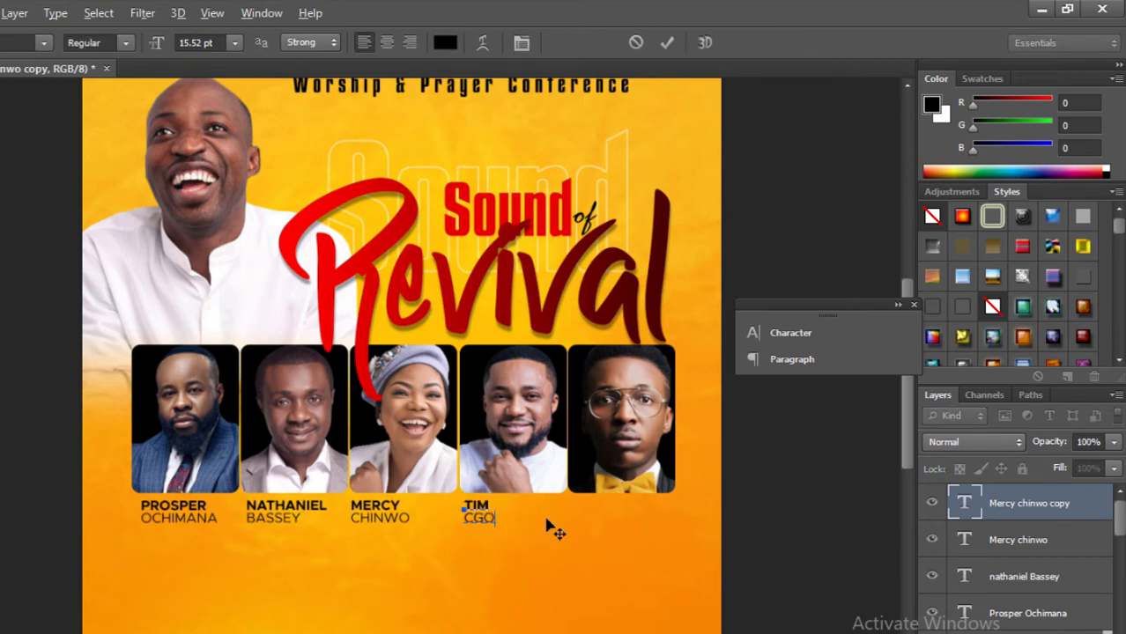
pyautogui.write('DFREY')
pyautogui.click(476, 518)
pyautogui.press('BackSpace')
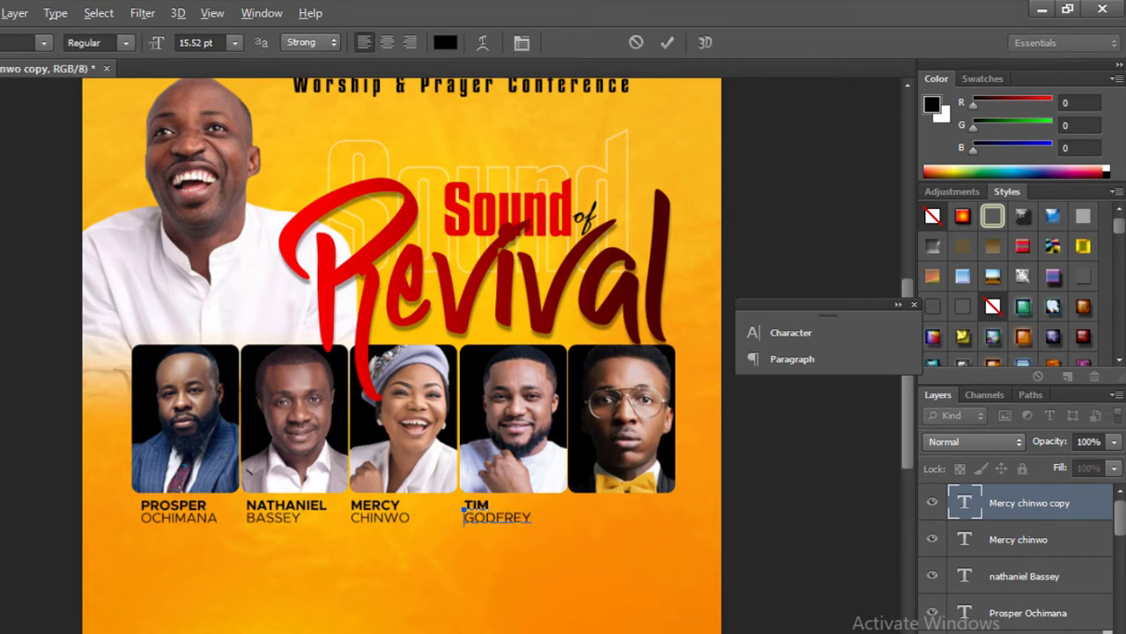
pyautogui.hotkey('ctrl', 'Return')
# Copy the Tim Godfrey caption under the fifth portrait card and change its text to FRANK EDWARD on two lines
pyautogui.press('v')
pyautogui.moveTo(501, 520); pyautogui.dragTo(607, 534)
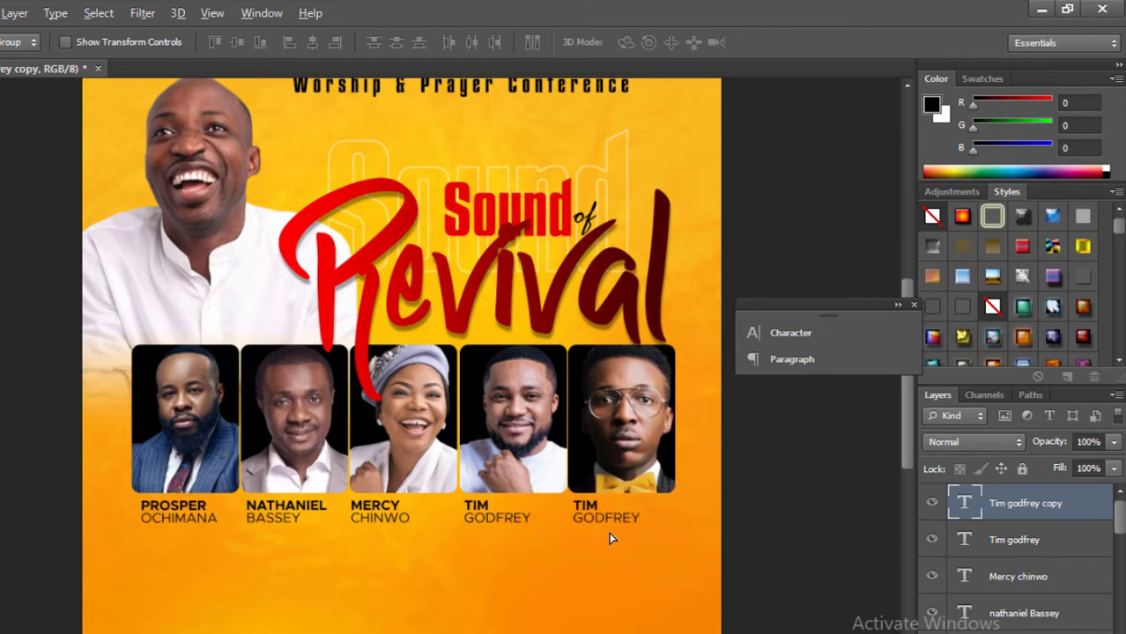
pyautogui.press('t')
pyautogui.doubleClick(587, 505)
pyautogui.write('T')
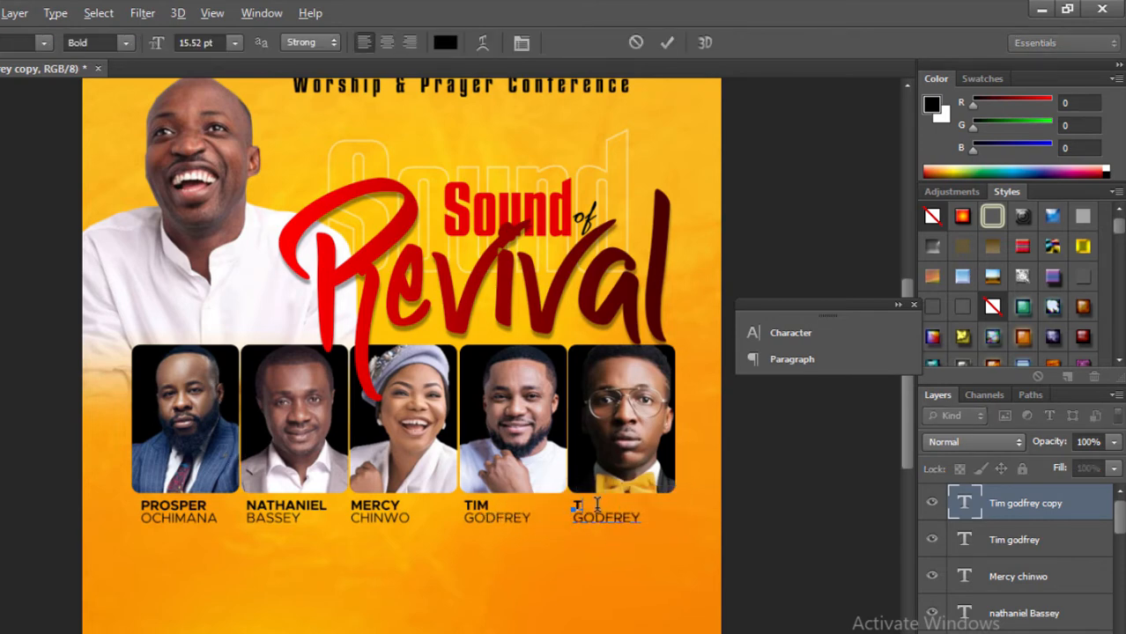
pyautogui.write('RANK')
pyautogui.moveTo(573, 518); pyautogui.dragTo(644, 524)
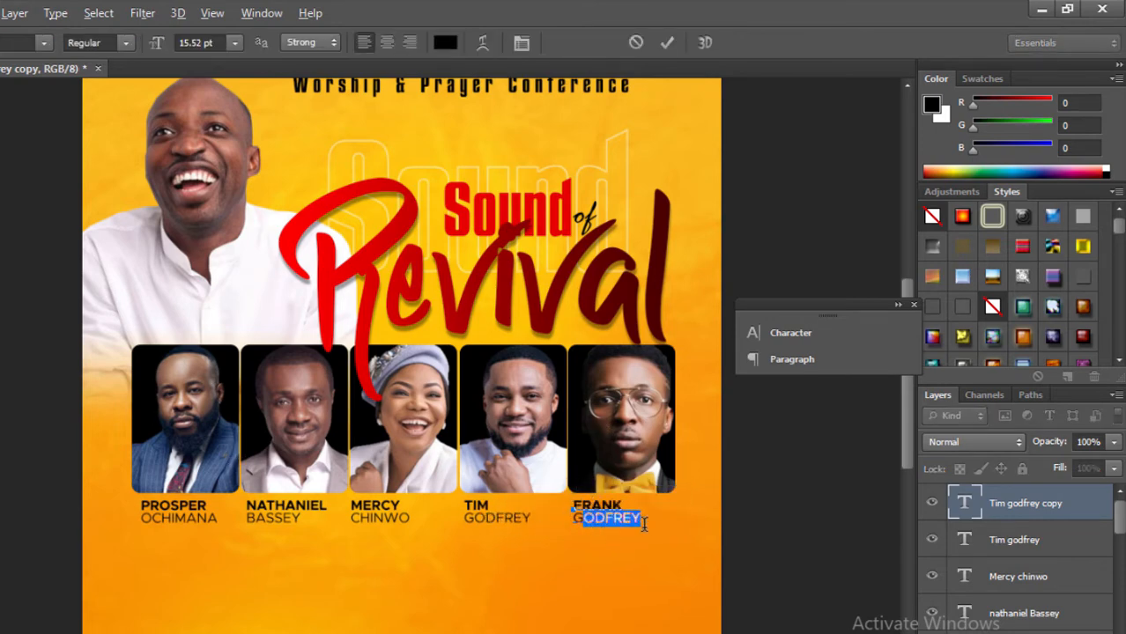
pyautogui.write('GEDWARD')
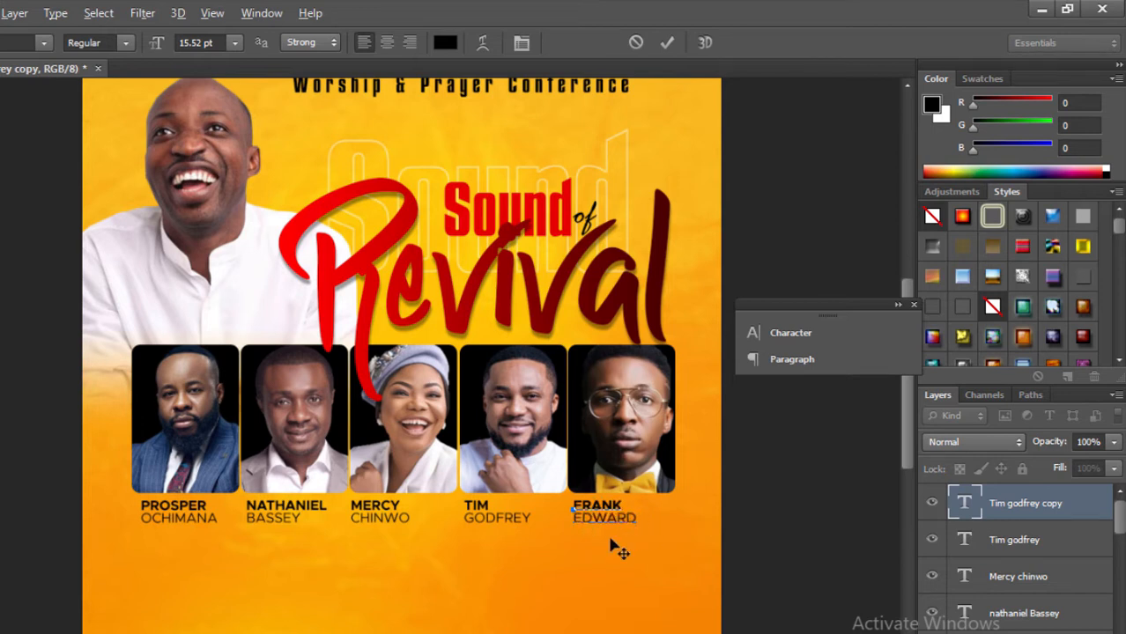
pyautogui.hotkey('ctrl', 'Return')
pyautogui.press('v')
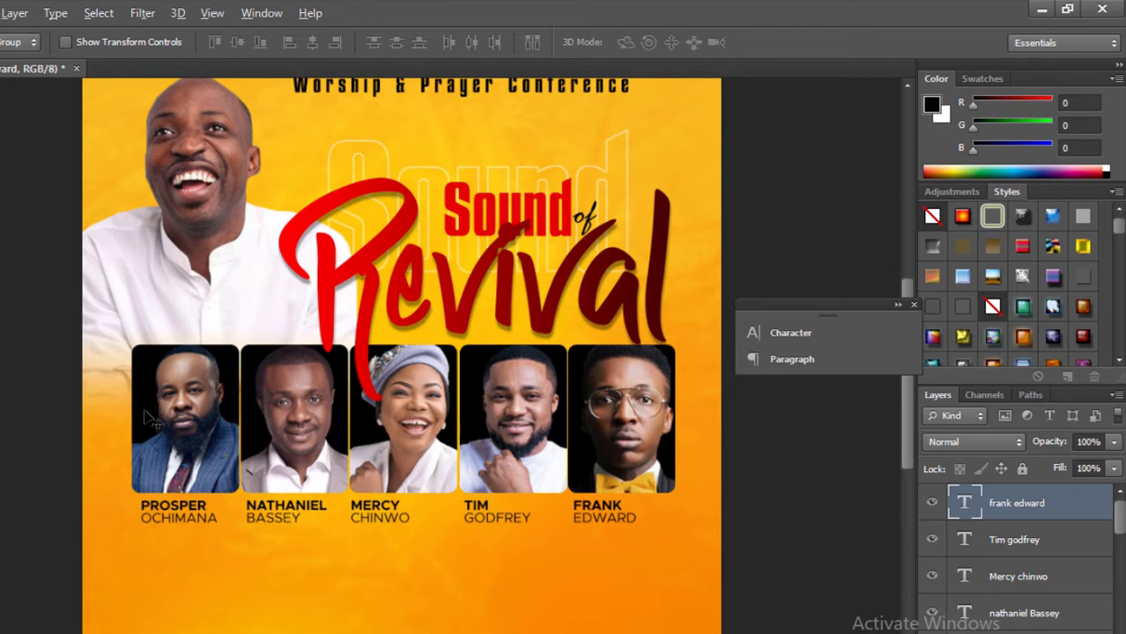
# Fill the Rounded Rectangle 1 shape in the prosper Ochimana group with a medium gray
pyautogui.rightClick(143, 409)
pyautogui.click(170, 354)
pyautogui.scroll(-5, 1022, 600)
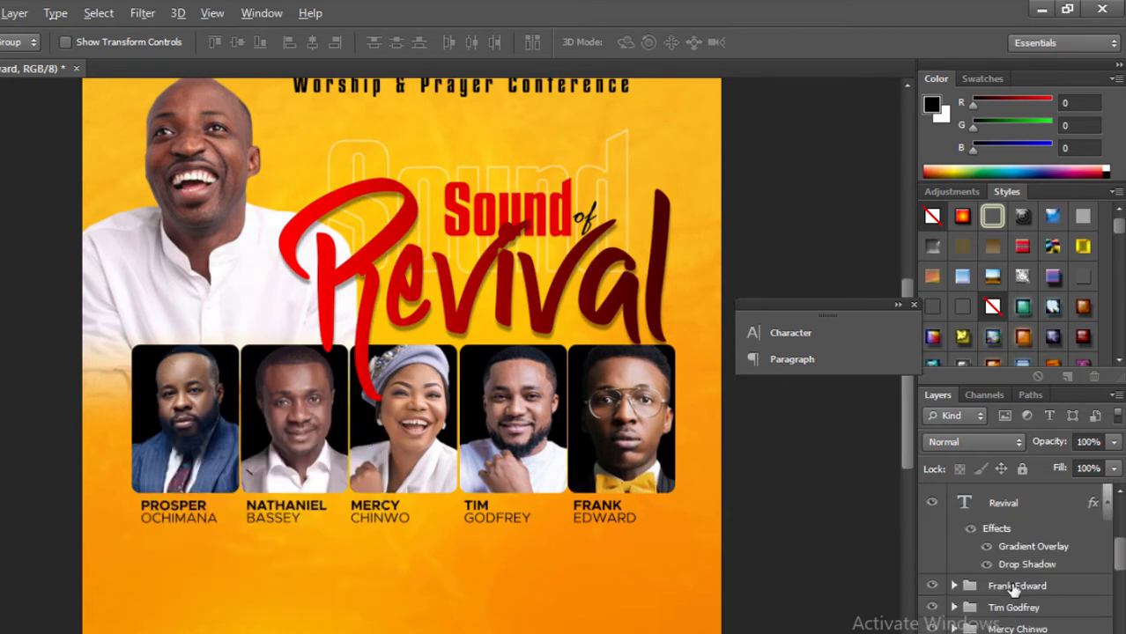
pyautogui.scroll(-1, 1012, 592)
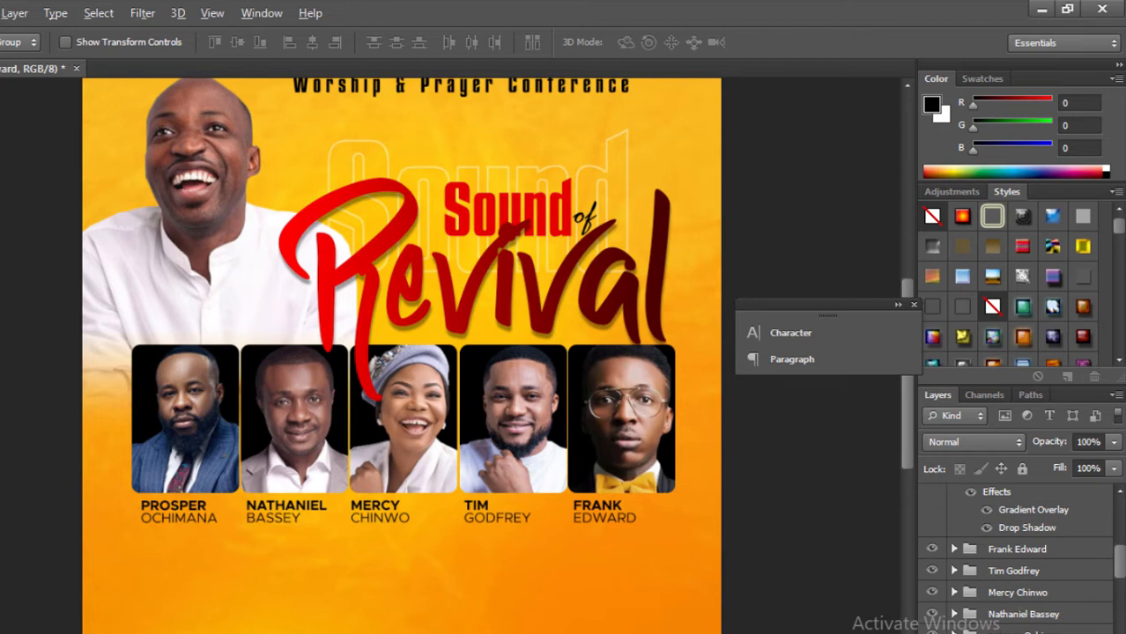
pyautogui.click(1013, 632)
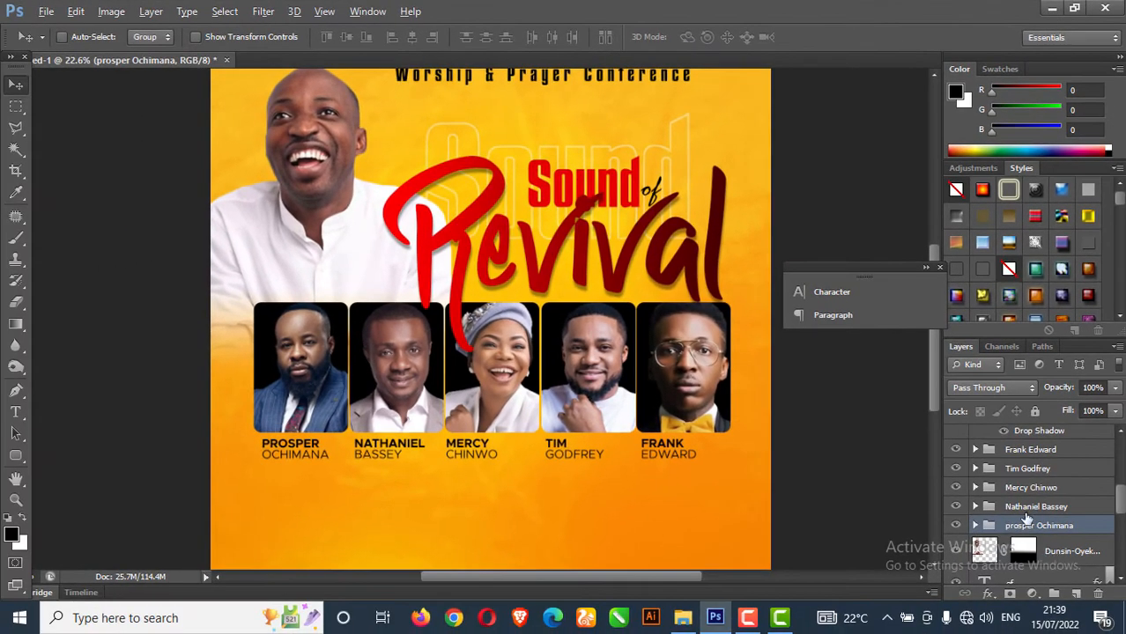
pyautogui.click(975, 526)
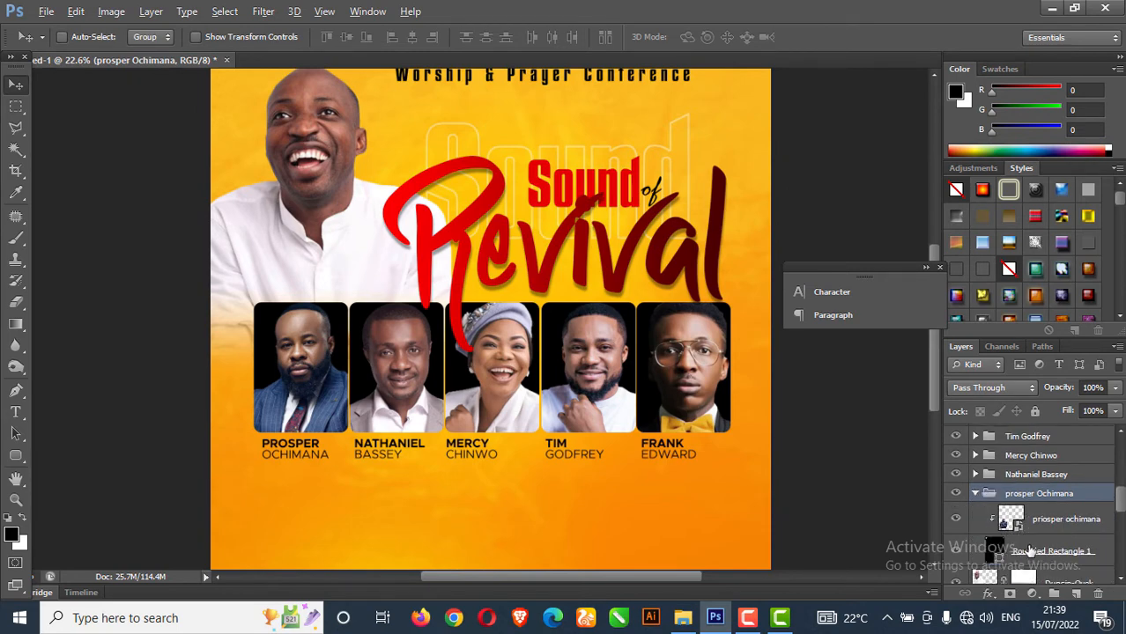
pyautogui.click(1031, 551)
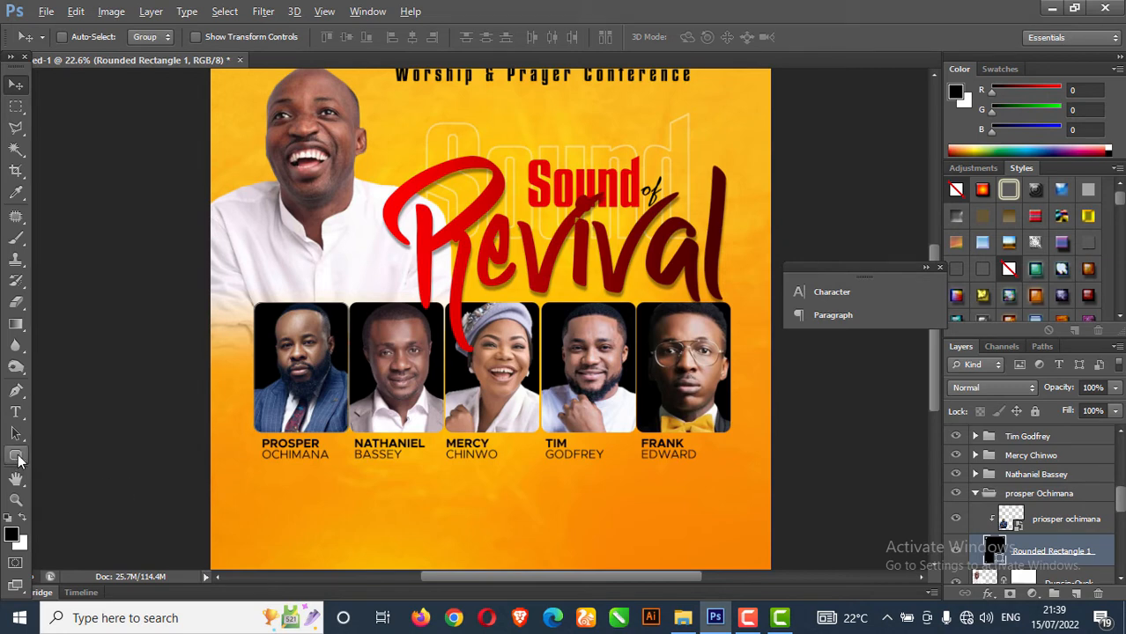
pyautogui.click(16, 456)
pyautogui.click(150, 38)
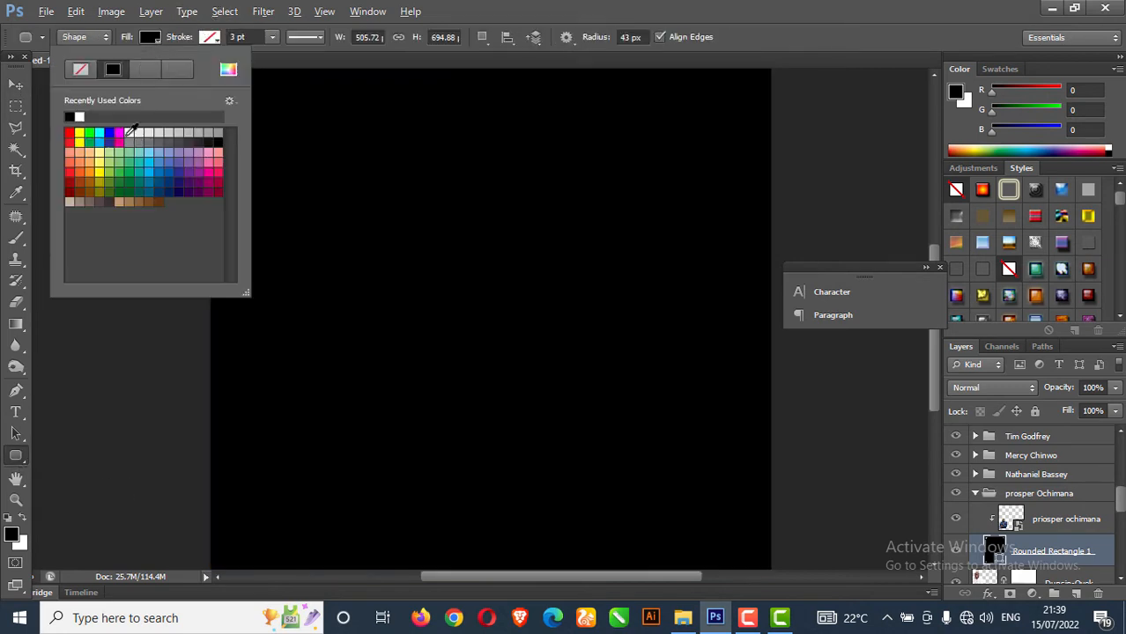
pyautogui.click(221, 128)
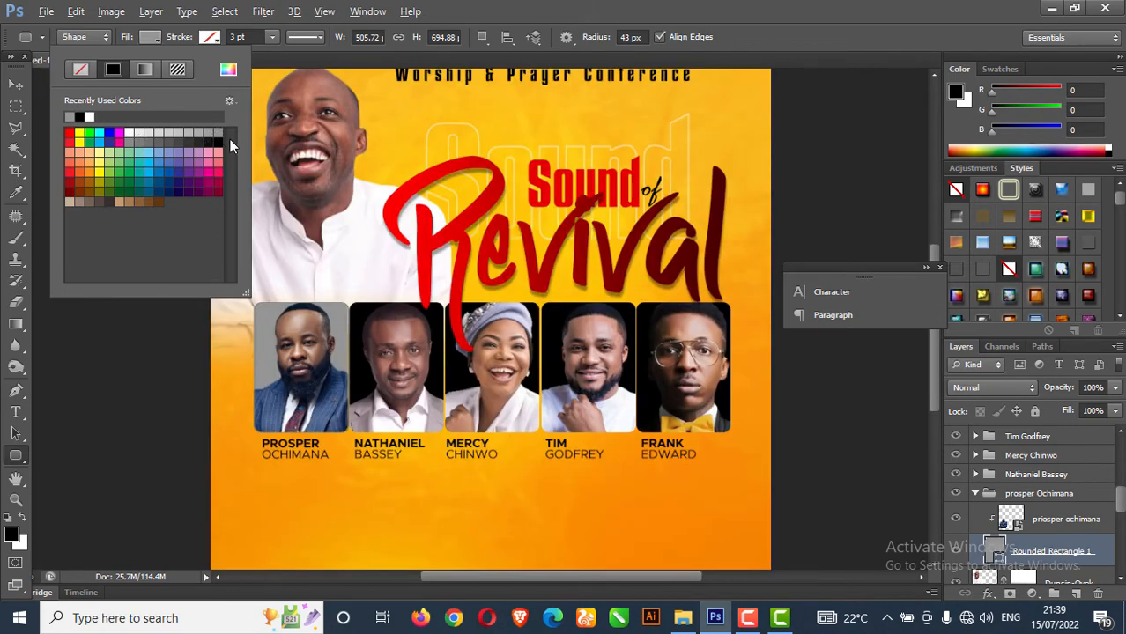
# Fill the Rounded Rectangle 1 card in the Nathaniel Bassey group with the same medium gray
pyautogui.click(16, 83)
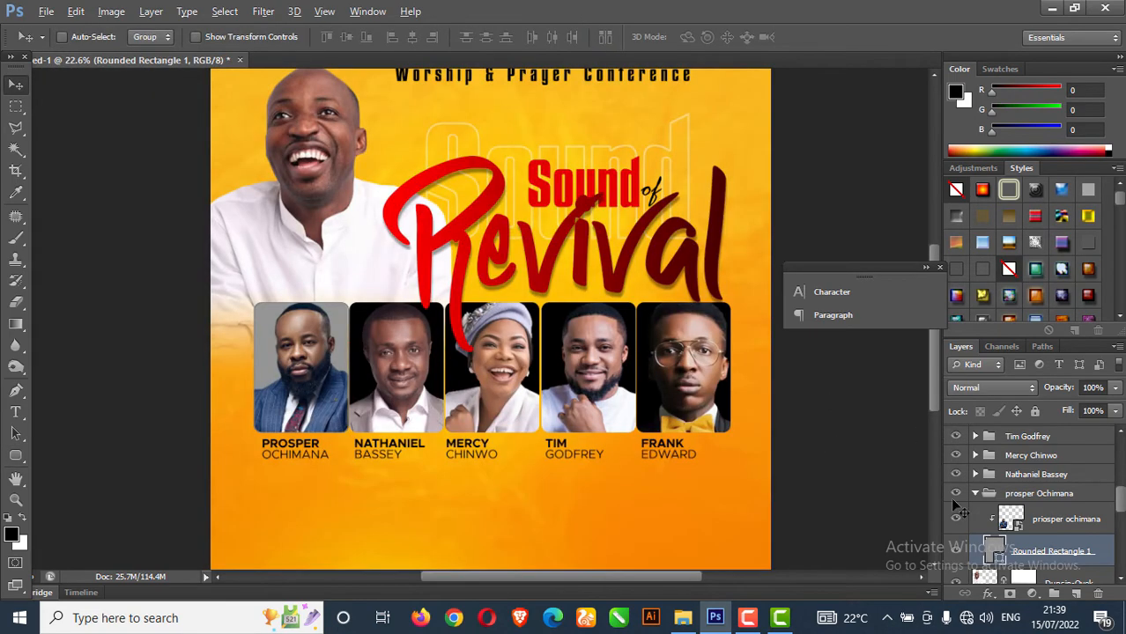
pyautogui.click(975, 494)
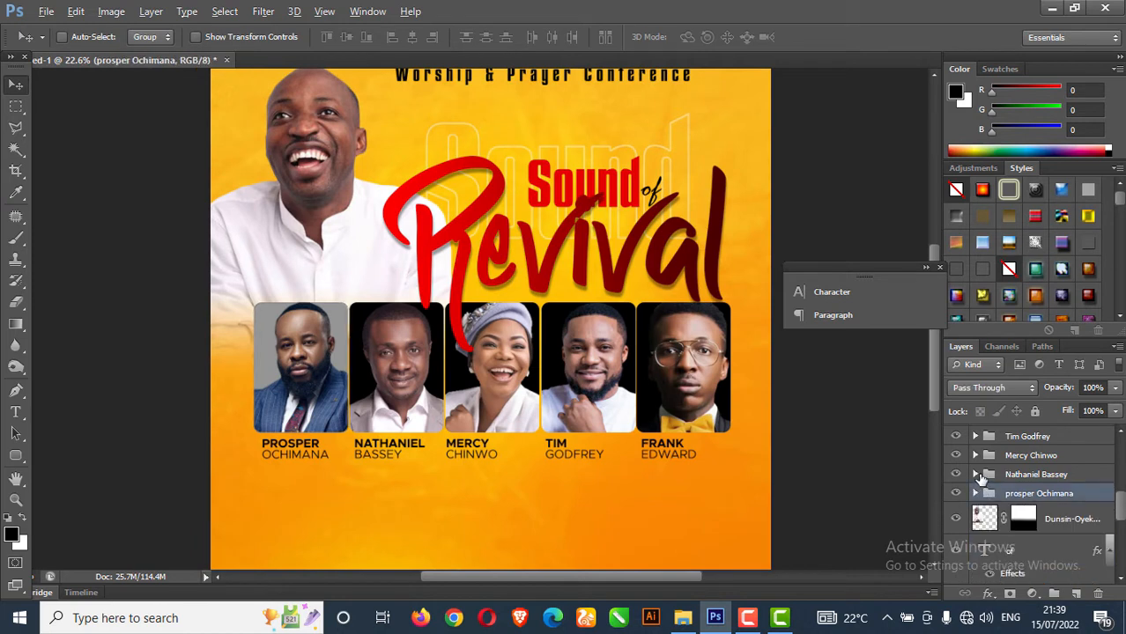
pyautogui.click(975, 475)
pyautogui.click(1050, 532)
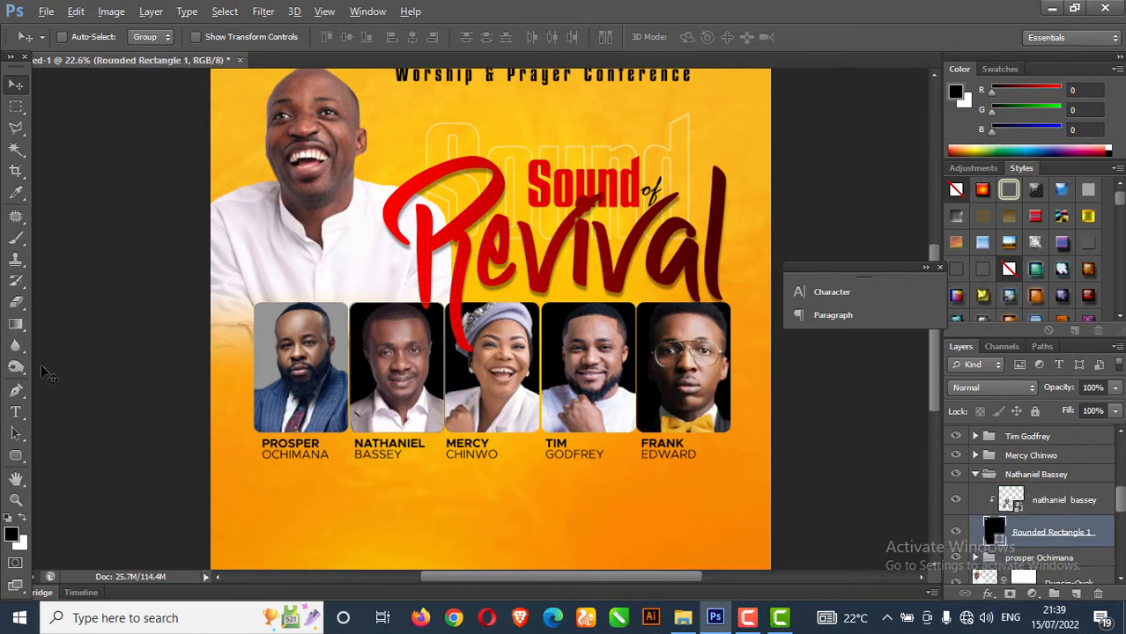
pyautogui.click(16, 455)
pyautogui.click(151, 39)
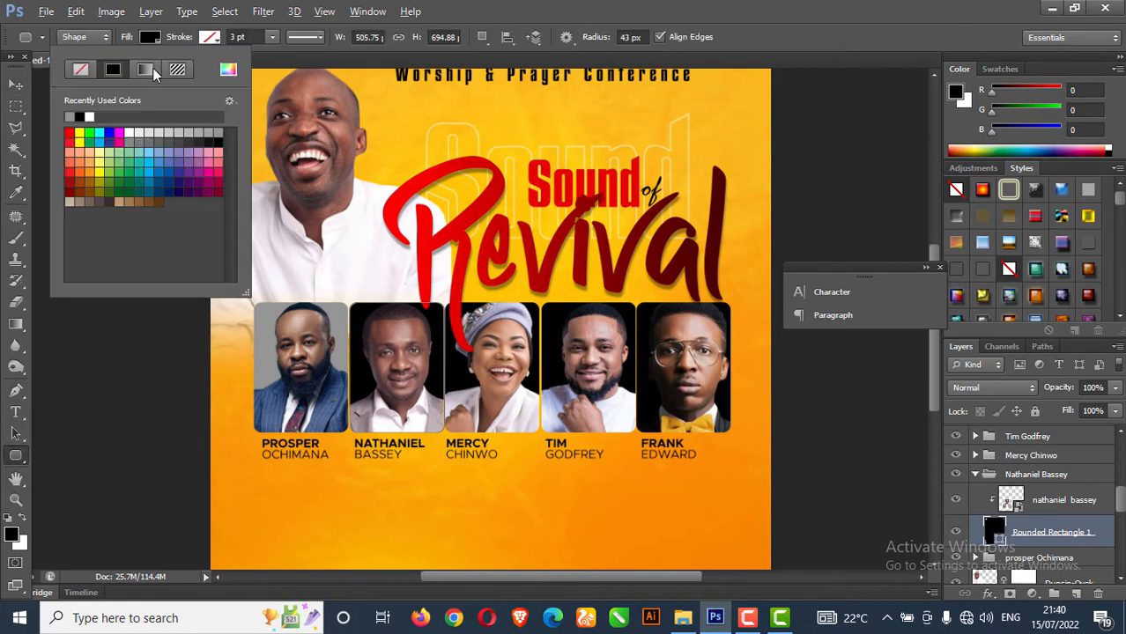
pyautogui.click(203, 139)
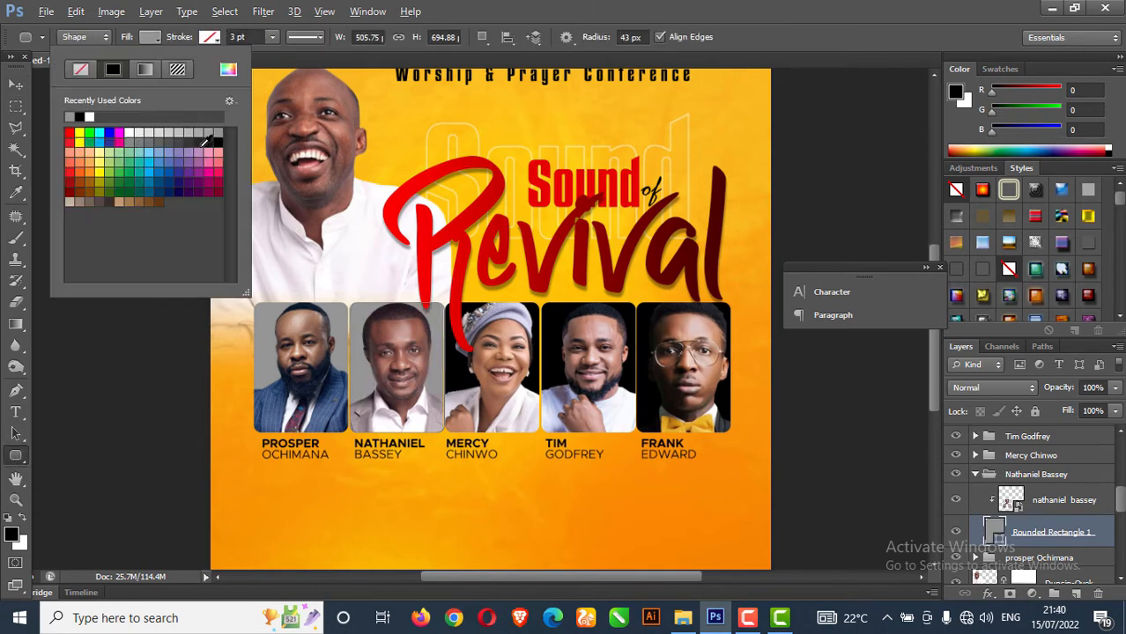
pyautogui.click(16, 84)
pyautogui.click(975, 474)
# Fill the Rounded Rectangle 1 card behind the Mercy Chinwo portrait with medium gray
pyautogui.click(975, 455)
pyautogui.click(1052, 513)
pyautogui.click(16, 456)
pyautogui.click(150, 37)
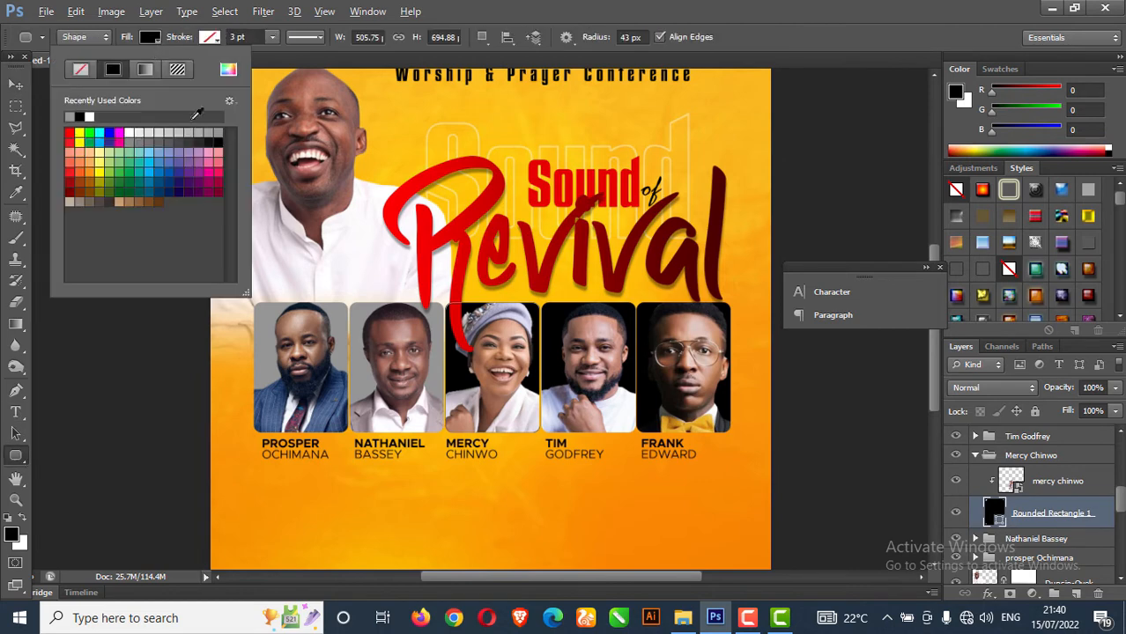
pyautogui.click(204, 134)
pyautogui.click(16, 85)
# Fill the Tim Godfrey group's Rounded Rectangle 1 card with medium gray and collapse the finished groups
pyautogui.rightClick(561, 323)
pyautogui.click(640, 389)
pyautogui.click(16, 455)
pyautogui.click(149, 37)
pyautogui.click(204, 133)
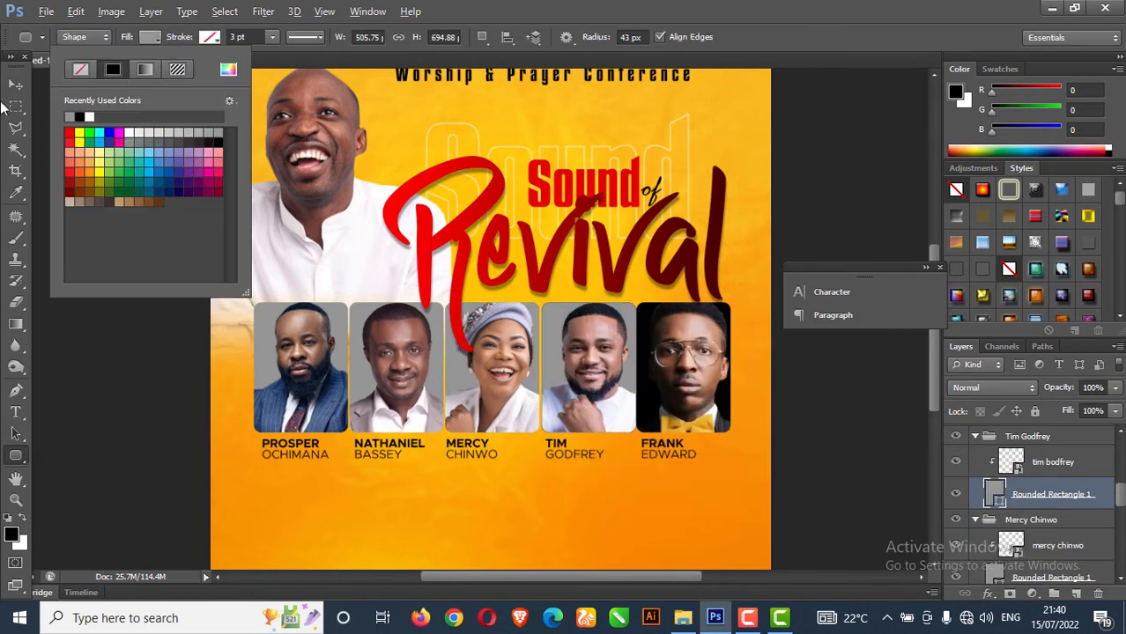
pyautogui.click(15, 84)
pyautogui.click(975, 436)
pyautogui.click(975, 456)
pyautogui.click(975, 437)
pyautogui.click(975, 438)
# Fill the Rounded Rectangle 1 card in the Frank Edward group with medium gray
pyautogui.scroll(1, 975, 445)
pyautogui.click(974, 451)
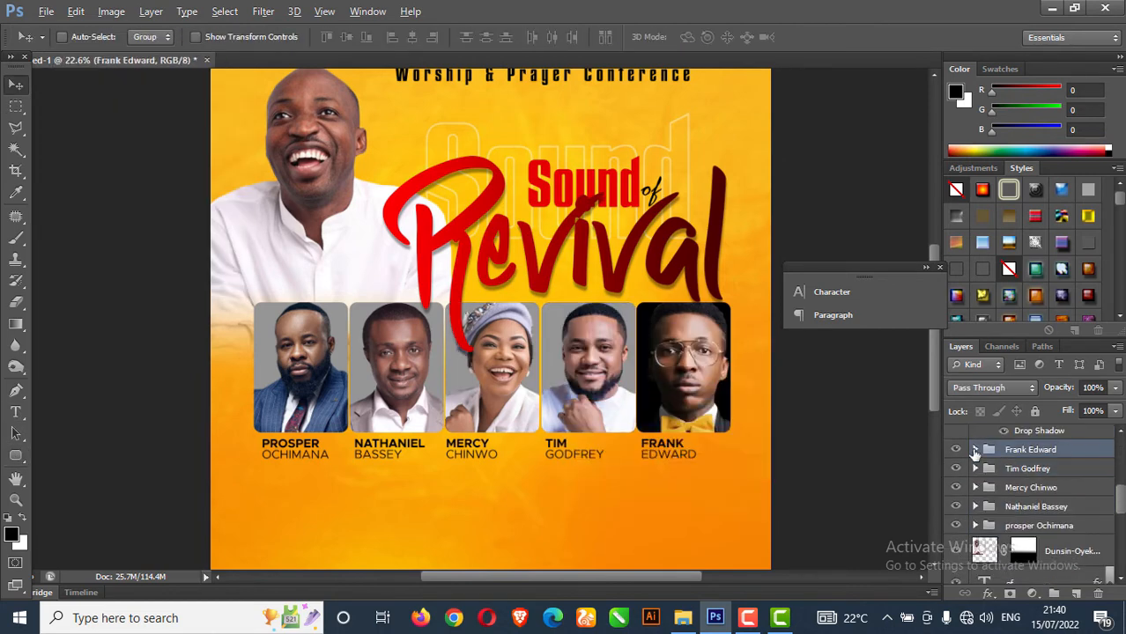
pyautogui.click(975, 449)
pyautogui.click(1052, 507)
pyautogui.click(16, 455)
pyautogui.click(150, 37)
pyautogui.click(204, 134)
pyautogui.click(16, 84)
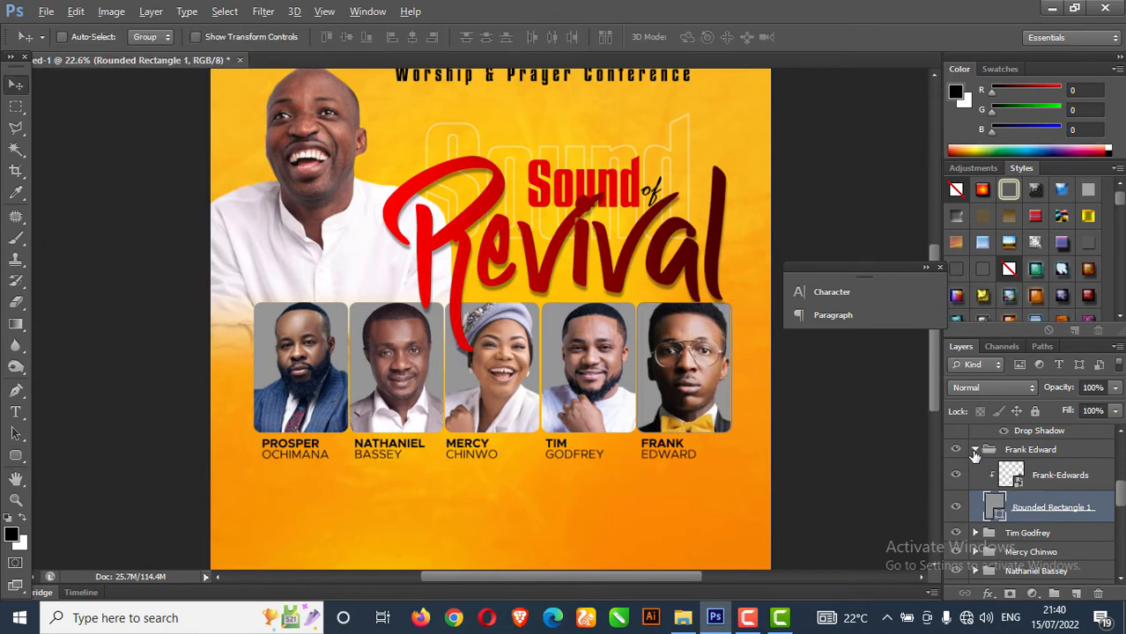
pyautogui.click(1073, 482)
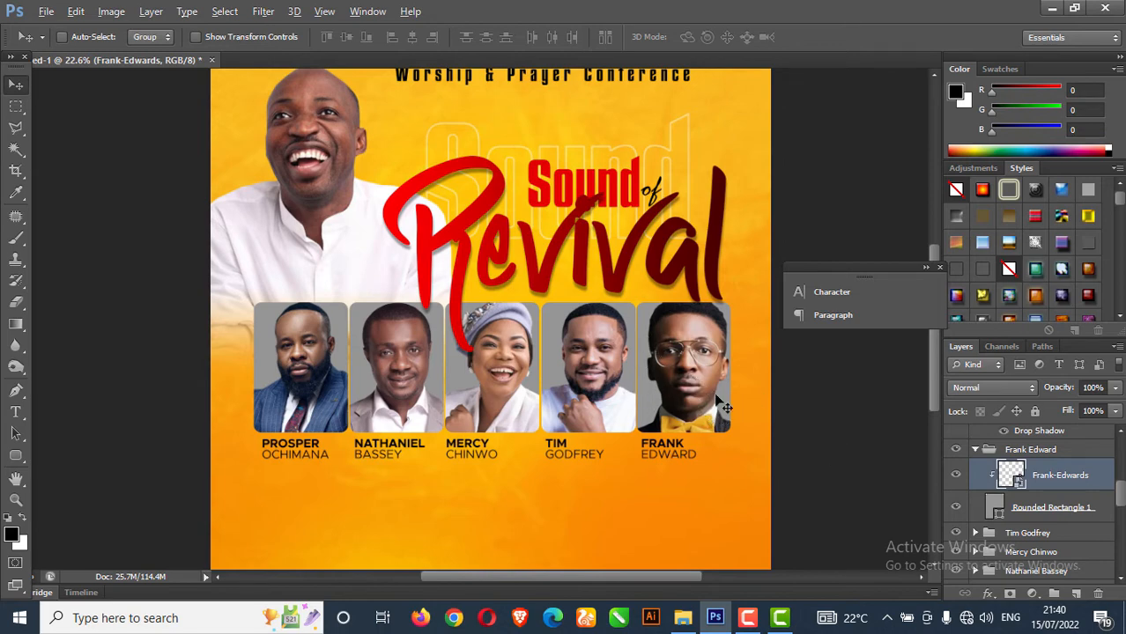
pyautogui.rightClick(1076, 484)
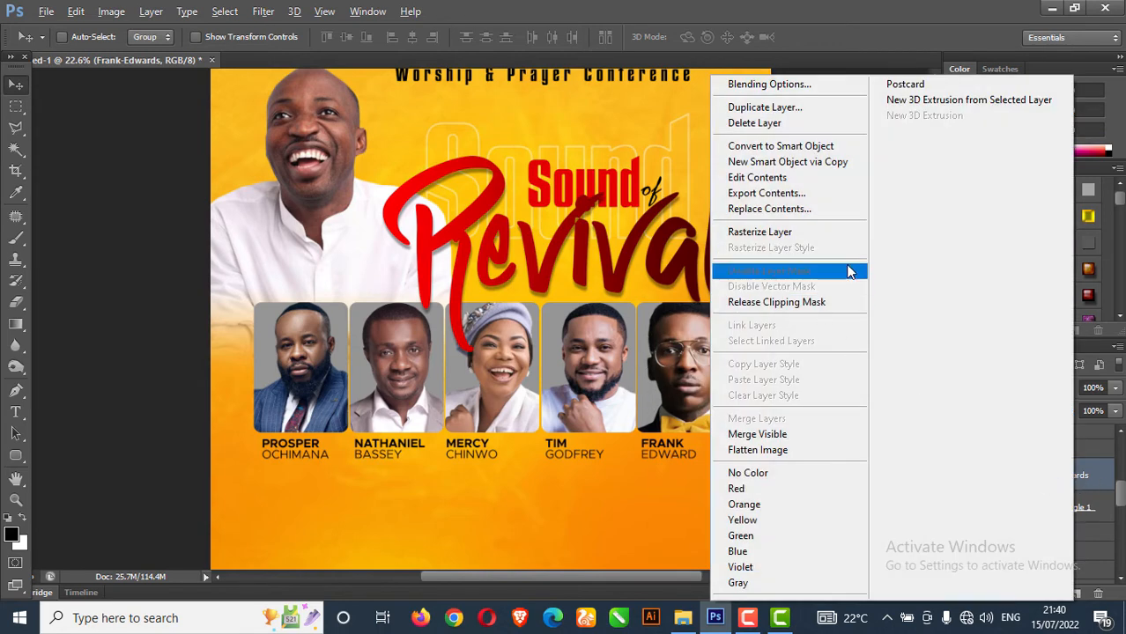
pyautogui.click(775, 232)
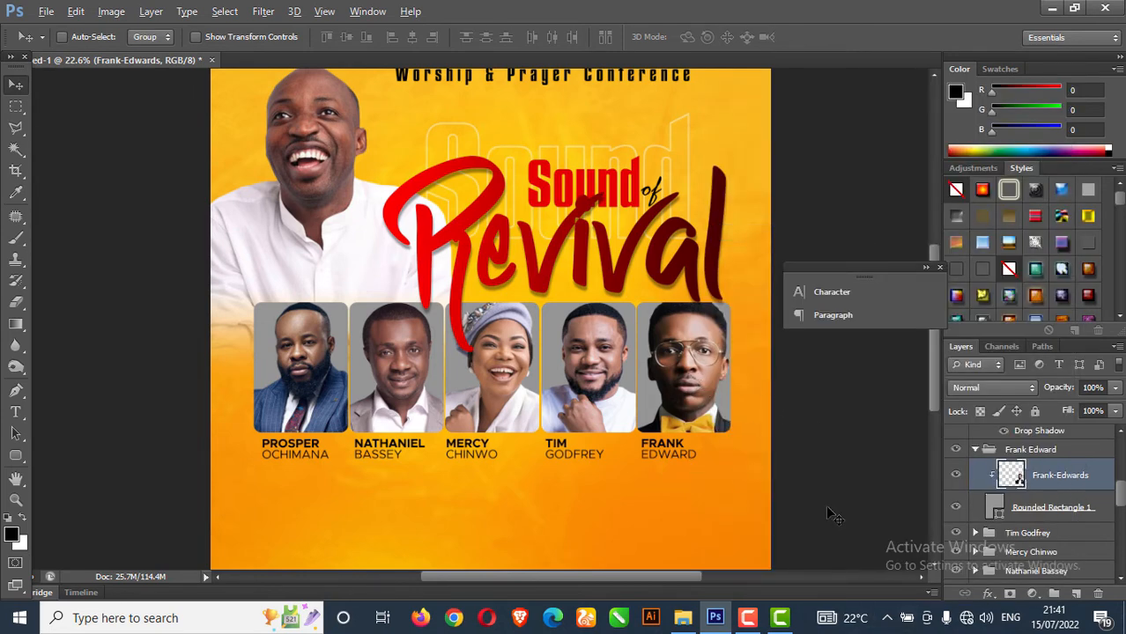
# Apply Hue/Saturation to the Frank-Edwards portrait with saturation -96 and lightness -9, and collapse its group
pyautogui.click(121, 14)
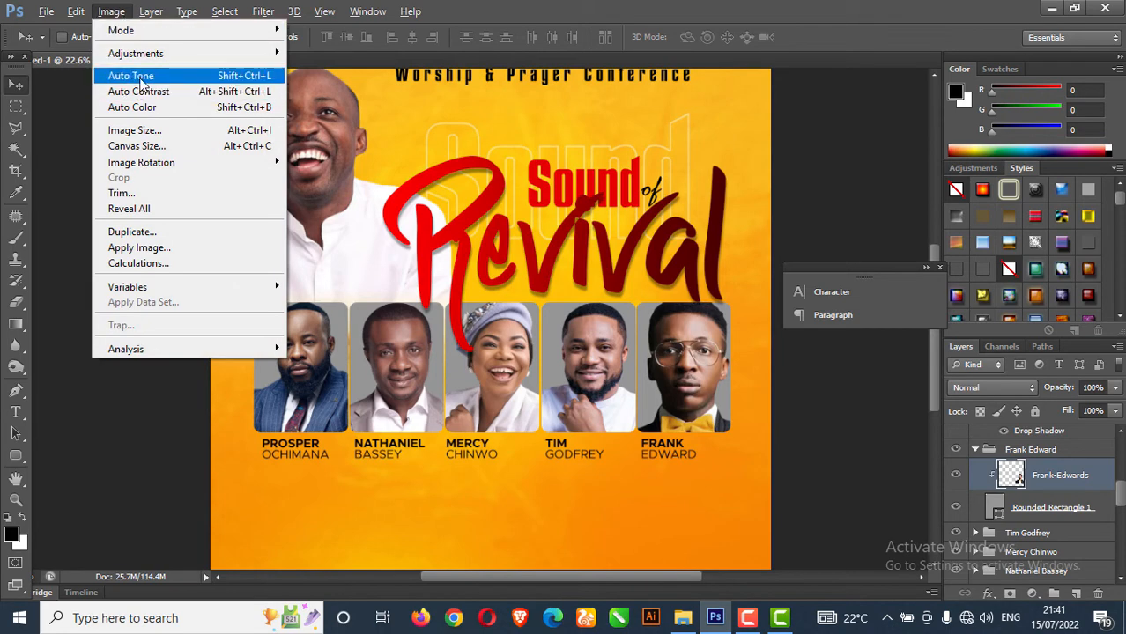
pyautogui.moveTo(172, 54)
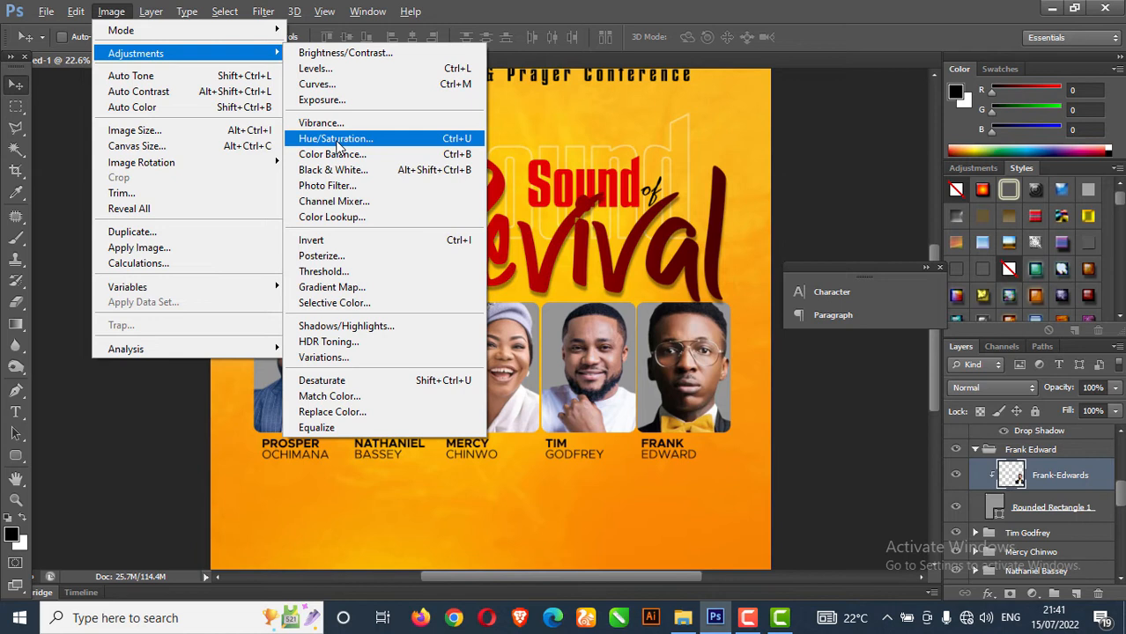
pyautogui.click(445, 141)
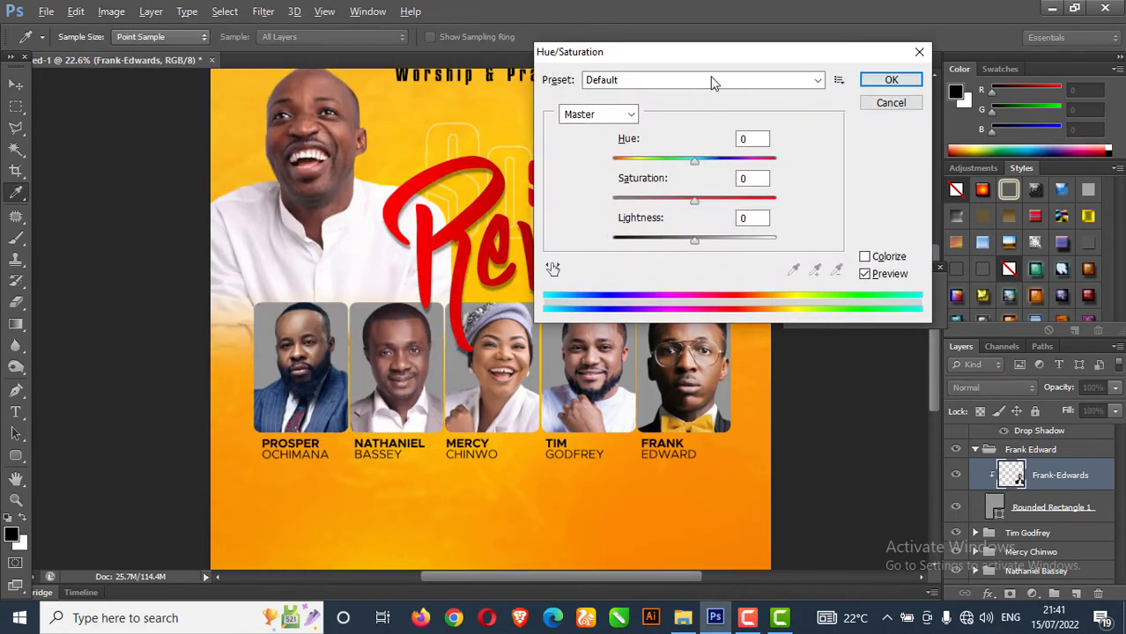
pyautogui.moveTo(738, 67); pyautogui.dragTo(799, 46)
pyautogui.moveTo(788, 189); pyautogui.dragTo(723, 187)
pyautogui.moveTo(775, 40); pyautogui.dragTo(821, 30)
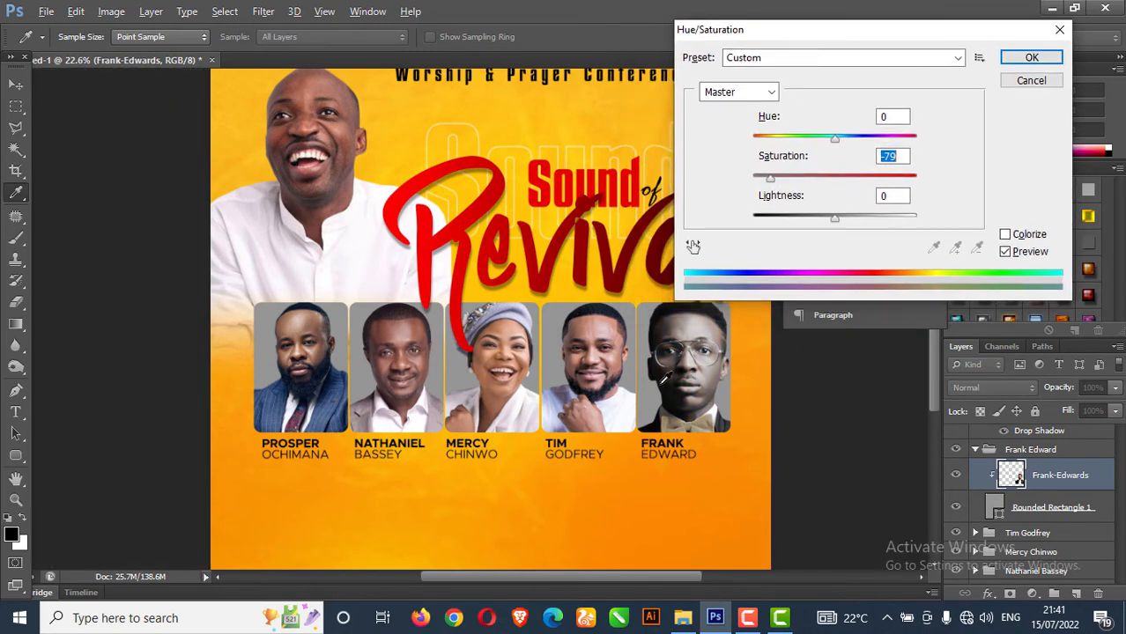
pyautogui.moveTo(769, 182); pyautogui.dragTo(757, 182)
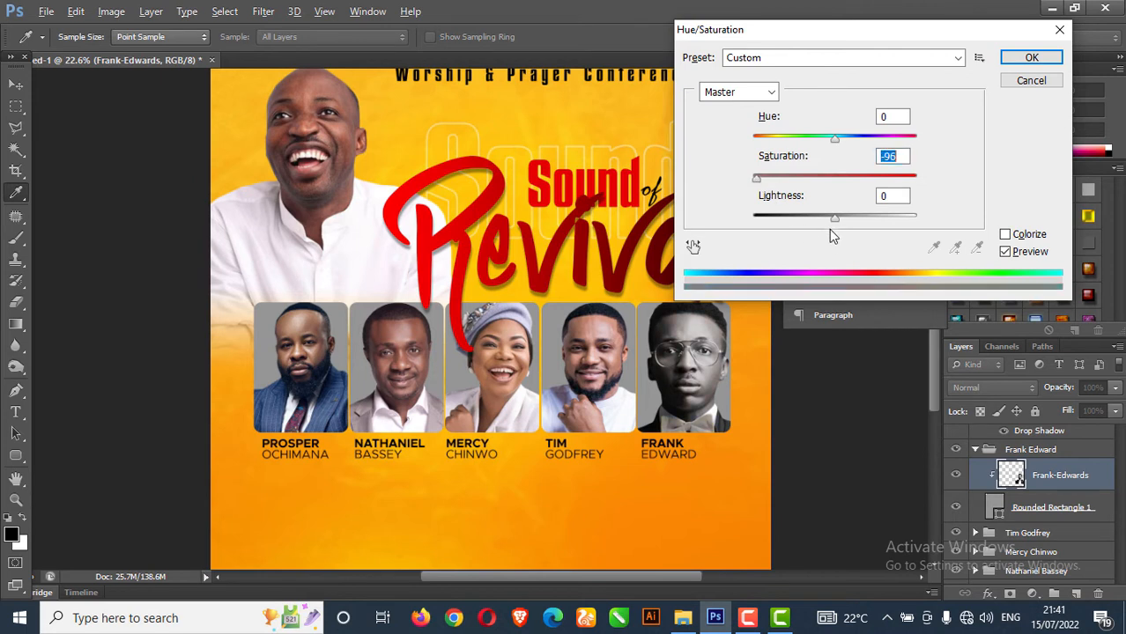
pyautogui.moveTo(833, 222); pyautogui.dragTo(828, 224)
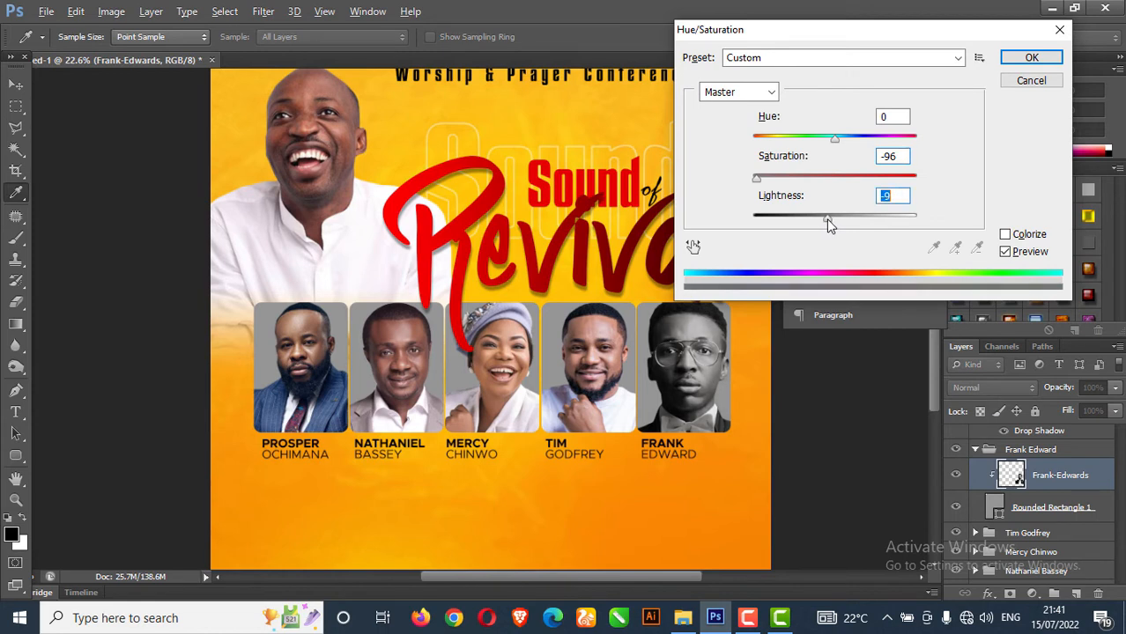
pyautogui.click(1021, 59)
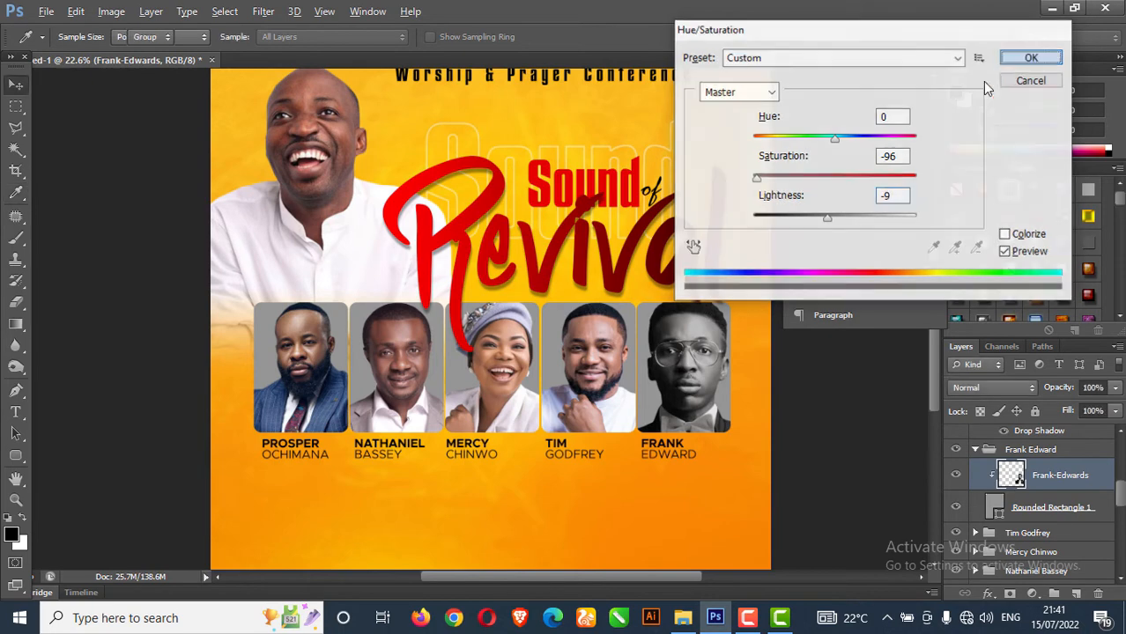
pyautogui.click(974, 450)
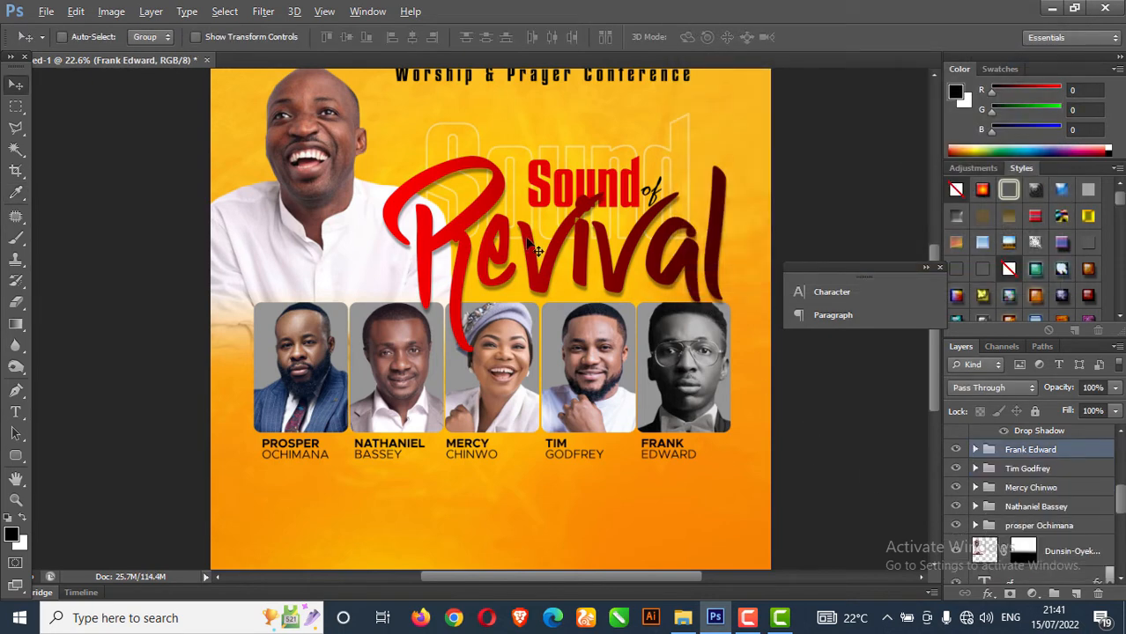
# Rasterize the tim bodfrey portrait layer, then desaturate and slightly darken it with Hue/Saturation
pyautogui.rightClick(596, 362)
pyautogui.click(654, 405)
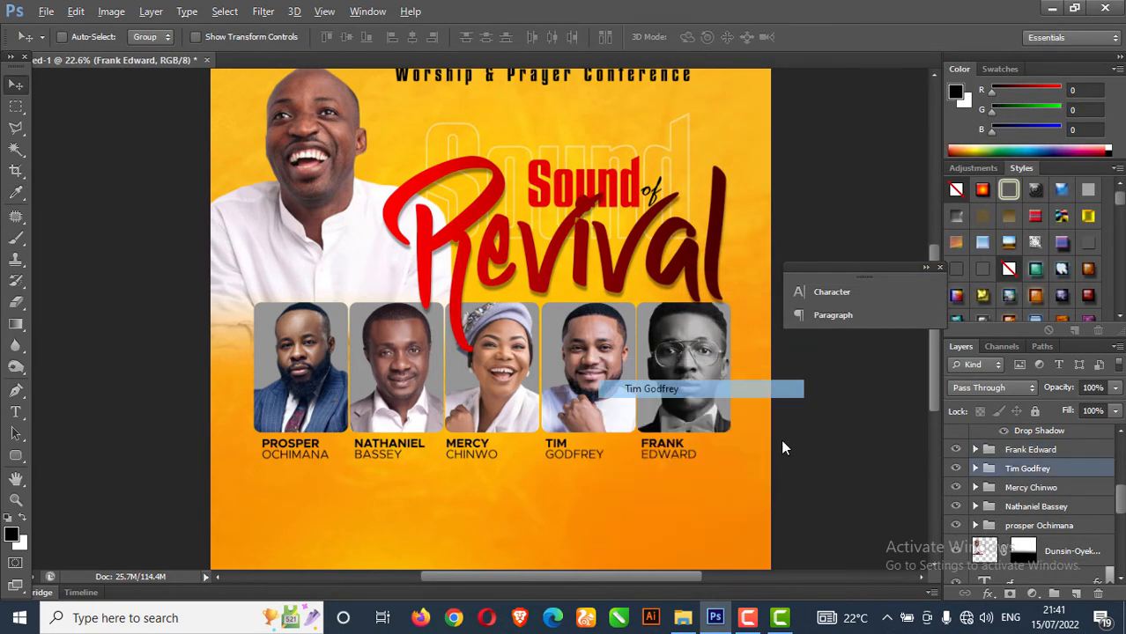
pyautogui.click(111, 10)
pyautogui.moveTo(261, 62)
pyautogui.click(336, 138)
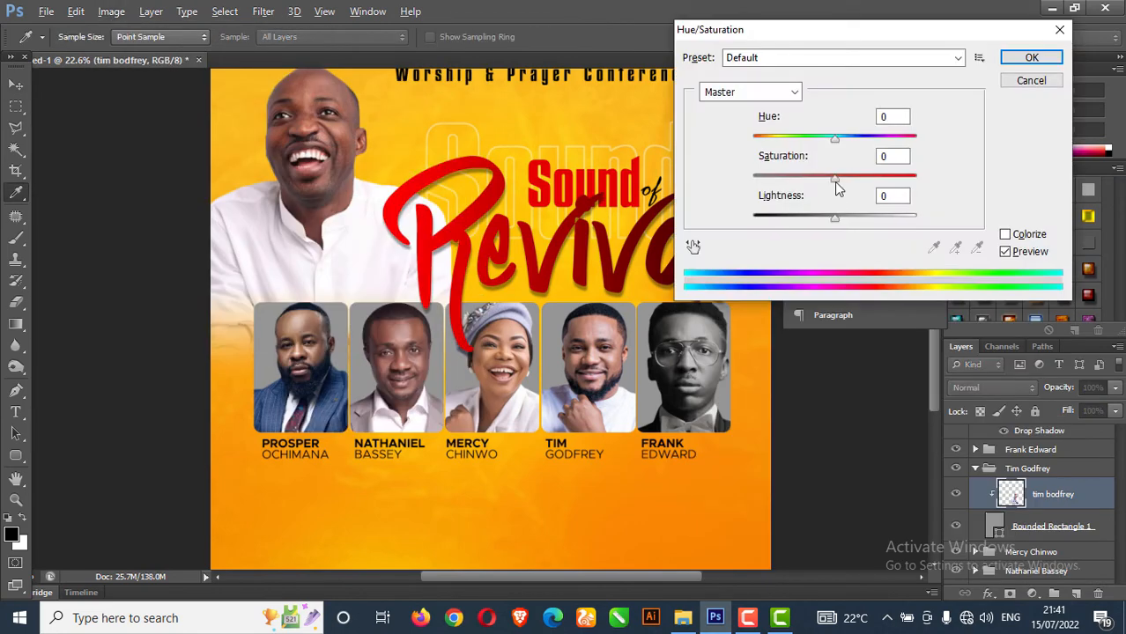
pyautogui.moveTo(834, 182); pyautogui.dragTo(754, 181)
pyautogui.moveTo(834, 217); pyautogui.dragTo(827, 219)
pyautogui.click(1015, 61)
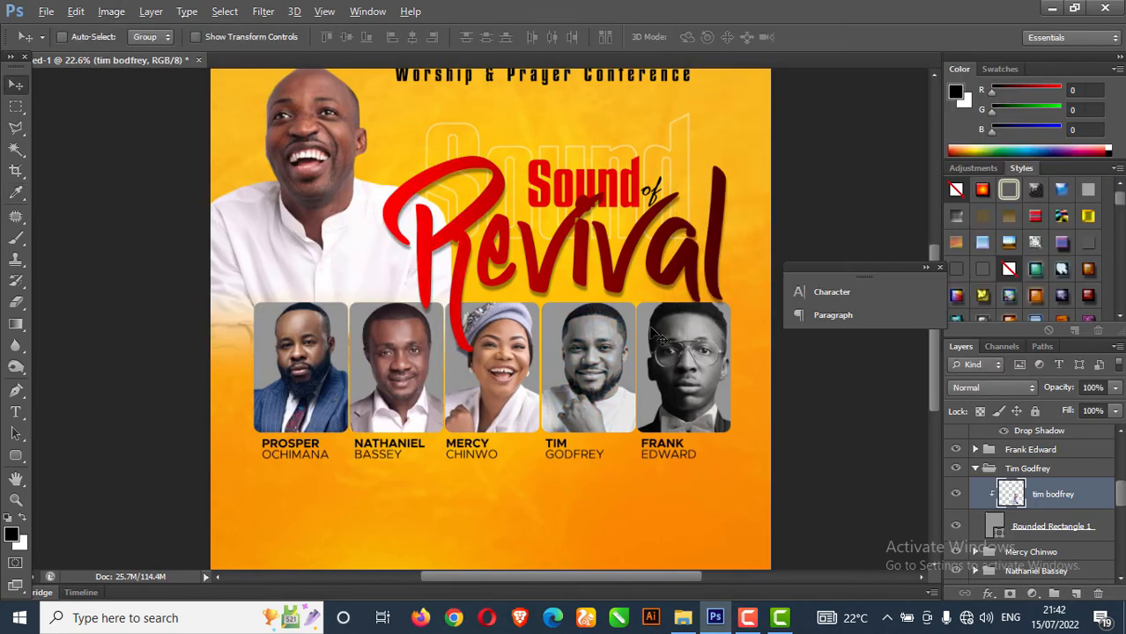
pyautogui.hotkey('ctrl', 't')
pyautogui.moveTo(678, 298); pyautogui.dragTo(699, 281)
pyautogui.moveTo(622, 350); pyautogui.dragTo(622, 365)
pyautogui.press('Return')
# Rasterize the mercy chinwo portrait layer and apply Hue/Saturation with saturation -100 and lightness -14
pyautogui.rightClick(602, 324)
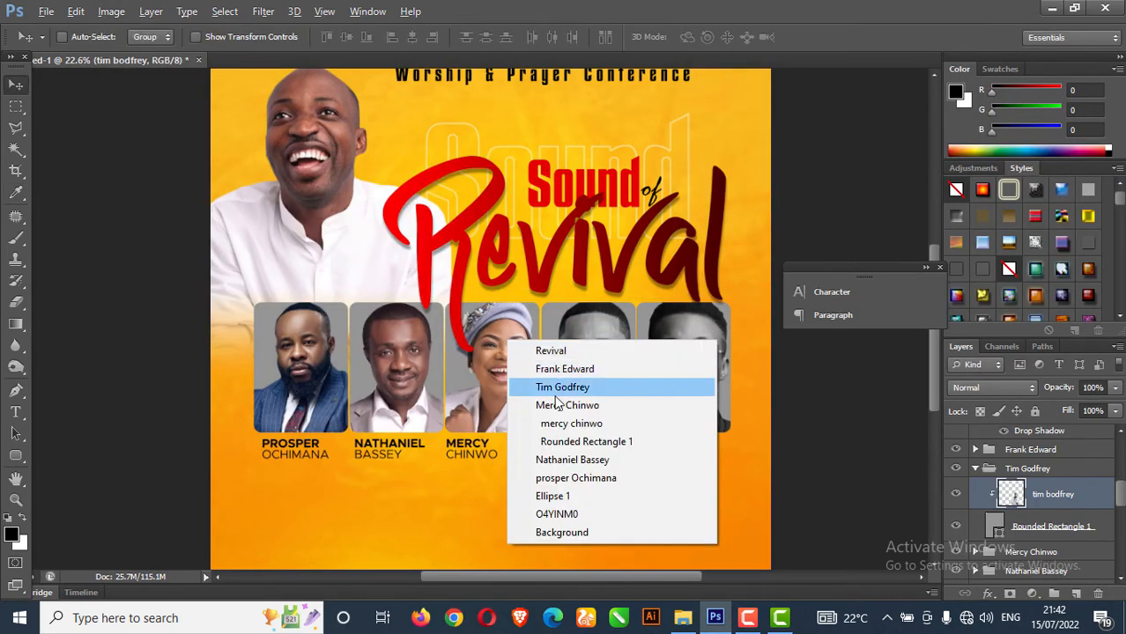
pyautogui.click(609, 427)
pyautogui.click(111, 11)
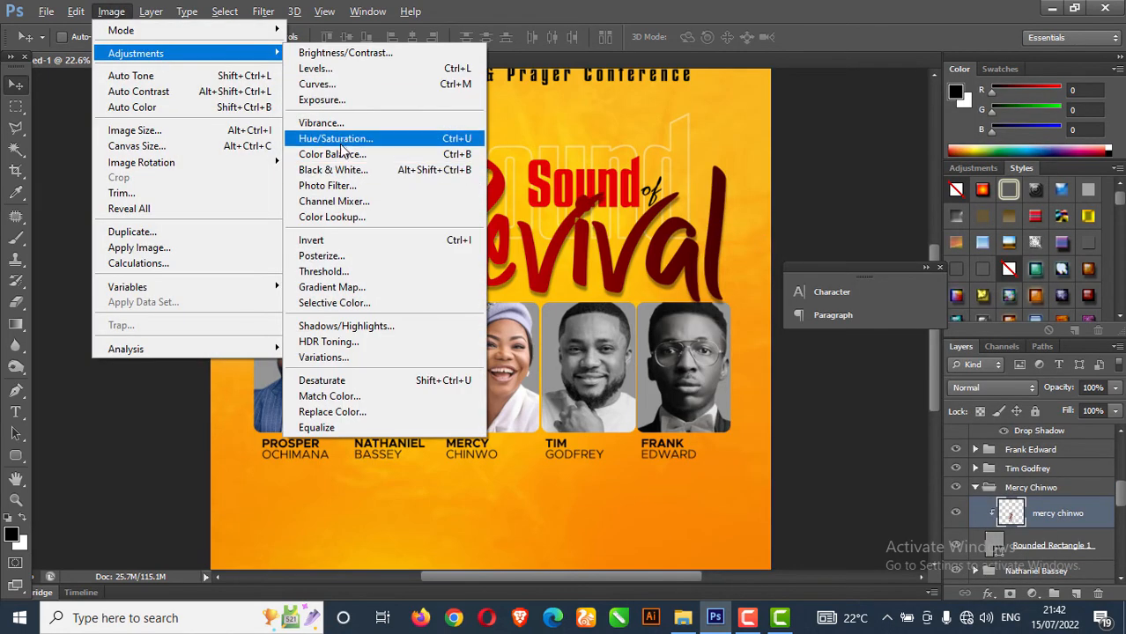
pyautogui.click(343, 138)
pyautogui.moveTo(834, 175); pyautogui.dragTo(753, 177)
pyautogui.moveTo(834, 214)
pyautogui.mouseDown()
pyautogui.moveTo(811, 217)
pyautogui.moveTo(821, 223)
pyautogui.mouseUp()
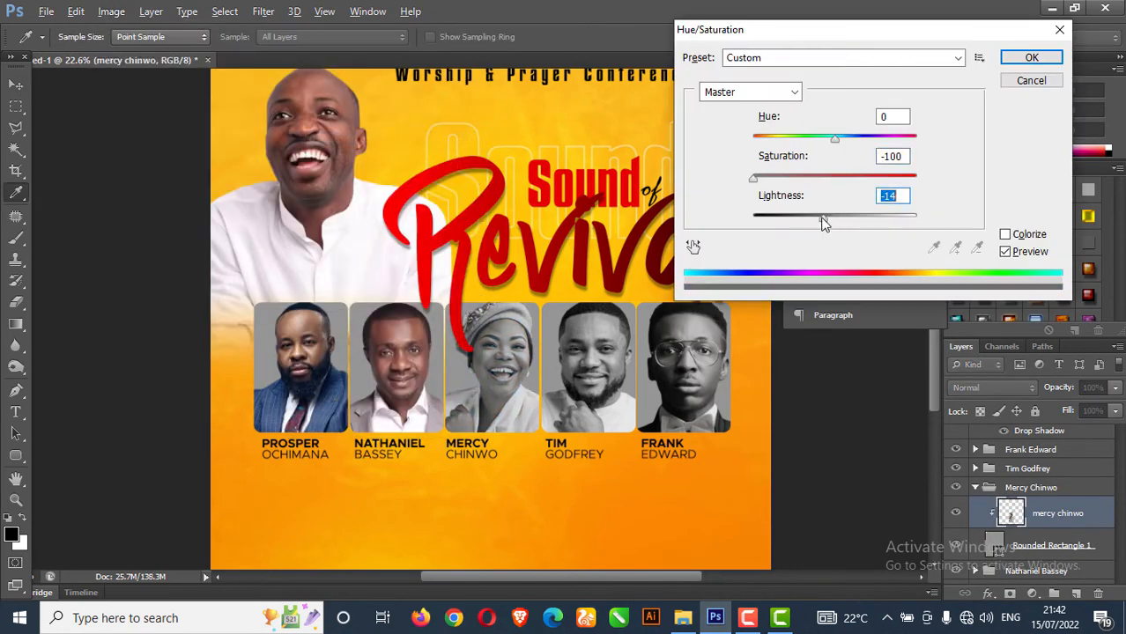
pyautogui.click(1031, 57)
# Rasterize the nathaniel bassey portrait layer and set its saturation to -92 with Hue/Saturation
pyautogui.rightClick(420, 359)
pyautogui.click(476, 461)
pyautogui.rightClick(1066, 500)
pyautogui.click(111, 10)
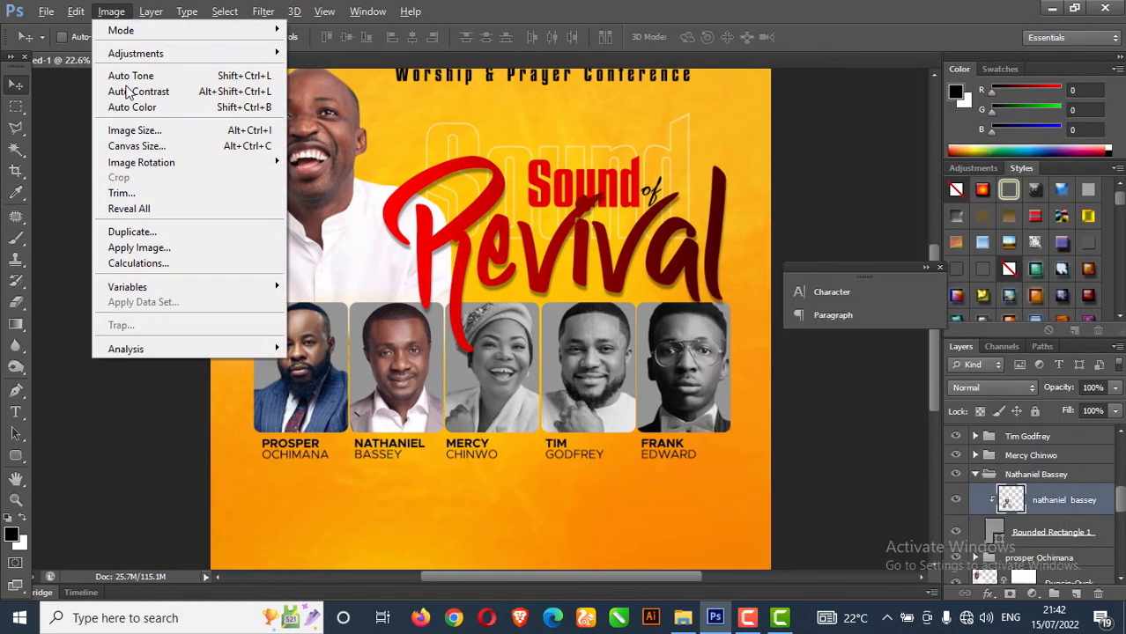
pyautogui.moveTo(141, 50)
pyautogui.click(342, 138)
pyautogui.moveTo(834, 175); pyautogui.dragTo(760, 176)
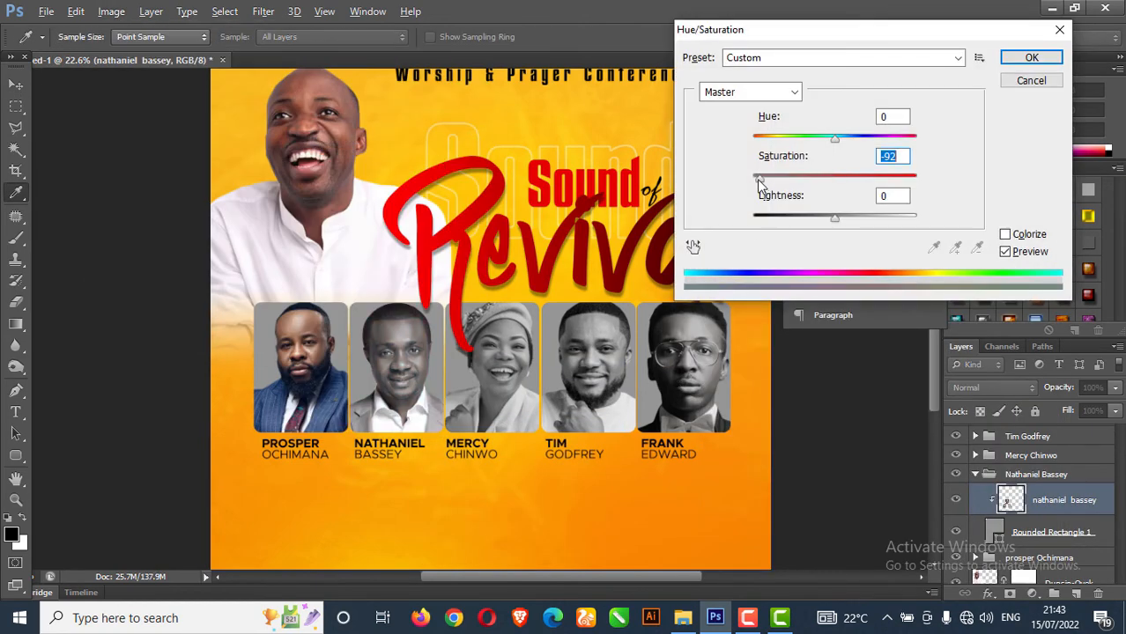
pyautogui.click(1030, 57)
pyautogui.rightClick(298, 375)
pyautogui.click(344, 385)
pyautogui.click(974, 475)
pyautogui.click(974, 493)
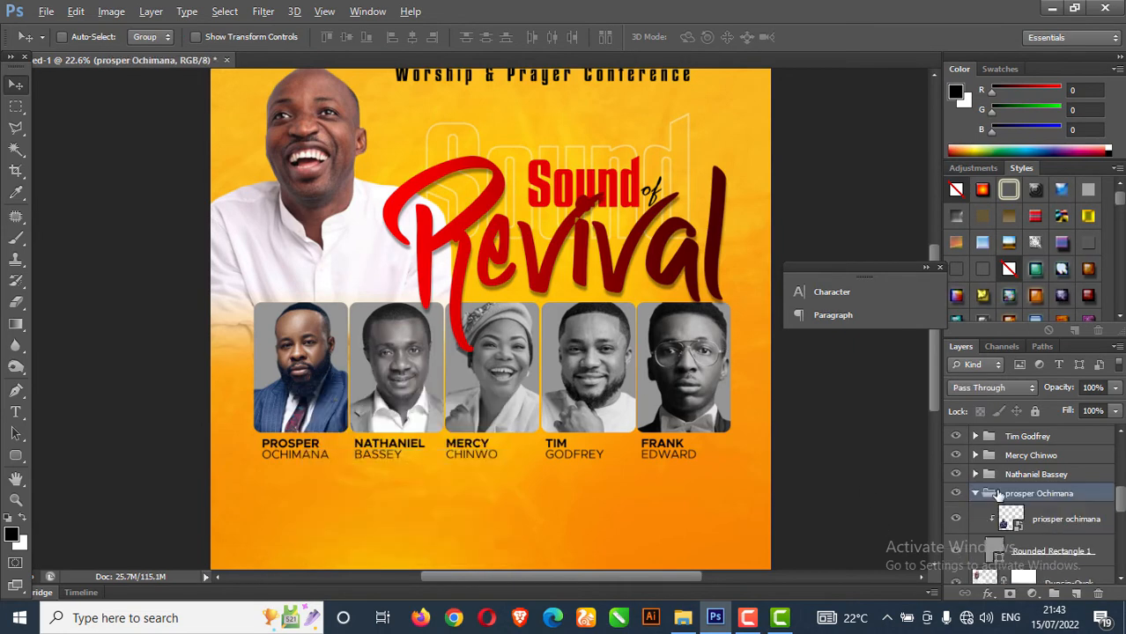
pyautogui.rightClick(1081, 518)
pyautogui.click(775, 202)
# Set the priosper ochimana portrait's saturation to -100 with Hue/Saturation
pyautogui.click(110, 10)
pyautogui.moveTo(141, 50)
pyautogui.click(341, 139)
pyautogui.moveTo(834, 175); pyautogui.dragTo(757, 176)
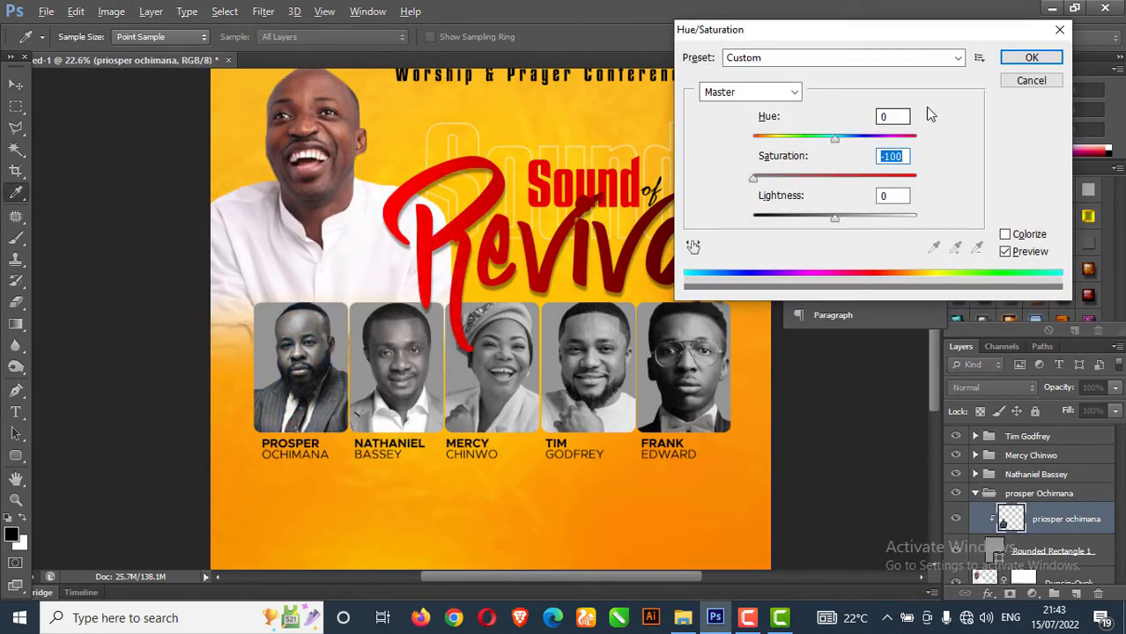
pyautogui.click(1027, 53)
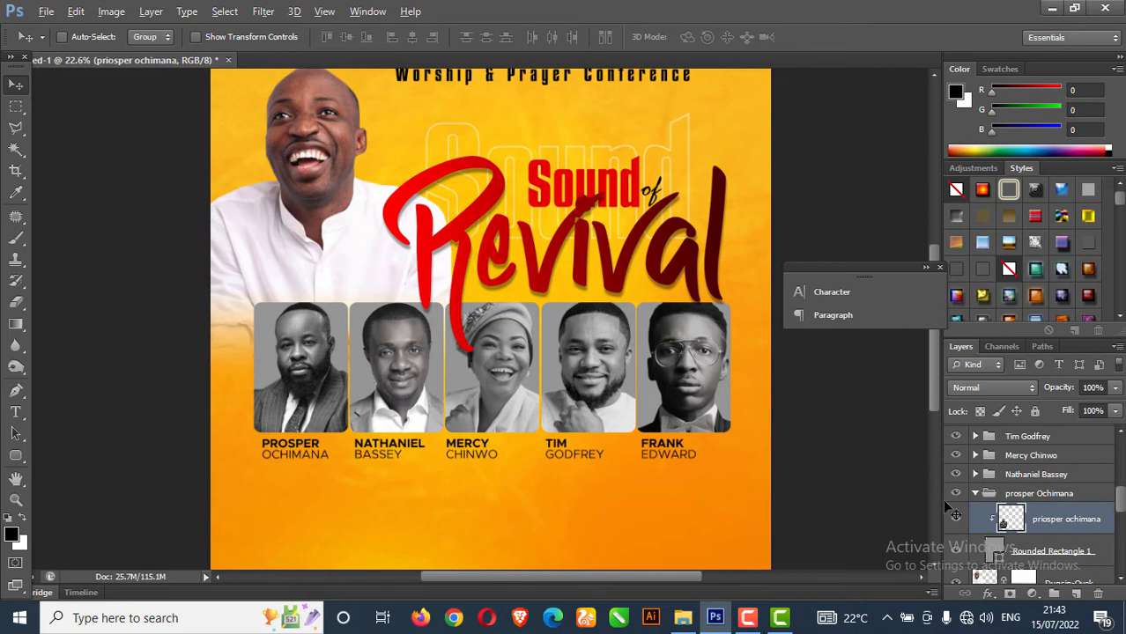
# Apply Curves to the priosper ochimana portrait with points at input 106, output 112 and input 194, output 176, then collapse its group
pyautogui.click(112, 11)
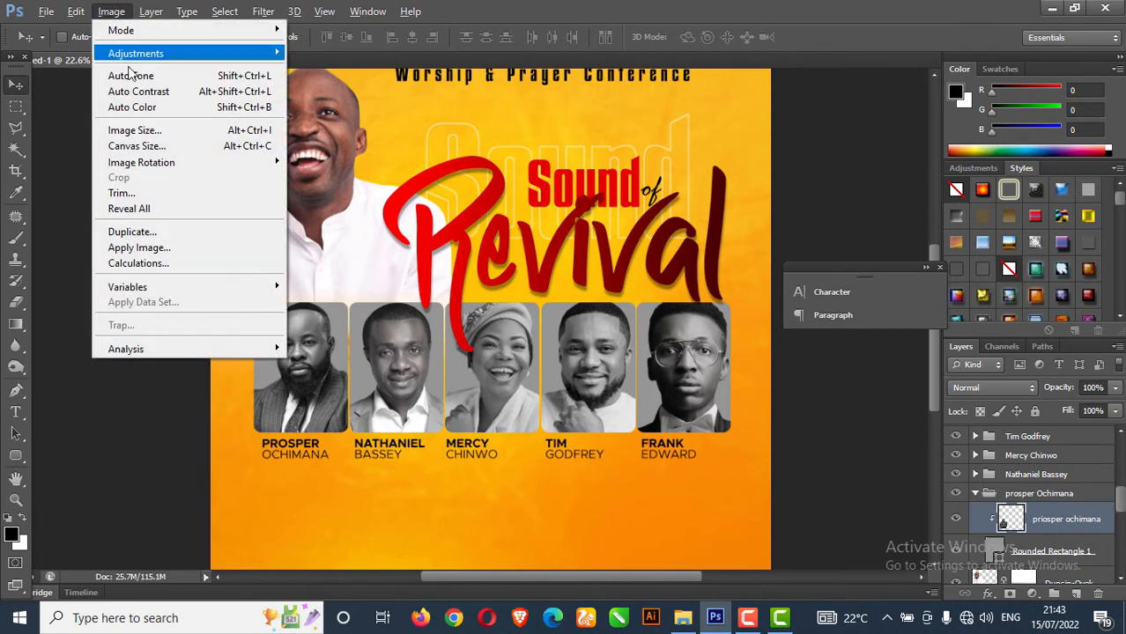
pyautogui.moveTo(167, 56)
pyautogui.click(448, 84)
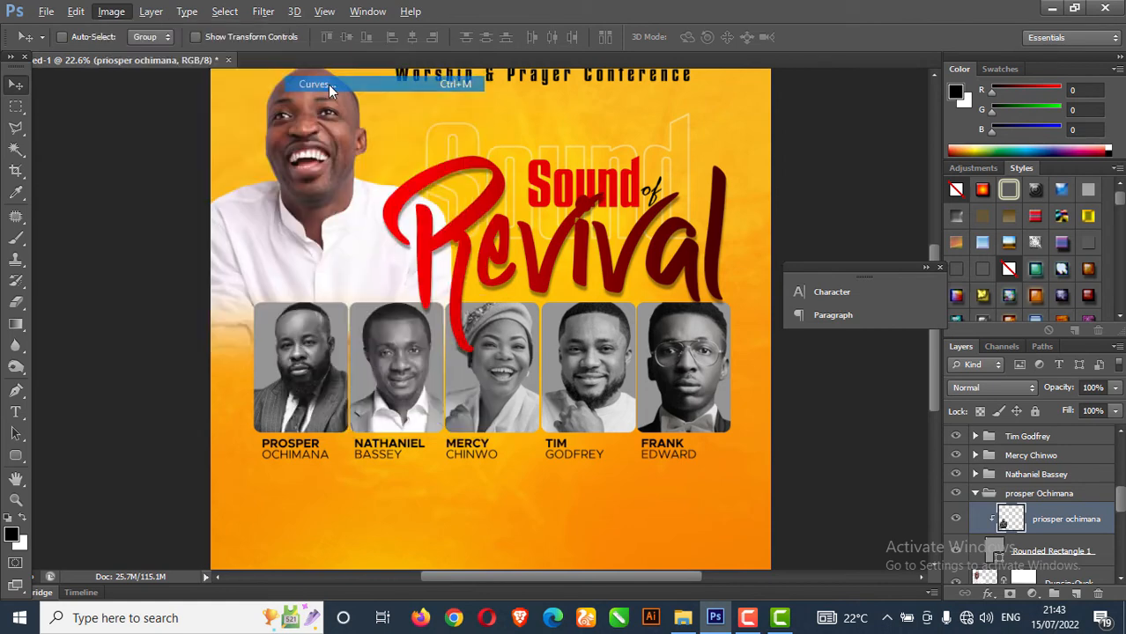
pyautogui.moveTo(755, 134); pyautogui.dragTo(777, 137)
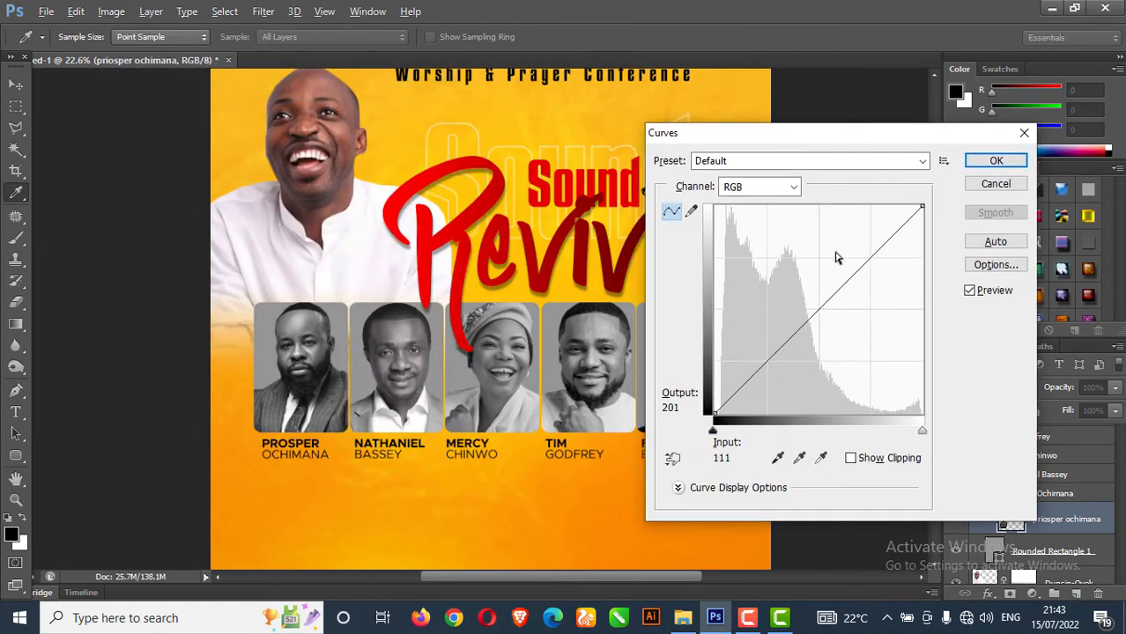
pyautogui.moveTo(870, 267); pyautogui.dragTo(870, 272)
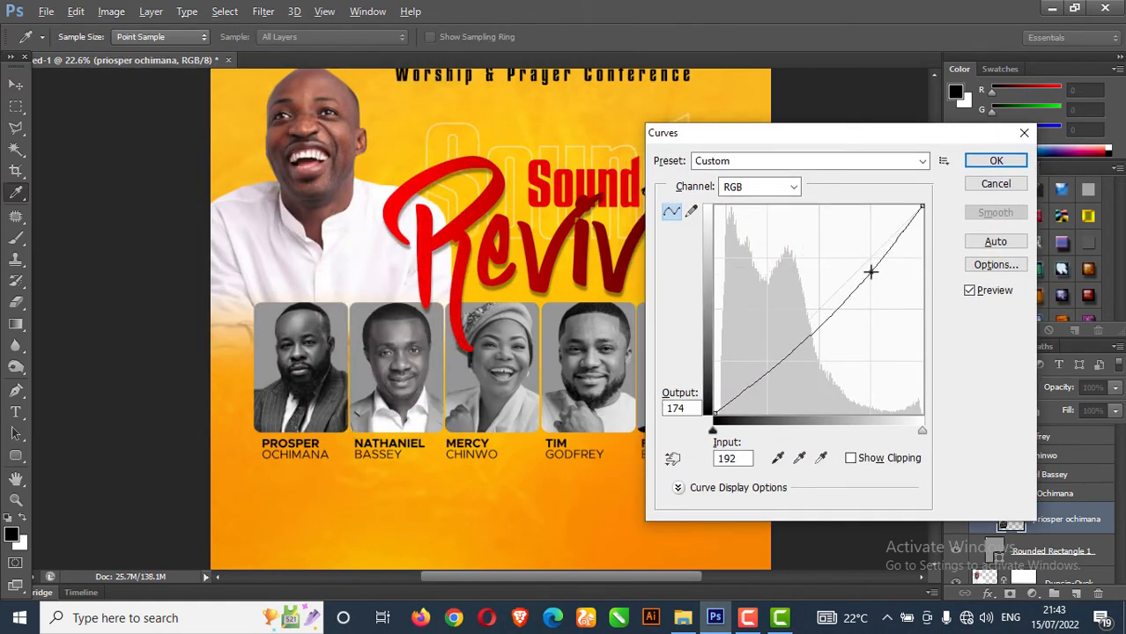
pyautogui.moveTo(810, 338); pyautogui.dragTo(800, 322)
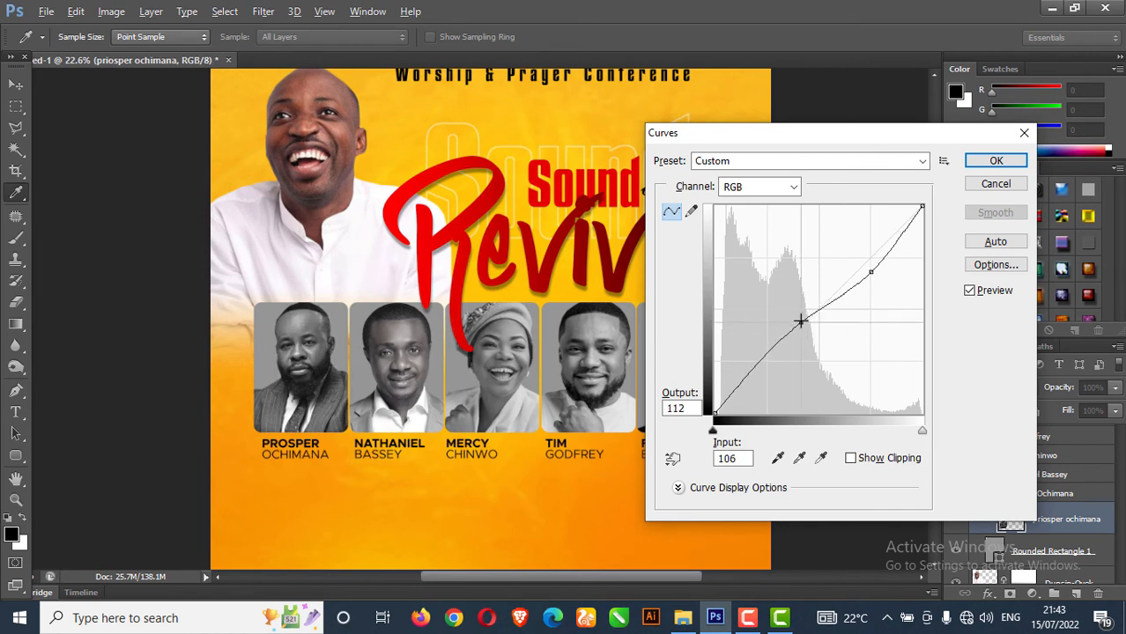
pyautogui.click(870, 274)
pyautogui.moveTo(871, 276); pyautogui.dragTo(867, 269)
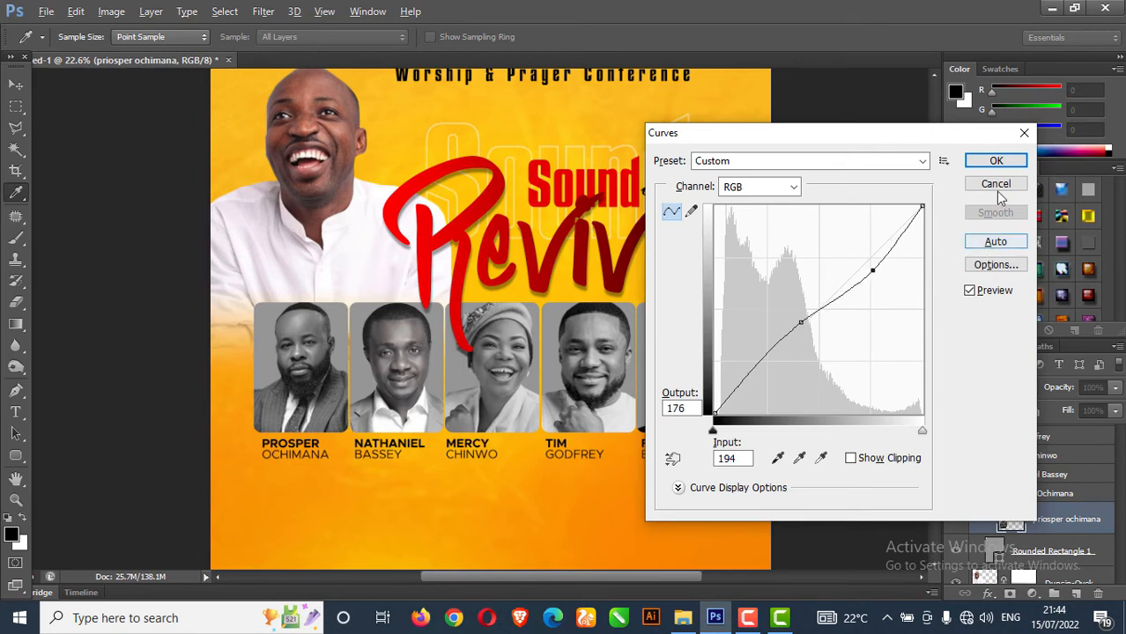
pyautogui.click(995, 160)
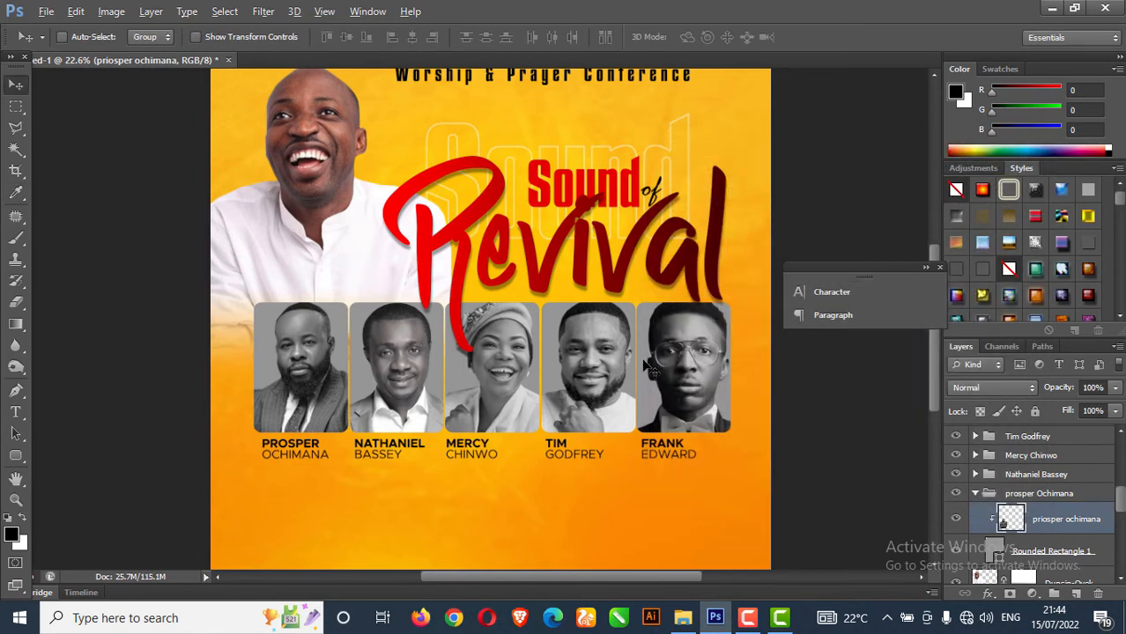
pyautogui.click(975, 493)
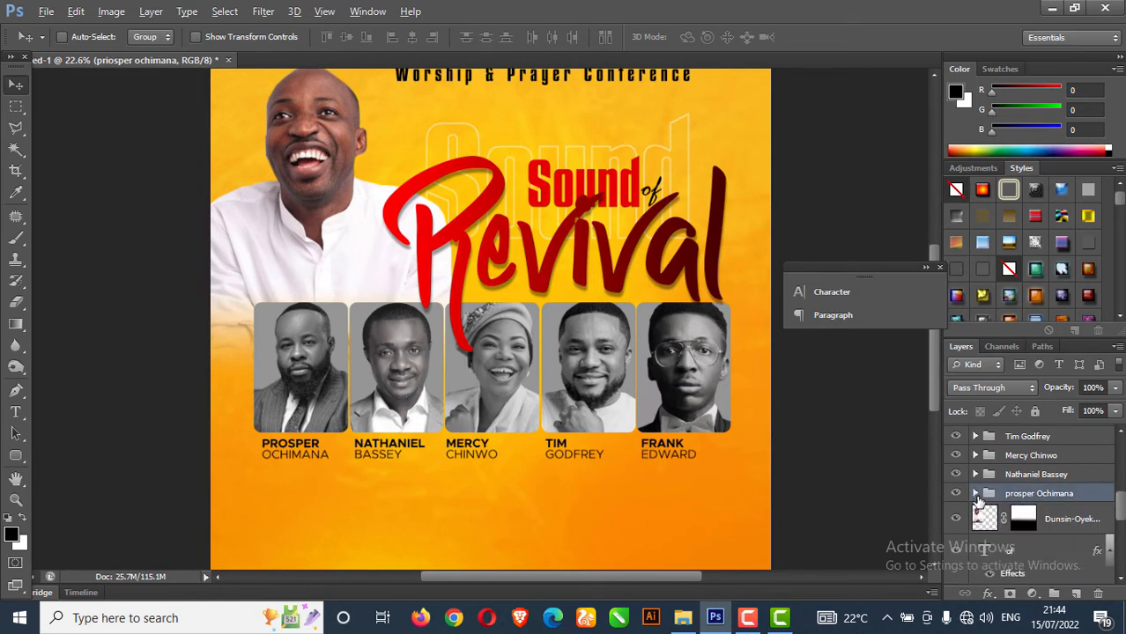
# Darken the nathaniel bassey portrait with a two-point Curves adjustment, midtone input 125 to output 101, and collapse its group
pyautogui.click(974, 473)
pyautogui.click(1048, 500)
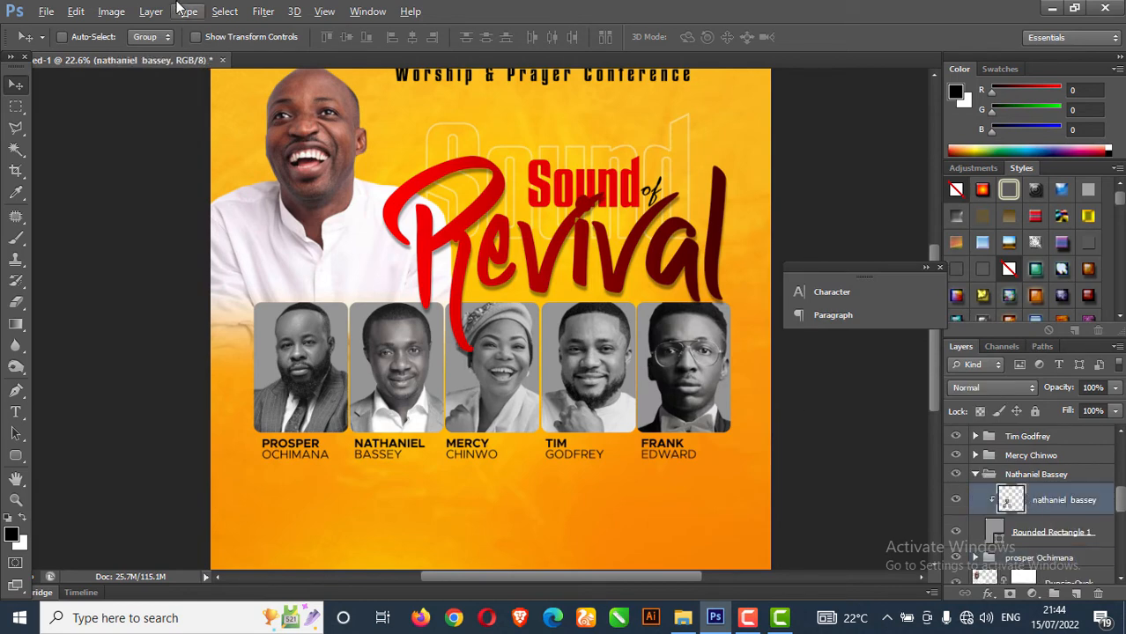
pyautogui.click(111, 12)
pyautogui.moveTo(161, 53)
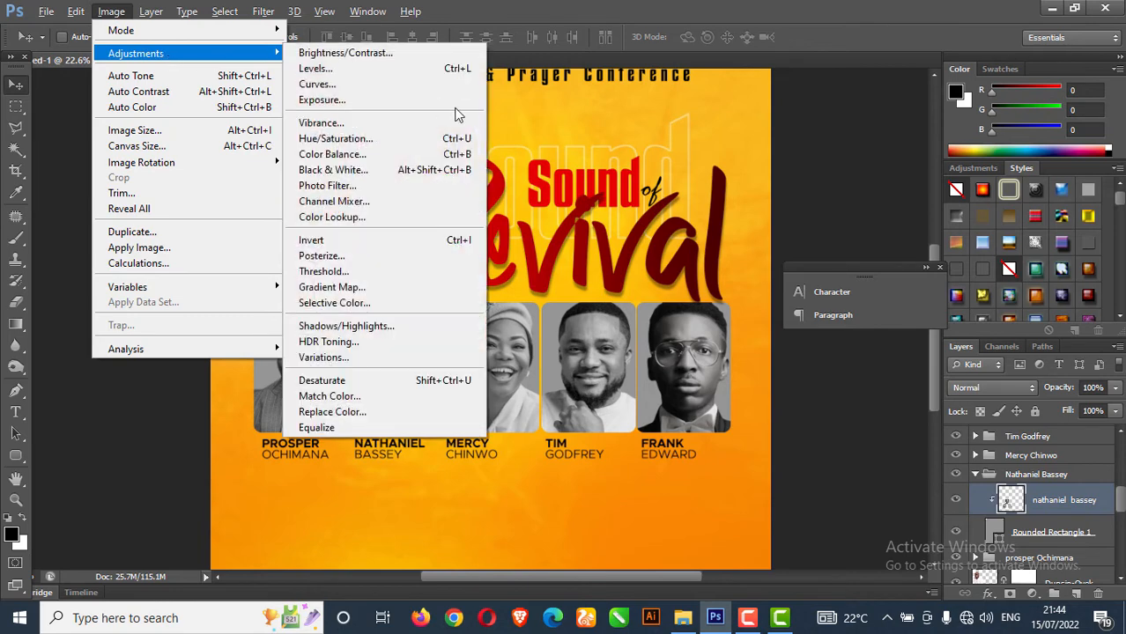
pyautogui.click(423, 74)
pyautogui.moveTo(872, 257); pyautogui.dragTo(872, 268)
pyautogui.moveTo(814, 322); pyautogui.dragTo(817, 335)
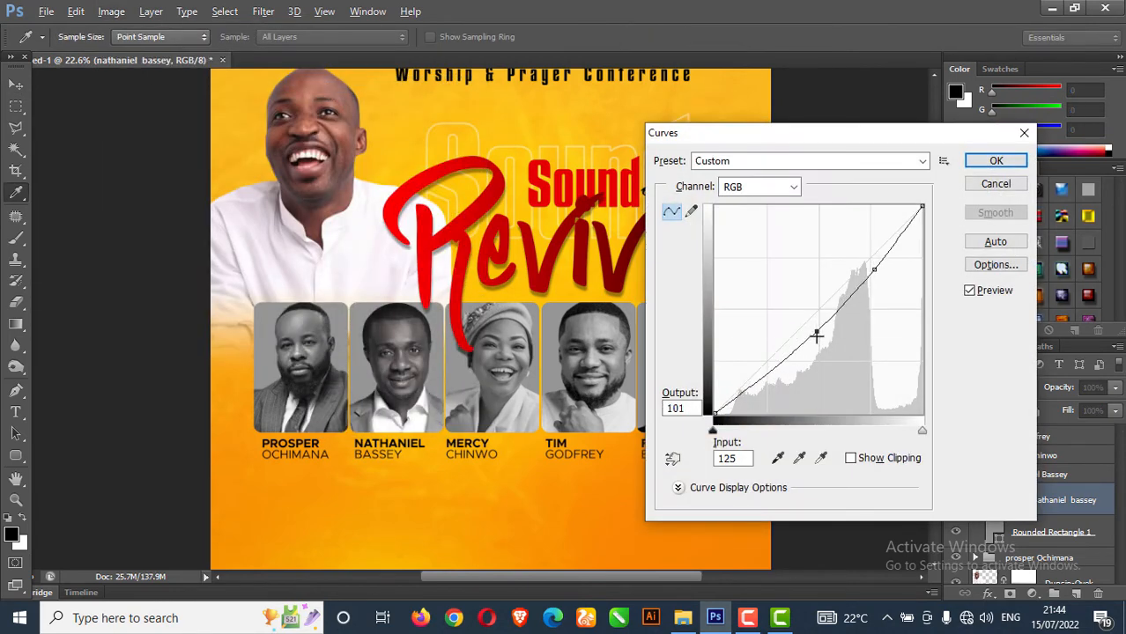
pyautogui.moveTo(872, 272); pyautogui.dragTo(869, 265)
pyautogui.press('Return')
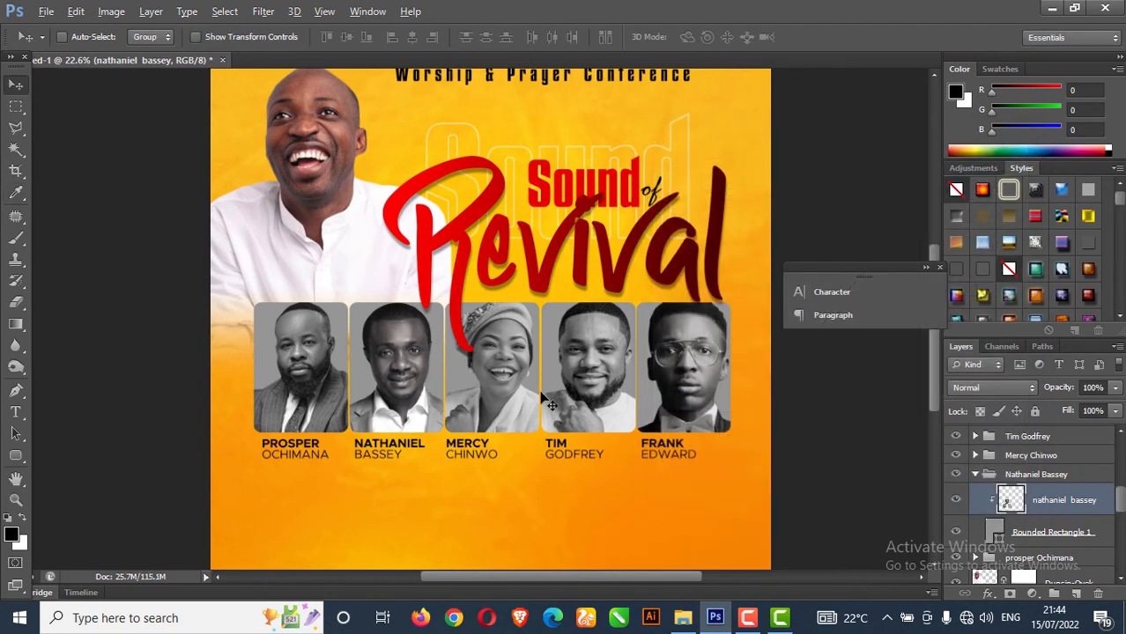
pyautogui.click(974, 474)
# Darken the mercy chinwo portrait in the Mercy Chinwo group by lowering the highlight and midtone points of its RGB curve
pyautogui.click(970, 456)
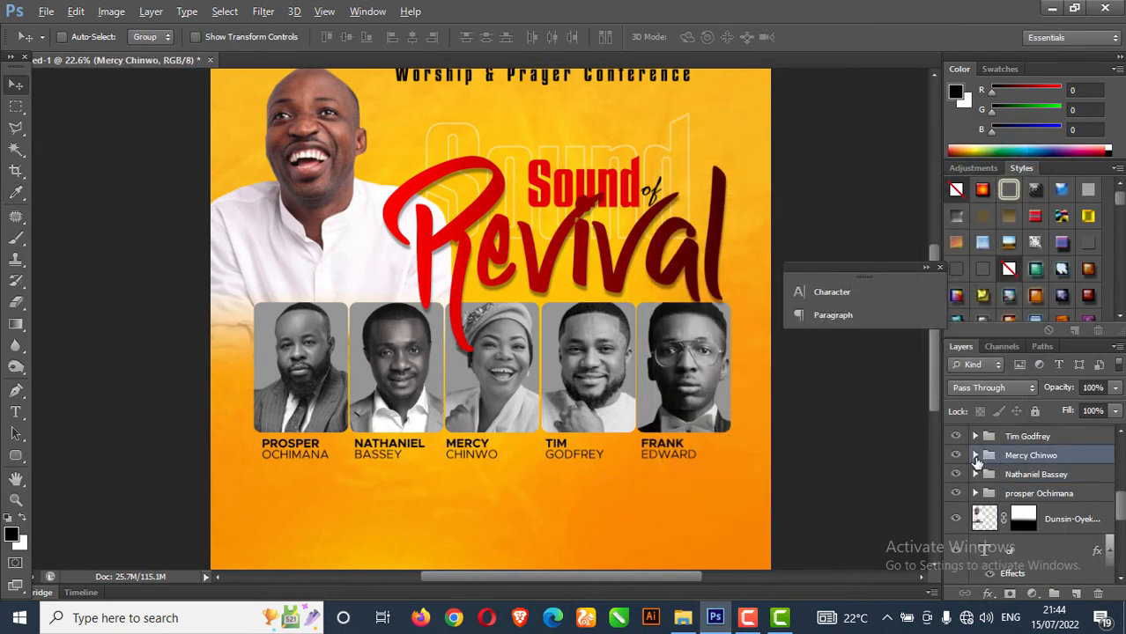
pyautogui.click(974, 455)
pyautogui.click(1049, 484)
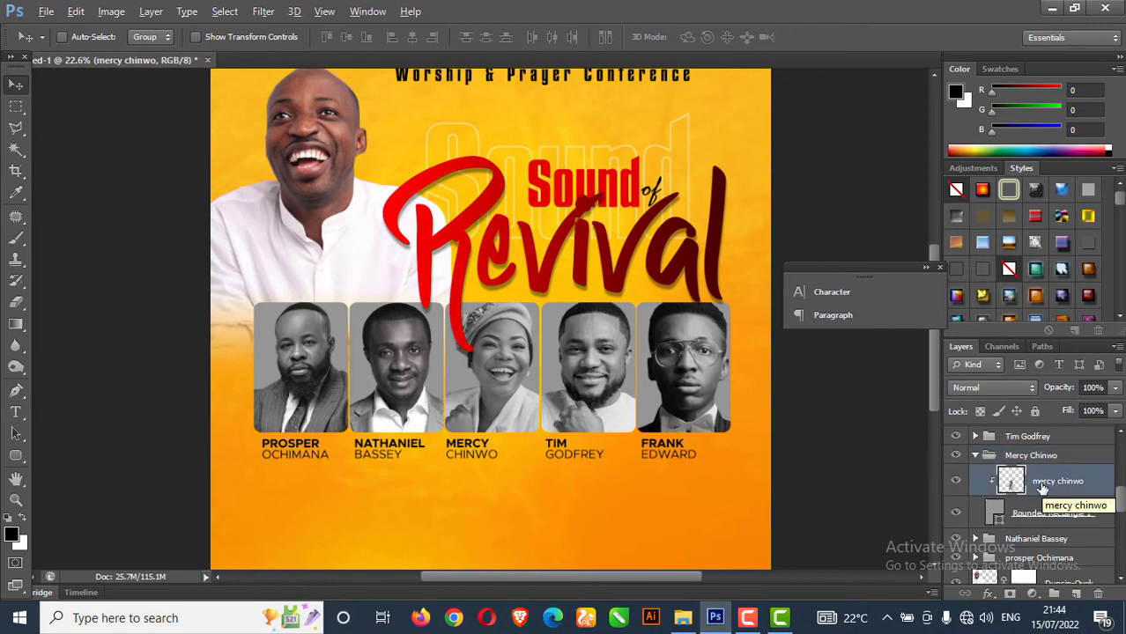
pyautogui.click(111, 10)
pyautogui.moveTo(157, 55)
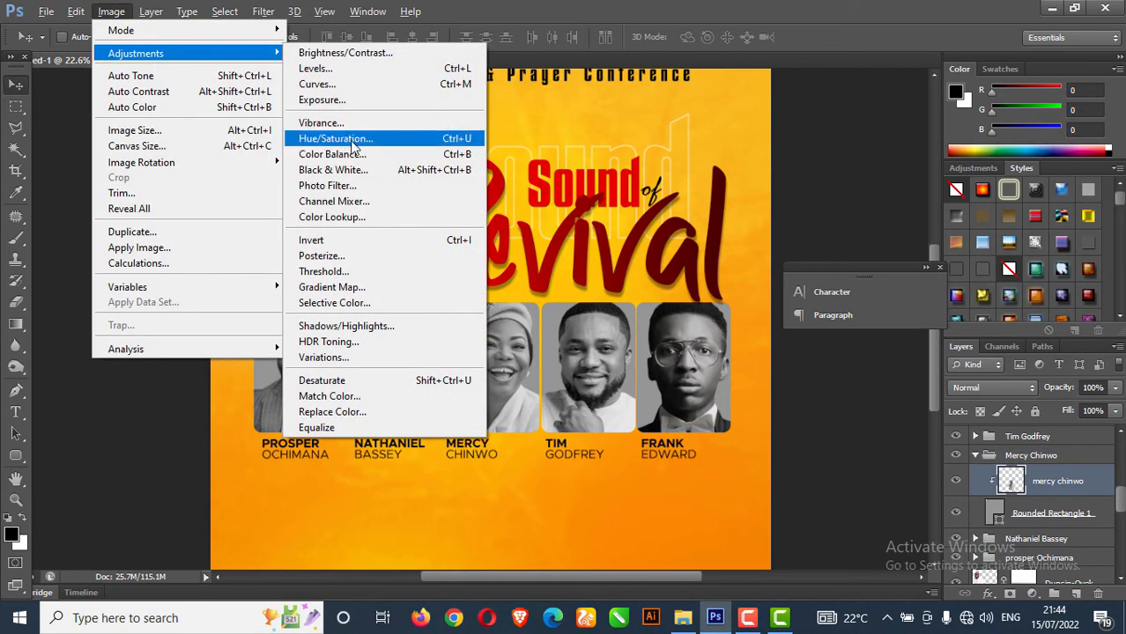
pyautogui.click(321, 84)
pyautogui.moveTo(862, 267); pyautogui.dragTo(861, 282)
pyautogui.moveTo(807, 336); pyautogui.dragTo(810, 341)
pyautogui.click(992, 161)
# Darken the tim bodfrey portrait with a two-point downward Curves adjustment and collapse the Tim Godfrey group
pyautogui.rightClick(614, 377)
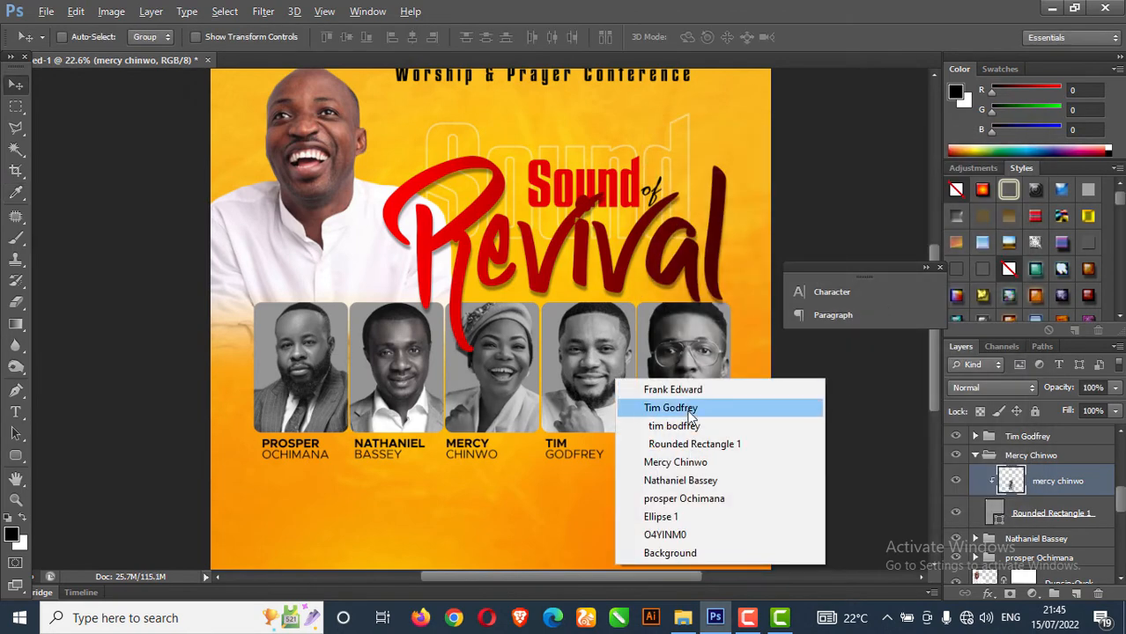
pyautogui.click(678, 402)
pyautogui.click(111, 11)
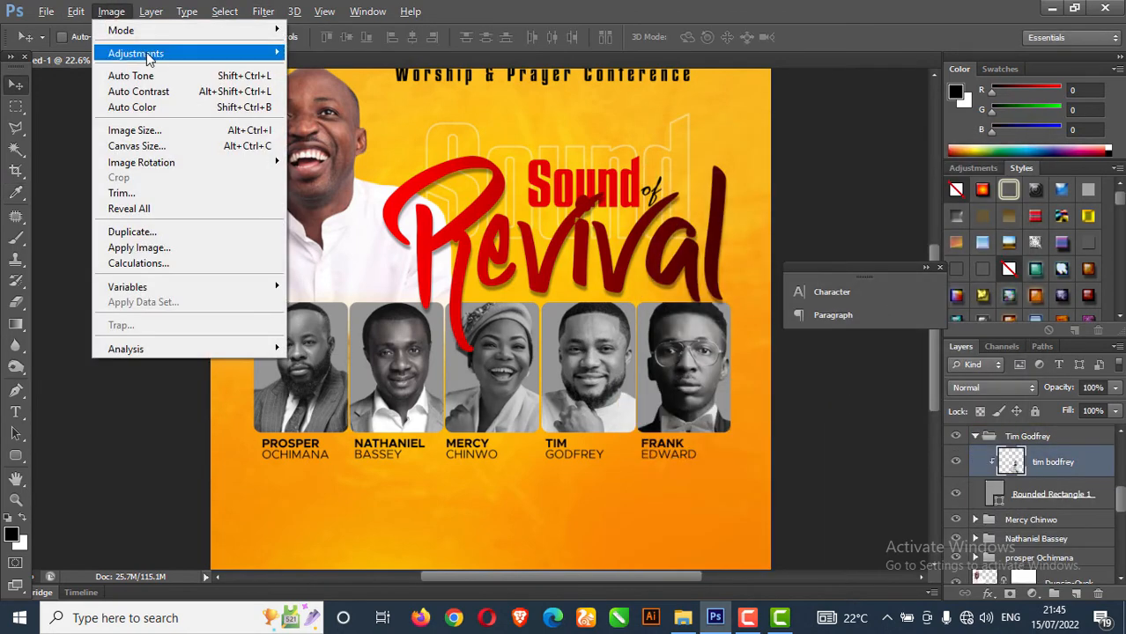
pyautogui.moveTo(177, 50)
pyautogui.click(396, 81)
pyautogui.moveTo(854, 277); pyautogui.dragTo(860, 284)
pyautogui.moveTo(794, 334); pyautogui.dragTo(805, 350)
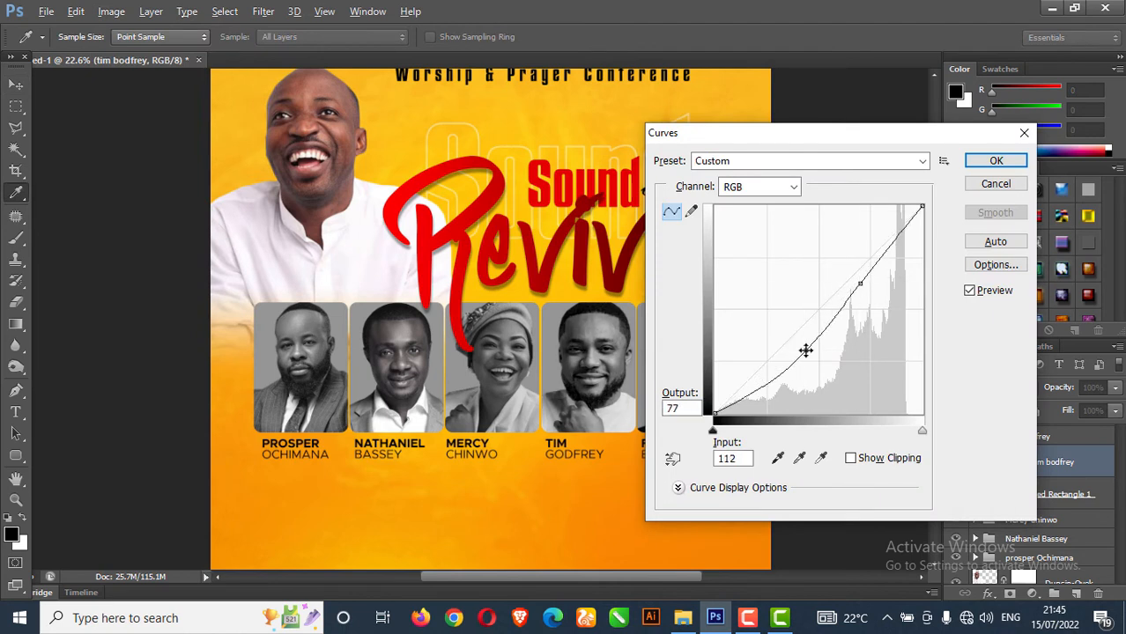
pyautogui.click(860, 283)
pyautogui.moveTo(860, 284)
pyautogui.mouseDown()
pyautogui.moveTo(863, 294)
pyautogui.moveTo(857, 283)
pyautogui.mouseUp()
pyautogui.moveTo(807, 349); pyautogui.dragTo(798, 345)
pyautogui.click(987, 165)
pyautogui.click(975, 436)
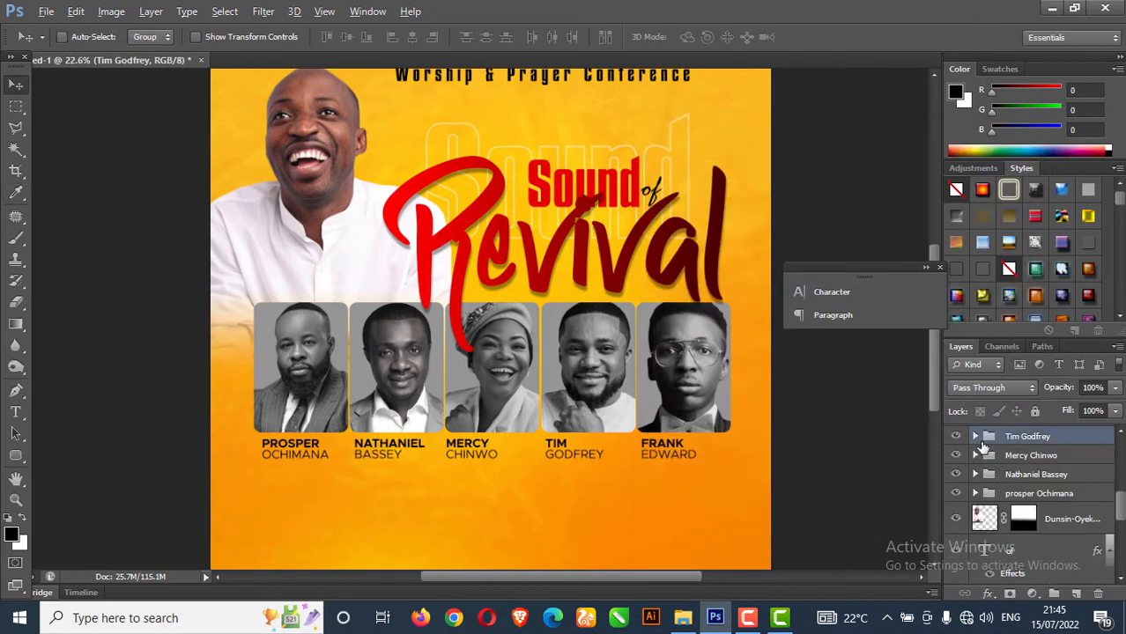
pyautogui.scroll(1, 982, 447)
pyautogui.click(974, 445)
pyautogui.click(1046, 475)
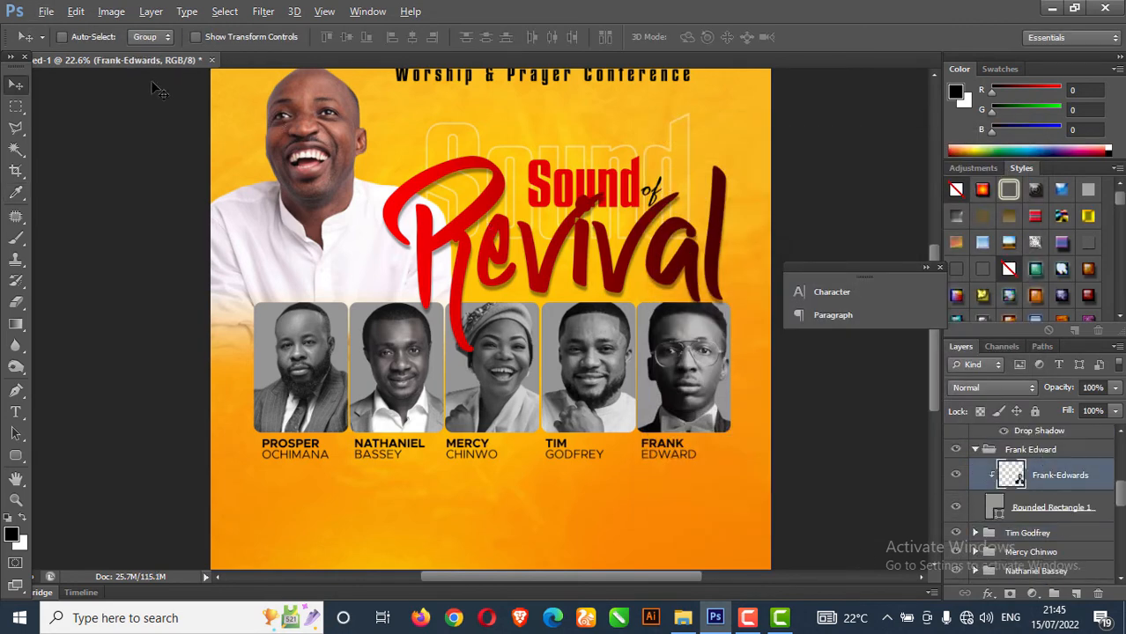
pyautogui.click(111, 11)
pyautogui.moveTo(136, 53)
pyautogui.click(317, 84)
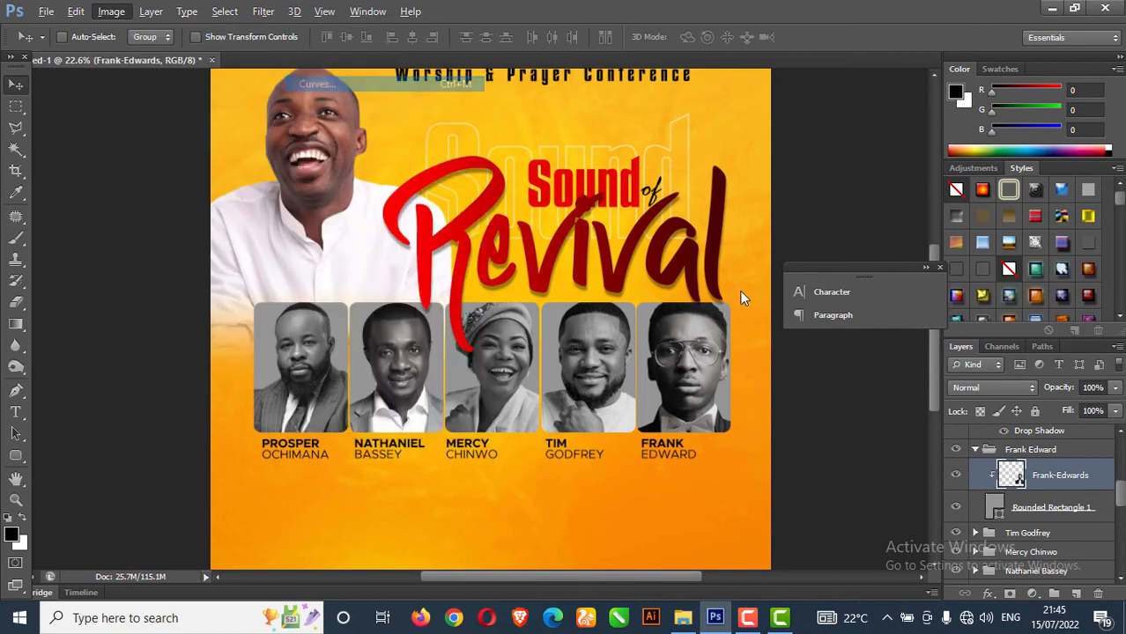
pyautogui.moveTo(997, 280)
pyautogui.mouseDown()
pyautogui.moveTo(996, 265)
pyautogui.moveTo(1010, 276)
pyautogui.mouseUp()
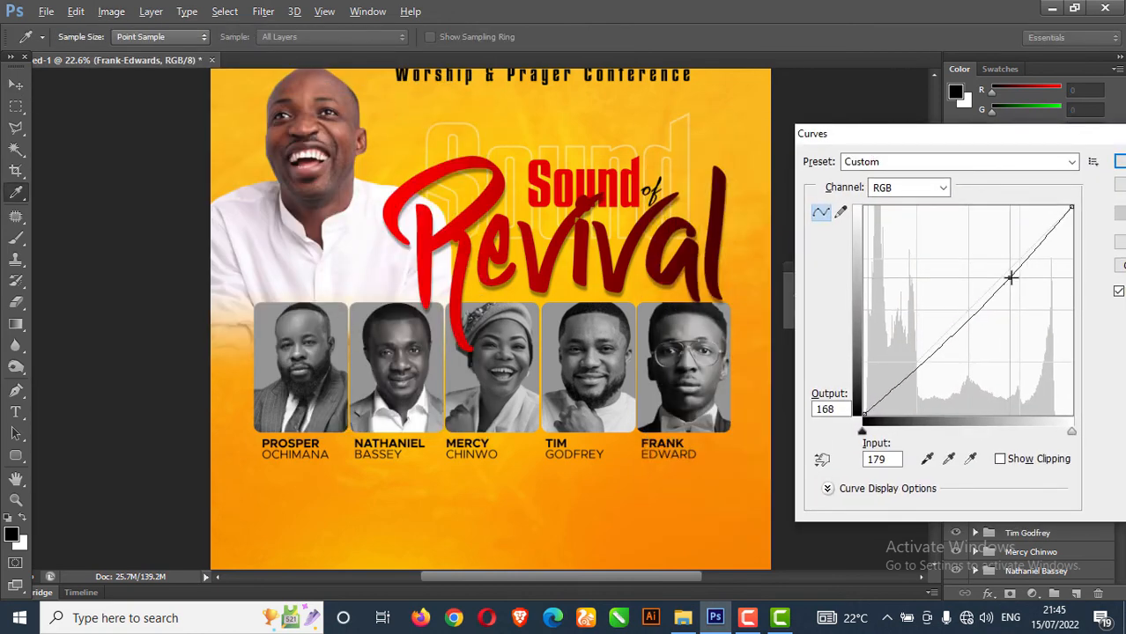
pyautogui.moveTo(957, 327); pyautogui.dragTo(948, 337)
pyautogui.press('Return')
pyautogui.press('v')
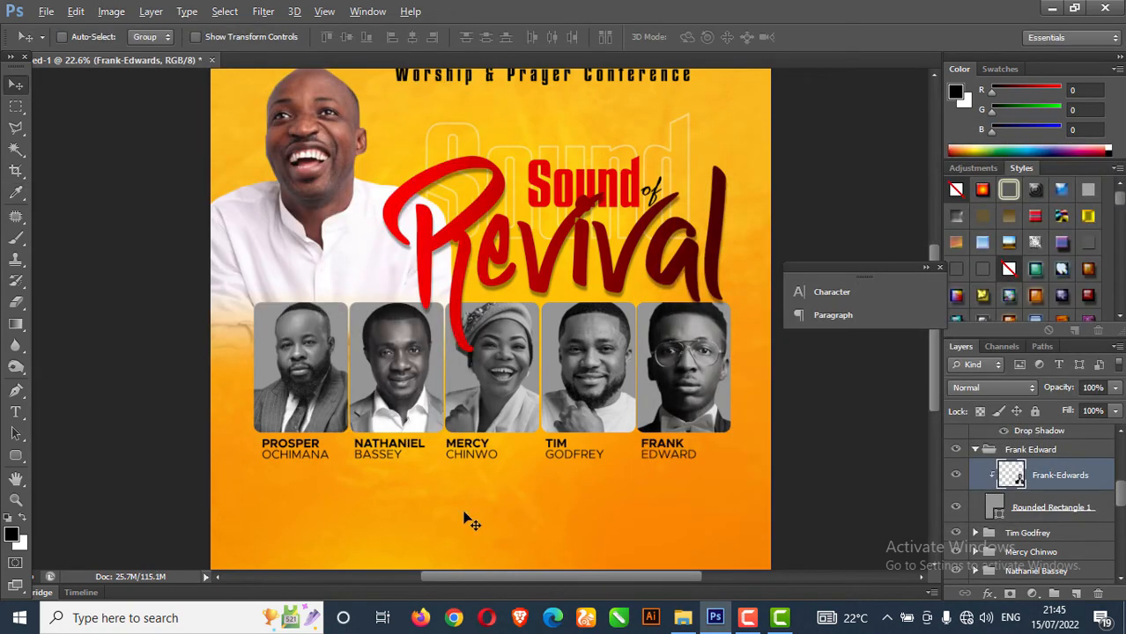
pyautogui.click(975, 450)
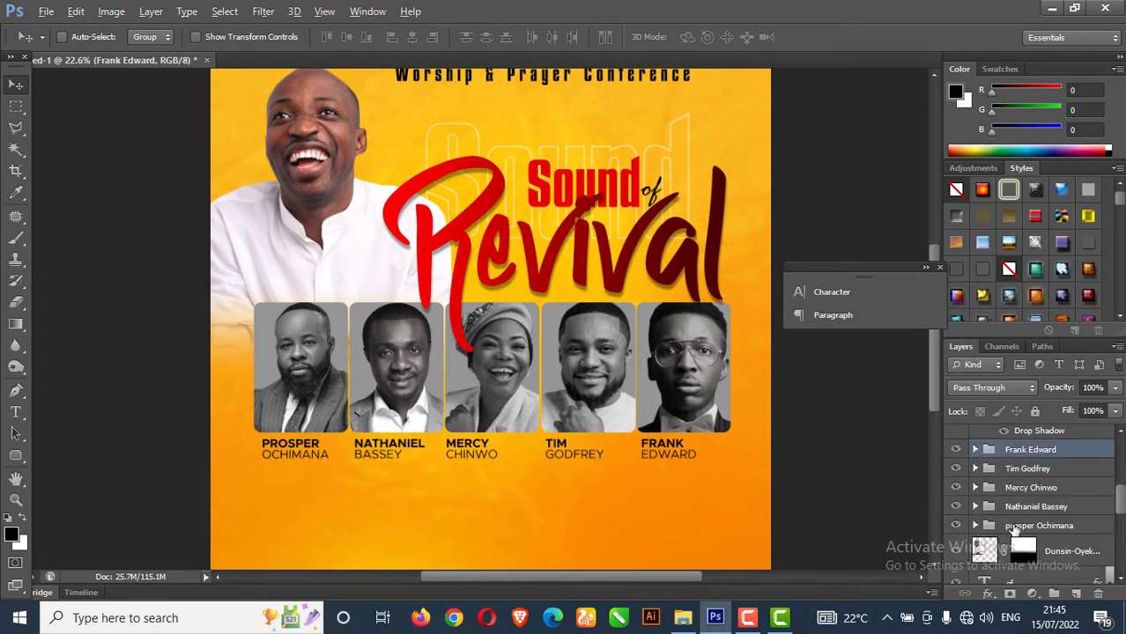
pyautogui.keyDown('shift'); pyautogui.click(1013, 527); pyautogui.keyUp('shift')
pyautogui.scroll(4, 1011, 527)
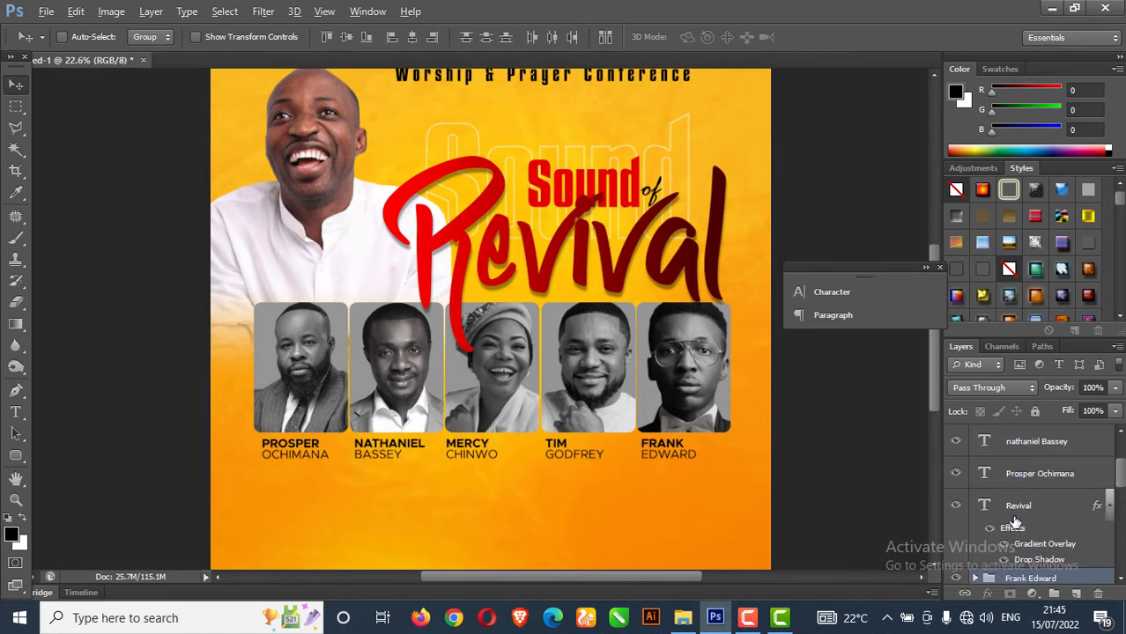
pyautogui.scroll(2, 1017, 519)
pyautogui.scroll(1, 1019, 488)
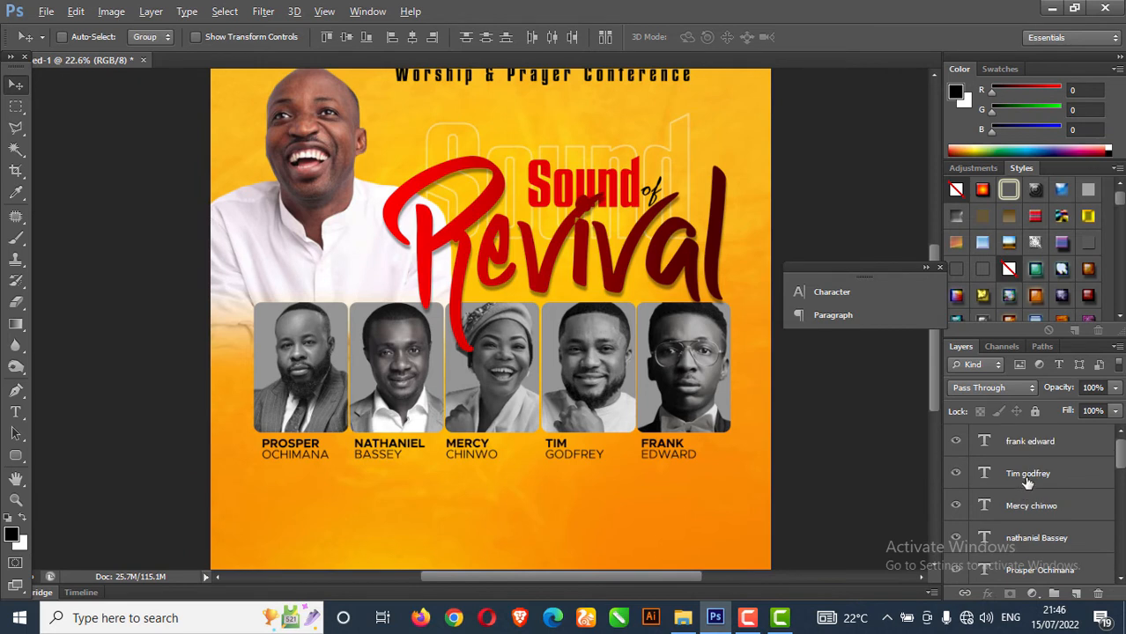
pyautogui.click(1026, 477)
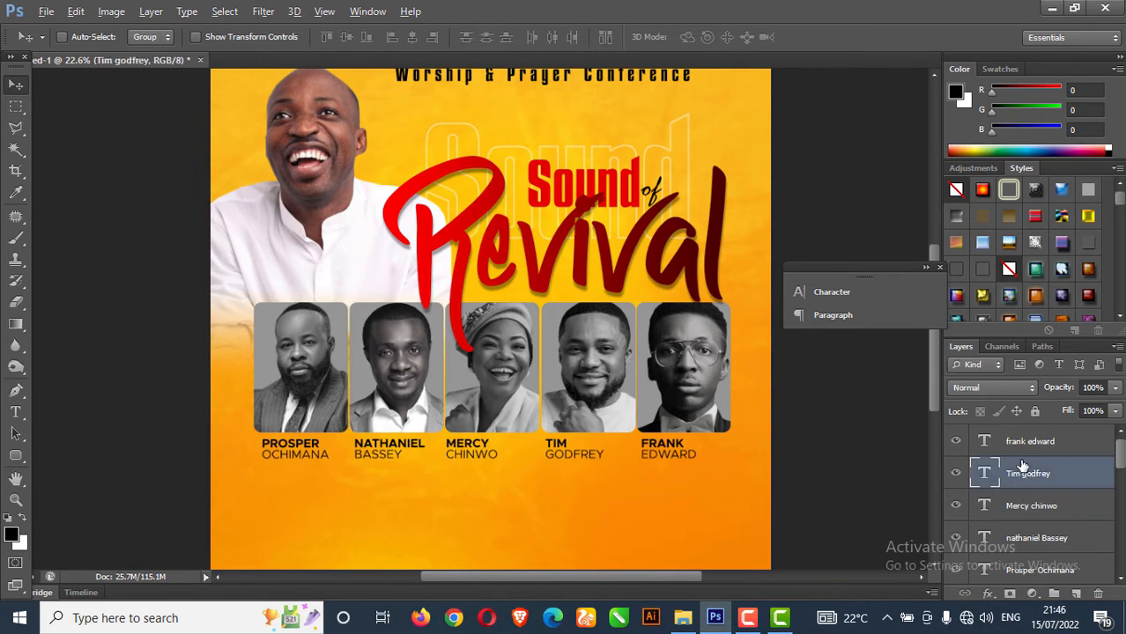
pyautogui.click(1026, 449)
pyautogui.scroll(-3, 1026, 493)
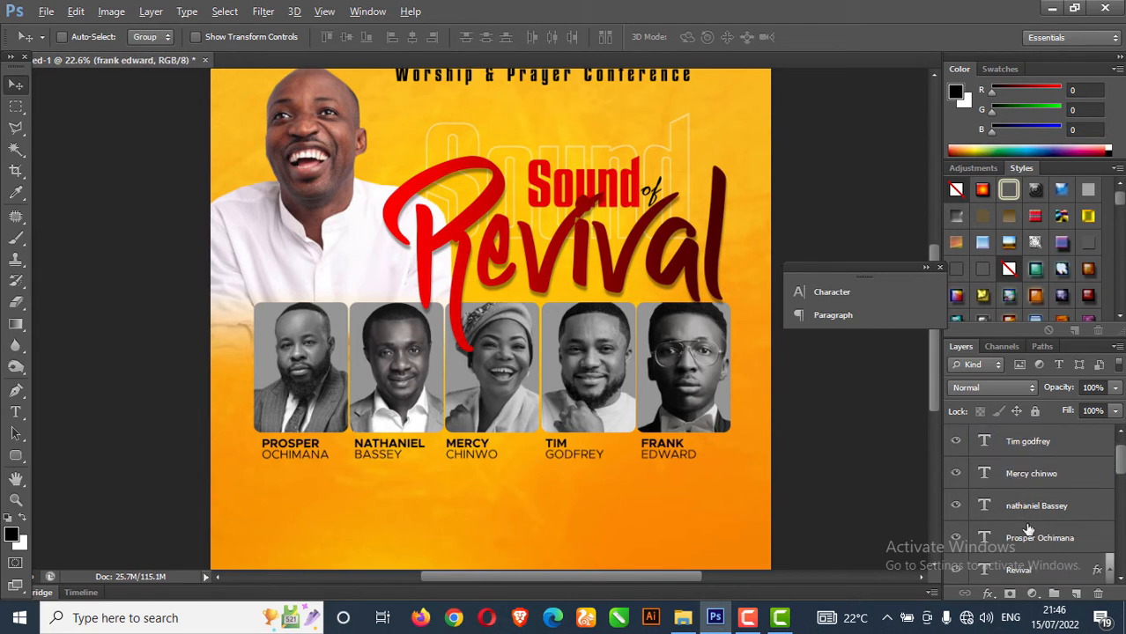
# Move the Revival text layer above the frank edward caption layer and collapse its effects list
pyautogui.click(1025, 507)
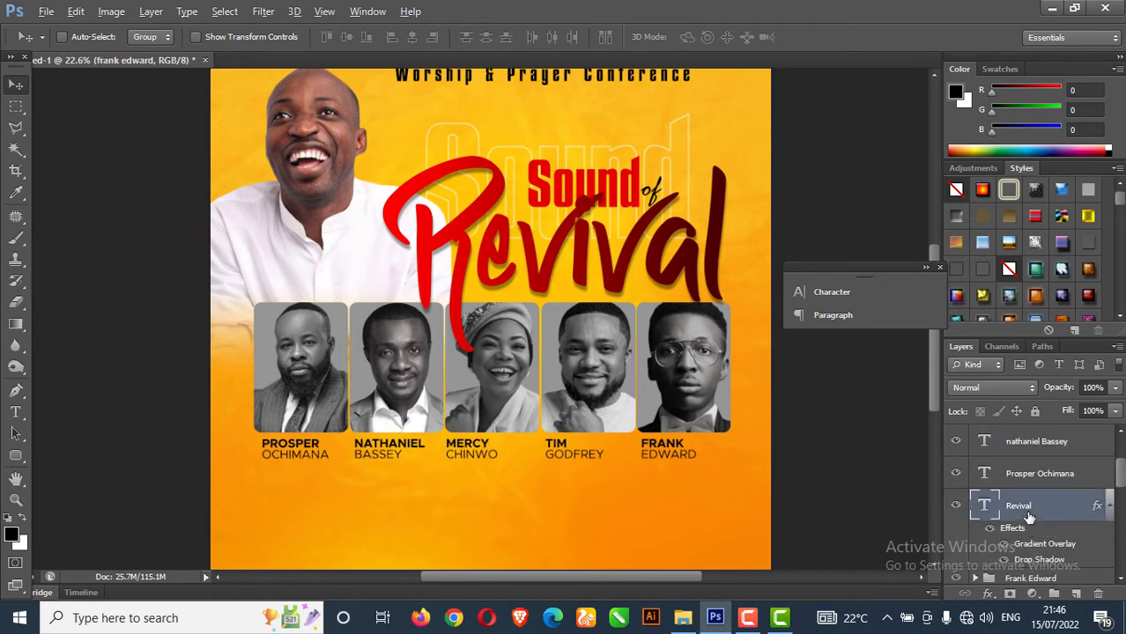
pyautogui.scroll(1, 1029, 524)
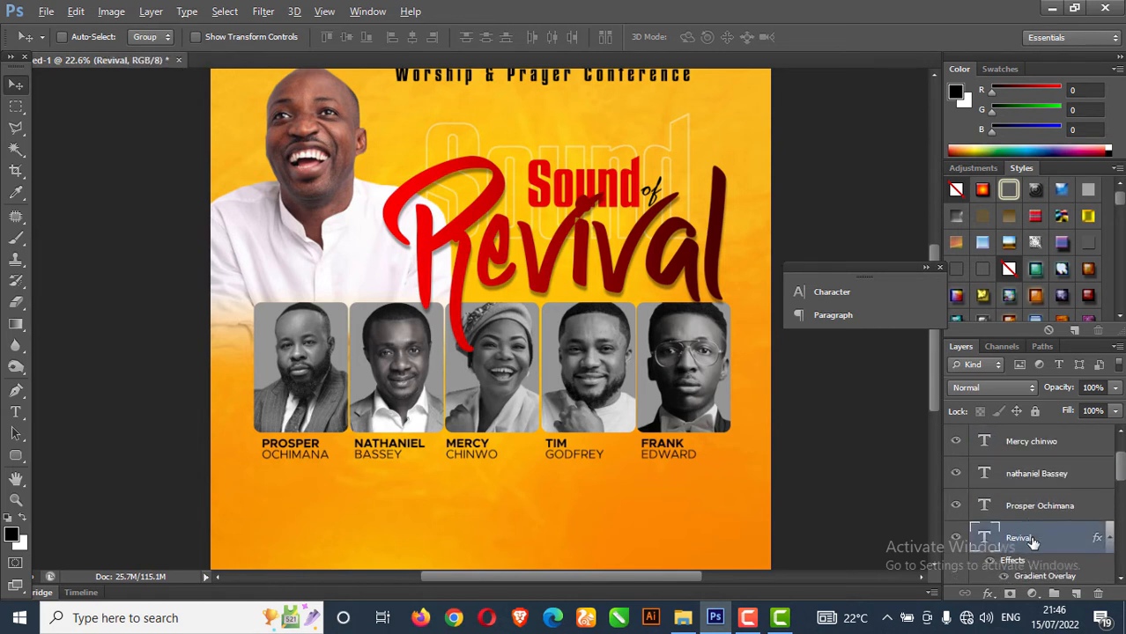
pyautogui.scroll(1, 1032, 541)
pyautogui.moveTo(1035, 564); pyautogui.dragTo(1015, 435)
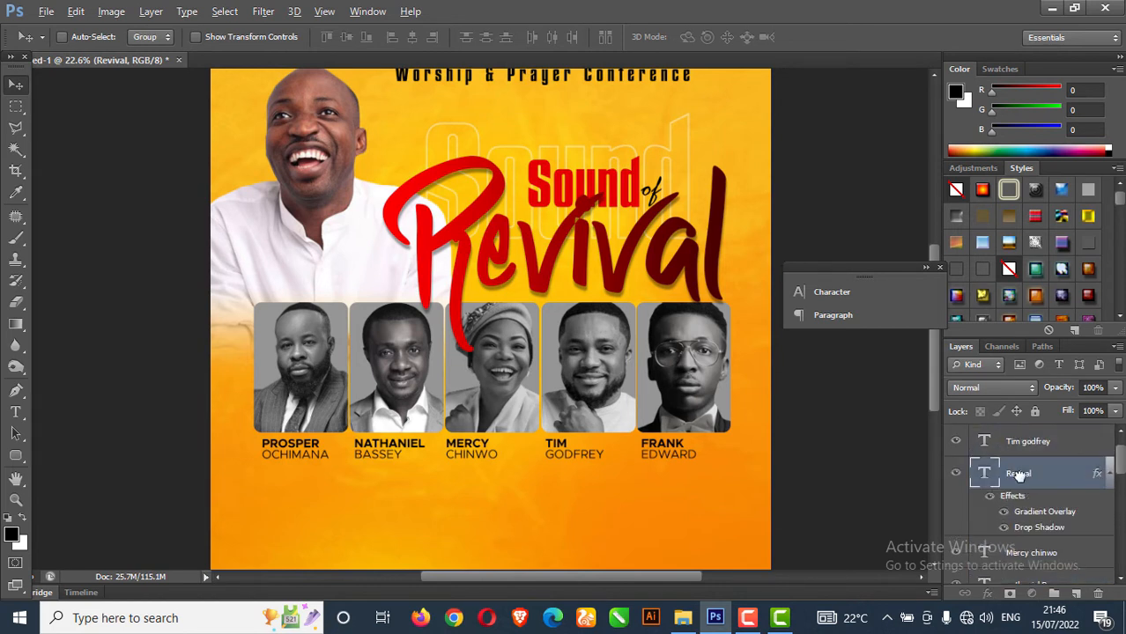
pyautogui.scroll(1, 1026, 498)
pyautogui.moveTo(1034, 485); pyautogui.dragTo(1020, 438)
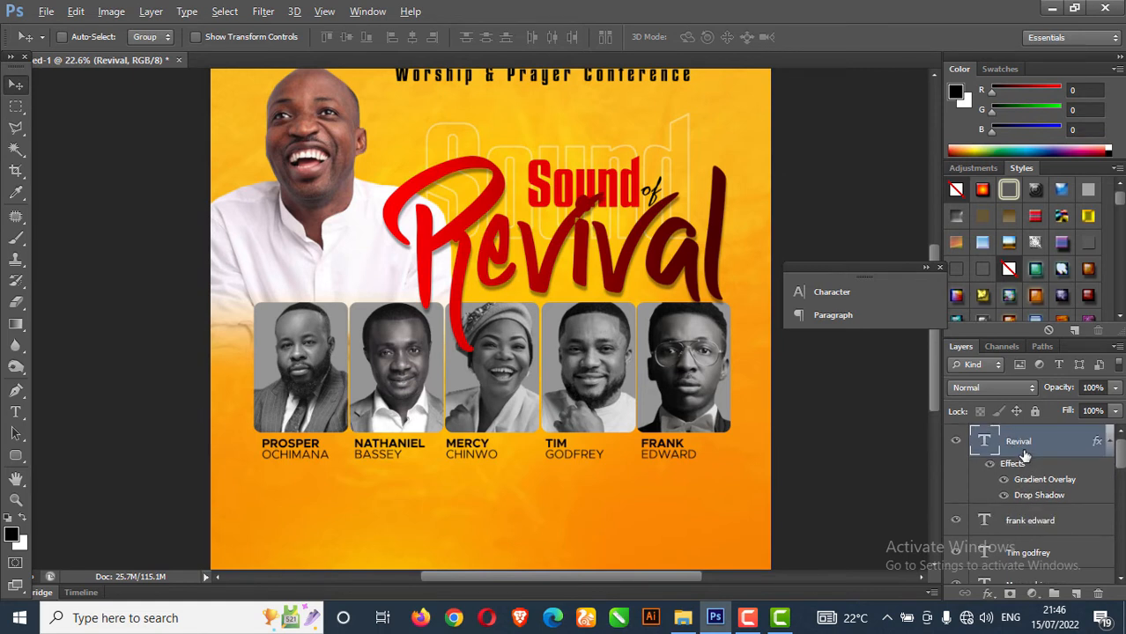
pyautogui.click(1108, 441)
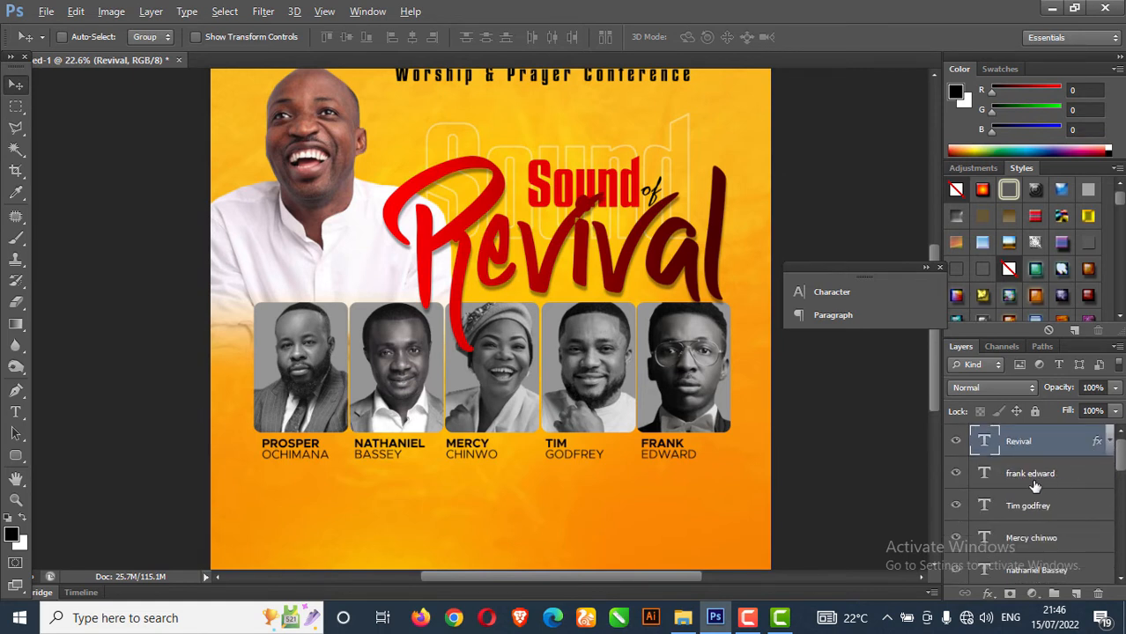
# Select the layers from the frank edward caption through the prosper Ochimana group and shift the portrait row slightly left
pyautogui.click(1029, 488)
pyautogui.scroll(-3, 1029, 502)
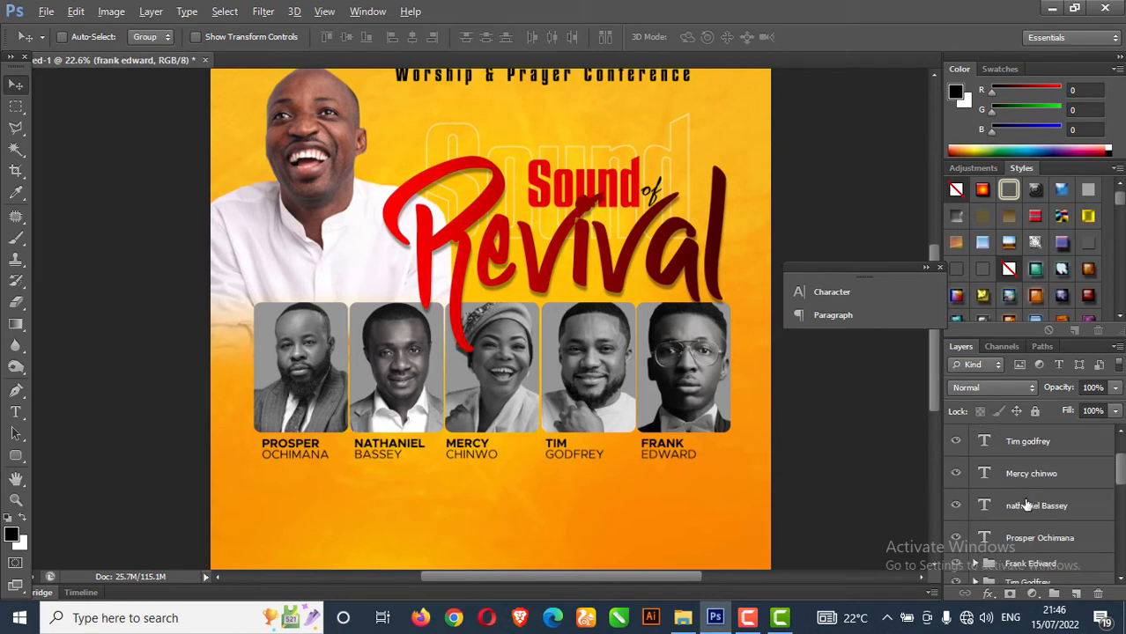
pyautogui.scroll(-1, 1027, 520)
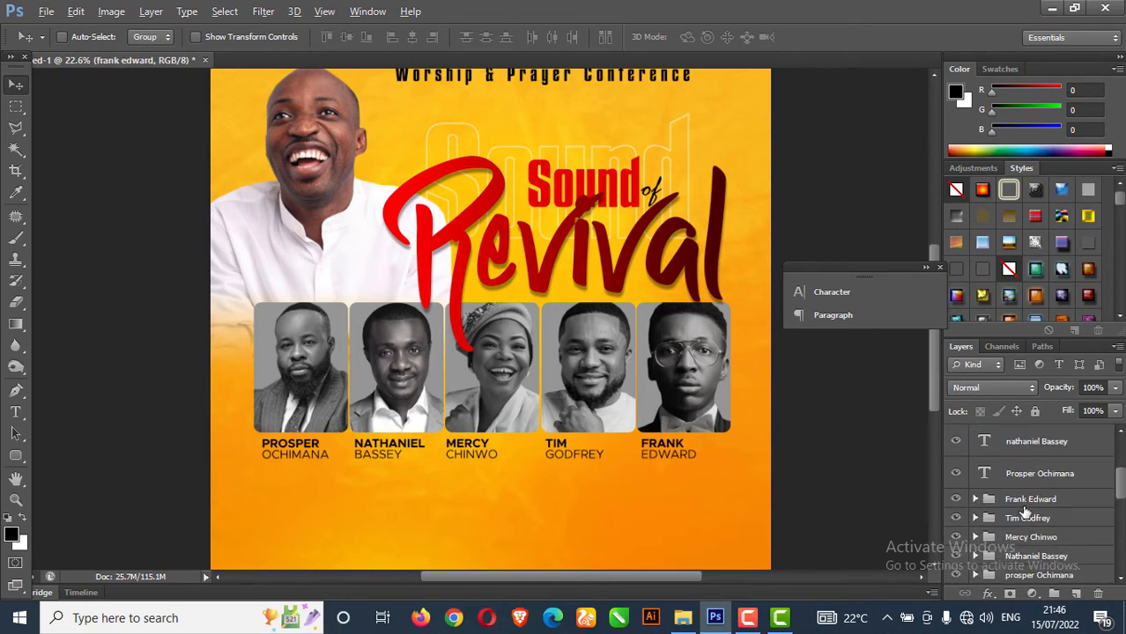
pyautogui.scroll(-1, 1024, 513)
pyautogui.keyDown('shift'); pyautogui.click(1024, 542); pyautogui.keyUp('shift')
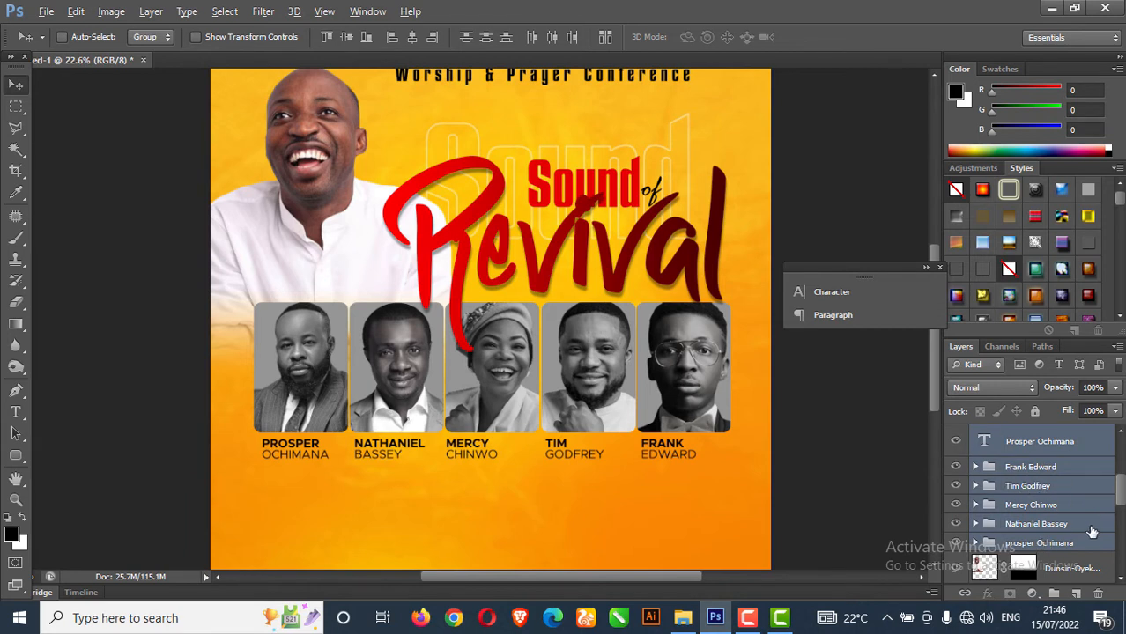
pyautogui.moveTo(678, 401); pyautogui.dragTo(670, 400)
pyautogui.hscroll(1, 678, 407)
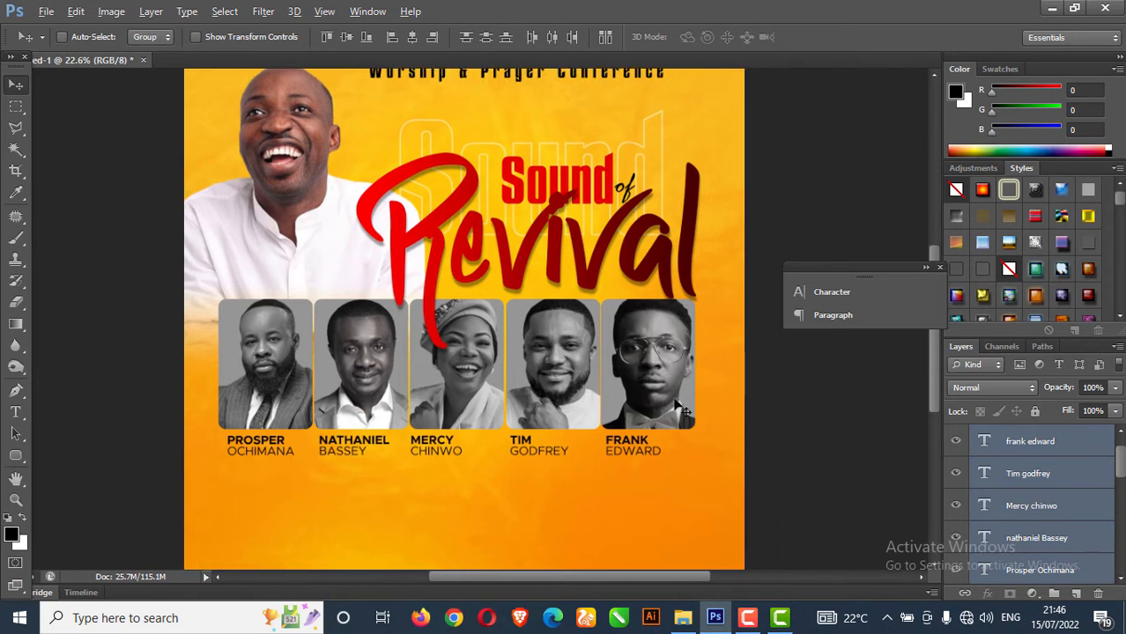
# Nudge the selected portraits and captions slightly right and up to centre the row across the flyer
pyautogui.press('Right')
pyautogui.press('Right')
pyautogui.press('Right')
pyautogui.press('Right')
pyautogui.press('Right')
pyautogui.press('Right')
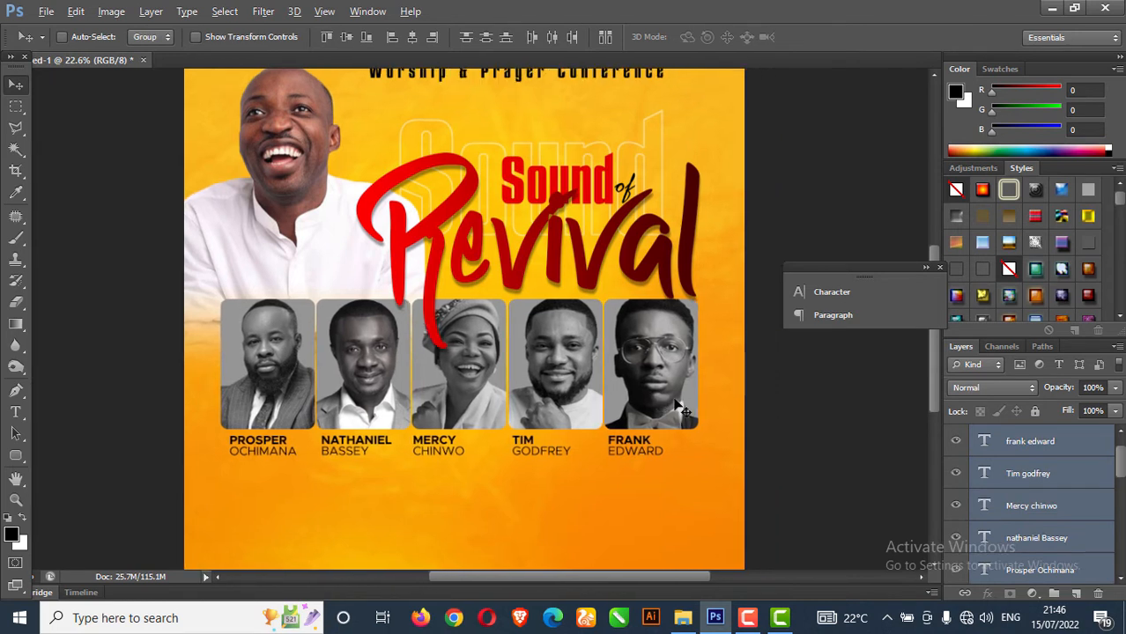
pyautogui.press('Up')
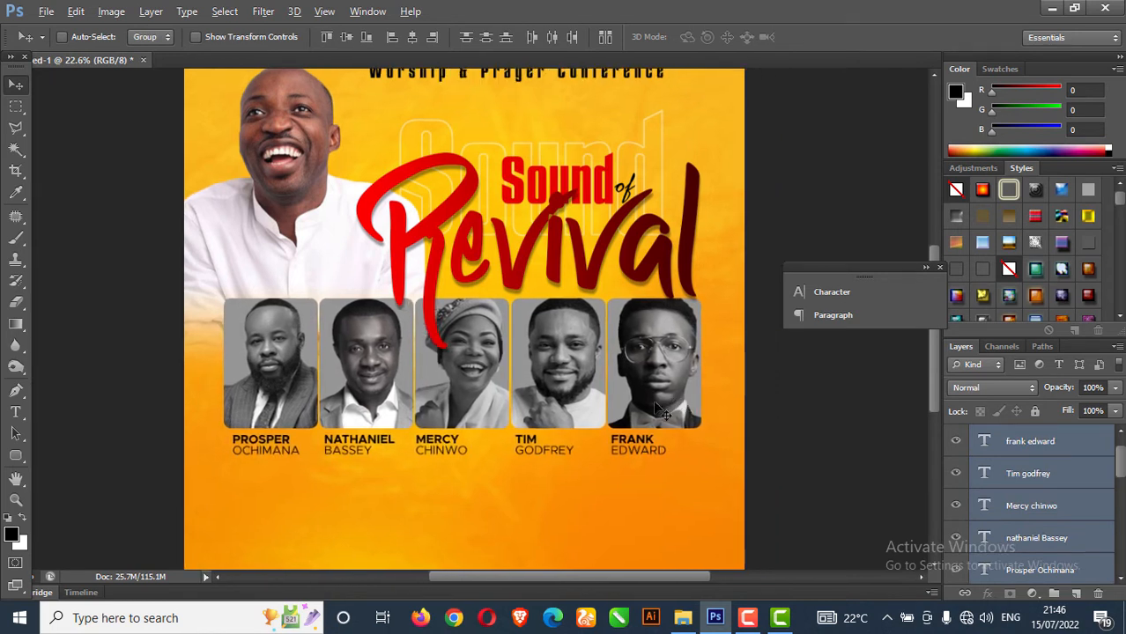
# Select the Frank Edward group and enable a Drop Shadow in its layer style
pyautogui.click(15, 500)
pyautogui.moveTo(511, 441); pyautogui.dragTo(430, 421)
pyautogui.moveTo(513, 411); pyautogui.dragTo(564, 430)
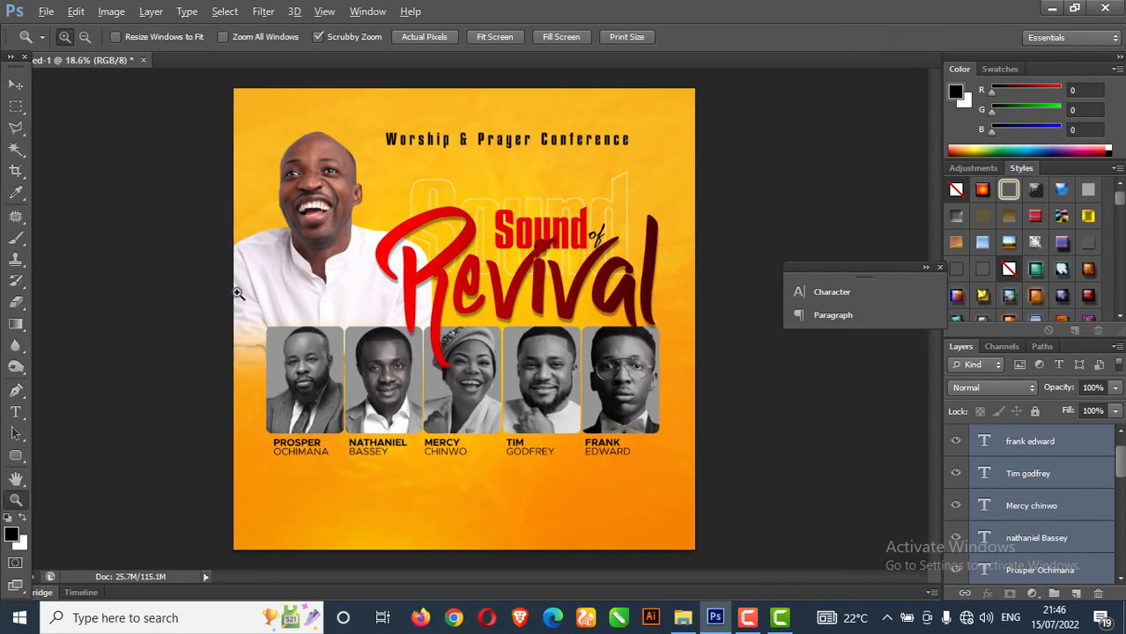
pyautogui.click(15, 86)
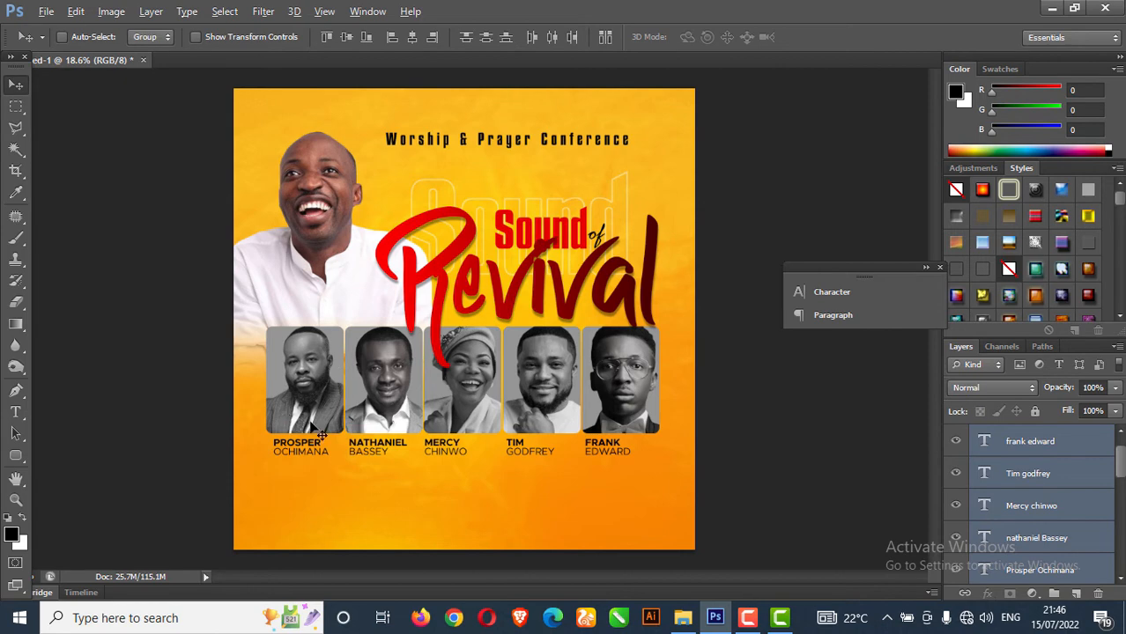
pyautogui.rightClick(288, 368)
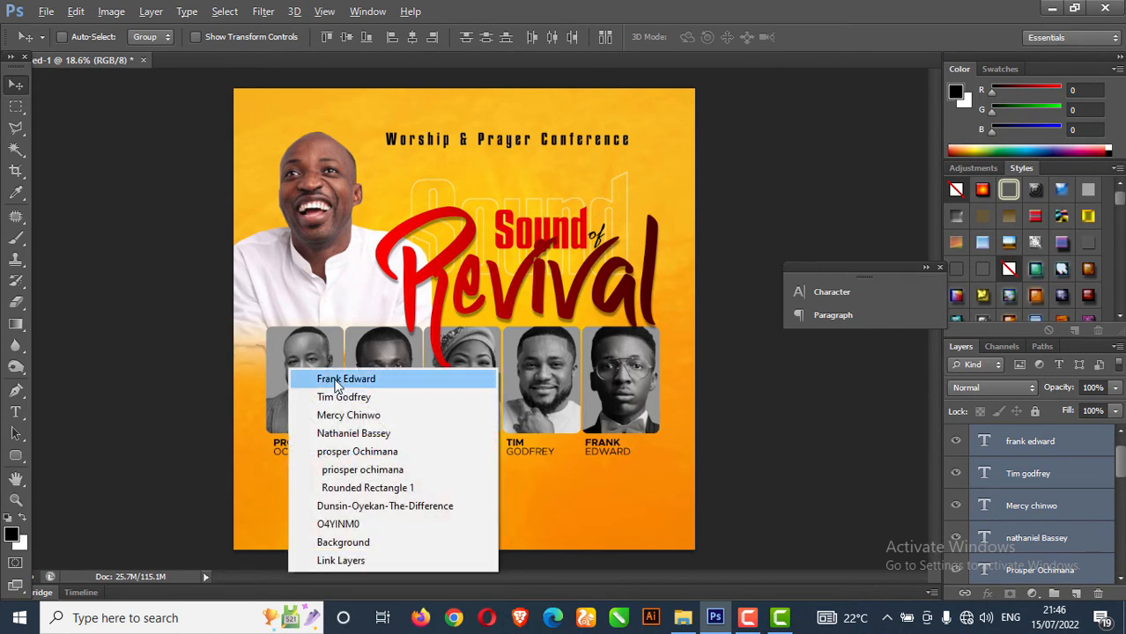
pyautogui.click(335, 380)
pyautogui.scroll(-1, 1063, 546)
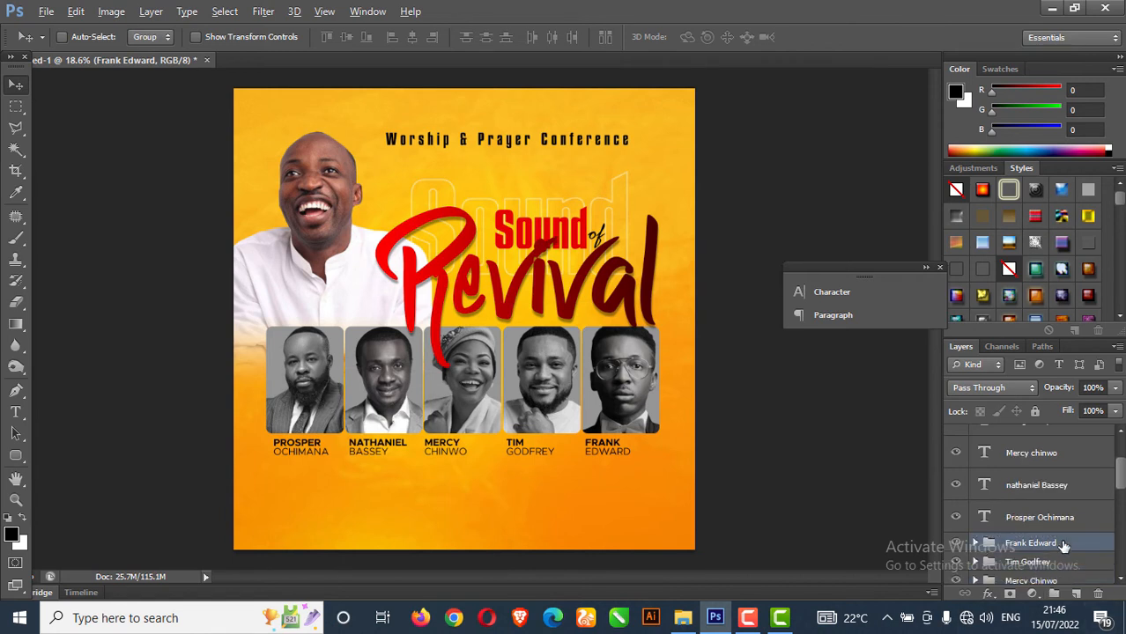
pyautogui.scroll(-1, 978, 539)
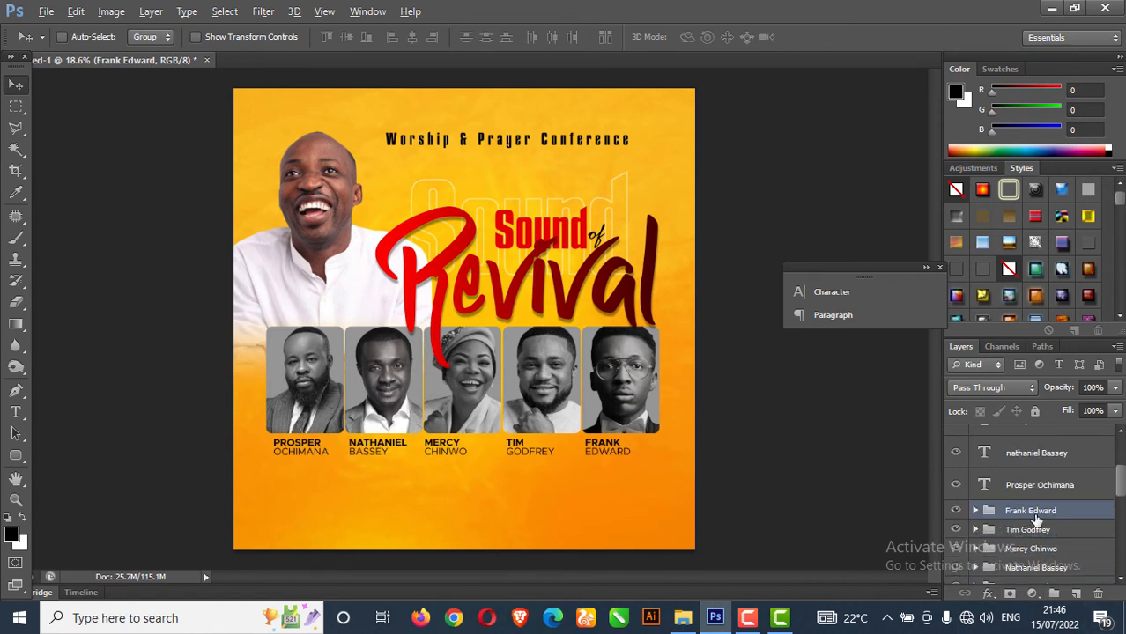
pyautogui.doubleClick(1101, 512)
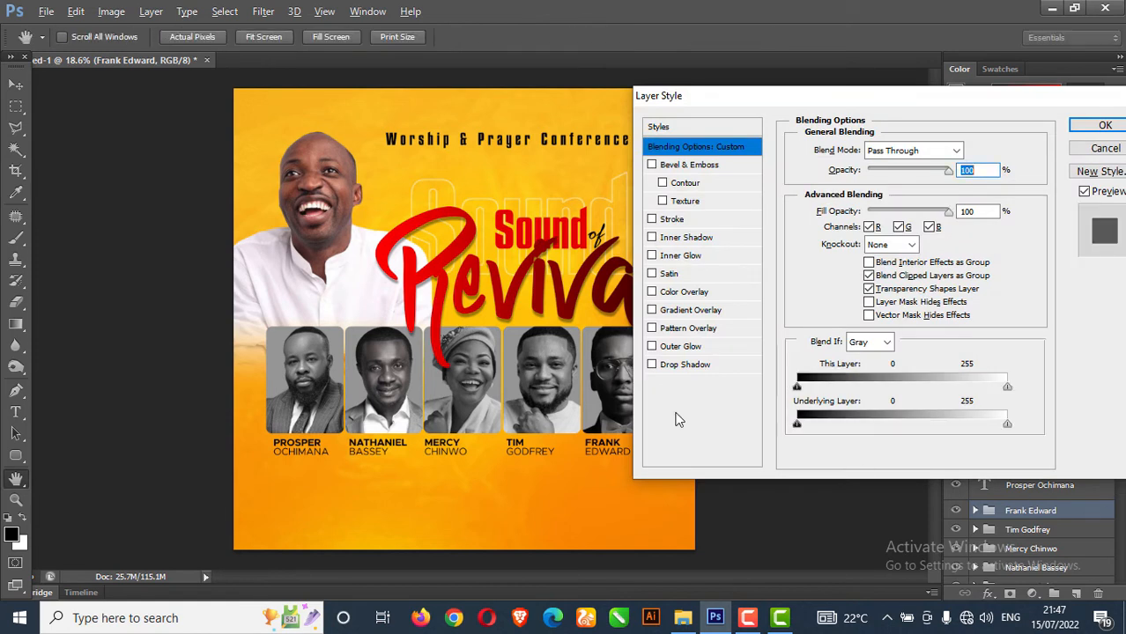
pyautogui.click(663, 368)
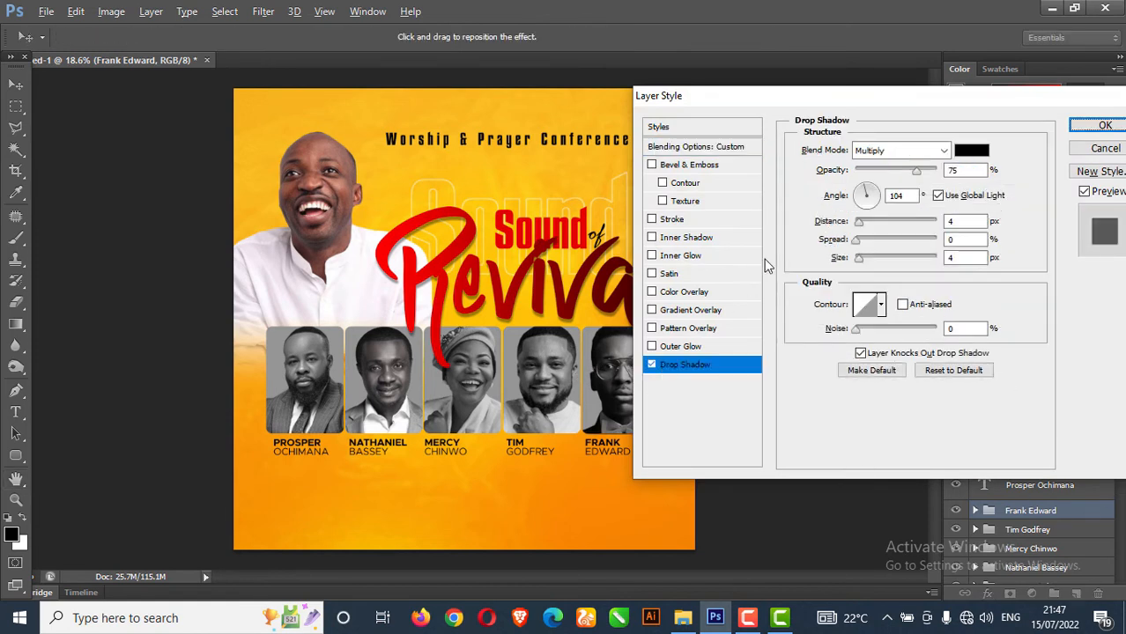
pyautogui.moveTo(871, 96); pyautogui.dragTo(889, 96)
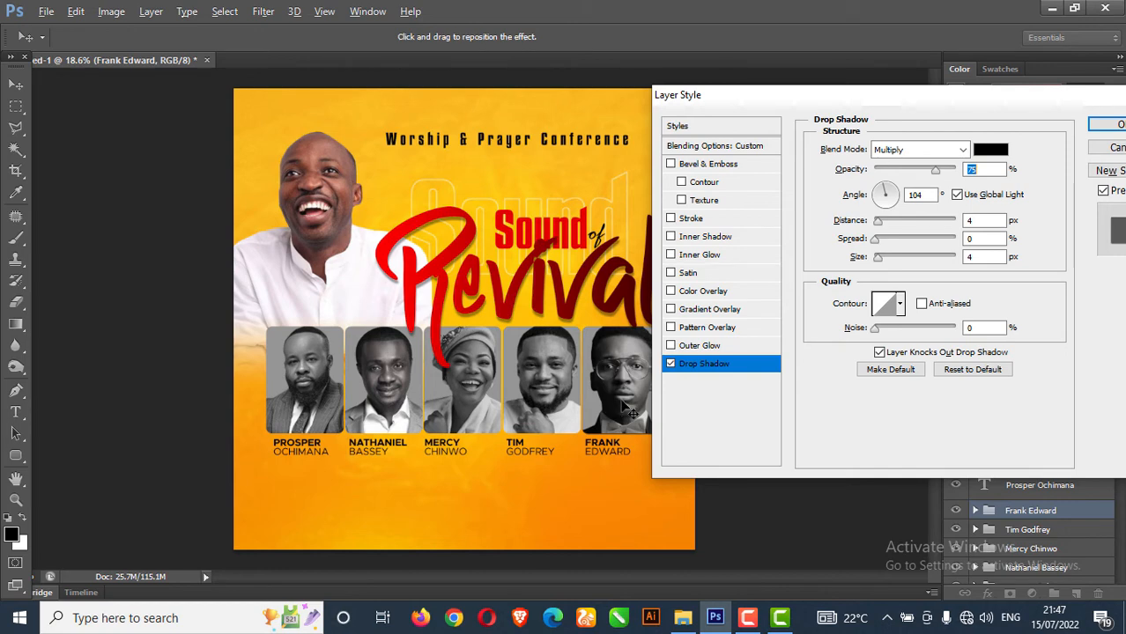
# Set the Frank Edward group's drop shadow to 60% opacity, 82° angle, 31 px distance and 38 px size, and apply it
pyautogui.moveTo(626, 411); pyautogui.dragTo(627, 413)
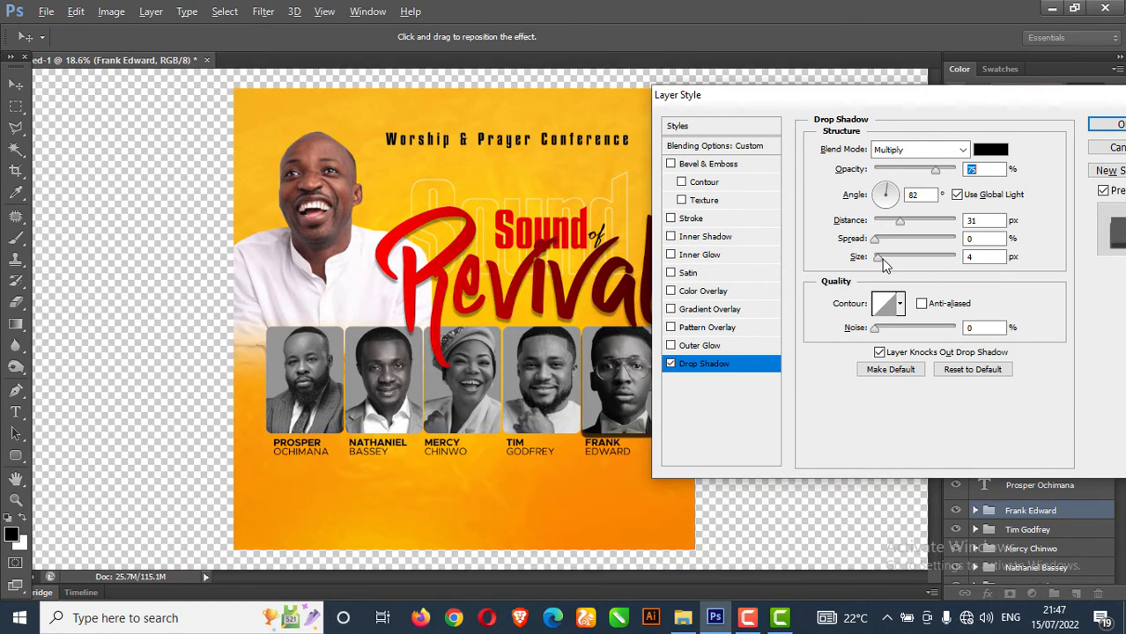
pyautogui.moveTo(884, 264); pyautogui.dragTo(892, 268)
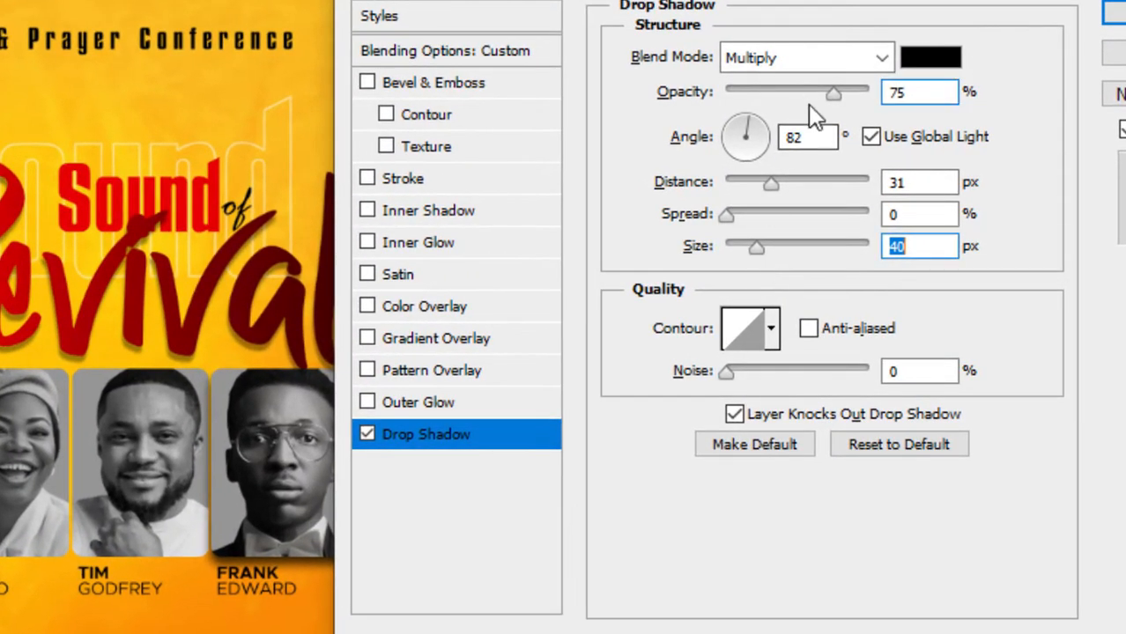
pyautogui.moveTo(832, 93); pyautogui.dragTo(798, 97)
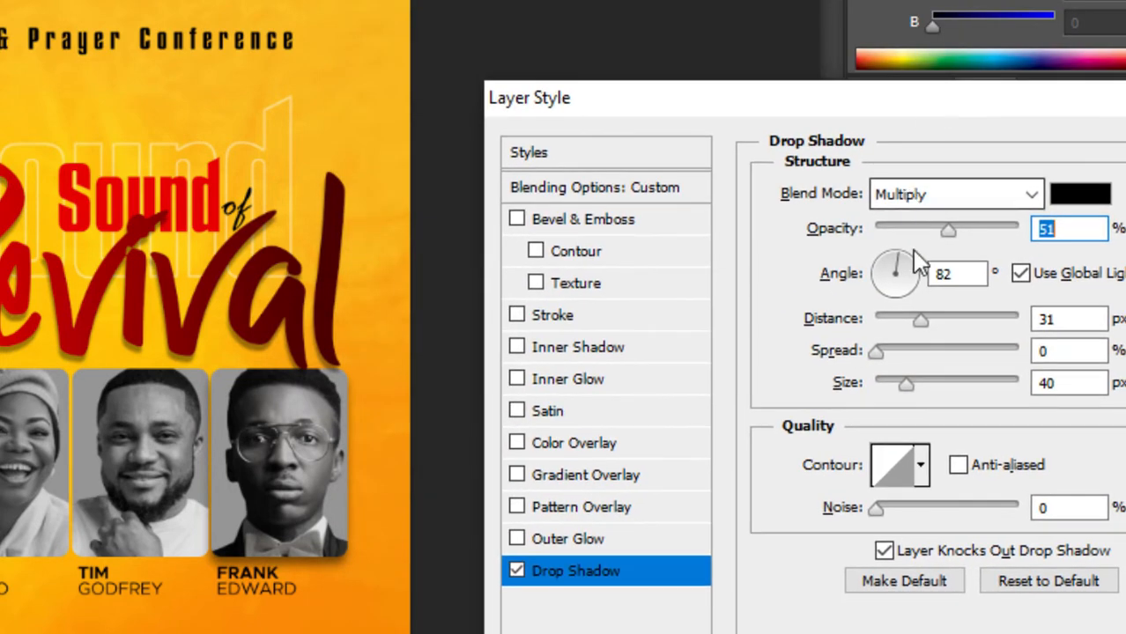
pyautogui.moveTo(929, 228)
pyautogui.mouseDown()
pyautogui.moveTo(918, 231)
pyautogui.moveTo(927, 231)
pyautogui.mouseUp()
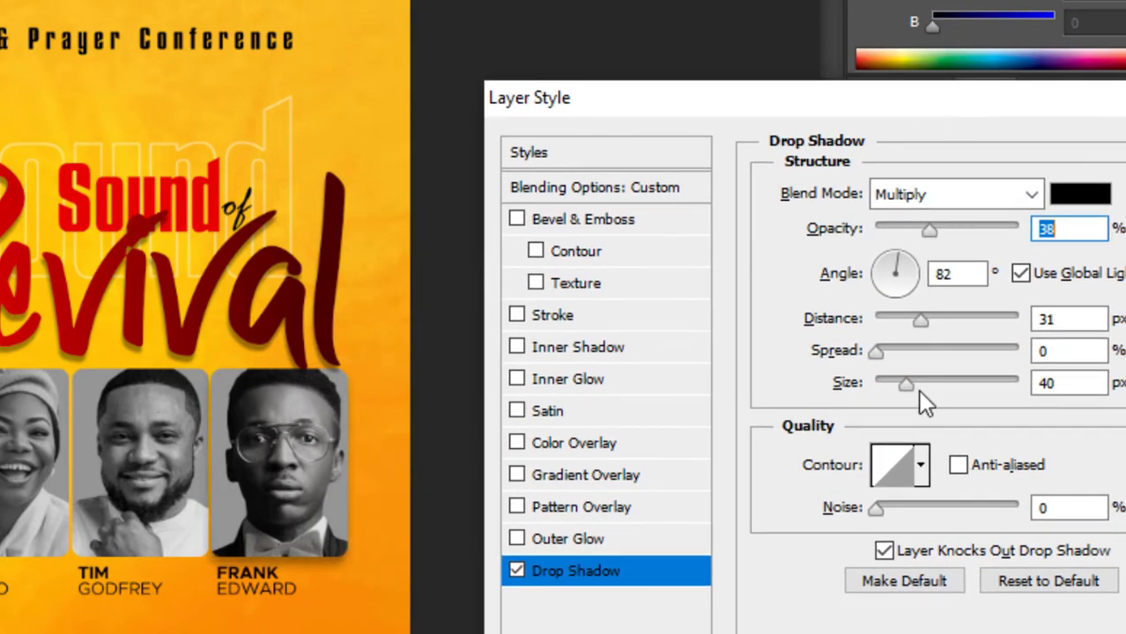
pyautogui.moveTo(909, 382)
pyautogui.mouseDown()
pyautogui.moveTo(946, 388)
pyautogui.moveTo(905, 385)
pyautogui.mouseUp()
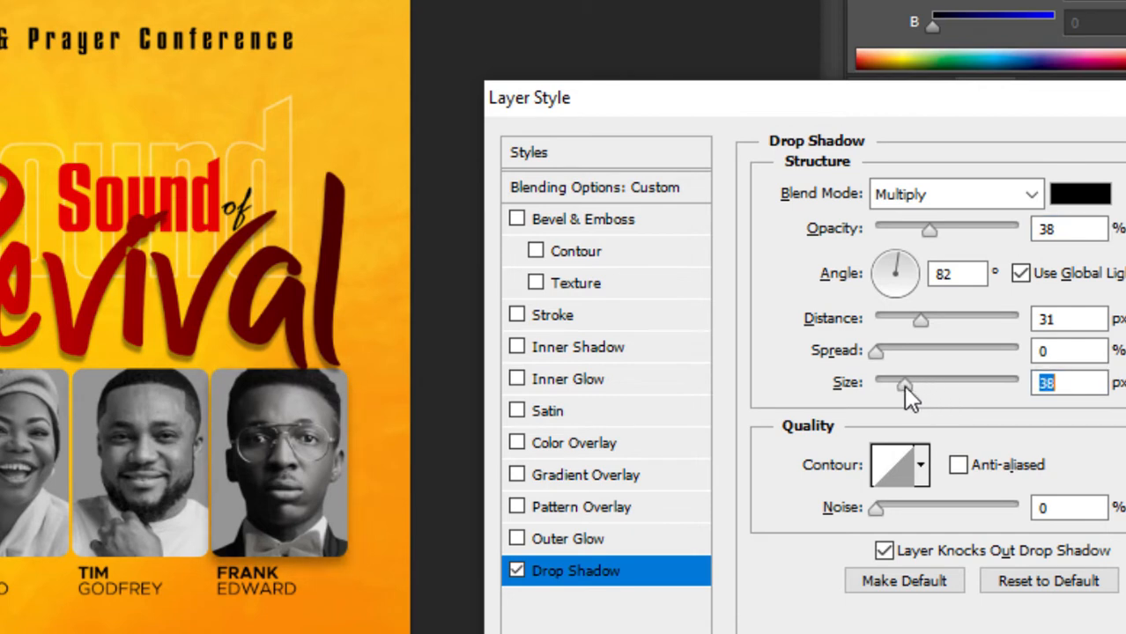
pyautogui.moveTo(932, 228); pyautogui.dragTo(960, 230)
pyautogui.moveTo(1005, 102); pyautogui.dragTo(667, 52)
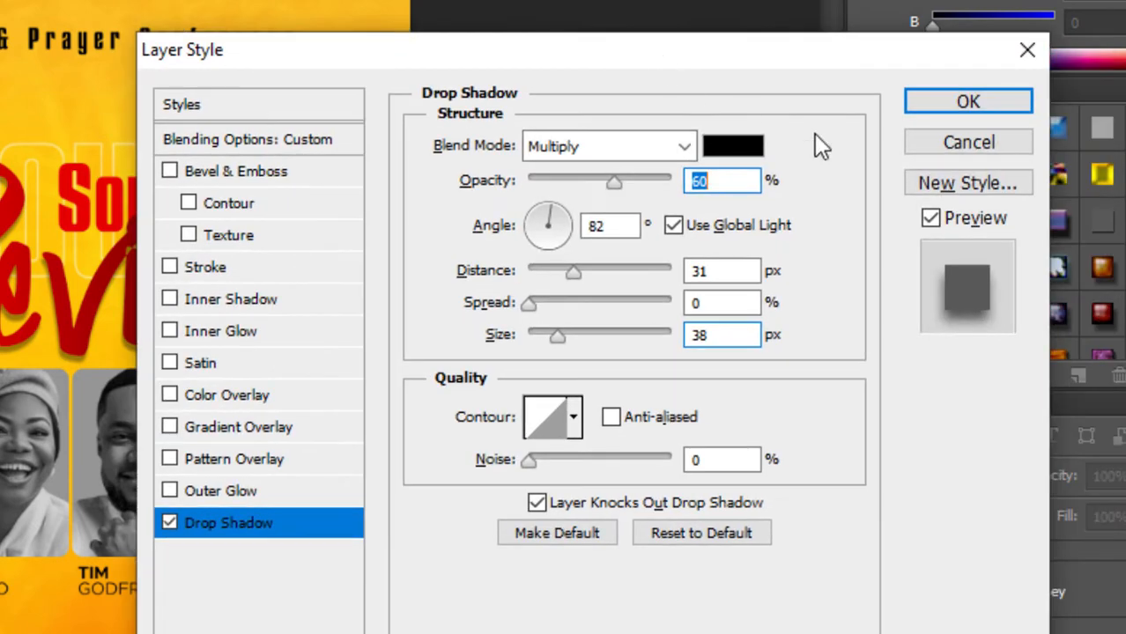
pyautogui.click(955, 106)
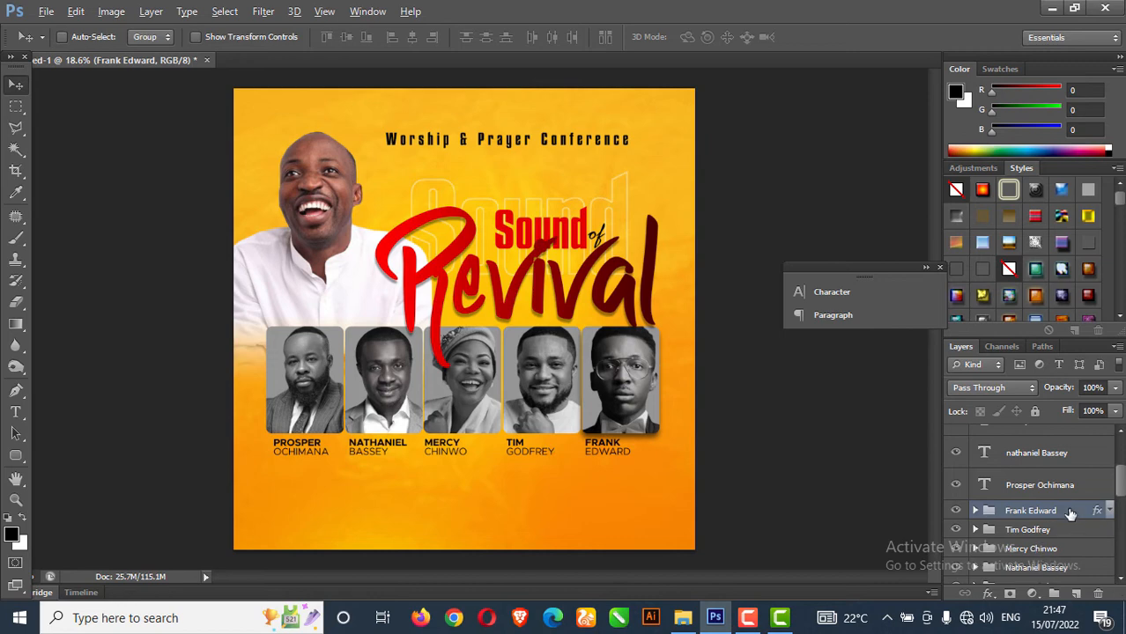
# Copy the Frank Edward group's layer style and paste it onto the Tim Godfrey group
pyautogui.rightClick(1072, 517)
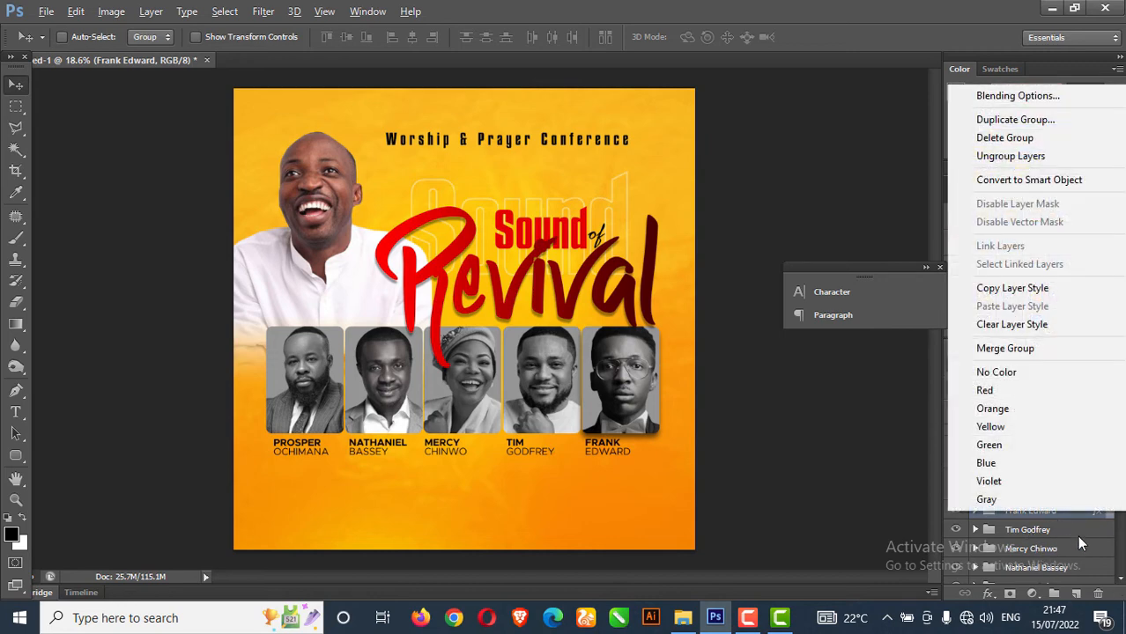
pyautogui.click(1081, 535)
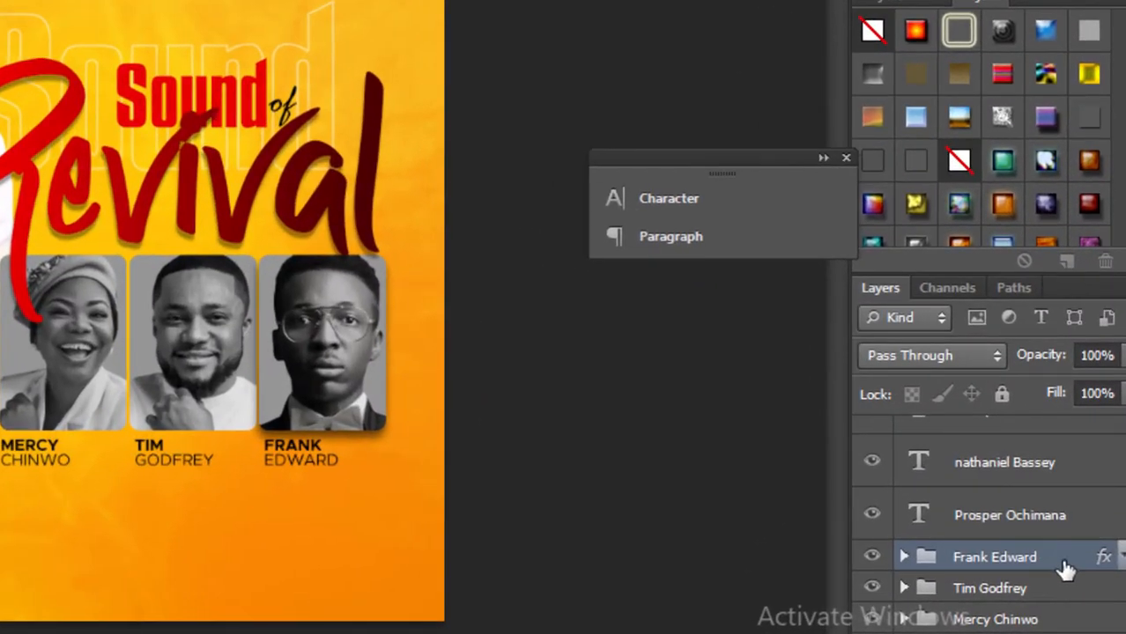
pyautogui.rightClick(1065, 568)
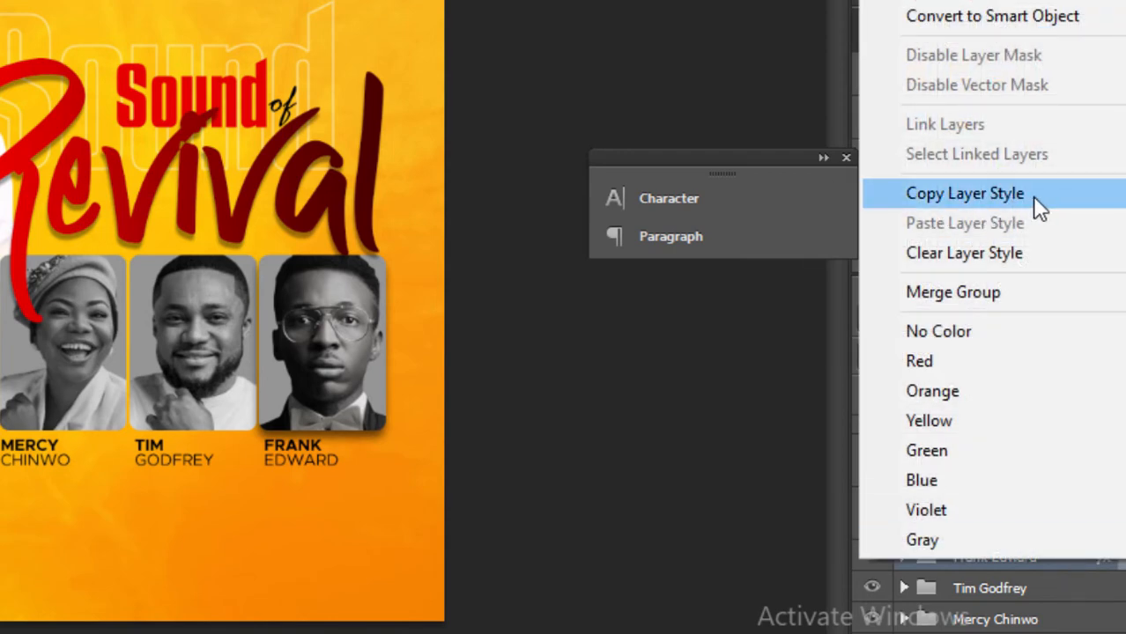
pyautogui.click(988, 195)
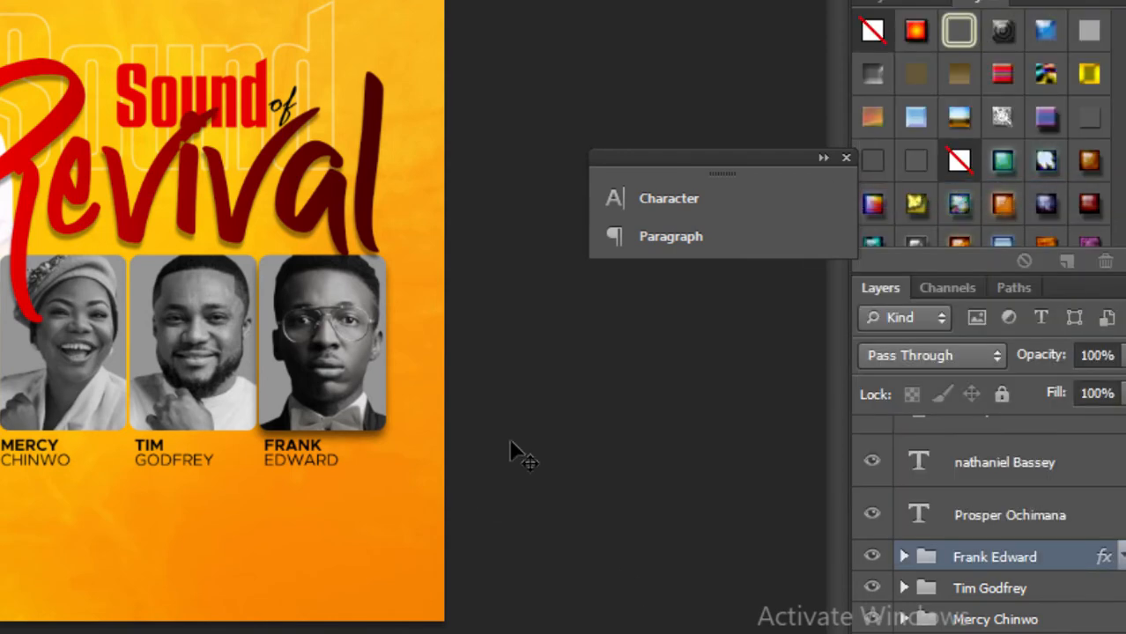
pyautogui.click(999, 590)
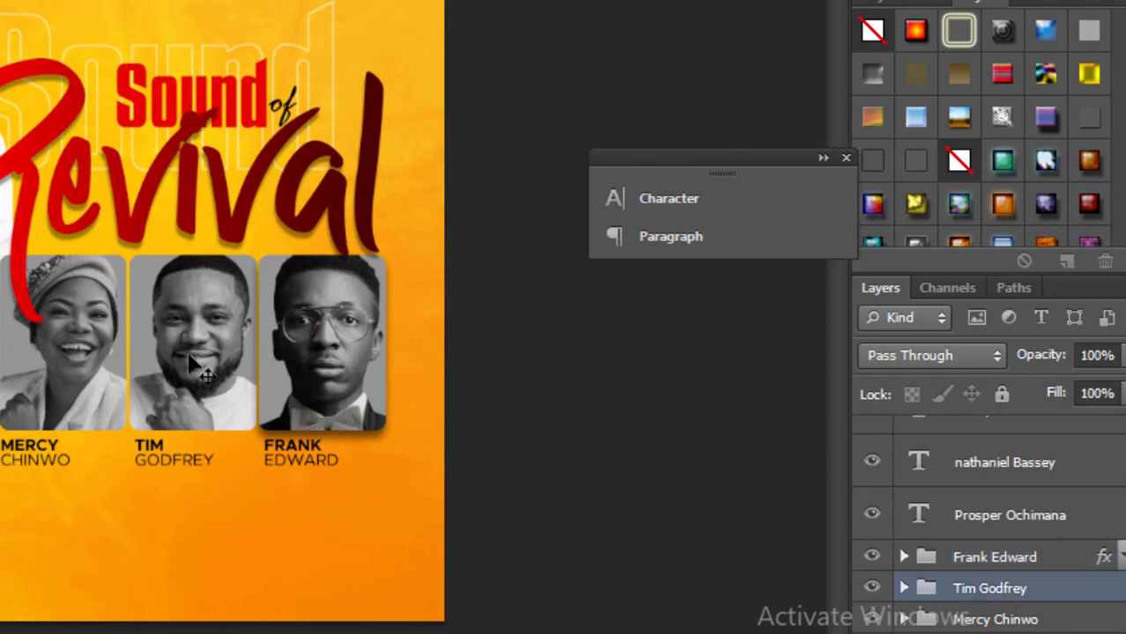
pyautogui.rightClick(1019, 599)
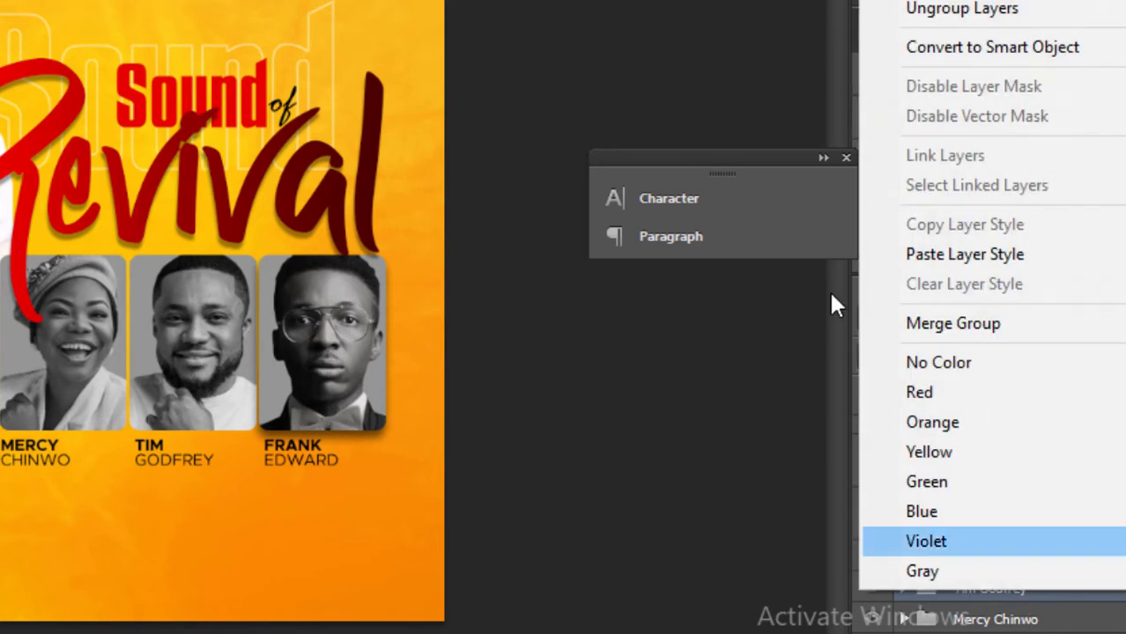
pyautogui.click(938, 254)
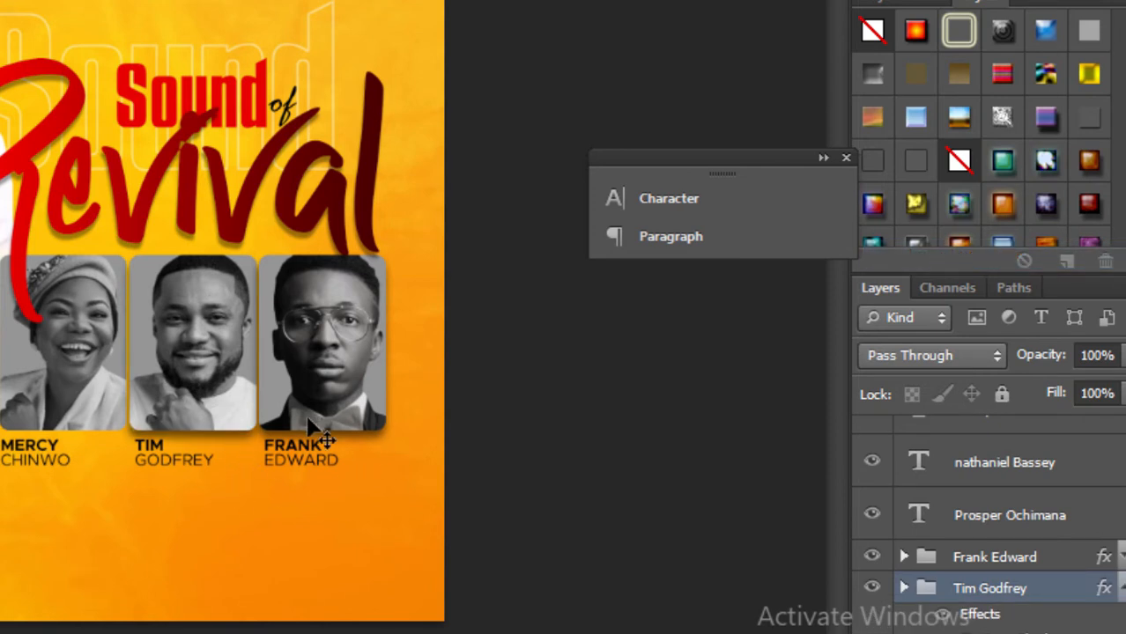
# Select the Mercy Chinwo group and paste the copied drop shadow style onto it
pyautogui.rightClick(143, 430)
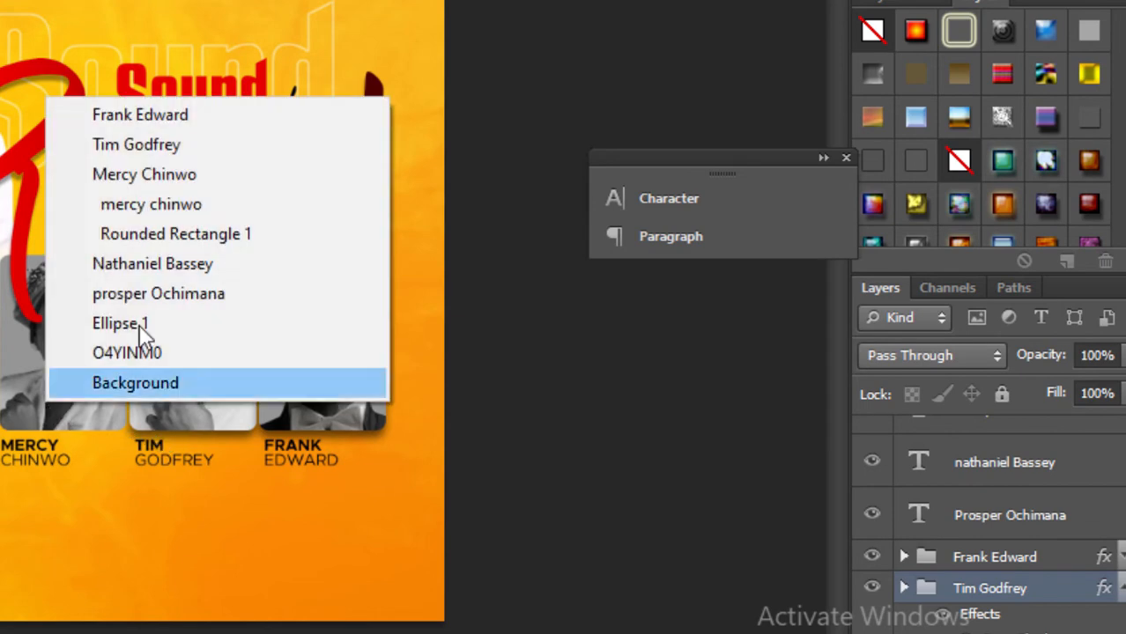
pyautogui.click(144, 174)
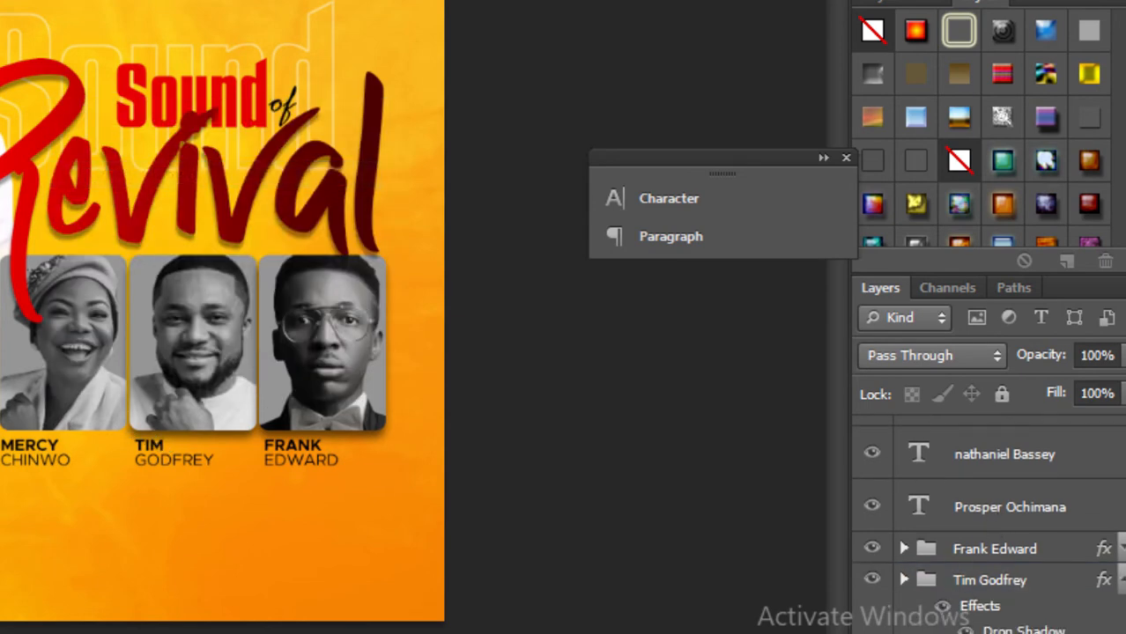
pyautogui.rightClick(995, 629)
pyautogui.click(936, 325)
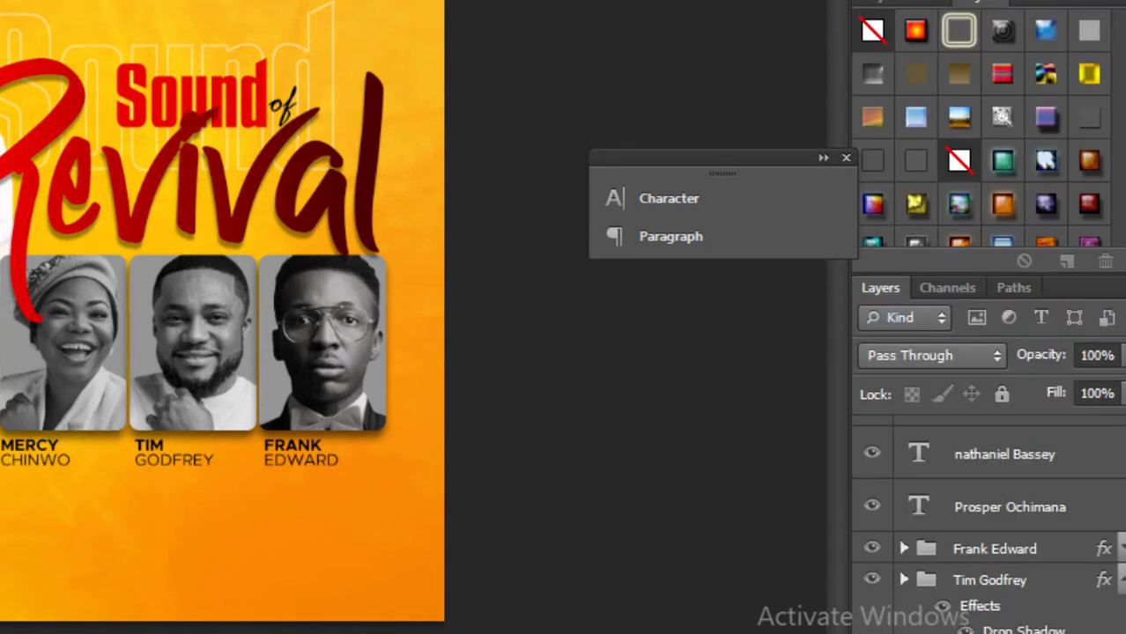
# Select the Nathaniel Bassey group and paste the copied drop shadow style onto it
pyautogui.rightClick(0, 394)
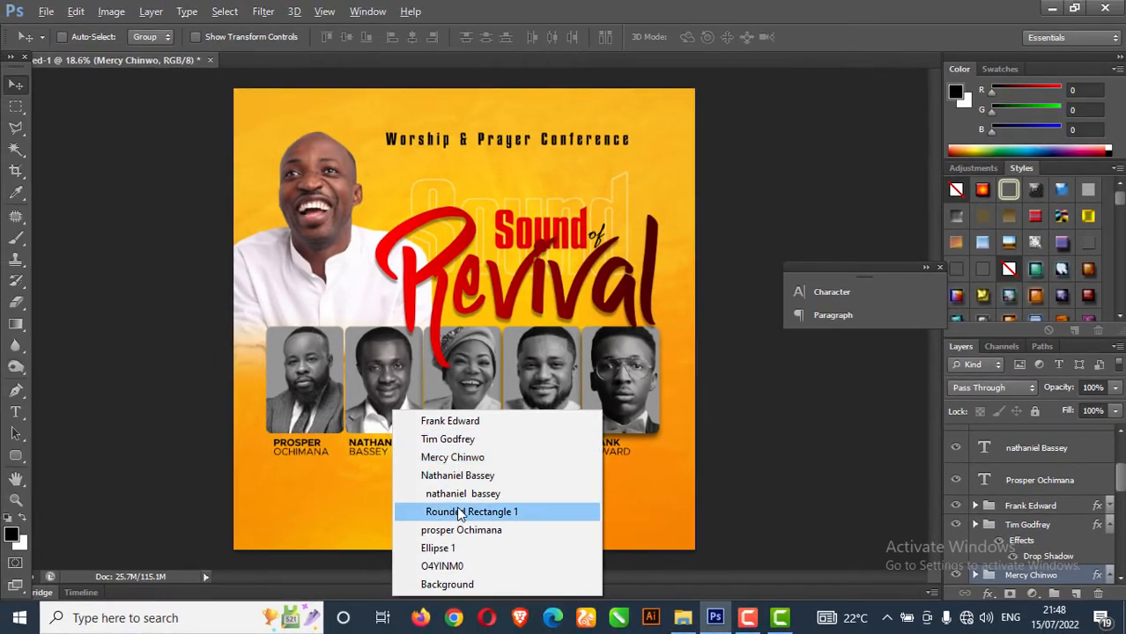
pyautogui.click(457, 476)
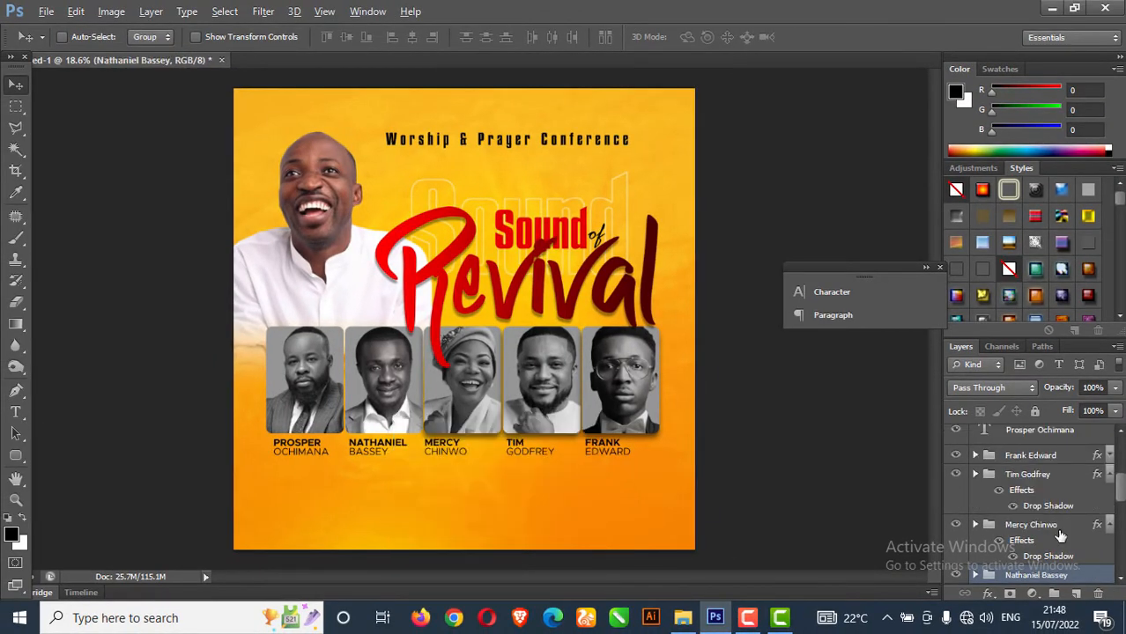
pyautogui.rightClick(1035, 577)
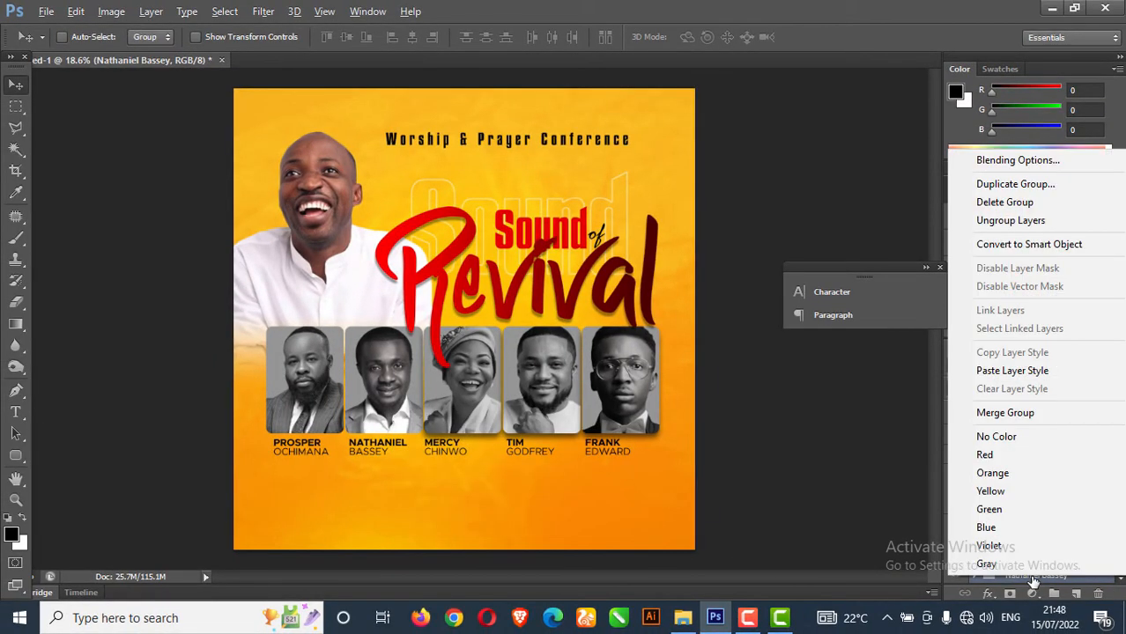
pyautogui.click(1022, 370)
# Select the prosper Ochimana group and paste the copied drop shadow style onto it
pyautogui.rightClick(298, 395)
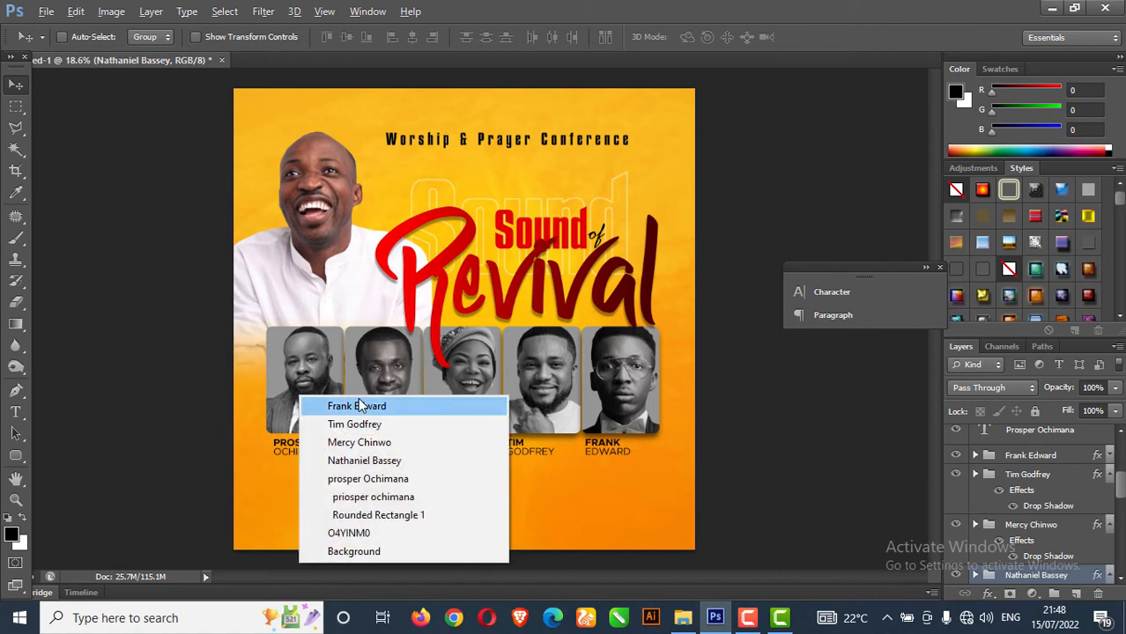
pyautogui.click(368, 480)
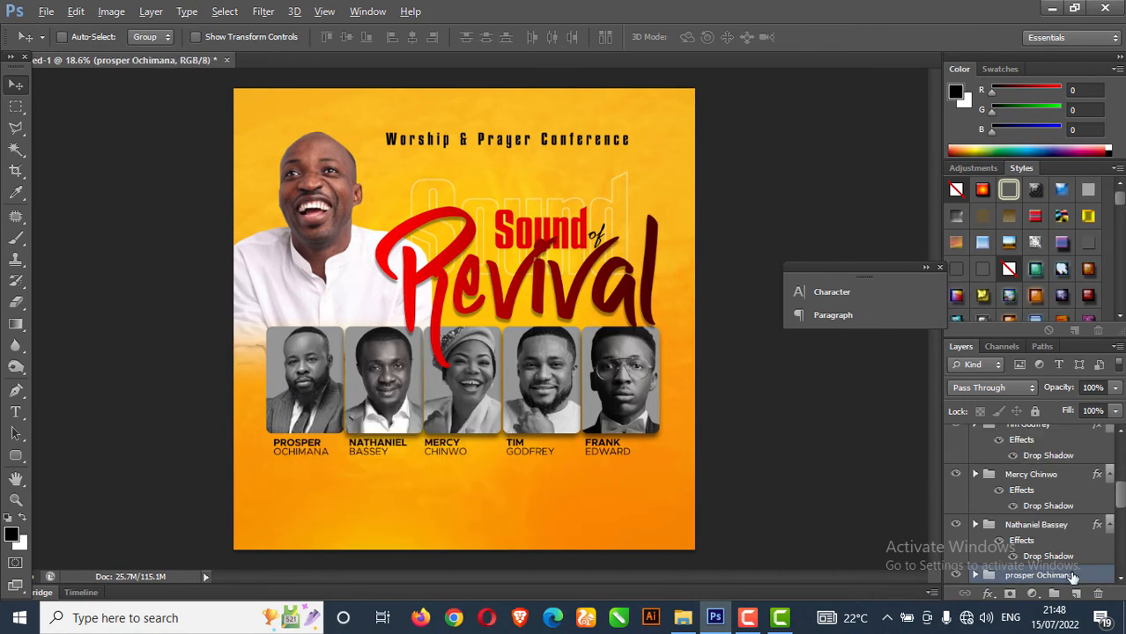
pyautogui.rightClick(1071, 577)
pyautogui.click(982, 374)
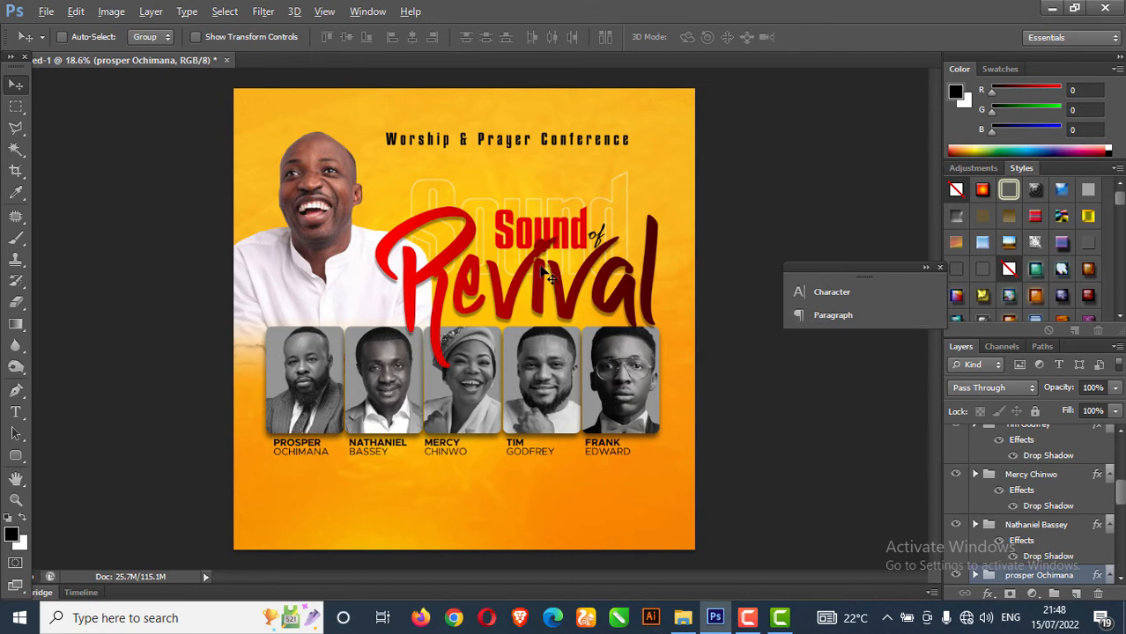
pyautogui.rightClick(512, 240)
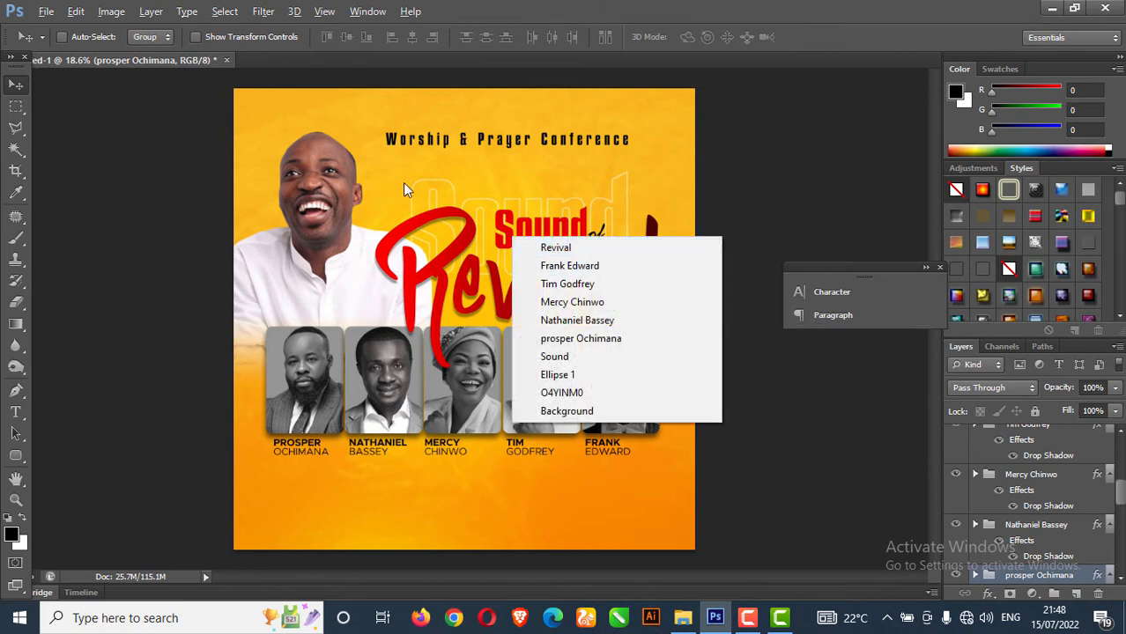
pyautogui.click(530, 230)
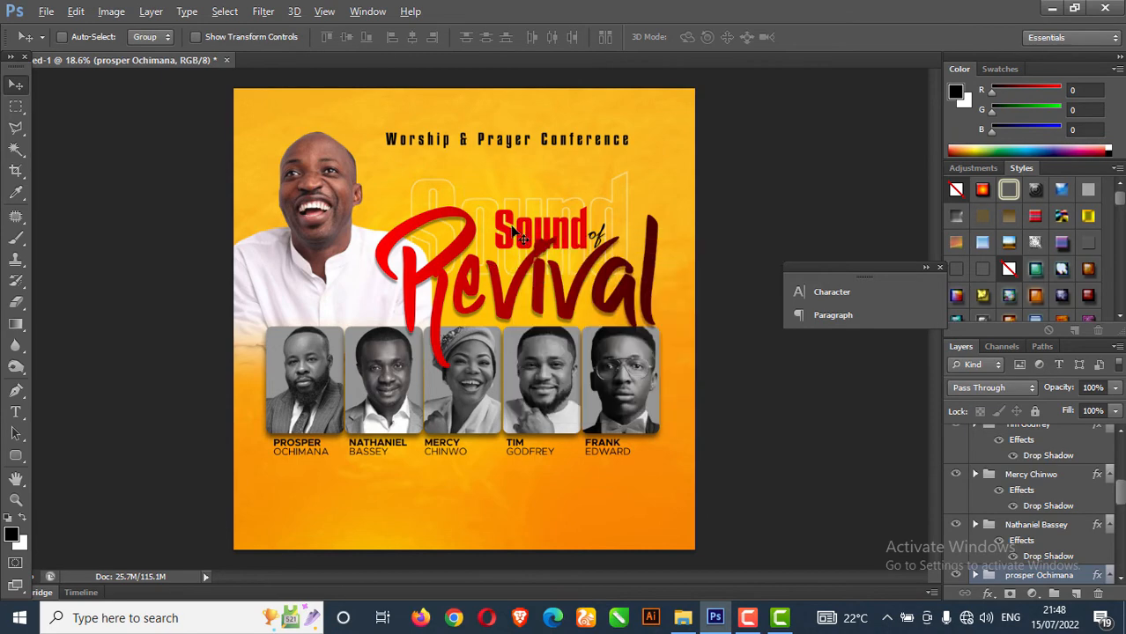
pyautogui.rightClick(513, 228)
pyautogui.click(430, 224)
# Place the rough edge image from the resource folder, widen it to about 106%, and position it across the flyer's lower part
pyautogui.click(681, 617)
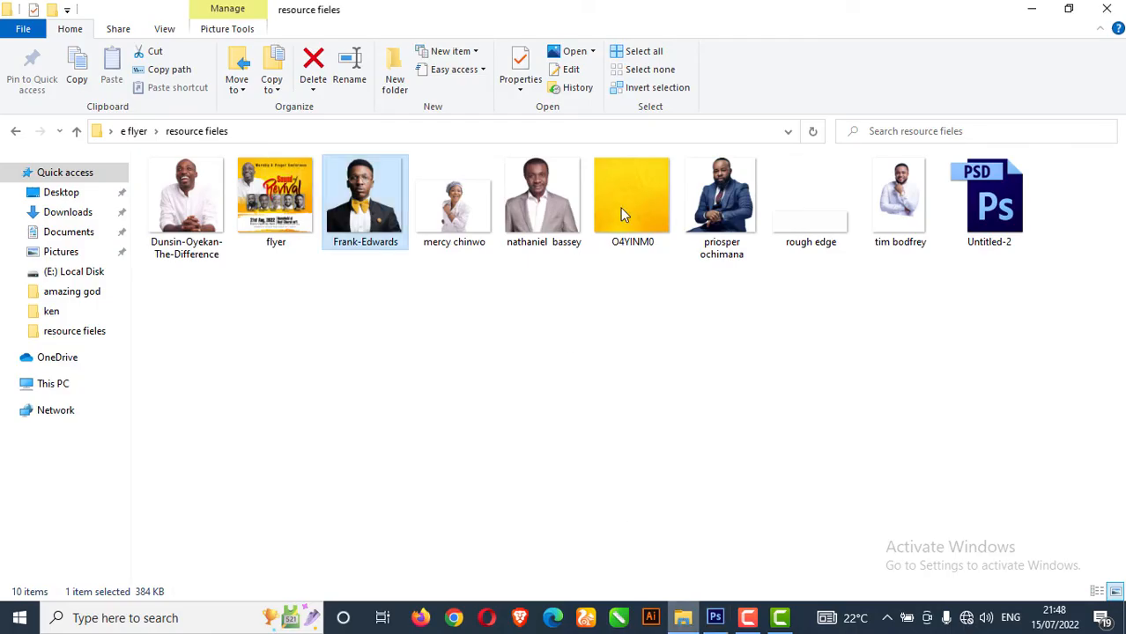
pyautogui.click(821, 244)
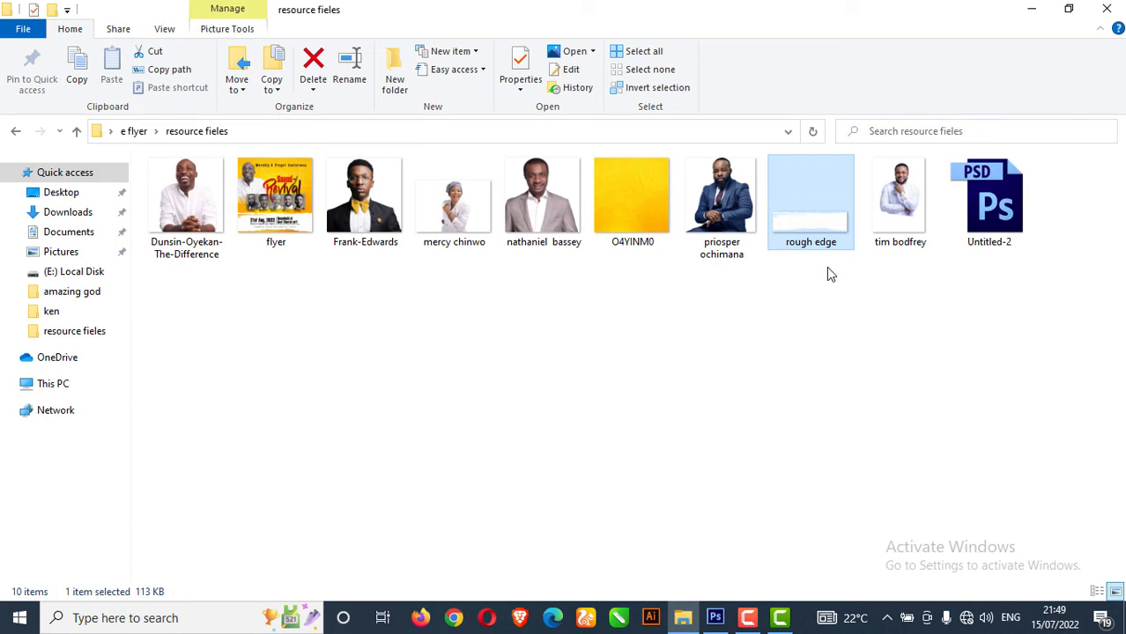
pyautogui.moveTo(810, 226); pyautogui.dragTo(570, 478)
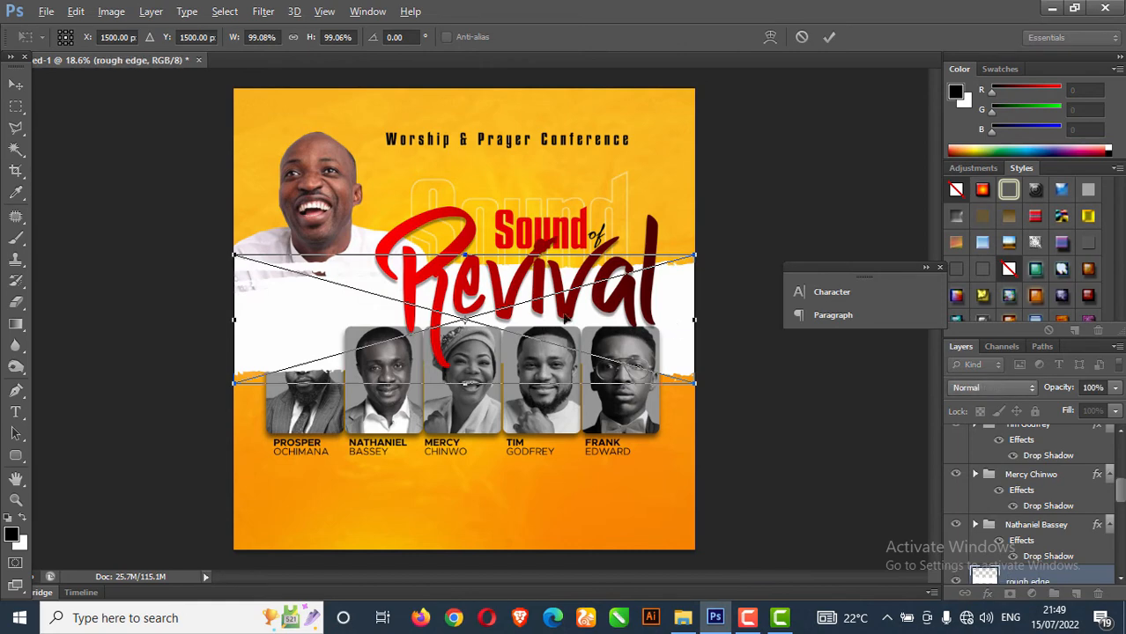
pyautogui.moveTo(673, 328); pyautogui.dragTo(663, 492)
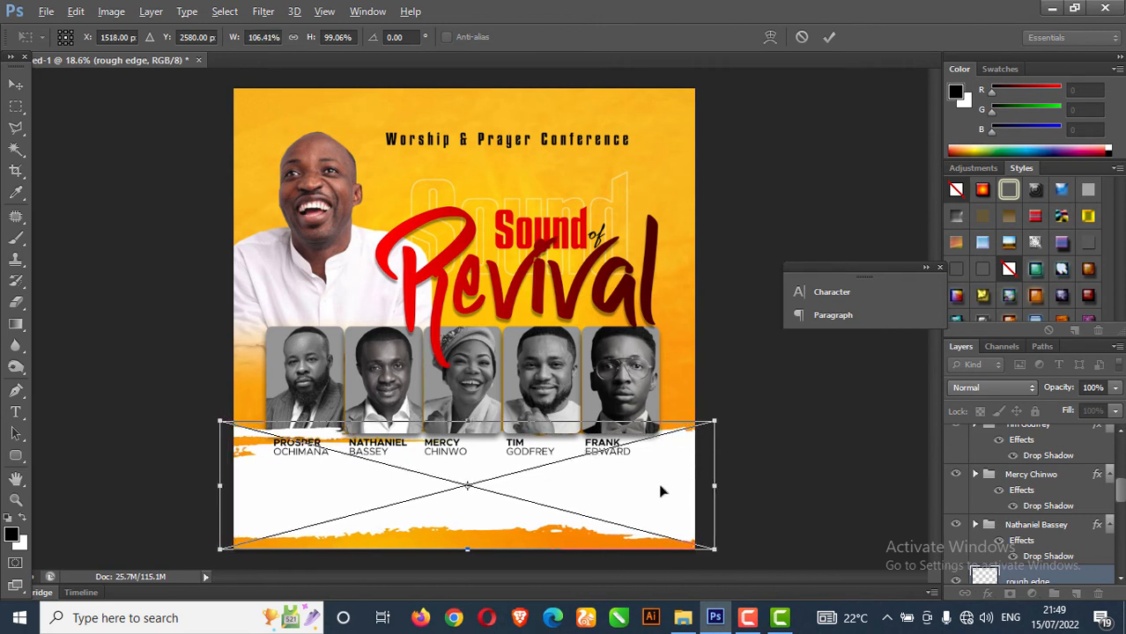
pyautogui.press('Return')
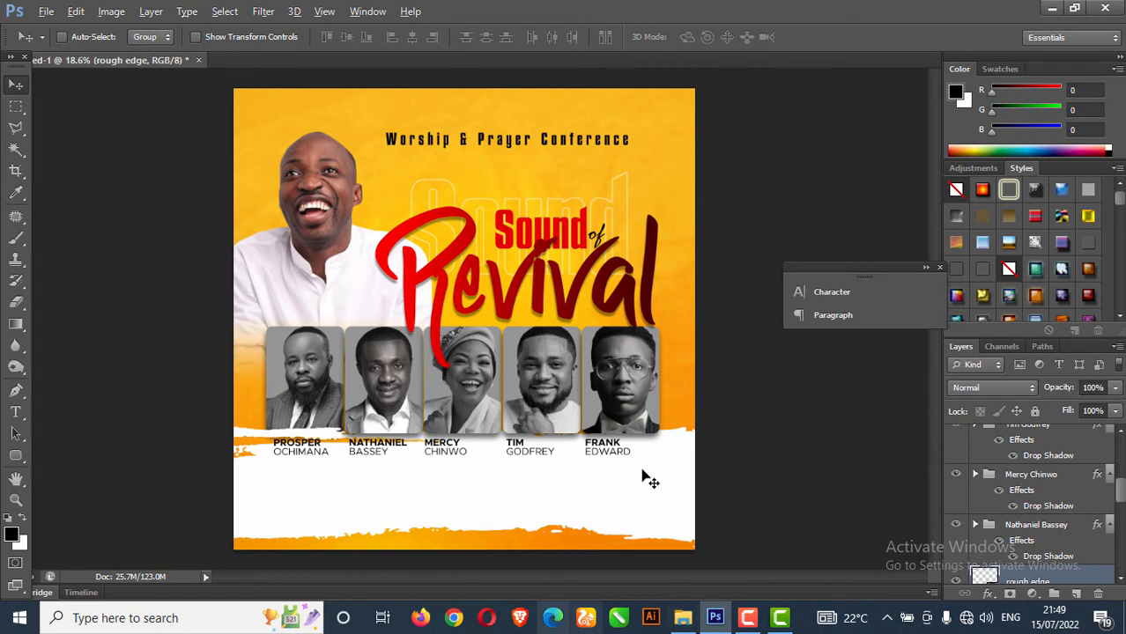
# Select the outlined Sound layer with the Sound, of and Revival text layers, and move them up about 1.7 cm
pyautogui.rightClick(492, 203)
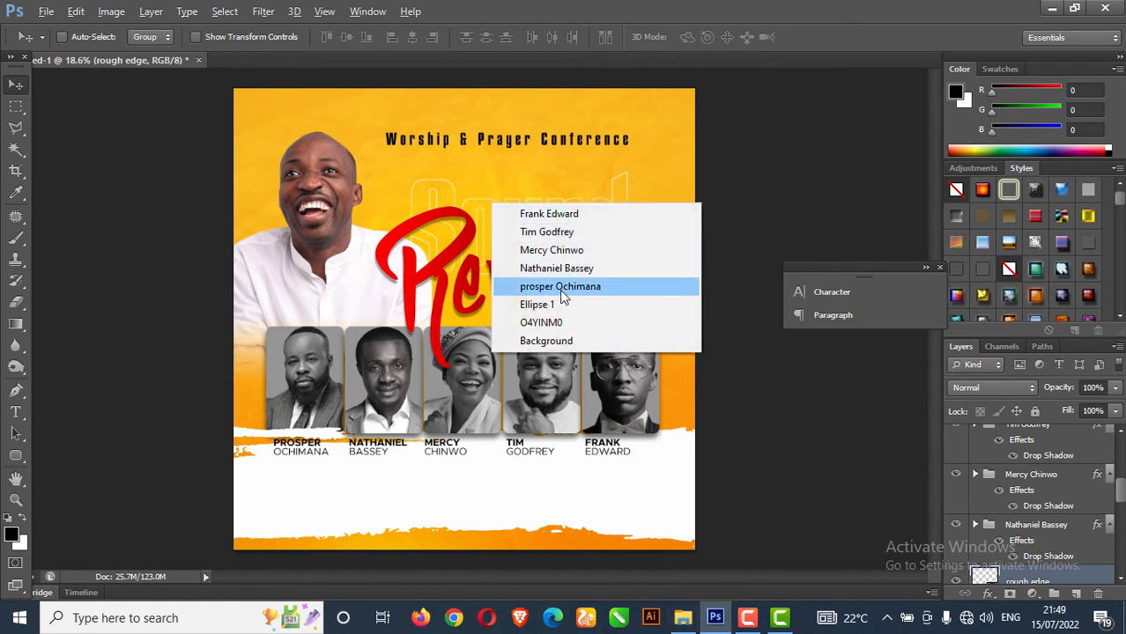
pyautogui.click(429, 185)
pyautogui.rightClick(429, 184)
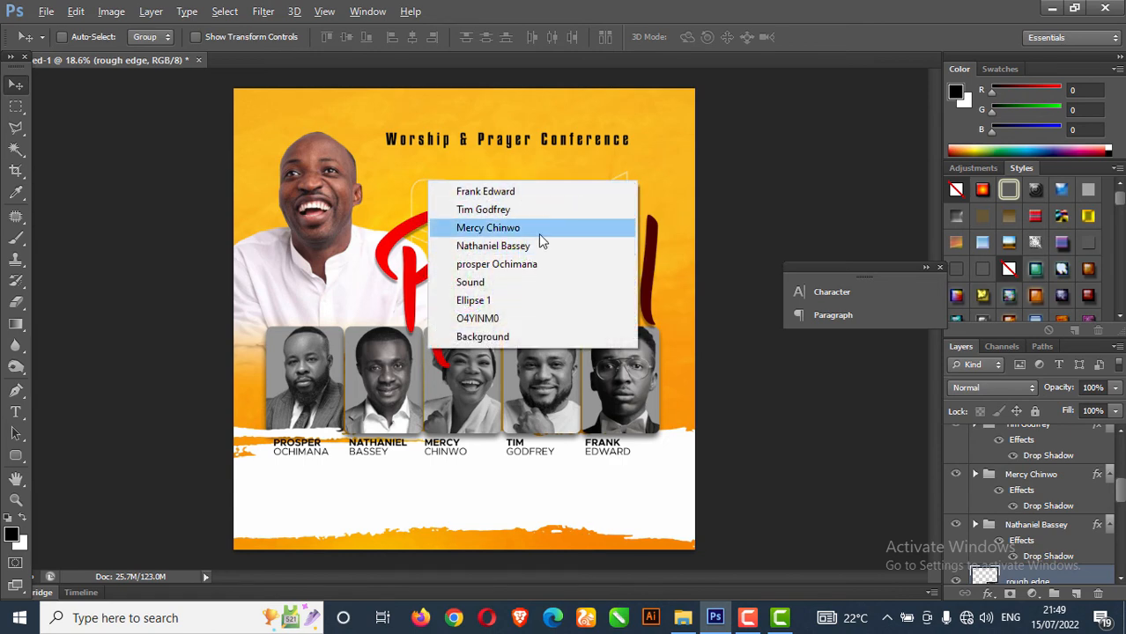
pyautogui.click(495, 283)
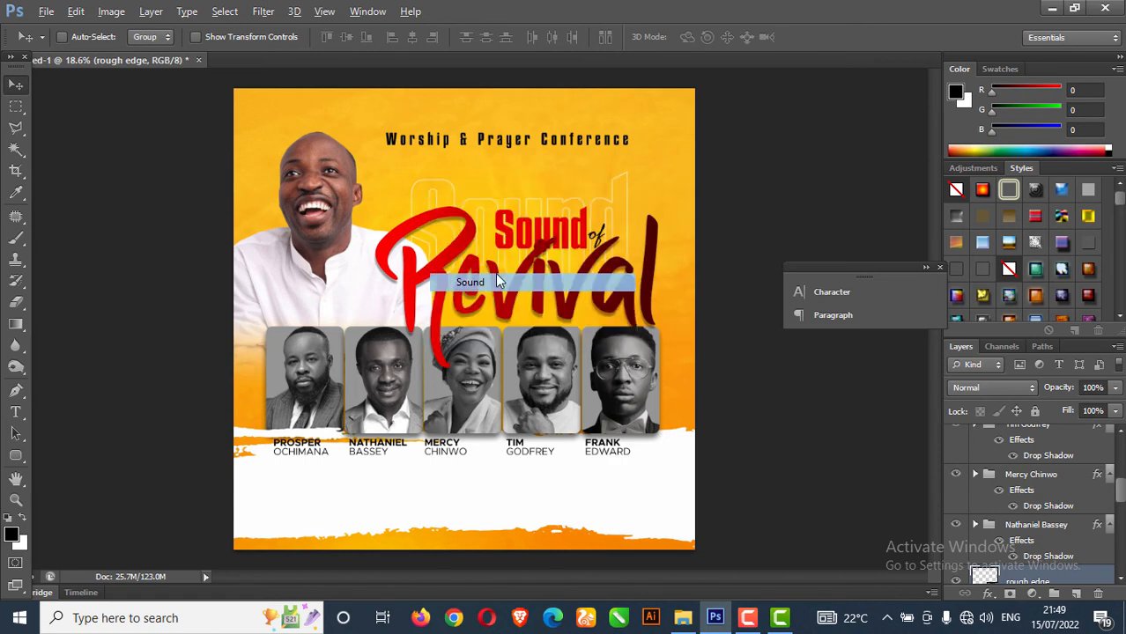
pyautogui.rightClick(564, 231)
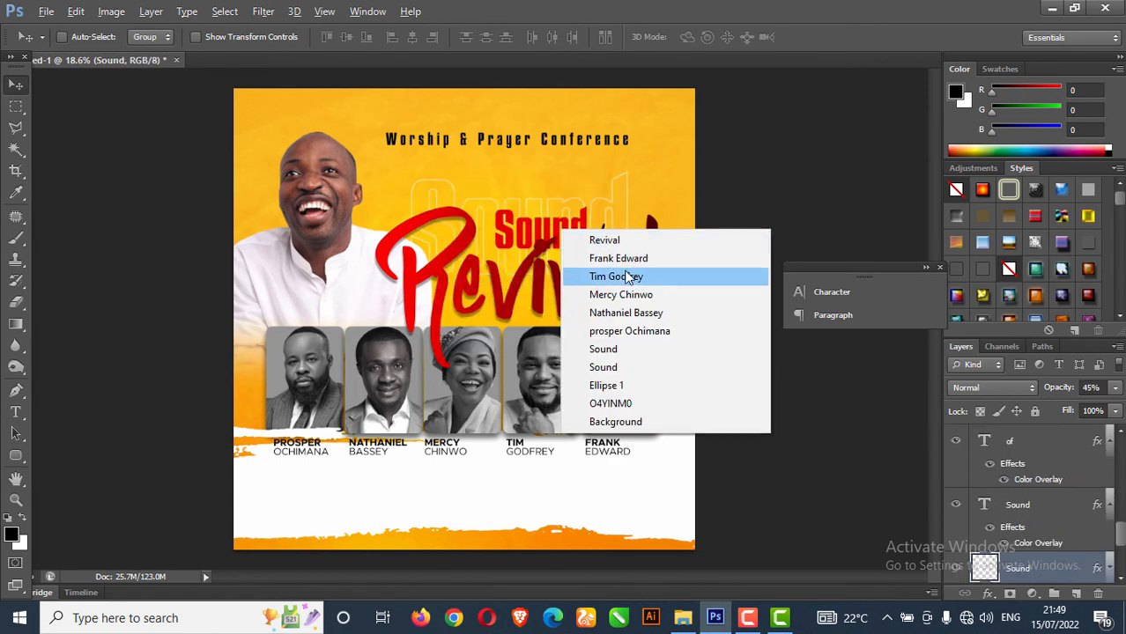
pyautogui.click(604, 349)
pyautogui.rightClick(596, 241)
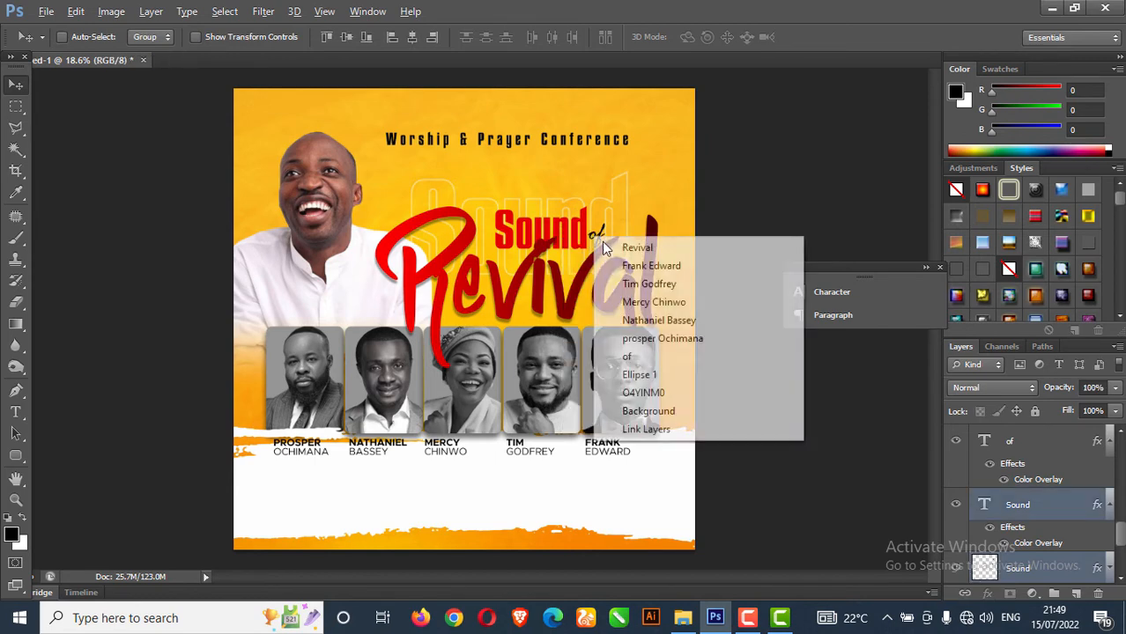
pyautogui.click(625, 357)
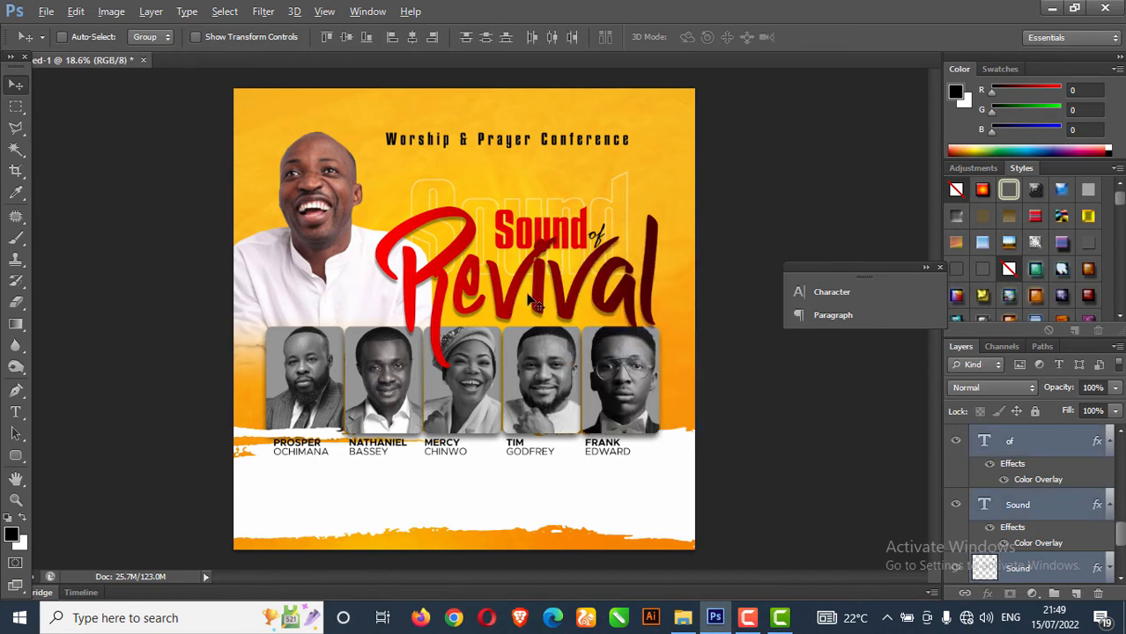
pyautogui.rightClick(512, 294)
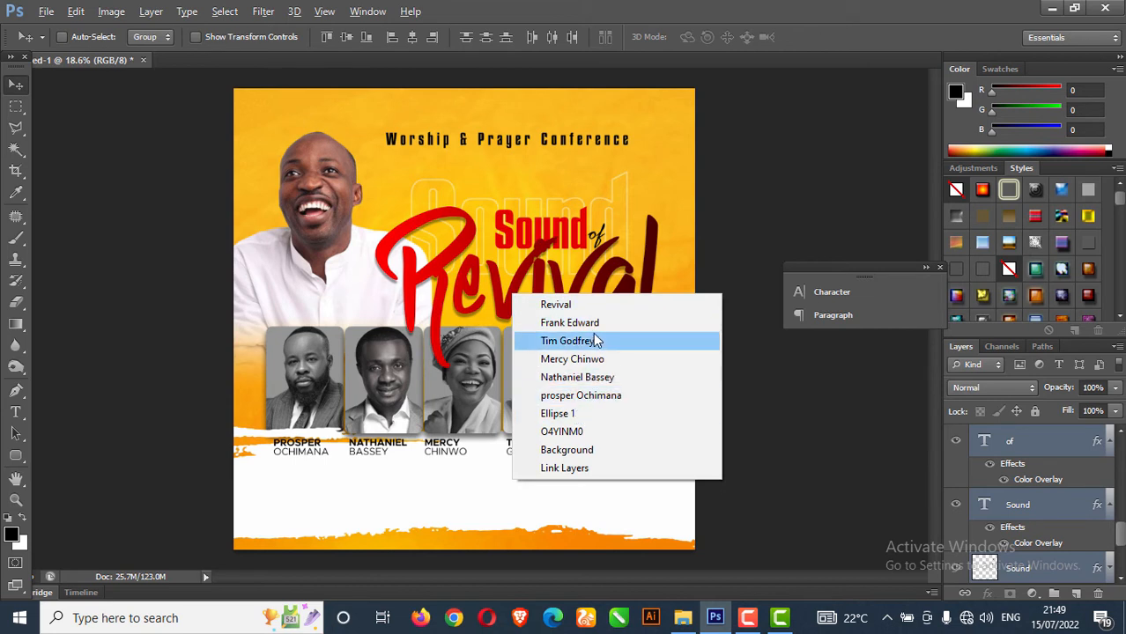
pyautogui.click(578, 308)
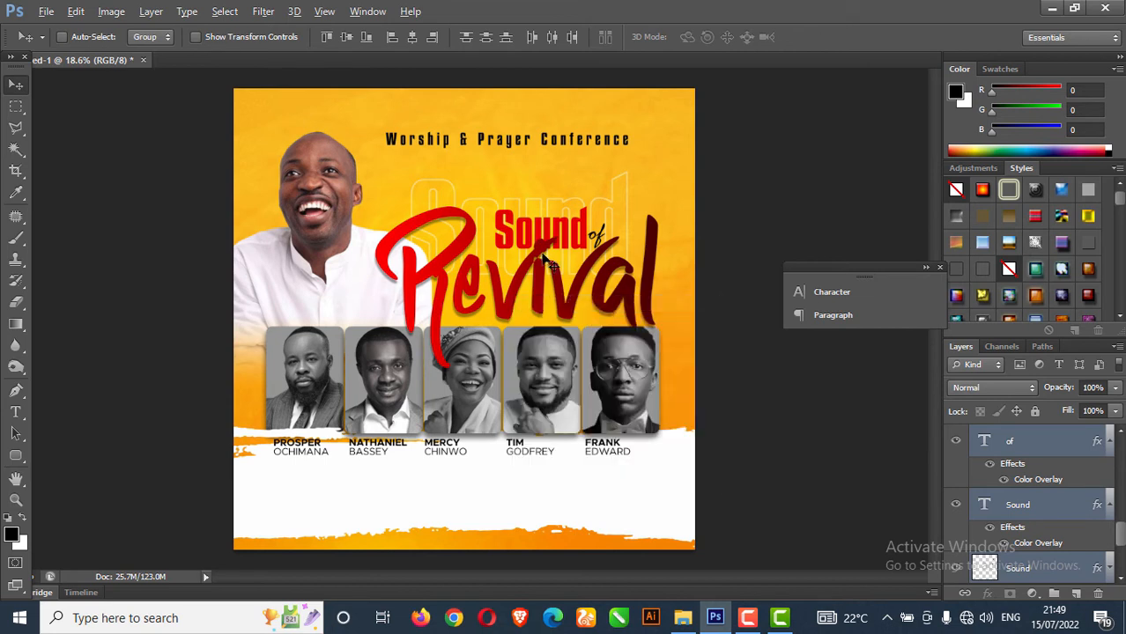
pyautogui.moveTo(547, 265); pyautogui.dragTo(545, 227)
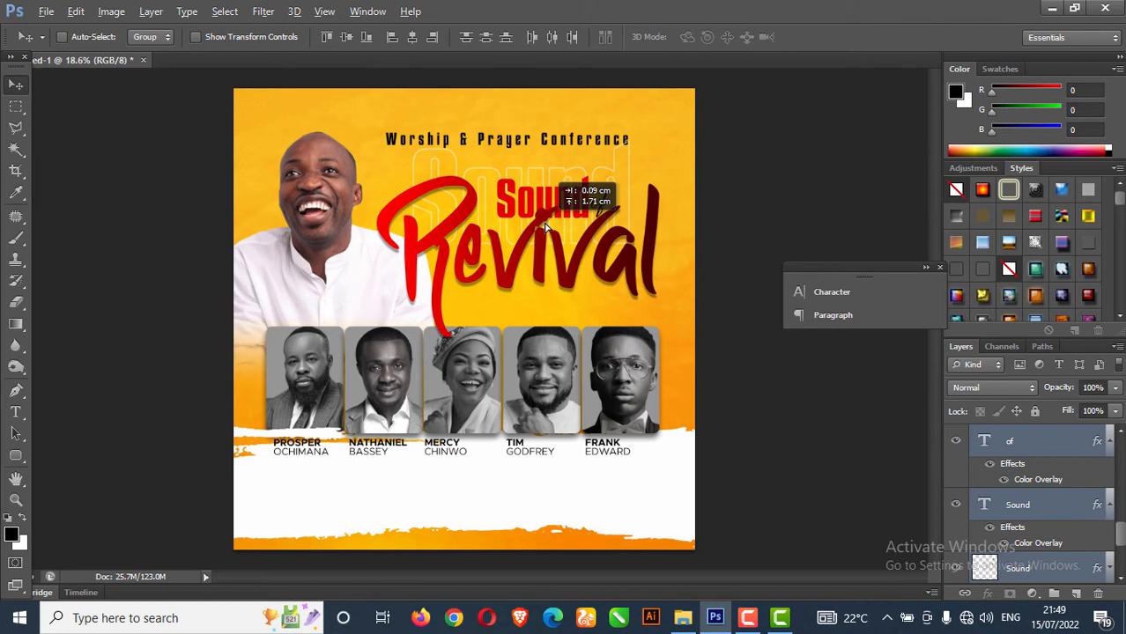
pyautogui.moveTo(546, 227); pyautogui.dragTo(546, 227)
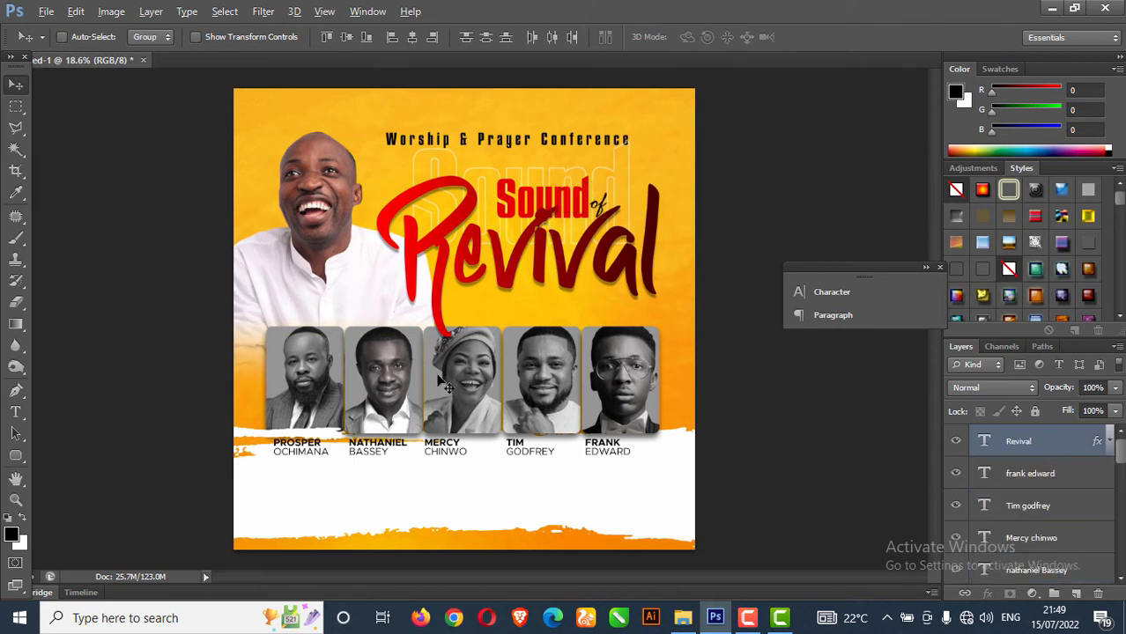
# Try moving the captions and the portrait groups from Frank Edward to Nathaniel Bassey slightly upward, and undo the move
pyautogui.rightClick(319, 363)
pyautogui.click(379, 368)
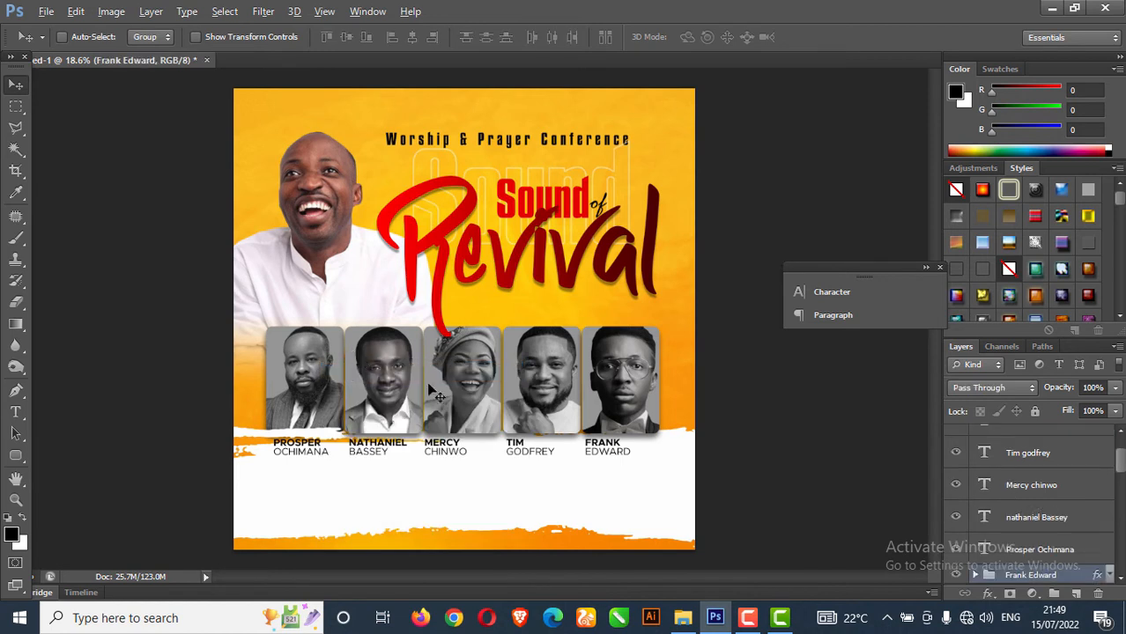
pyautogui.scroll(2, 1004, 483)
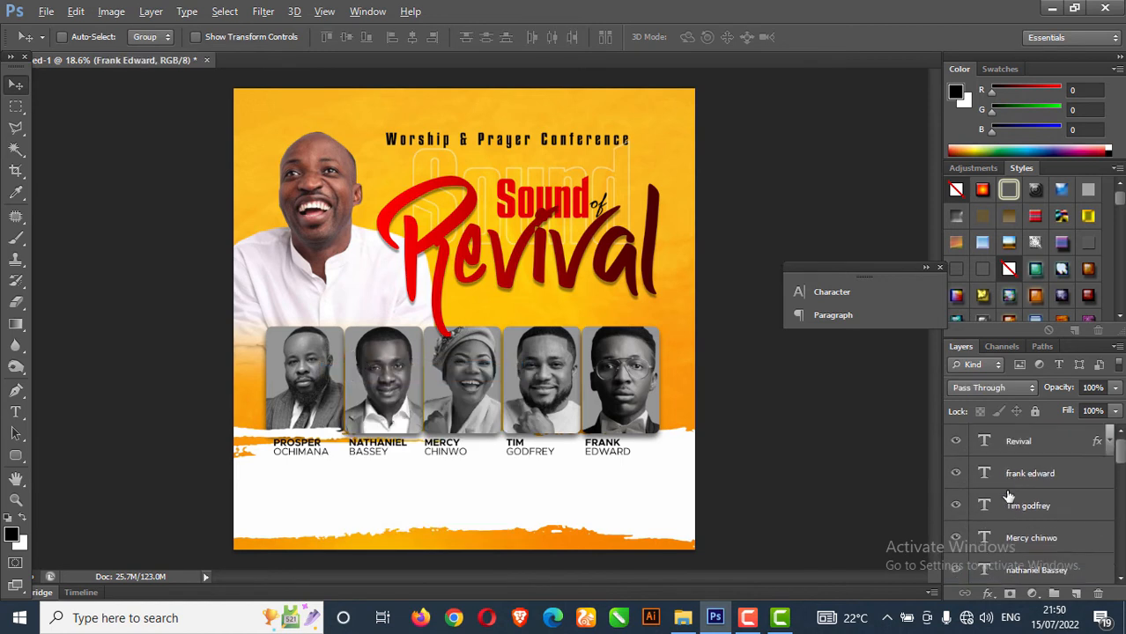
pyautogui.click(1008, 481)
pyautogui.scroll(-3, 1009, 499)
pyautogui.click(1109, 504)
pyautogui.click(1109, 454)
pyautogui.keyDown('shift'); pyautogui.click(998, 493); pyautogui.keyUp('shift')
pyautogui.moveTo(566, 432); pyautogui.dragTo(573, 421)
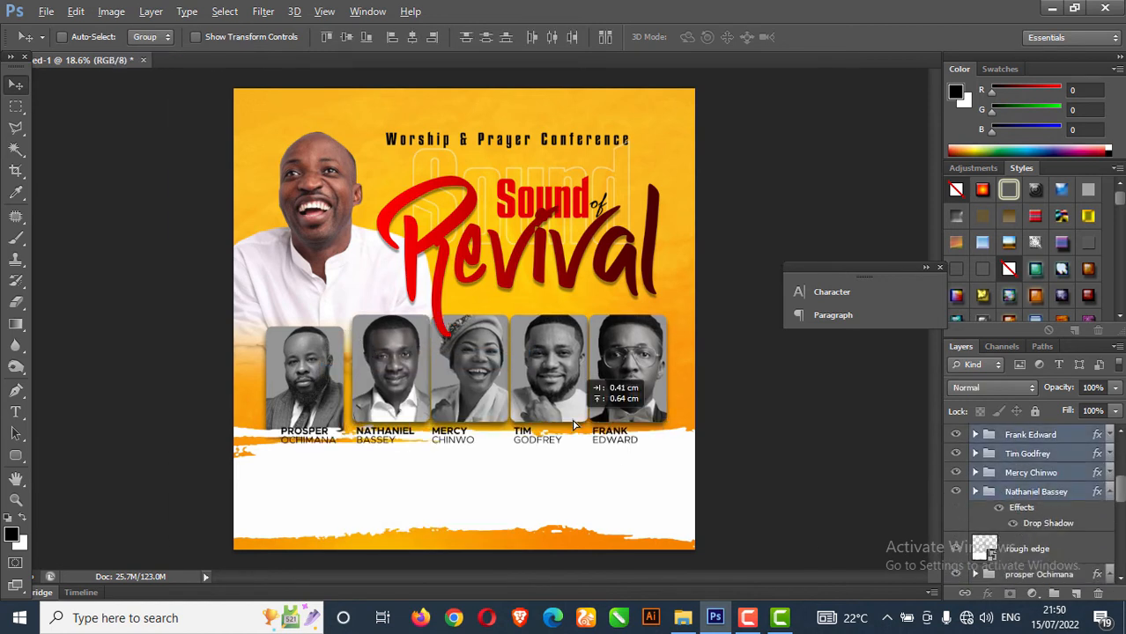
pyautogui.hotkey('ctrl', 'z')
# Reselect the layers from the frank edward caption down through the portrait groups, try raising them again, and undo it
pyautogui.click(1045, 476)
pyautogui.scroll(-3, 1046, 485)
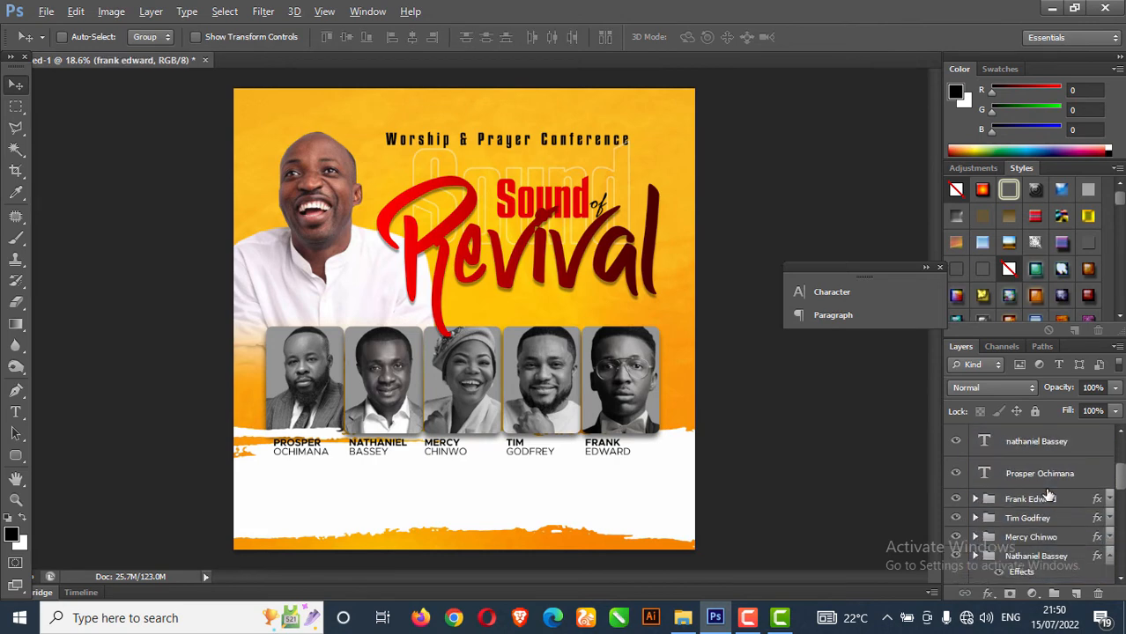
pyautogui.scroll(-2, 1048, 494)
pyautogui.keyDown('shift'); pyautogui.click(1061, 495); pyautogui.keyUp('shift')
pyautogui.moveTo(614, 407); pyautogui.dragTo(621, 395)
pyautogui.hotkey('ctrl', 'z')
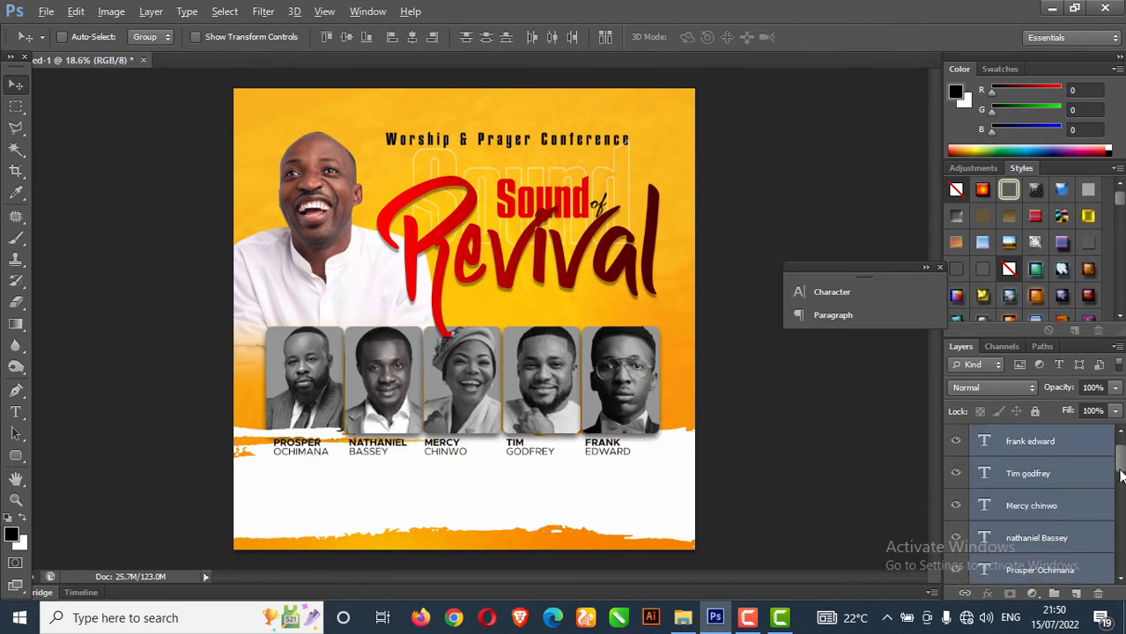
# Reorder the prosper Ochimana group above the rough edge layer, directly beneath the Nathaniel Bassey group
pyautogui.click(1057, 476)
pyautogui.scroll(-4, 1035, 538)
pyautogui.click(1109, 493)
pyautogui.moveTo(1032, 542); pyautogui.dragTo(1026, 504)
# Select all five name captions and portrait groups and move them up, clear of the white rough edge
pyautogui.scroll(3, 1021, 503)
pyautogui.click(1019, 476)
pyautogui.scroll(-3, 1020, 483)
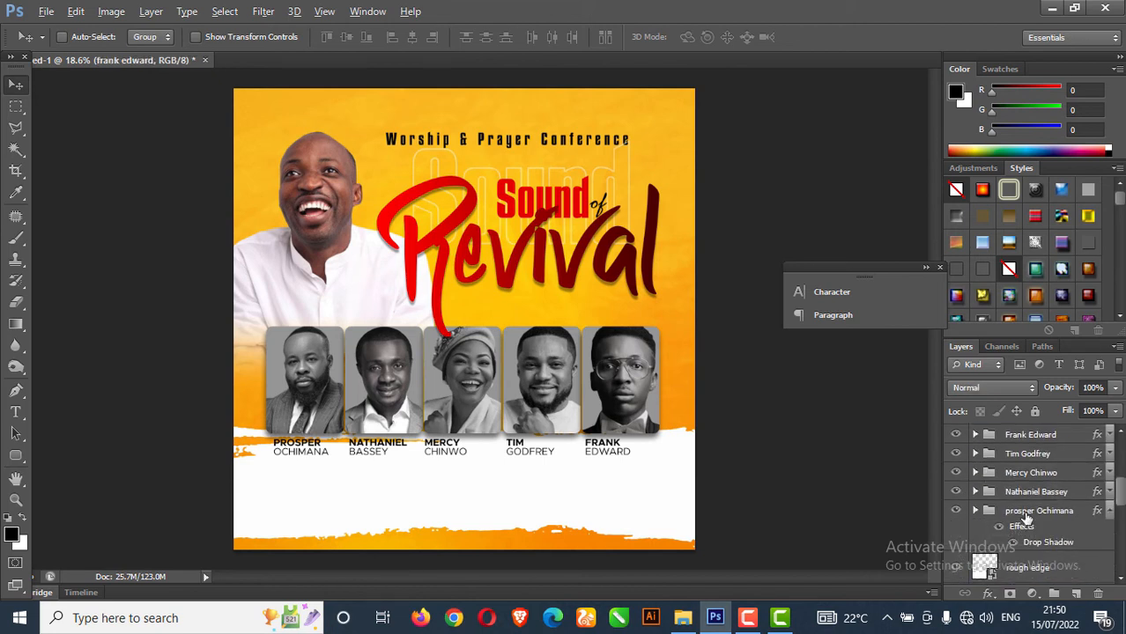
pyautogui.keyDown('shift'); pyautogui.click(1026, 520); pyautogui.keyUp('shift')
pyautogui.moveTo(572, 408); pyautogui.dragTo(579, 385)
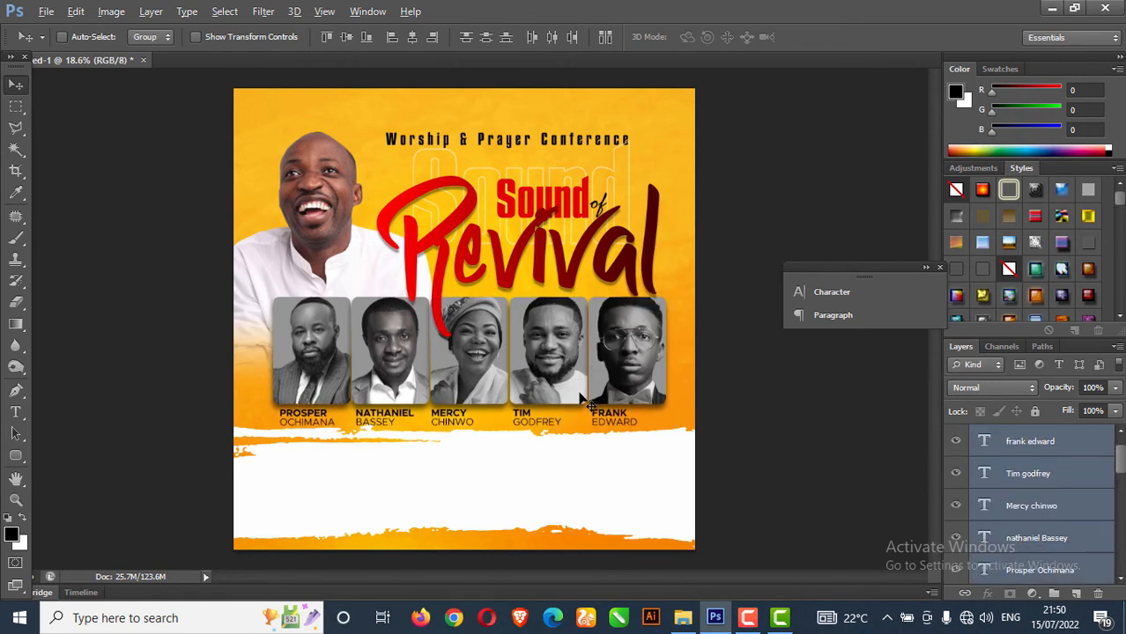
# Nudge the selected captions and portraits slightly down and to the left to centre the row
pyautogui.press('Down')
pyautogui.press('Down')
pyautogui.press('Down')
pyautogui.press('Down')
pyautogui.press('Up')
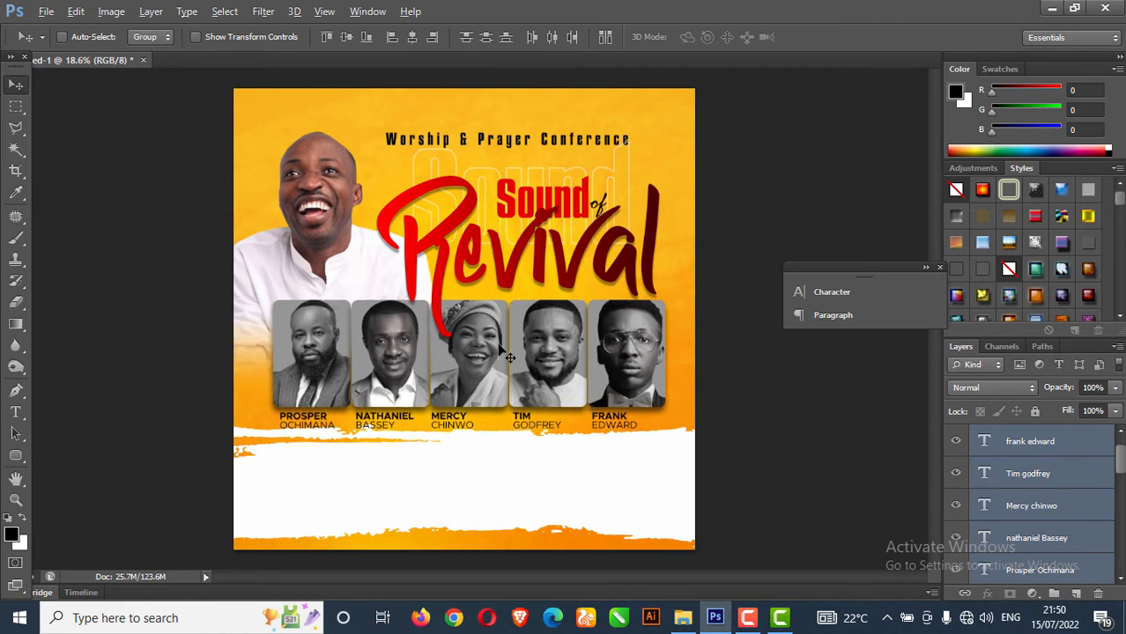
pyautogui.press('Left')
pyautogui.press('Left')
pyautogui.press('Left')
pyautogui.press('Left')
pyautogui.press('Left')
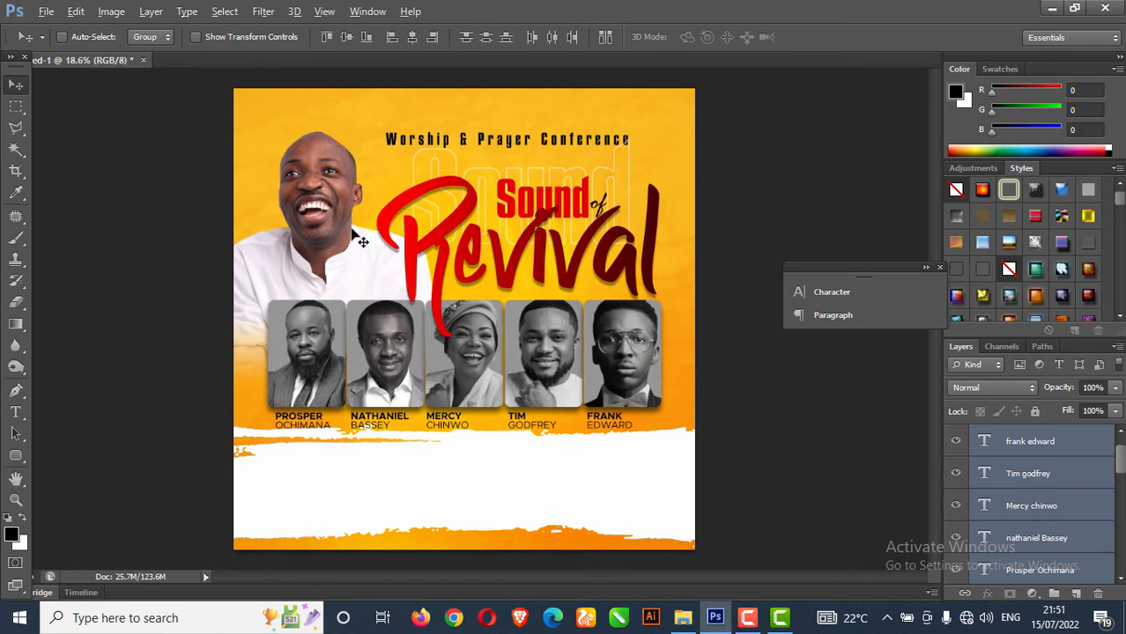
# Select the Dunsin-Oyekan-The-Difference portrait layer and move it up beside the title
pyautogui.rightClick(337, 219)
pyautogui.click(304, 169)
pyautogui.rightClick(317, 180)
pyautogui.click(372, 280)
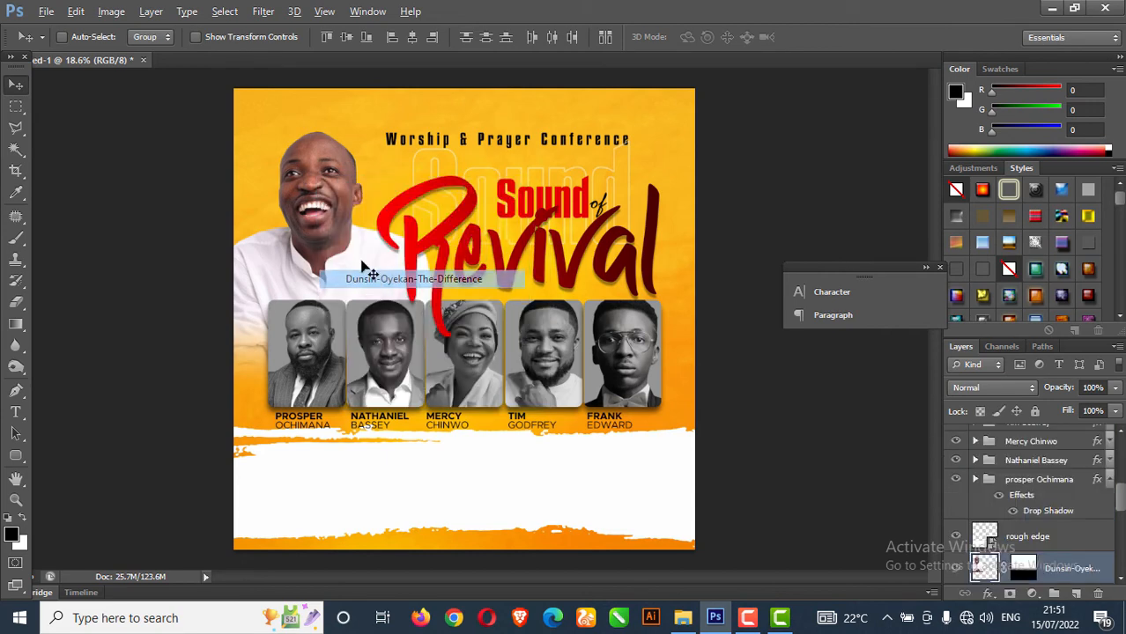
pyautogui.moveTo(326, 234); pyautogui.dragTo(333, 211)
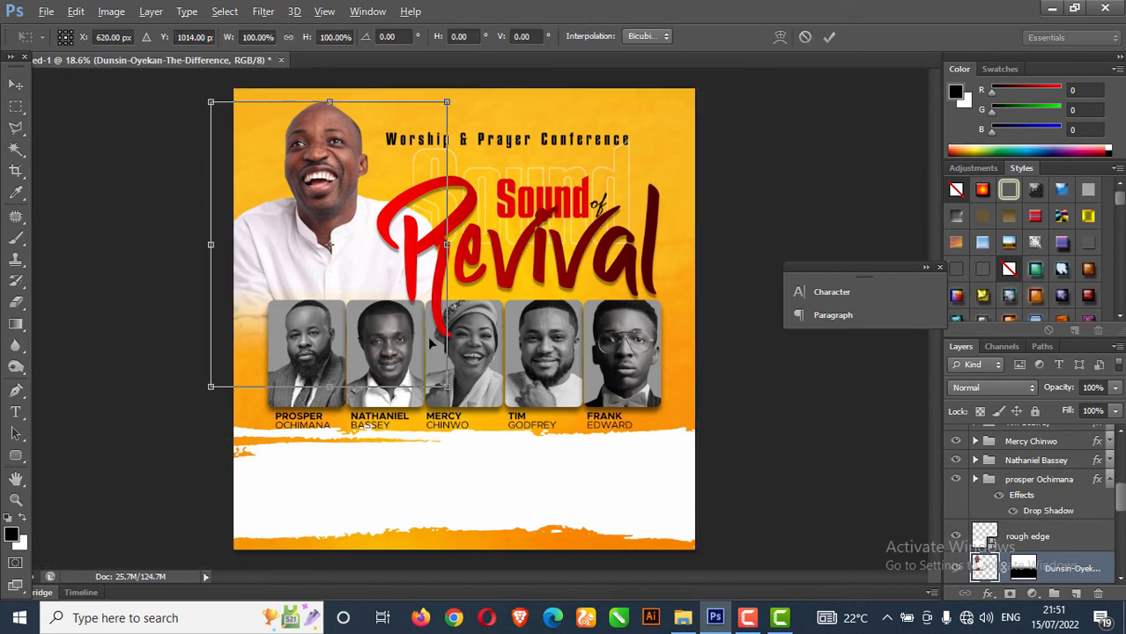
# Scale the Dunsin Oyekan portrait to about 111%, shift it toward the flyer's upper-left corner, and lower it slightly
pyautogui.hotkey('ctrl', 't')
pyautogui.moveTo(442, 384); pyautogui.dragTo(468, 415)
pyautogui.moveTo(315, 211)
pyautogui.mouseDown()
pyautogui.moveTo(288, 199)
pyautogui.moveTo(296, 208)
pyautogui.mouseUp()
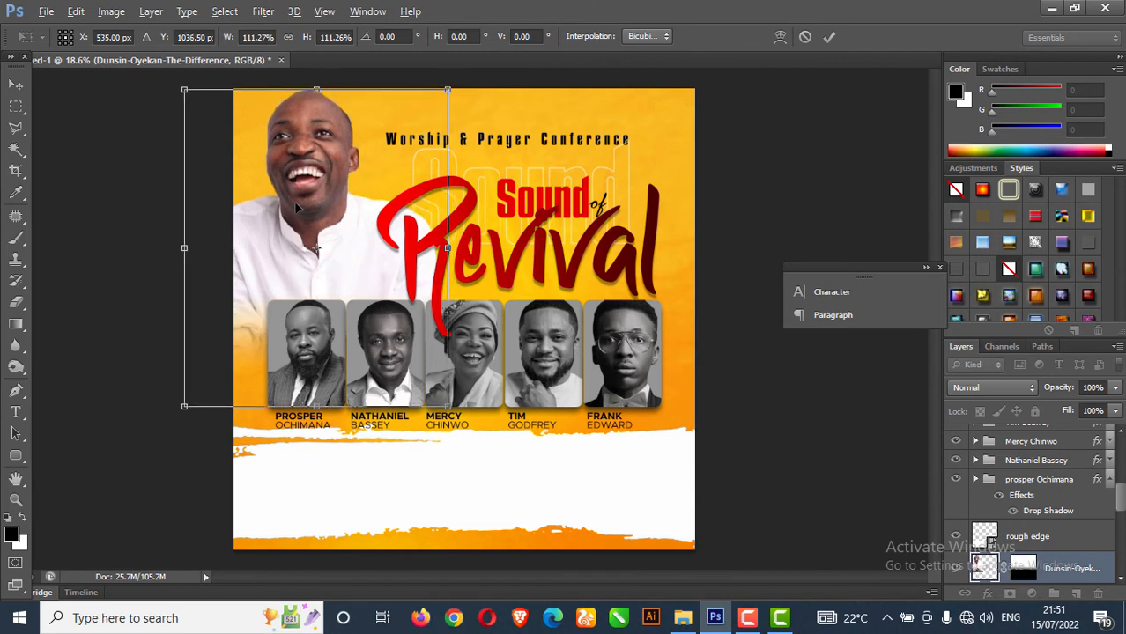
pyautogui.press('Return')
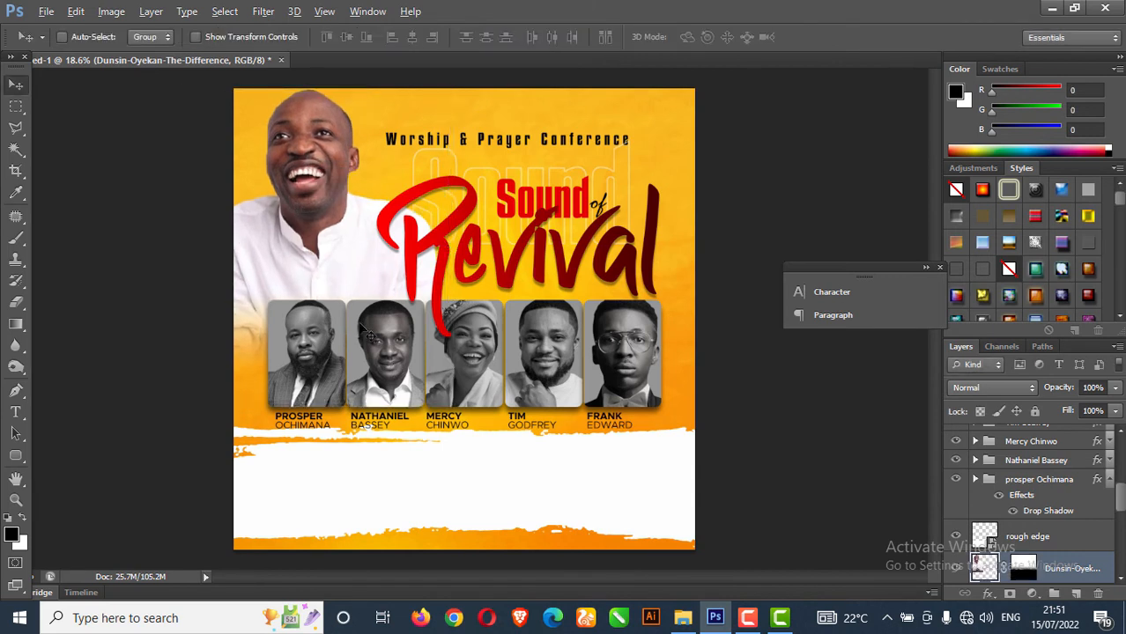
pyautogui.moveTo(351, 233); pyautogui.dragTo(350, 240)
# Select the rough edge layer and move it slightly down so it clears the guest captions
pyautogui.rightClick(426, 489)
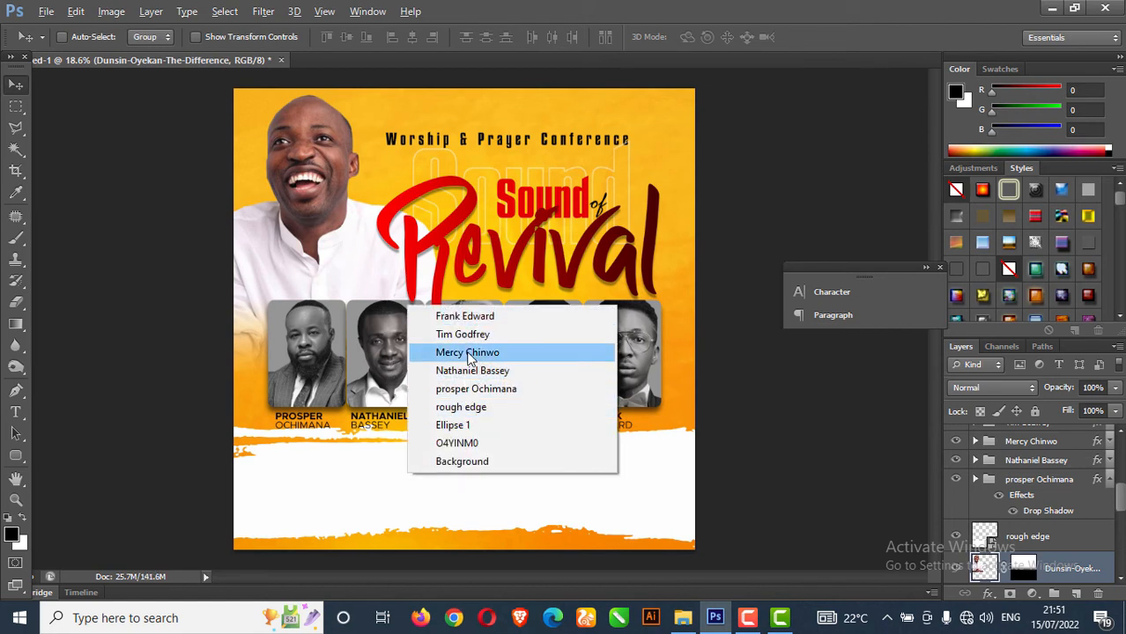
pyautogui.click(483, 414)
pyautogui.moveTo(543, 485); pyautogui.dragTo(538, 493)
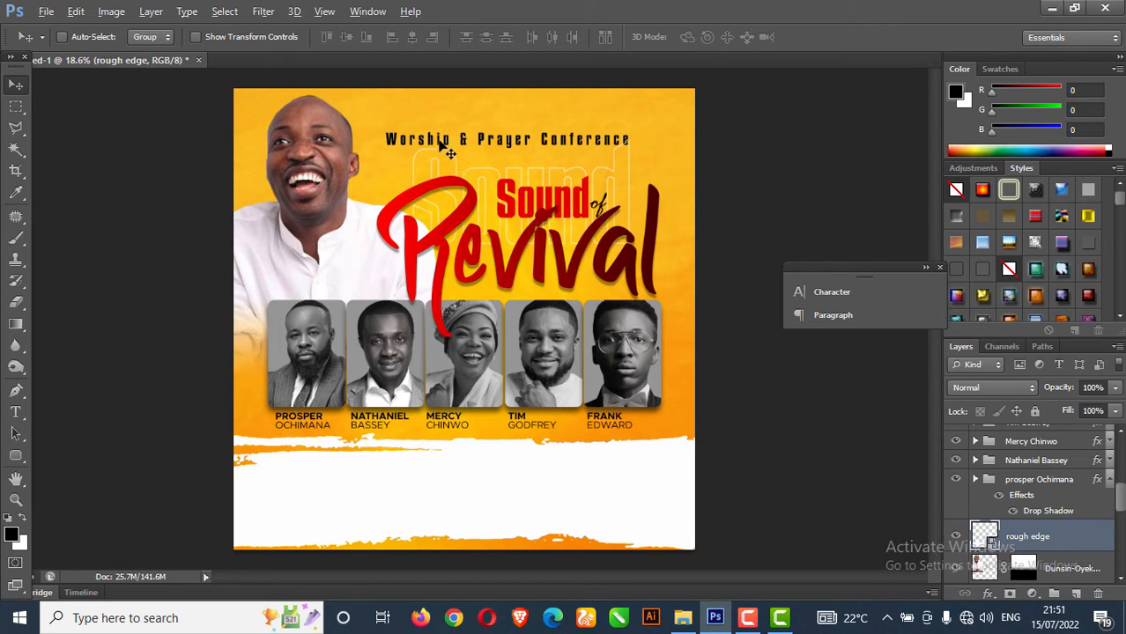
# Duplicate the "Worship & Prayer Conference" text layer and move the copy down onto the white rough-edge band
pyautogui.rightClick(465, 139)
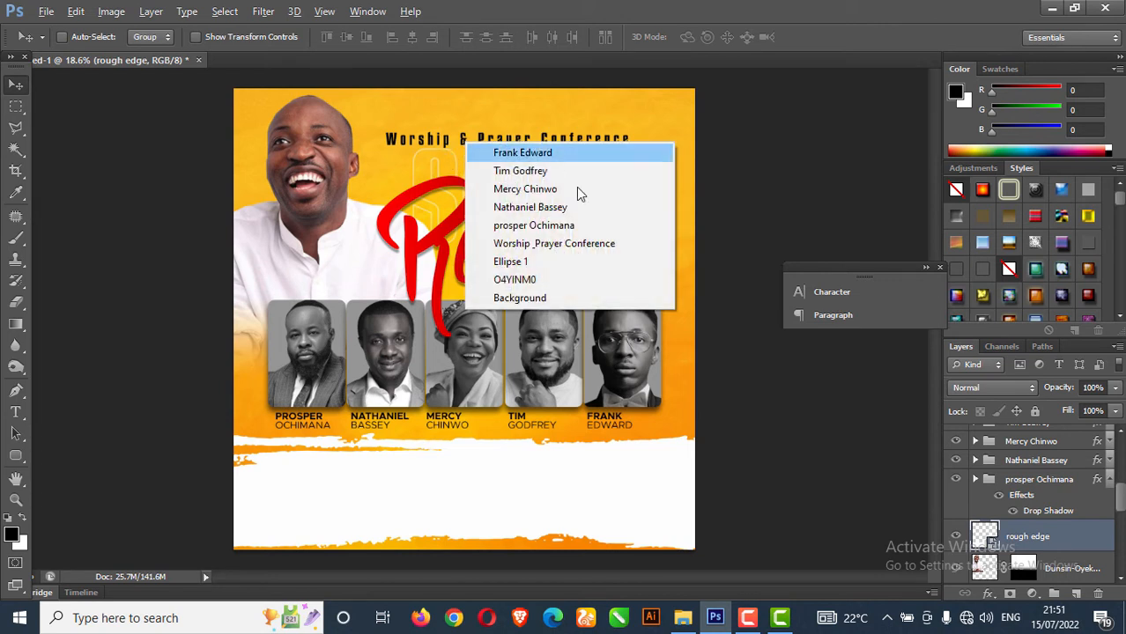
pyautogui.click(580, 244)
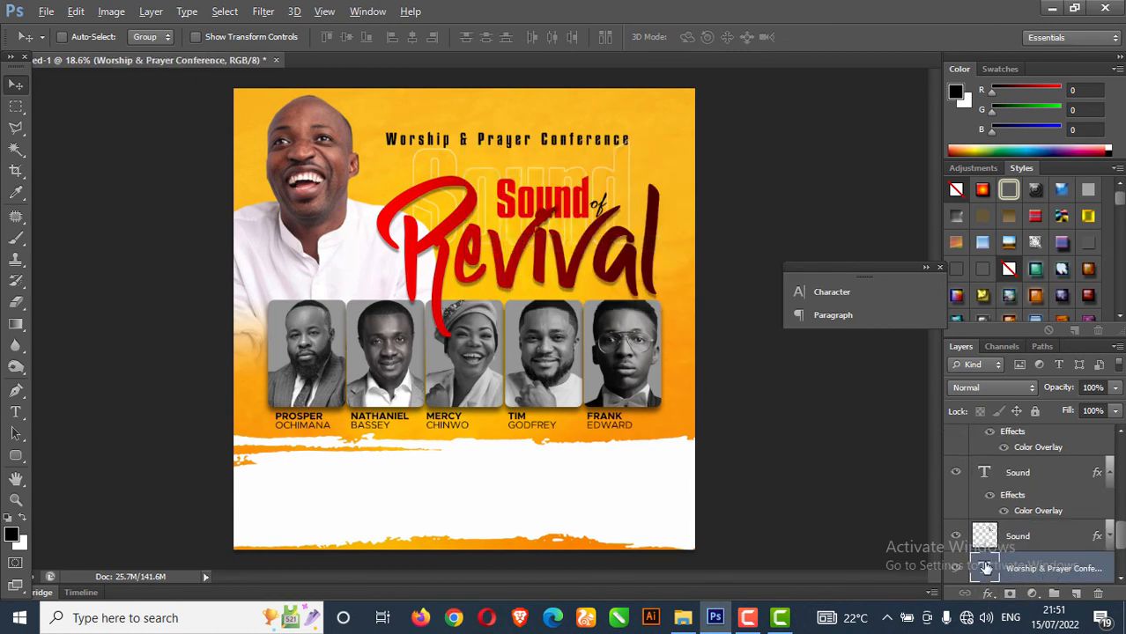
pyautogui.hotkey('ctrl', 'j')
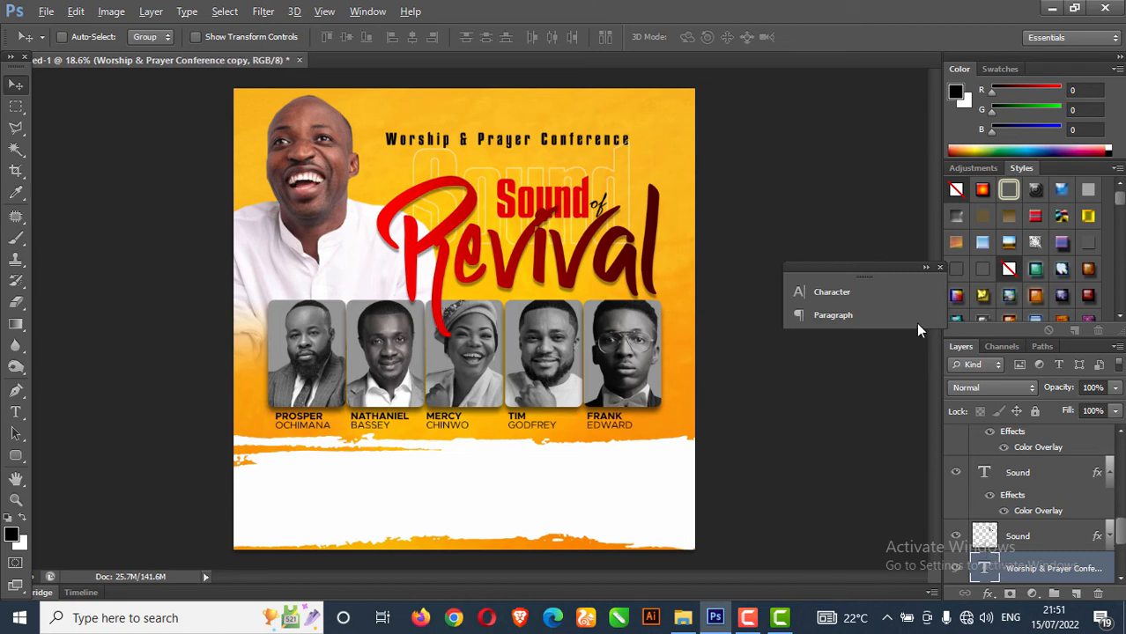
pyautogui.moveTo(536, 145); pyautogui.dragTo(600, 484)
# Reorder the copied conference text layer to sit directly above the rough edge layer, and shift the text left within the white band
pyautogui.moveTo(1050, 570); pyautogui.dragTo(1043, 439)
pyautogui.scroll(1, 1049, 506)
pyautogui.scroll(2, 1045, 474)
pyautogui.moveTo(1036, 509); pyautogui.dragTo(1034, 441)
pyautogui.moveTo(1039, 480); pyautogui.dragTo(1035, 434)
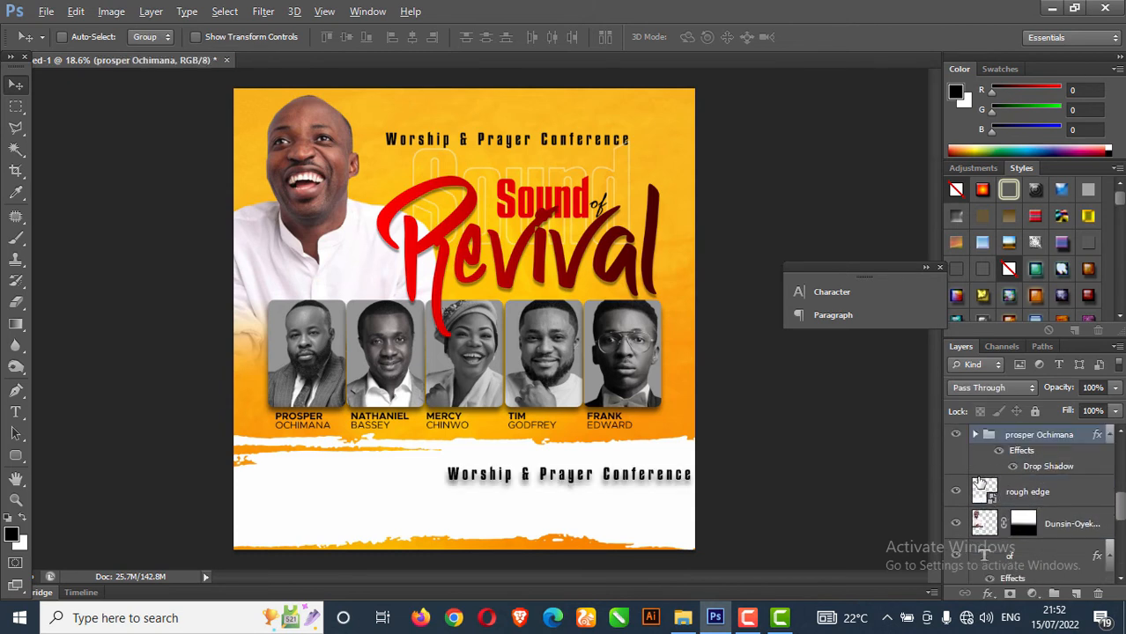
pyautogui.moveTo(1032, 534); pyautogui.dragTo(1021, 508)
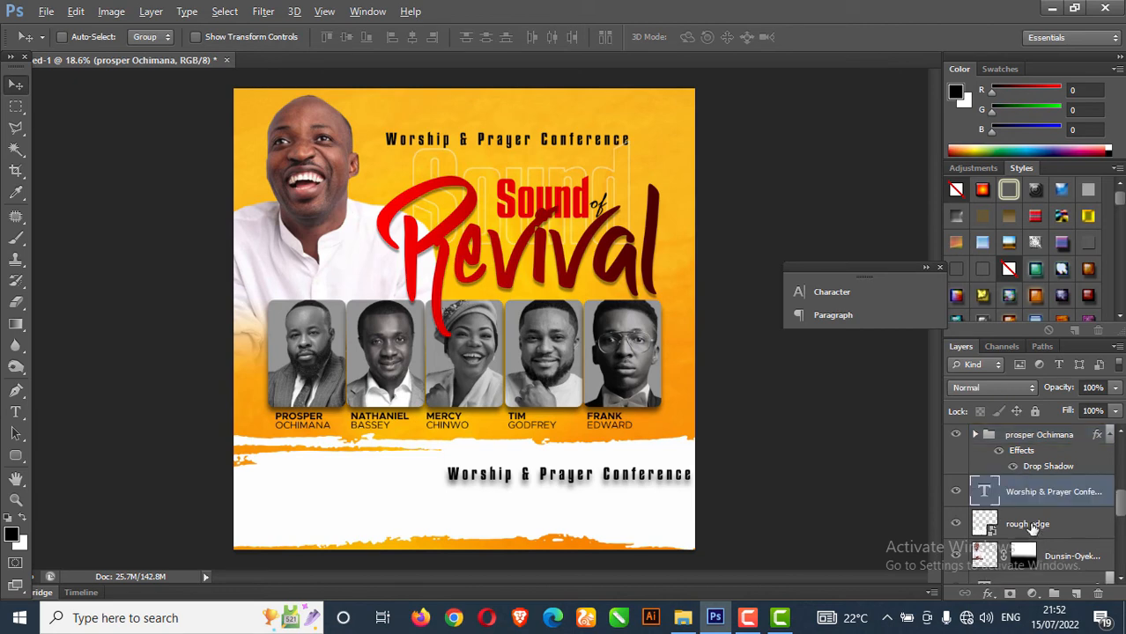
pyautogui.moveTo(622, 478); pyautogui.dragTo(469, 482)
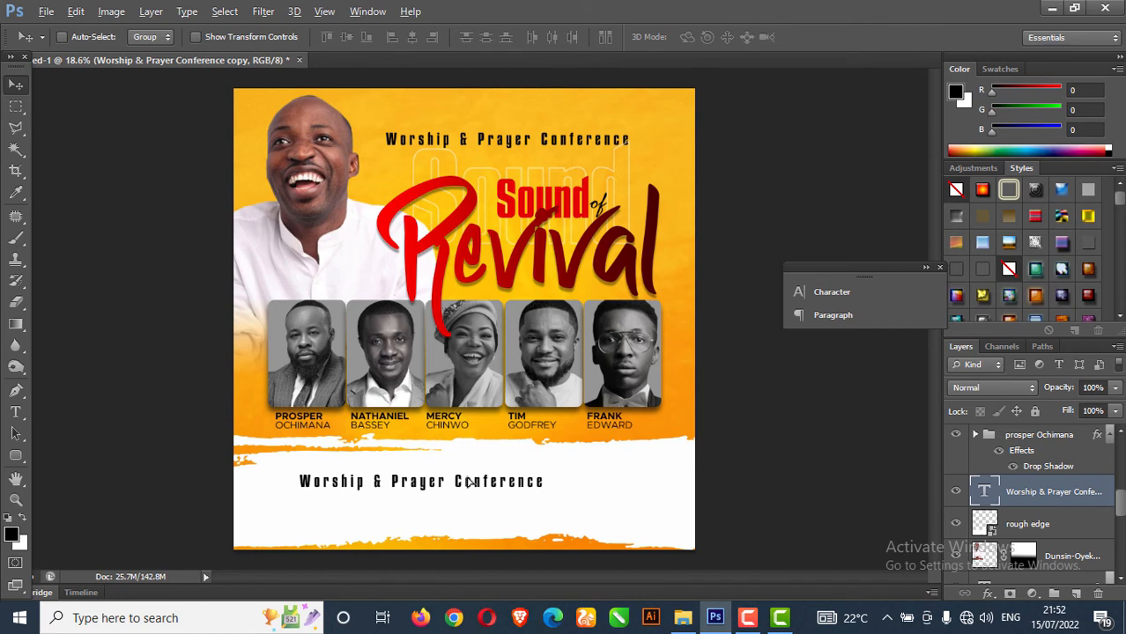
# Replace the copied text on the white band with "21st Aug, 2022"
pyautogui.click(16, 411)
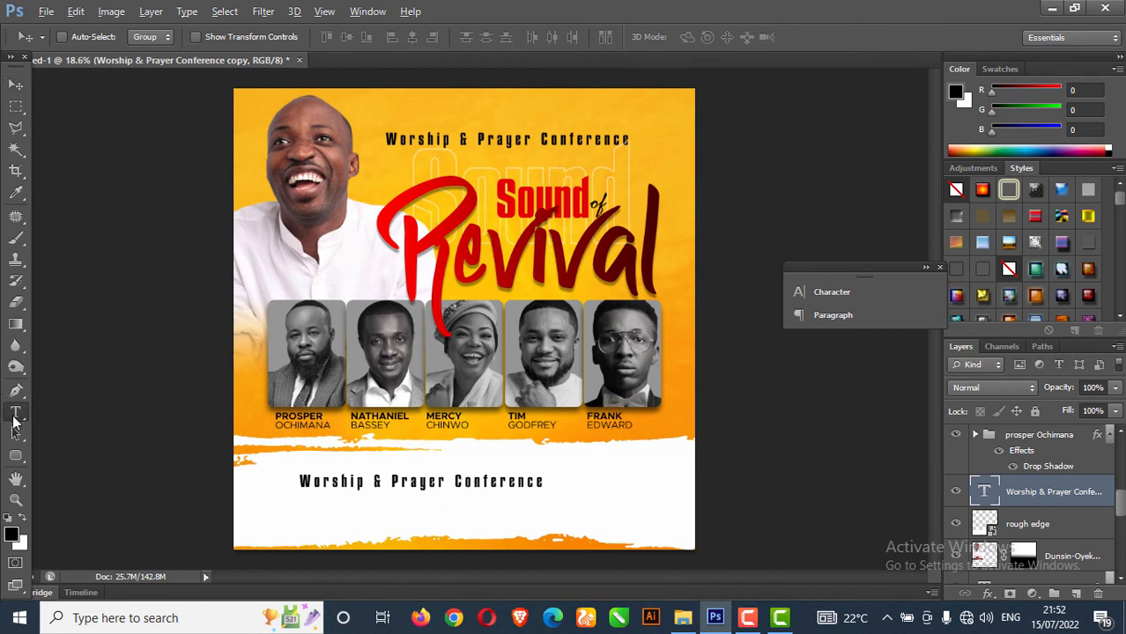
pyautogui.click(301, 482)
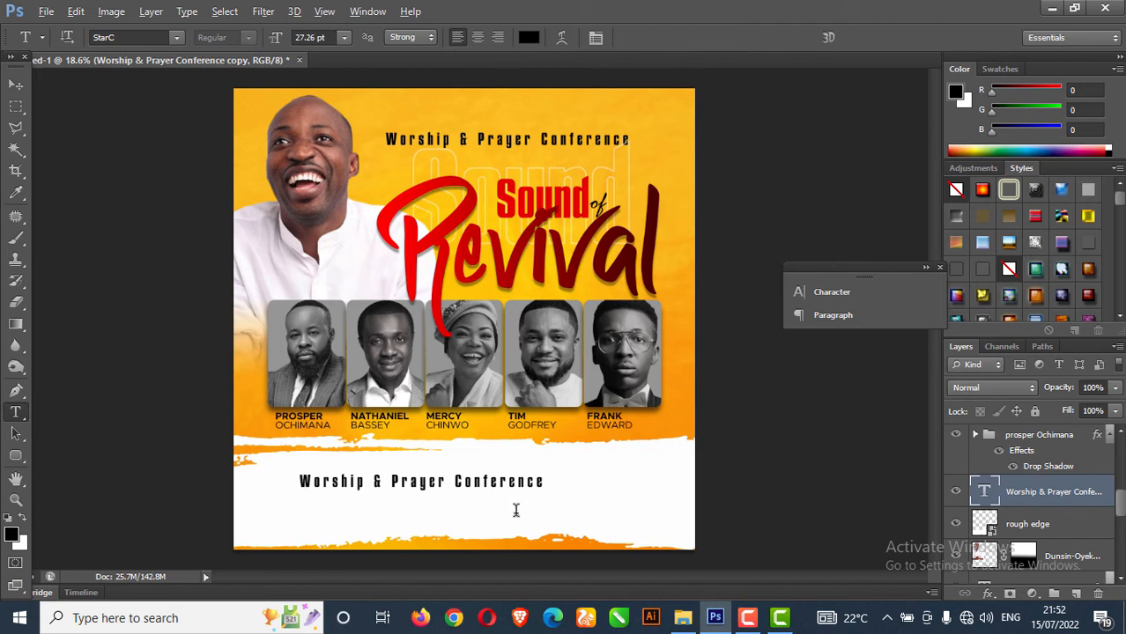
pyautogui.hotkey('ctrl', 'a')
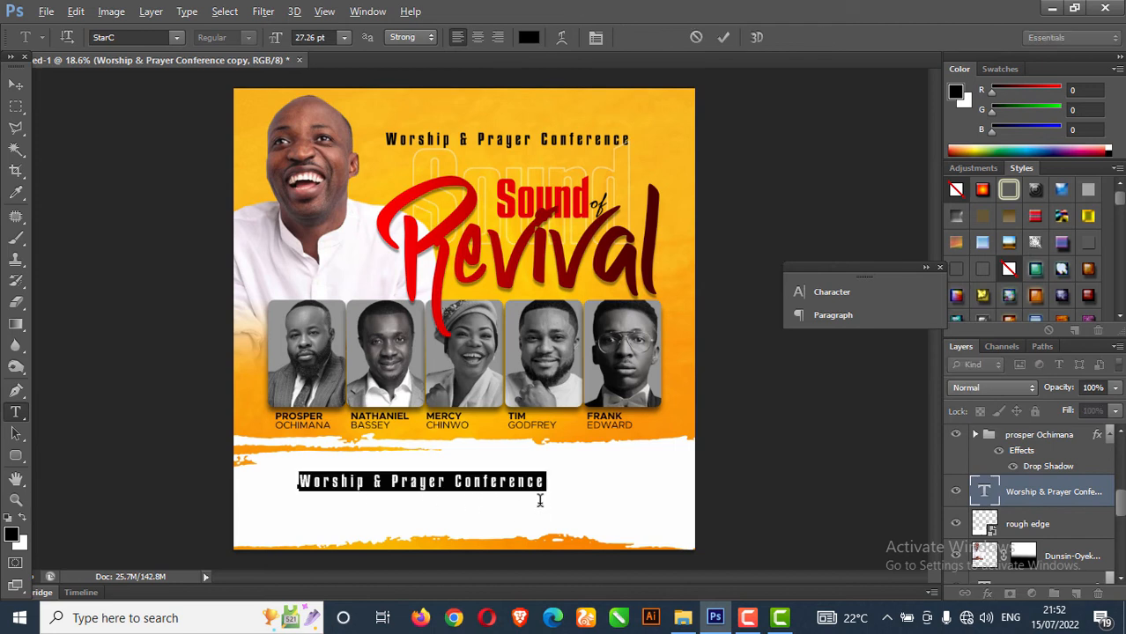
pyautogui.write('2')
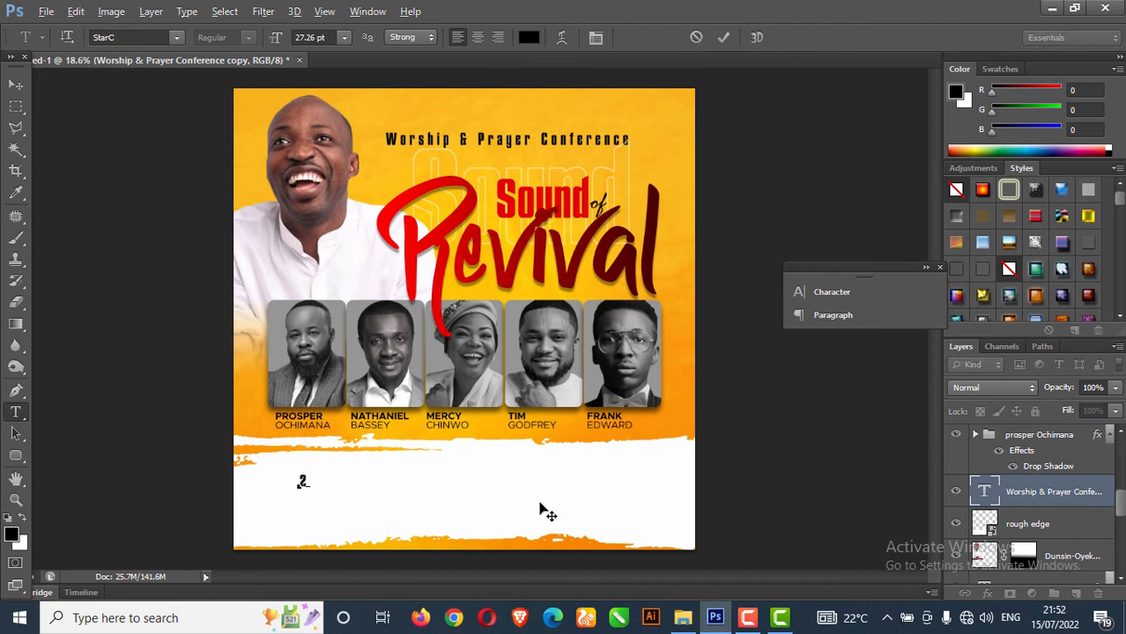
pyautogui.write('1st Aug,')
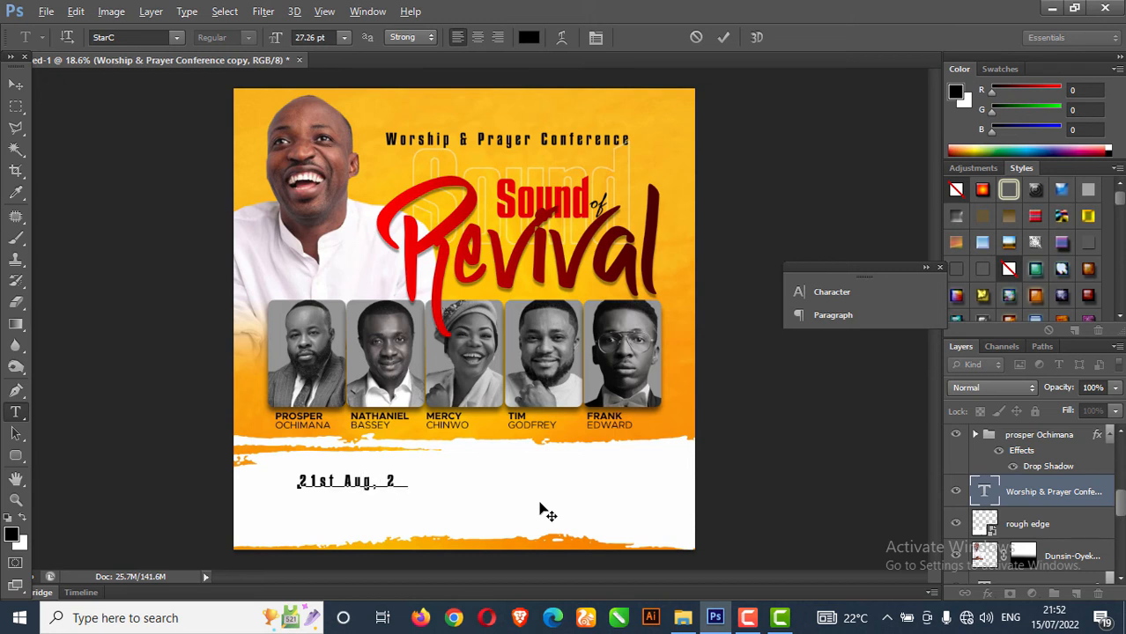
pyautogui.write('22')
pyautogui.click(16, 84)
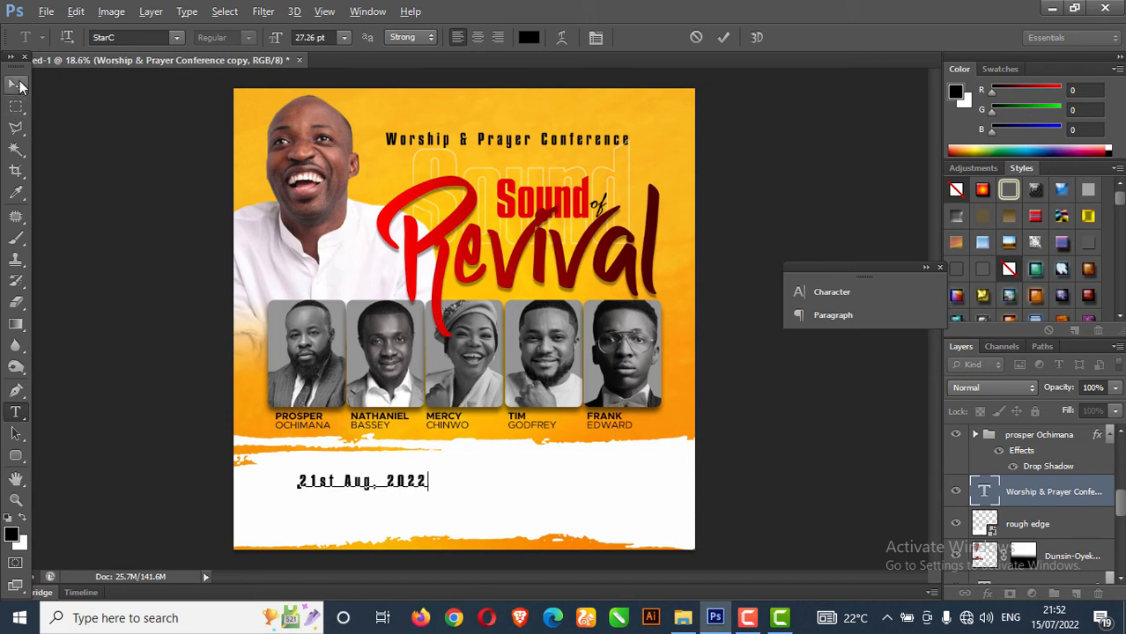
# Tighten the date text's letter tracking to -5
pyautogui.click(885, 291)
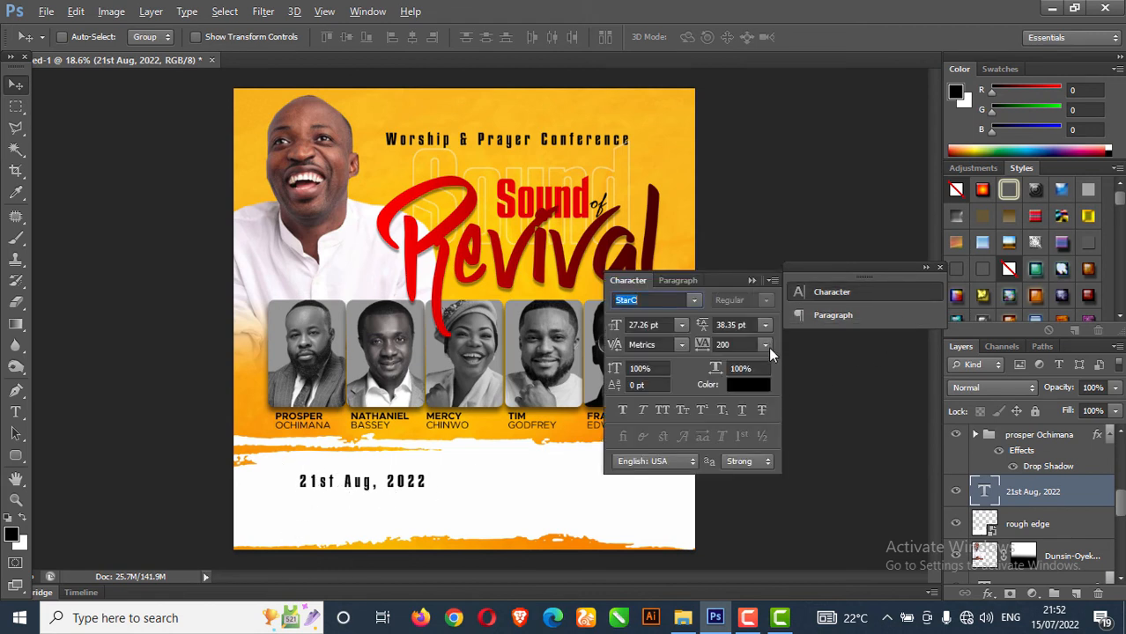
pyautogui.click(766, 344)
pyautogui.click(765, 161)
pyautogui.click(765, 345)
pyautogui.click(760, 177)
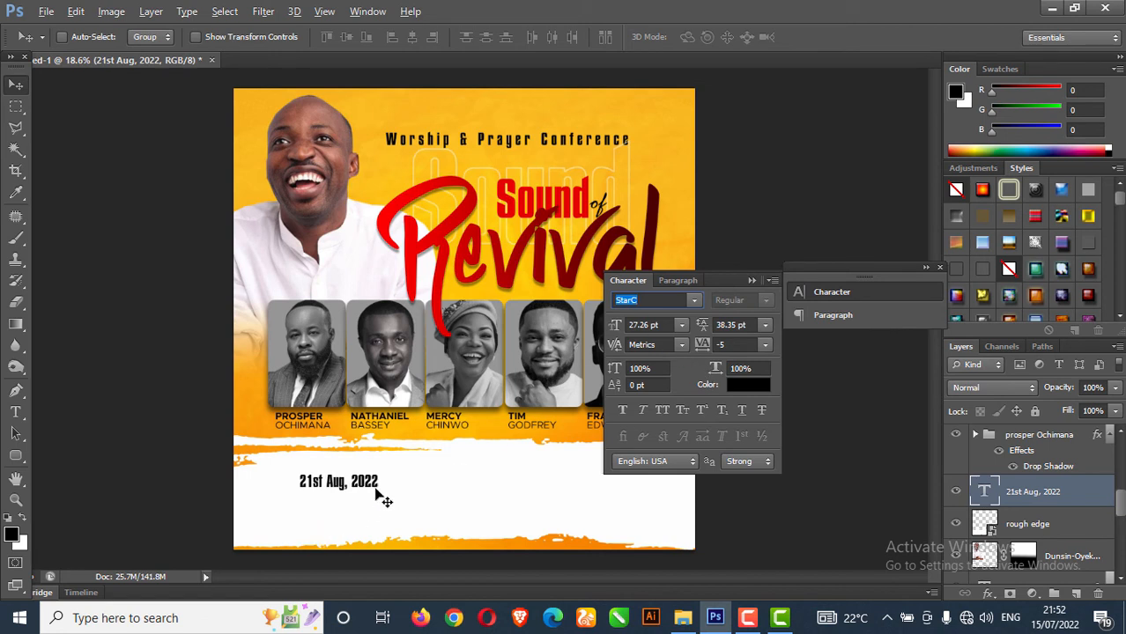
# Scale the date text to about 182% and move it slightly down and to the right on the white band
pyautogui.hotkey('ctrl', 't')
pyautogui.moveTo(379, 469); pyautogui.dragTo(445, 453)
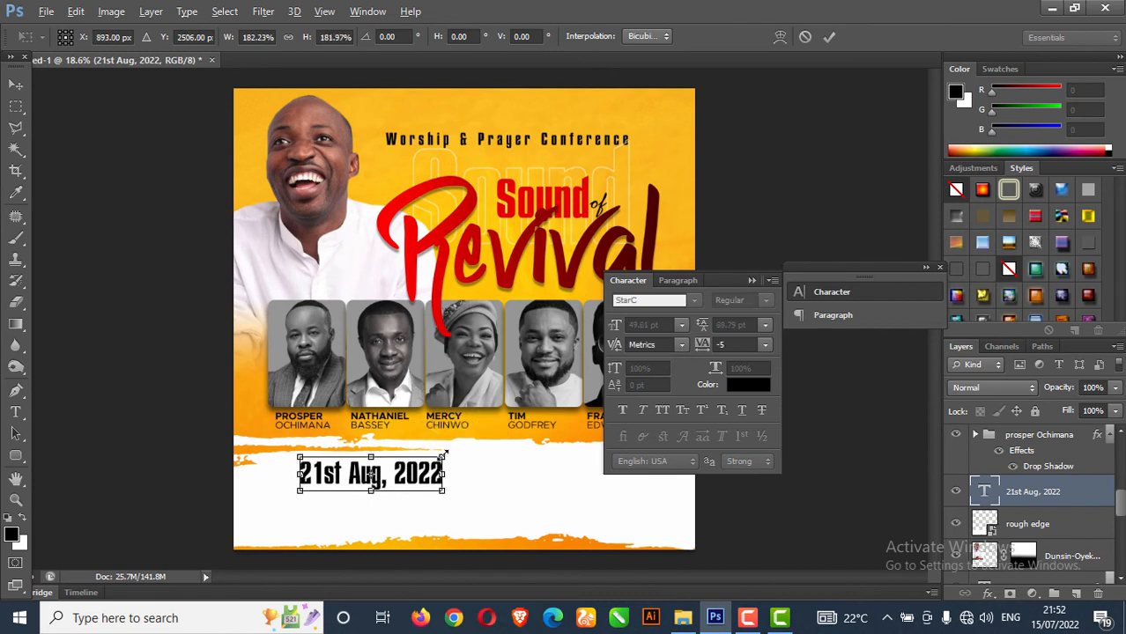
pyautogui.press('Return')
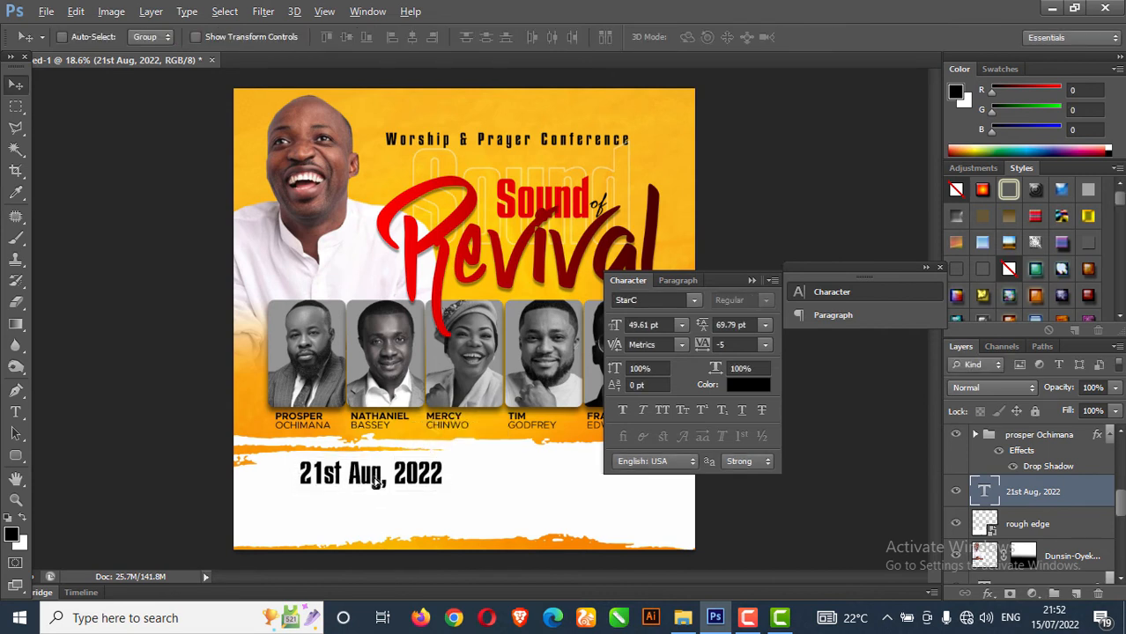
pyautogui.moveTo(379, 483); pyautogui.dragTo(384, 495)
pyautogui.click(751, 280)
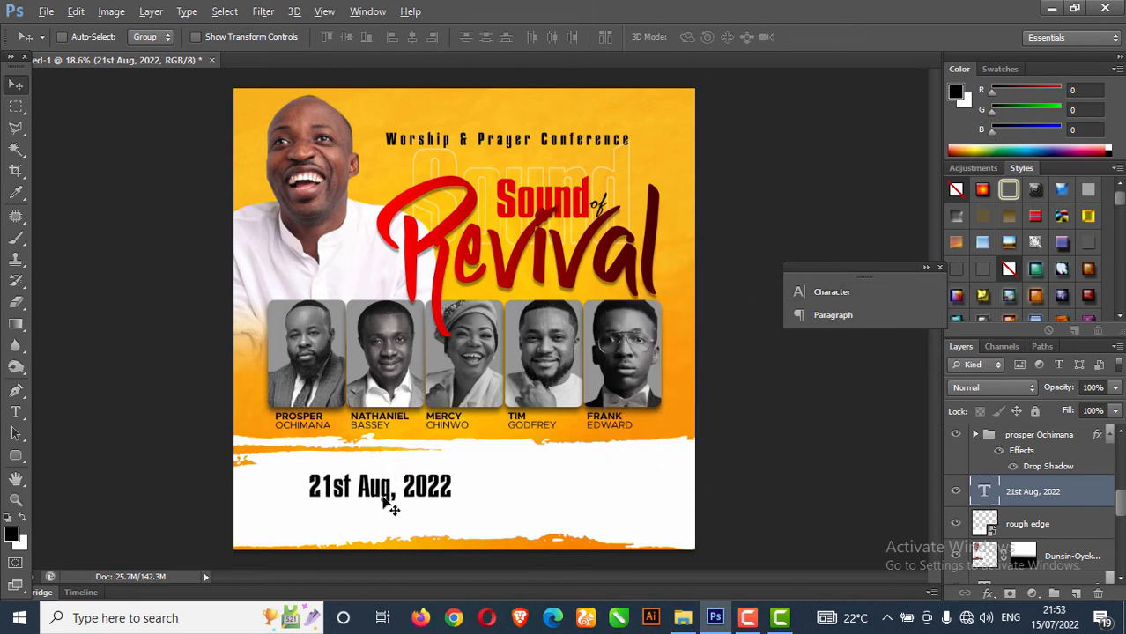
# Duplicate the "21st Aug, 2022" text layer and place the copy directly beneath the original date
pyautogui.rightClick(385, 492)
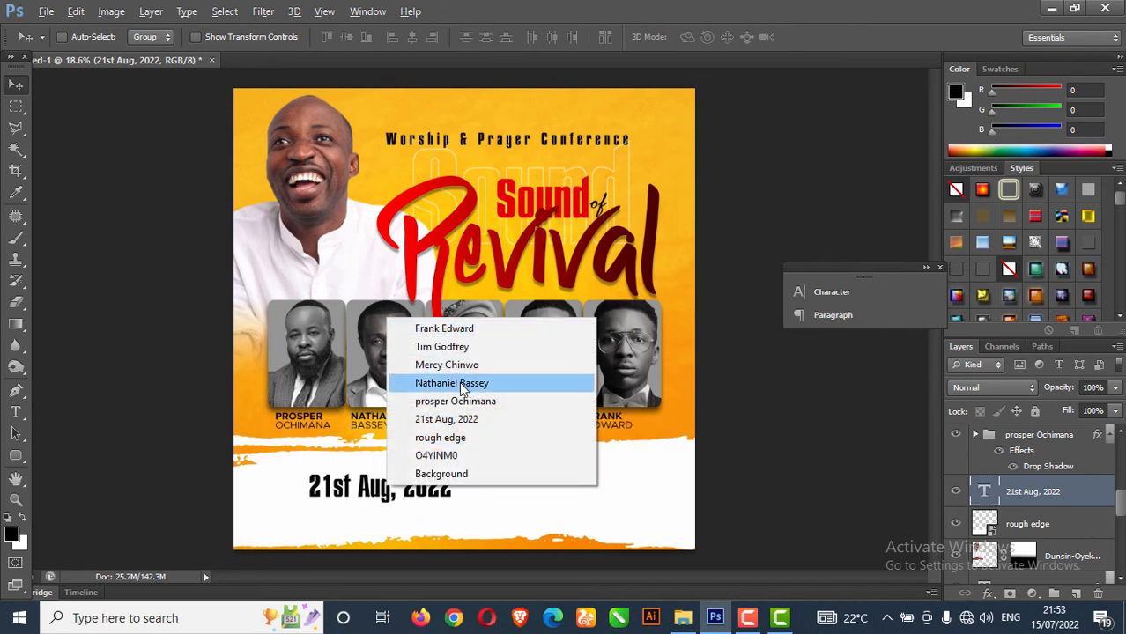
pyautogui.click(446, 419)
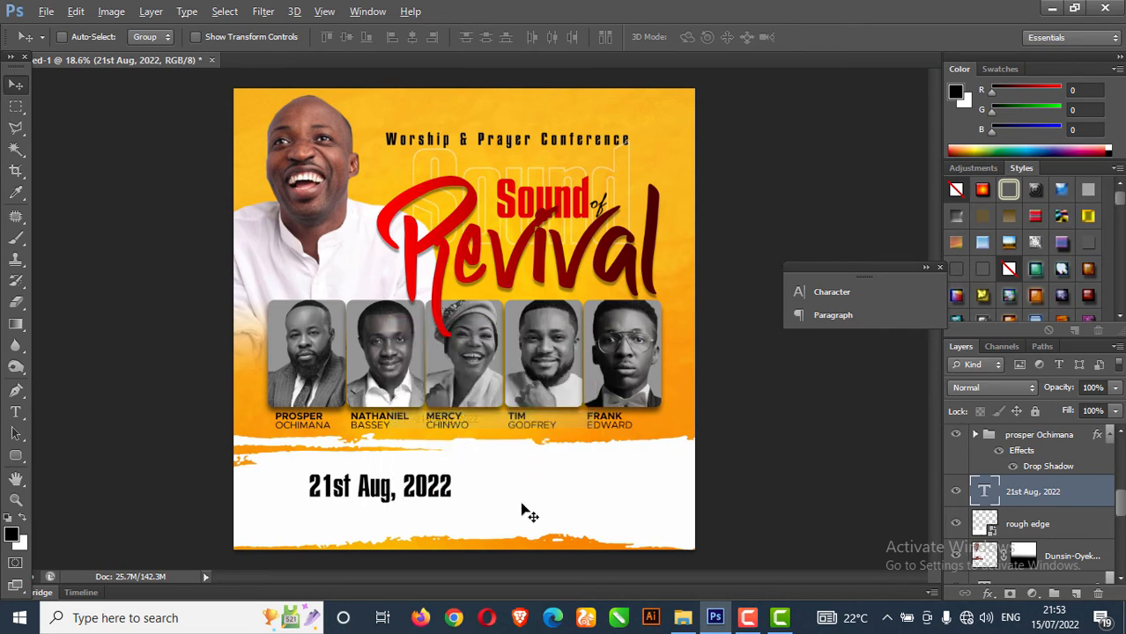
pyautogui.hotkey('ctrl', 'j')
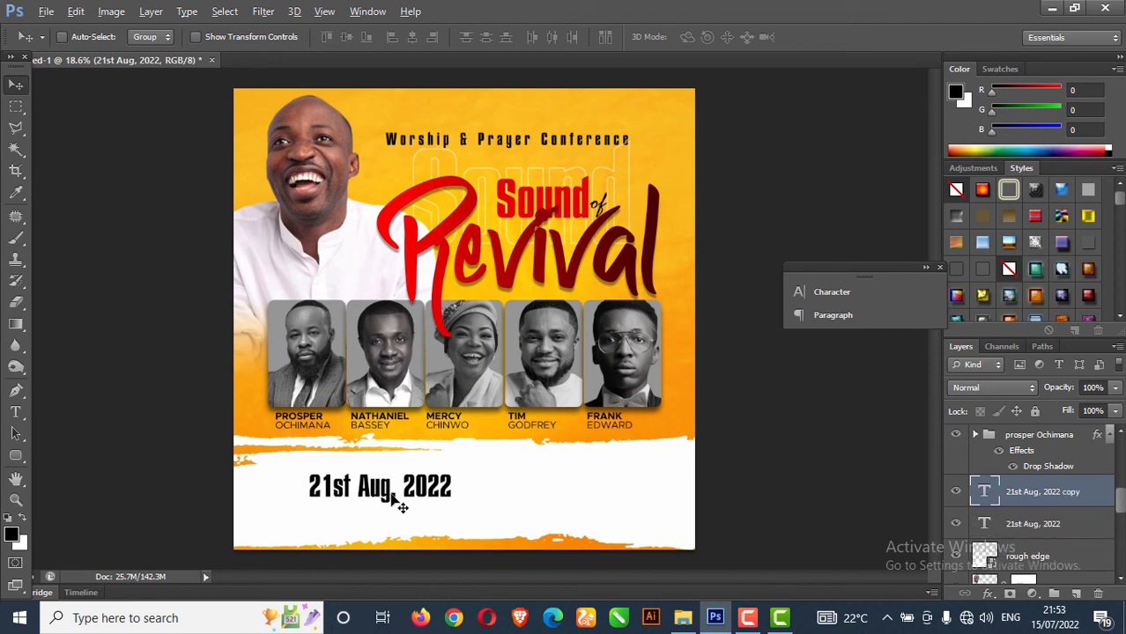
pyautogui.moveTo(391, 497); pyautogui.dragTo(391, 523)
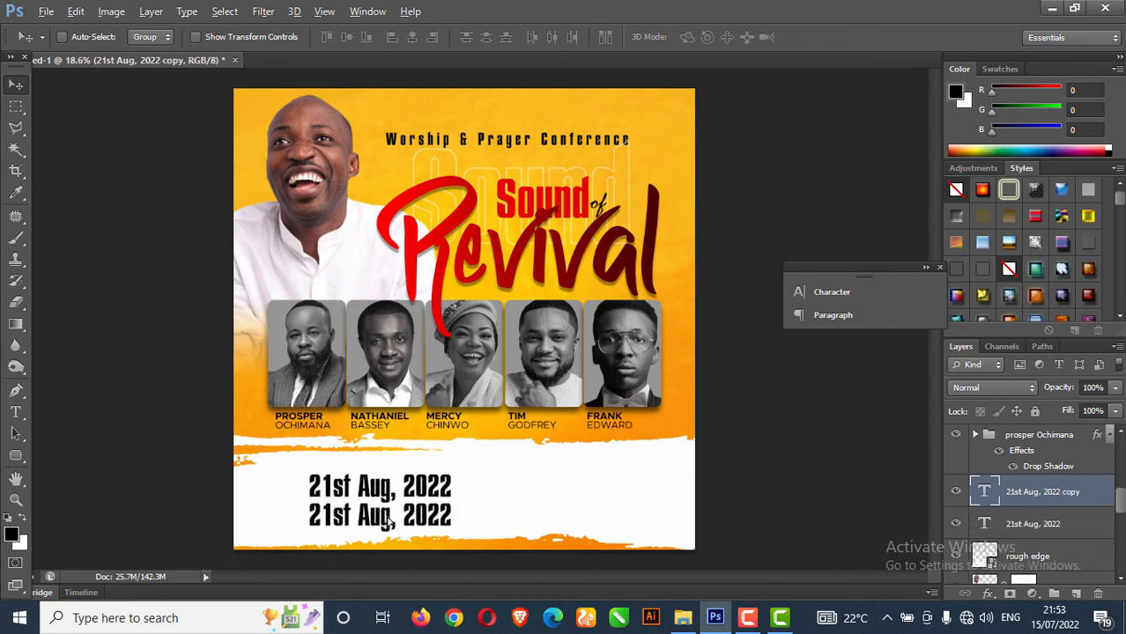
# Change the lower date copy to read "Doors Opens by 4pm" and shift it slightly left to centre it under the date
pyautogui.click(16, 412)
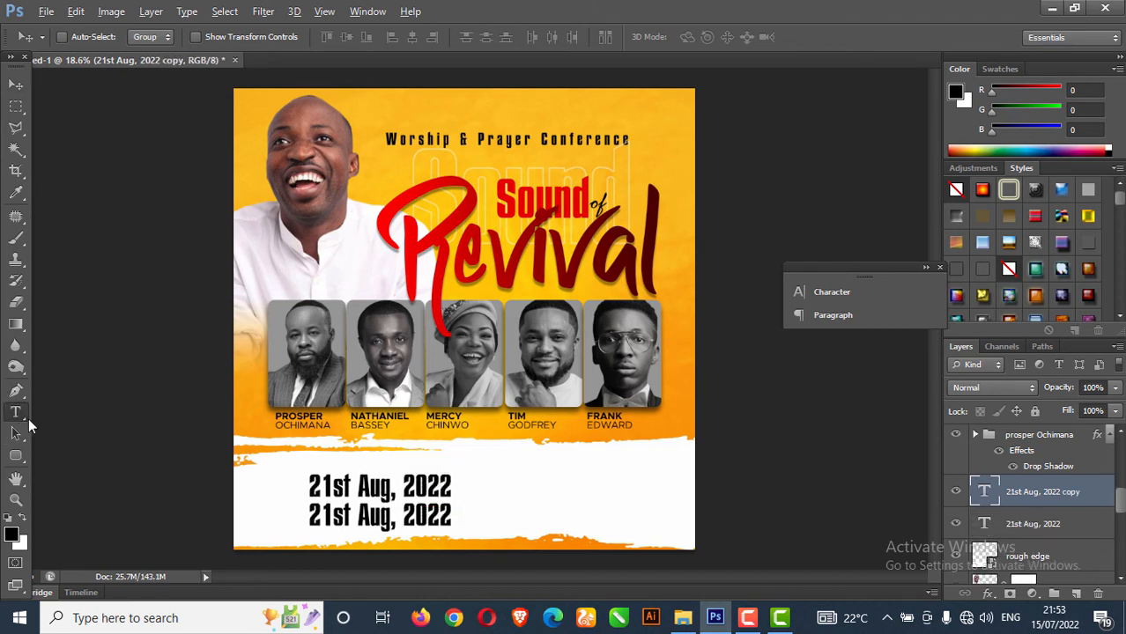
pyautogui.moveTo(310, 515); pyautogui.dragTo(480, 536)
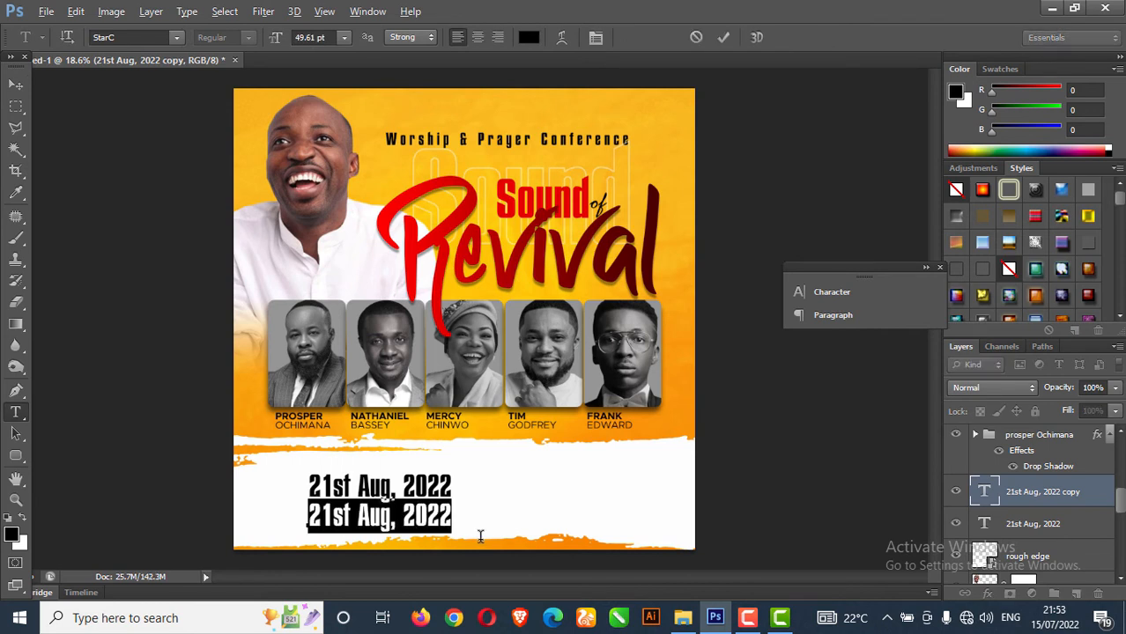
pyautogui.write('2')
pyautogui.write('oors ')
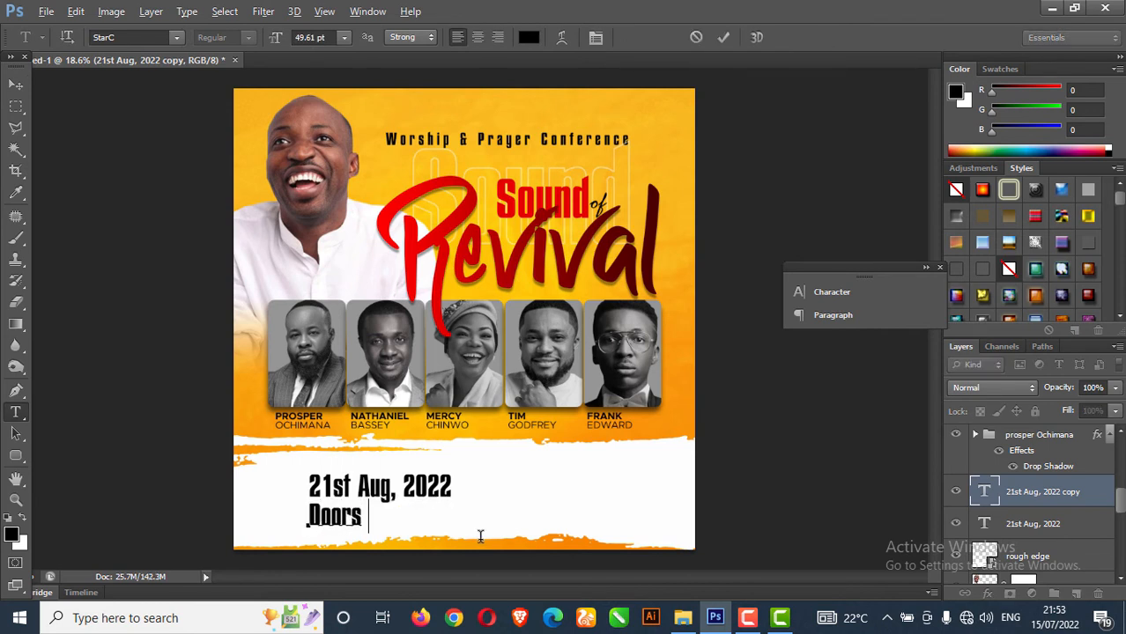
pyautogui.write('Opens by')
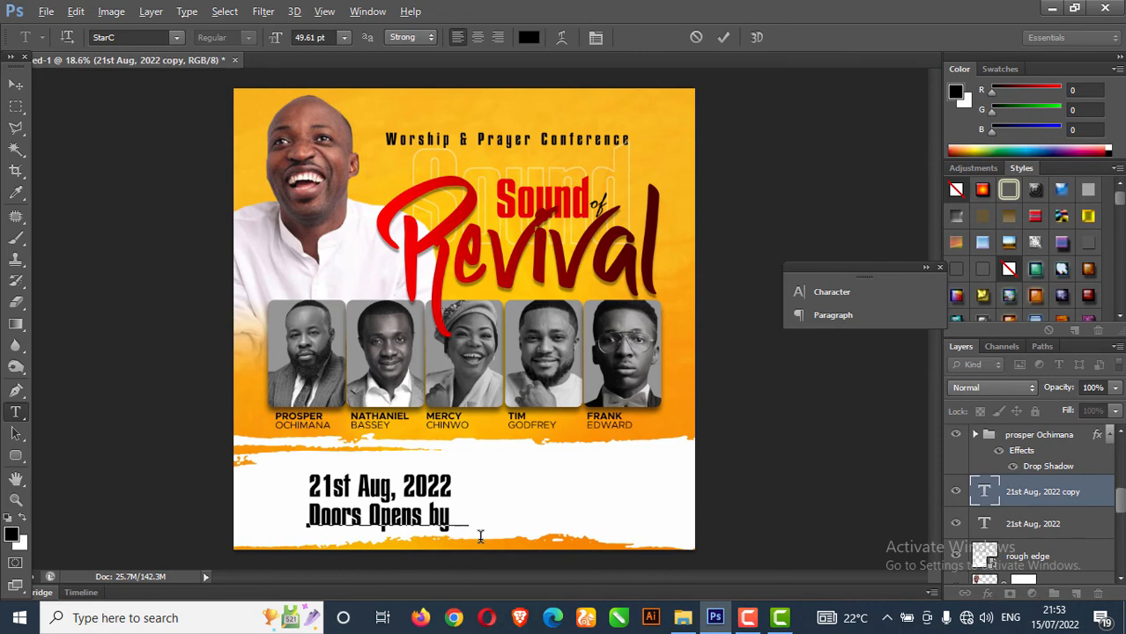
pyautogui.write(' 4pm')
pyautogui.click(16, 85)
pyautogui.moveTo(491, 515); pyautogui.dragTo(480, 514)
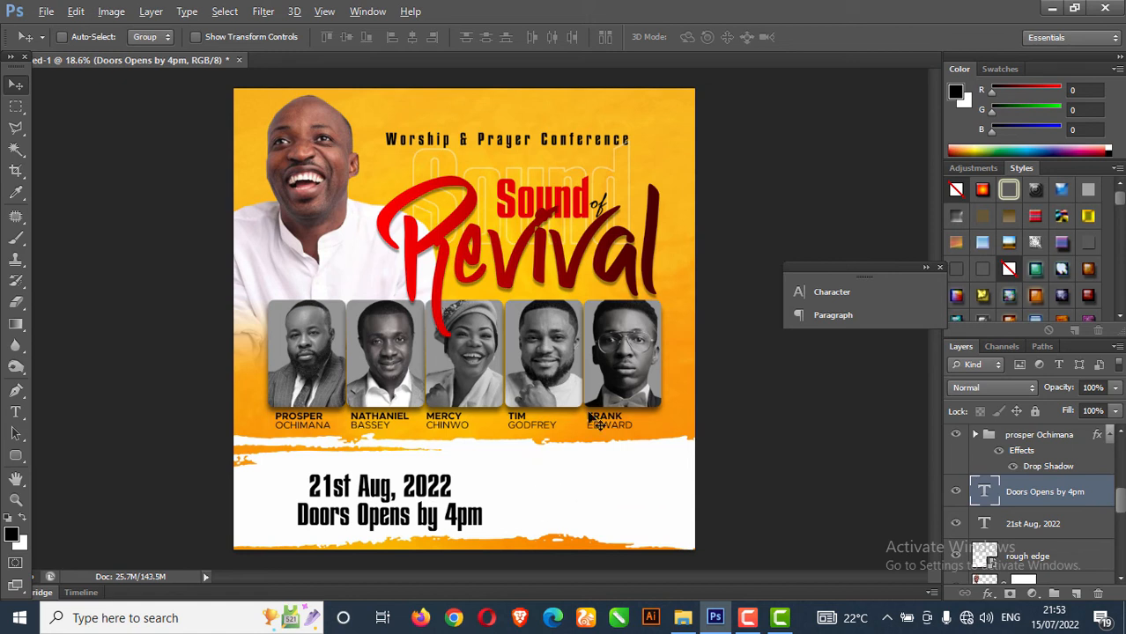
# Set the "Doors Opens by 4pm" text to the Metropolis font at 18 pt
pyautogui.click(833, 292)
pyautogui.click(674, 301)
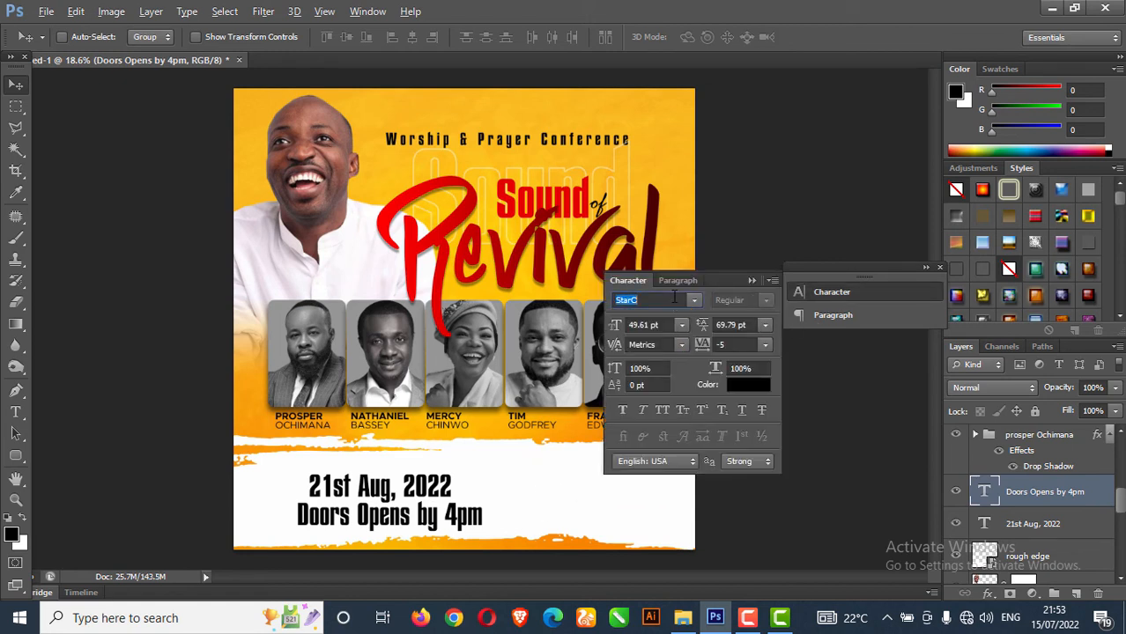
pyautogui.write('Metropolis')
pyautogui.press('Return')
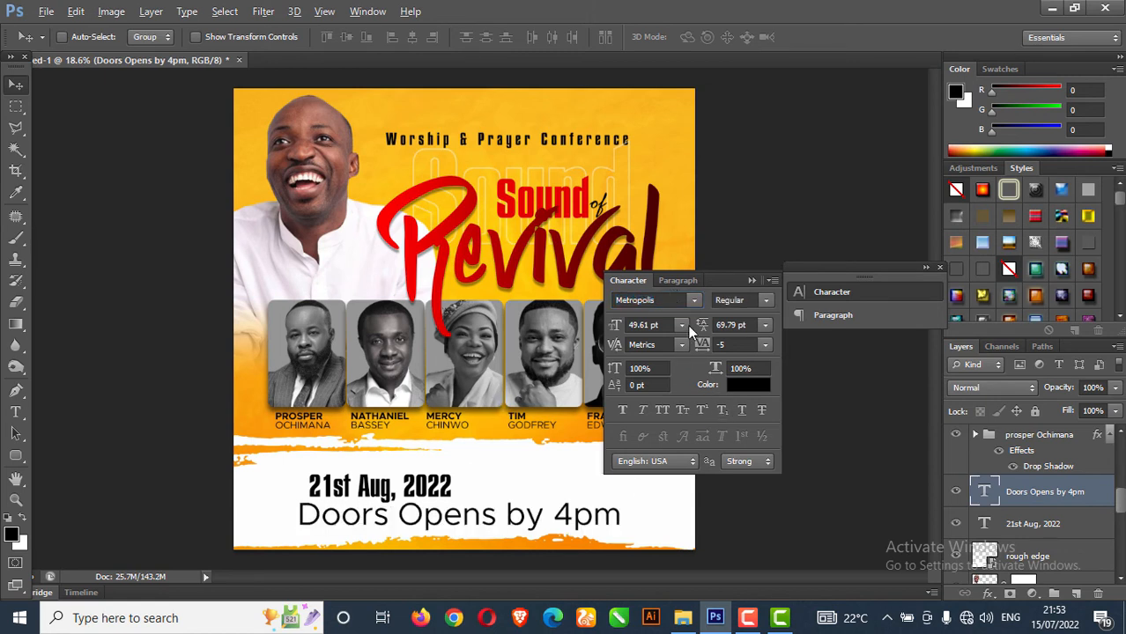
pyautogui.click(682, 326)
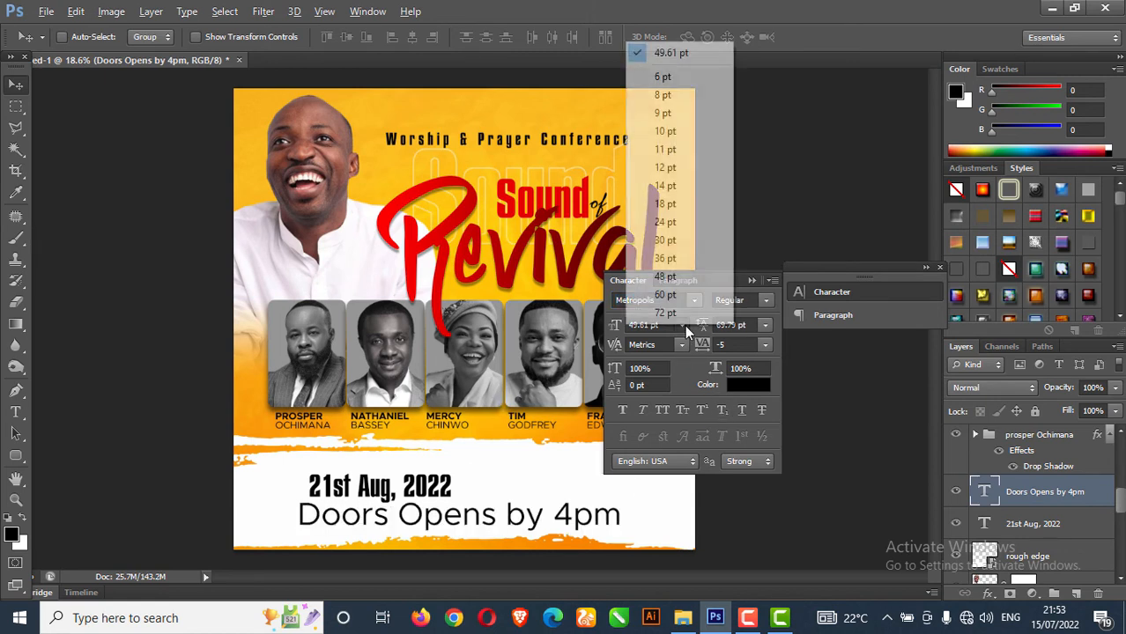
pyautogui.click(665, 132)
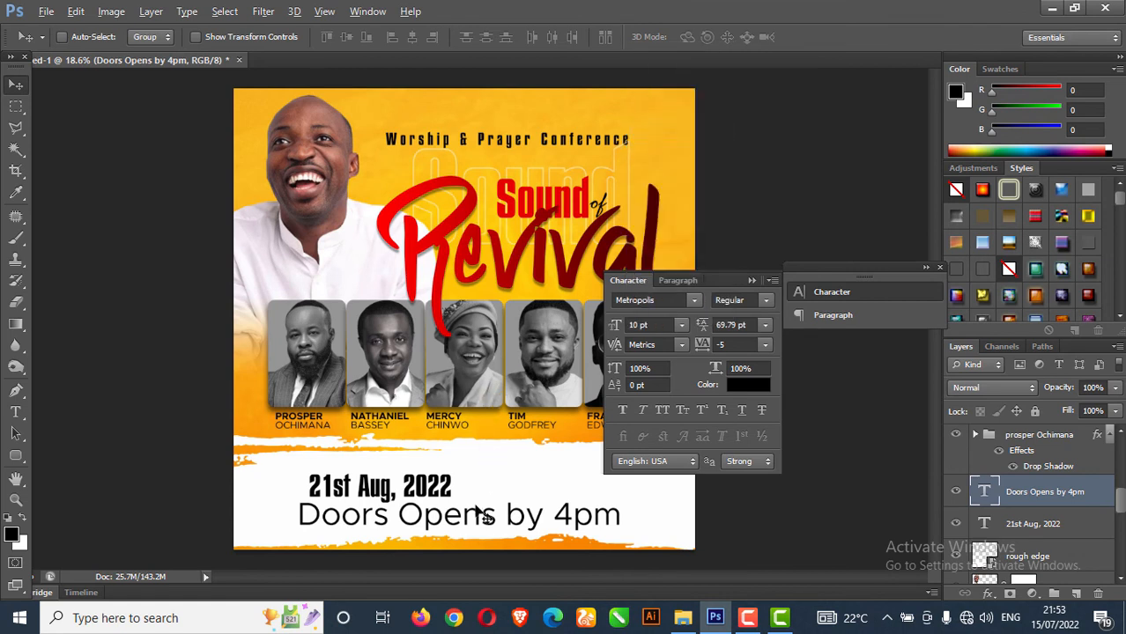
pyautogui.click(682, 327)
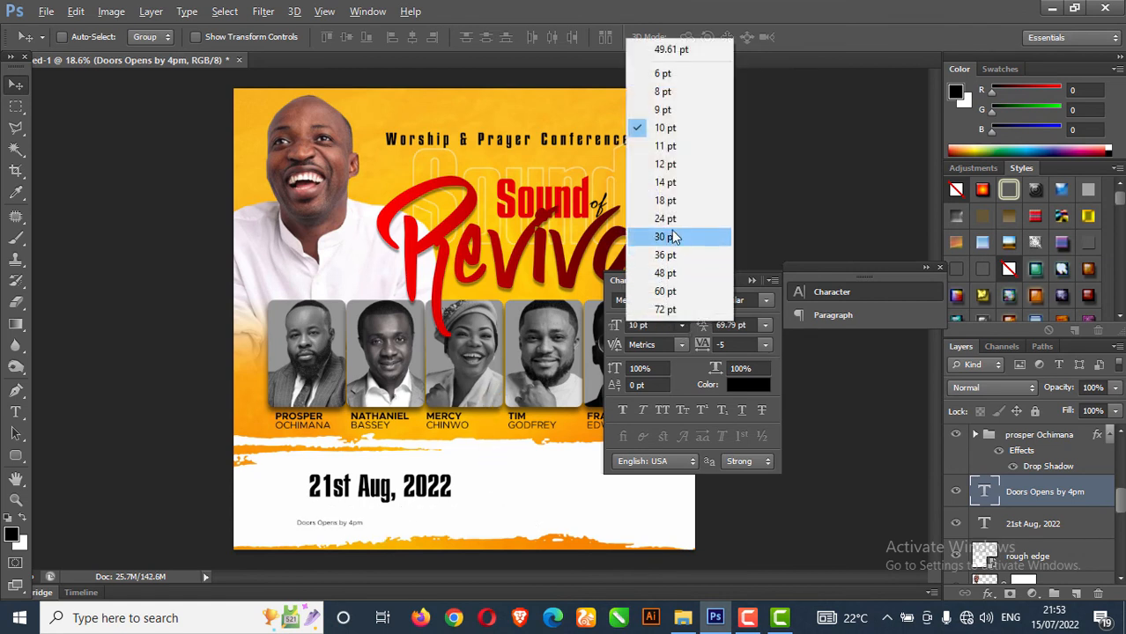
pyautogui.click(665, 201)
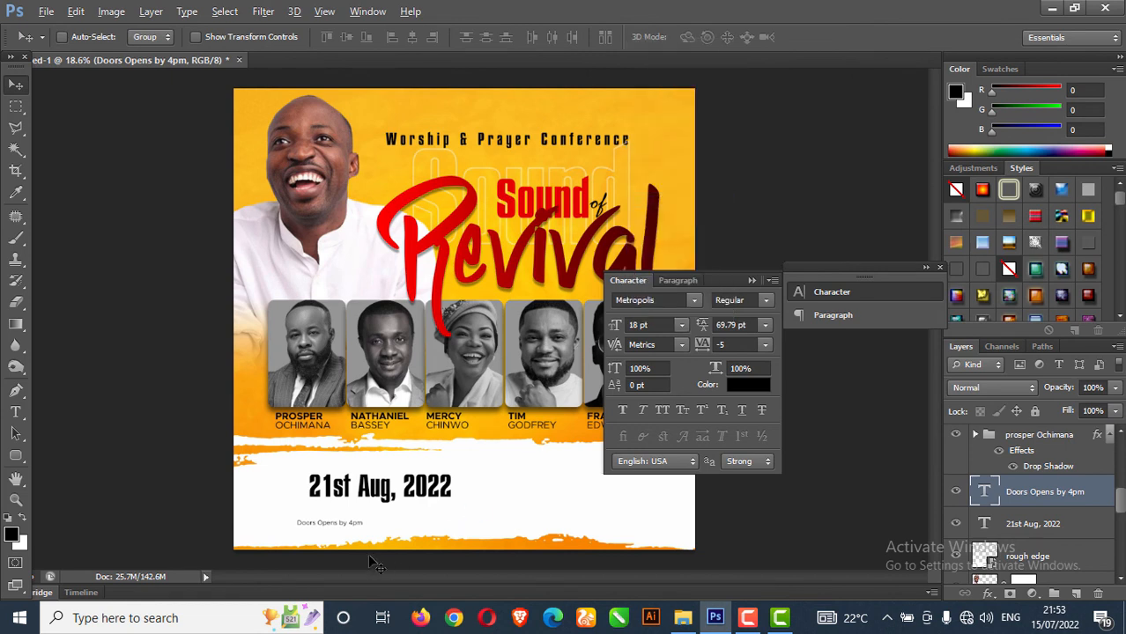
# Move the "Doors Opens by 4pm" text directly beneath the date and scale it to about 127%
pyautogui.moveTo(383, 536); pyautogui.dragTo(407, 511)
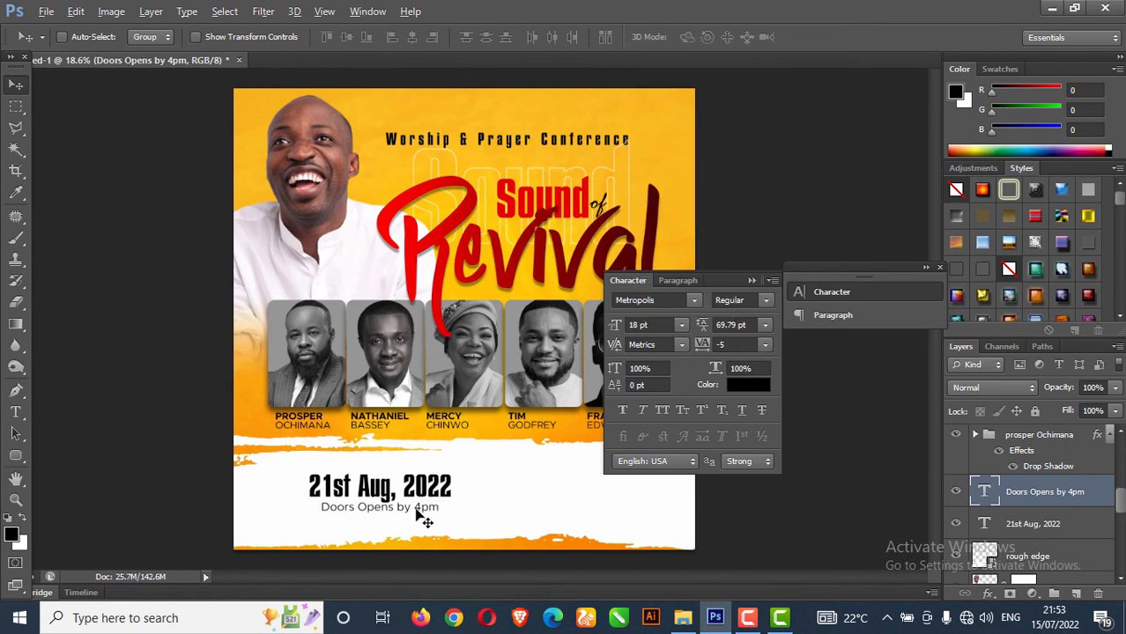
pyautogui.hotkey('ctrl', 't')
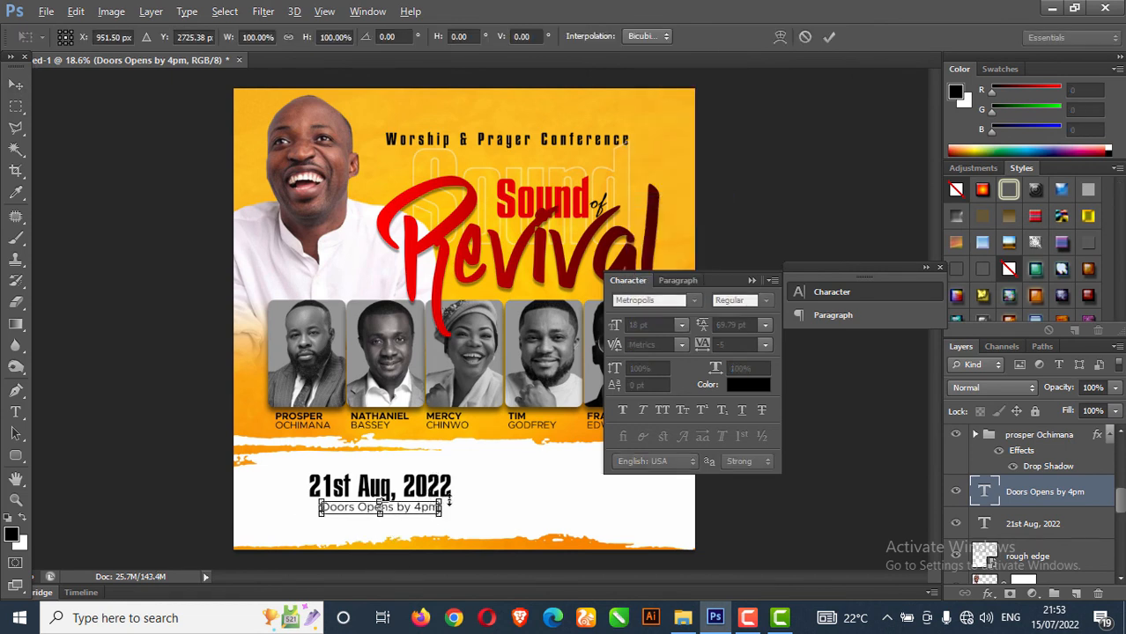
pyautogui.moveTo(442, 499); pyautogui.dragTo(460, 493)
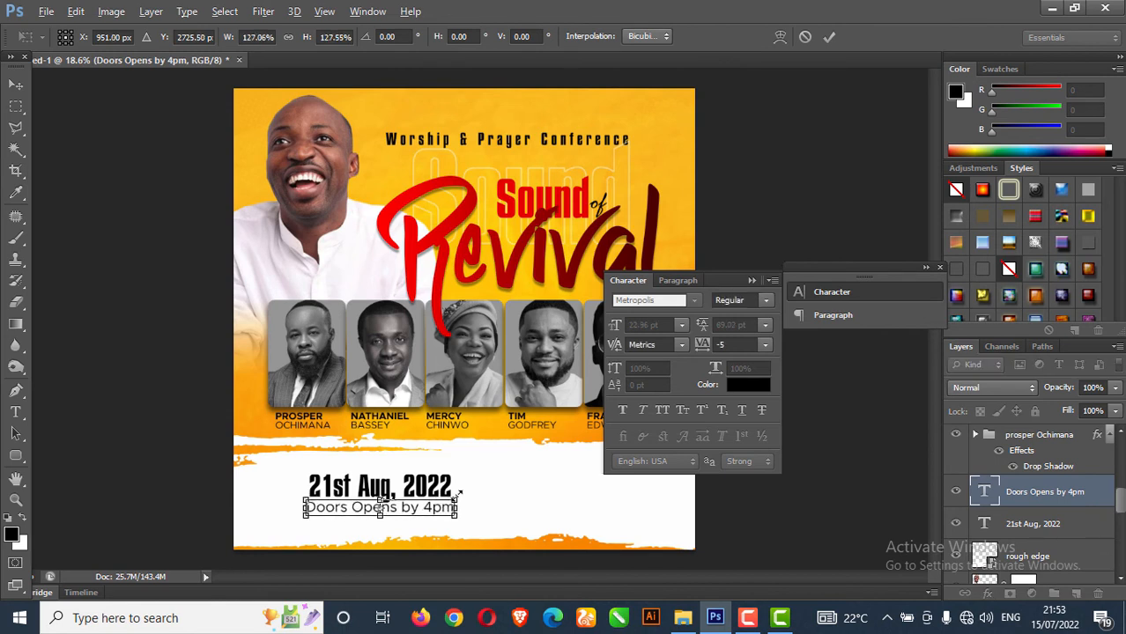
pyautogui.press('Return')
# Select the date together with the "Doors Opens by 4pm" line and shift both slightly right and up on the white band
pyautogui.rightClick(396, 494)
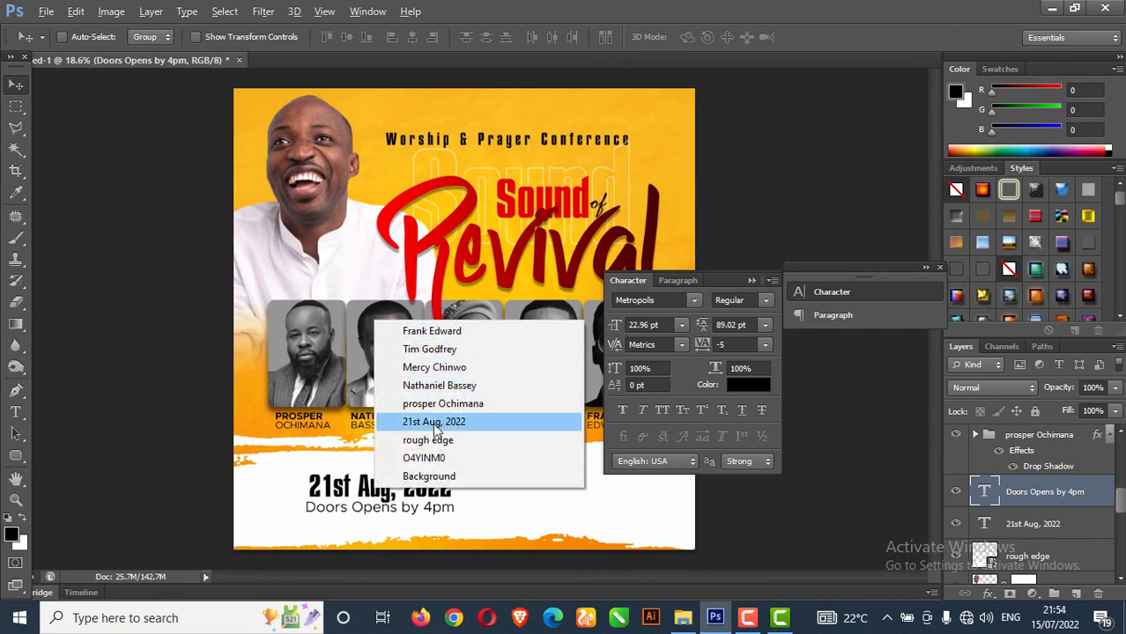
pyautogui.keyDown('shift'); pyautogui.click(434, 427); pyautogui.keyUp('shift')
pyautogui.moveTo(417, 504); pyautogui.dragTo(431, 500)
# Nudge only the "21st Aug, 2022" text slightly up and left to centre it above the door-opening line
pyautogui.rightClick(410, 482)
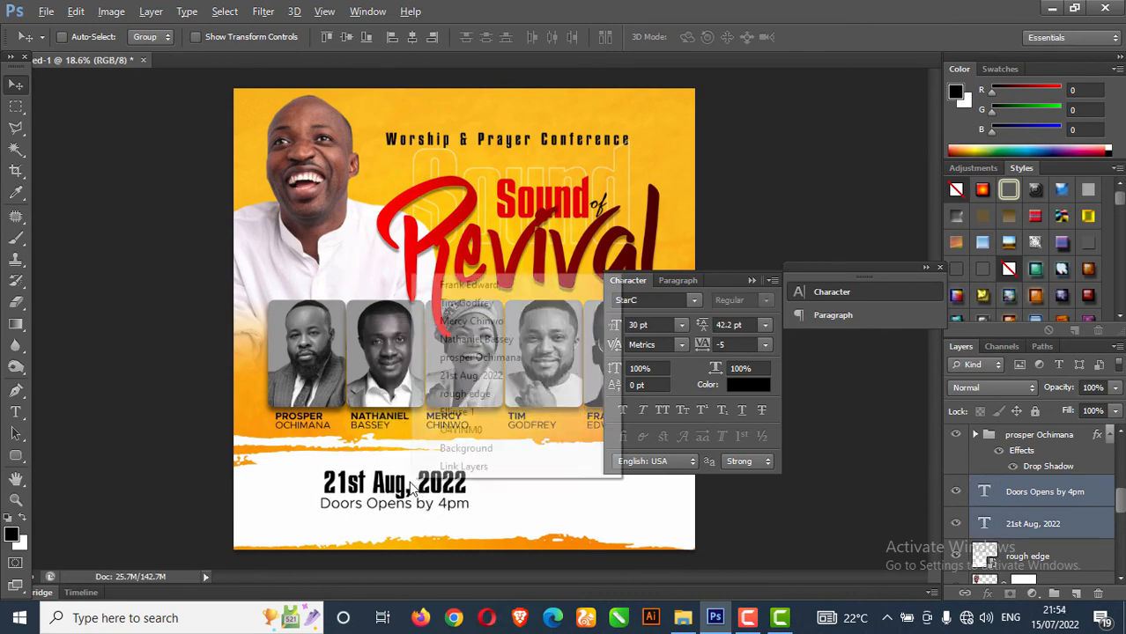
pyautogui.rightClick(385, 481)
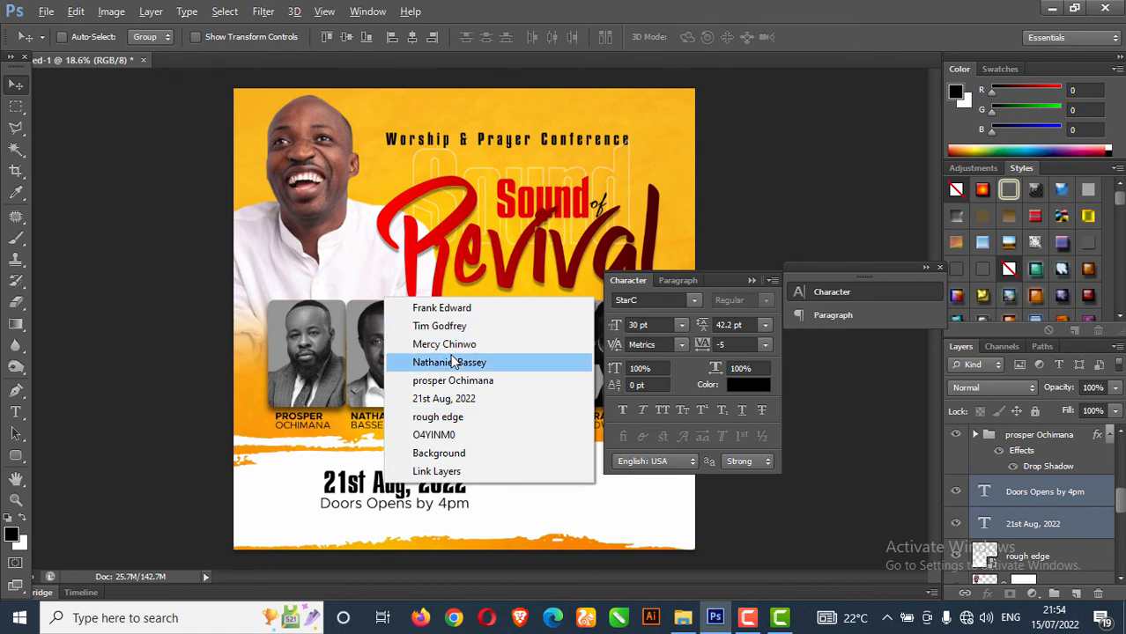
pyautogui.click(453, 401)
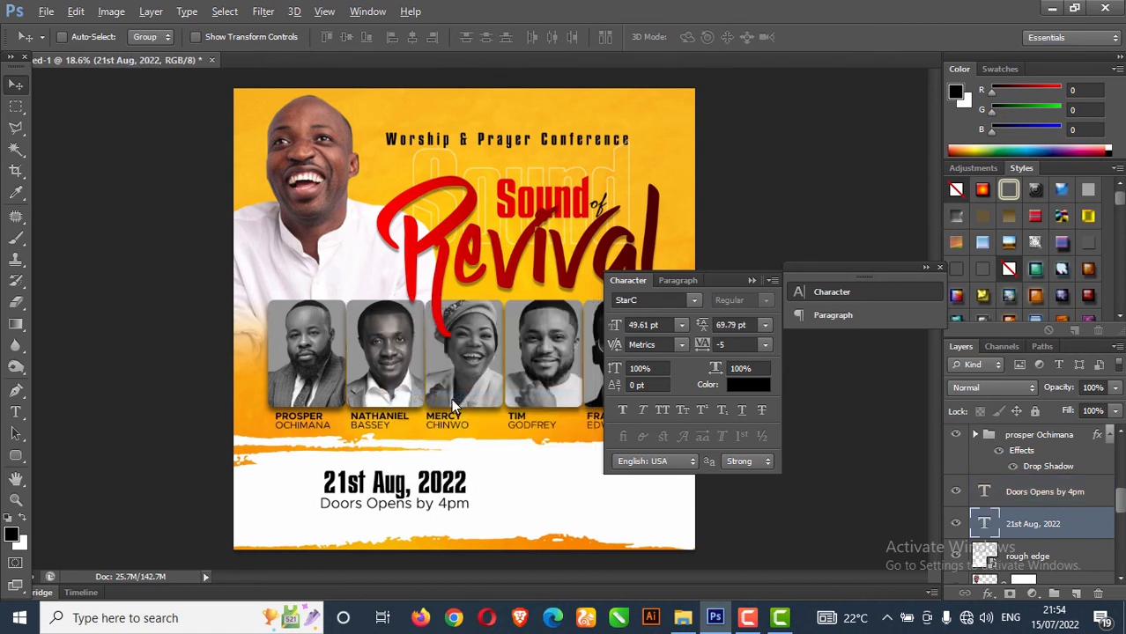
pyautogui.press('Up')
pyautogui.press('Up')
pyautogui.press('Left')
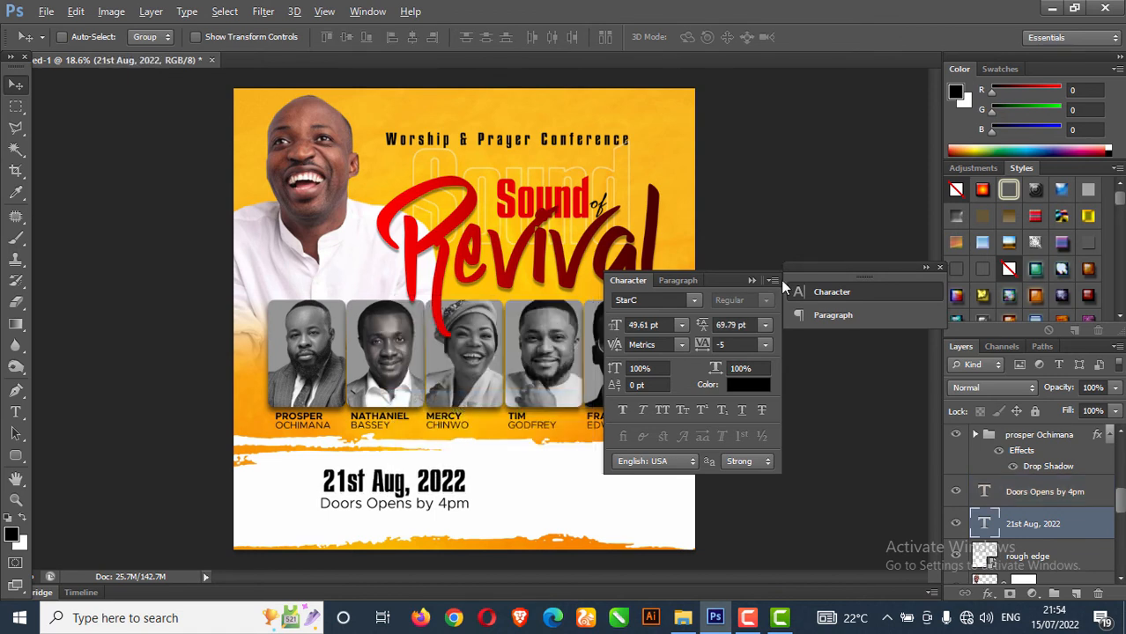
pyautogui.click(751, 280)
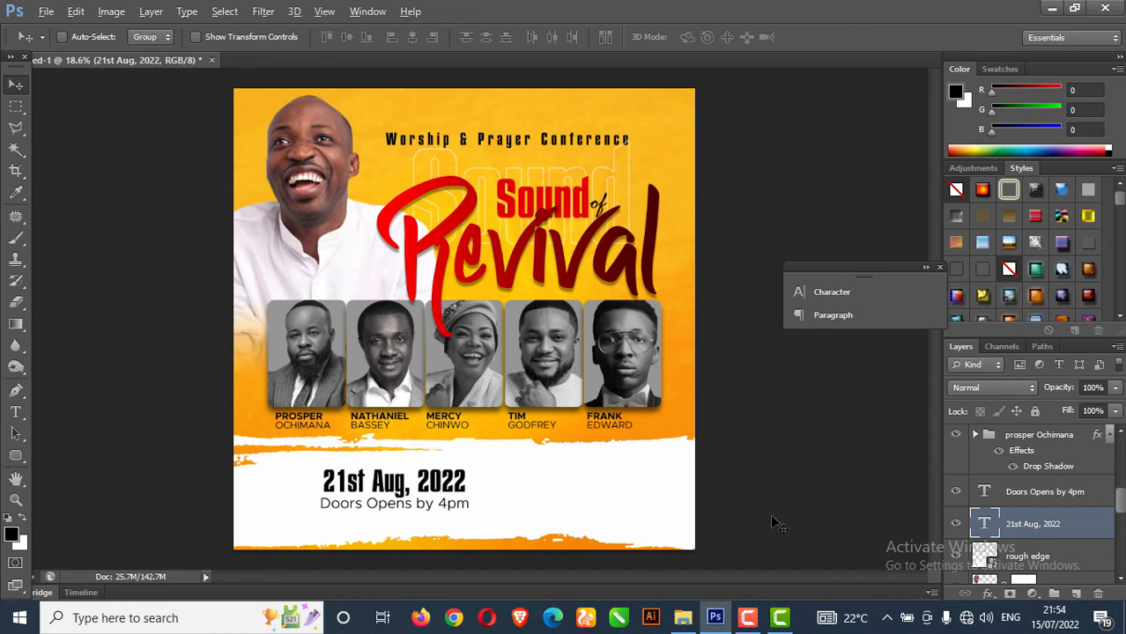
# Duplicate the date and "Doors Opens by 4pm" layers together and place the copies beside the originals, to their right
pyautogui.rightClick(382, 480)
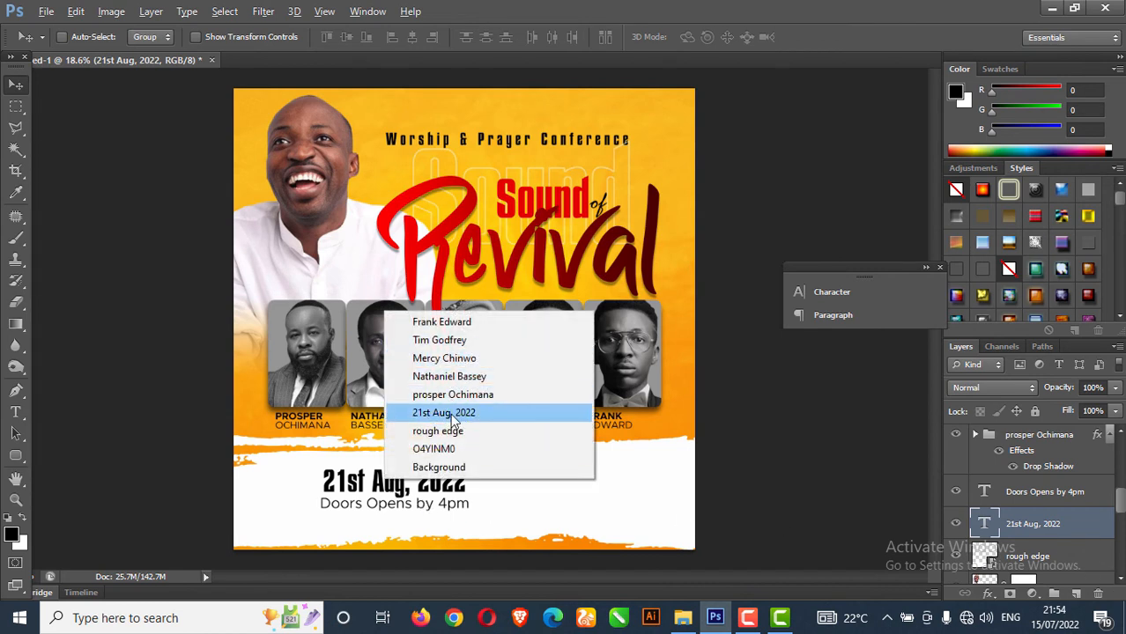
pyautogui.click(450, 413)
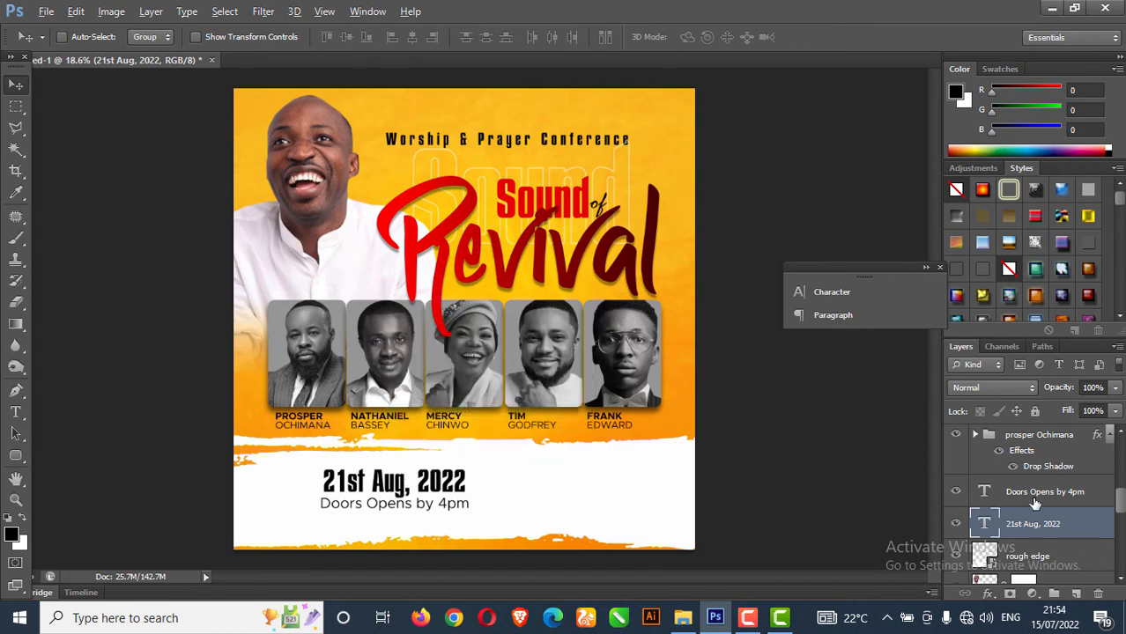
pyautogui.keyDown('shift'); pyautogui.click(1008, 498); pyautogui.keyUp('shift')
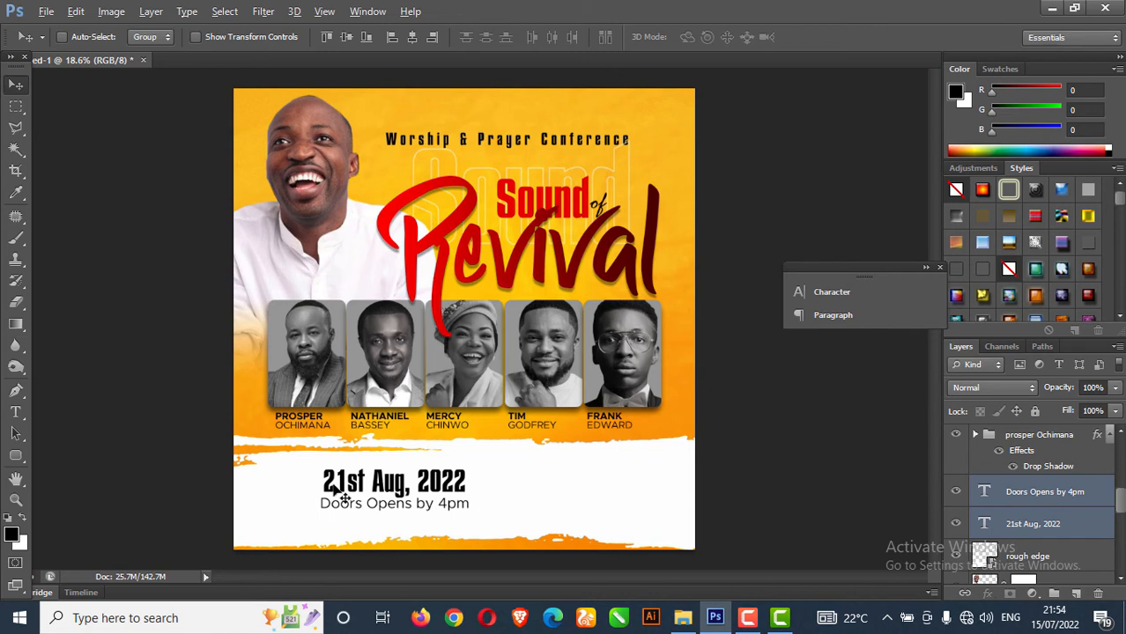
pyautogui.keyDown('alt'); pyautogui.click(441, 493); pyautogui.keyUp('alt')
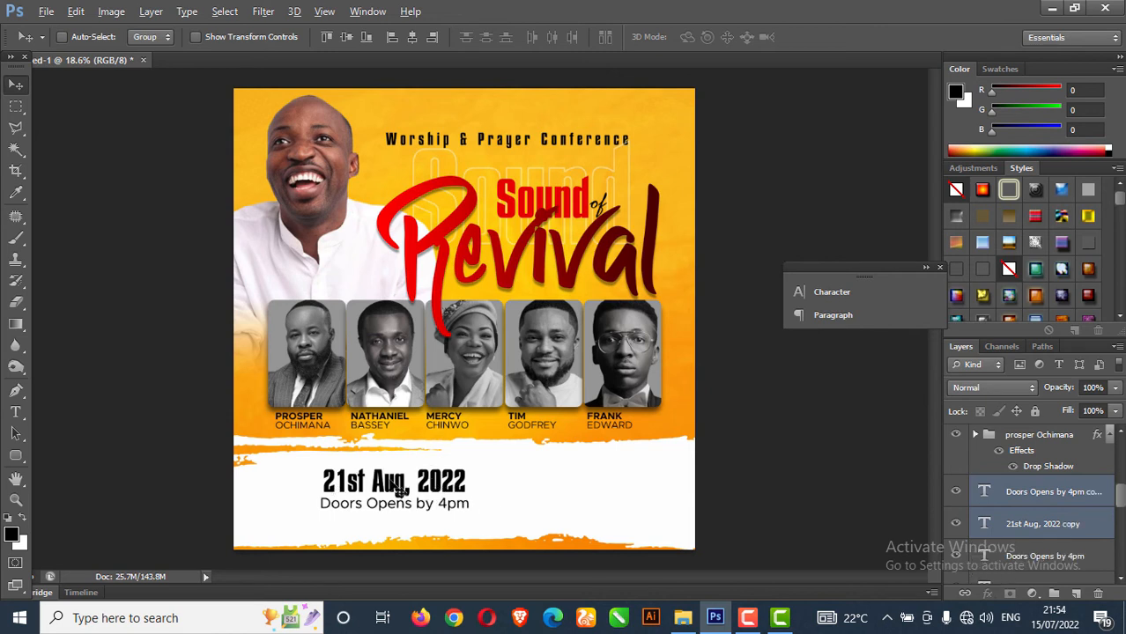
pyautogui.moveTo(398, 490); pyautogui.dragTo(555, 491)
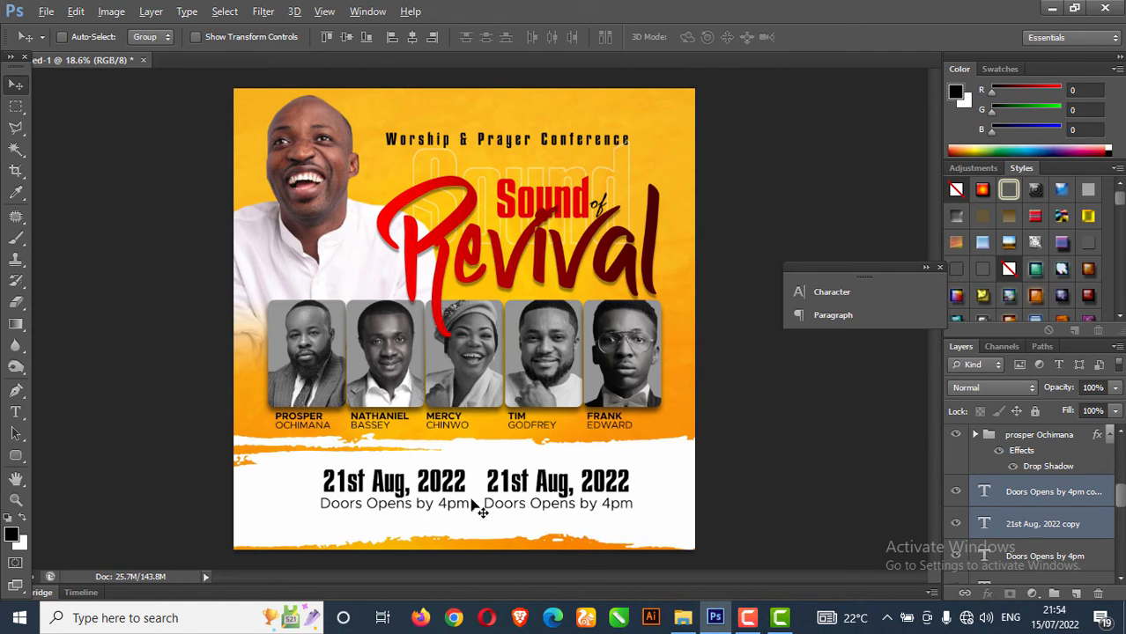
# Change the copied date text to read "Household of" and move it slightly up
pyautogui.click(15, 413)
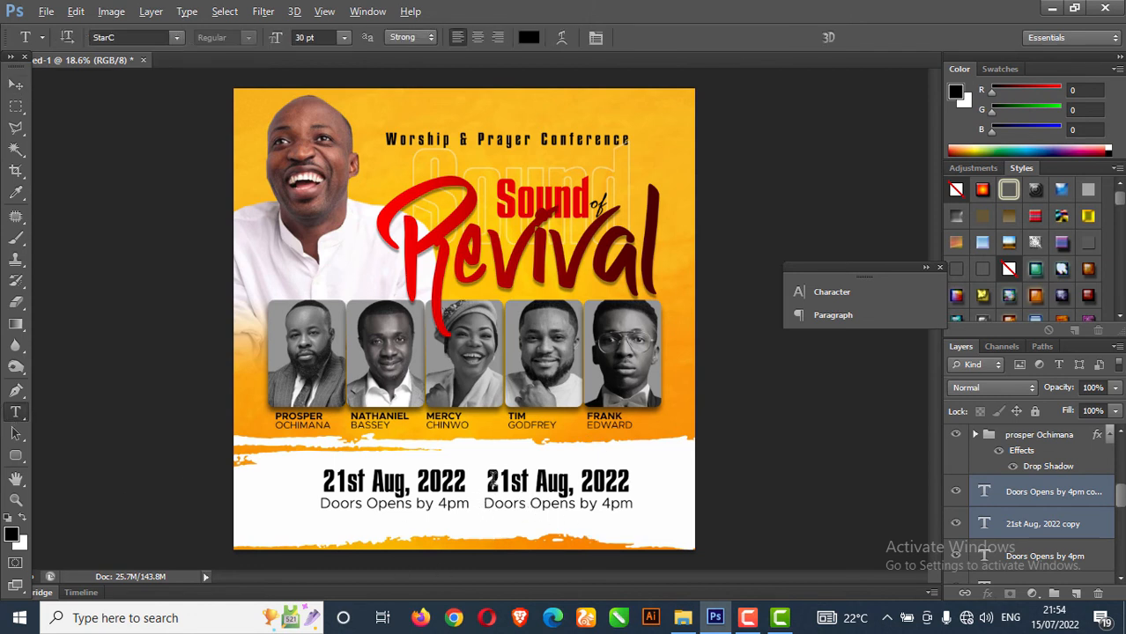
pyautogui.moveTo(499, 480); pyautogui.dragTo(632, 485)
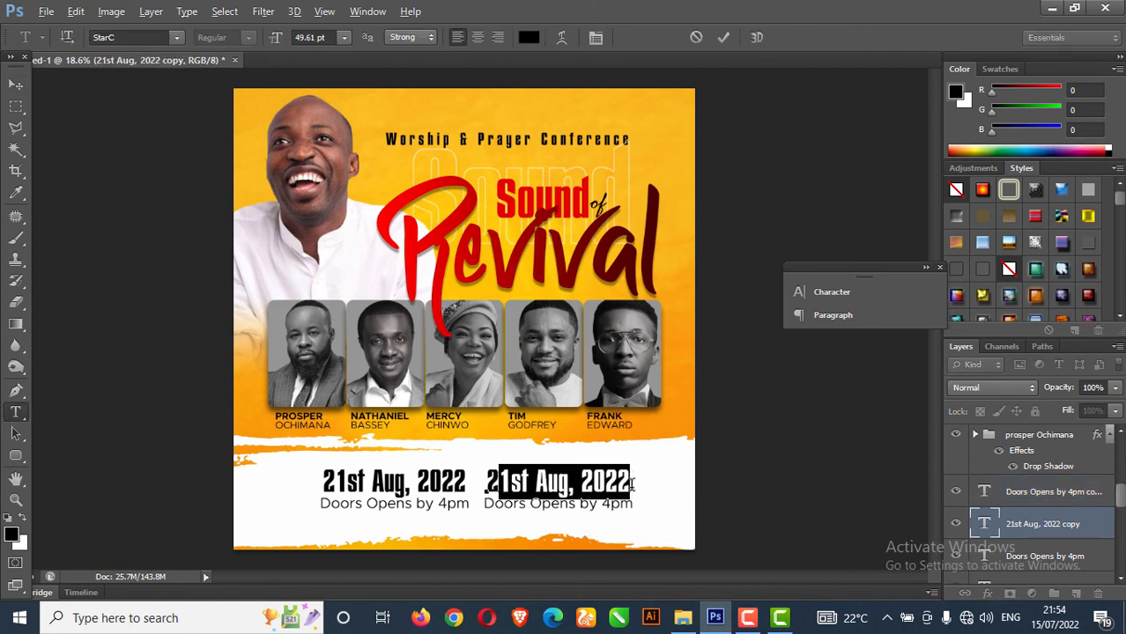
pyautogui.press('BackSpace')
pyautogui.press('BackSpace')
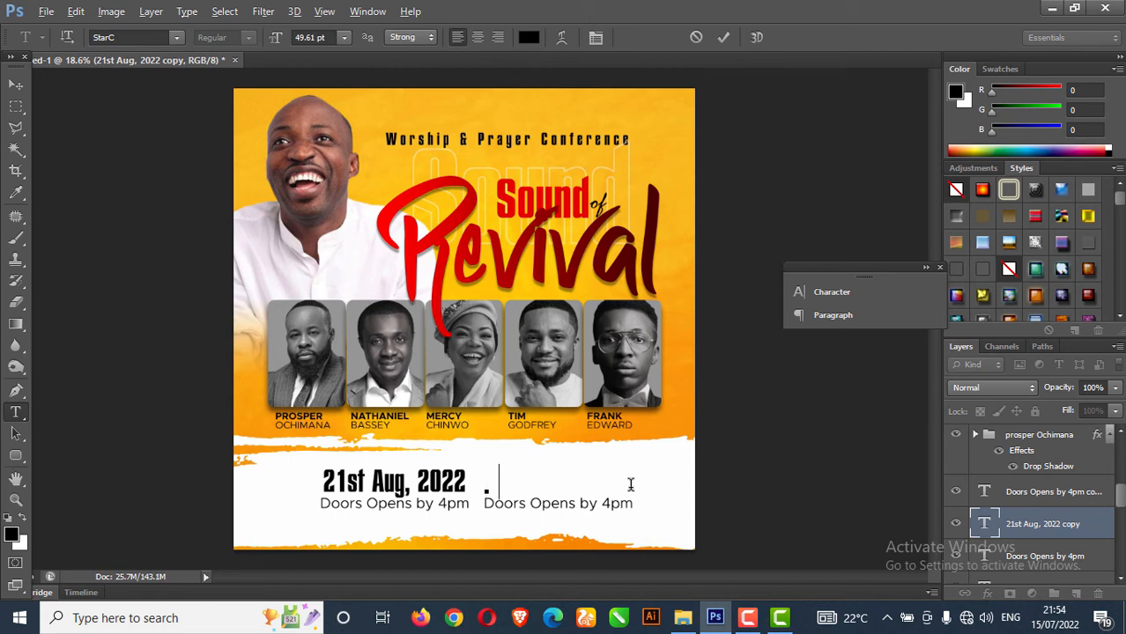
pyautogui.write('House')
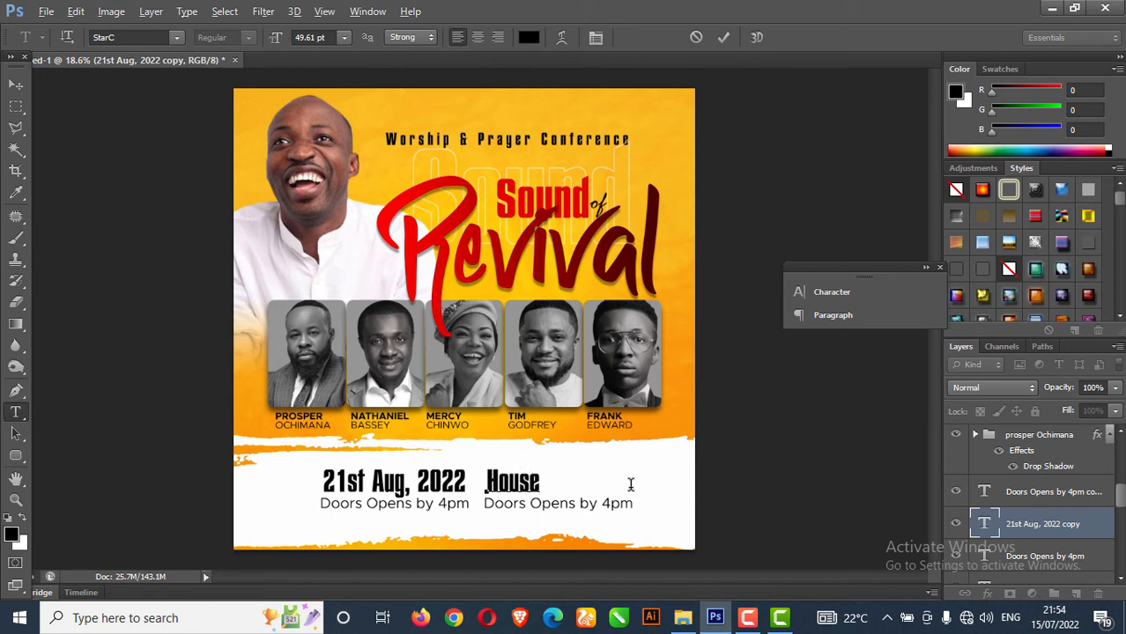
pyautogui.write('hold')
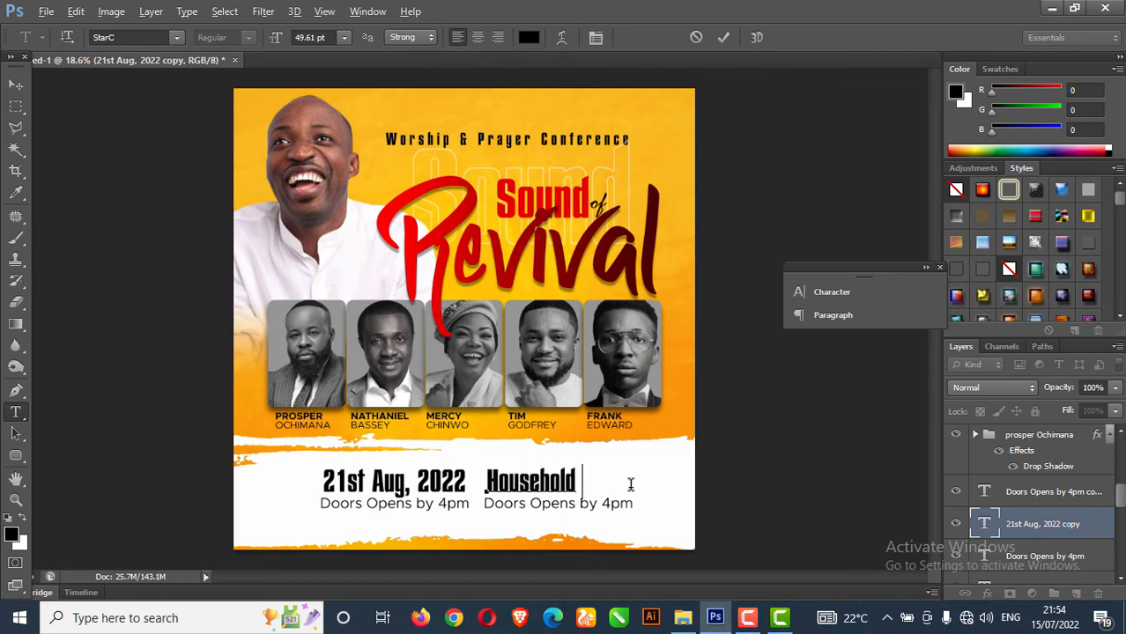
pyautogui.write(' of')
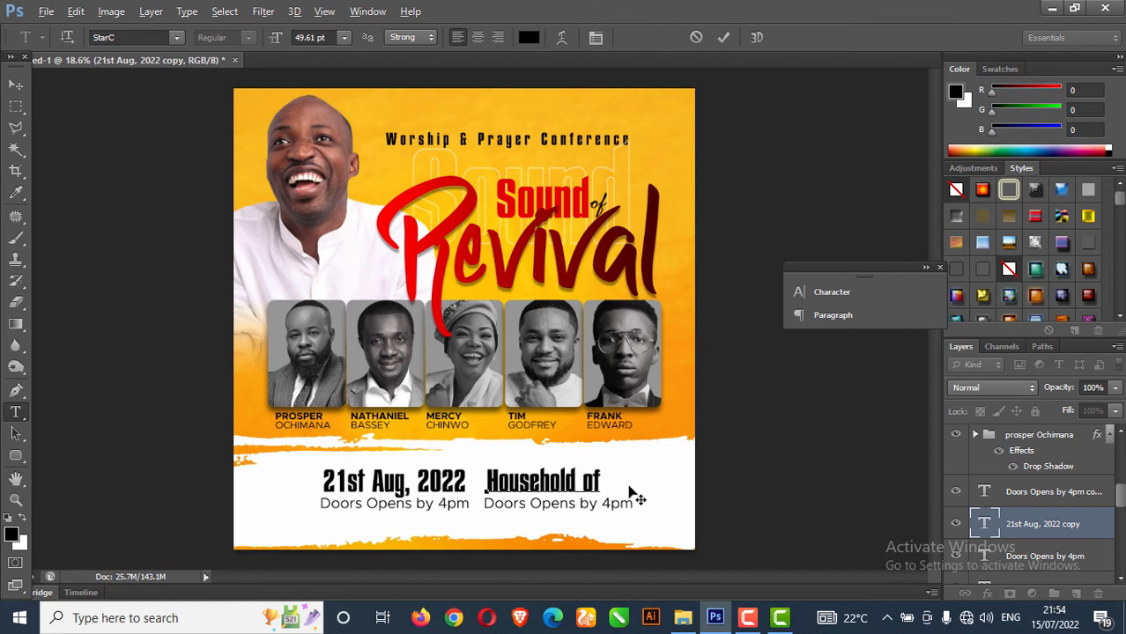
pyautogui.click(16, 84)
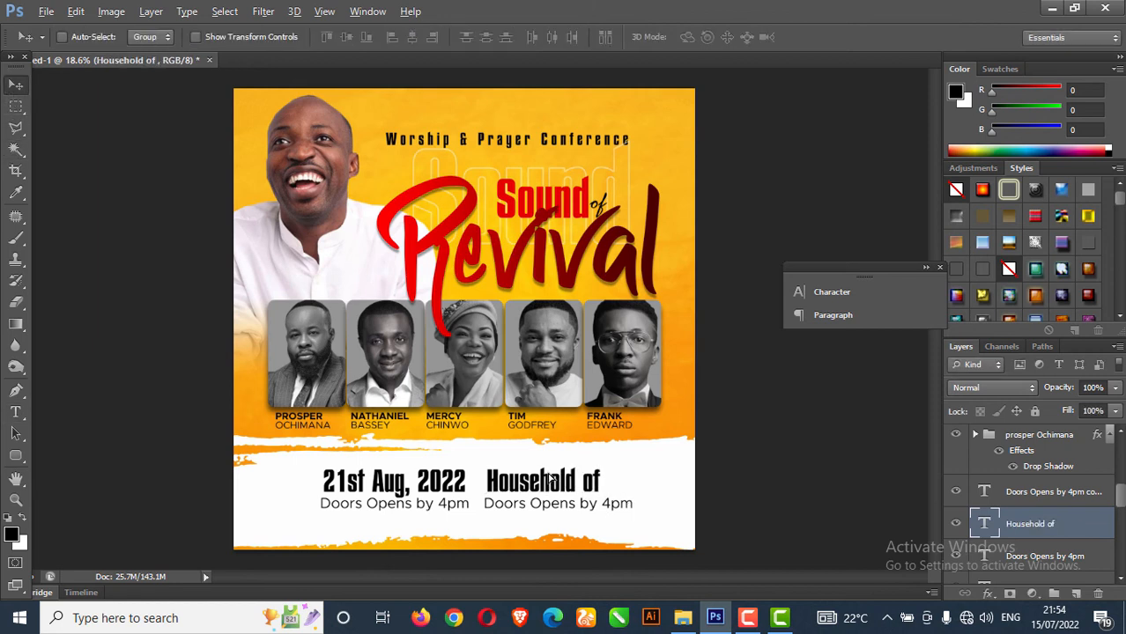
pyautogui.moveTo(548, 476); pyautogui.dragTo(549, 466)
# Add a second line reading "Rest Church Int'l" to the "Household of" text
pyautogui.press('t')
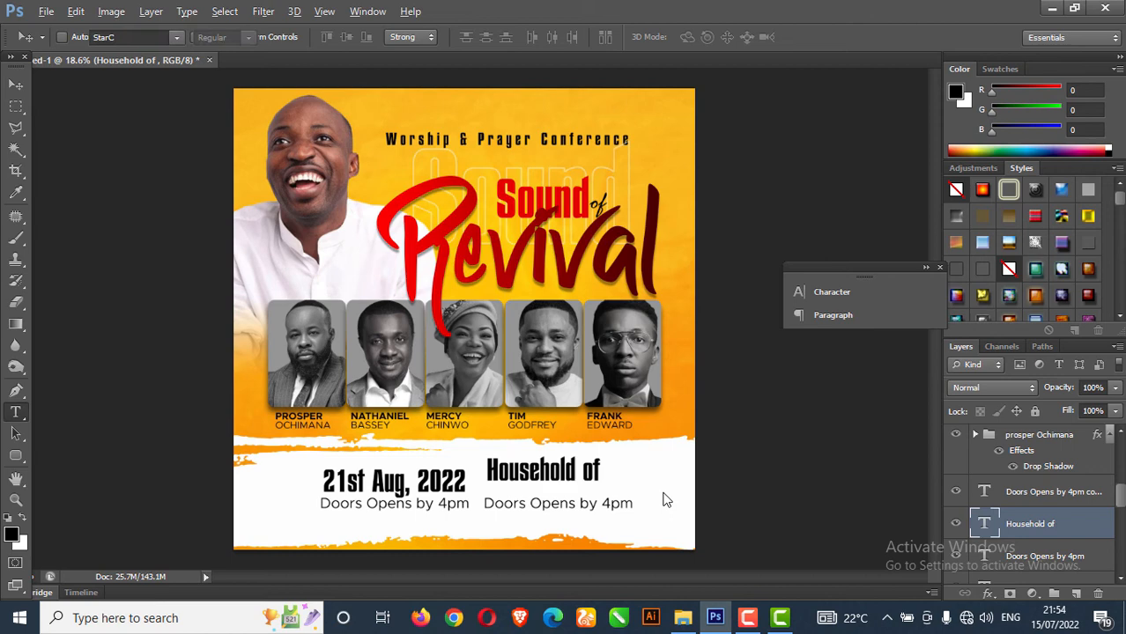
pyautogui.click(605, 481)
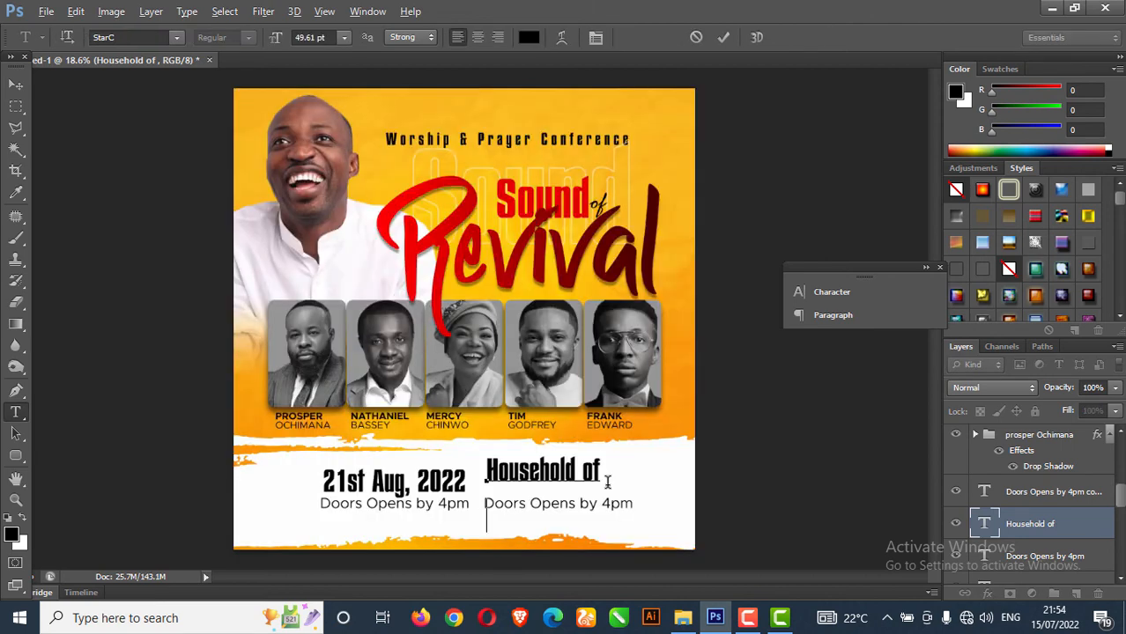
pyautogui.write('rest')
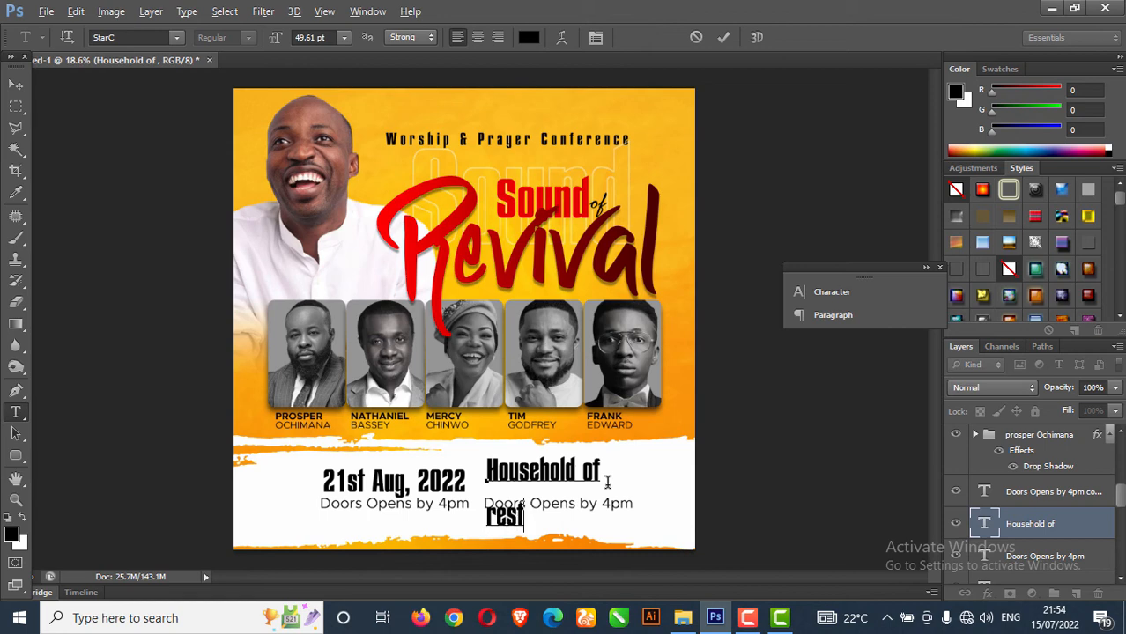
pyautogui.press('BackSpace')
pyautogui.press('BackSpace')
pyautogui.press('BackSpace')
pyautogui.press('BackSpace')
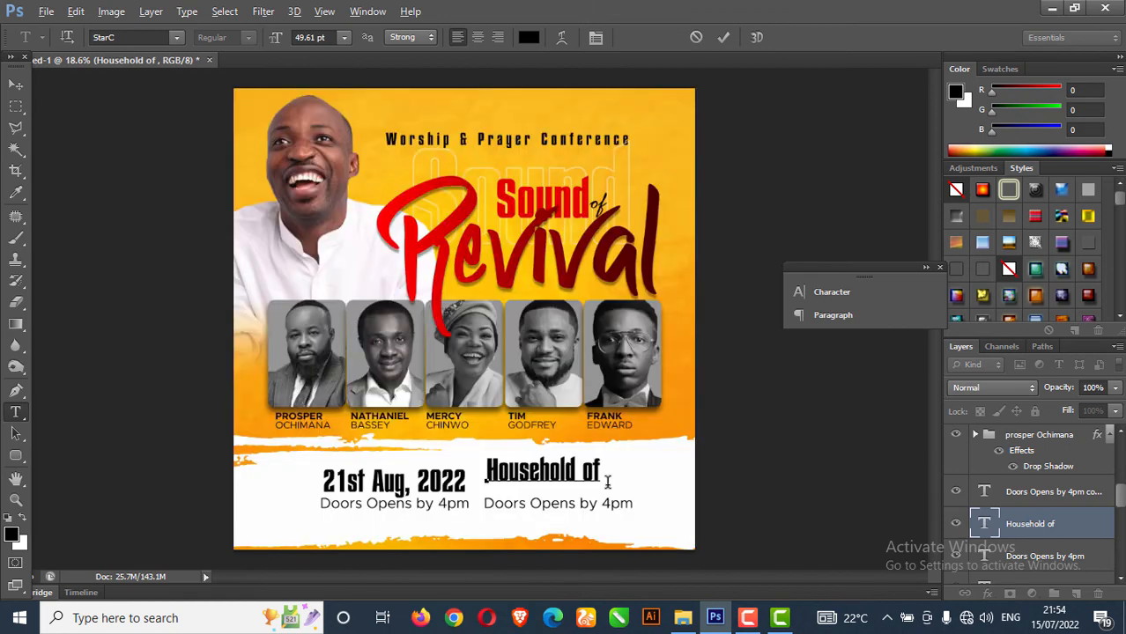
pyautogui.write('Rest')
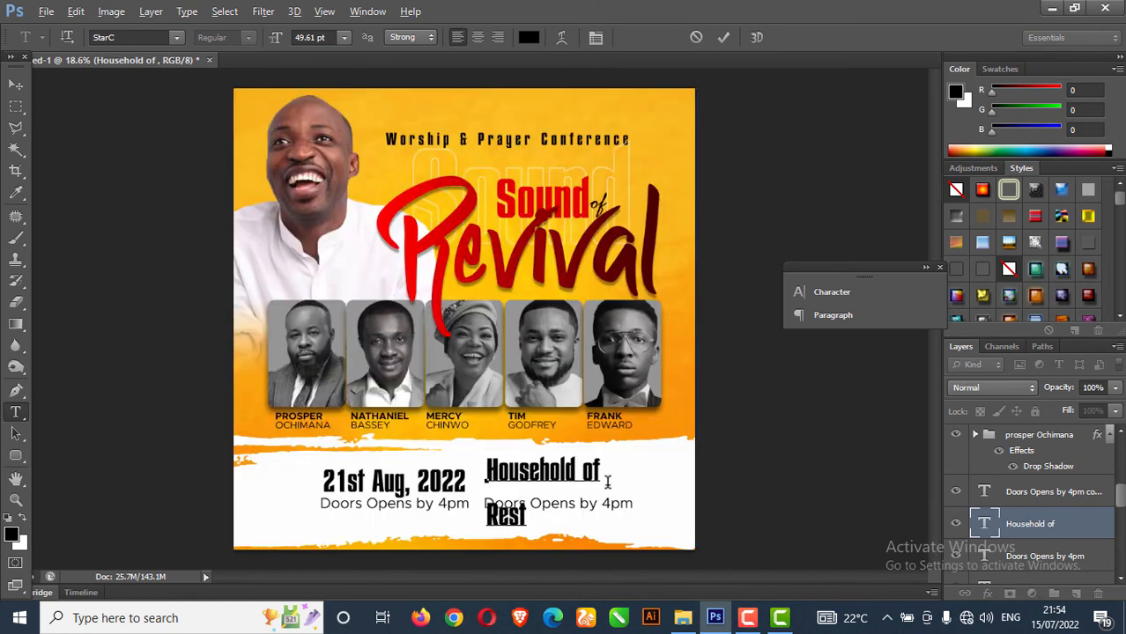
pyautogui.write(' Church')
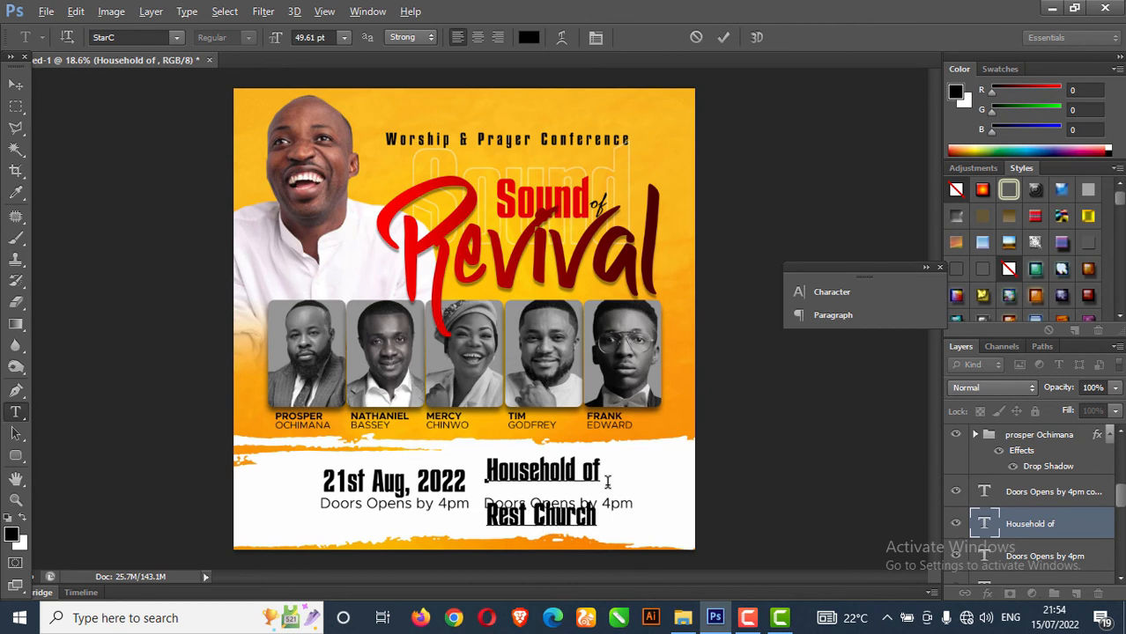
pyautogui.write(' Inf')
pyautogui.write("'l")
pyautogui.click(16, 85)
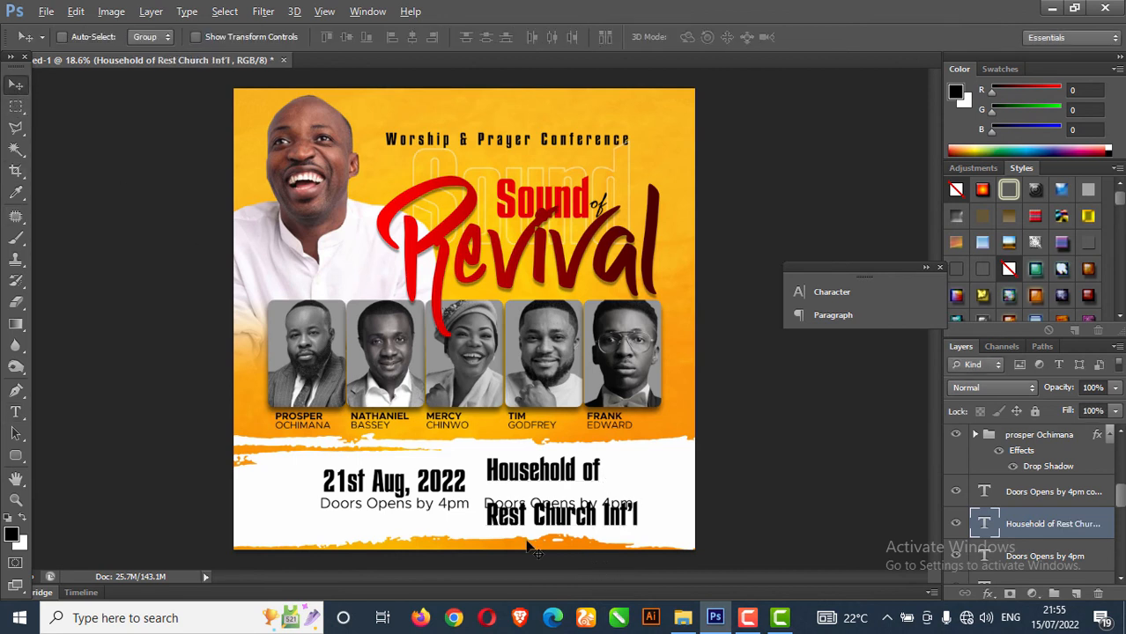
# Tighten the line spacing of the "Household of Rest Church Int'l" text to 36 pt leading
pyautogui.click(827, 294)
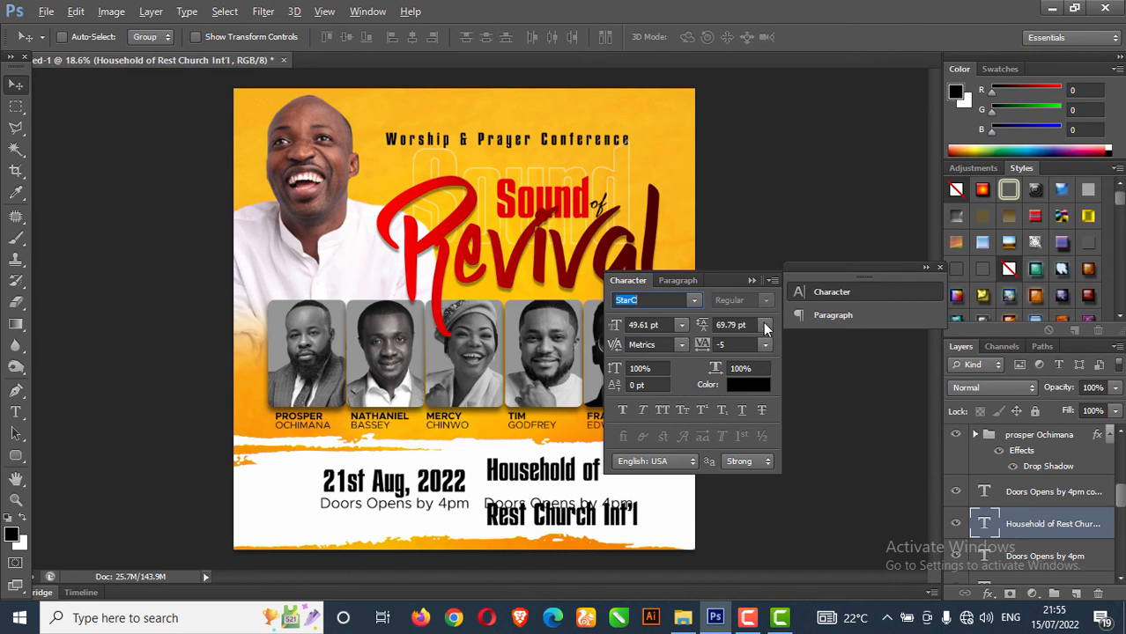
pyautogui.click(764, 325)
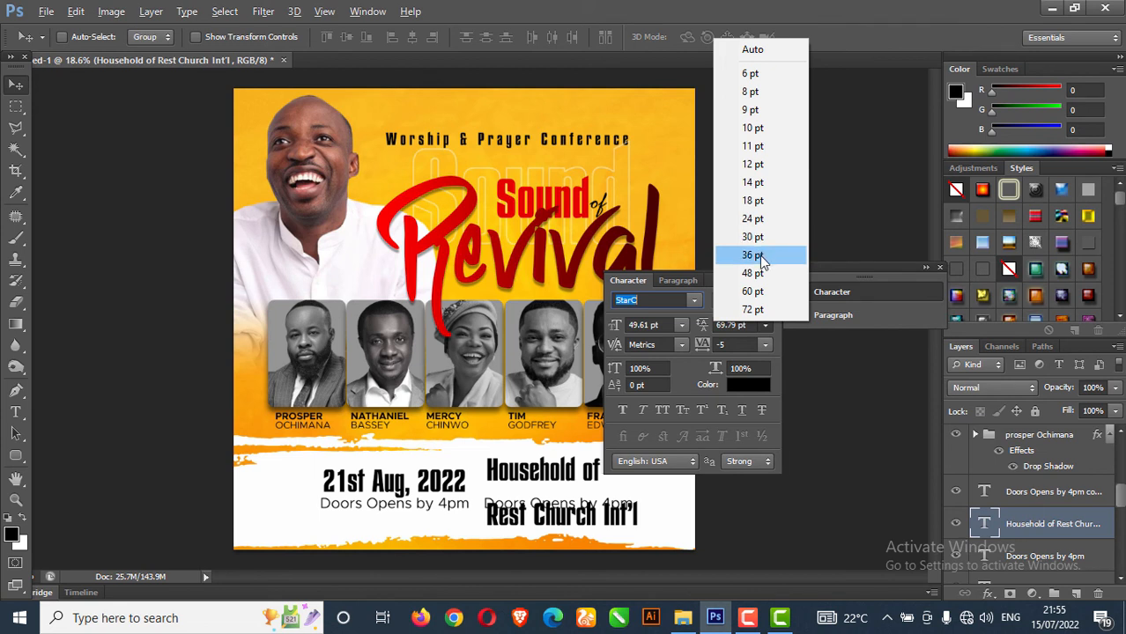
pyautogui.click(753, 273)
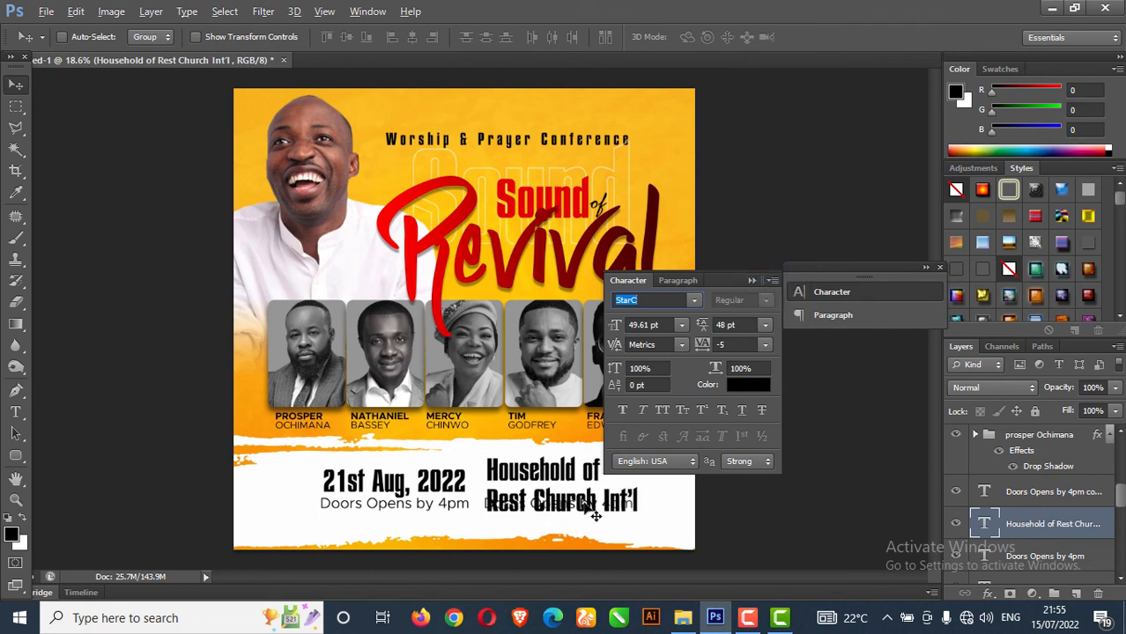
pyautogui.click(766, 326)
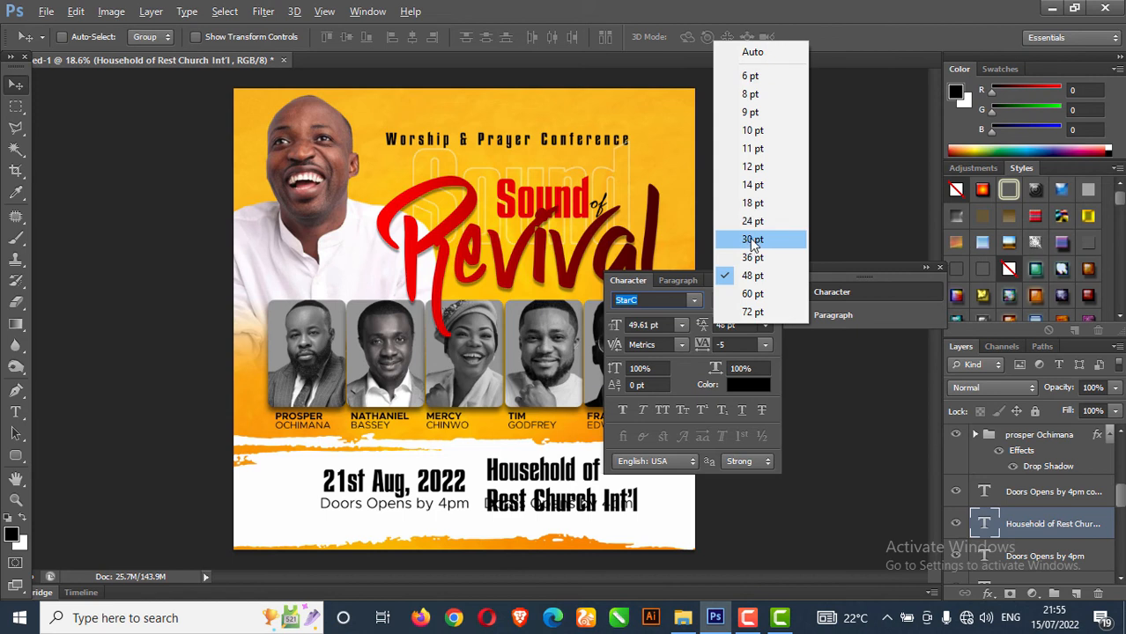
pyautogui.click(752, 240)
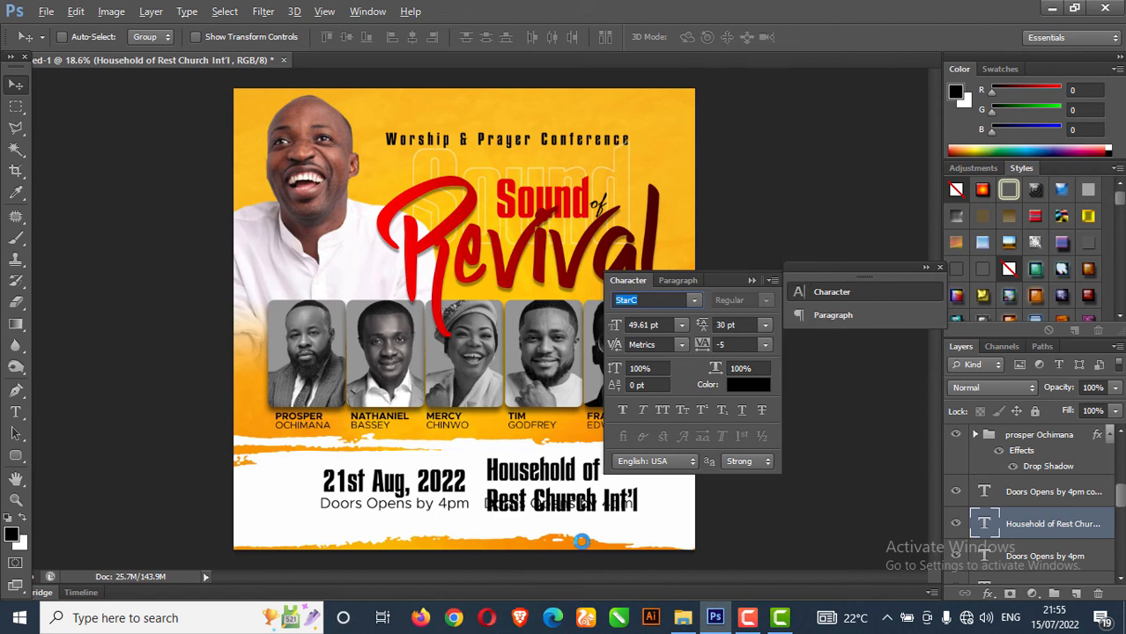
pyautogui.click(765, 326)
pyautogui.click(753, 261)
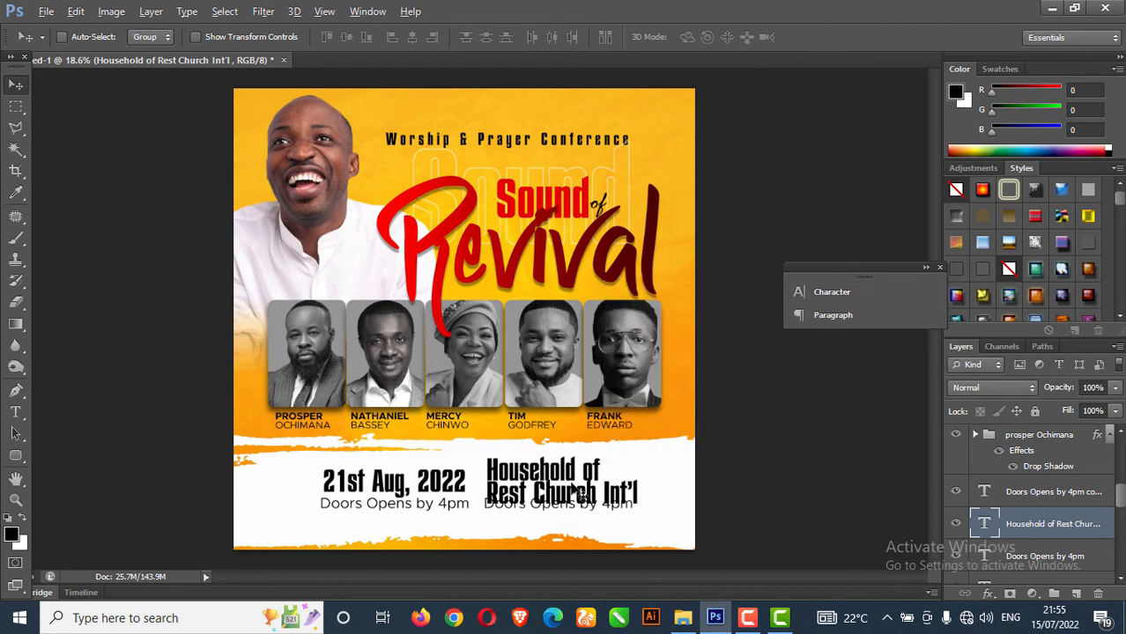
# Scale the "Household of Rest Church Int'l" text down to about 91%
pyautogui.hotkey('ctrl', 't')
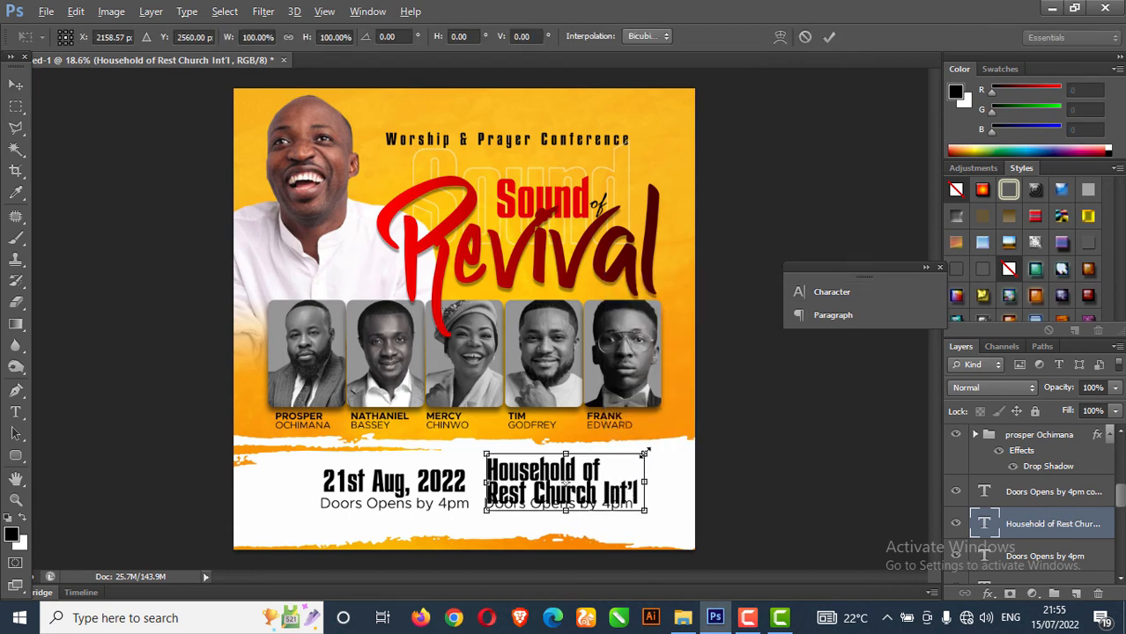
pyautogui.moveTo(642, 452); pyautogui.dragTo(631, 458)
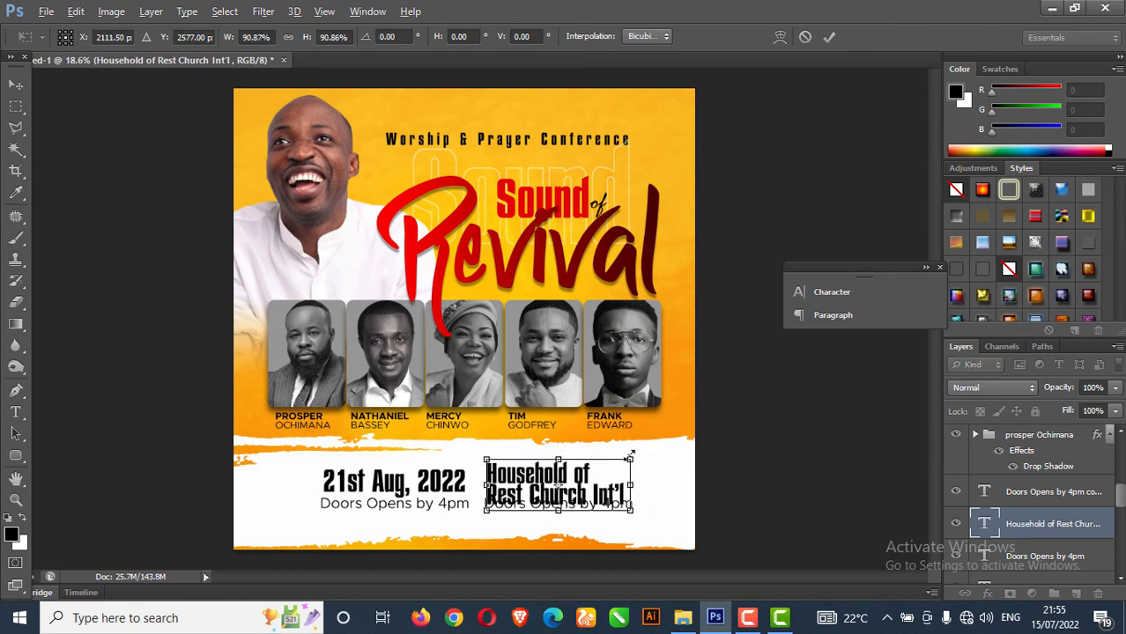
pyautogui.press('Return')
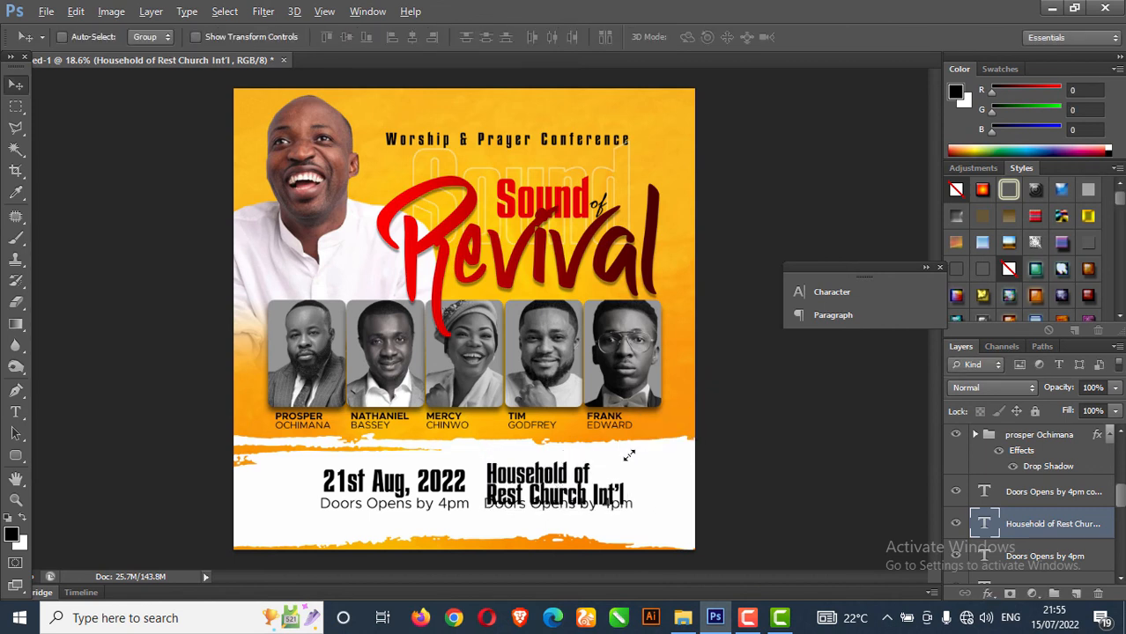
# Move the copied "Doors Opens by 4pm" text down below the venue name and nudge it slightly right
pyautogui.rightClick(581, 511)
pyautogui.click(659, 438)
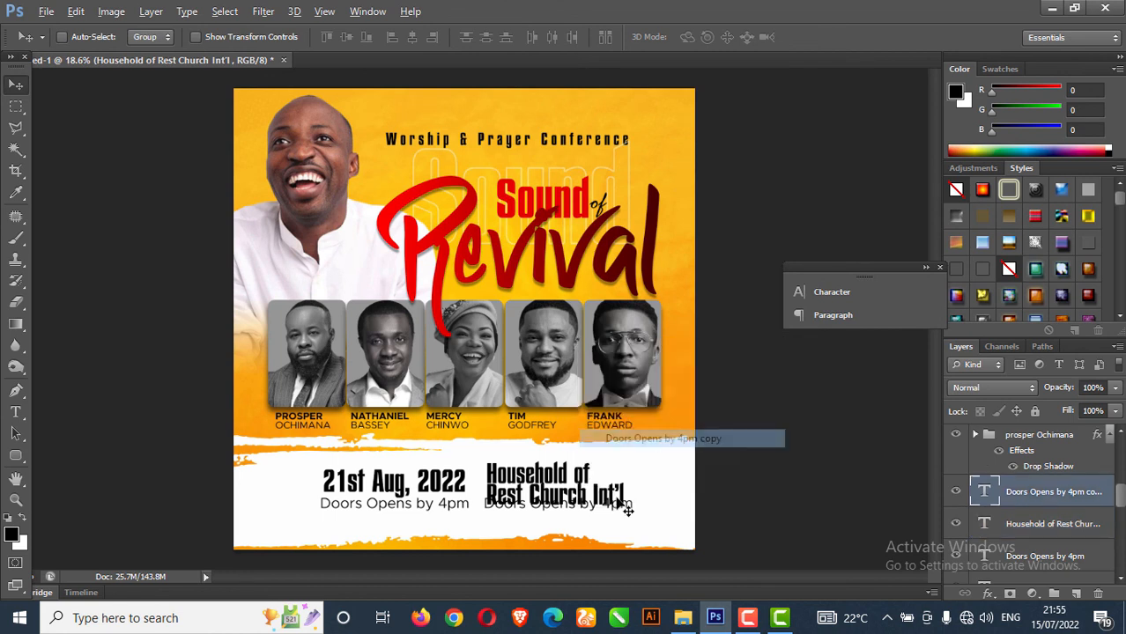
pyautogui.moveTo(618, 502); pyautogui.dragTo(614, 512)
pyautogui.hotkey('shift', 'Right')
pyautogui.hotkey('shift', 'Right')
pyautogui.hotkey('shift', 'Right')
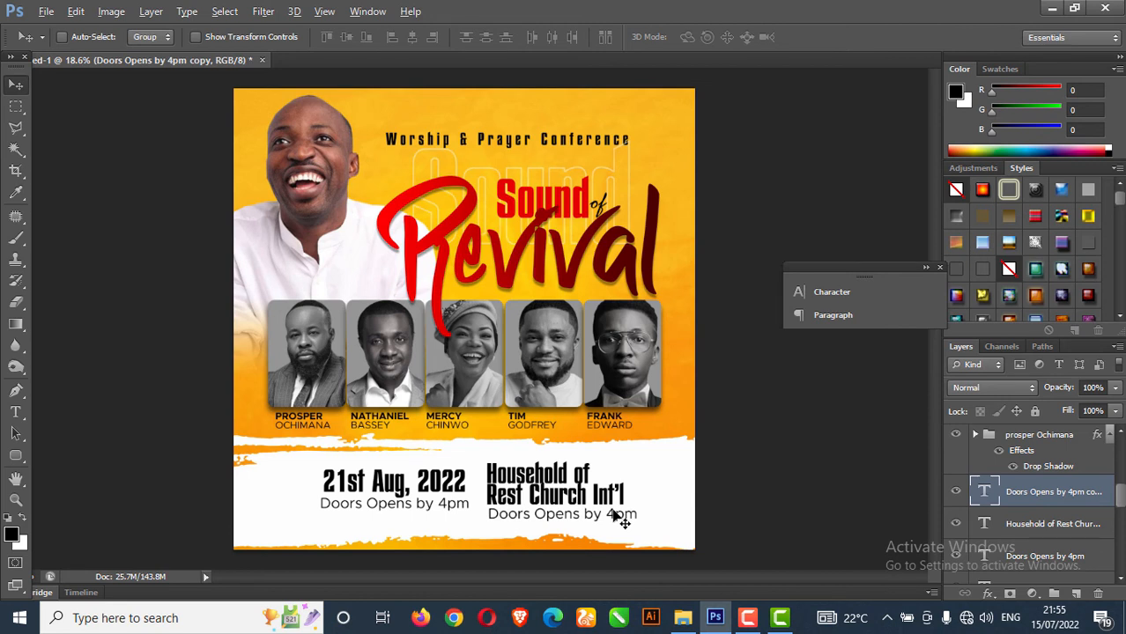
# Replace the copied "Doors Opens by 4pm" text below the venue name with the venue's street address
pyautogui.click(15, 411)
pyautogui.moveTo(490, 516); pyautogui.dragTo(647, 523)
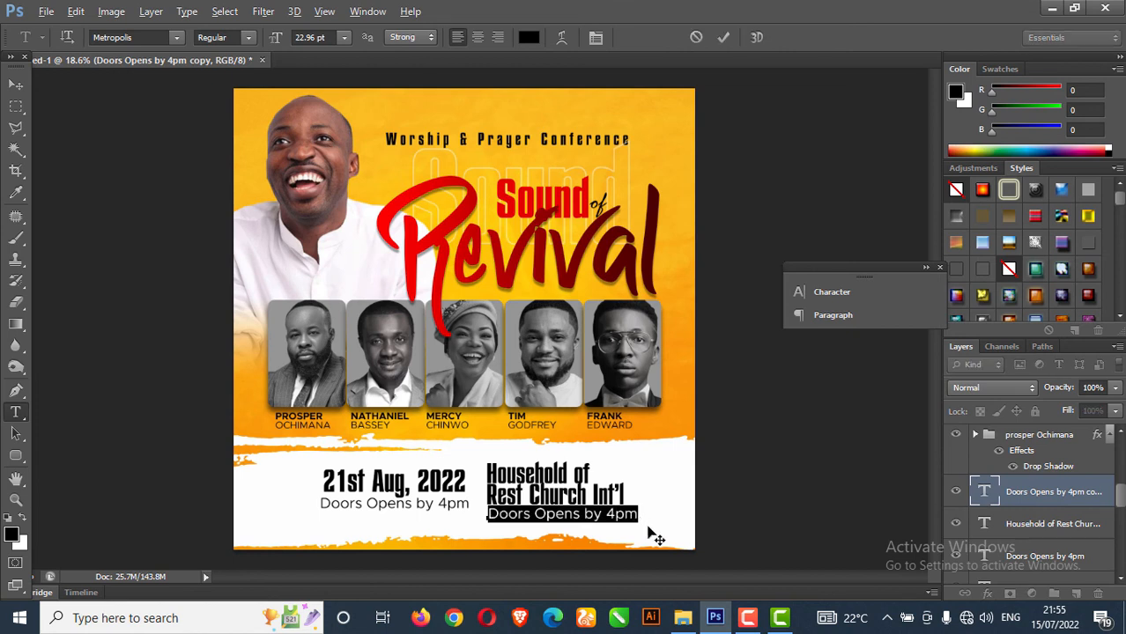
pyautogui.write('13')
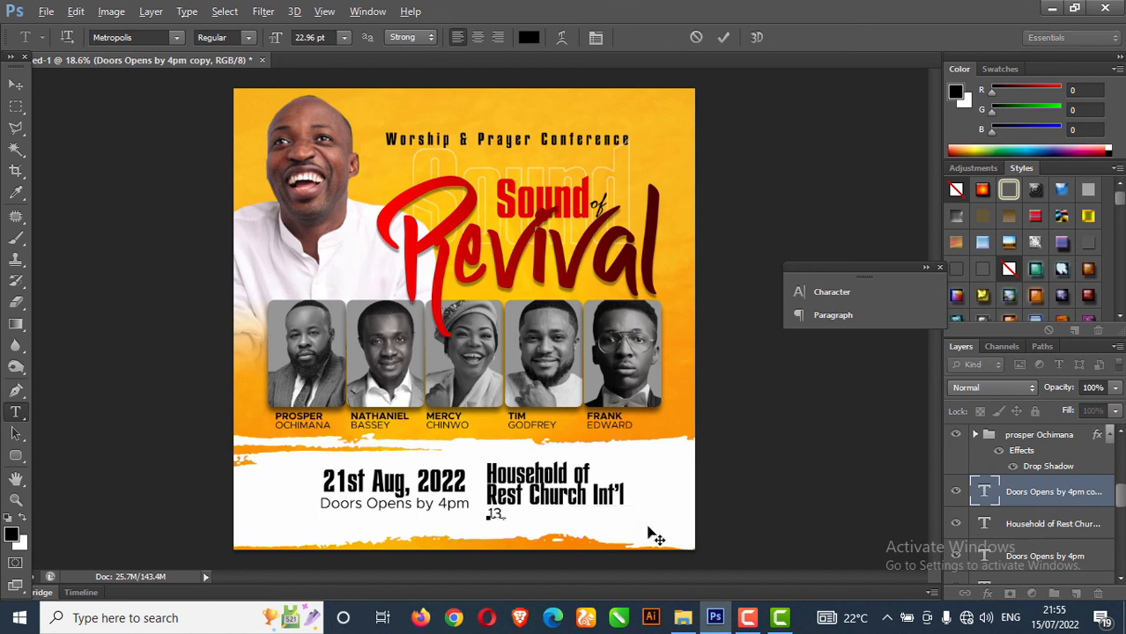
pyautogui.write(', Amino Cre')
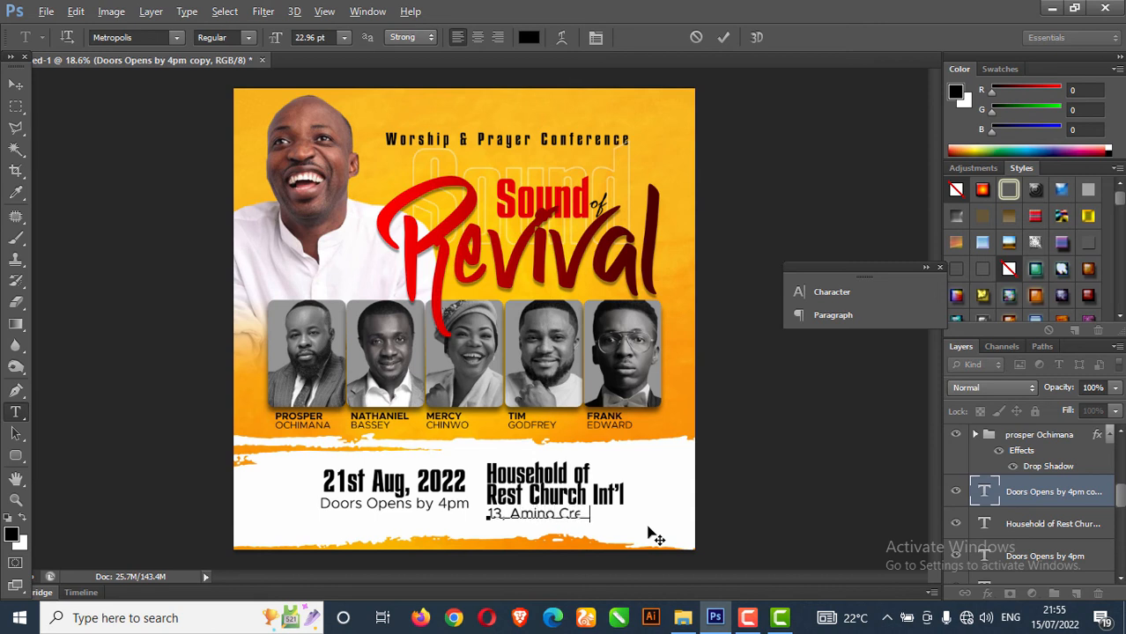
pyautogui.write('scent, wuse 2, Abuja')
pyautogui.click(15, 86)
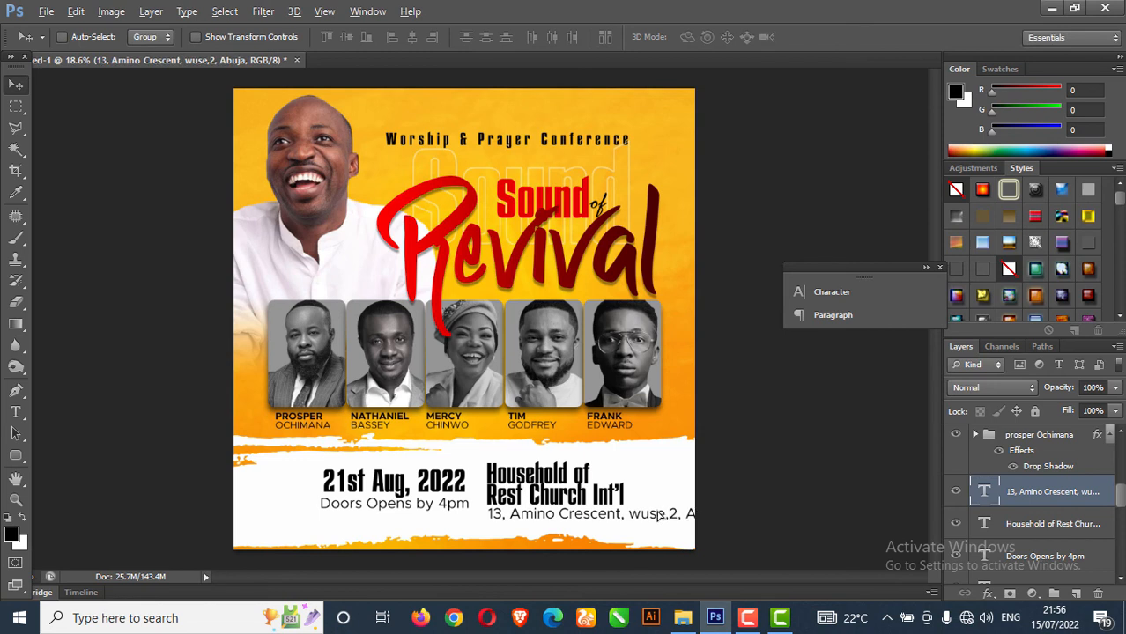
# Move the address line left and scale it to about 78% so it fits beneath the venue name
pyautogui.moveTo(672, 515); pyautogui.dragTo(644, 515)
pyautogui.hotkey('ctrl', 't')
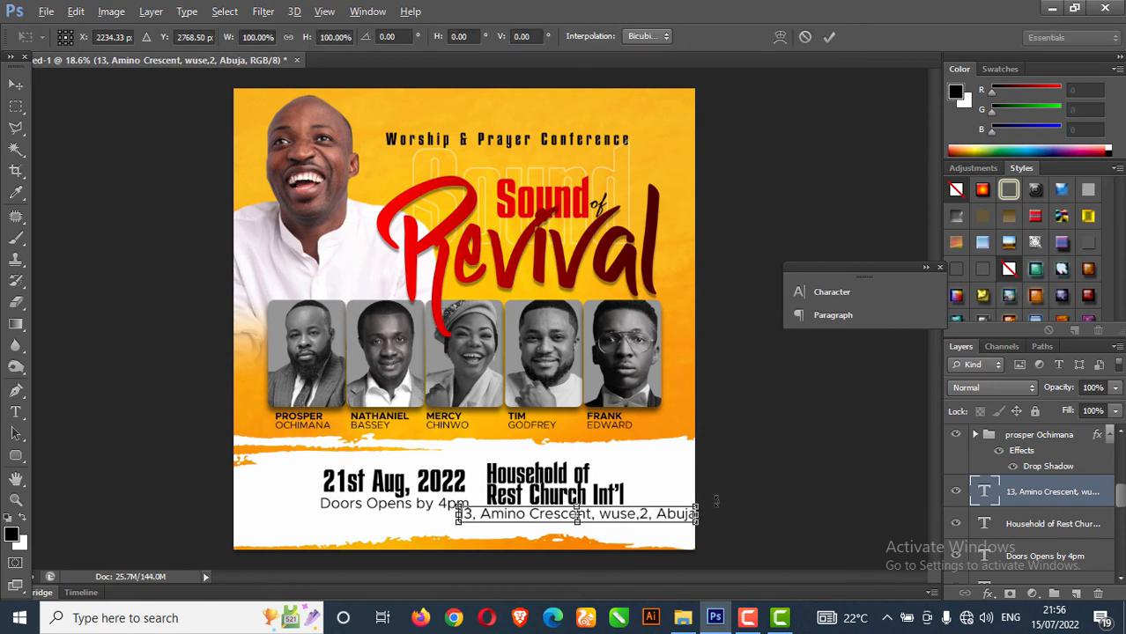
pyautogui.moveTo(695, 506); pyautogui.dragTo(672, 501)
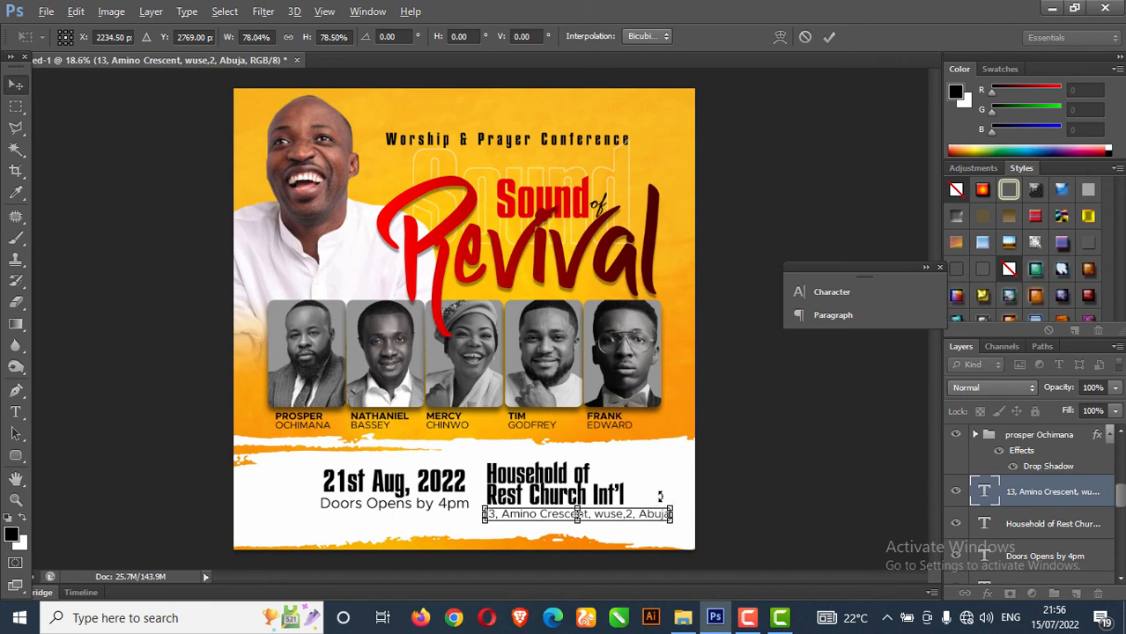
pyautogui.press('Return')
# Select the venue name together with the address line and nudge both slightly up
pyautogui.rightClick(546, 499)
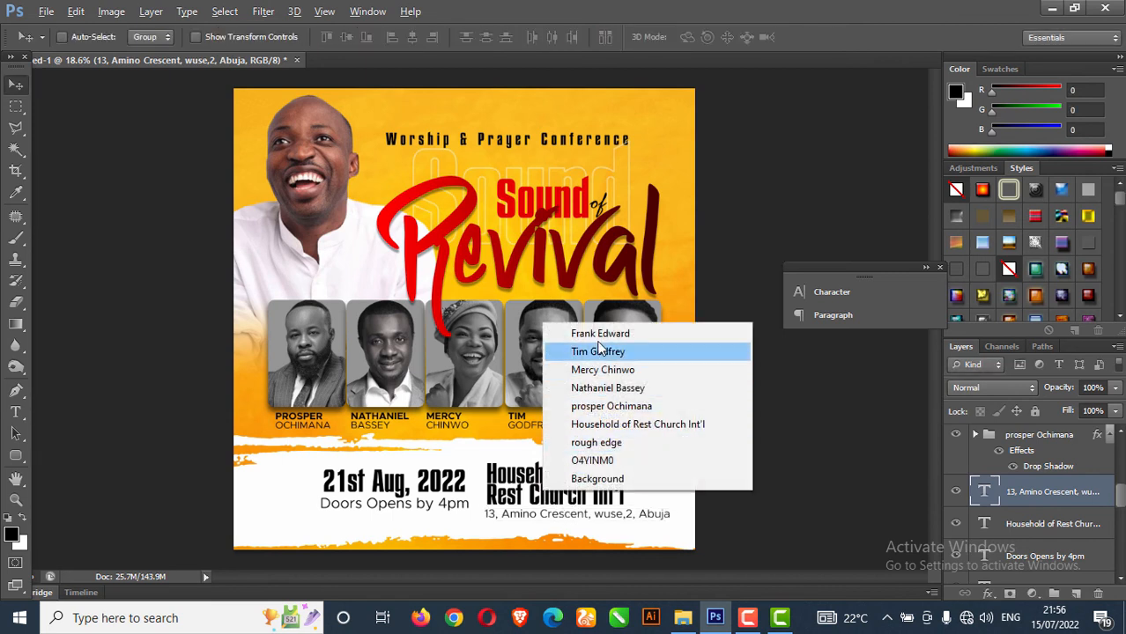
pyautogui.click(619, 426)
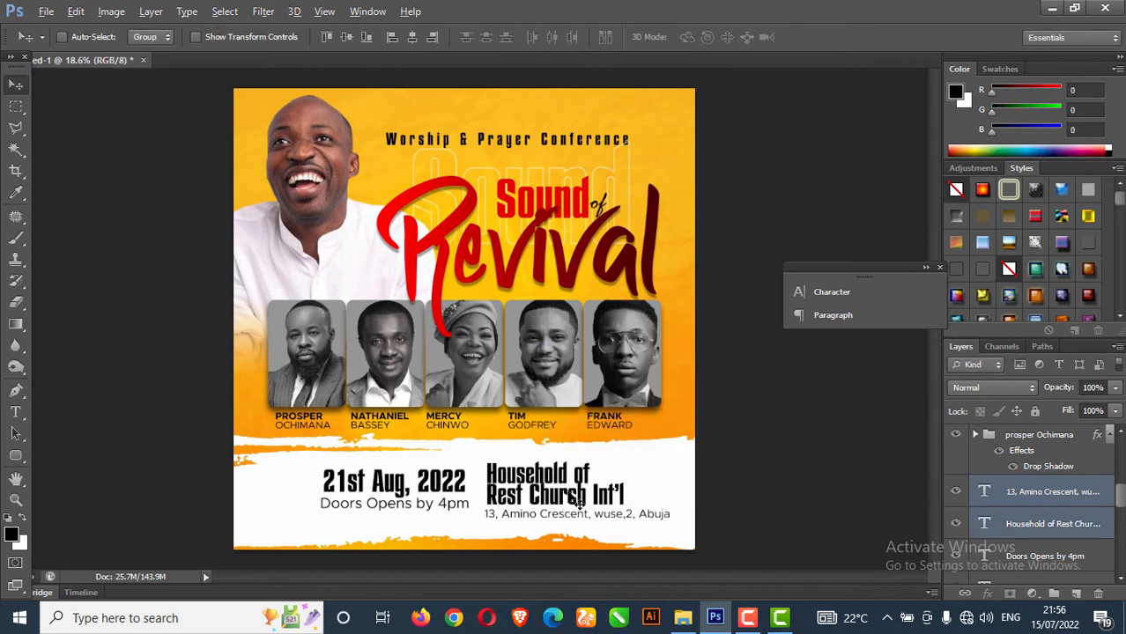
pyautogui.press('Up')
pyautogui.press('Up')
pyautogui.press('Up')
pyautogui.press('Up')
pyautogui.press('Up')
pyautogui.press('Up')
pyautogui.press('Up')
pyautogui.press('Up')
pyautogui.press('Up')
pyautogui.press('Up')
pyautogui.press('Up')
pyautogui.press('Up')
pyautogui.press('Up')
pyautogui.press('Up')
pyautogui.press('Up')
pyautogui.press('Up')
pyautogui.press('Up')
pyautogui.press('Up')
pyautogui.press('Up')
pyautogui.press('Up')
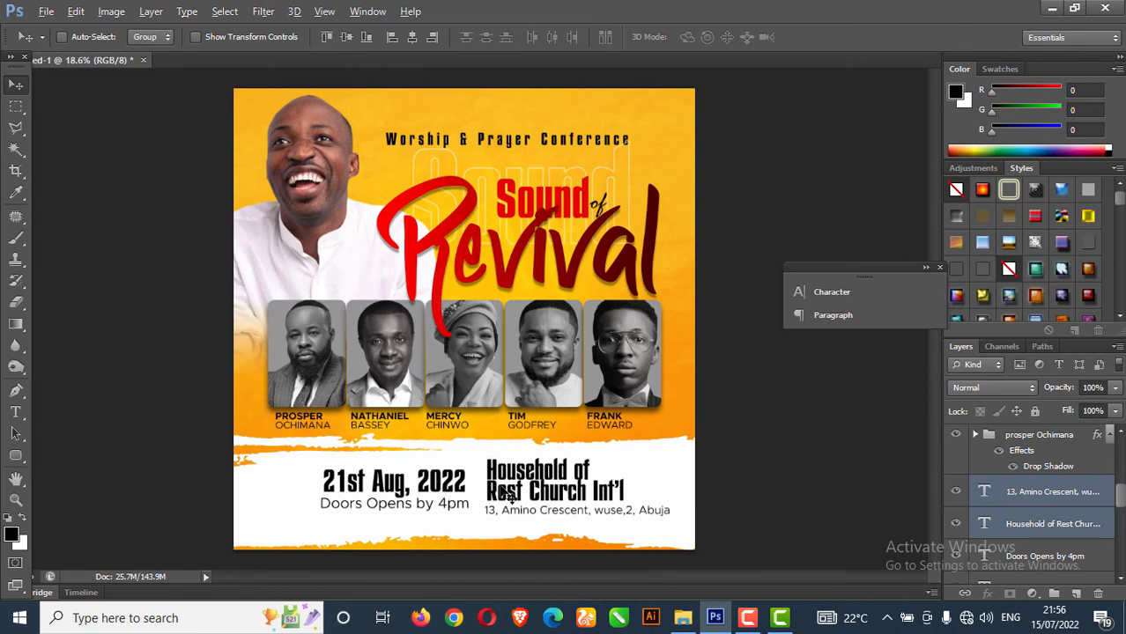
pyautogui.rightClick(428, 501)
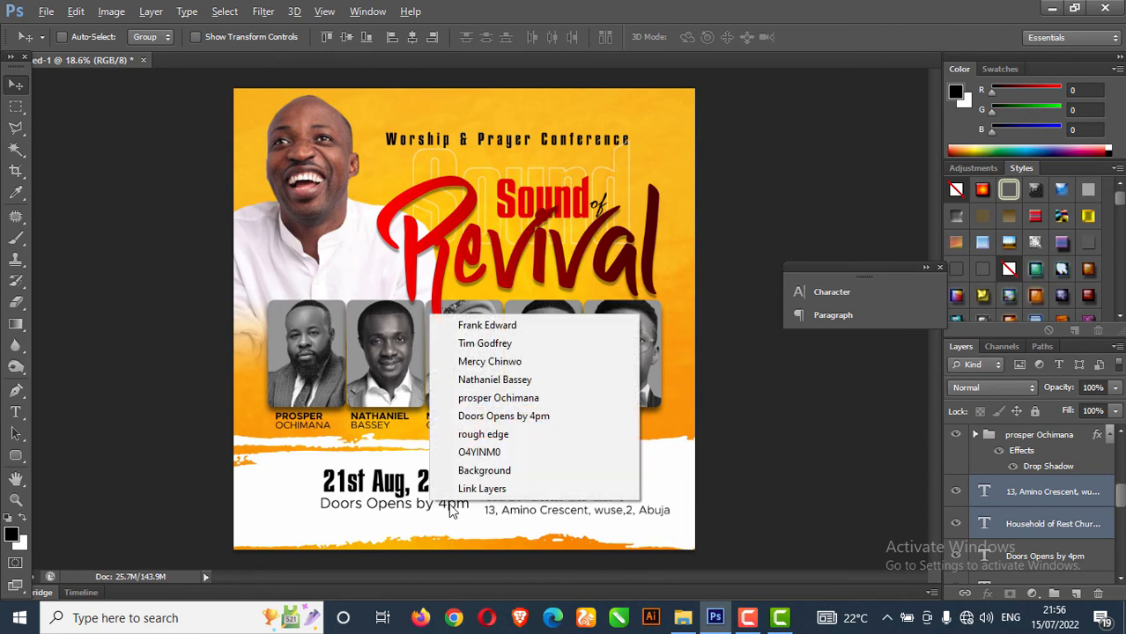
pyautogui.click(482, 421)
pyautogui.rightClick(388, 493)
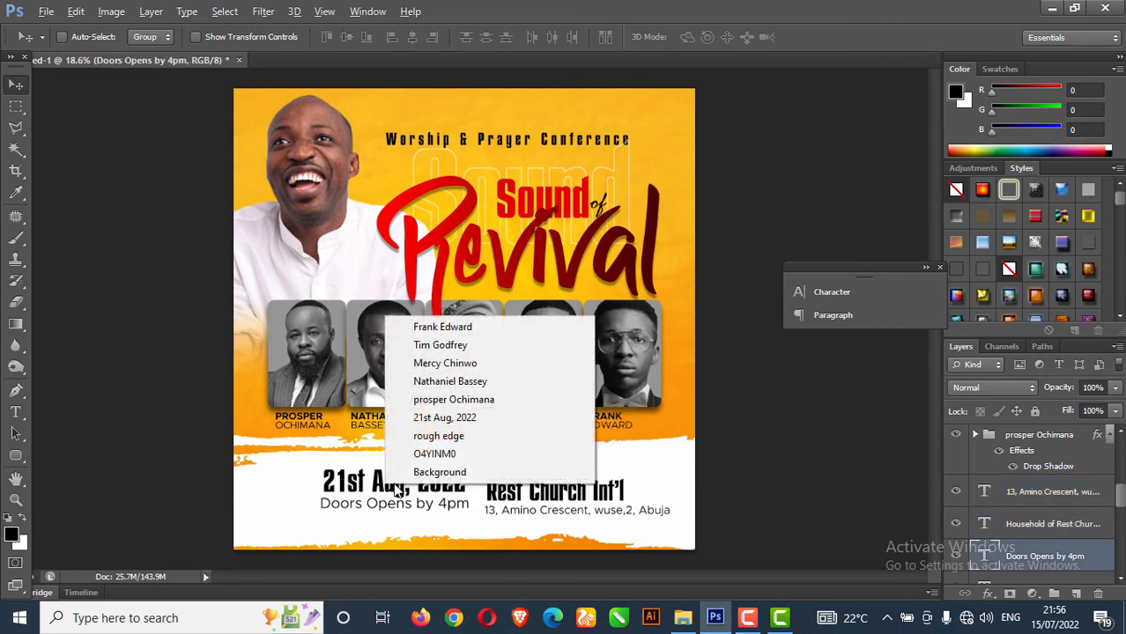
pyautogui.click(457, 382)
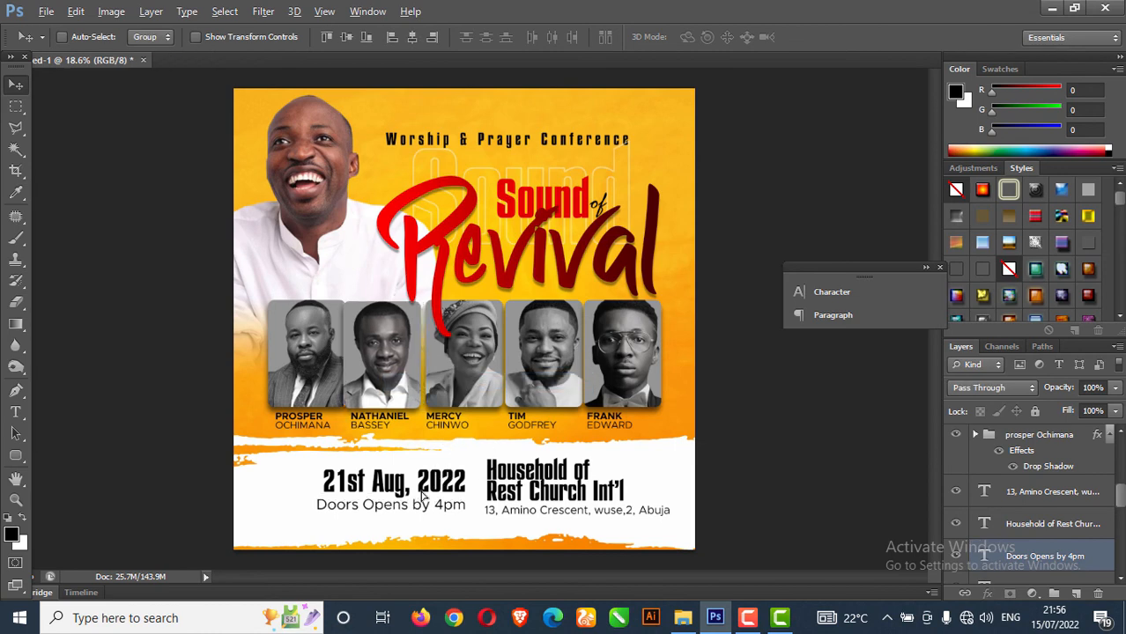
# Move the "21st Aug, 2022" and "Doors Opens by 4pm" texts slightly left together and scale them up to about 118%
pyautogui.rightClick(431, 501)
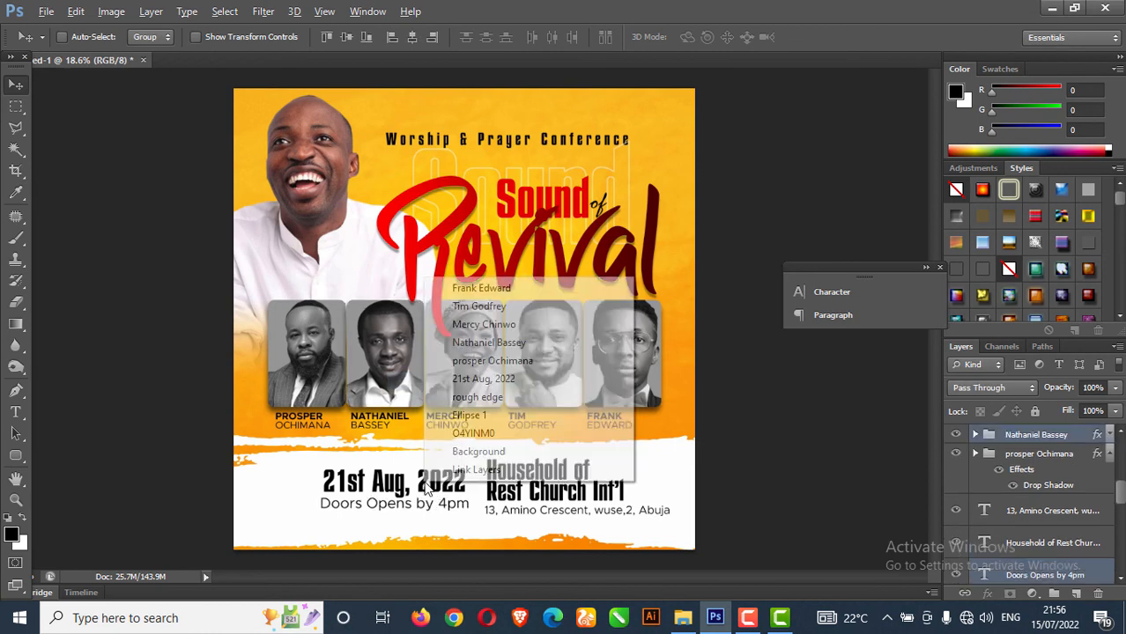
pyautogui.click(482, 379)
pyautogui.rightClick(402, 500)
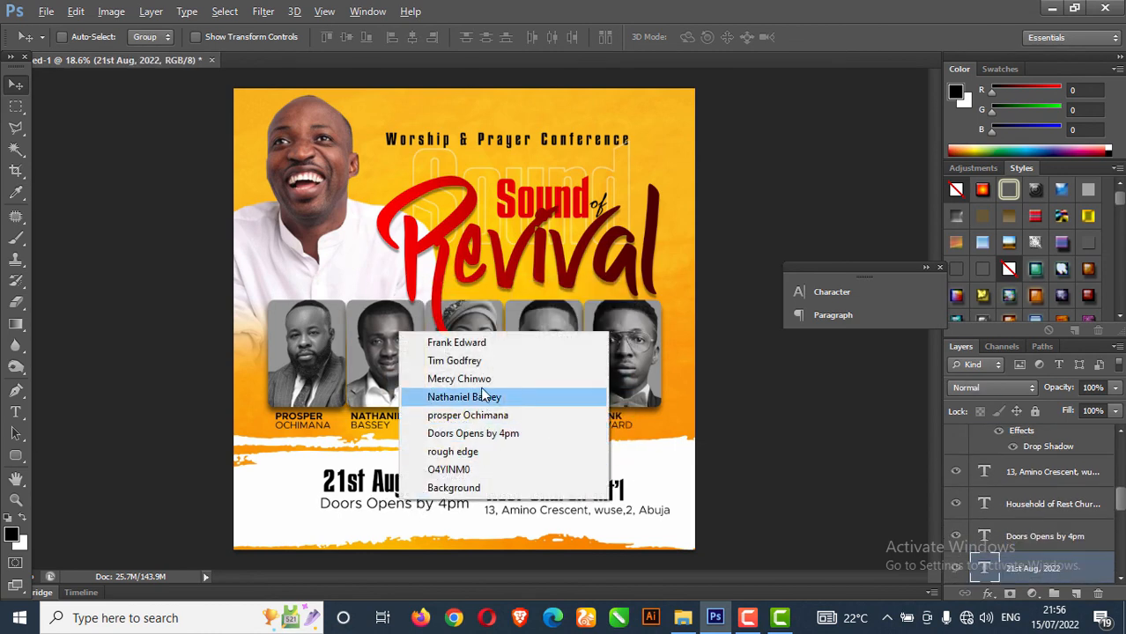
pyautogui.click(489, 433)
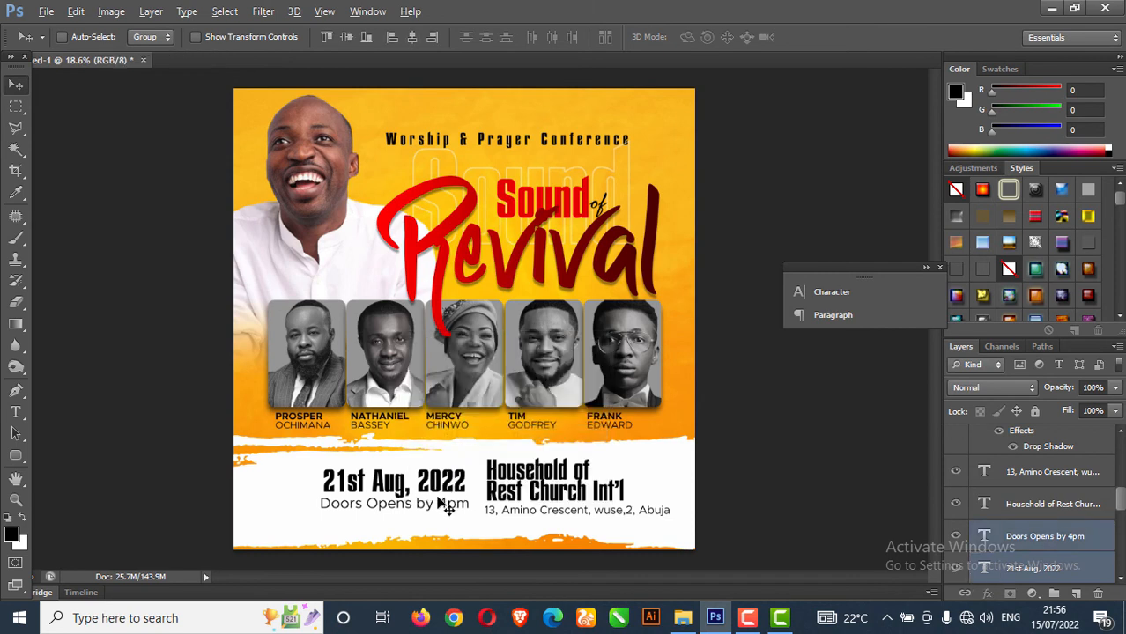
pyautogui.moveTo(442, 503); pyautogui.dragTo(439, 502)
pyautogui.hotkey('ctrl', 't')
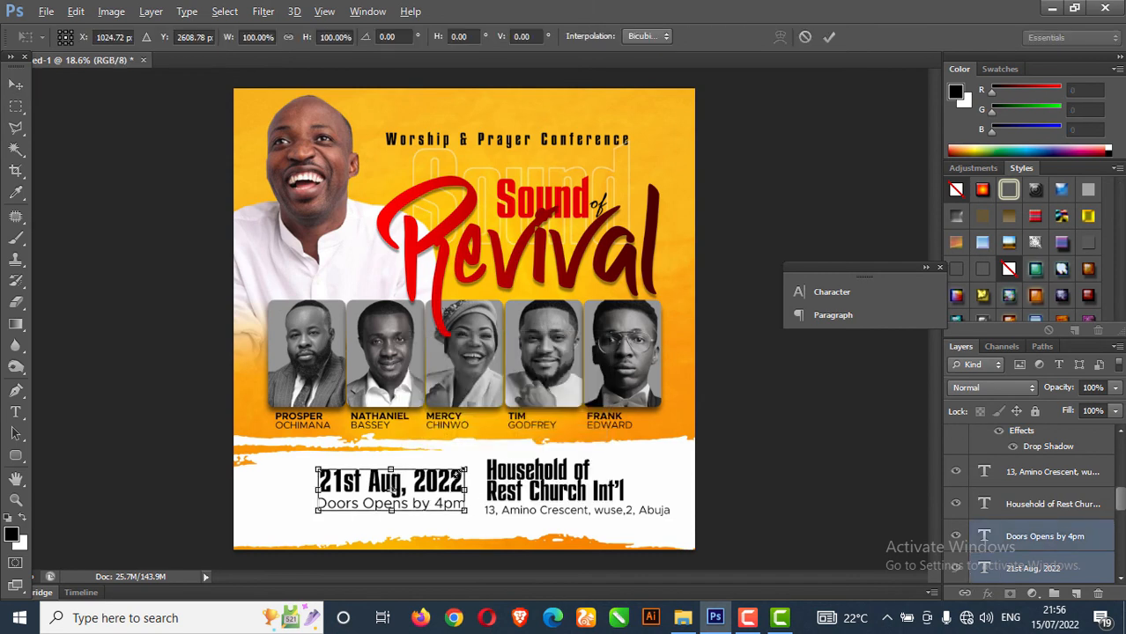
pyautogui.moveTo(472, 464); pyautogui.dragTo(476, 461)
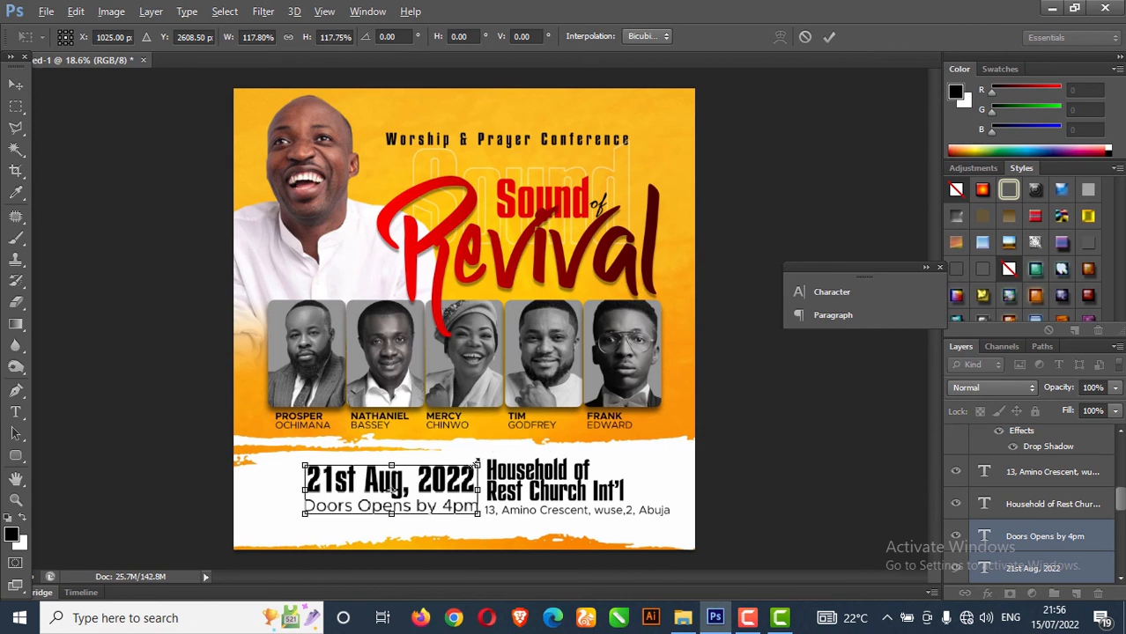
pyautogui.press('Return')
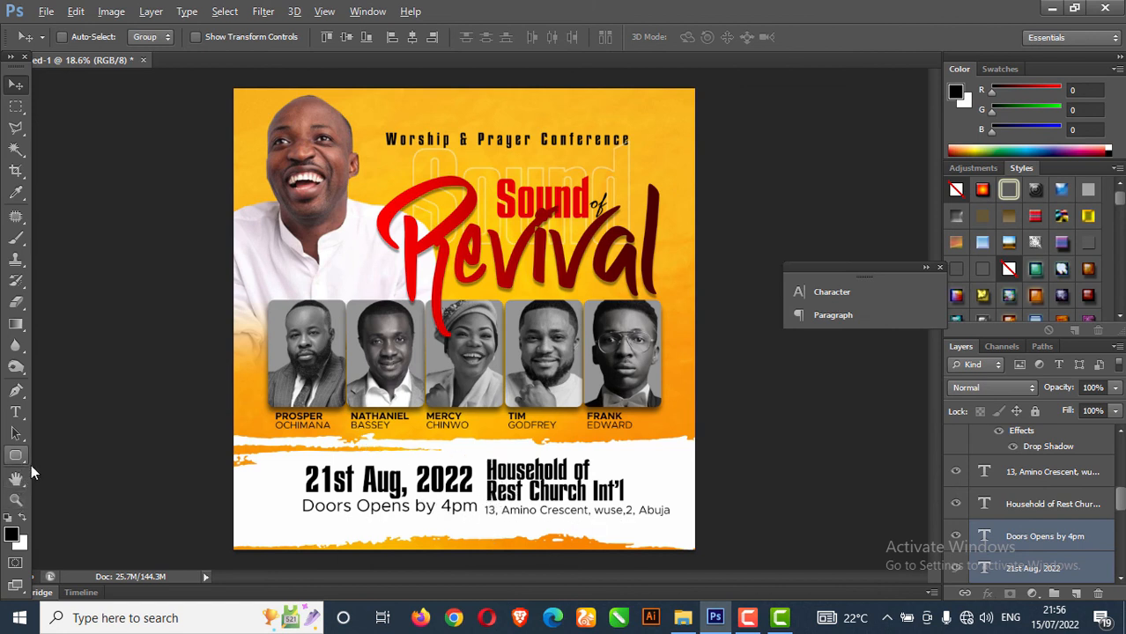
# Draw a thin black vertical rectangle, about 12 px by 334 px, as a divider between the date and venue texts
pyautogui.click(24, 462)
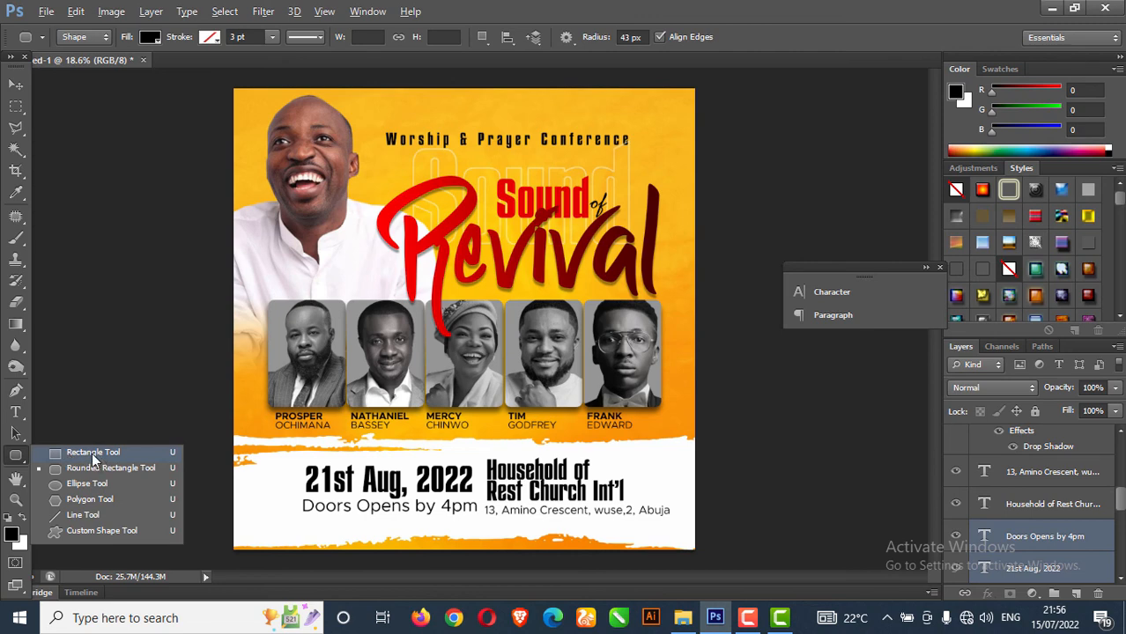
pyautogui.click(91, 453)
pyautogui.moveTo(479, 472); pyautogui.dragTo(482, 514)
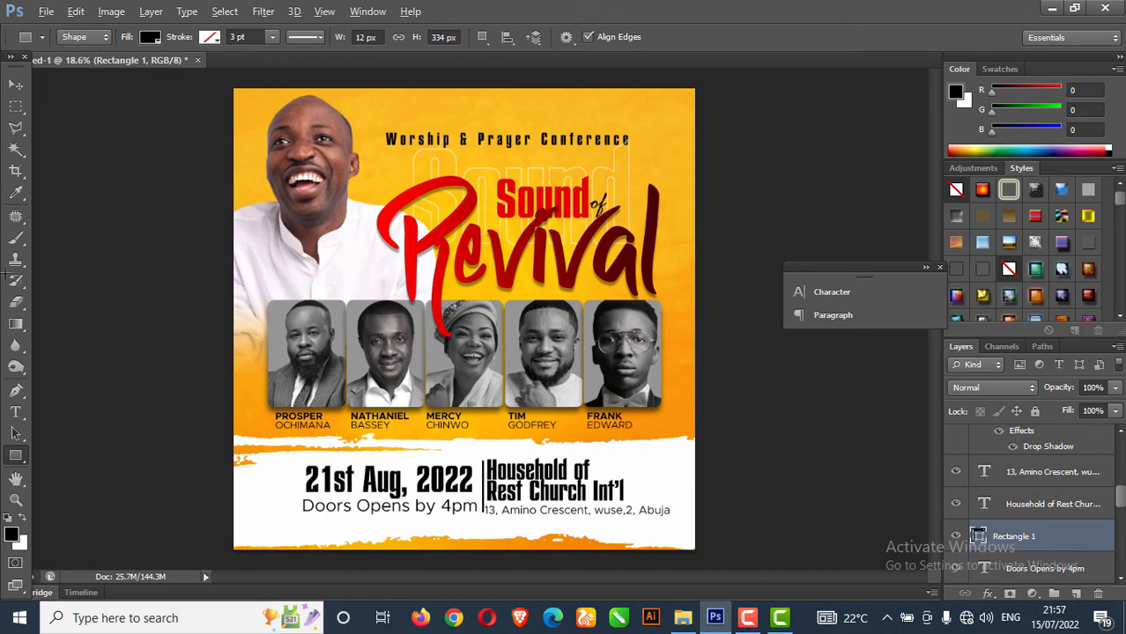
pyautogui.click(16, 85)
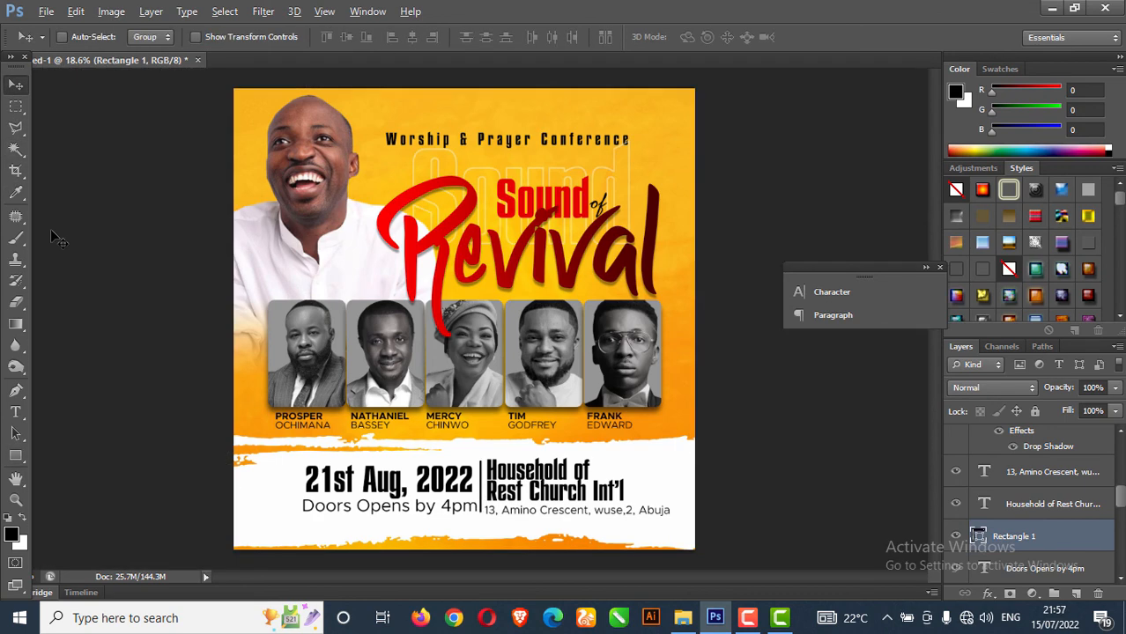
# Shift the date, "Doors Opens by 4pm" and divider left together, and nudge the divider alone slightly right to centre it between the texts
pyautogui.rightClick(392, 503)
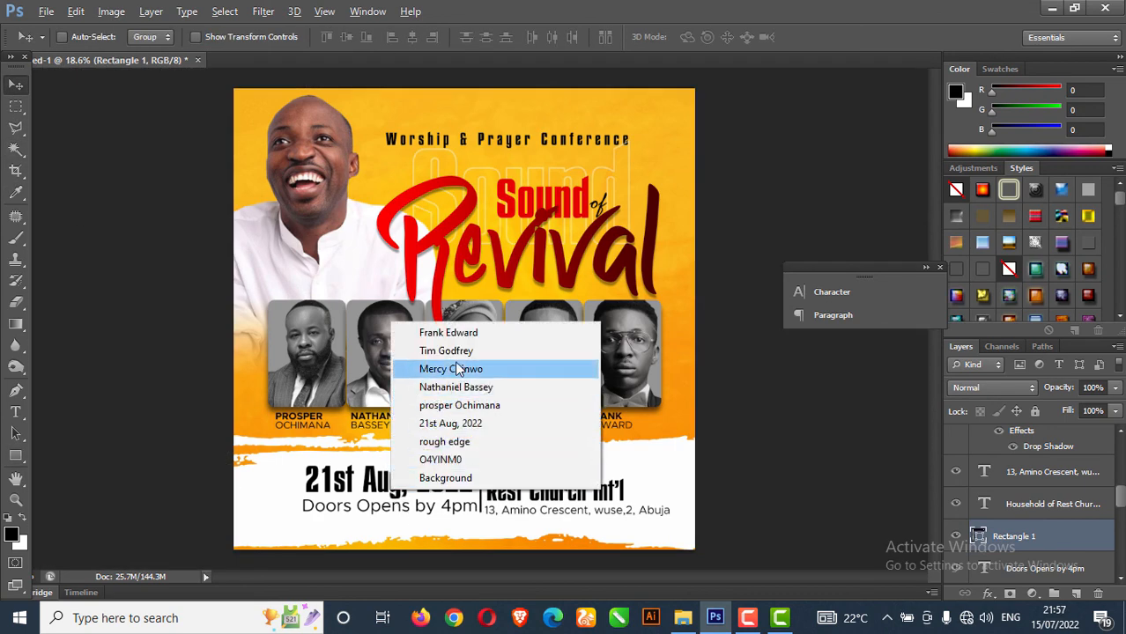
pyautogui.click(450, 423)
pyautogui.rightClick(404, 512)
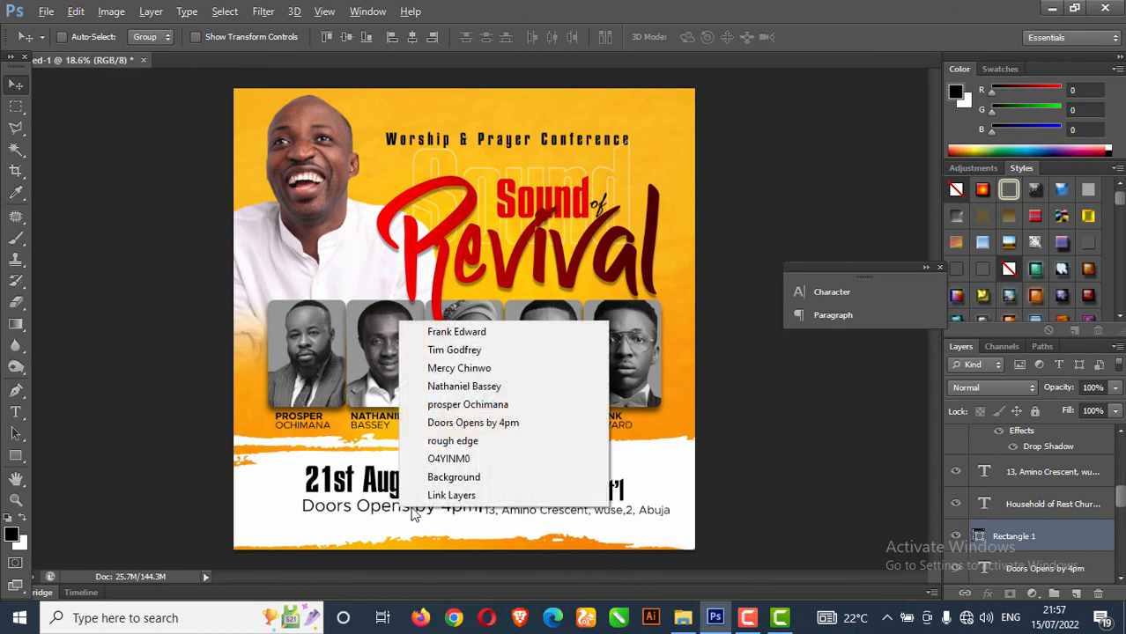
pyautogui.click(489, 424)
pyautogui.hotkey('shift', 'Left')
pyautogui.hotkey('shift', 'Left')
pyautogui.hotkey('shift', 'Left')
pyautogui.hotkey('shift', 'Left')
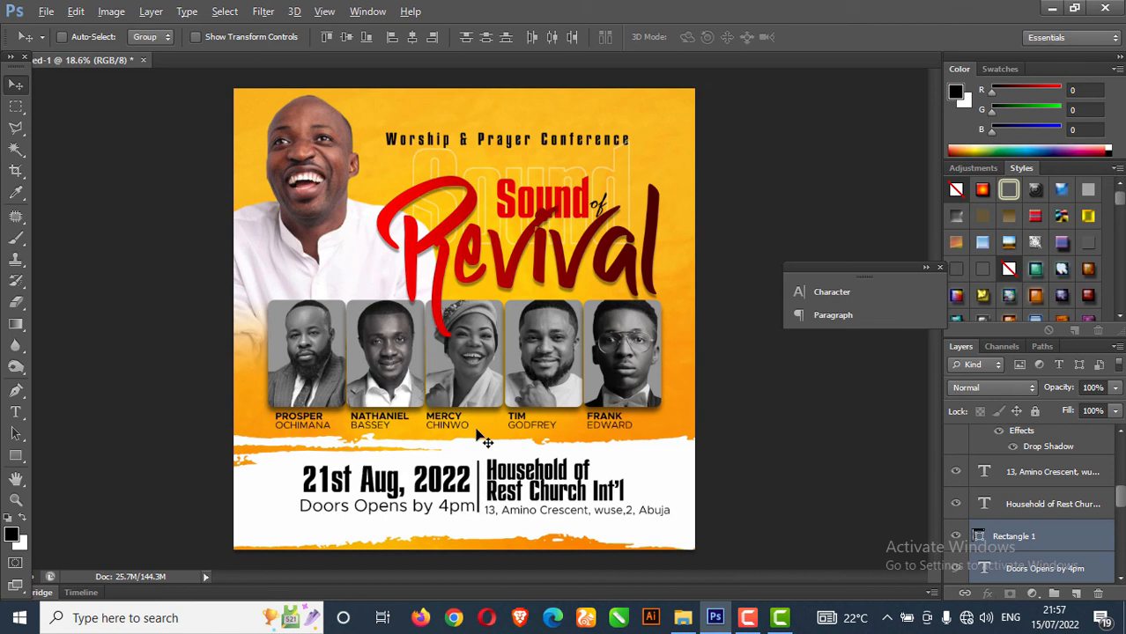
pyautogui.hotkey('shift', 'Left')
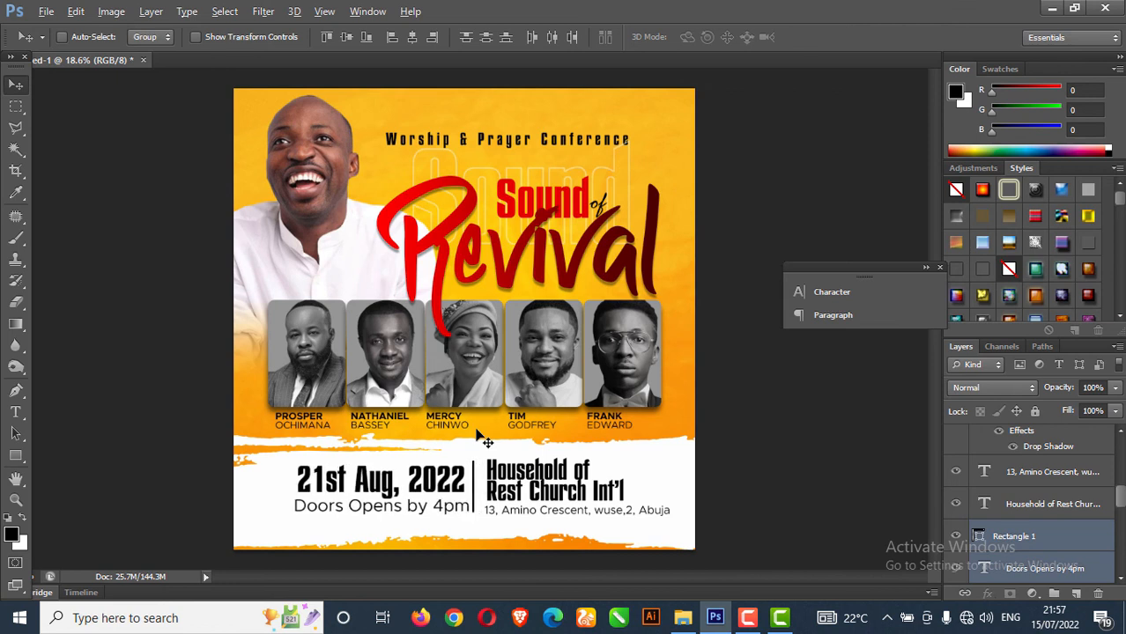
pyautogui.click(1041, 539)
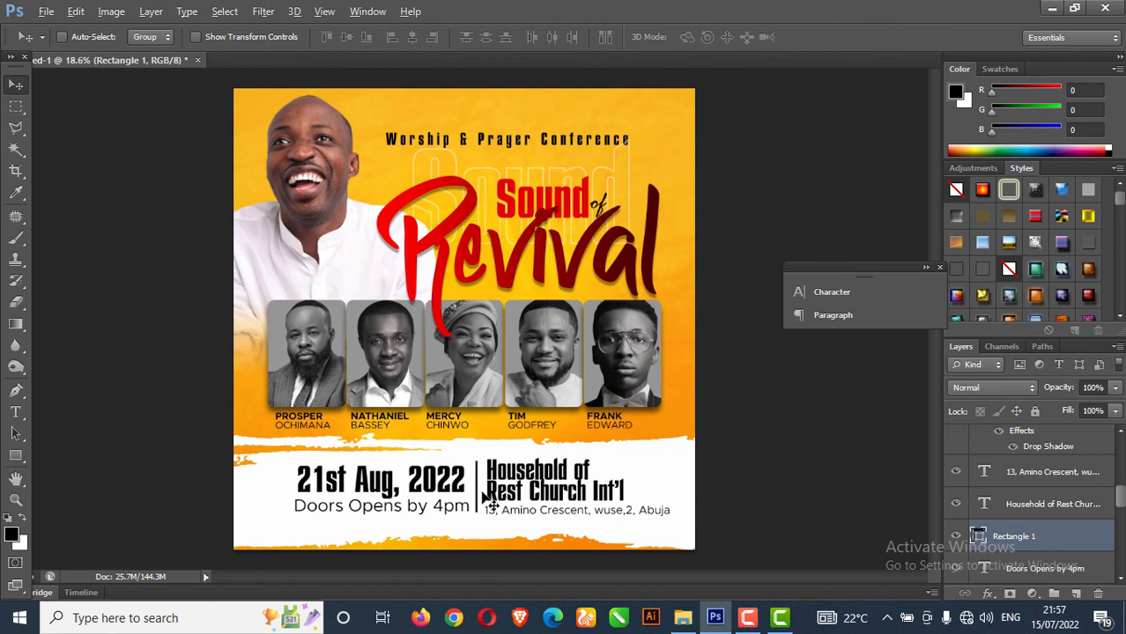
# Scale the "Household of Rest Church Int'l" text up to about 109%
pyautogui.rightClick(558, 492)
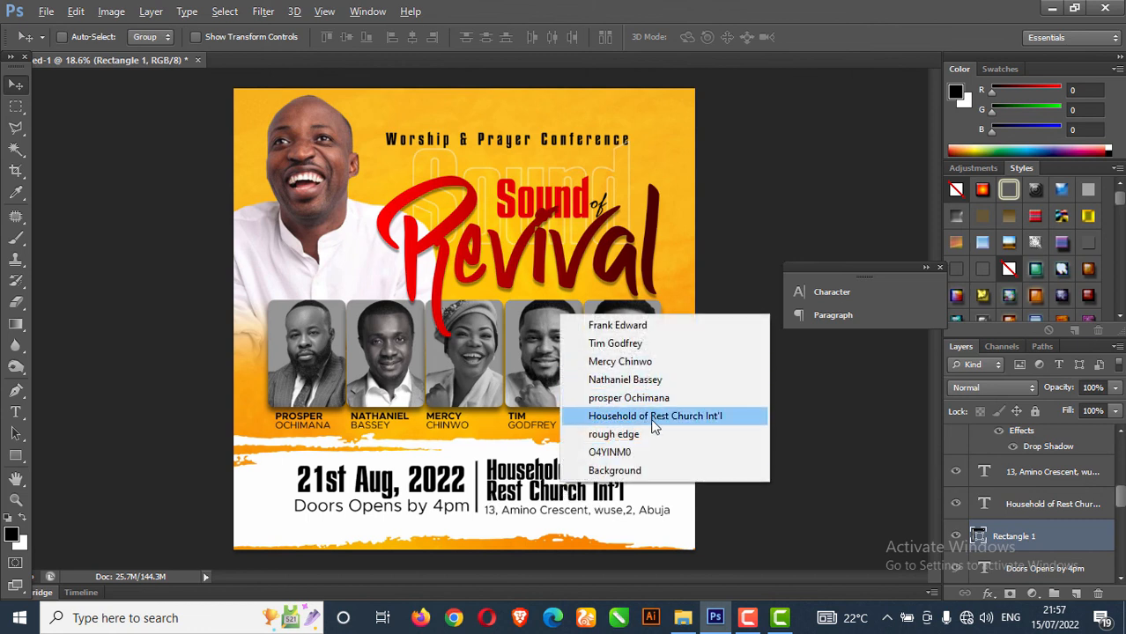
pyautogui.click(645, 419)
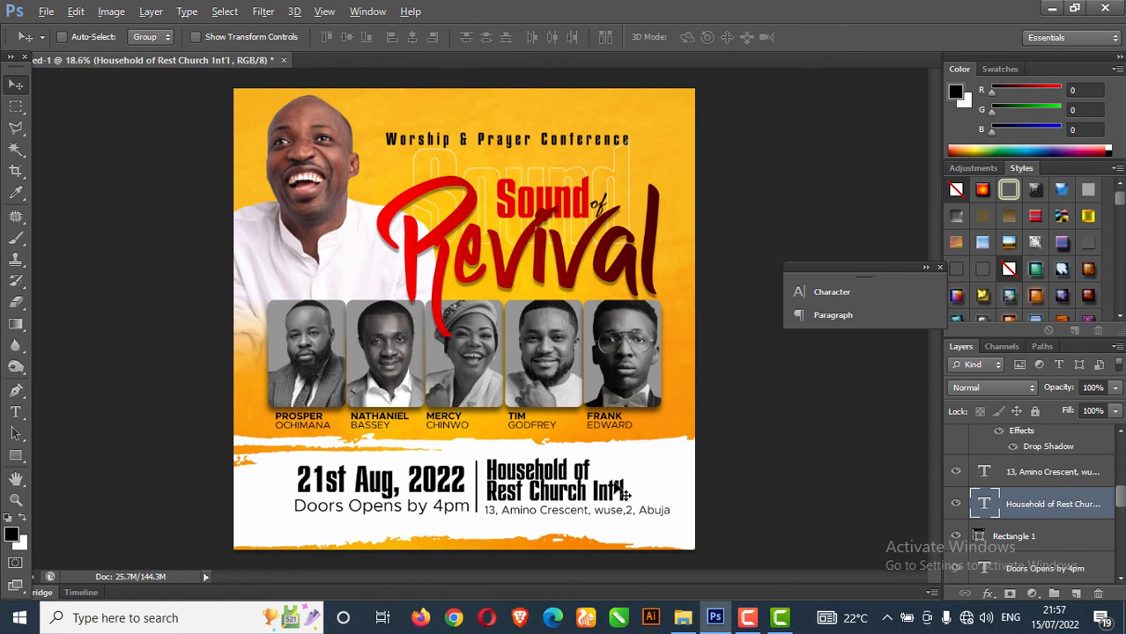
pyautogui.hotkey('ctrl', 't')
pyautogui.moveTo(629, 456); pyautogui.dragTo(643, 452)
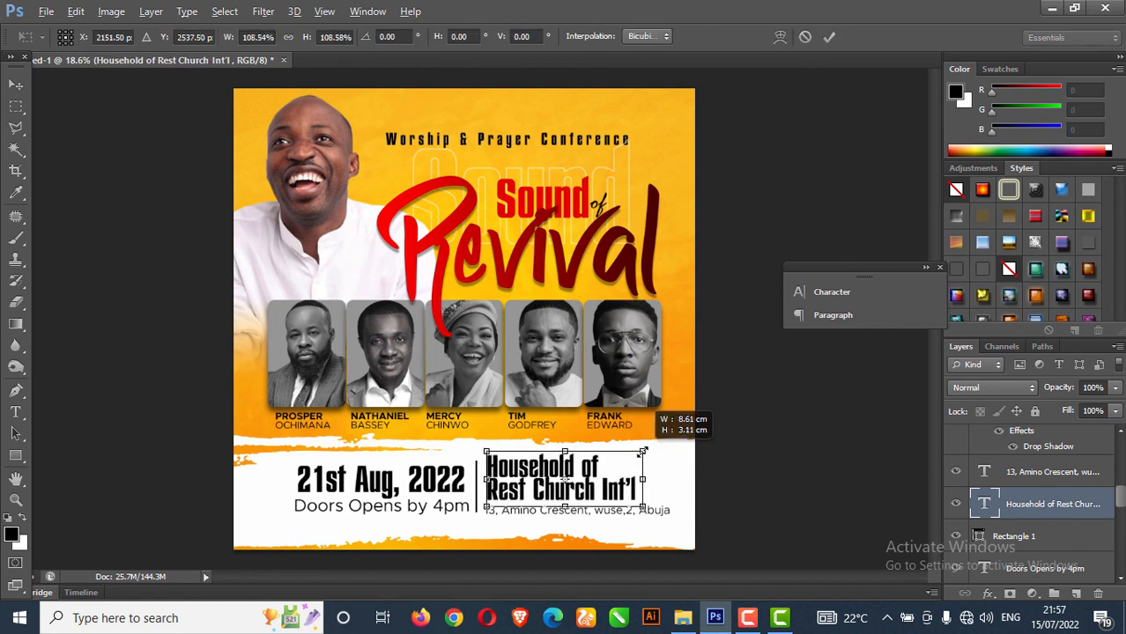
pyautogui.press('Return')
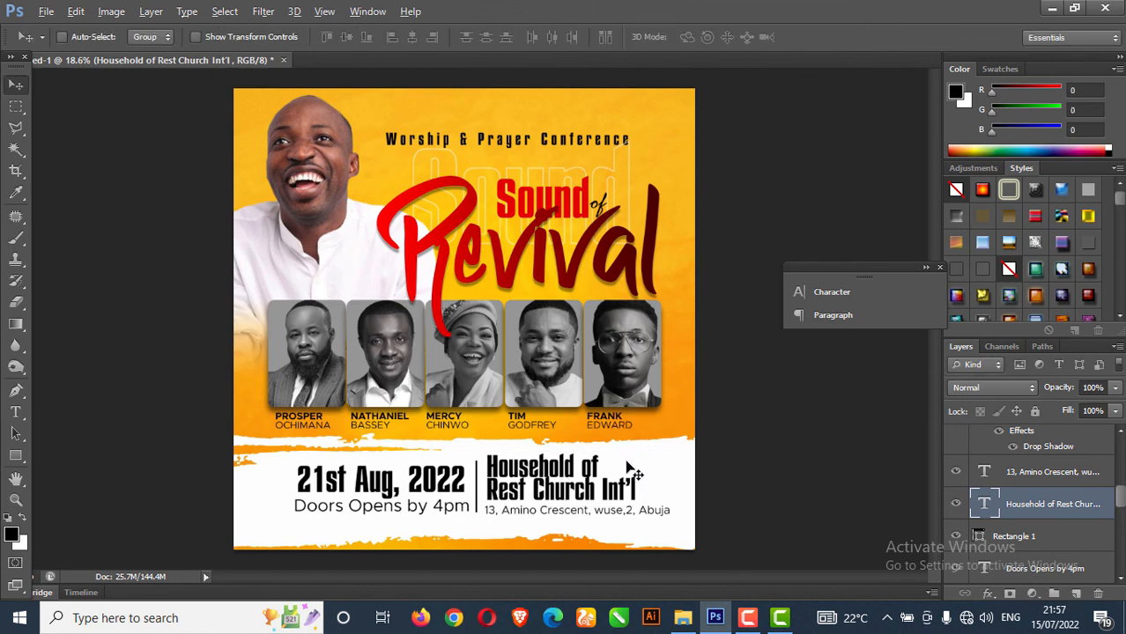
# Reduce the venue address text beneath the church name to 14 pt, keeping it under the church name
pyautogui.rightClick(637, 520)
pyautogui.rightClick(606, 516)
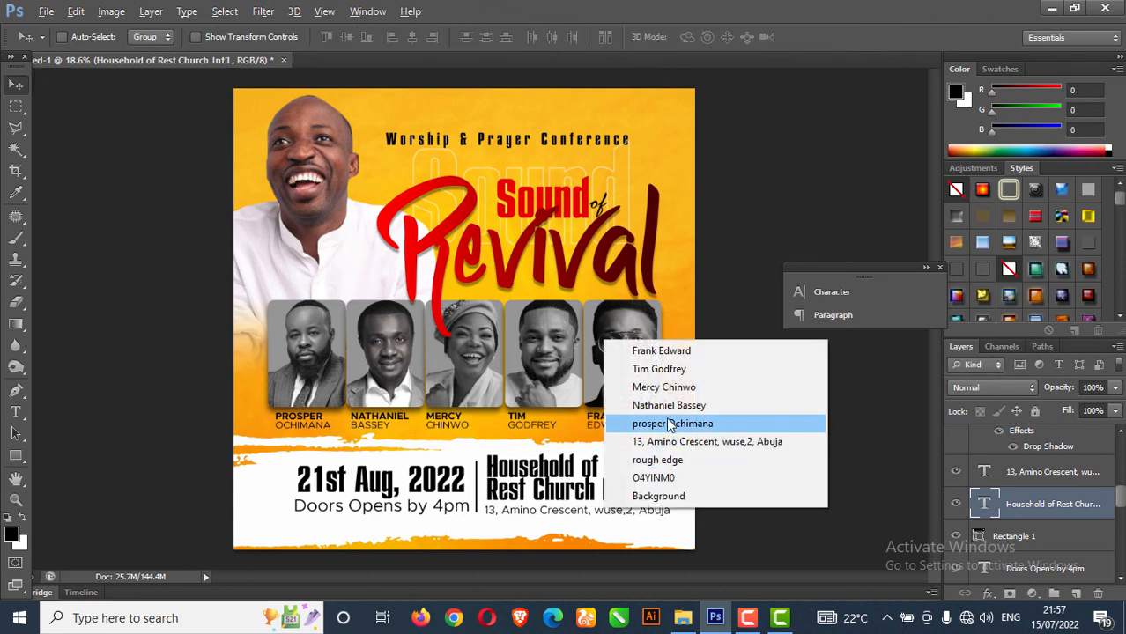
pyautogui.click(714, 441)
pyautogui.click(820, 292)
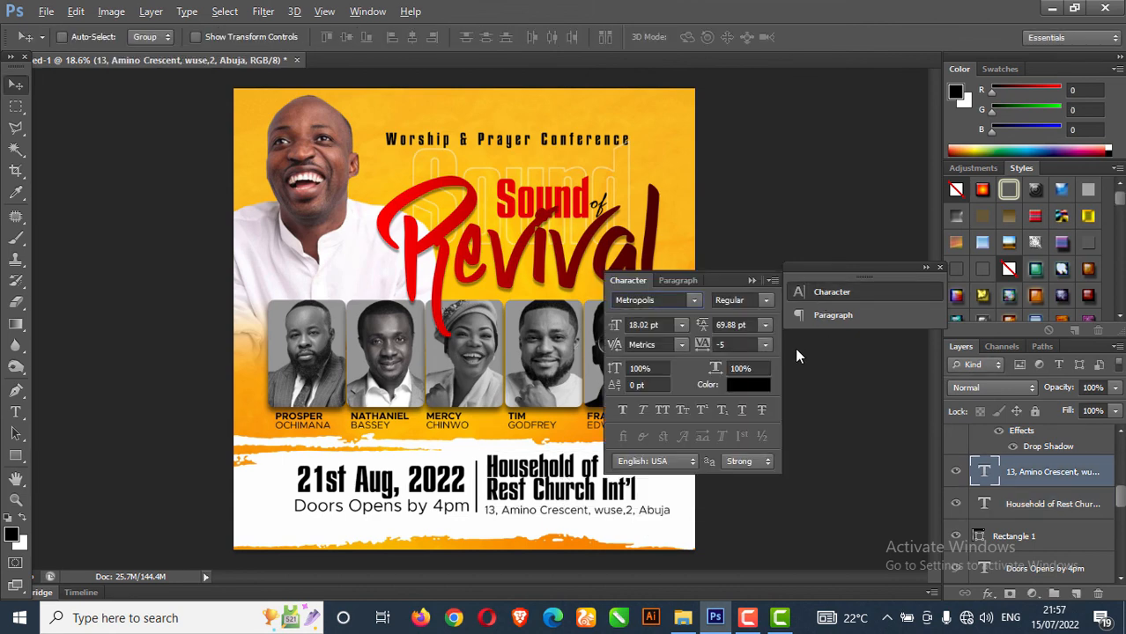
pyautogui.click(682, 326)
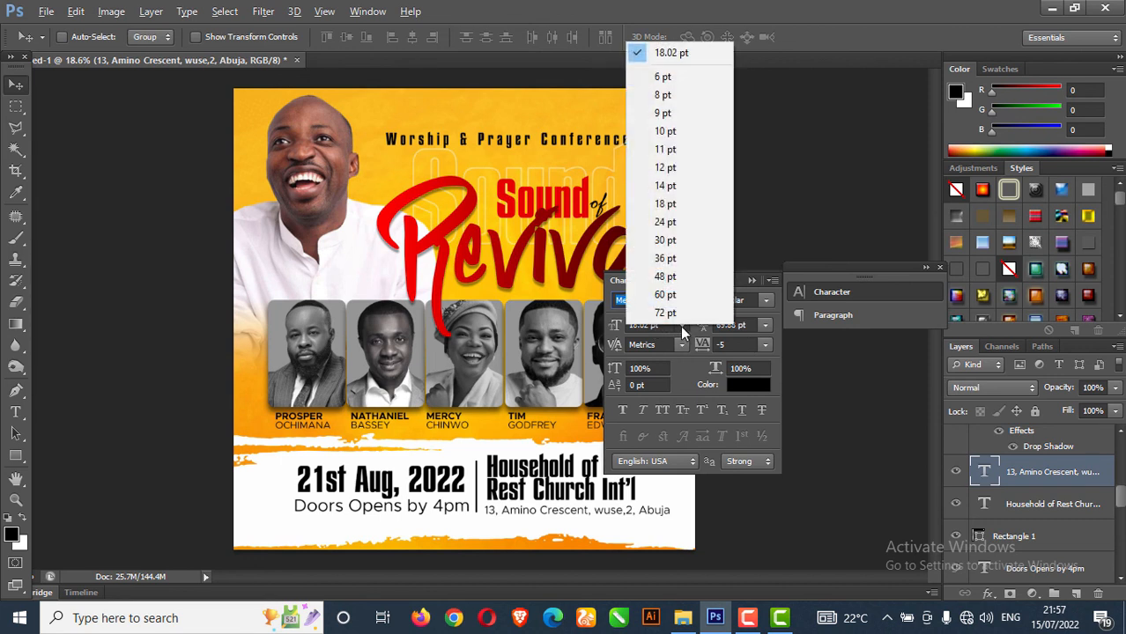
pyautogui.click(667, 186)
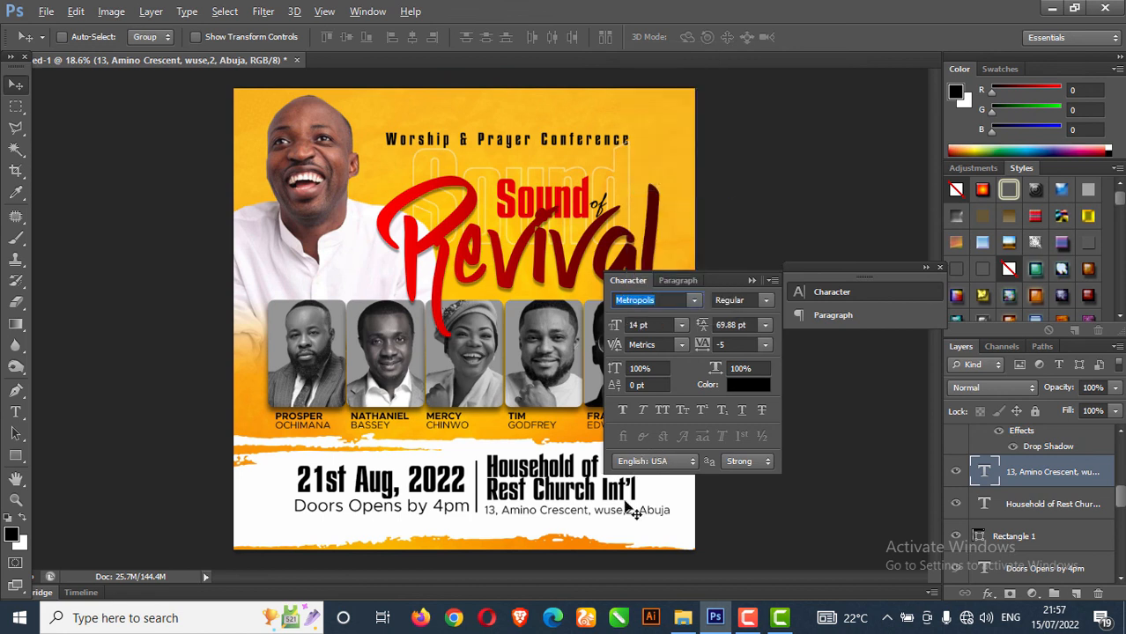
pyautogui.moveTo(623, 510); pyautogui.dragTo(626, 509)
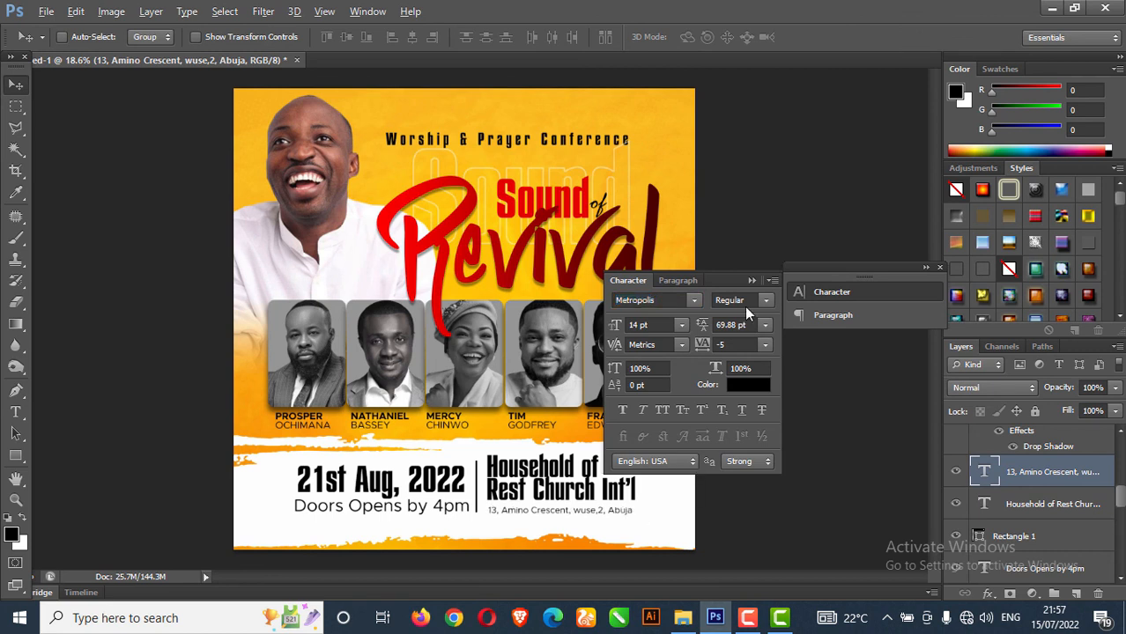
pyautogui.click(751, 281)
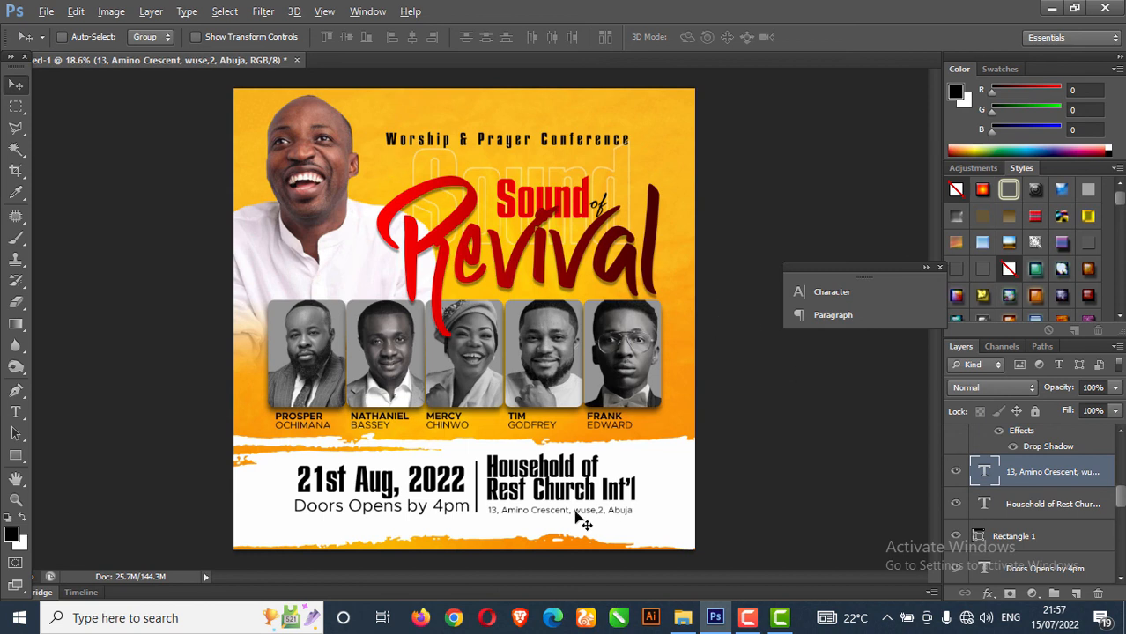
# Duplicate the address line slightly lower and replace the copy's text with "POWERED BY HOUSEHOLD OF REST CHURH YOUTHS"
pyautogui.rightClick(511, 510)
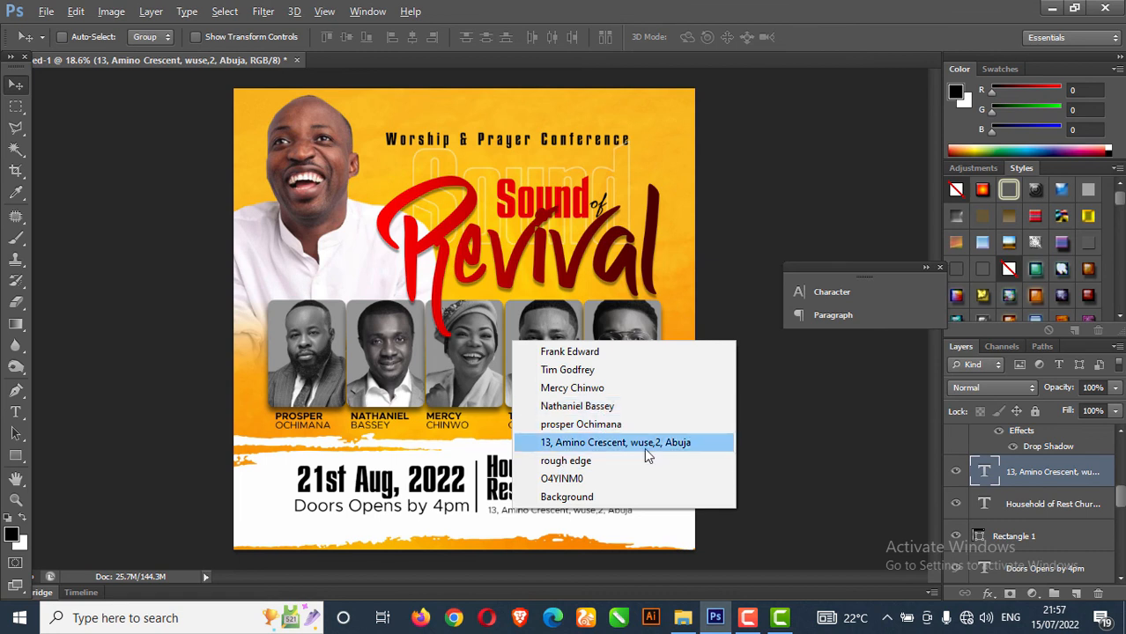
pyautogui.click(613, 443)
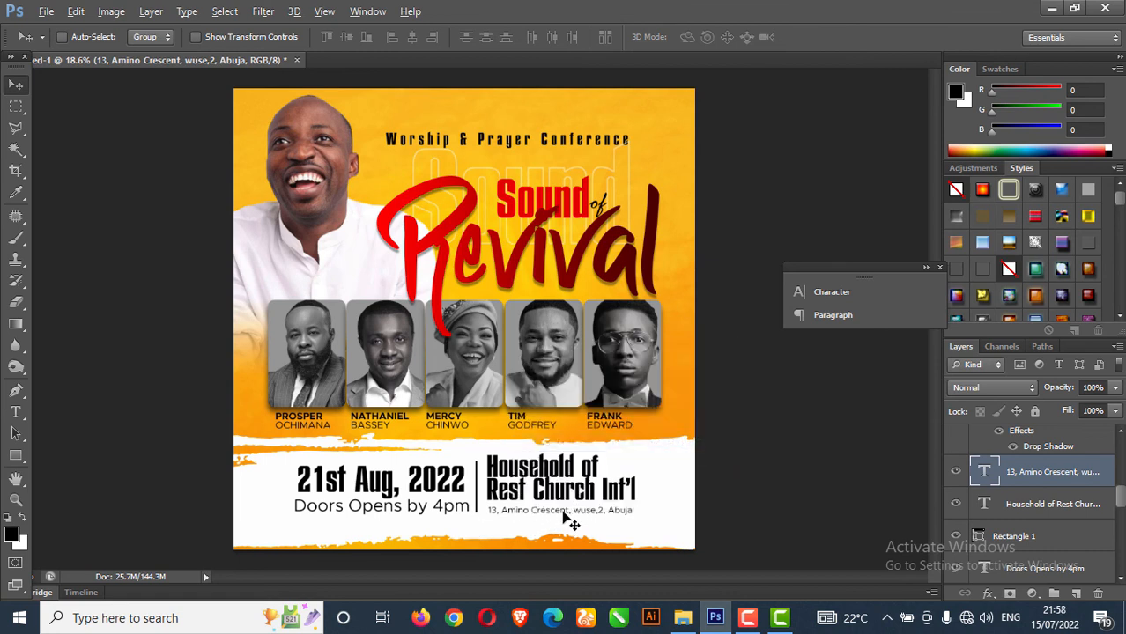
pyautogui.keyDown('alt'); pyautogui.moveTo(563, 514); pyautogui.dragTo(452, 524); pyautogui.keyUp('alt')
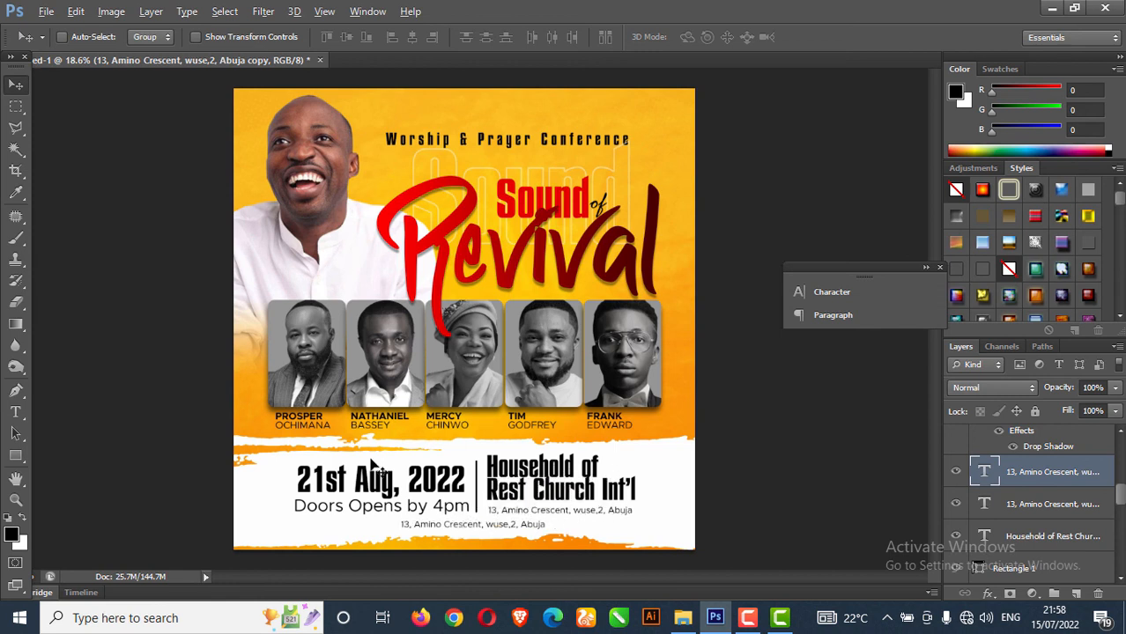
pyautogui.click(16, 411)
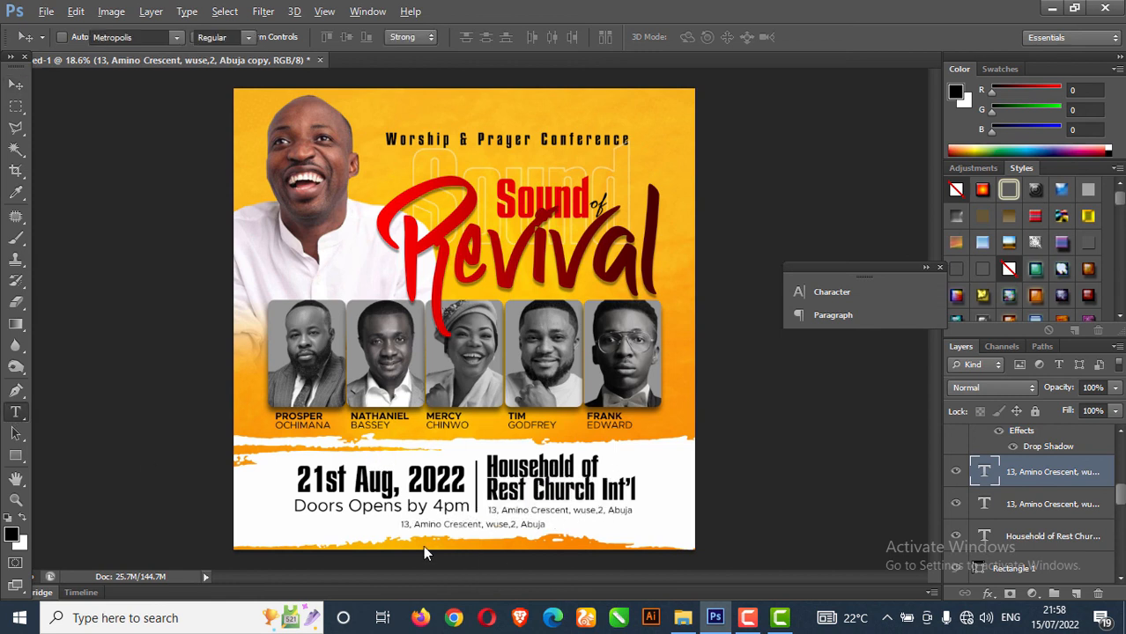
pyautogui.moveTo(403, 525); pyautogui.dragTo(601, 536)
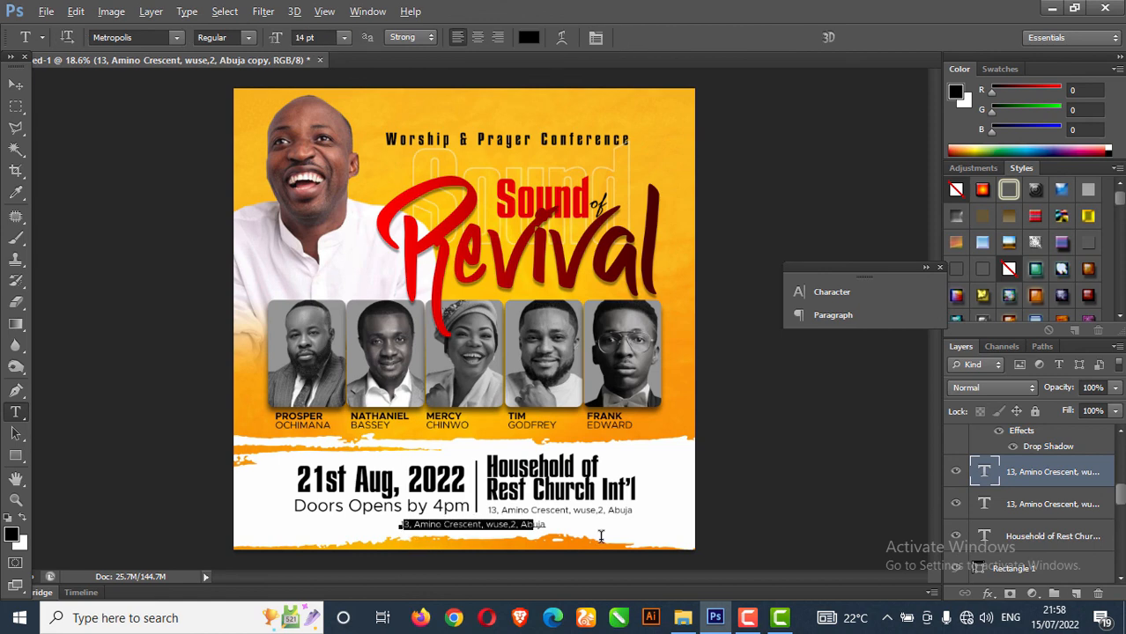
pyautogui.write('08034')
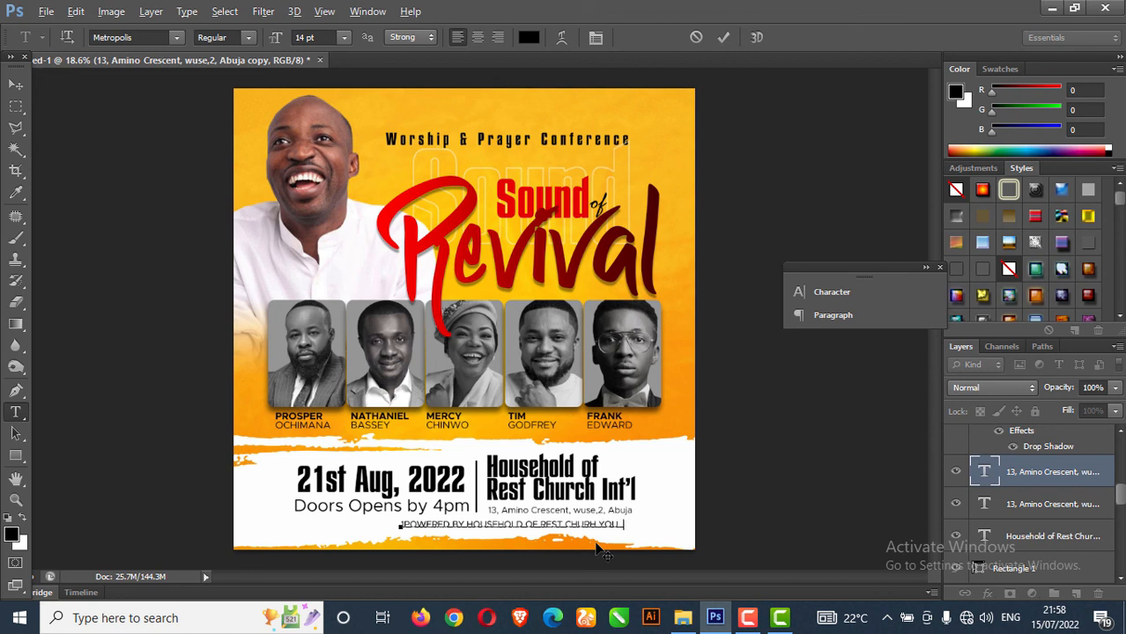
pyautogui.write('S')
pyautogui.click(16, 84)
# Set the "POWERED BY" line's tracking to 200 and move it left to centre it beneath the date and venue details
pyautogui.click(844, 293)
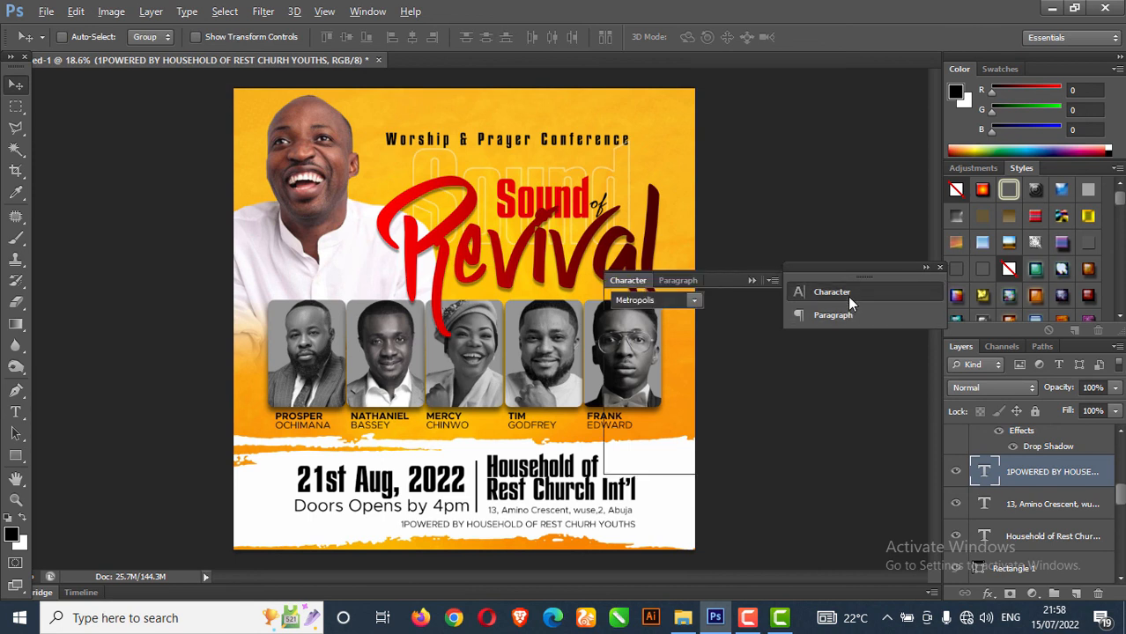
pyautogui.click(764, 344)
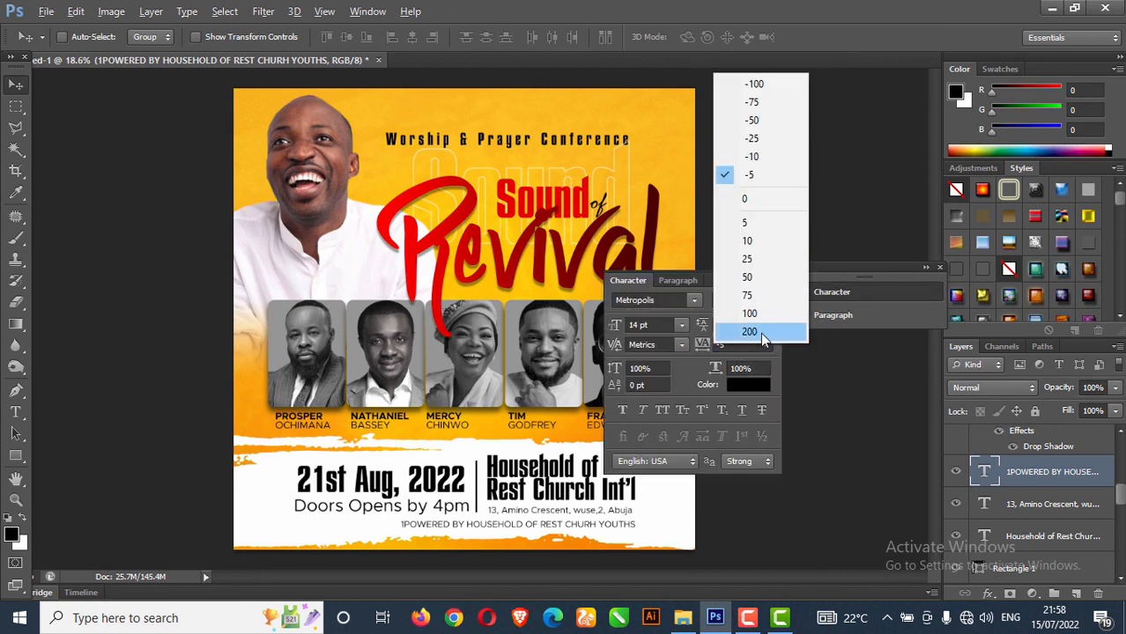
pyautogui.click(749, 327)
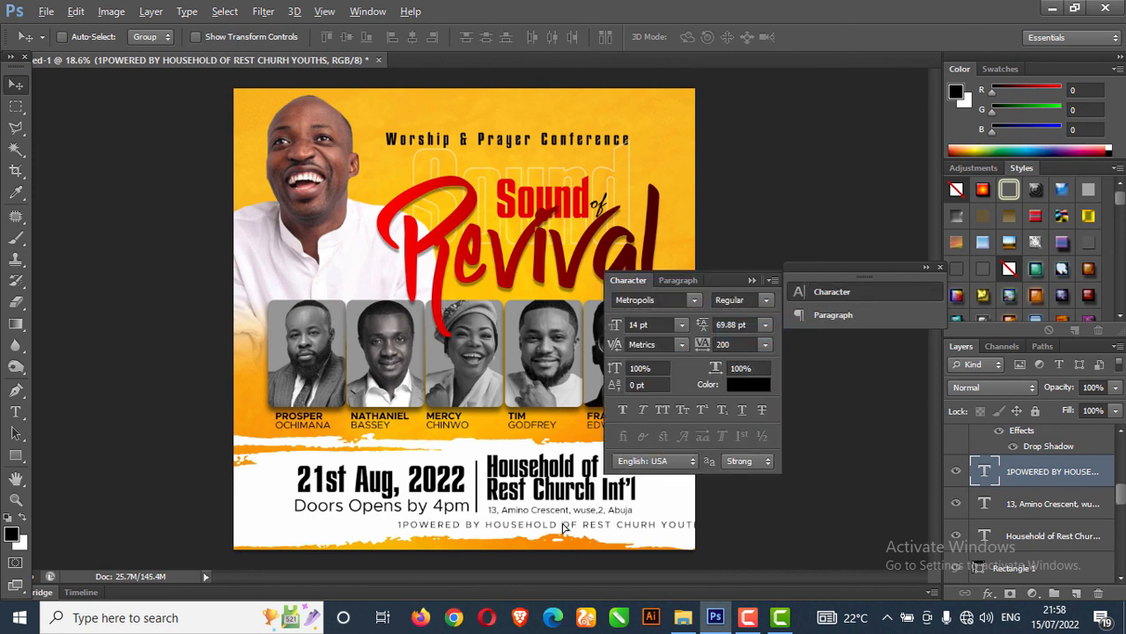
pyautogui.moveTo(617, 527); pyautogui.dragTo(530, 533)
pyautogui.click(752, 280)
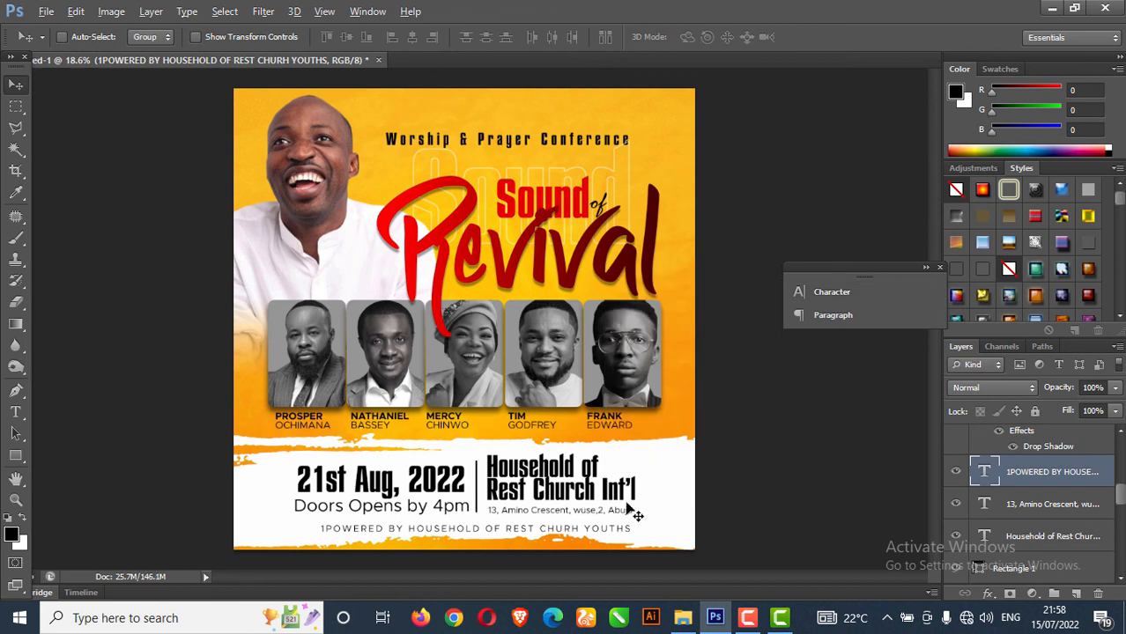
pyautogui.moveTo(586, 535); pyautogui.dragTo(584, 535)
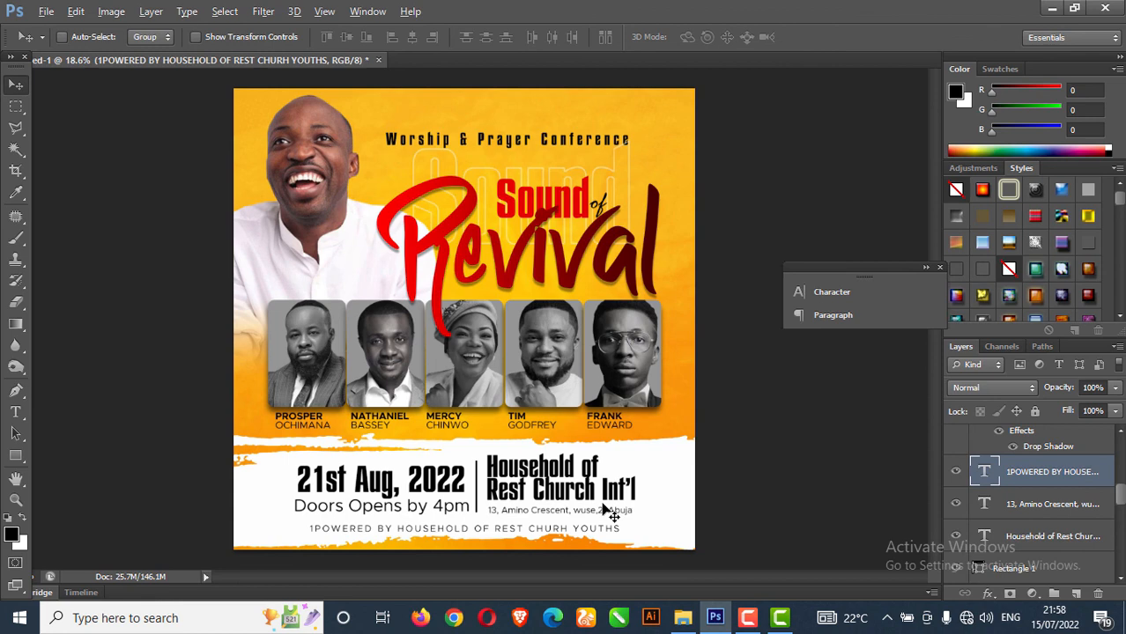
# Desaturate the large smiling man's portrait layer with Hue/Saturation, setting Saturation to -77
pyautogui.rightClick(308, 167)
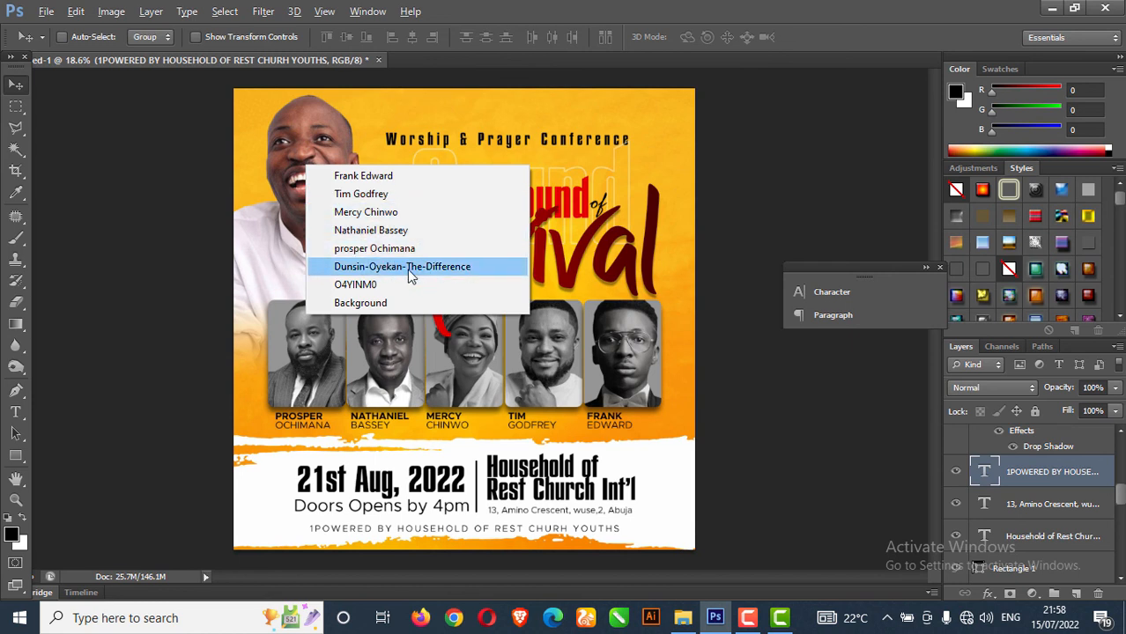
pyautogui.click(409, 268)
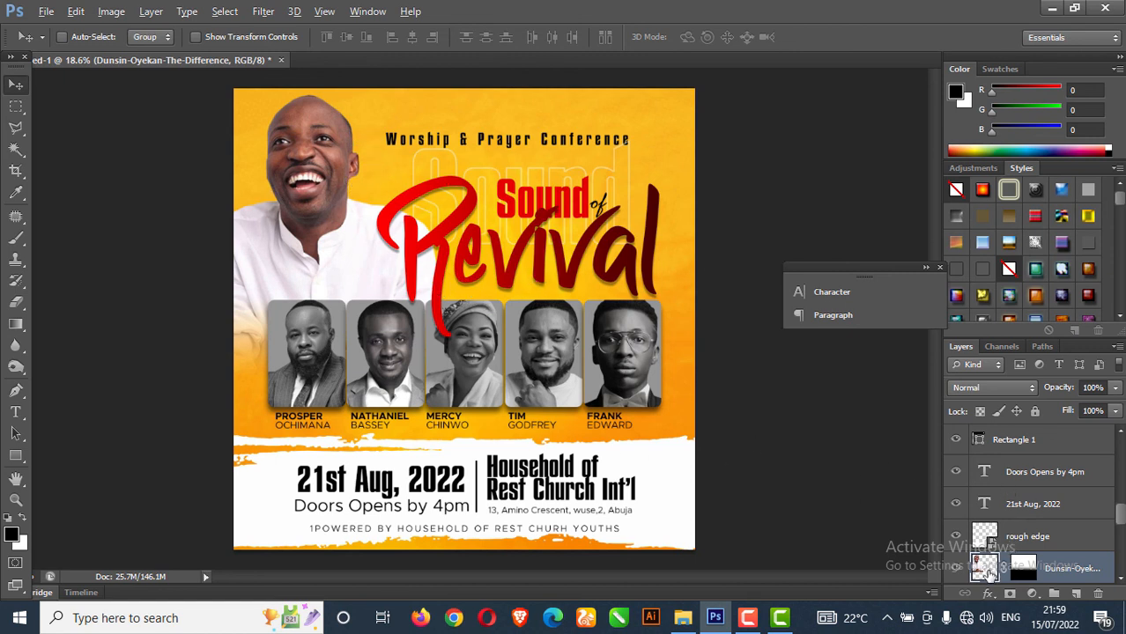
pyautogui.rightClick(1088, 575)
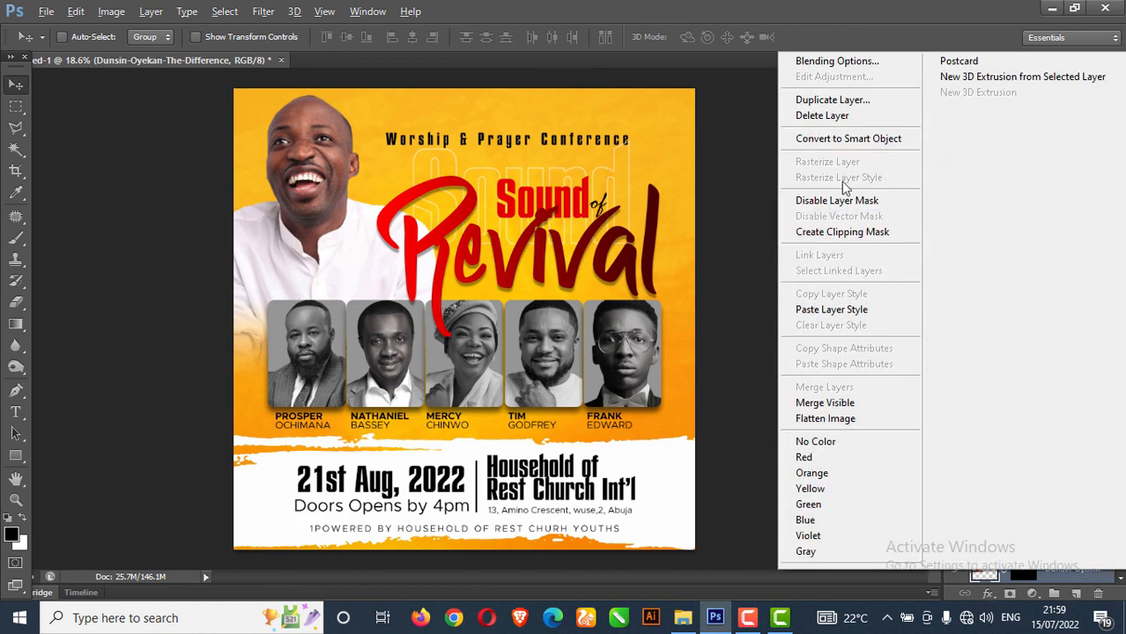
pyautogui.click(1057, 583)
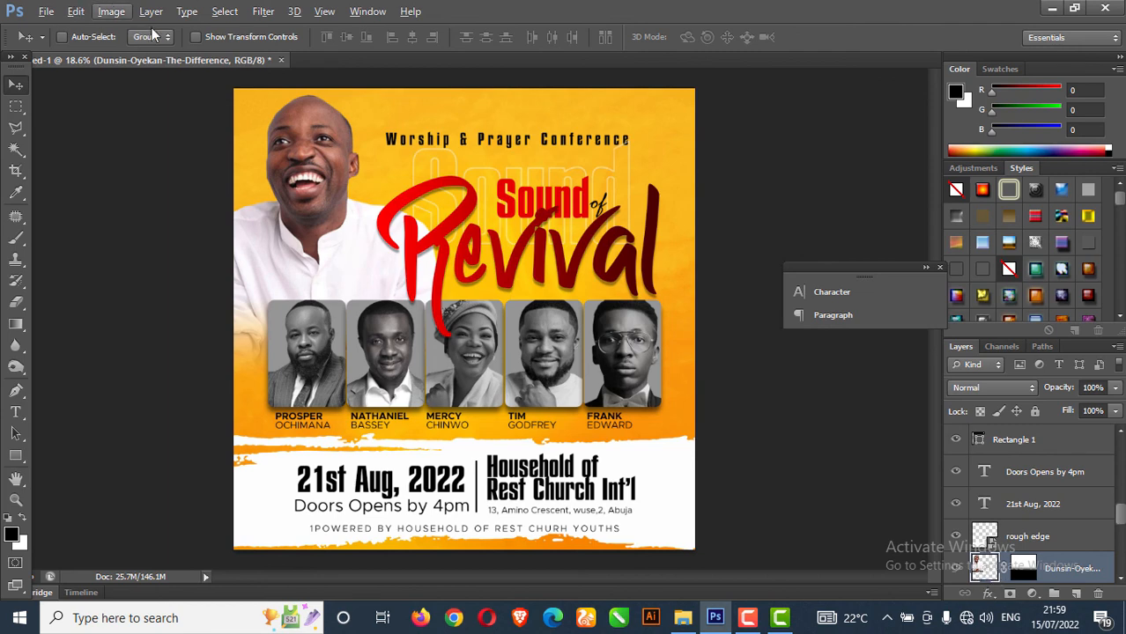
pyautogui.click(115, 14)
pyautogui.moveTo(143, 54)
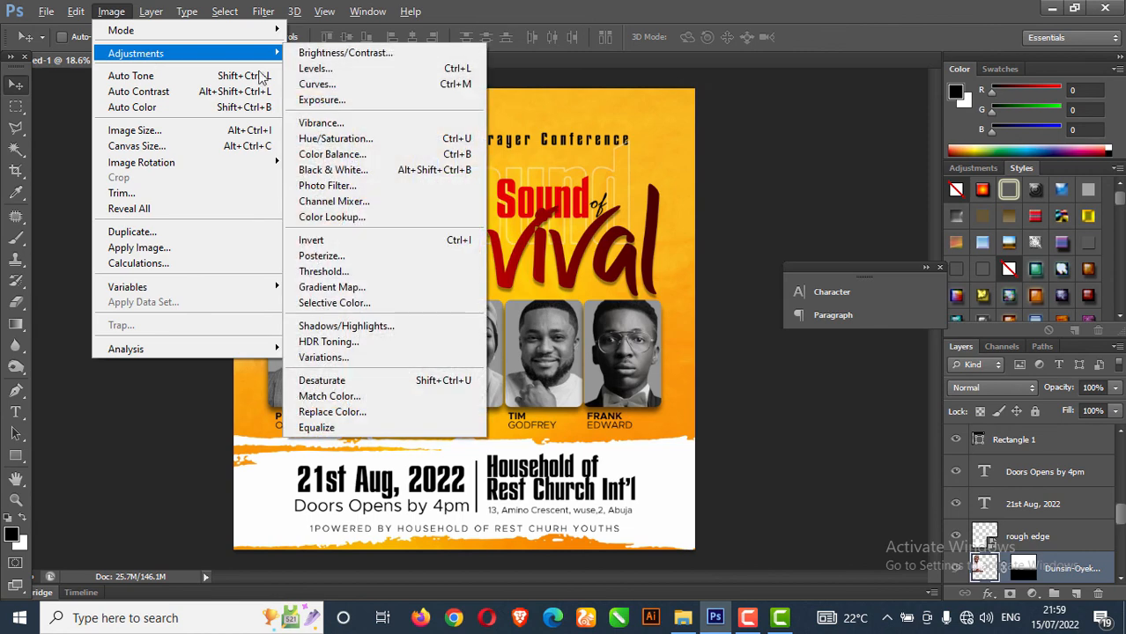
pyautogui.click(366, 140)
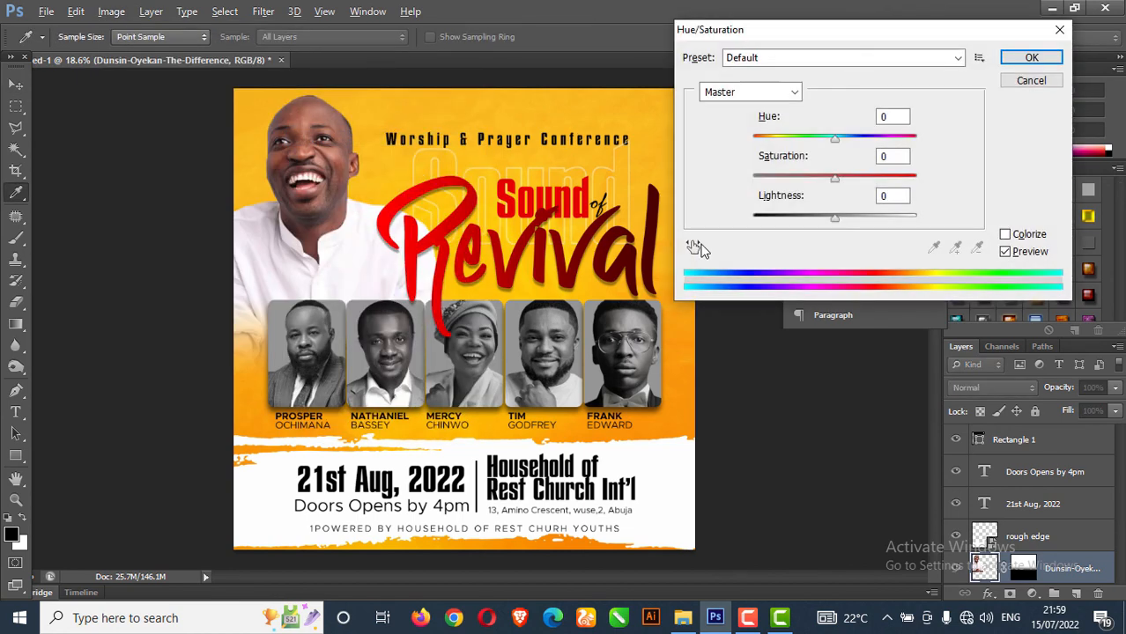
pyautogui.moveTo(775, 180); pyautogui.dragTo(772, 183)
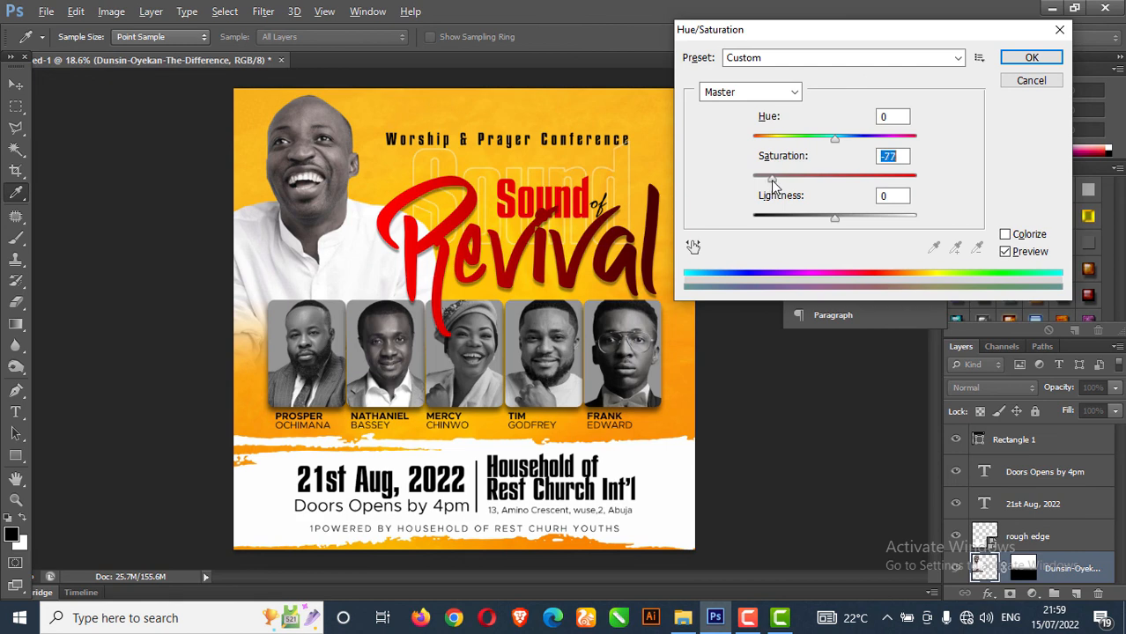
pyautogui.click(1031, 57)
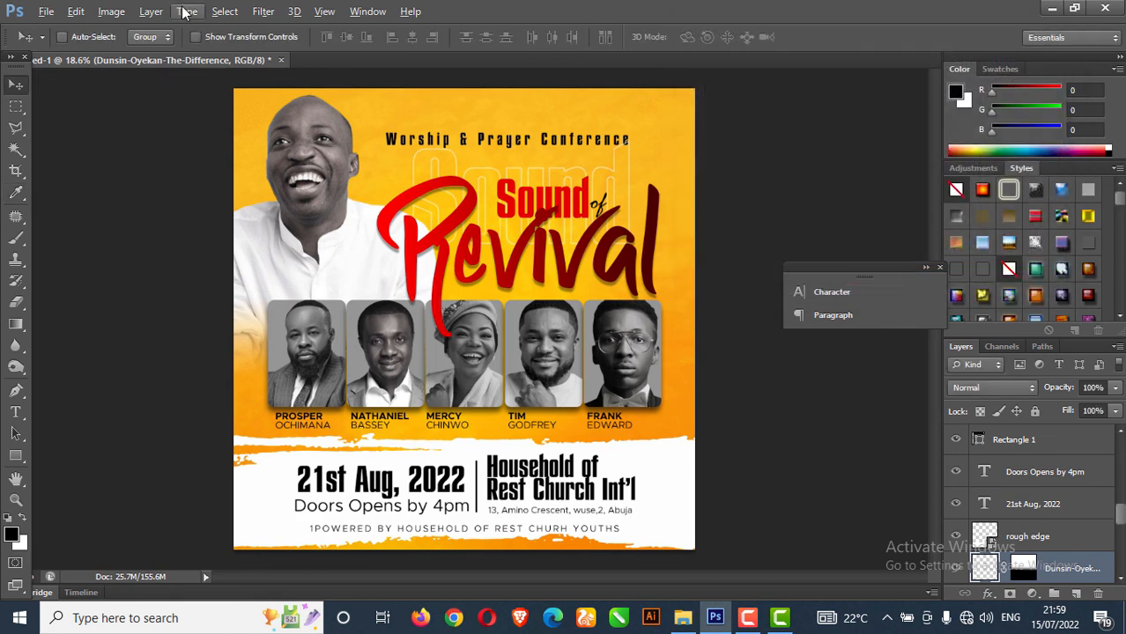
# Brighten the large portrait slightly with Curves, using points at input 153, output 164 and input 93, output 97
pyautogui.click(122, 14)
pyautogui.moveTo(128, 54)
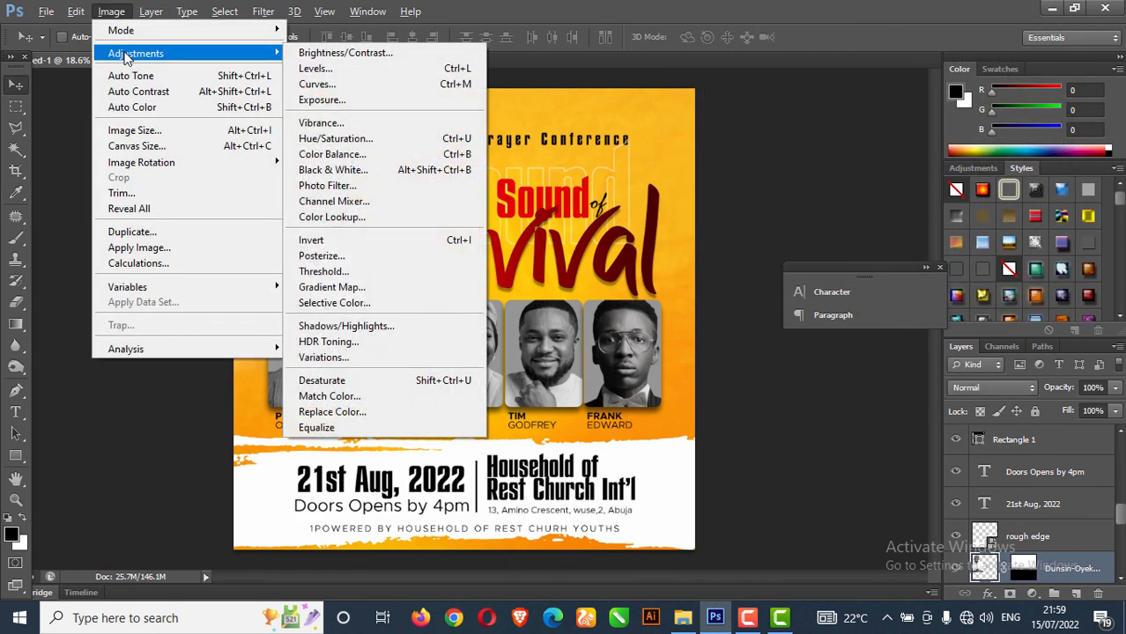
pyautogui.click(380, 84)
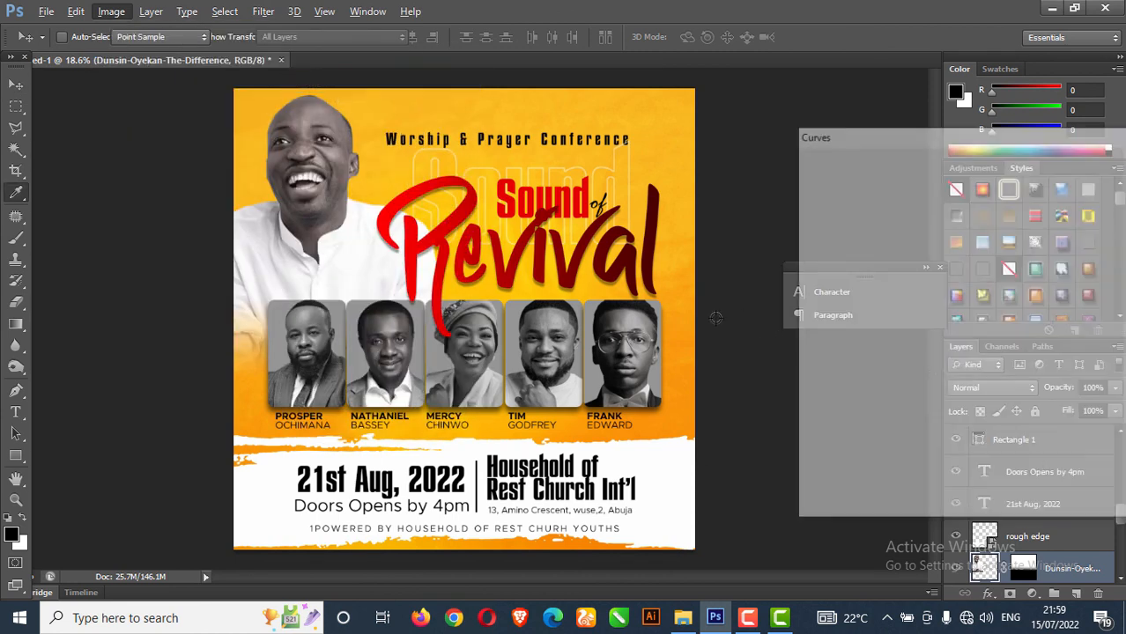
pyautogui.click(989, 294)
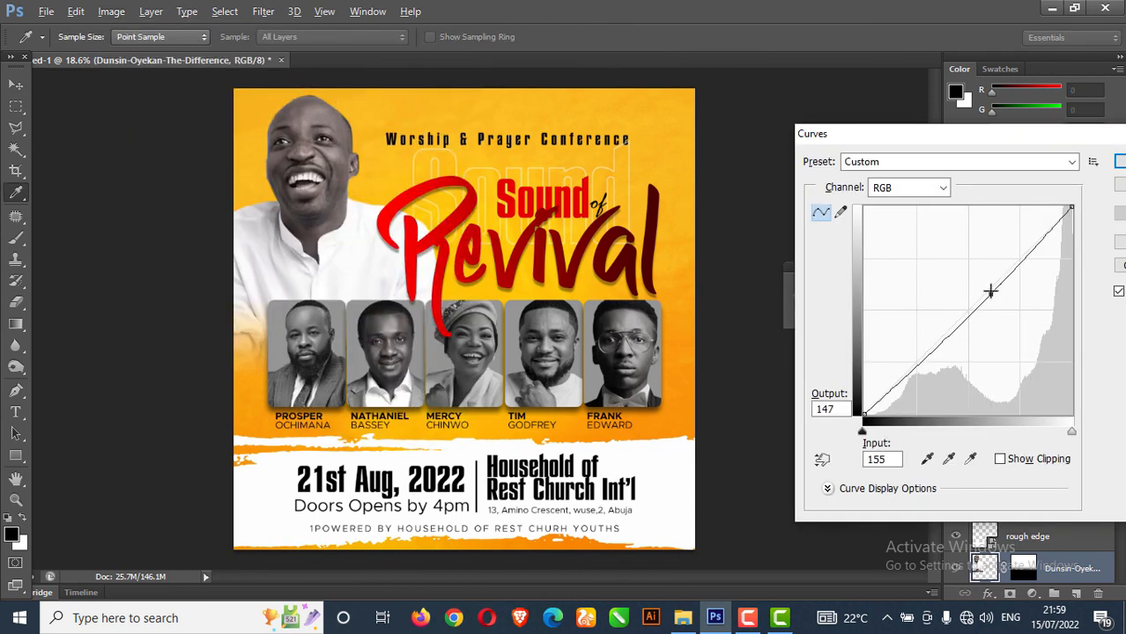
pyautogui.moveTo(989, 294); pyautogui.dragTo(987, 276)
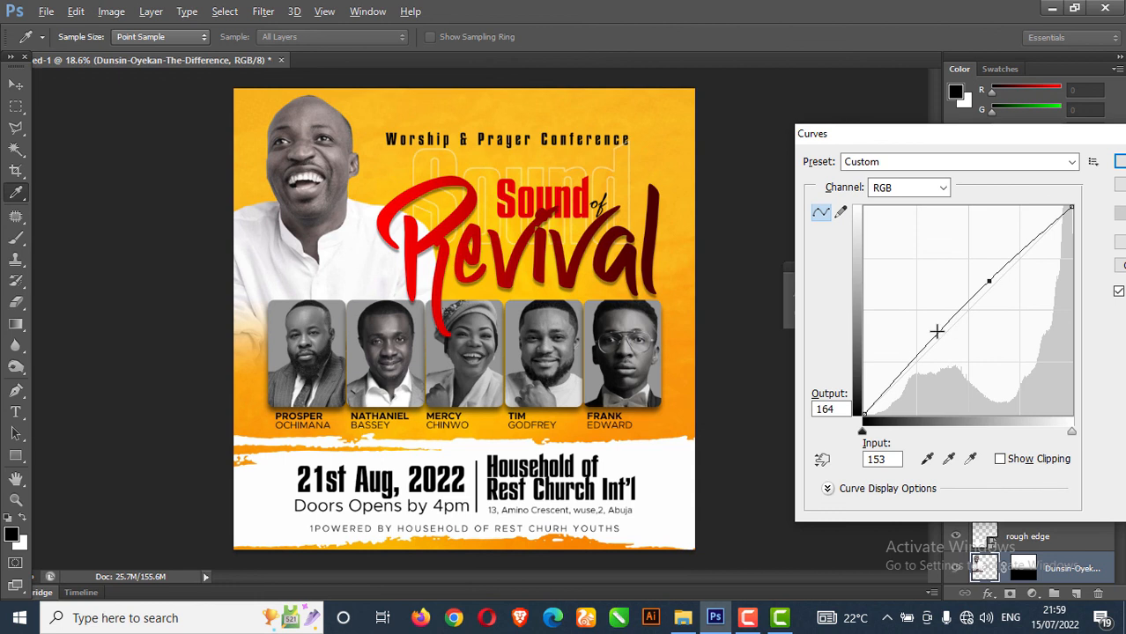
pyautogui.click(939, 333)
pyautogui.moveTo(939, 335); pyautogui.dragTo(940, 335)
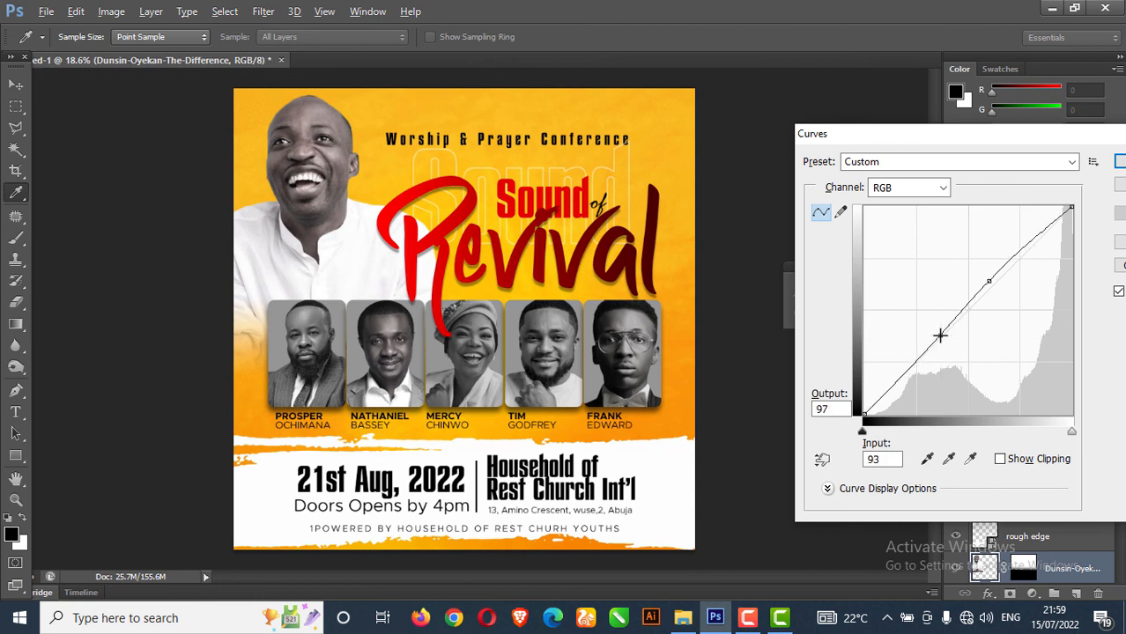
pyautogui.click(1117, 161)
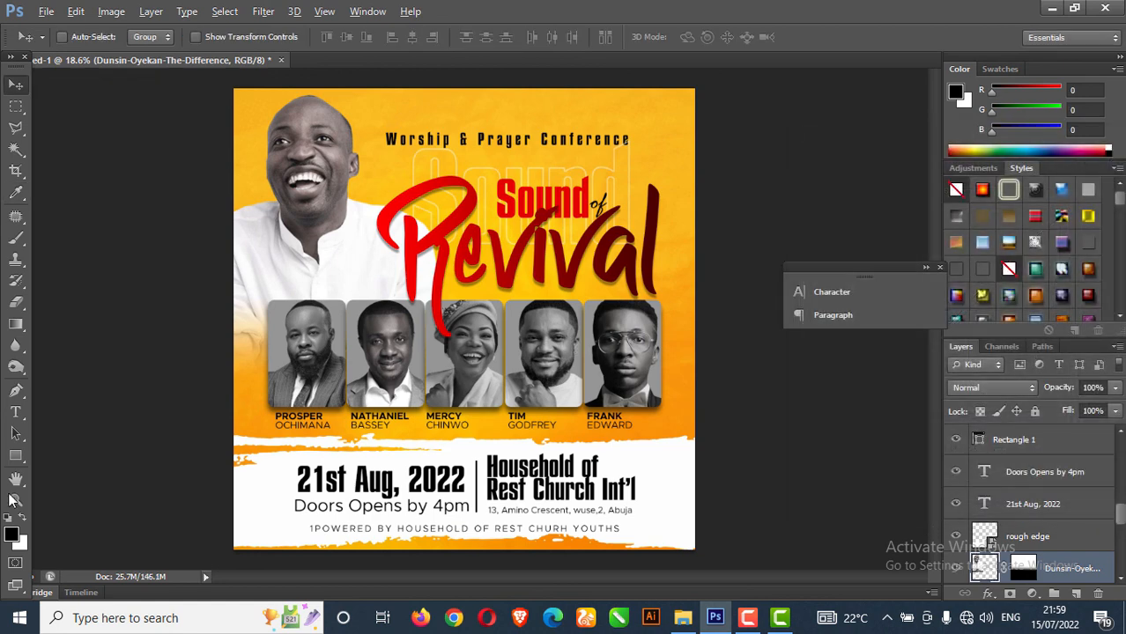
pyautogui.click(16, 499)
pyautogui.moveTo(581, 460); pyautogui.dragTo(548, 433)
pyautogui.click(525, 396)
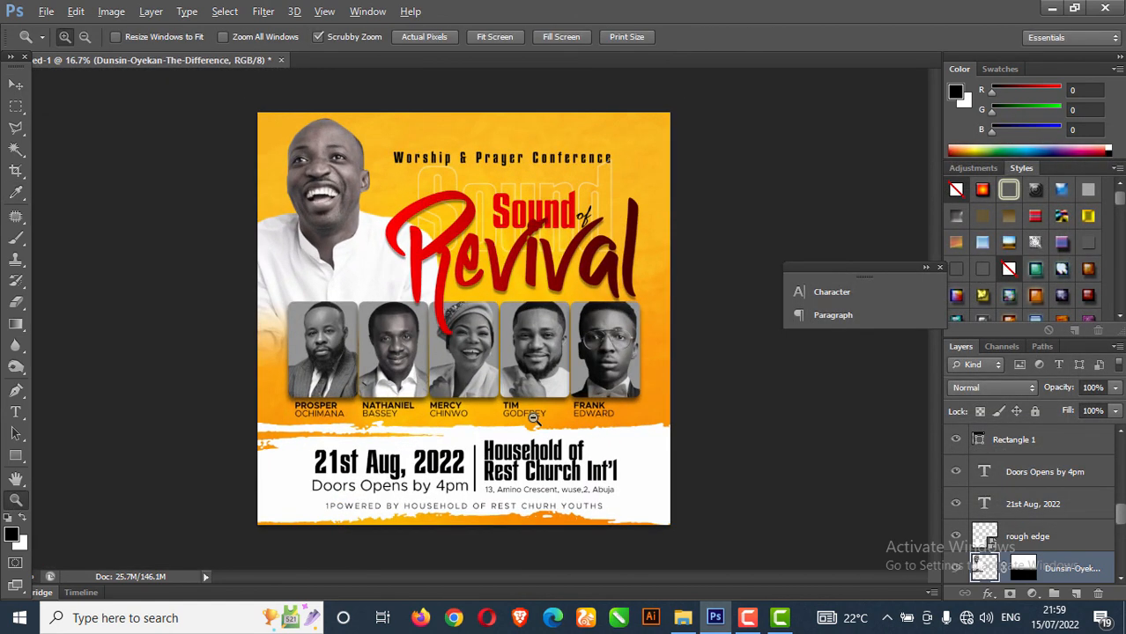